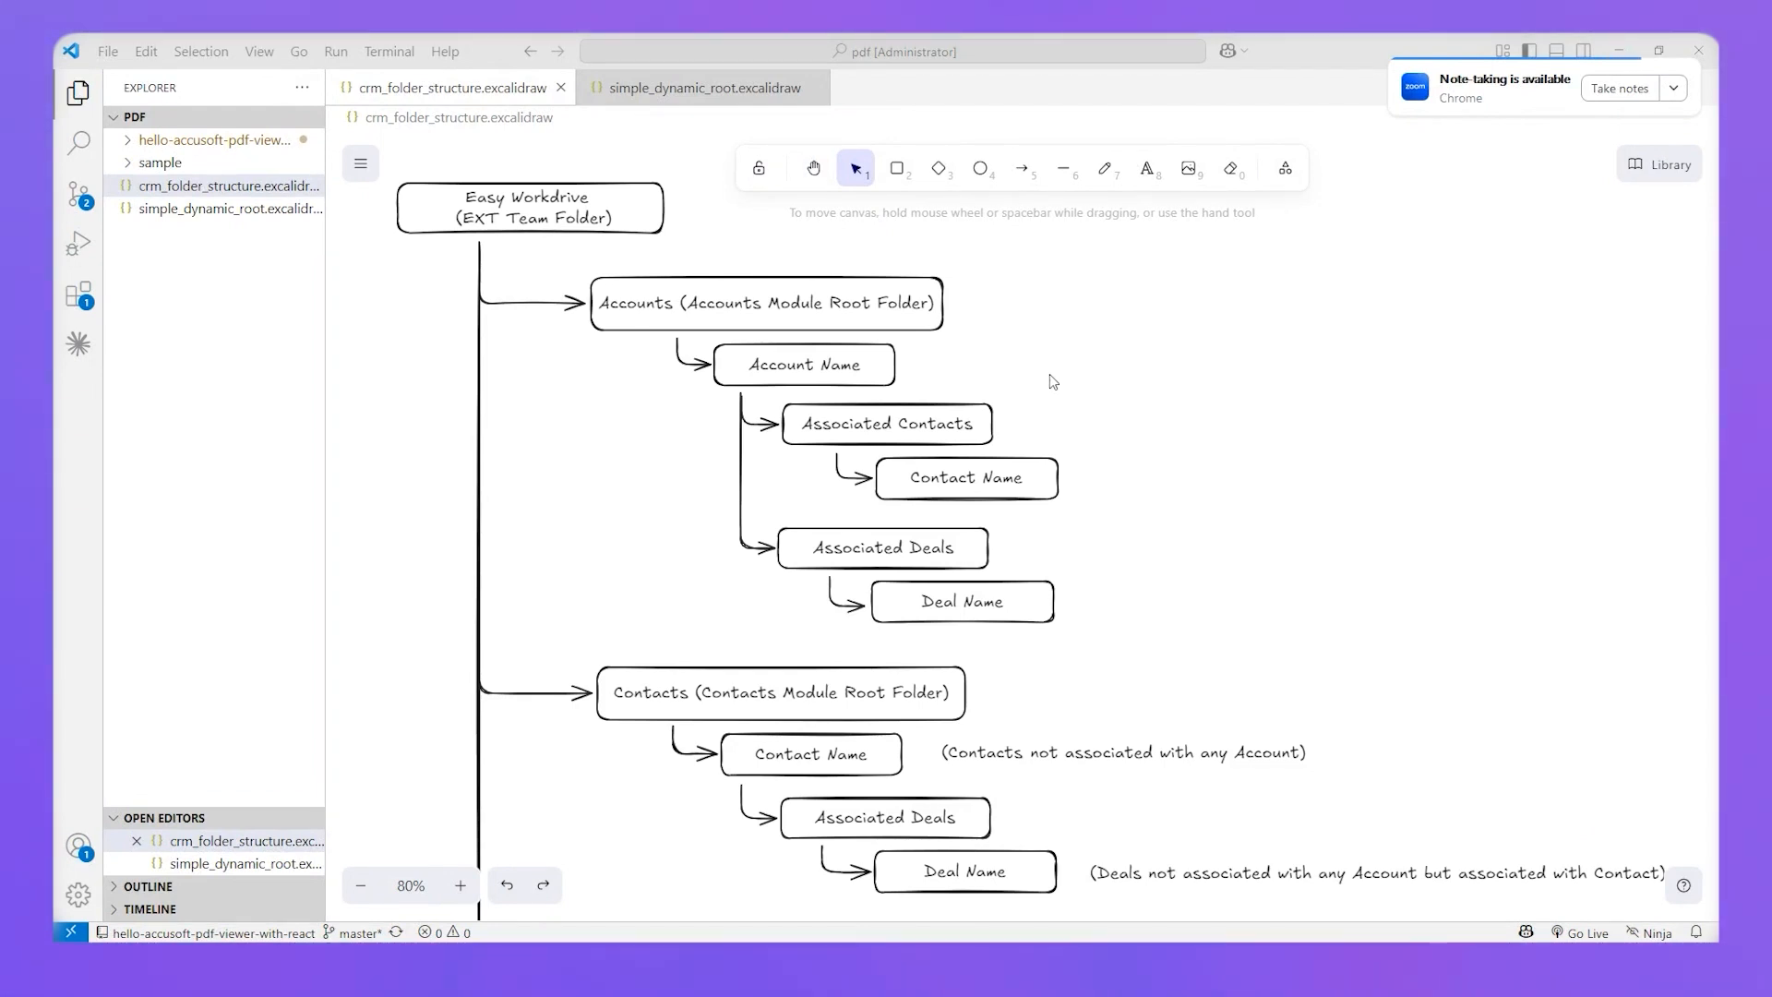
# Step: Examine the CRM folder structure diagram and its Accounts branch, down to the associated contact and deal folders
pyautogui.scroll(-5, 1049, 374)
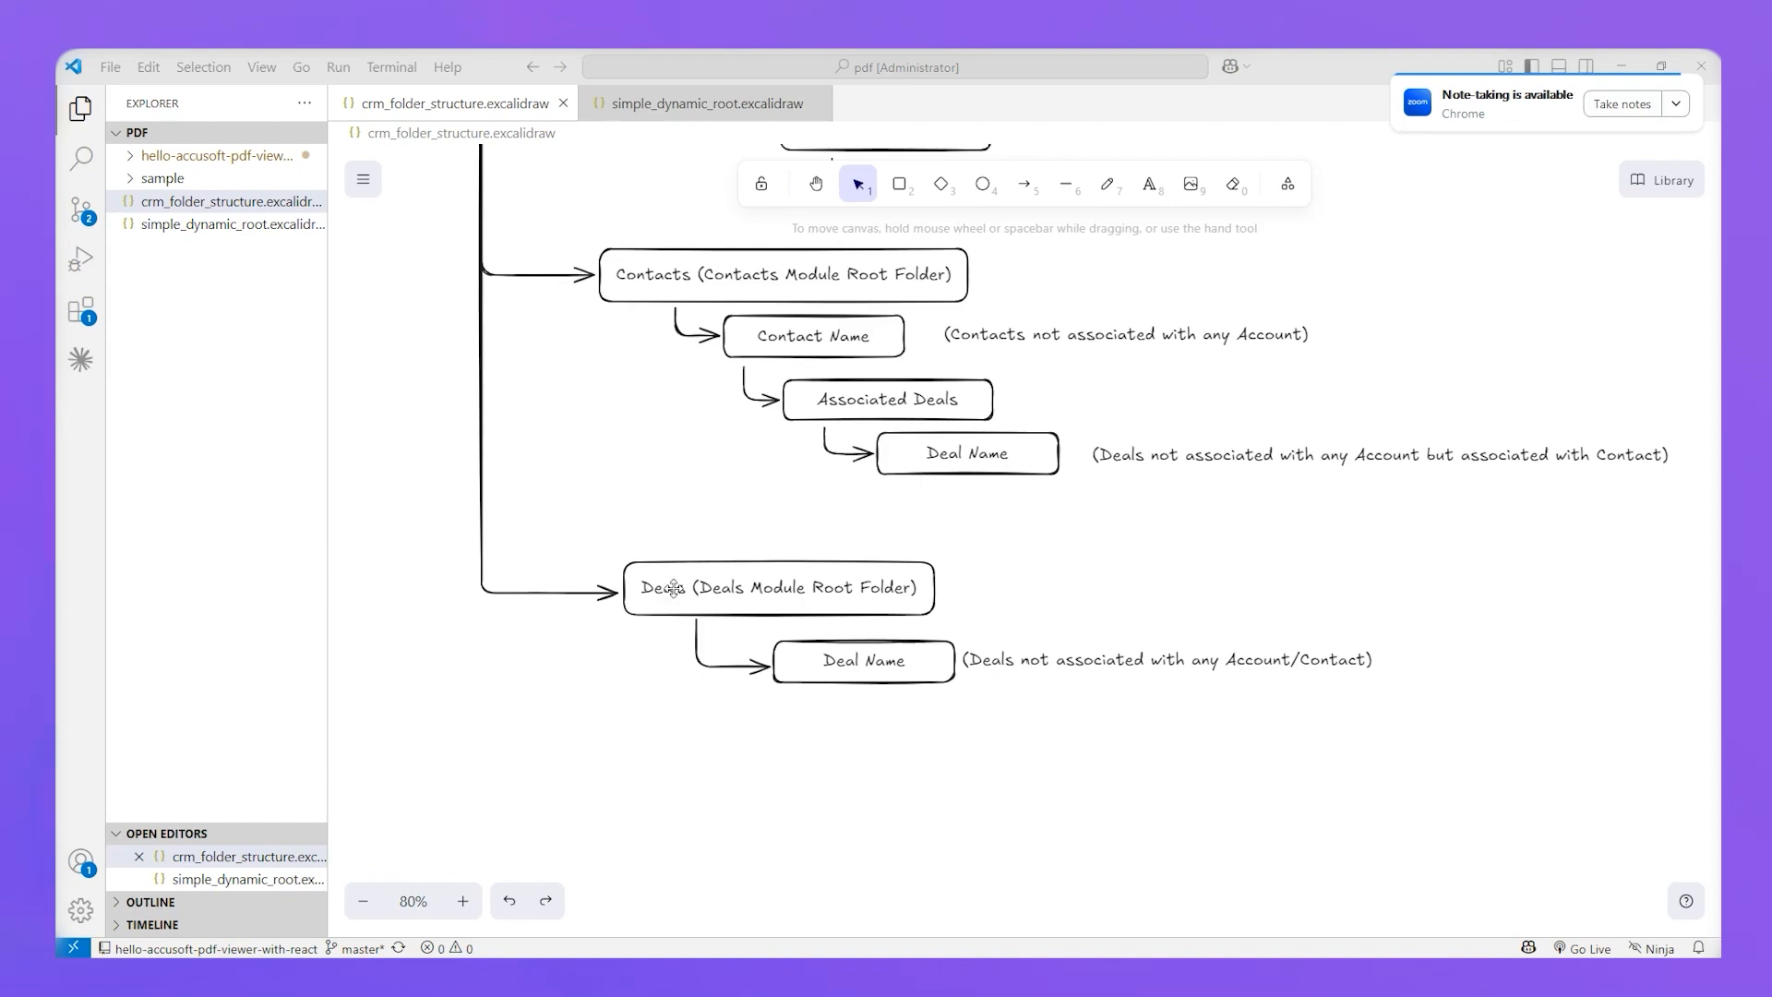
pyautogui.click(1237, 659)
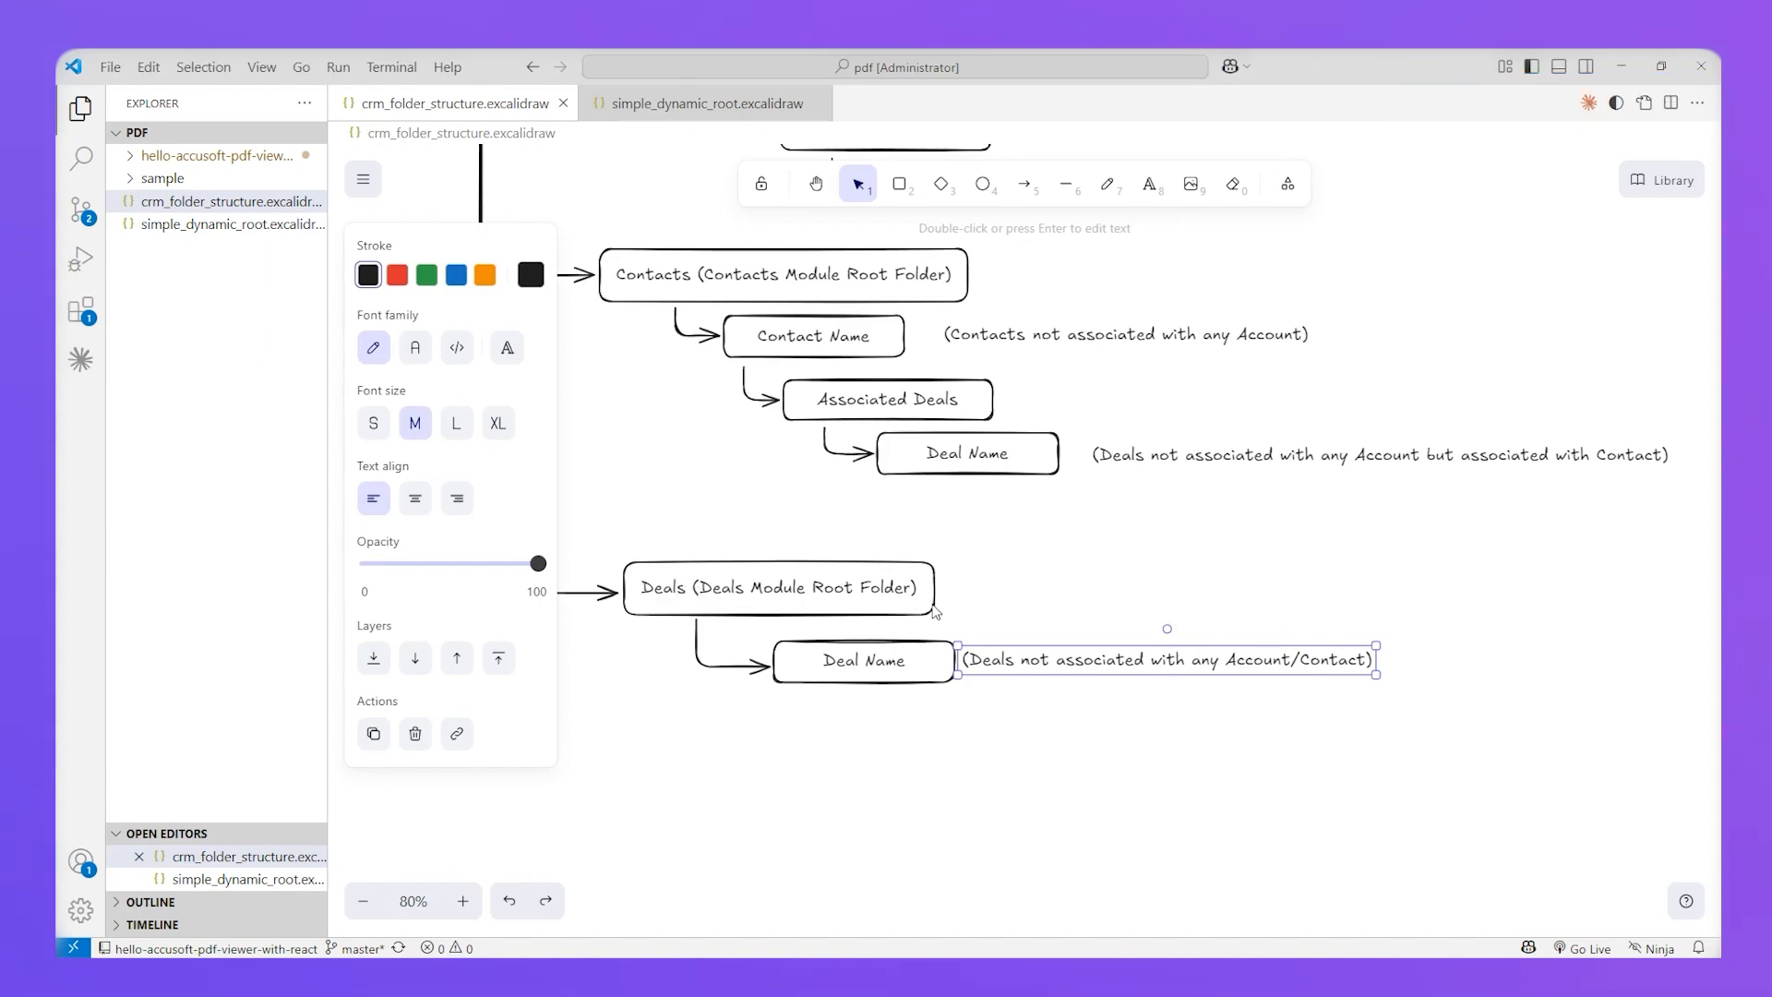
pyautogui.scroll(-1, 934, 606)
pyautogui.scroll(-1, 934, 606)
pyautogui.scroll(3, 934, 607)
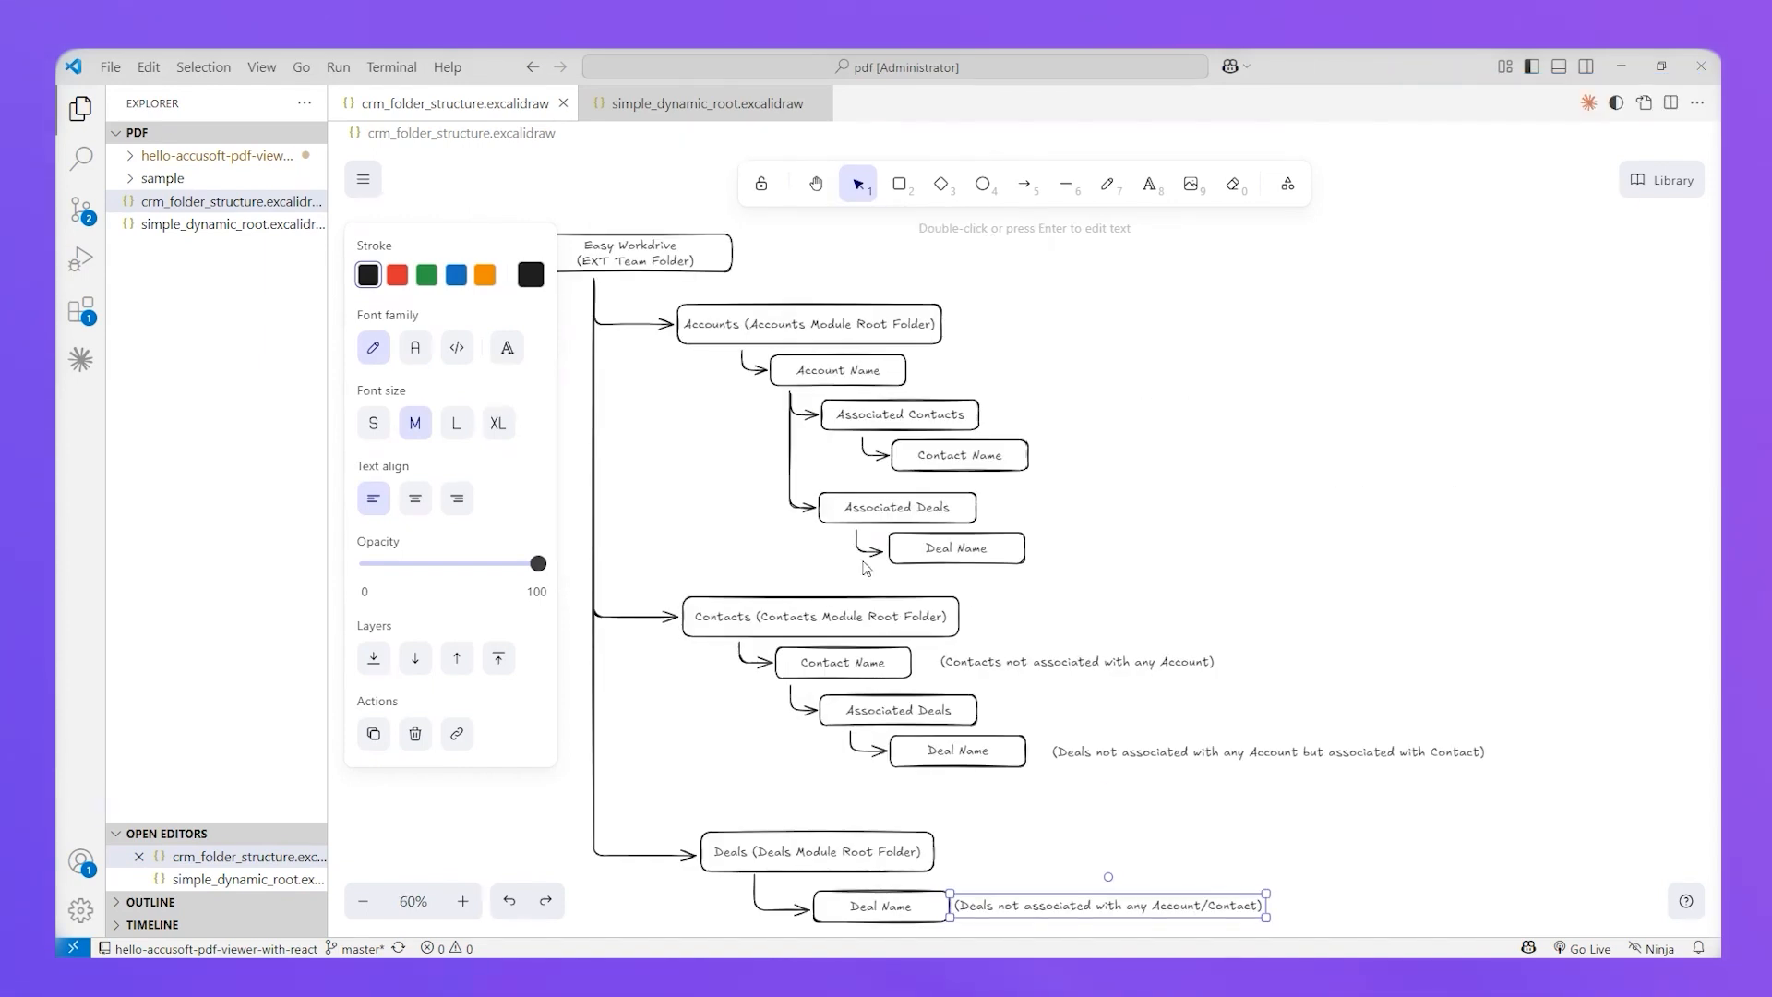
pyautogui.click(775, 427)
pyautogui.click(702, 325)
pyautogui.click(840, 378)
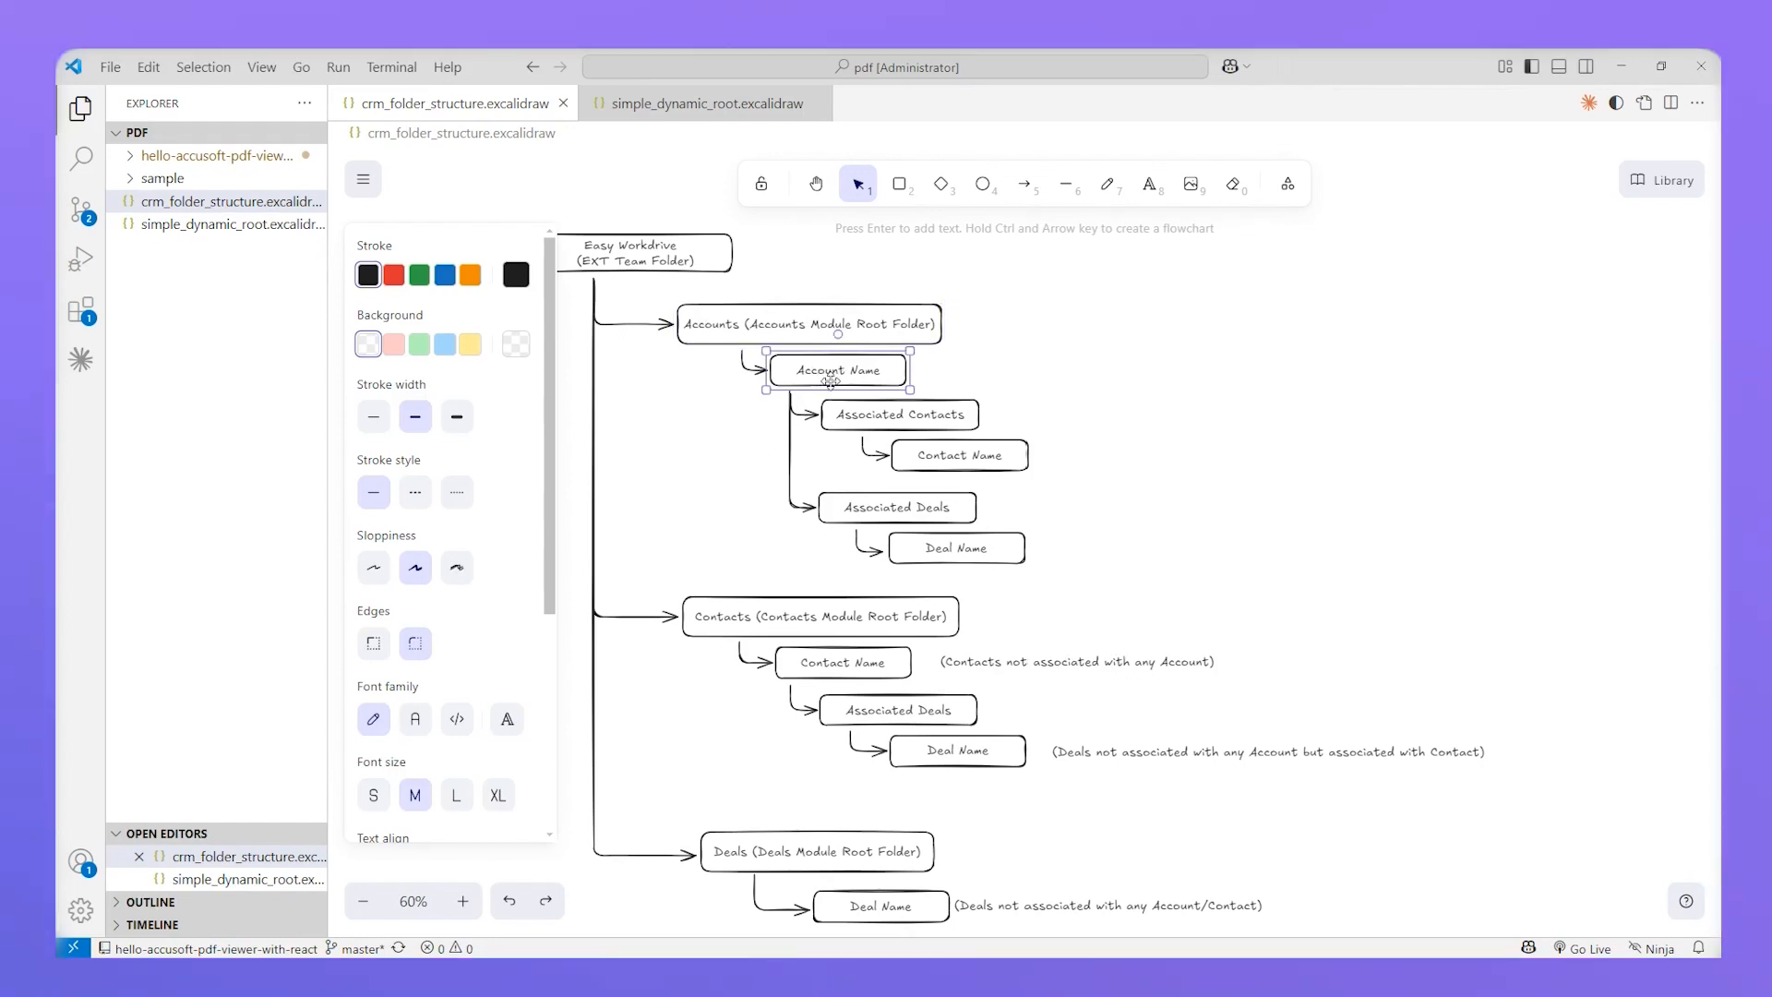
pyautogui.click(870, 508)
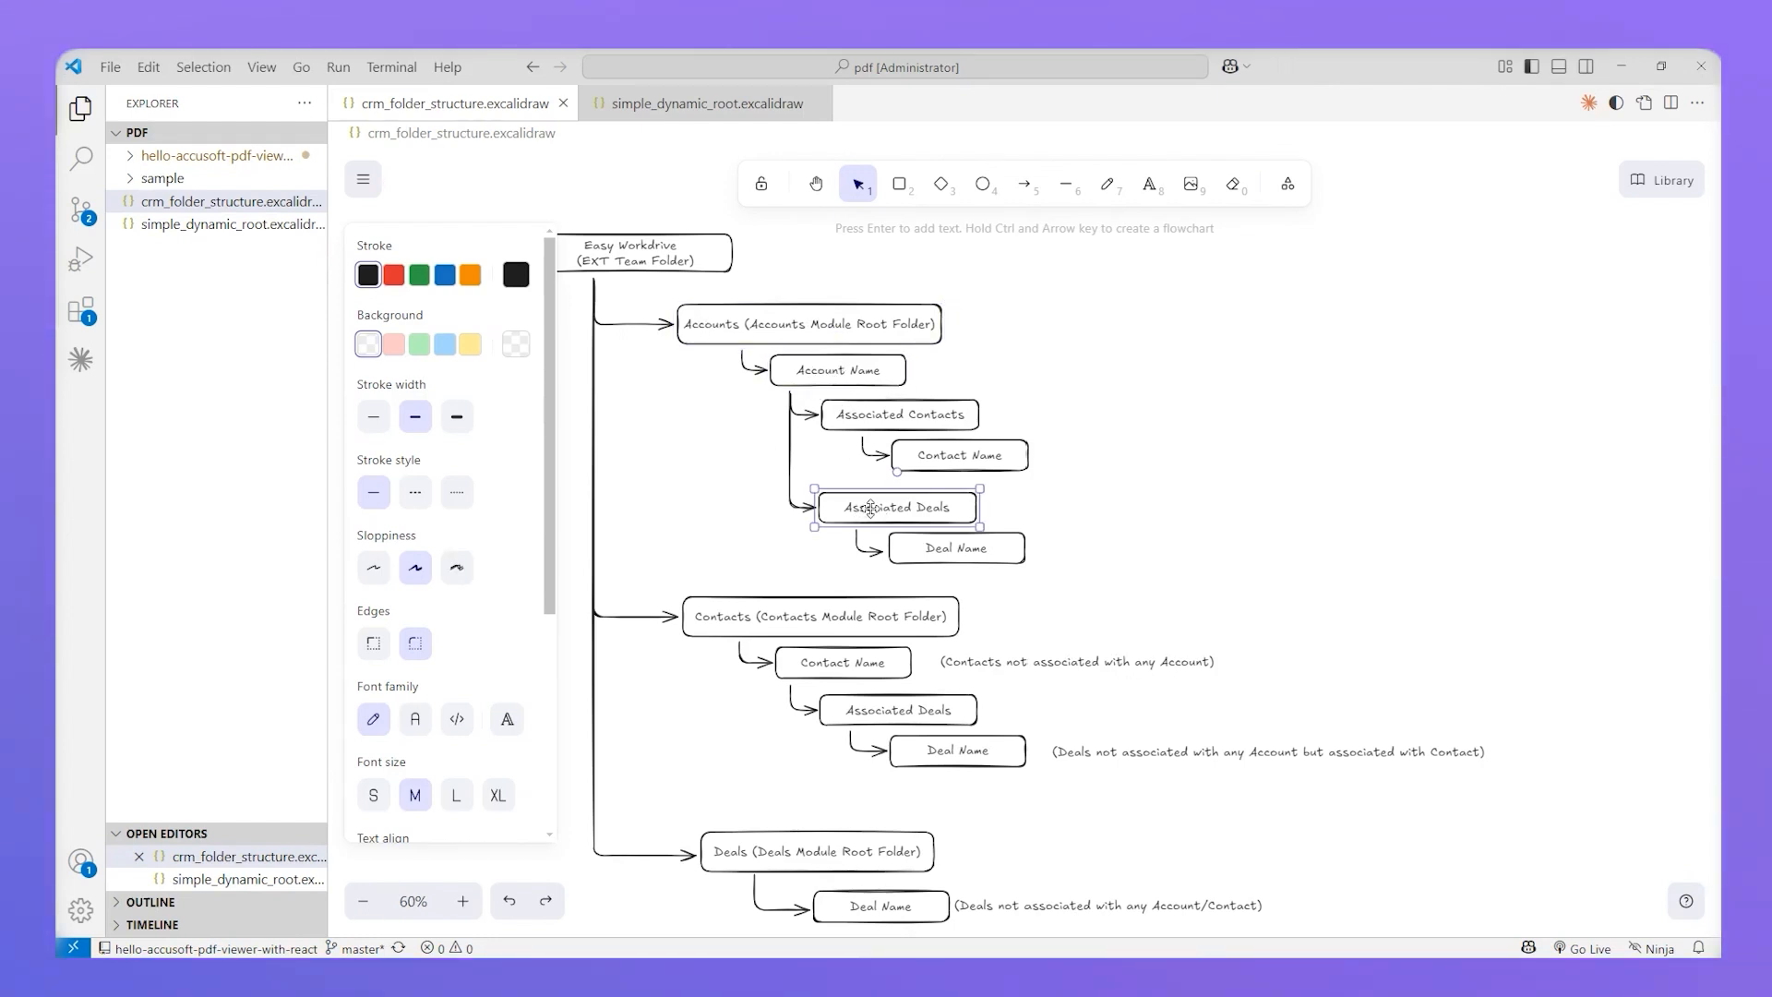
pyautogui.click(959, 552)
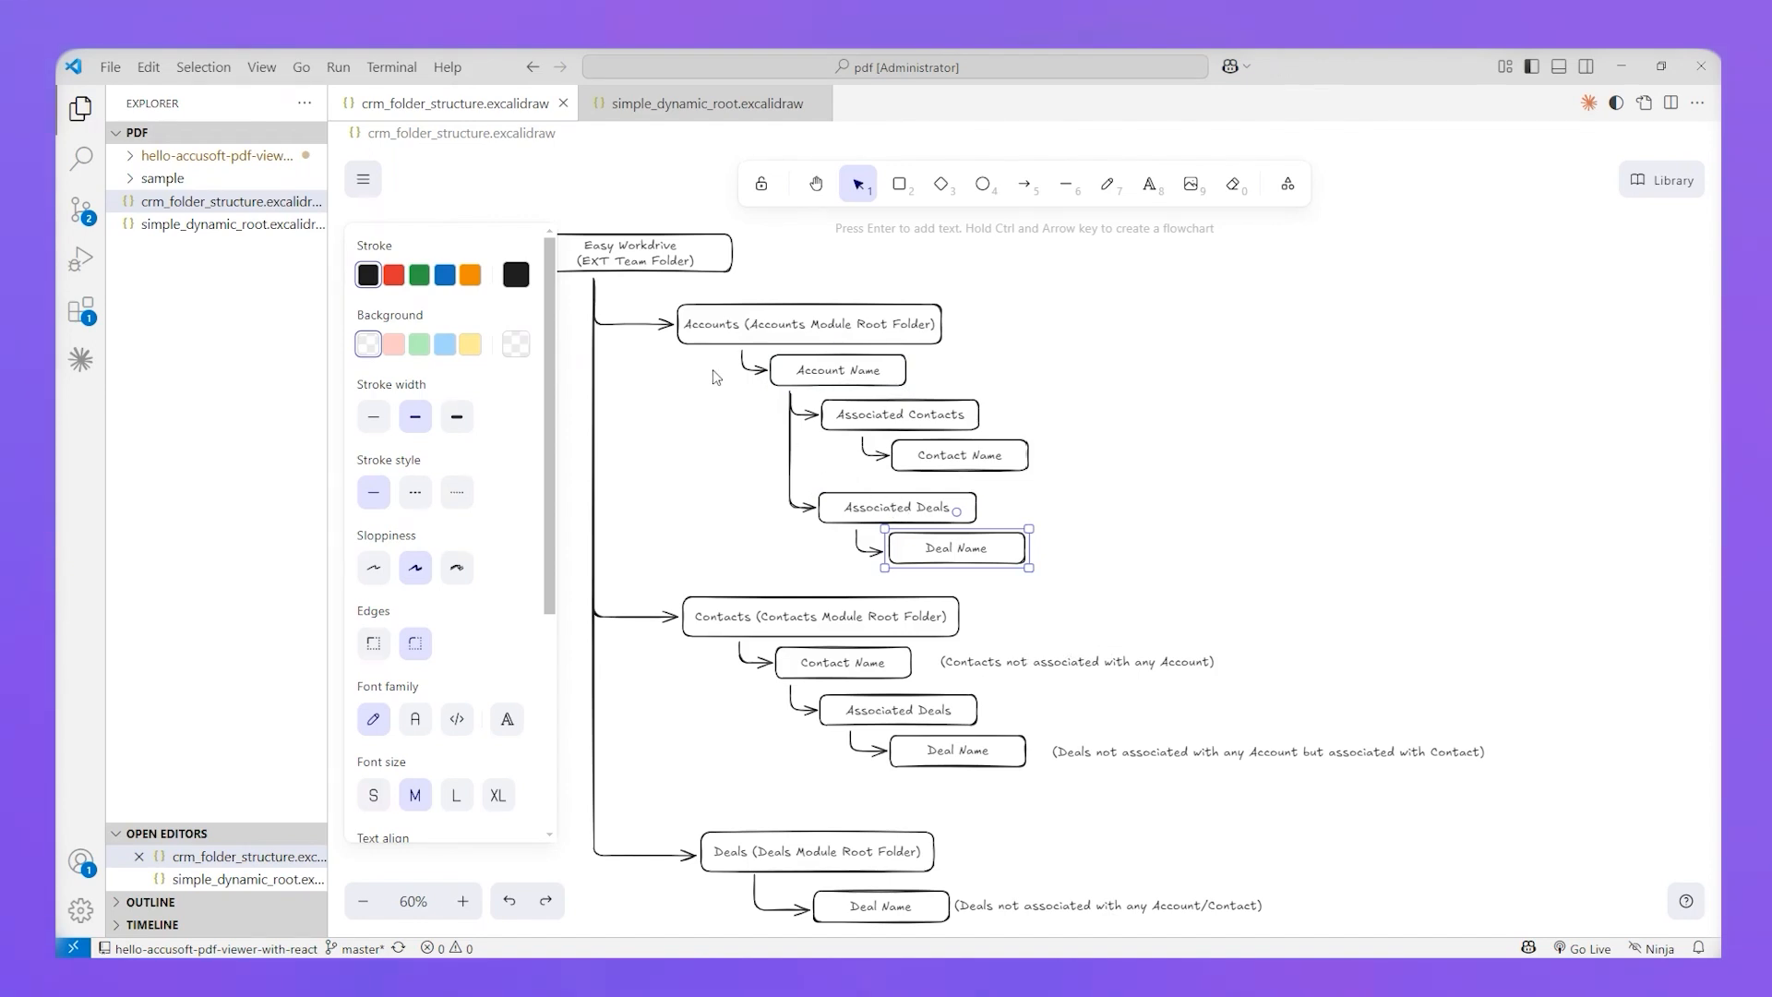
# Step: Compare the Contacts branch with the Accounts branch, including the note on deals associated only with a contact
pyautogui.click(739, 612)
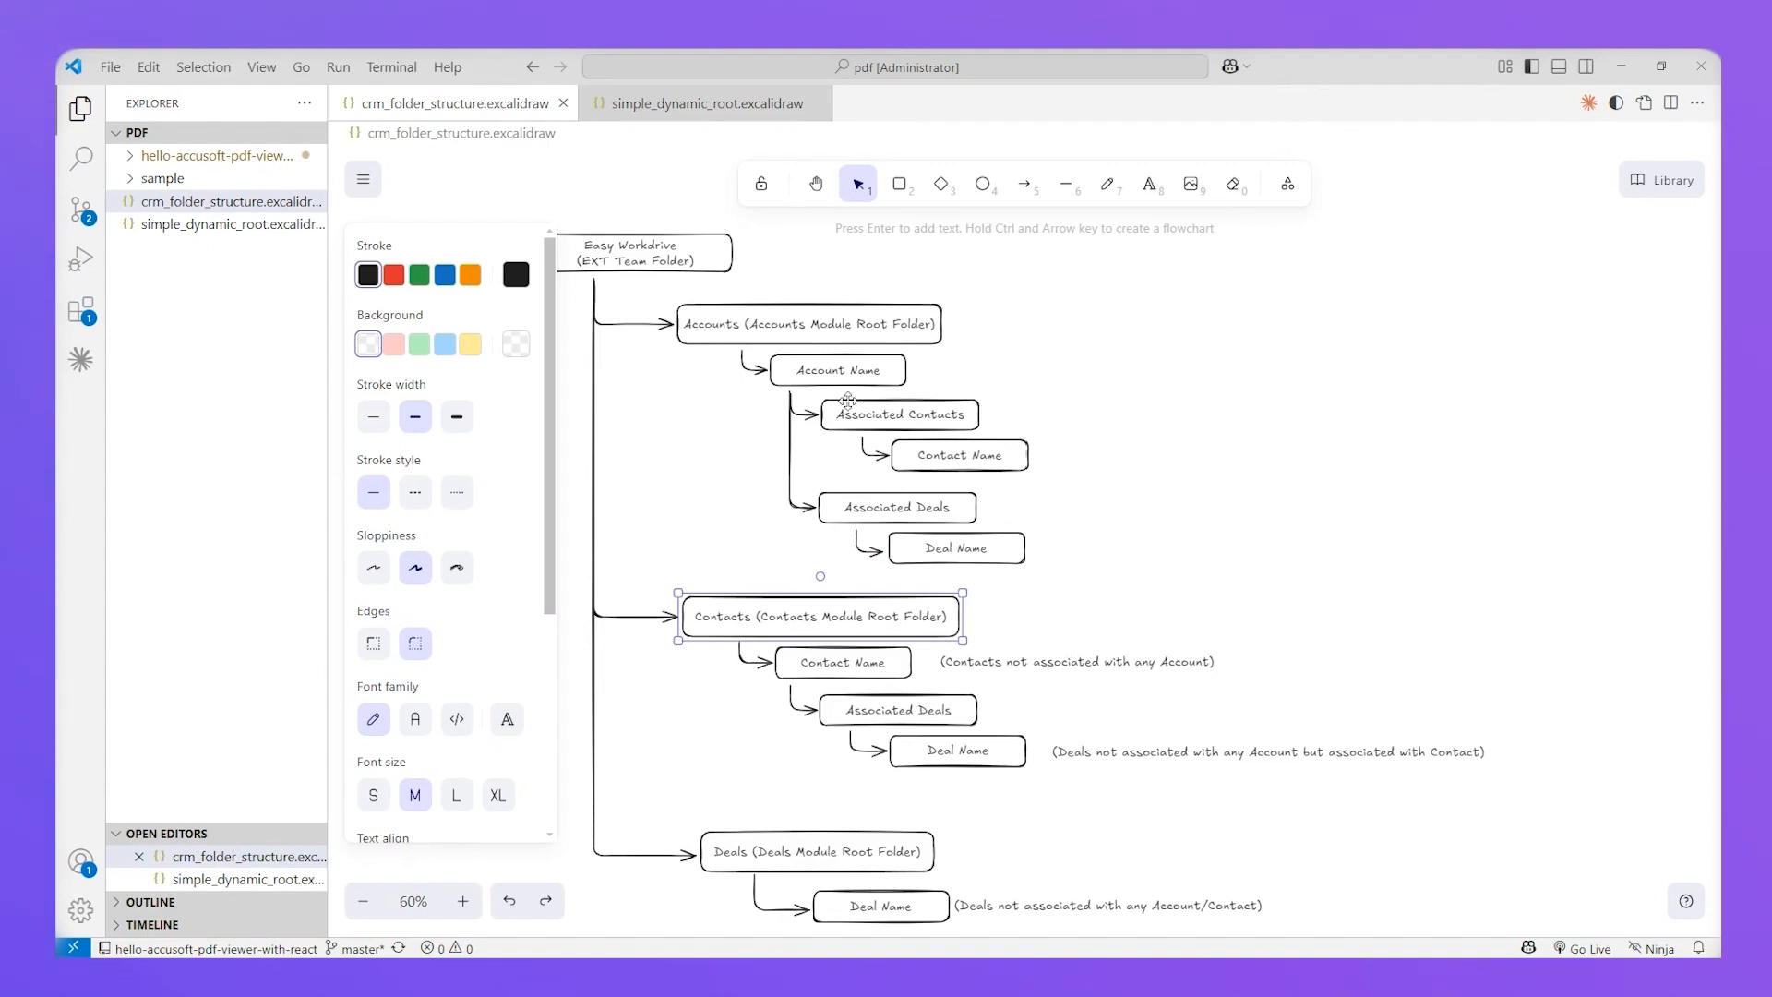
pyautogui.click(842, 672)
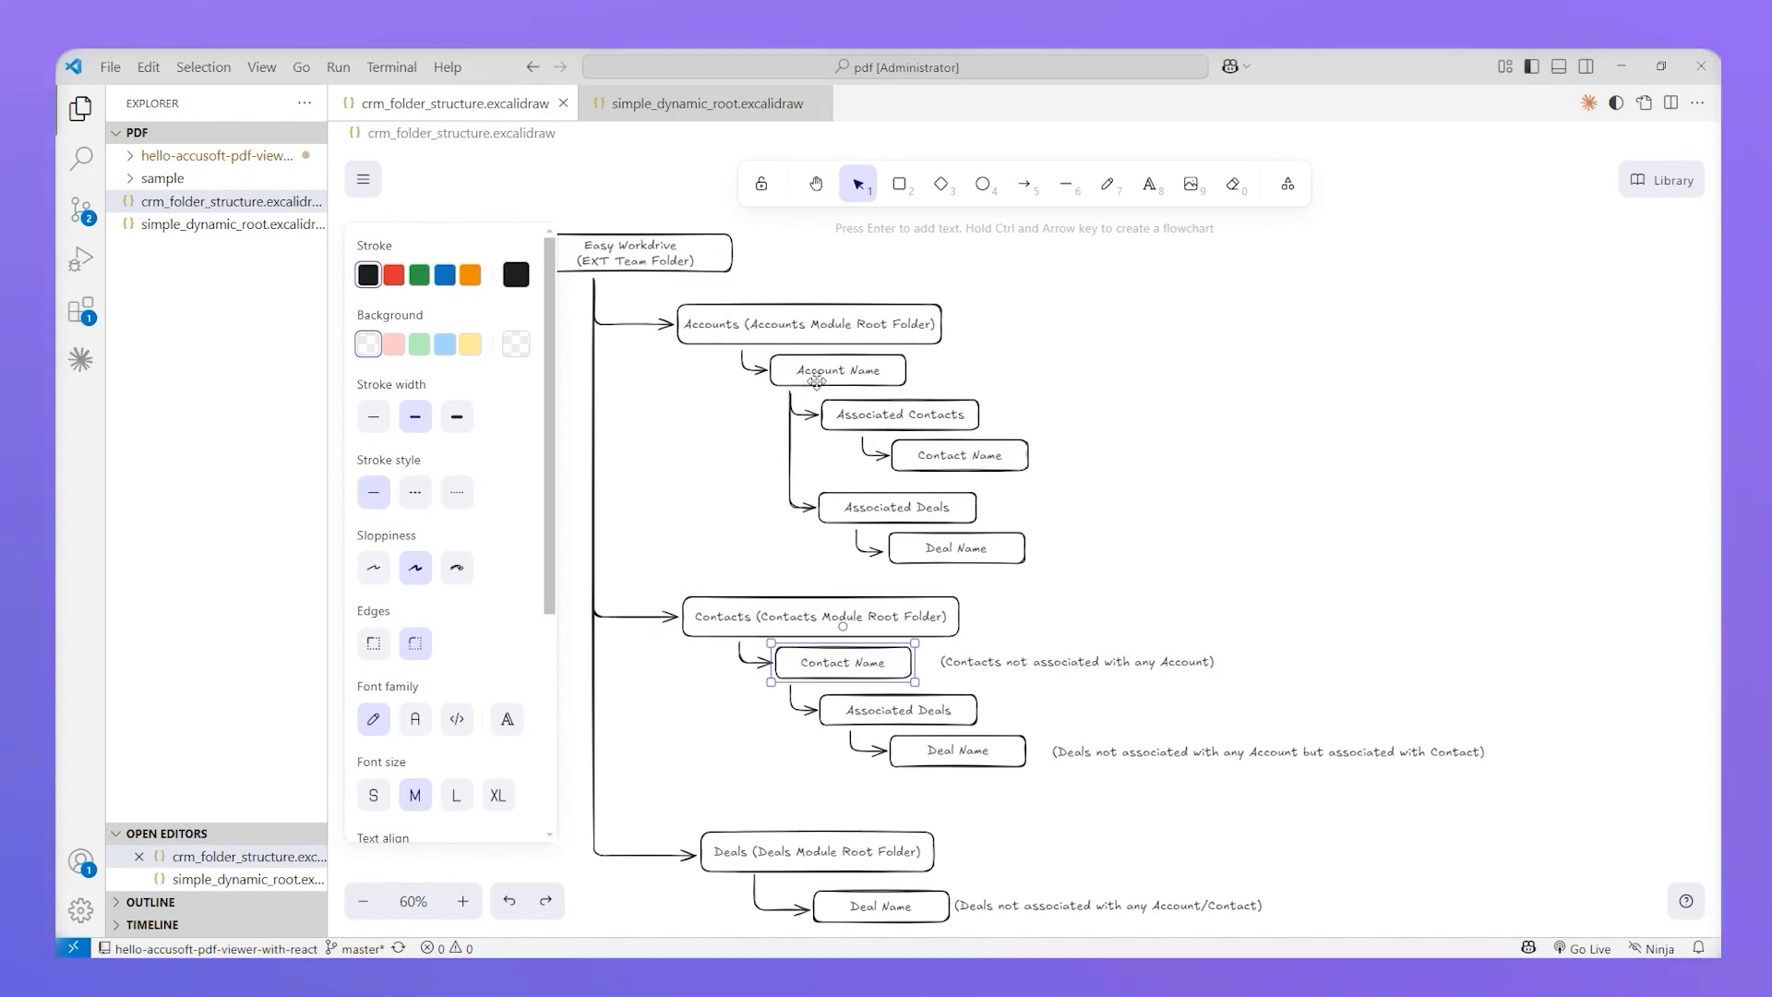
pyautogui.click(891, 422)
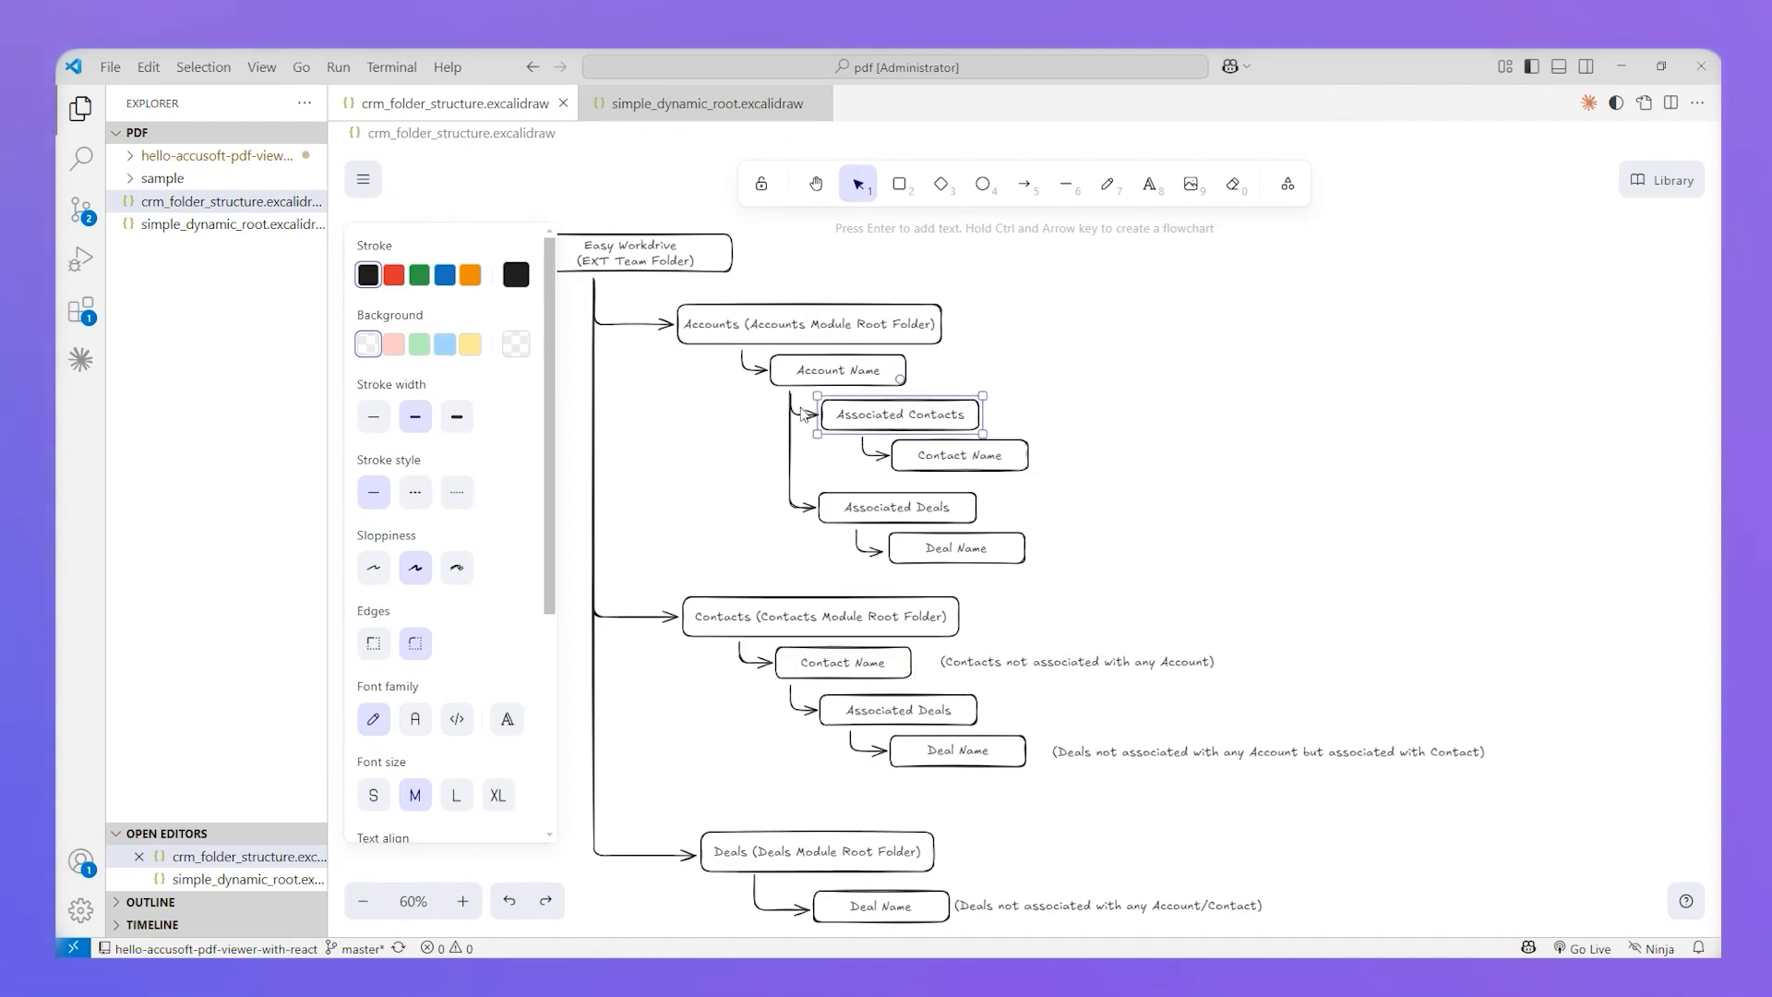
pyautogui.click(805, 369)
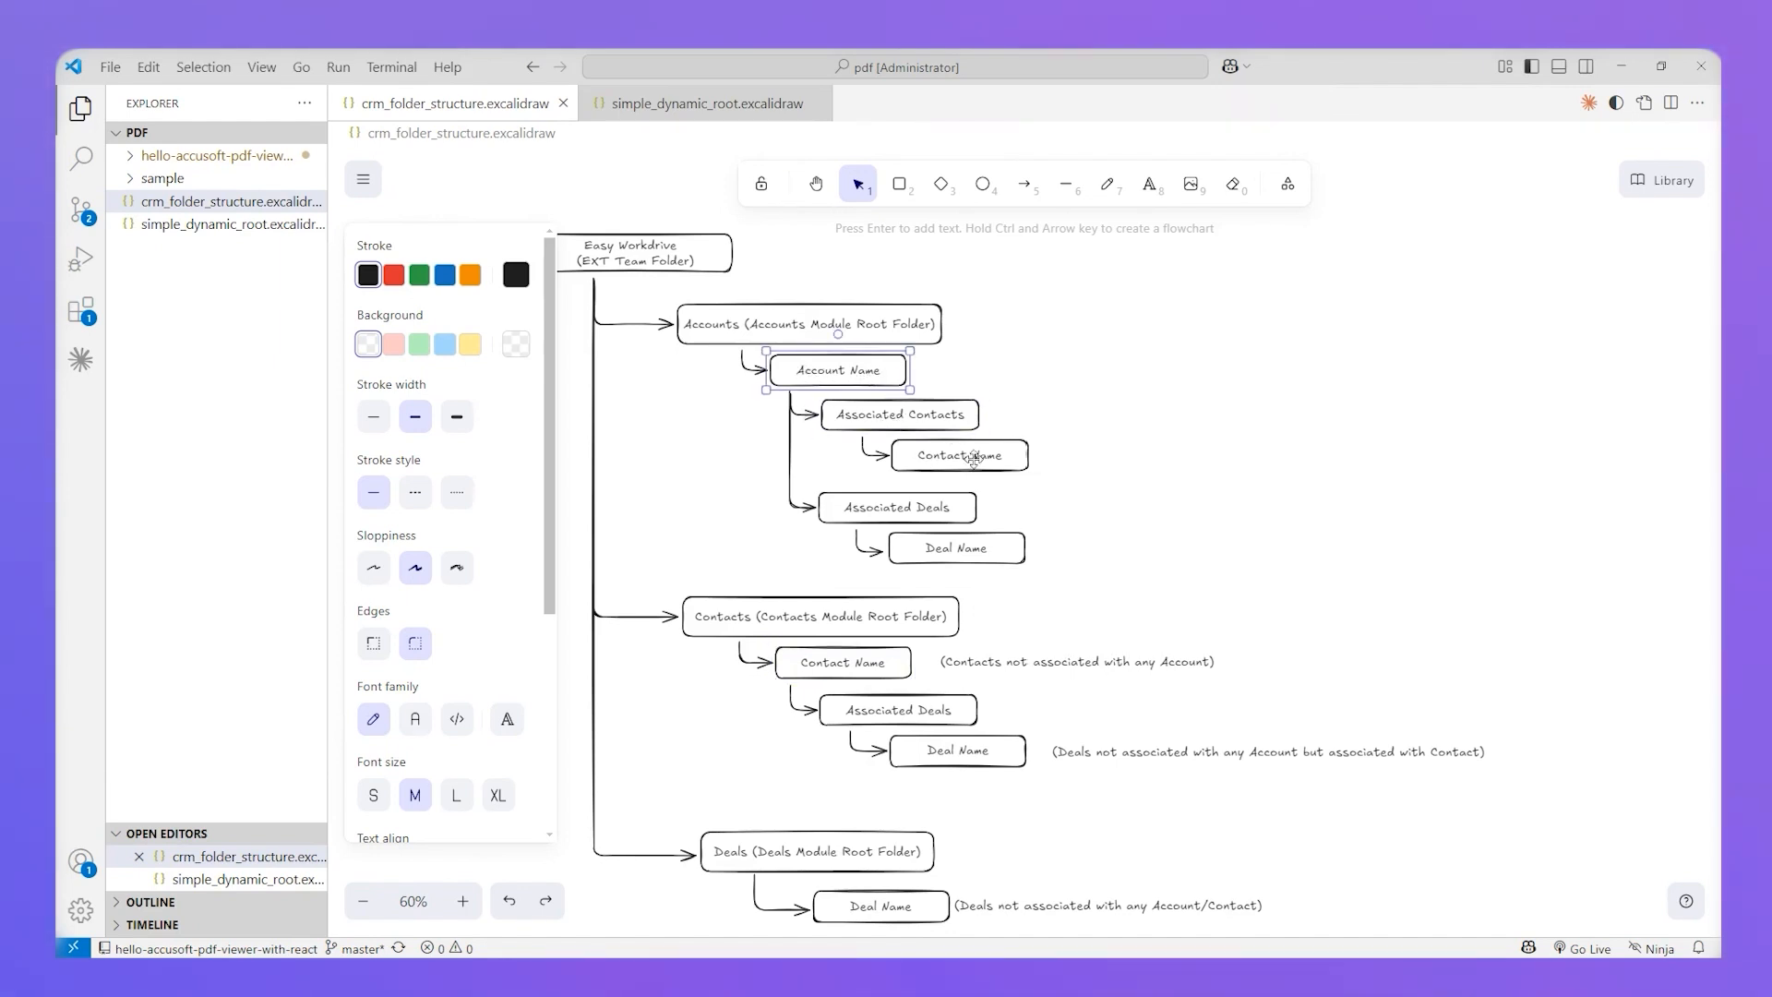
pyautogui.scroll(-1, 986, 670)
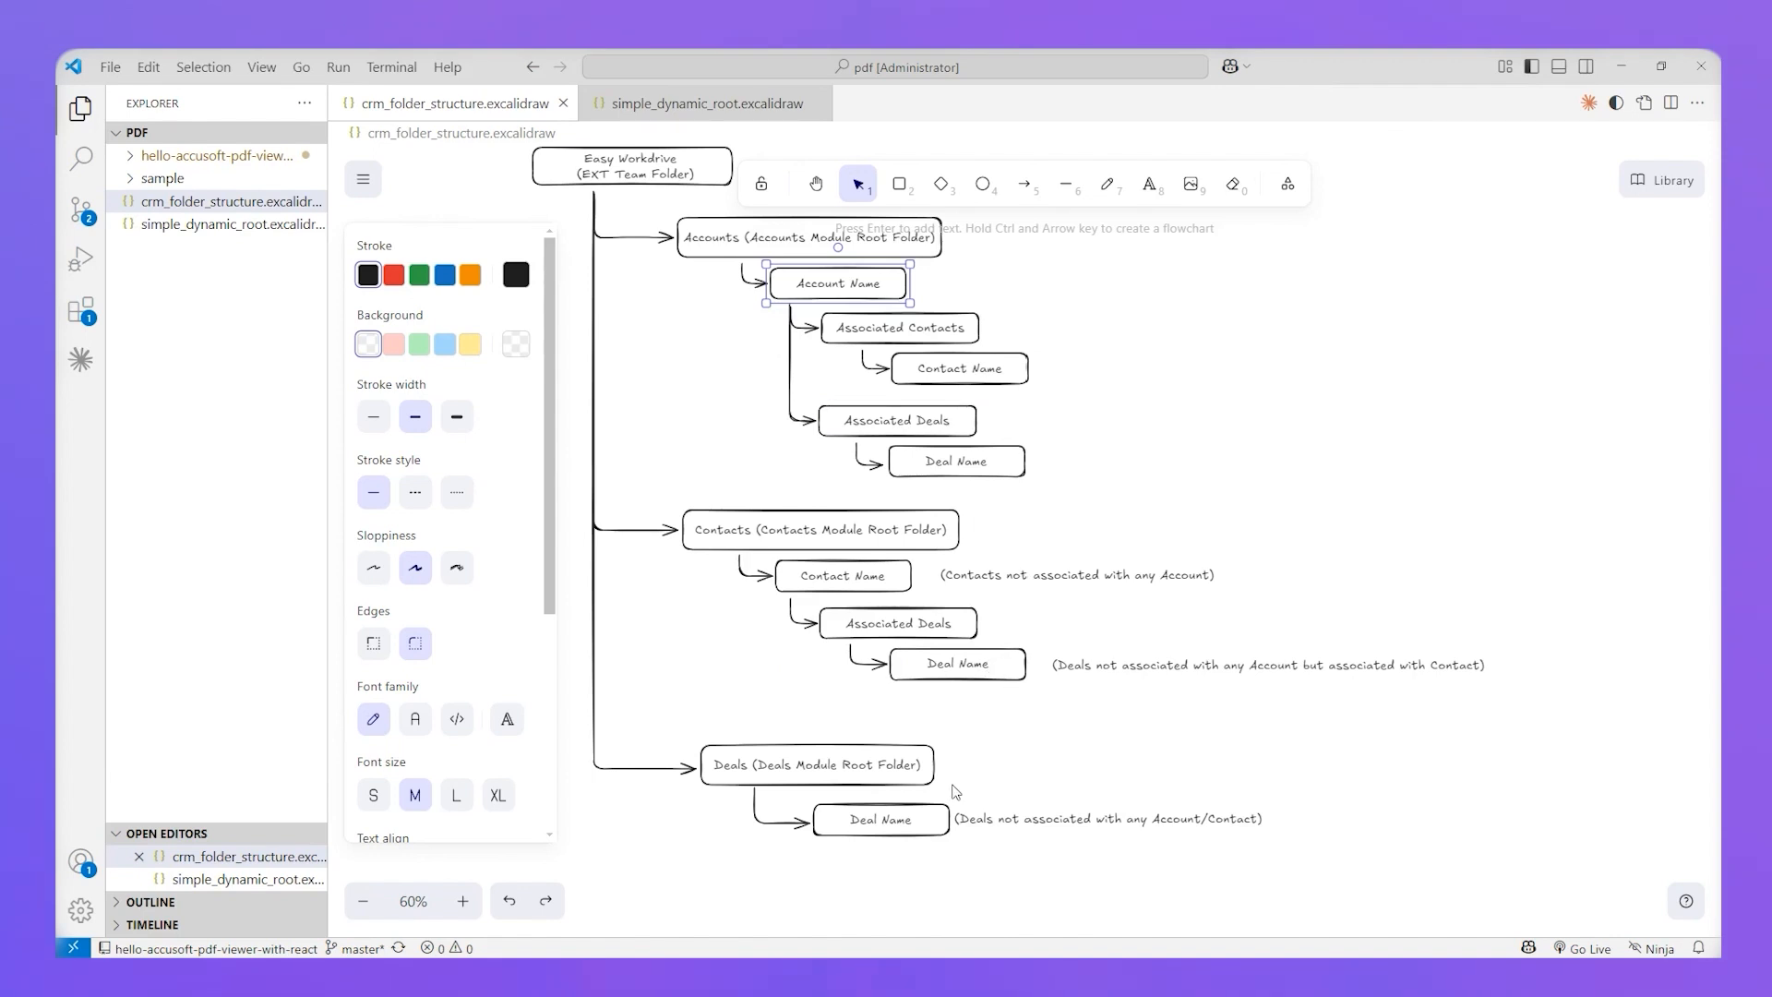
pyautogui.click(1191, 667)
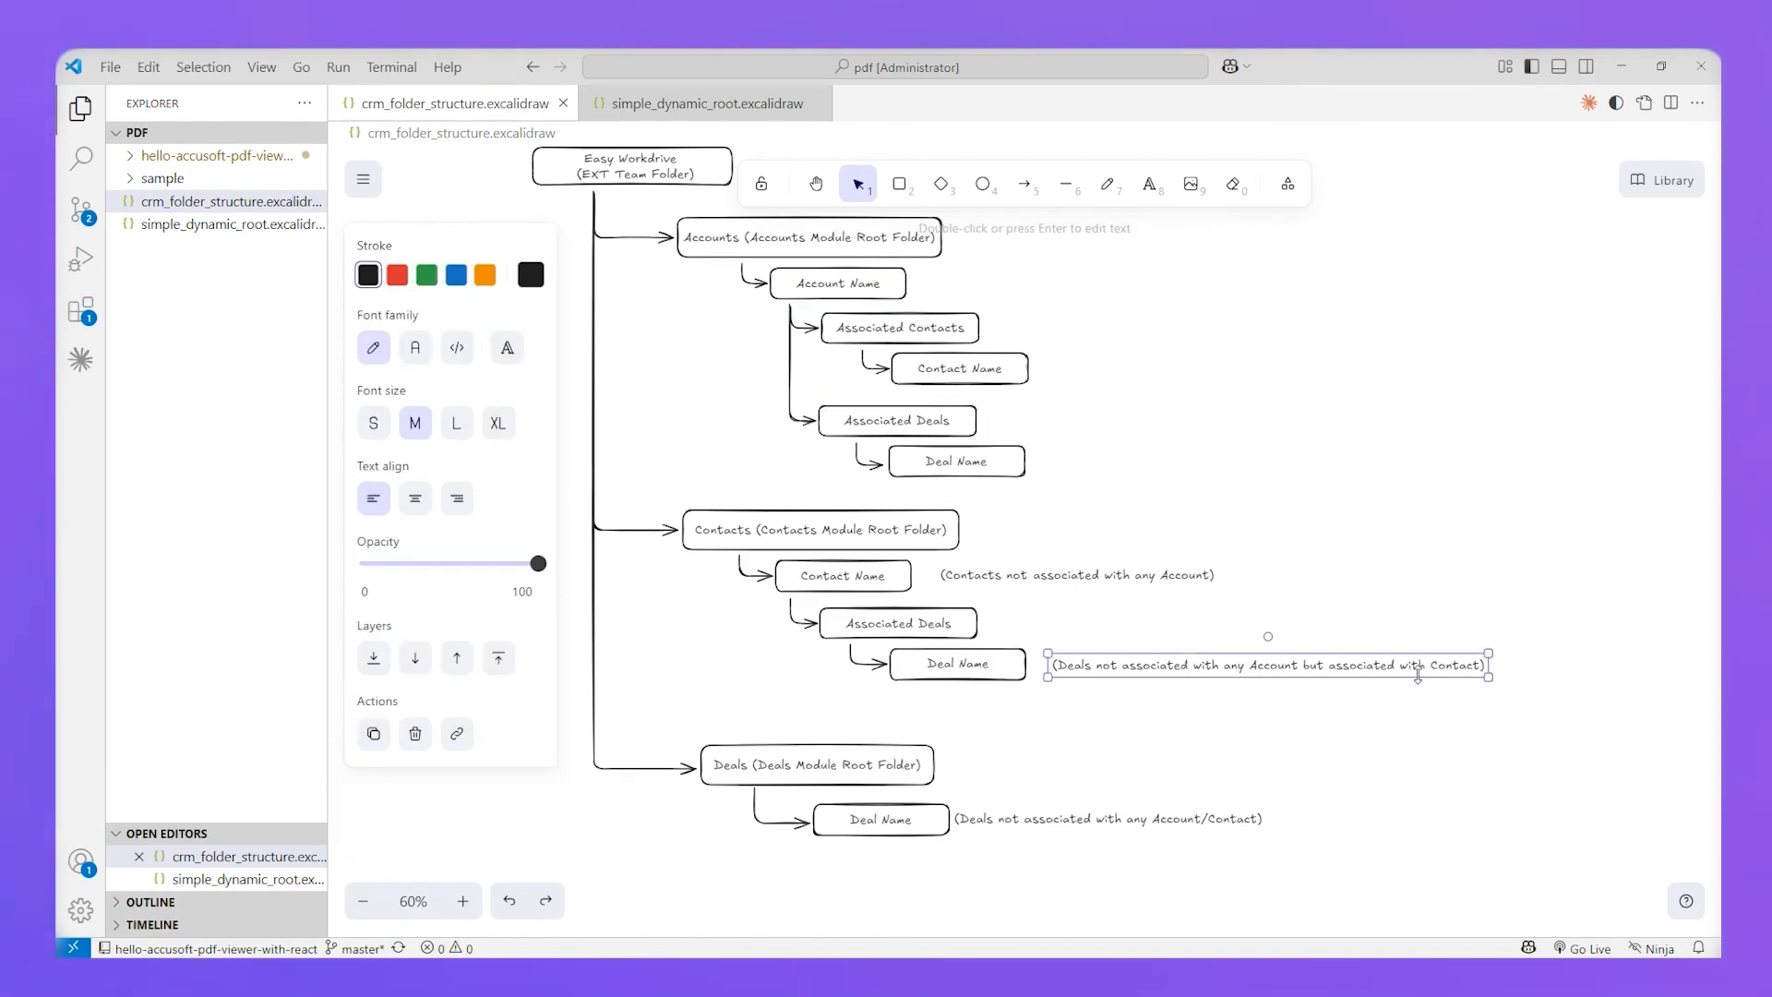
pyautogui.click(976, 670)
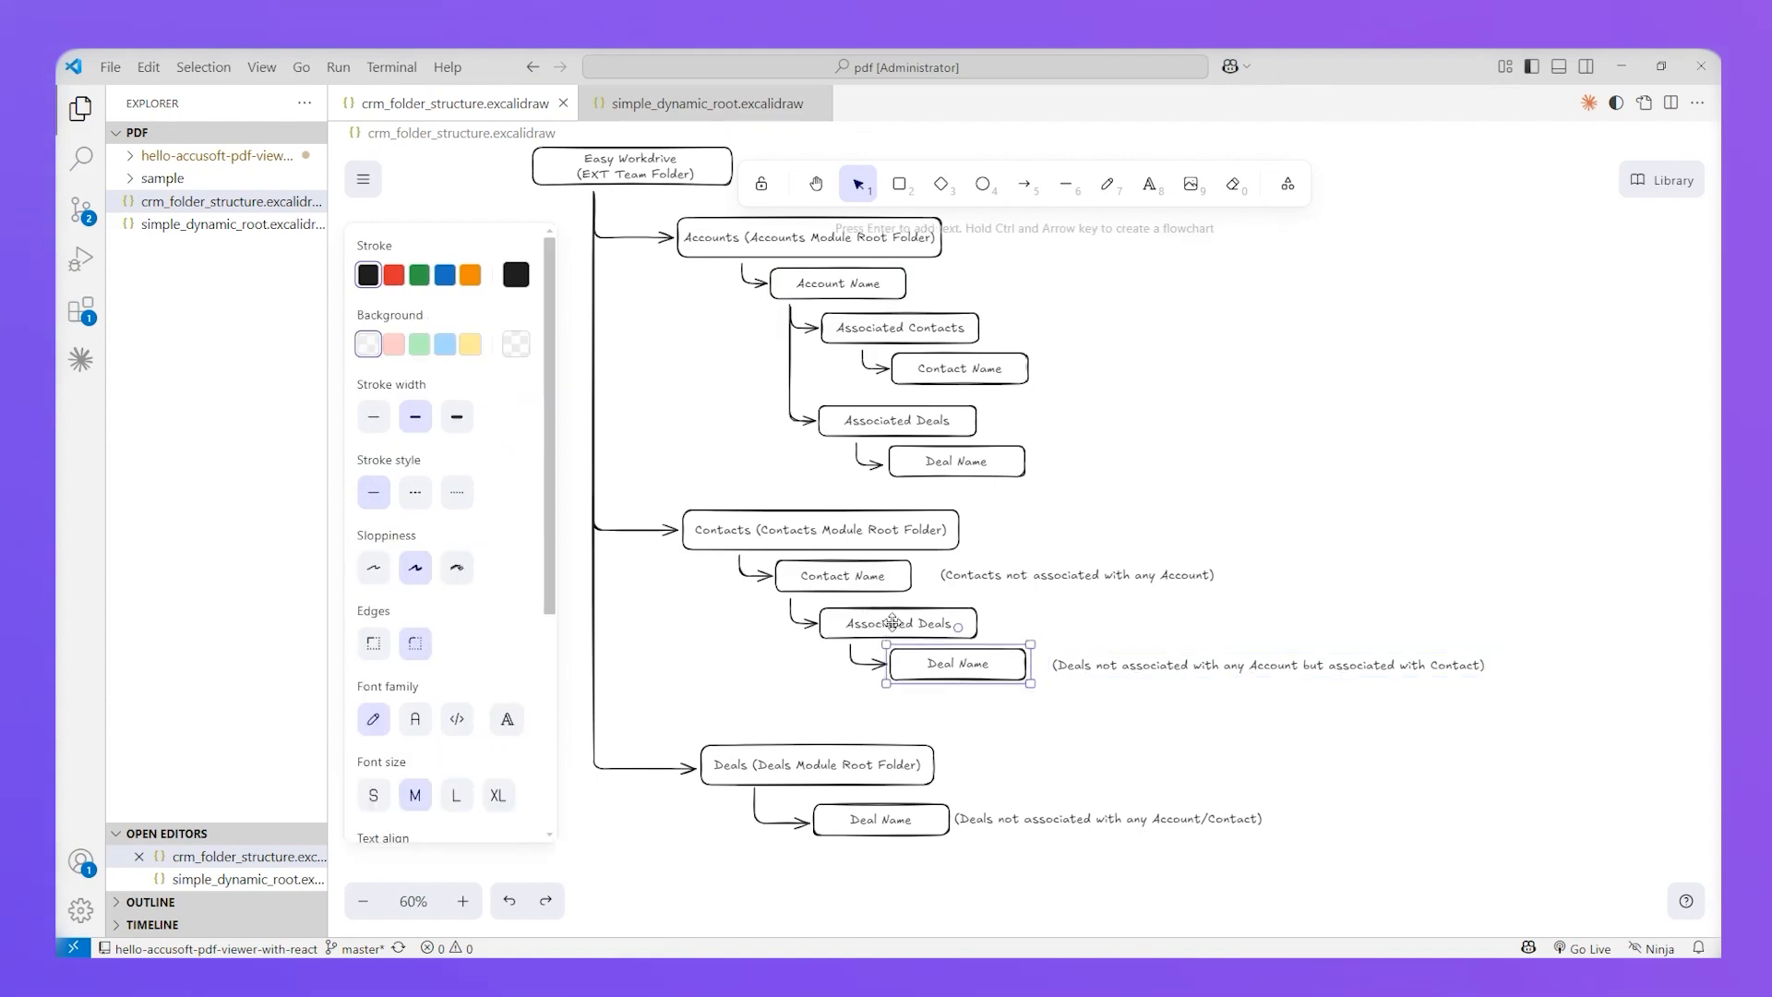
pyautogui.click(818, 578)
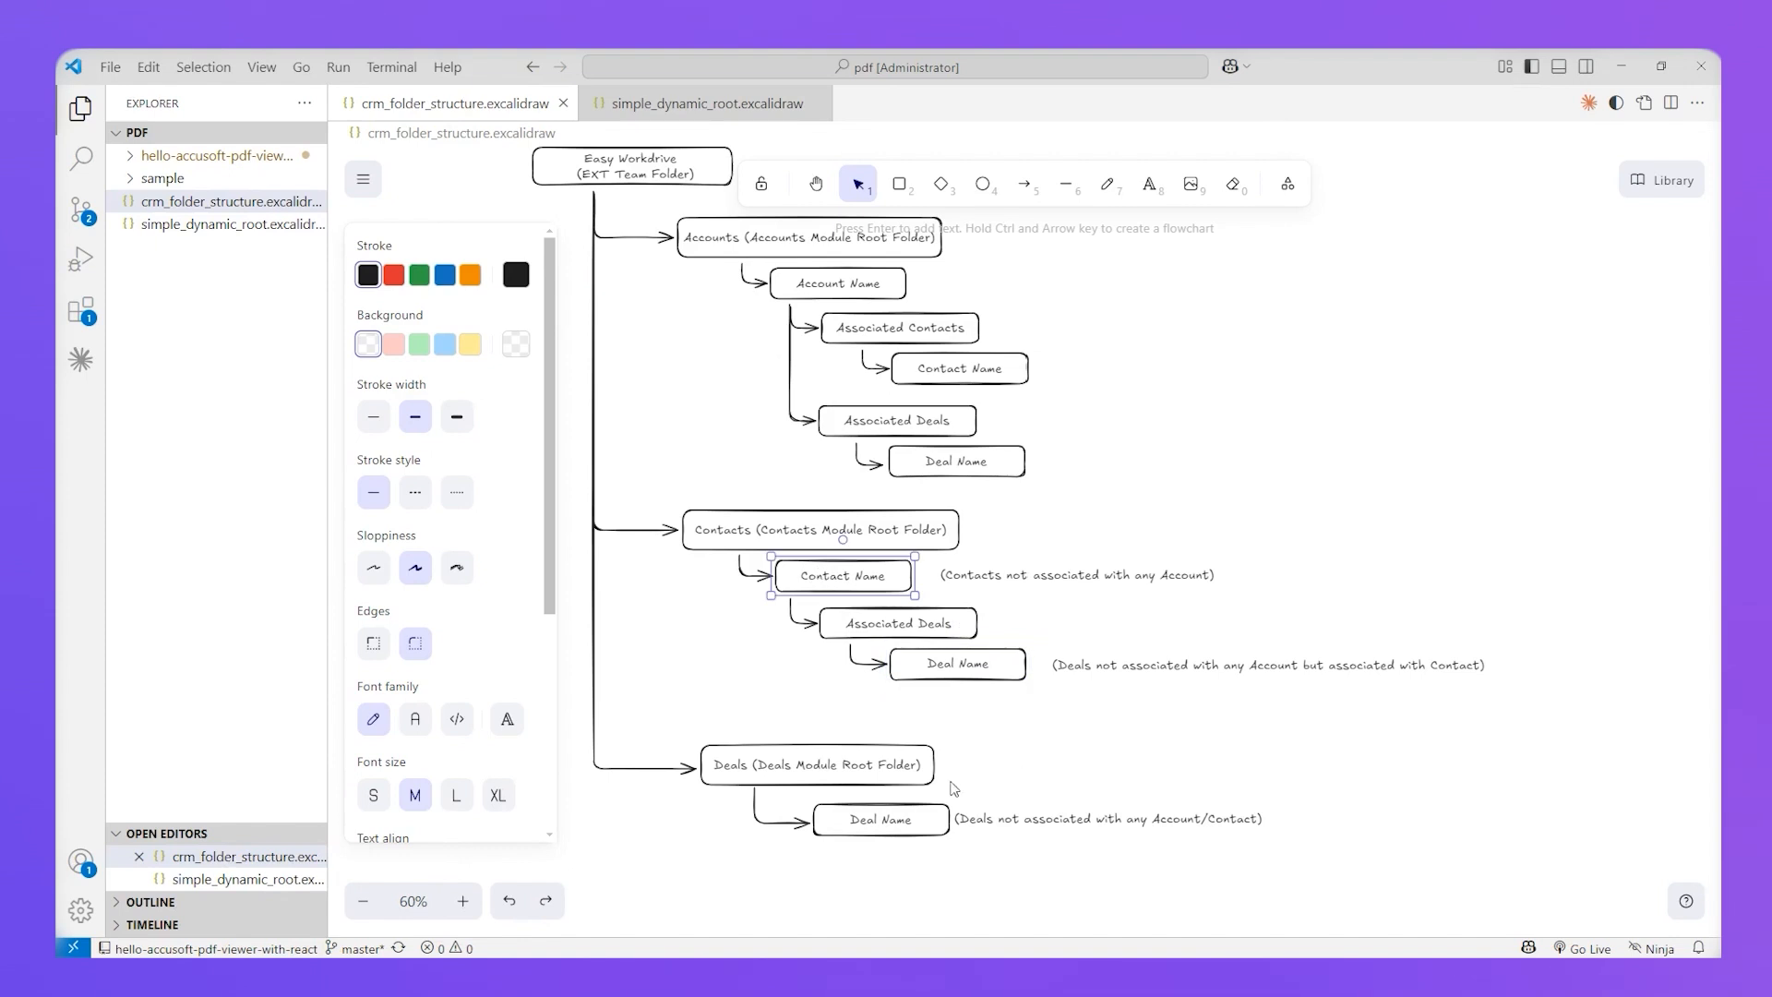
# Step: Review the deal folder placements under Accounts, Contacts and Deals, and the standalone contact folder in the diagram
pyautogui.click(887, 821)
pyautogui.scroll(2, 1344, 510)
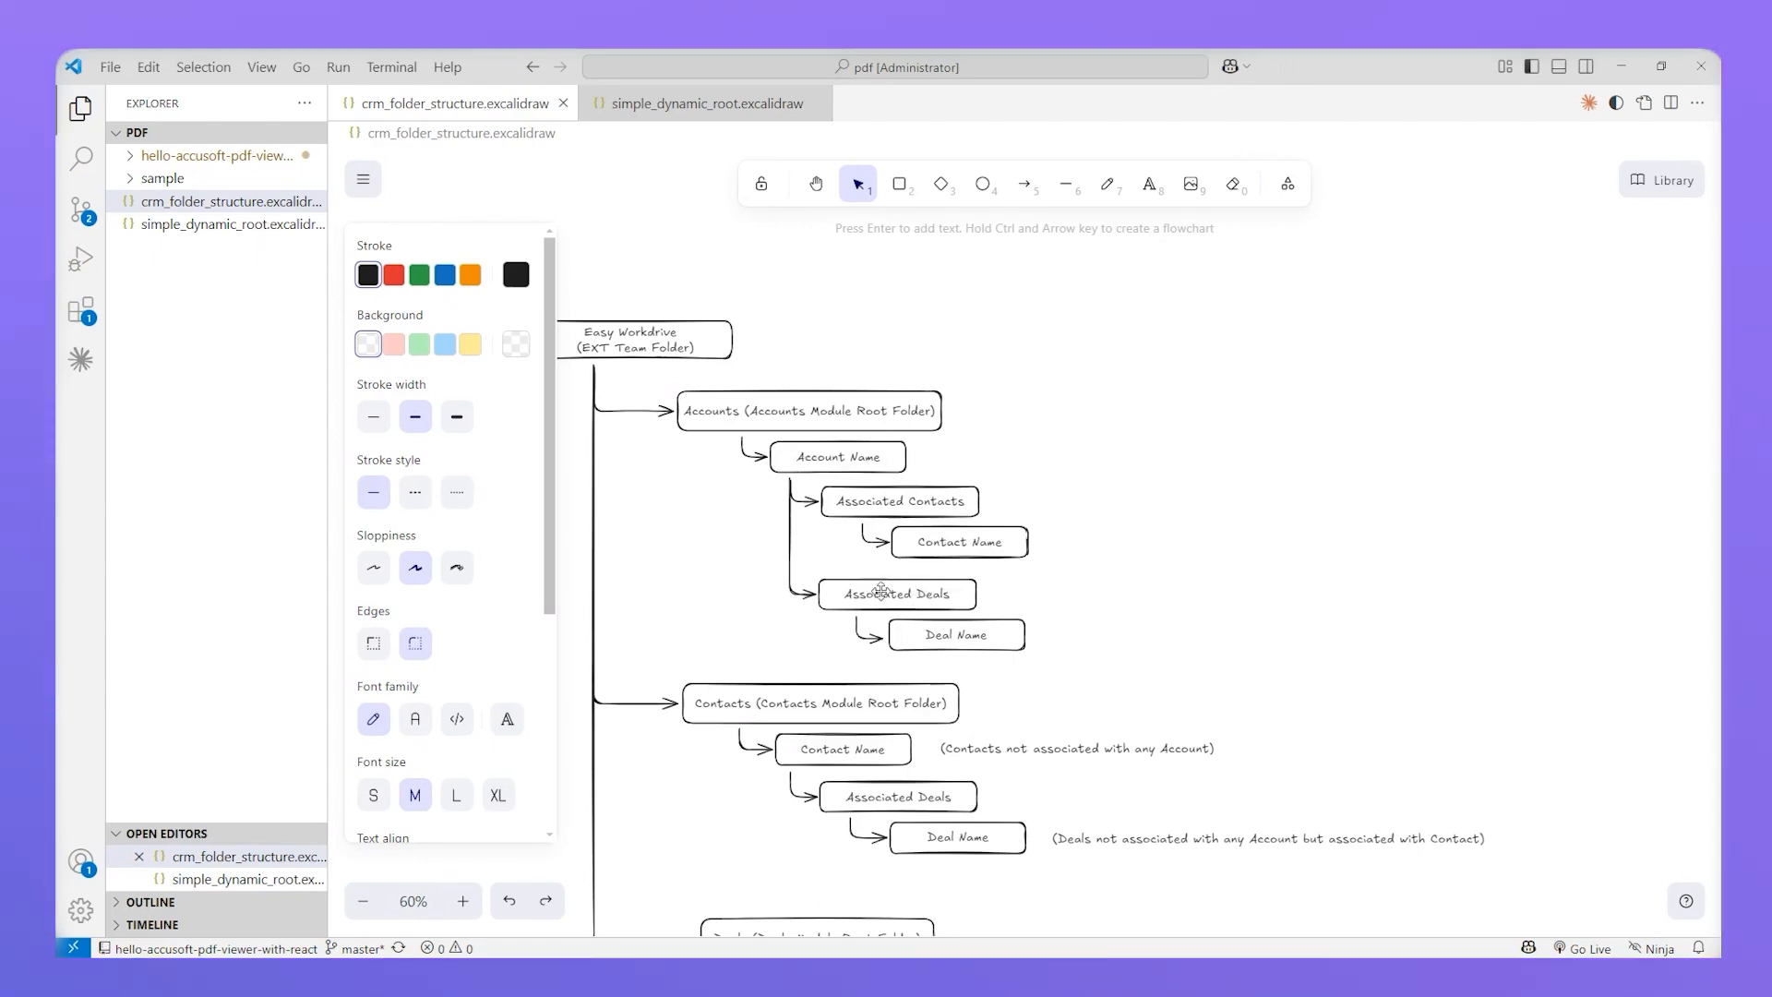
pyautogui.click(951, 637)
pyautogui.scroll(-2, 951, 637)
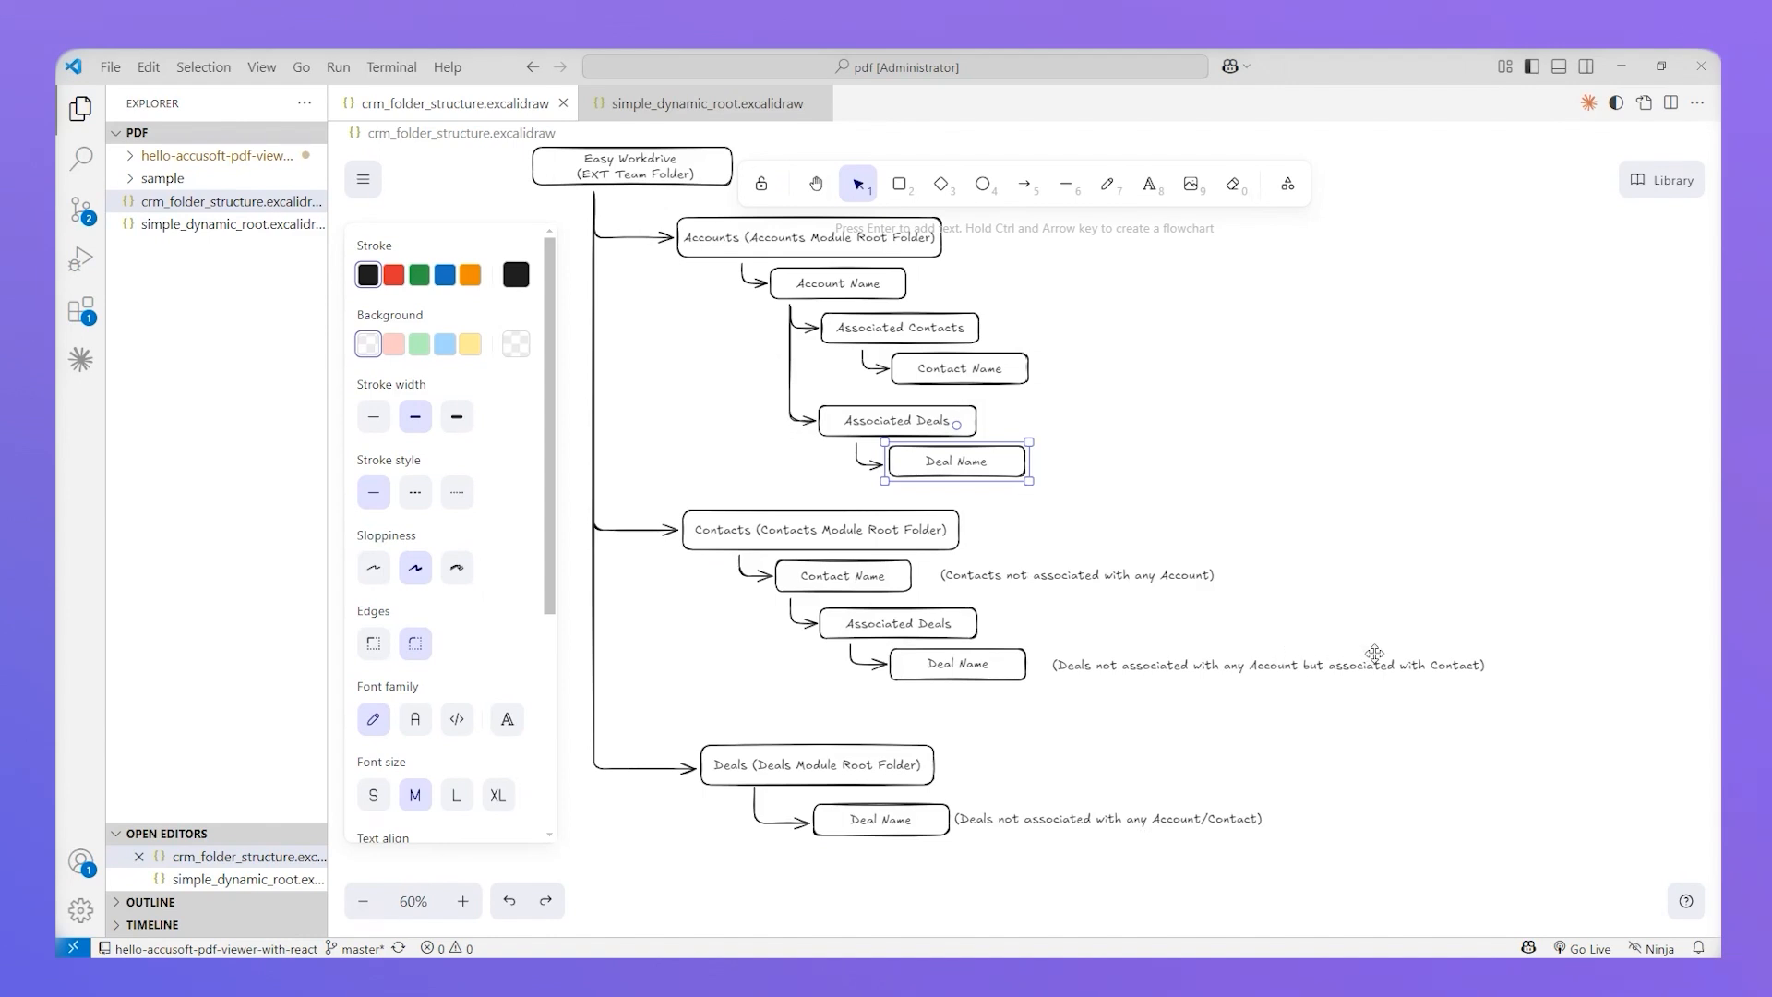
pyautogui.click(962, 668)
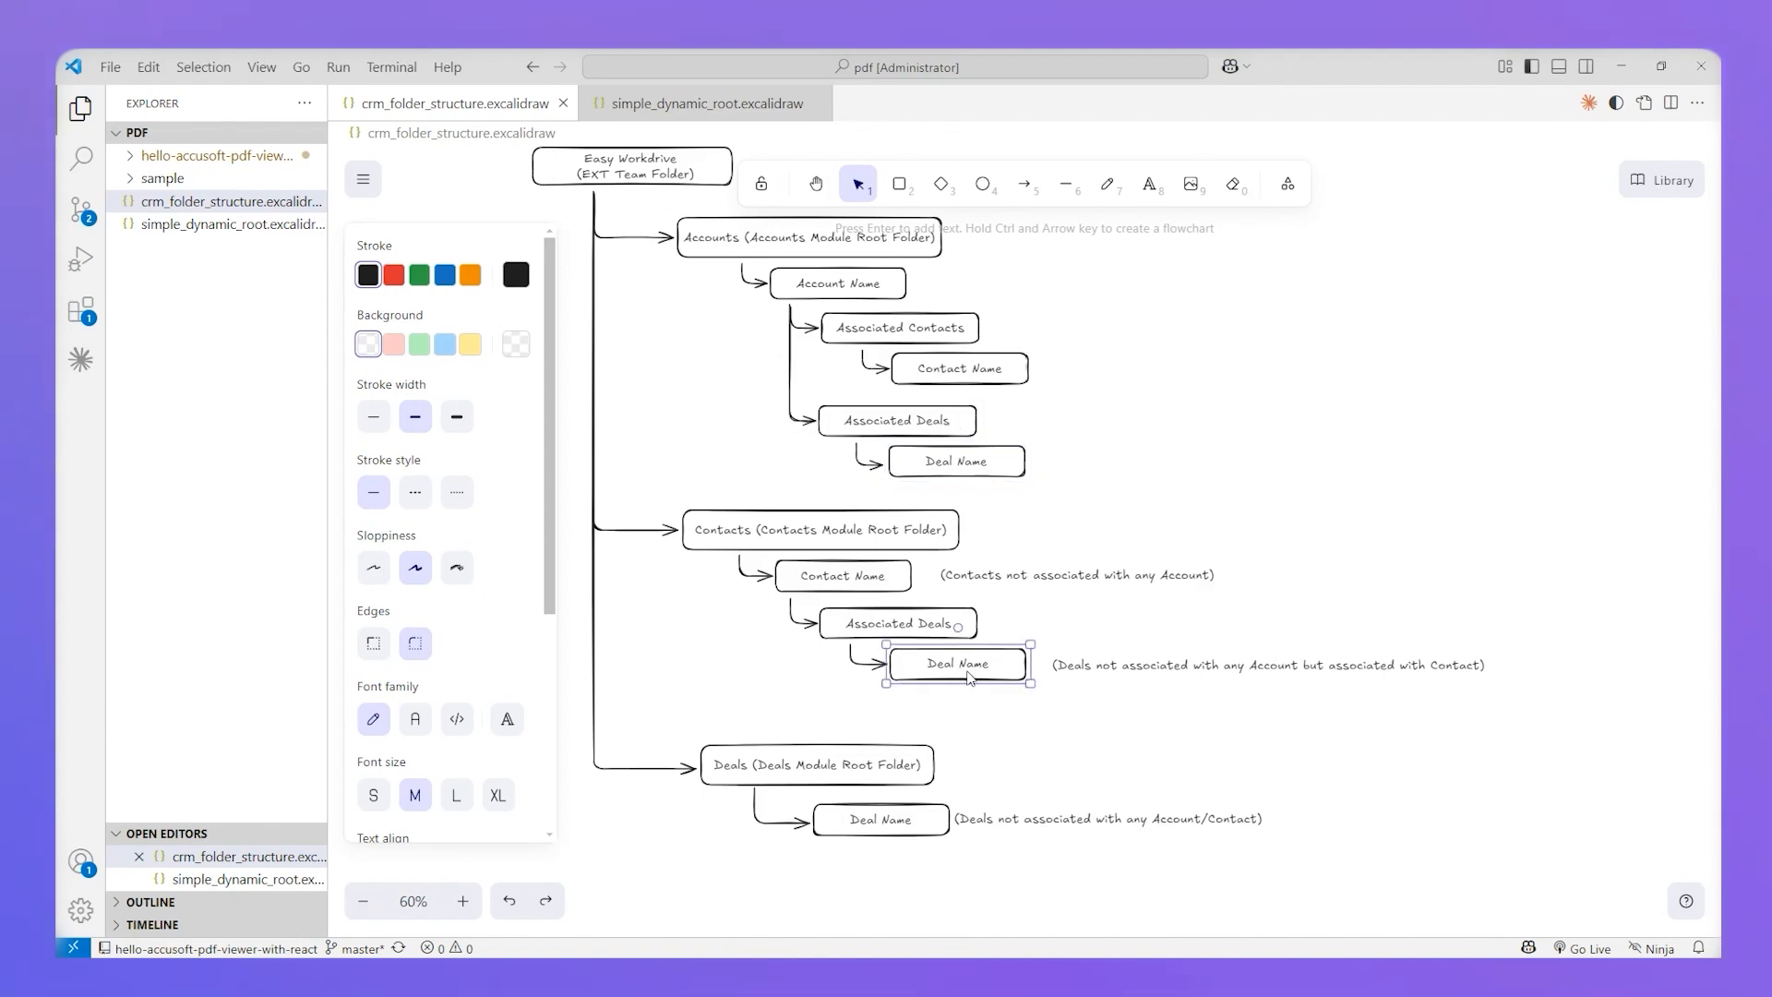
pyautogui.click(972, 725)
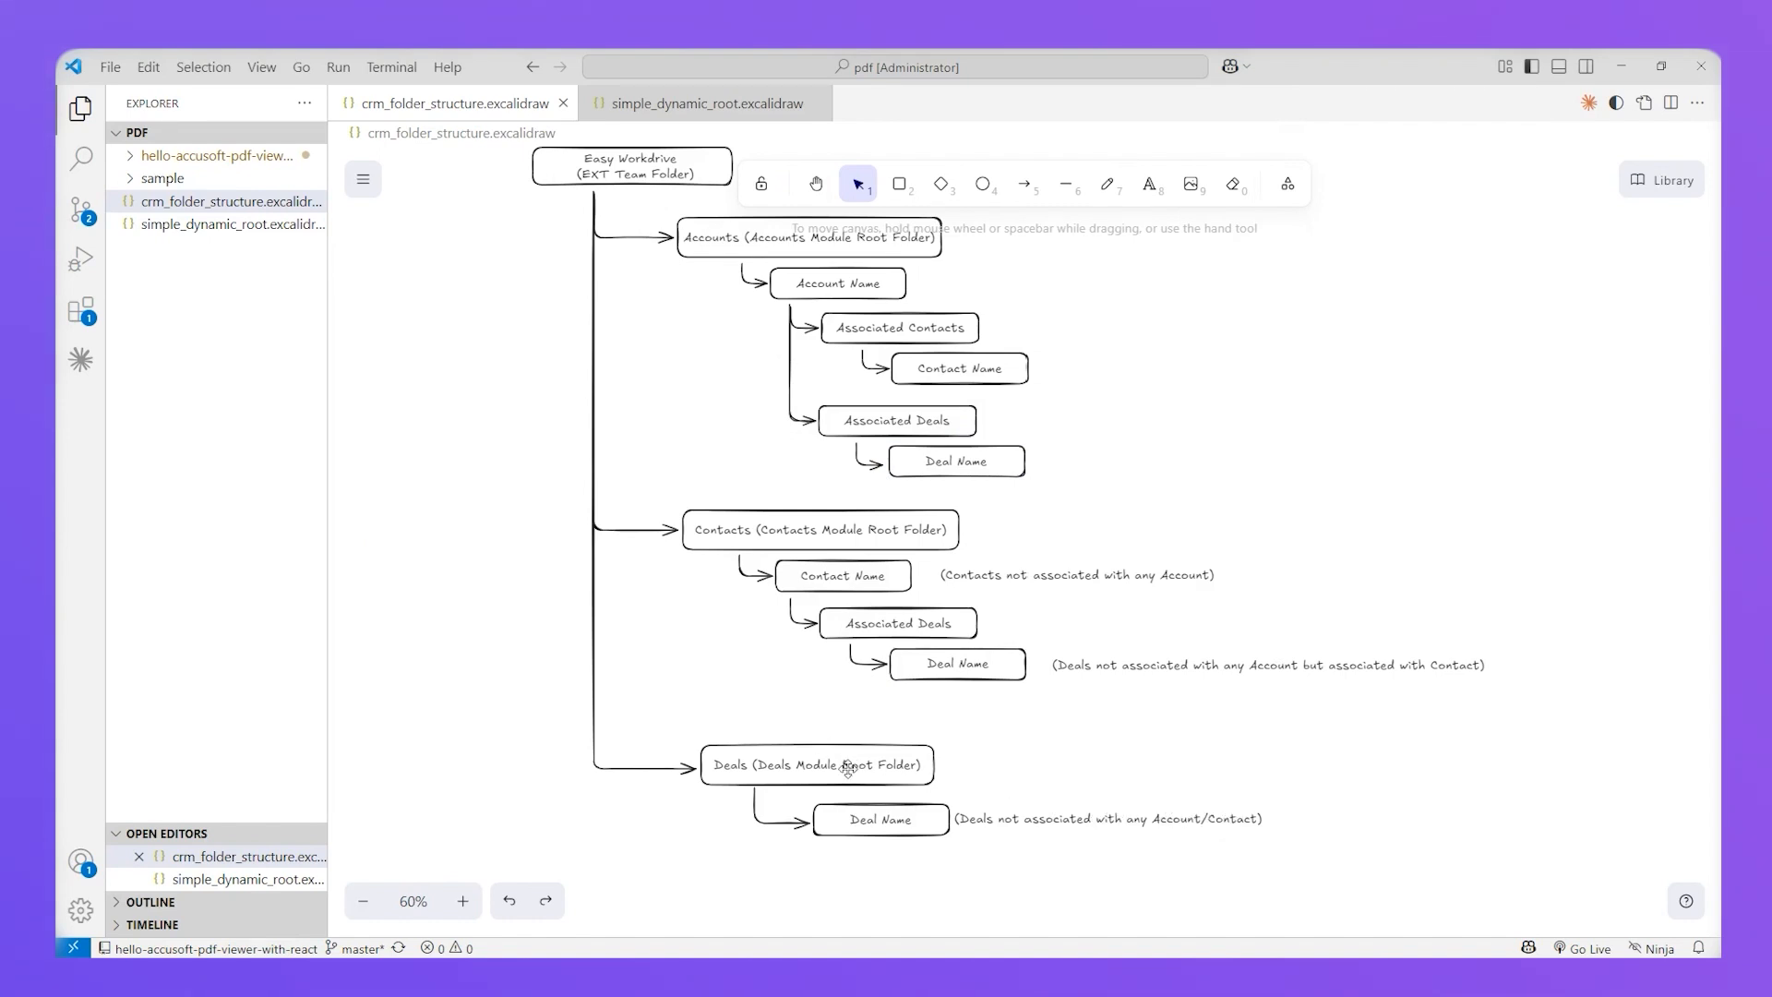
pyautogui.click(793, 776)
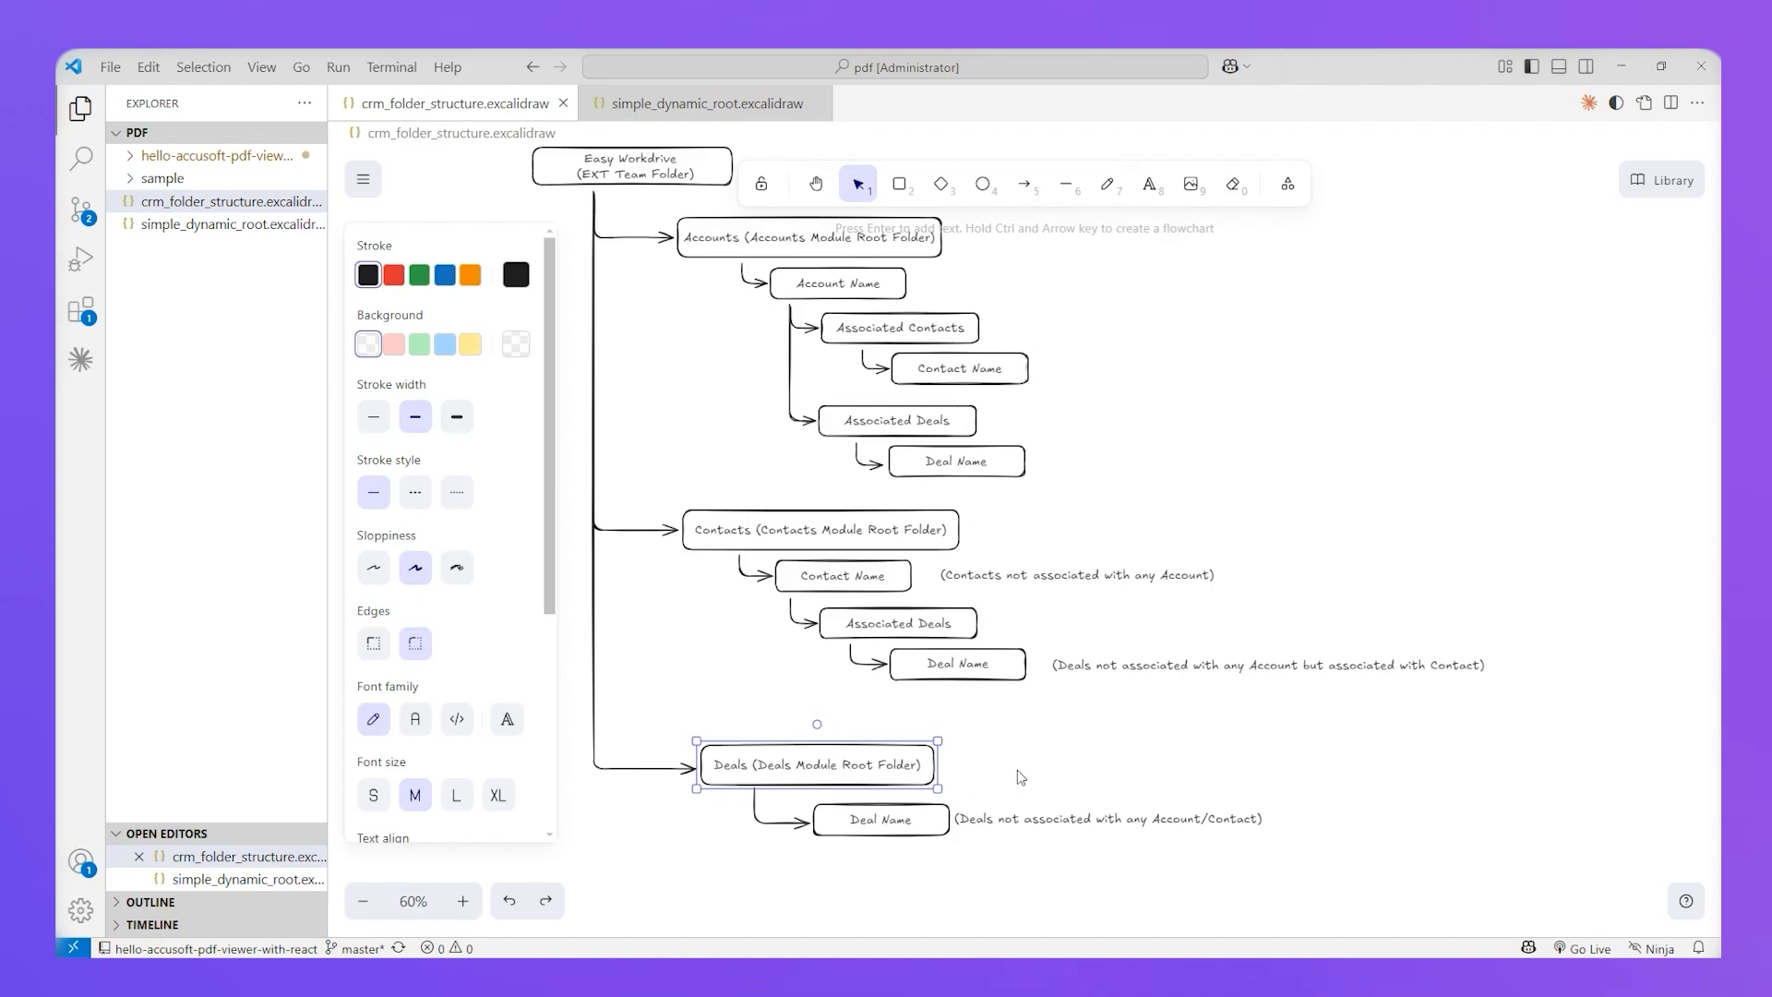
pyautogui.scroll(2, 1014, 786)
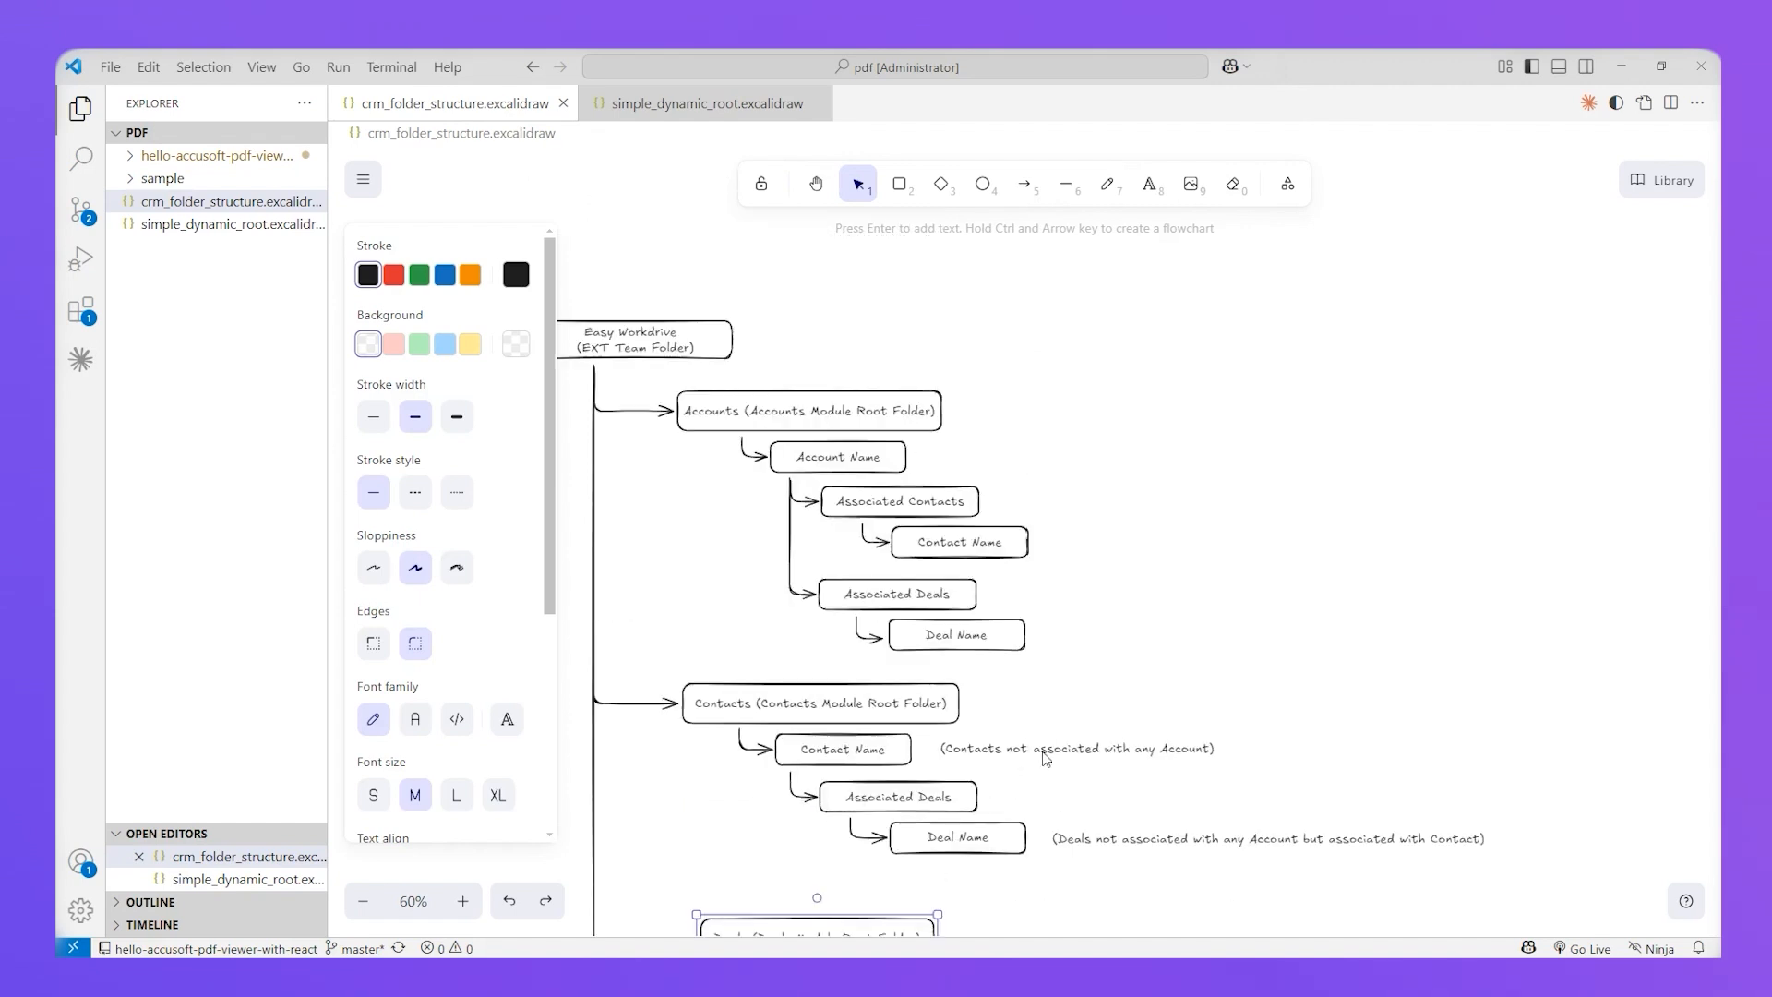
pyautogui.click(851, 756)
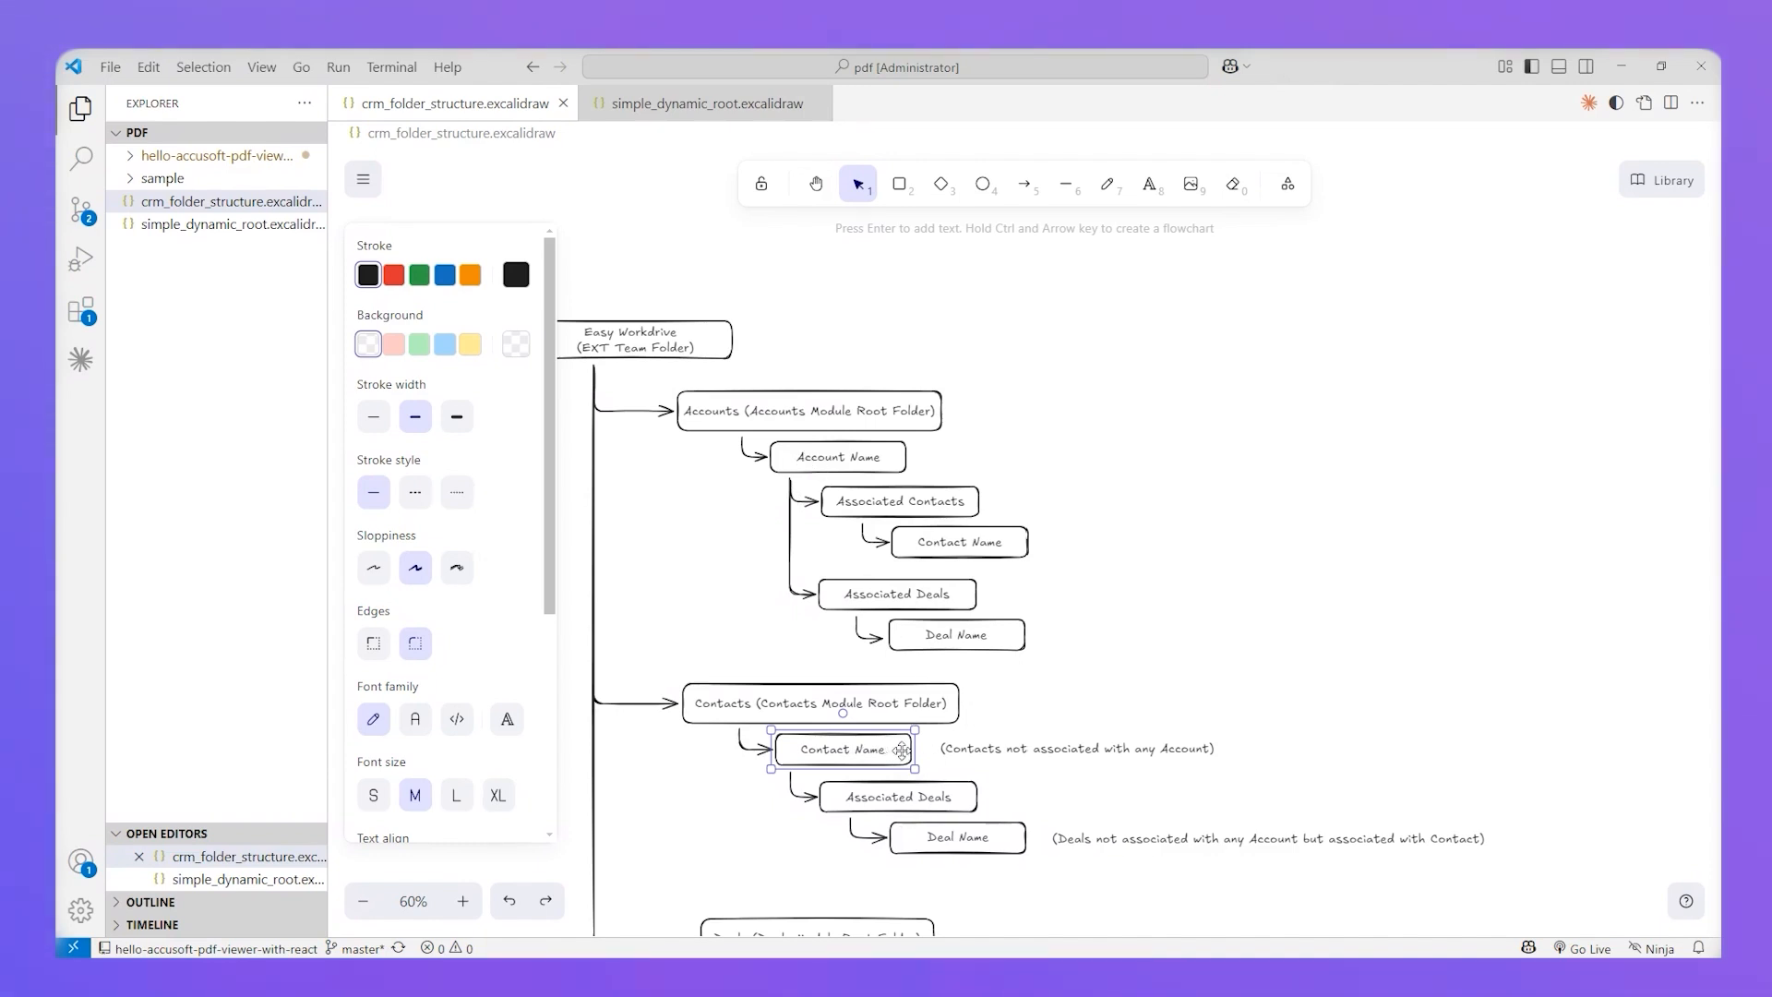
pyautogui.click(721, 706)
pyautogui.click(992, 328)
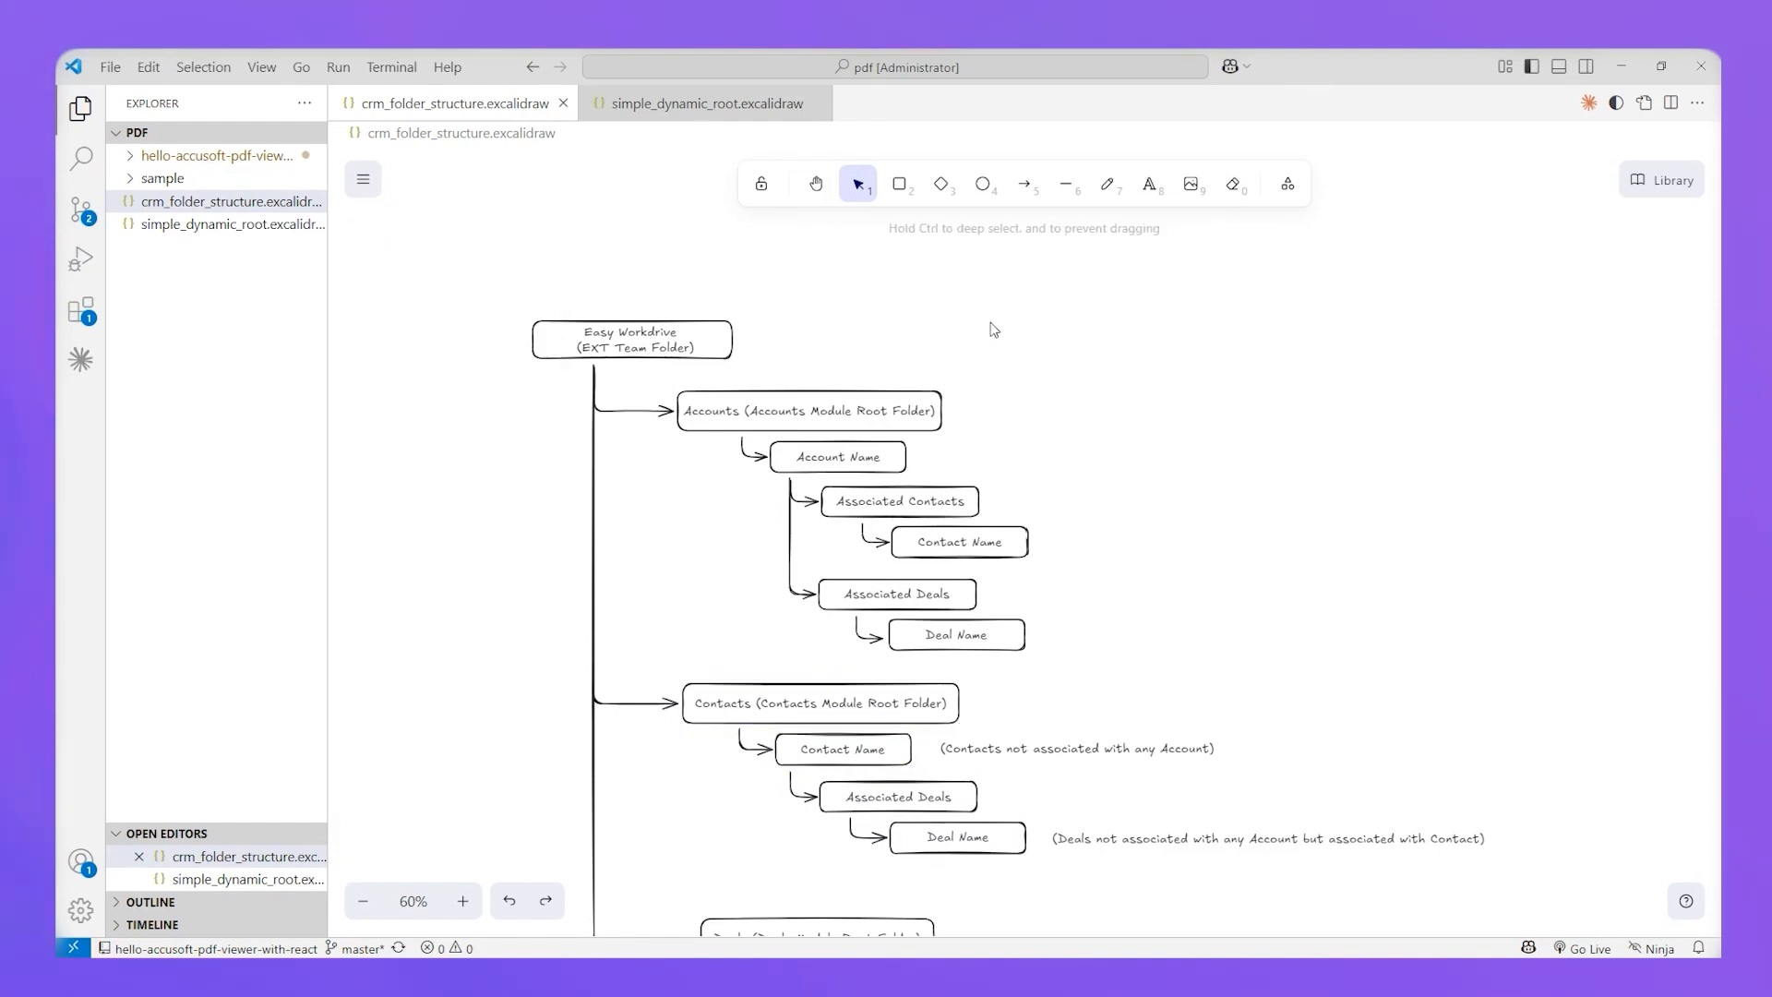
# Step: Switch to Zoho CRM in the browser and open the Workflow Rules page in Setup
pyautogui.hotkey('alt', 'Tab')
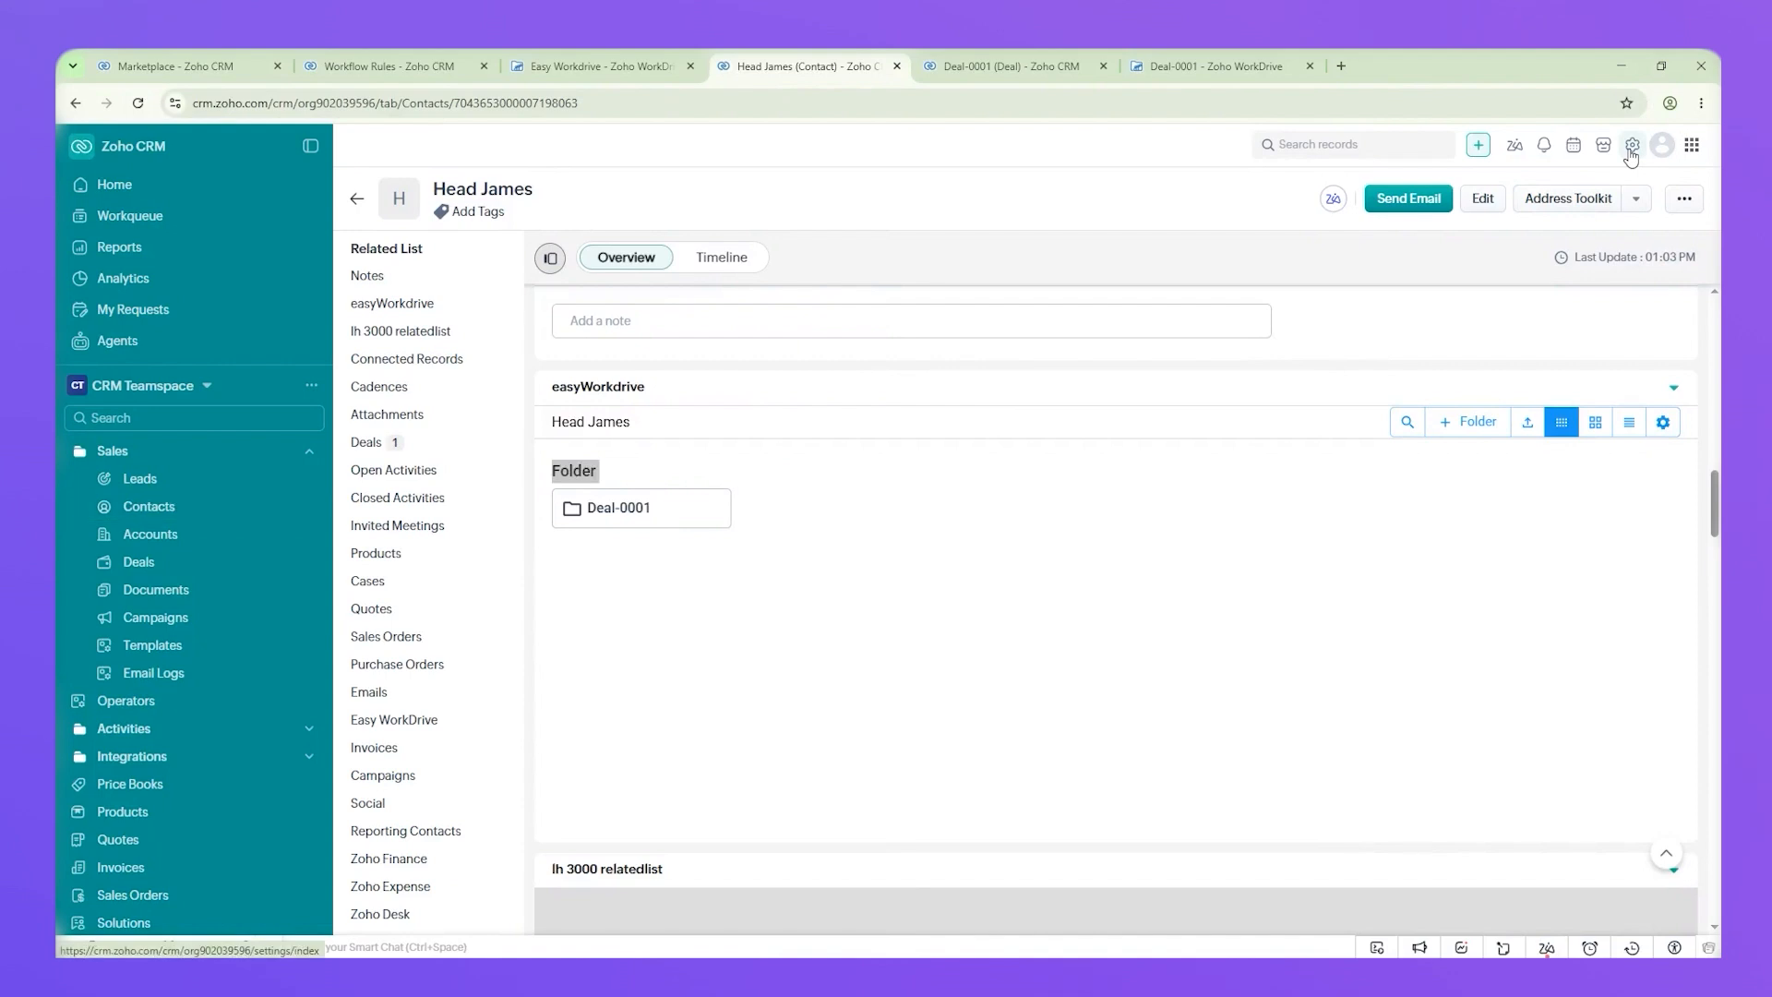
pyautogui.click(1631, 150)
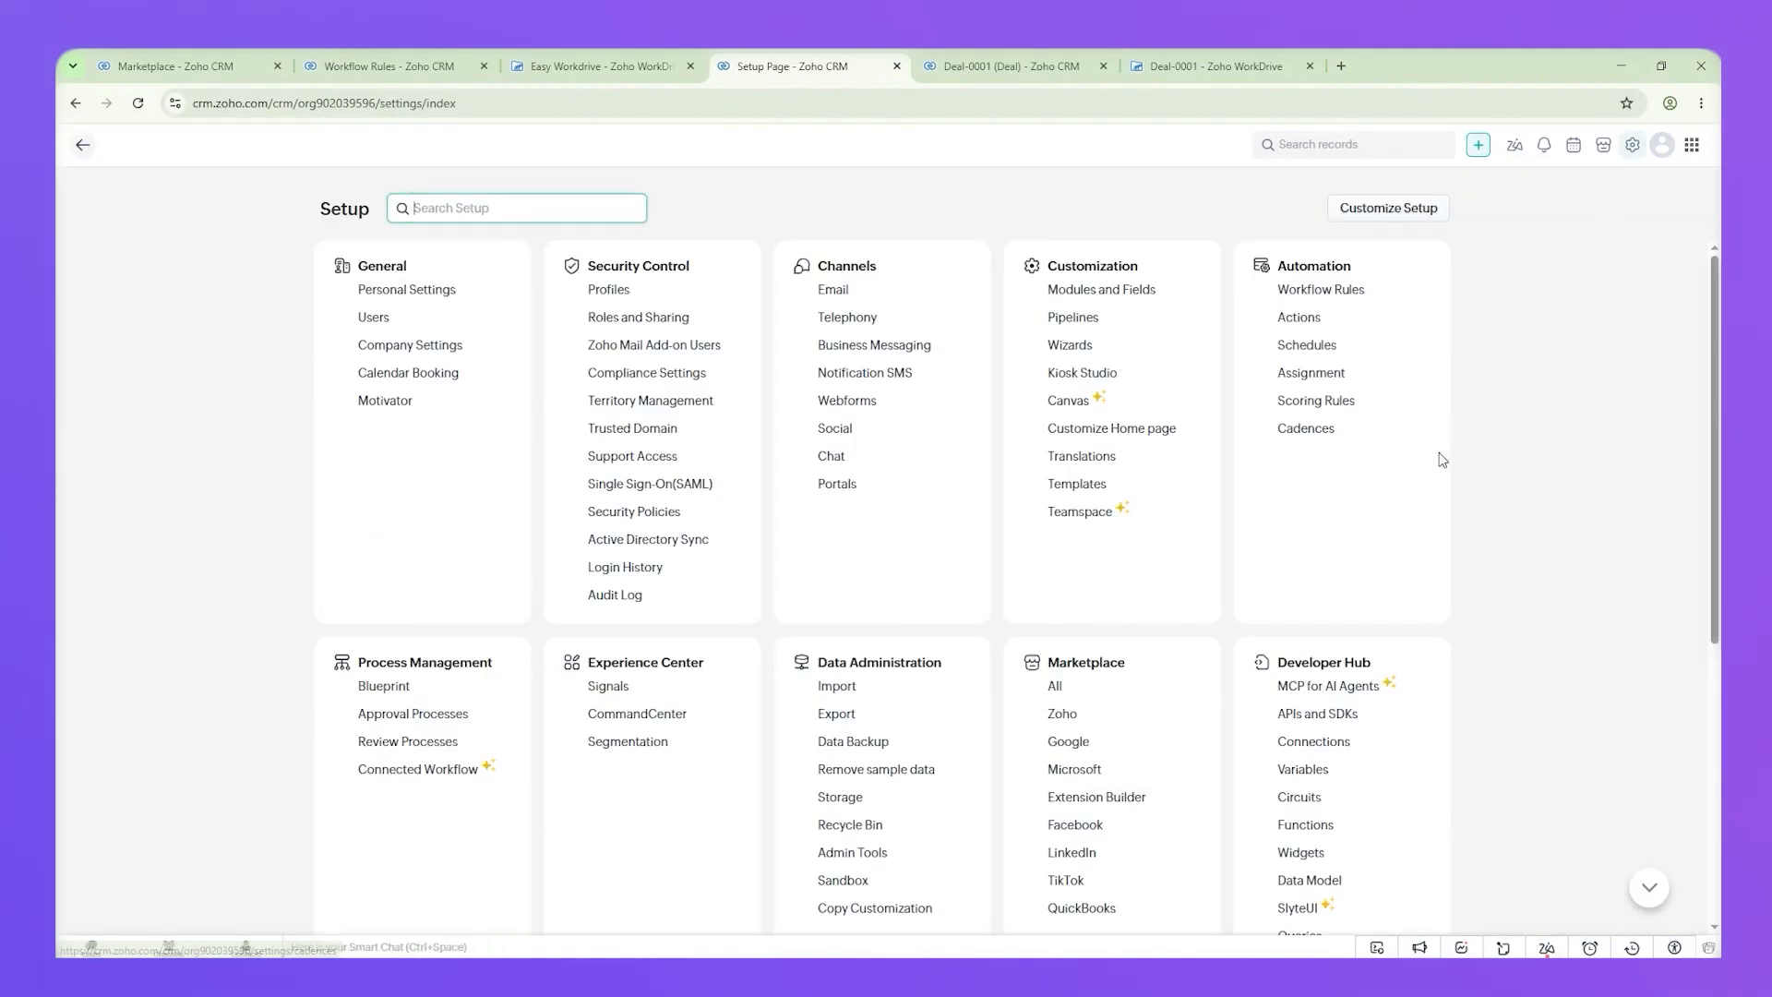
pyautogui.click(1325, 291)
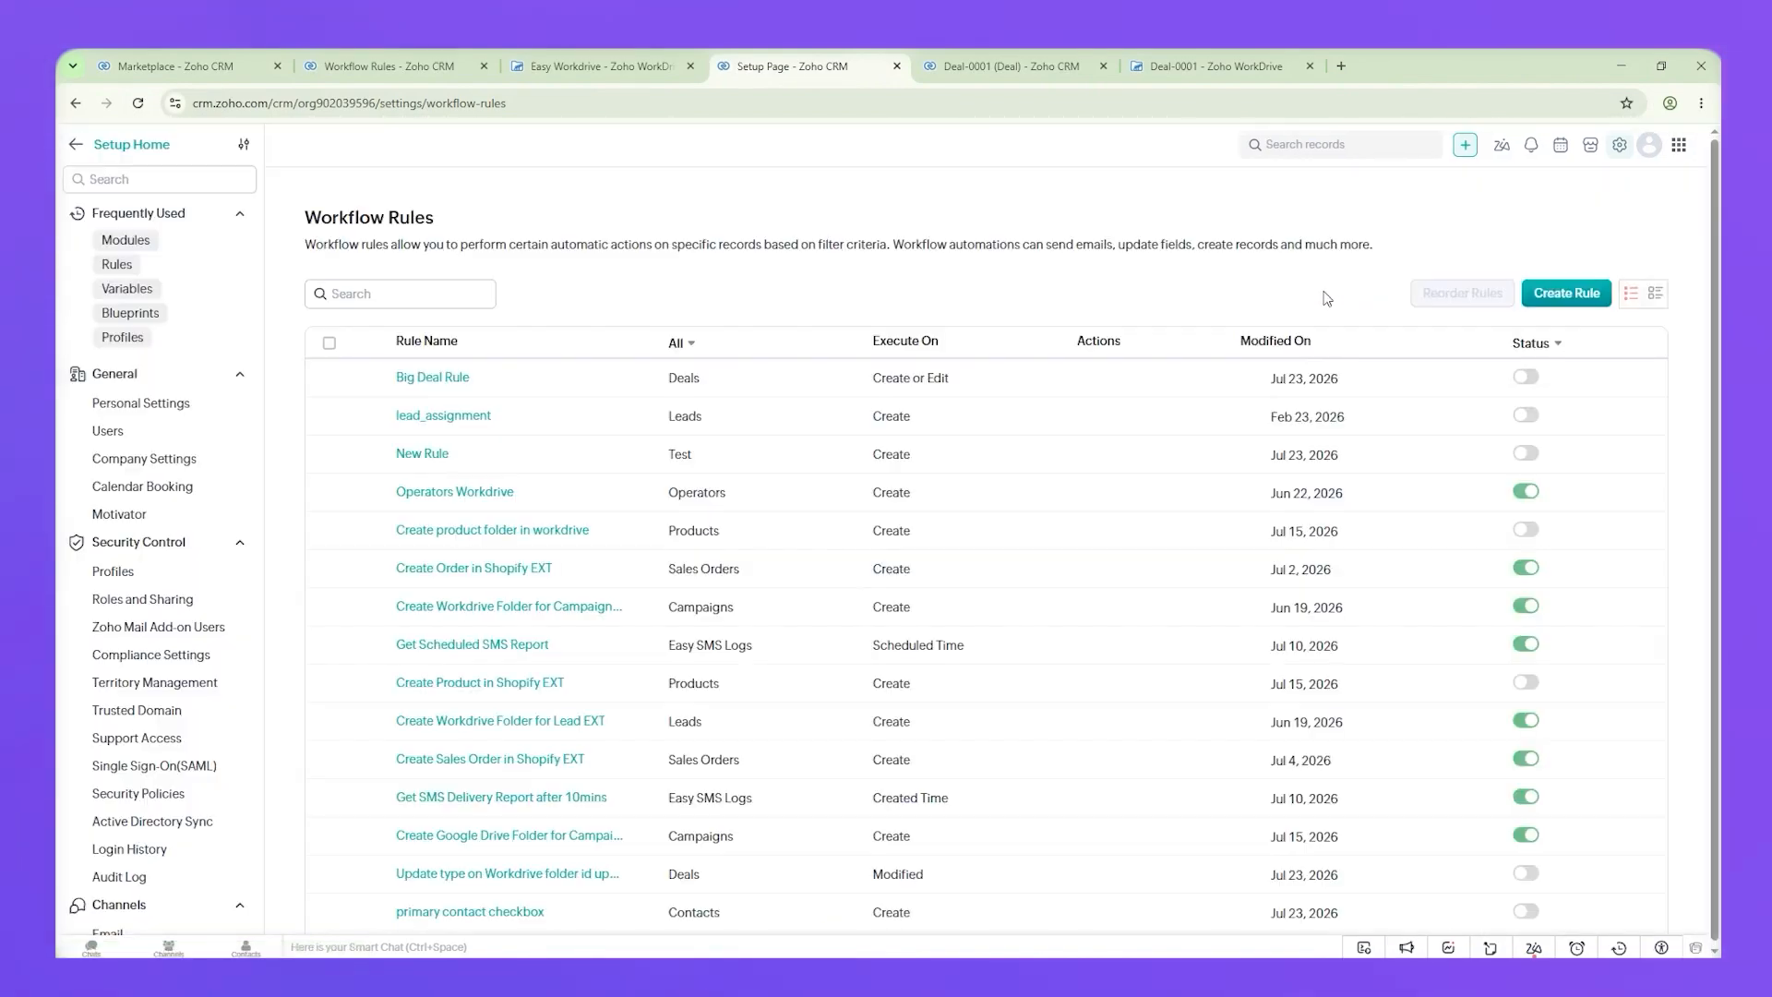
# Step: Search the workflow rules for "workdrive folder" and filter them to Active ones
pyautogui.click(437, 377)
pyautogui.write('wor')
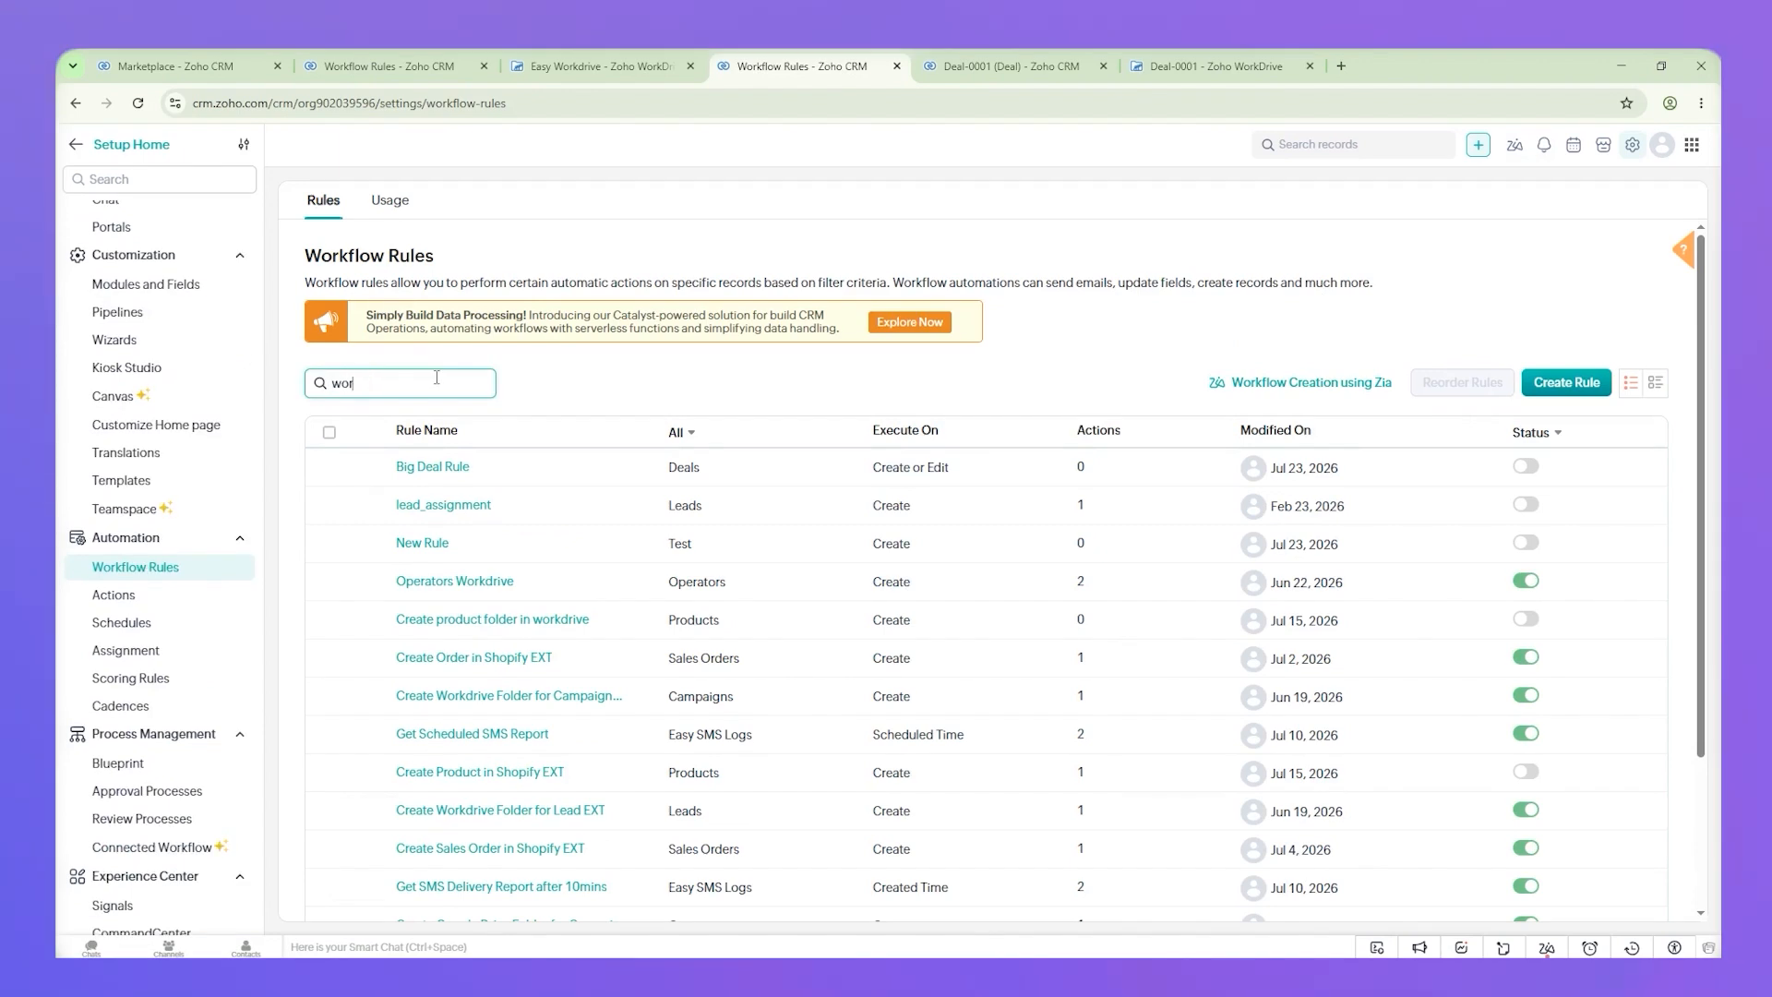
pyautogui.write('kdrive')
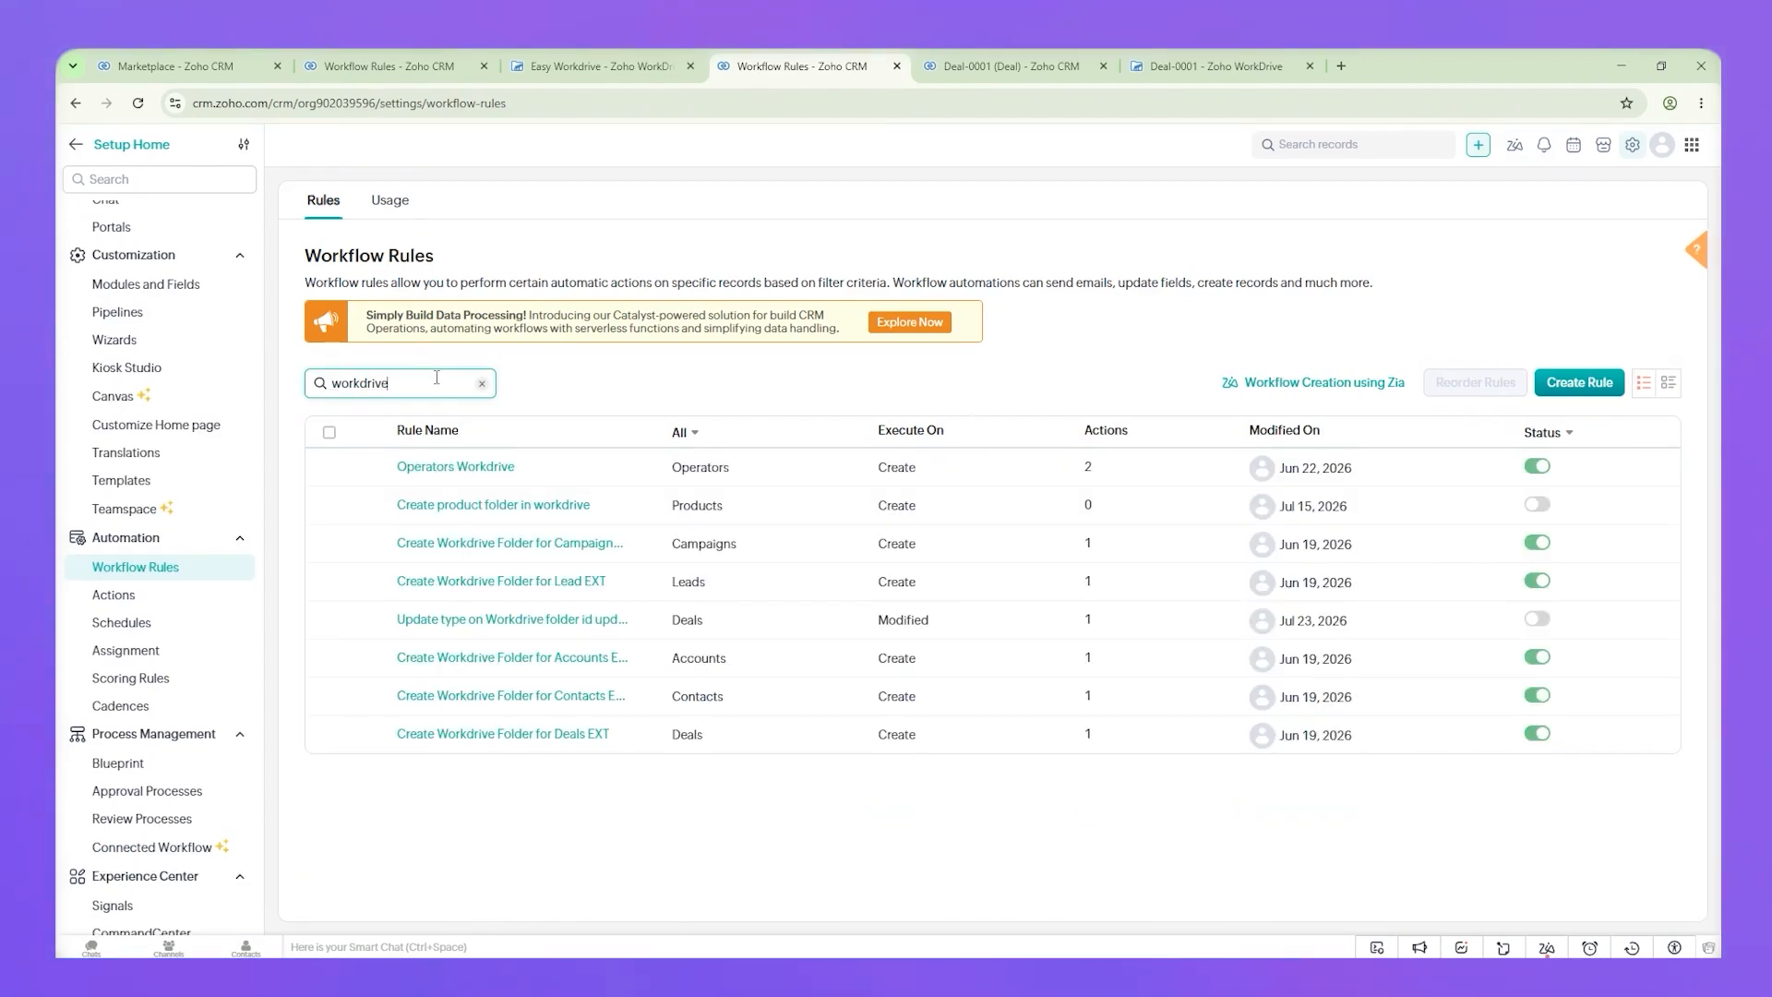
pyautogui.write(' folder')
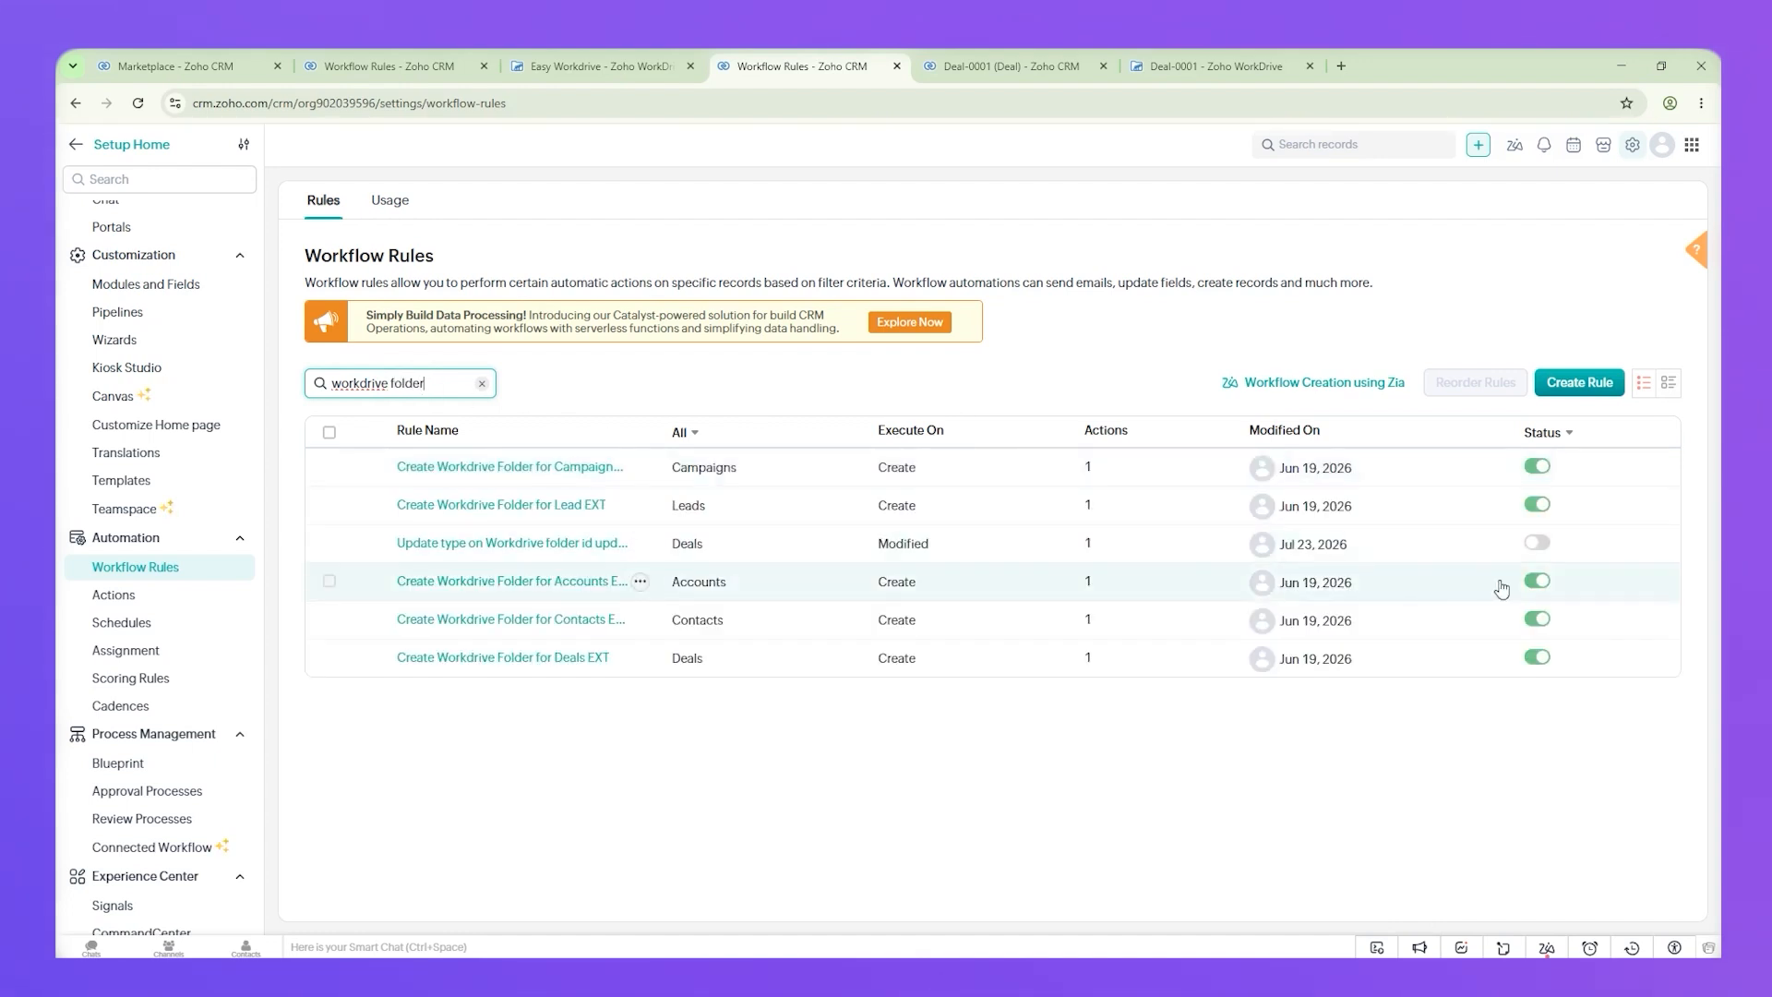
pyautogui.click(1553, 441)
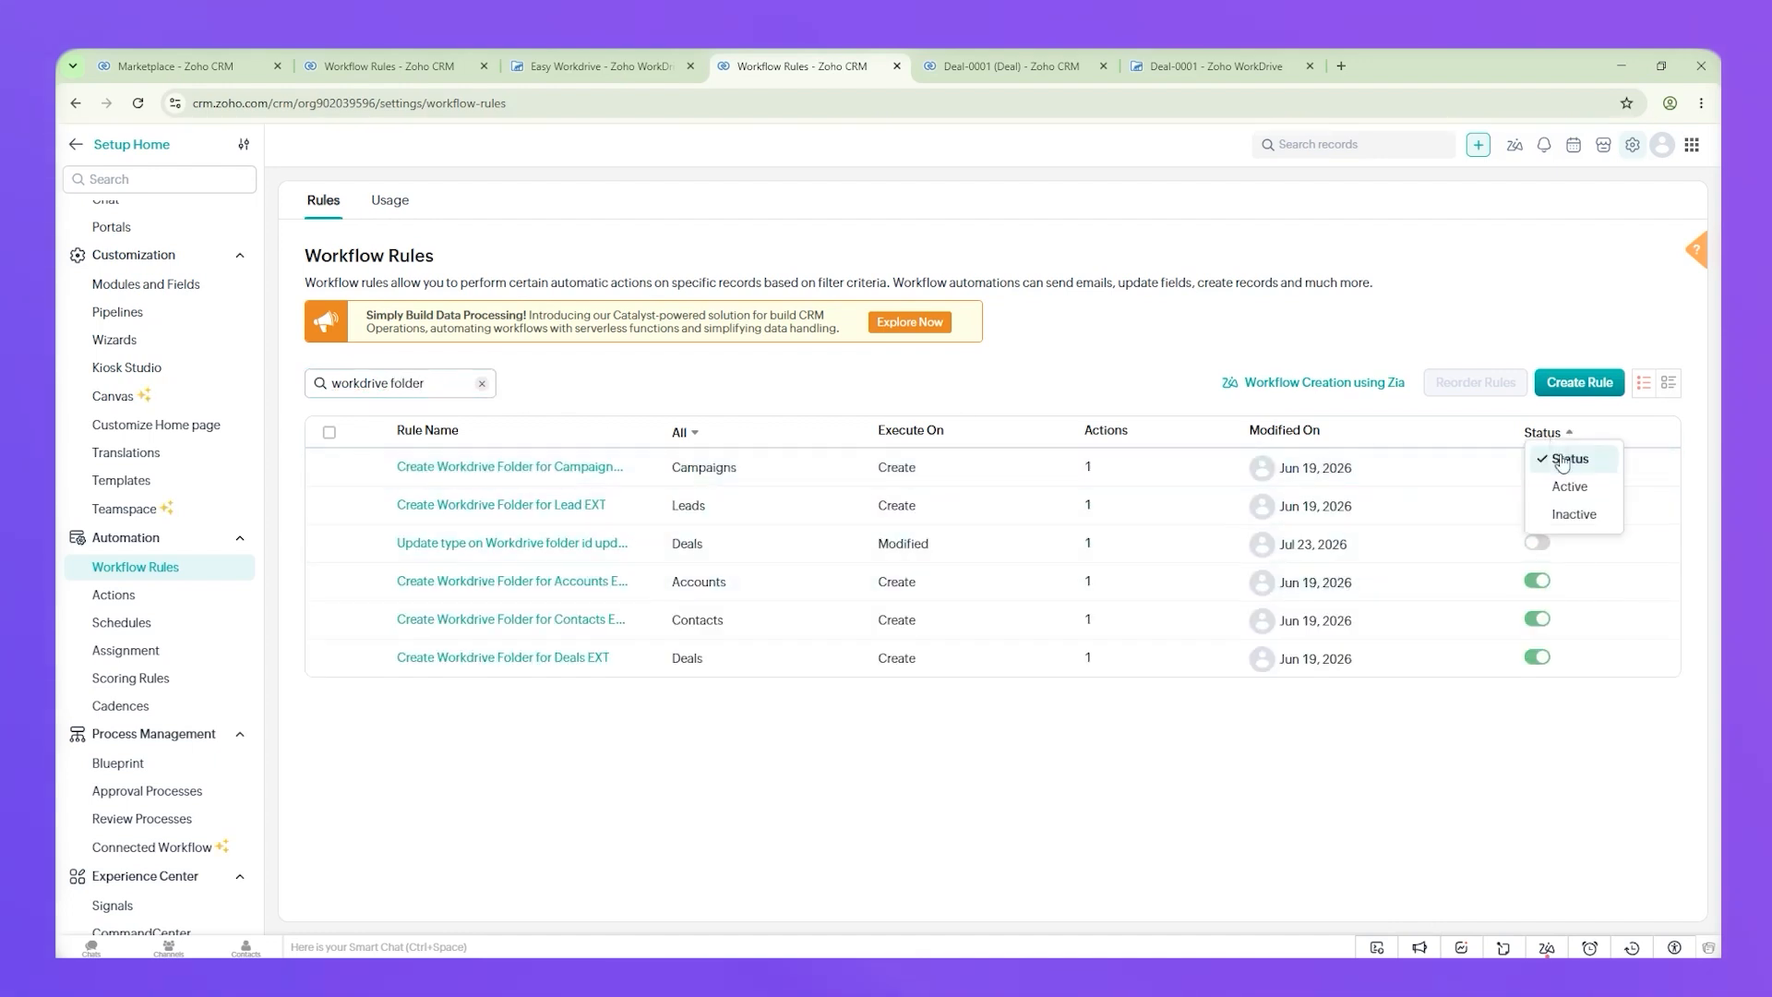
pyautogui.click(1560, 487)
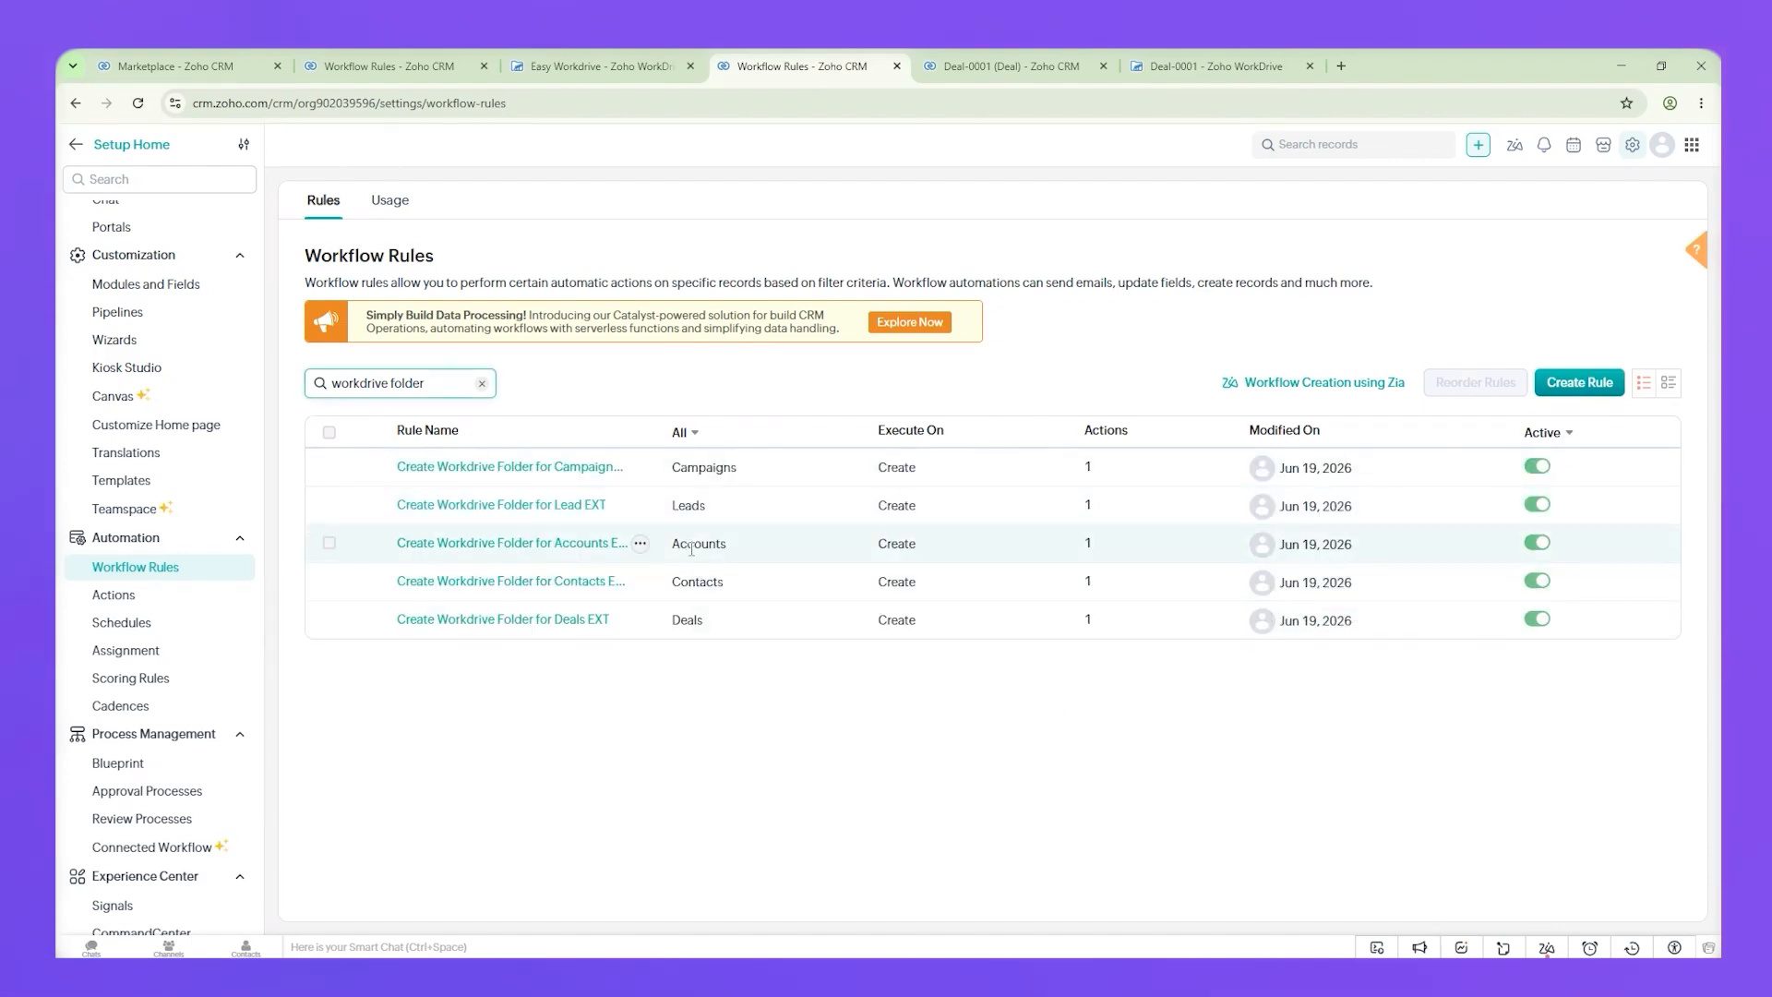
# Step: Deactivate the rules that create WorkDrive folders for the Contacts and Deals modules
pyautogui.click(1539, 583)
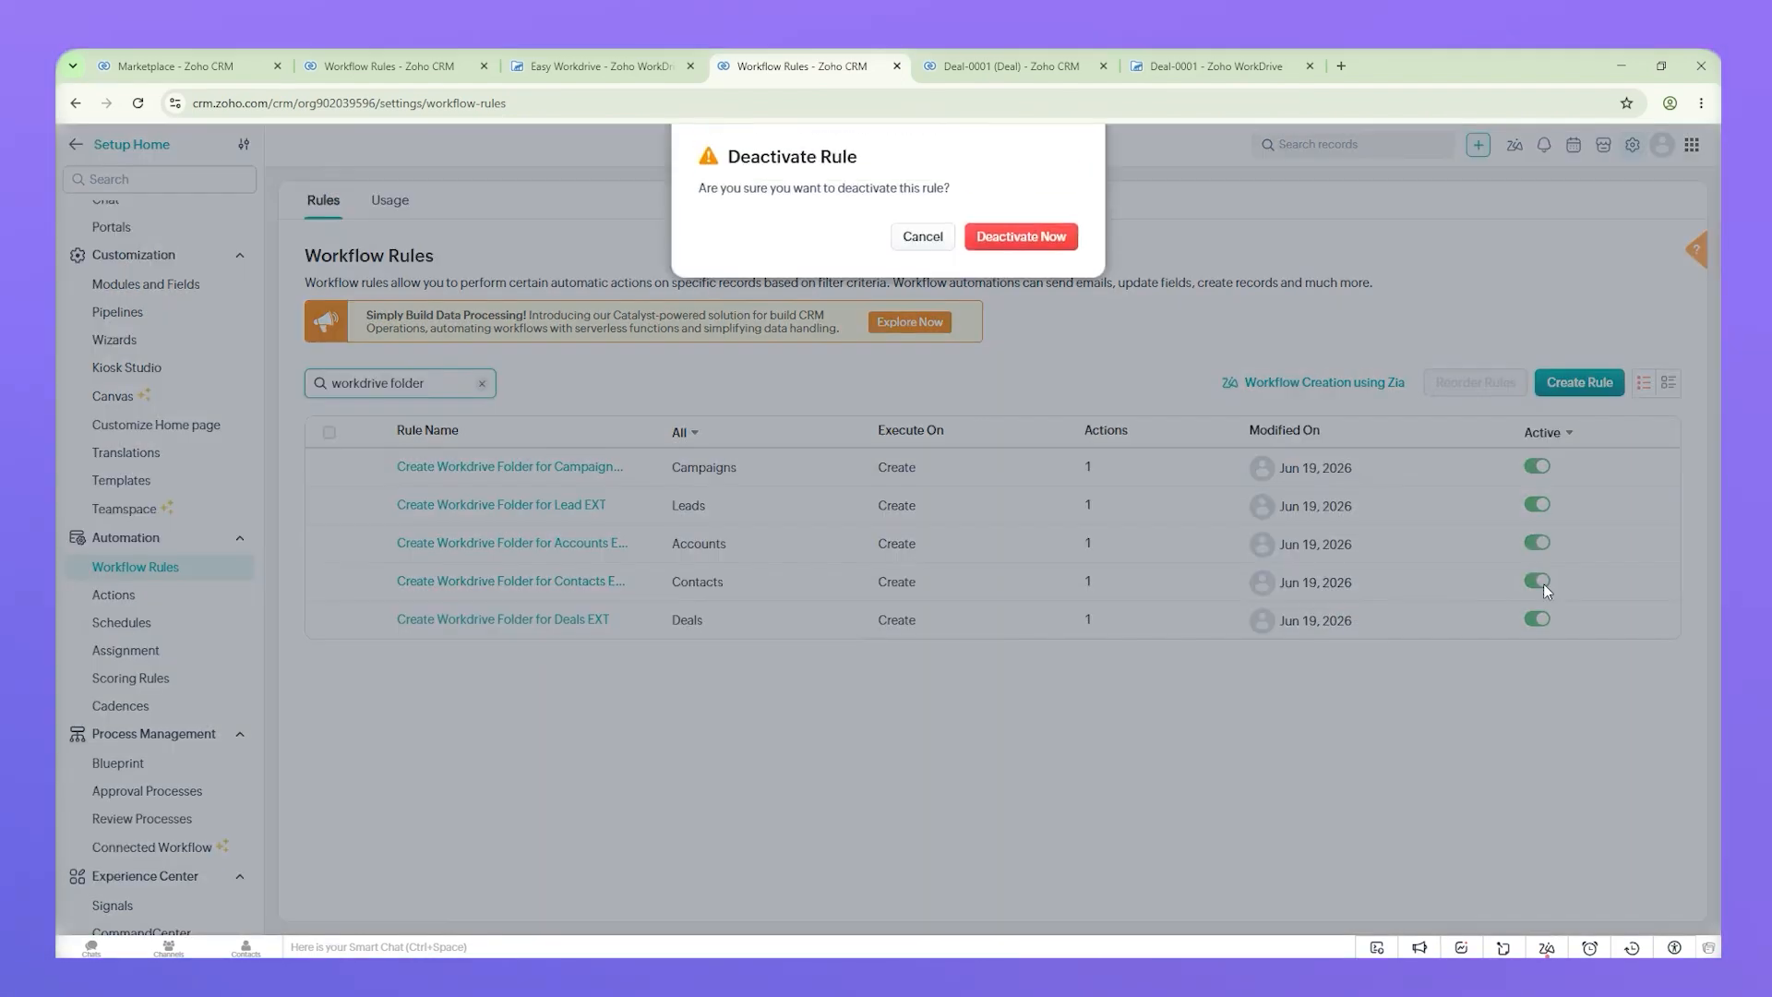
pyautogui.click(1040, 238)
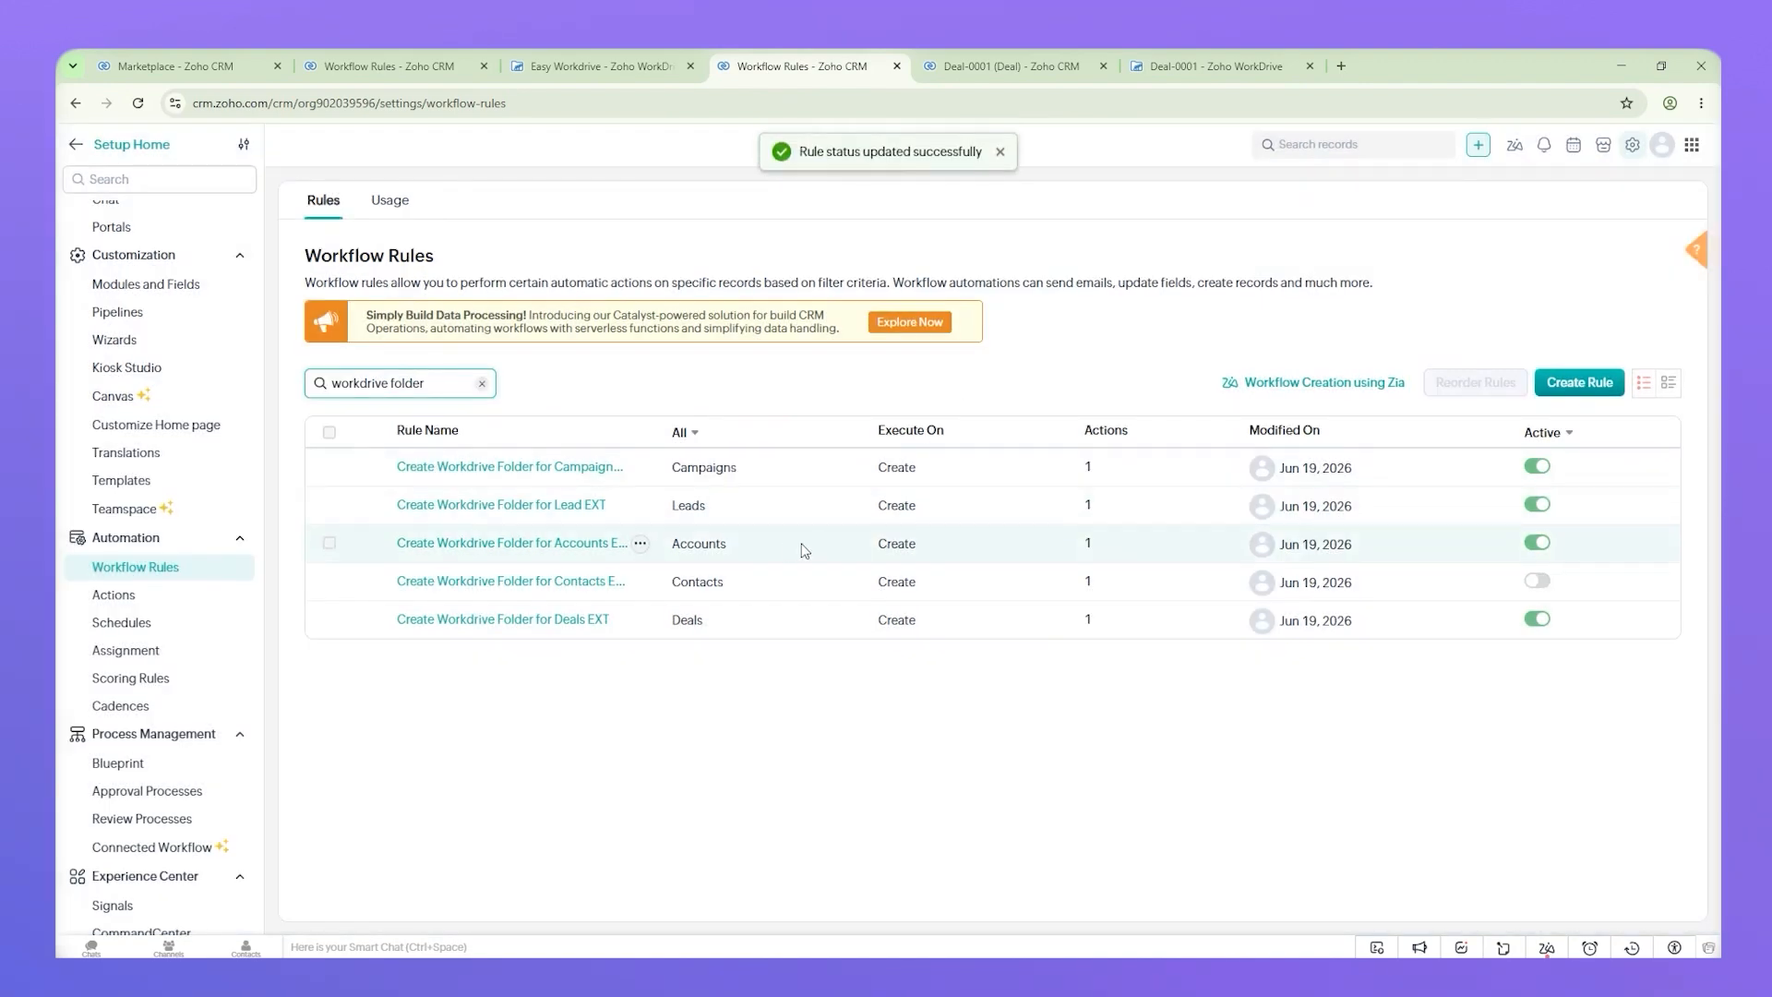
pyautogui.click(1536, 619)
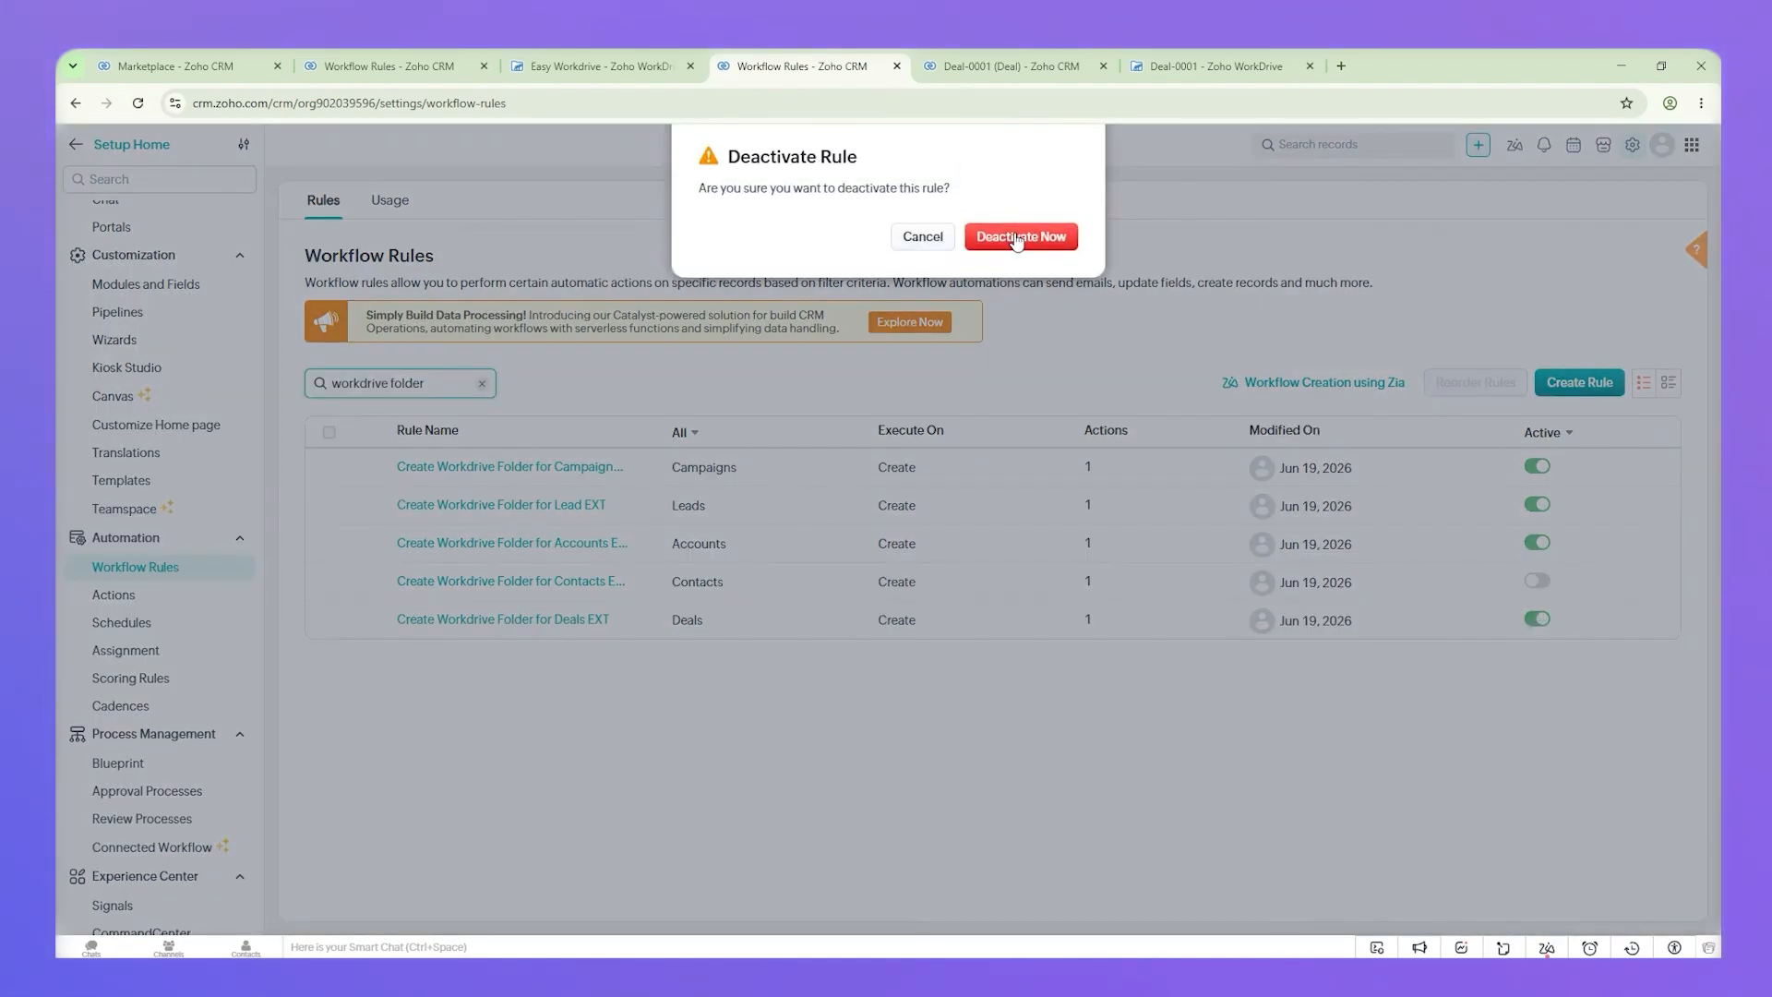
pyautogui.click(1016, 238)
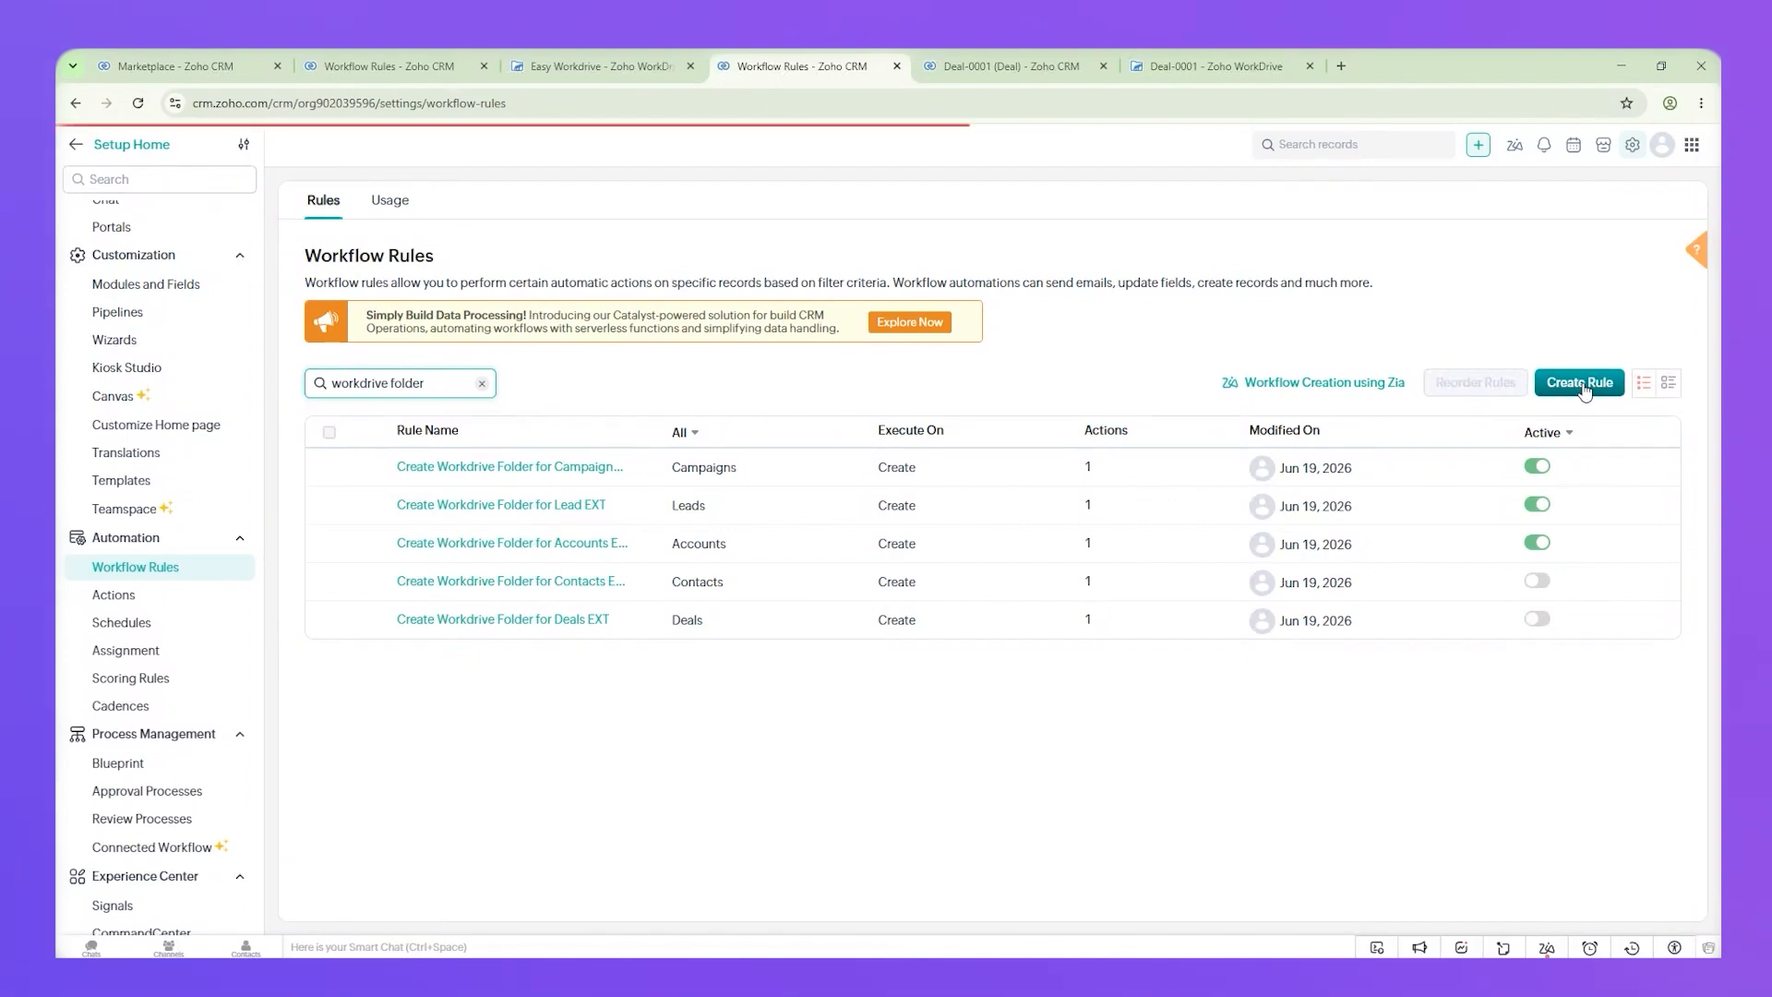
# Step: Create a workflow rule for the Deals module named "Create Deal Folder with complex structure", with the description "which is basically zoho structure"
pyautogui.click(1584, 389)
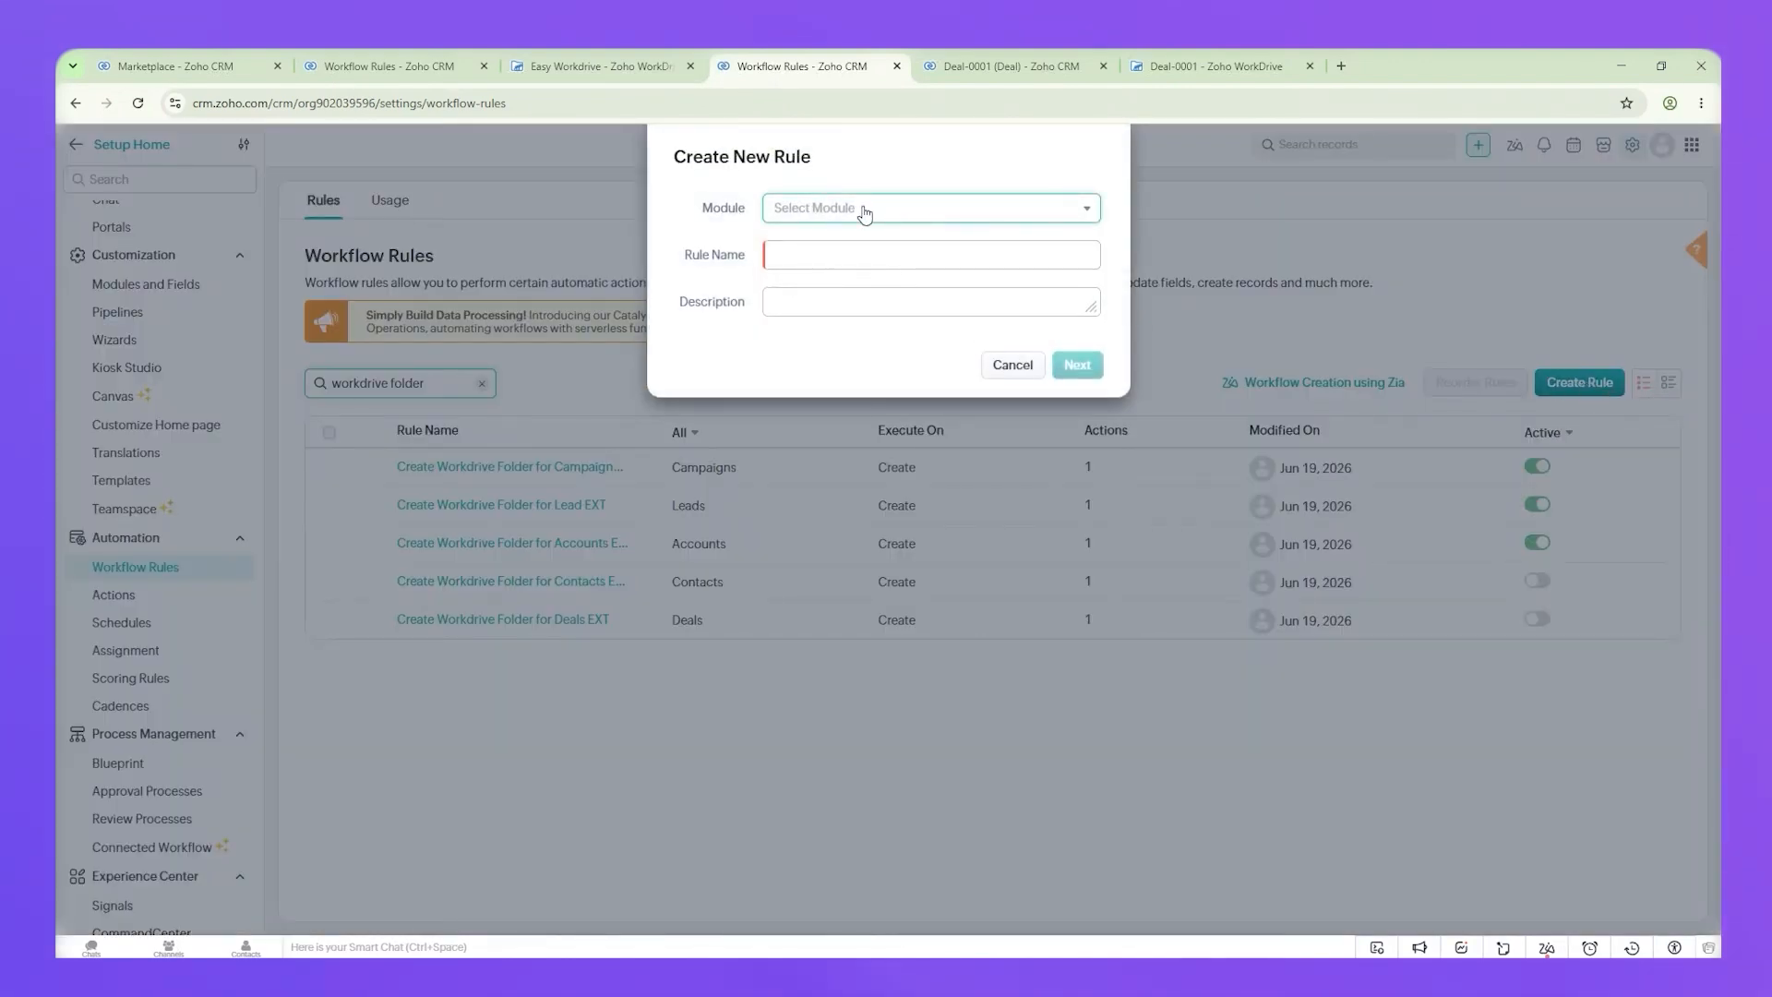
pyautogui.click(864, 212)
pyautogui.write('dea')
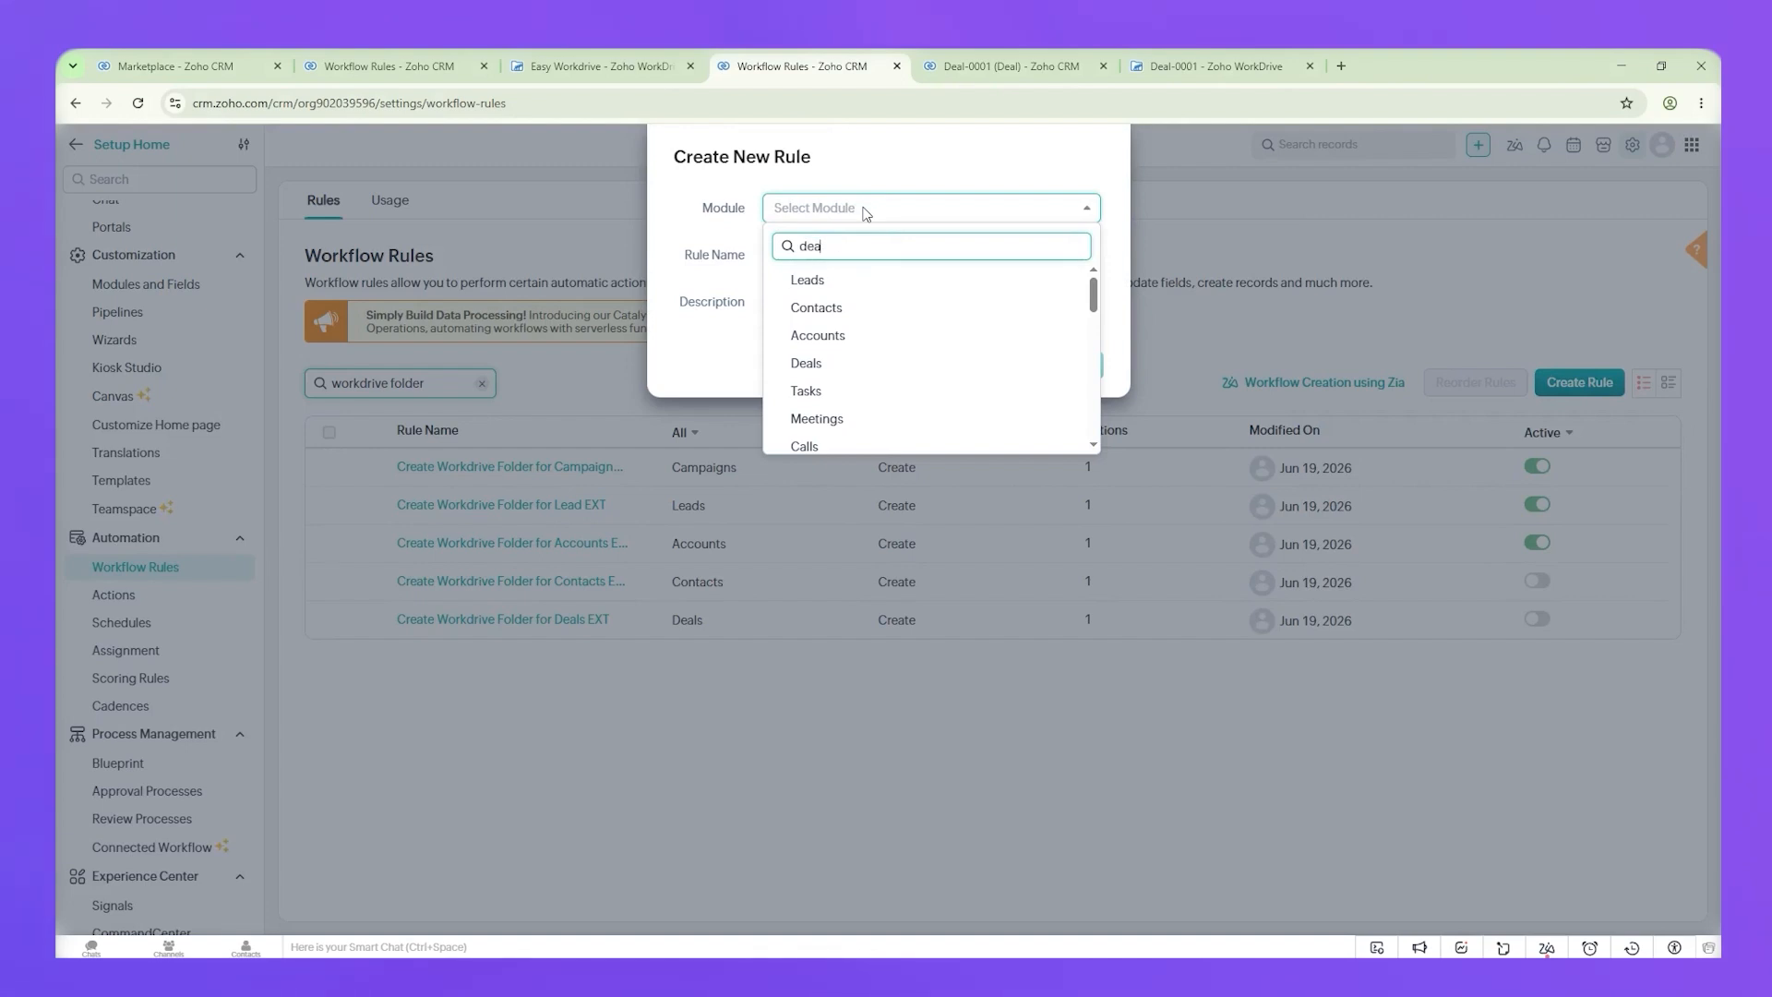
pyautogui.click(921, 282)
pyautogui.click(907, 255)
pyautogui.write('C')
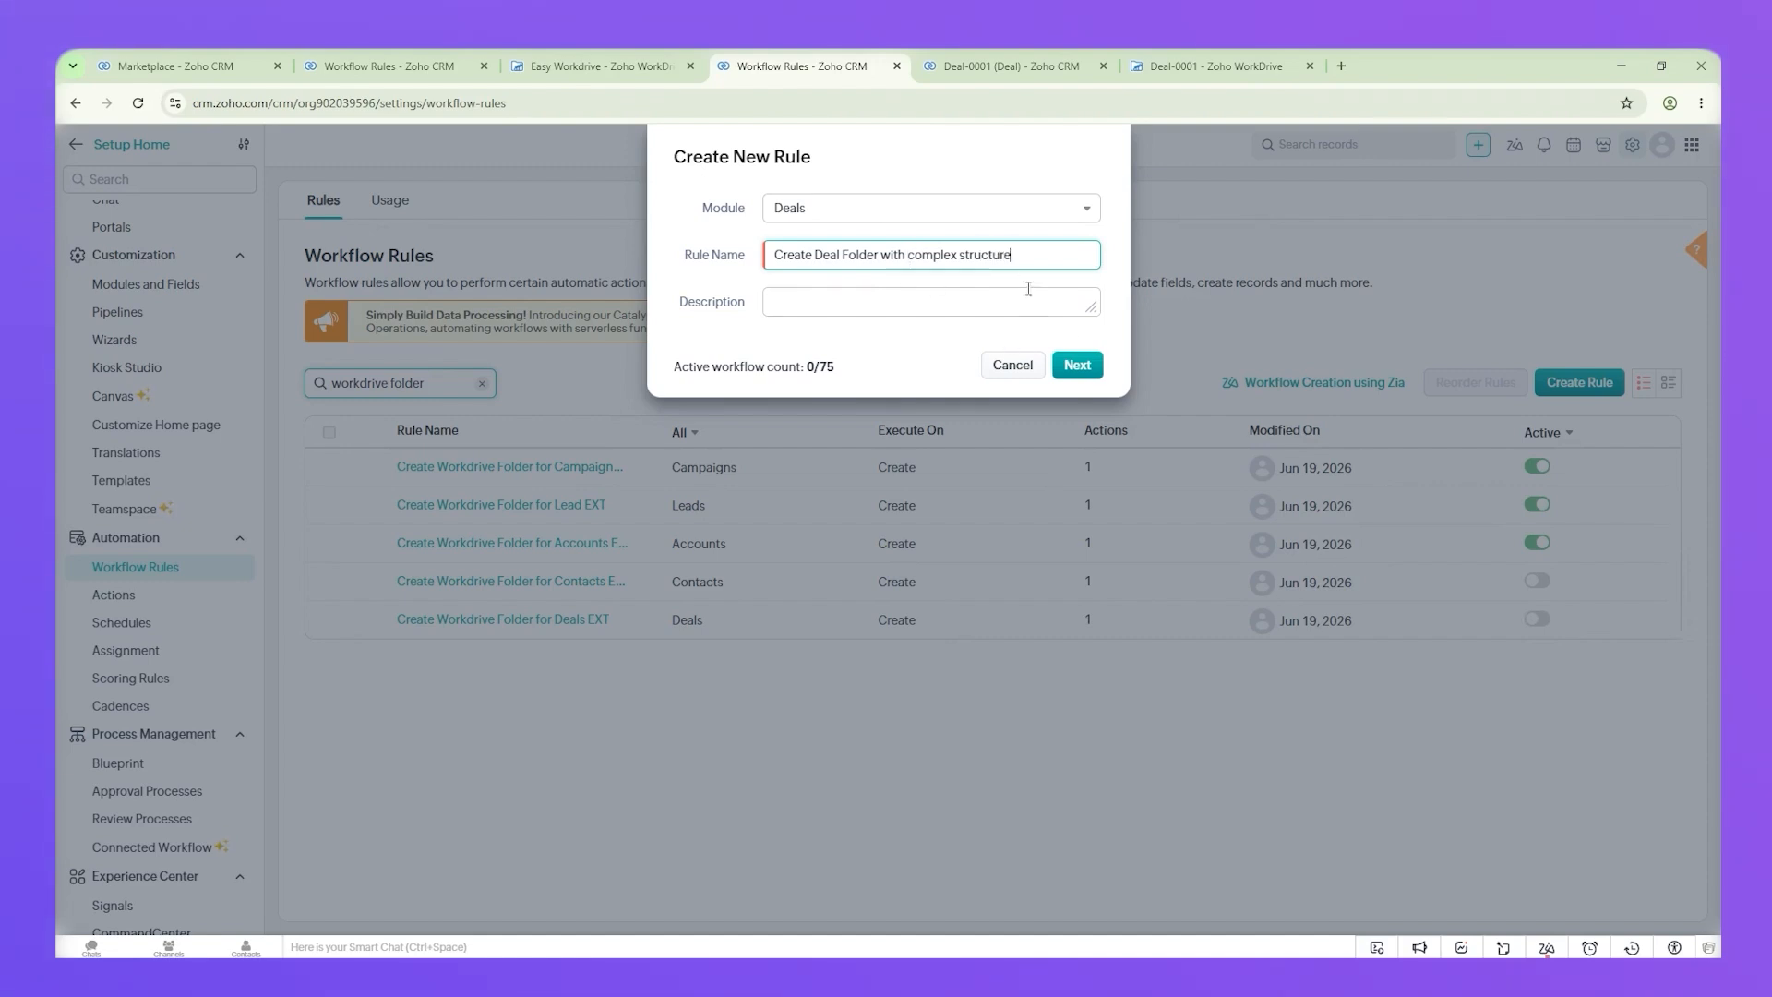
pyautogui.tripleClick(1014, 259)
pyautogui.click(959, 301)
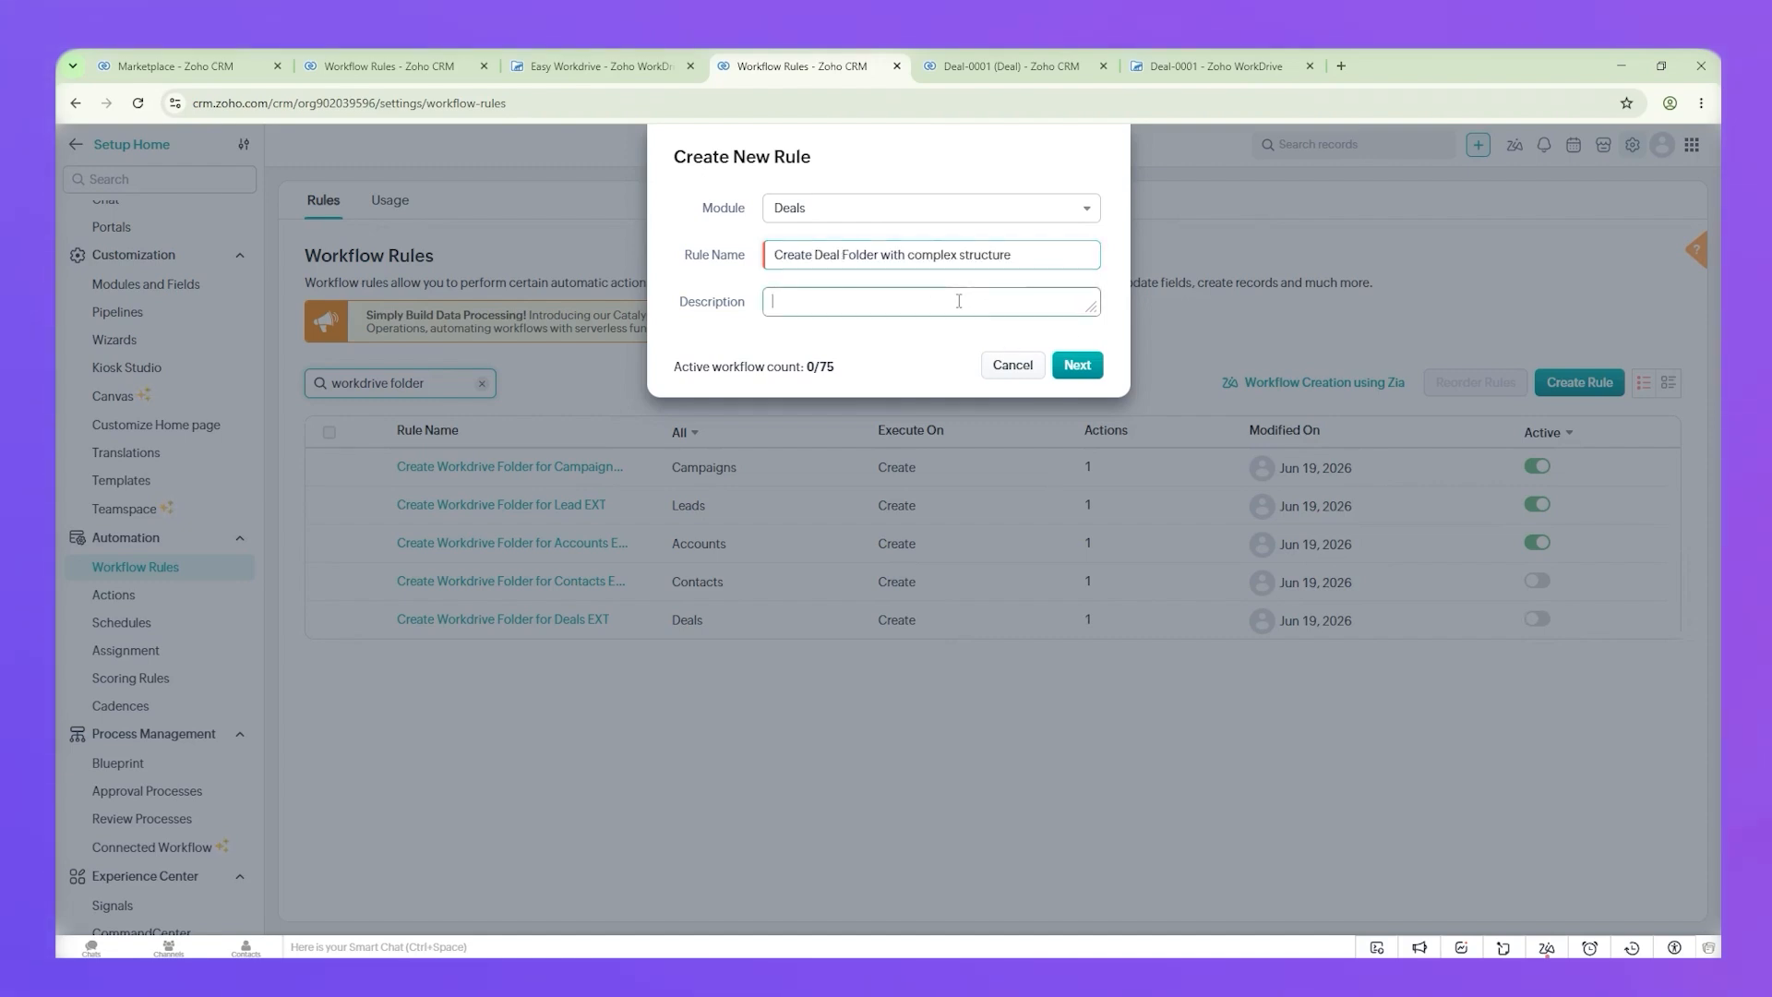
pyautogui.write('which is basically')
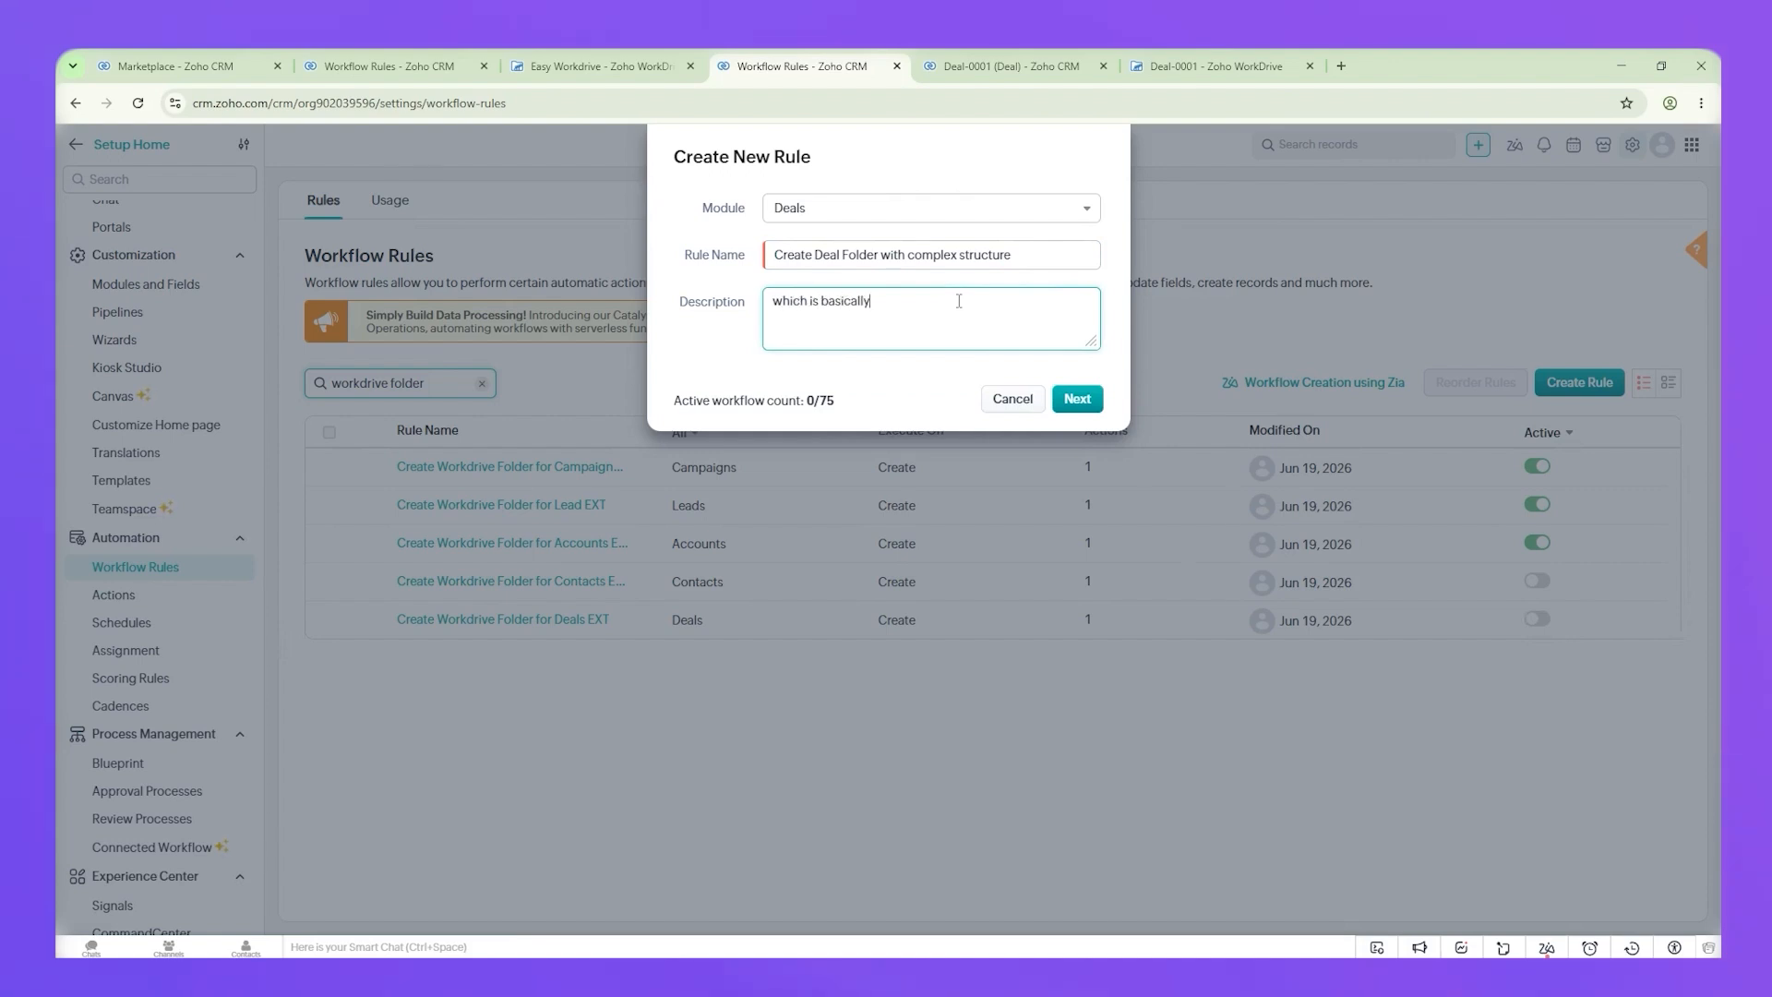
pyautogui.write(' zoho structure')
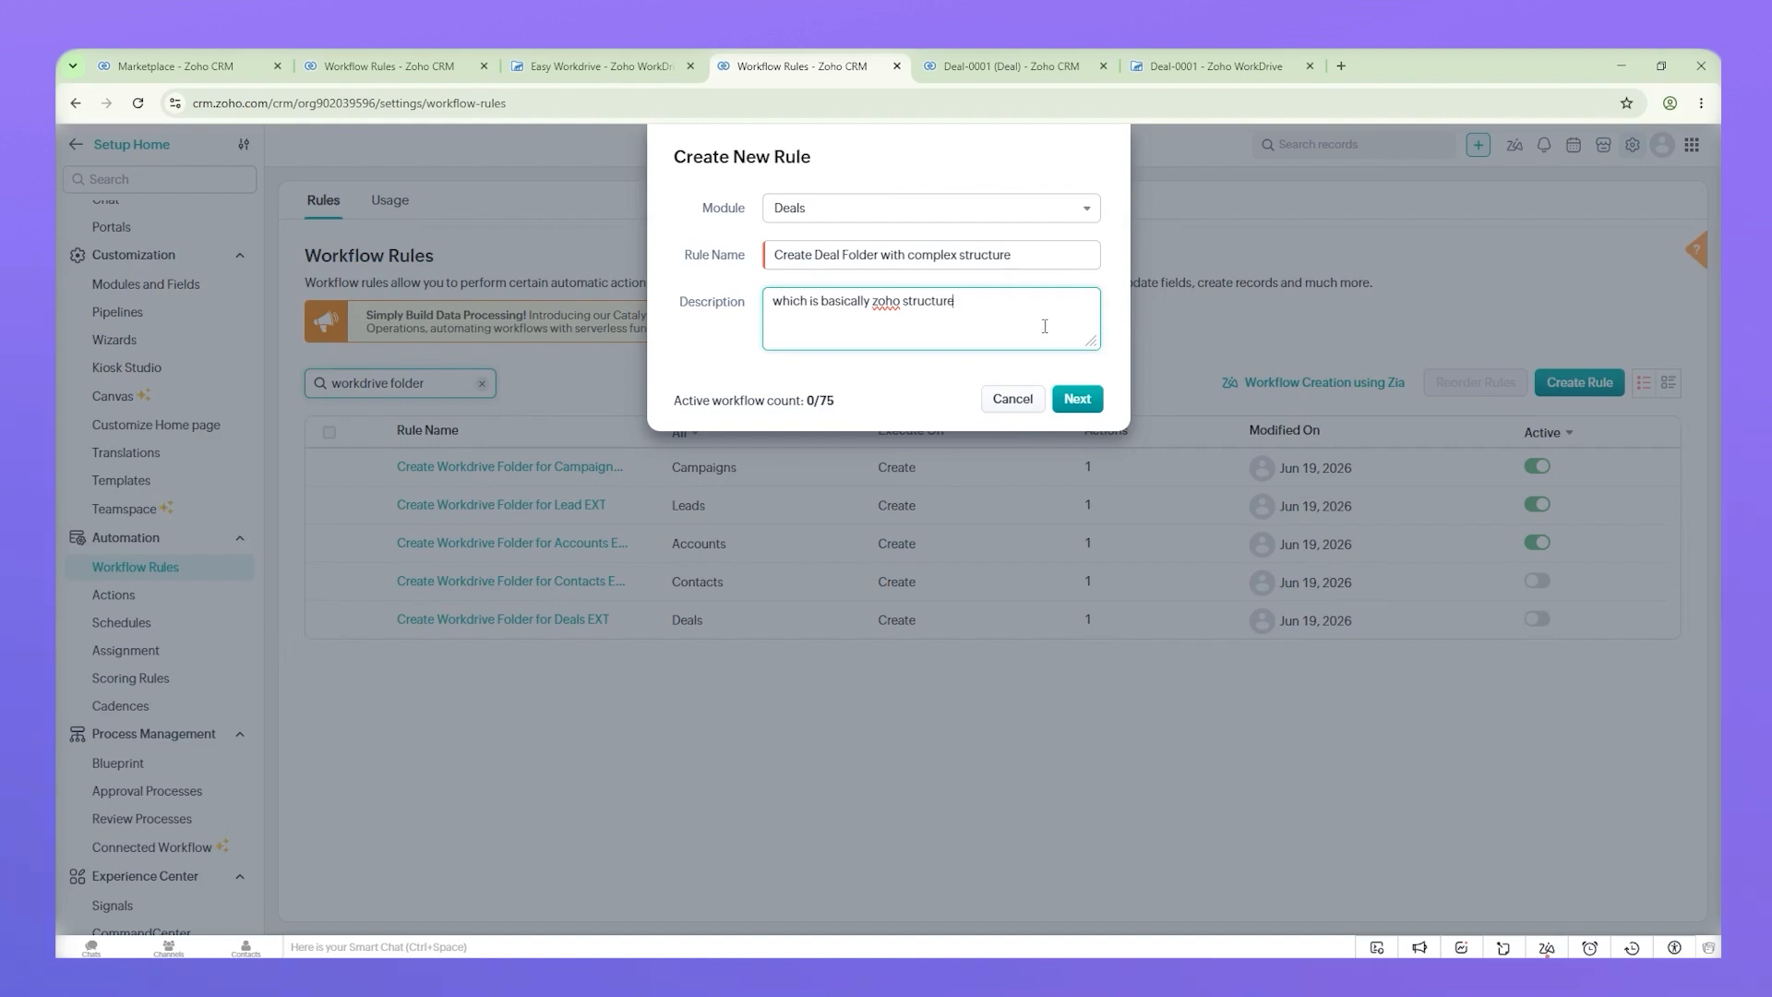
pyautogui.click(1073, 400)
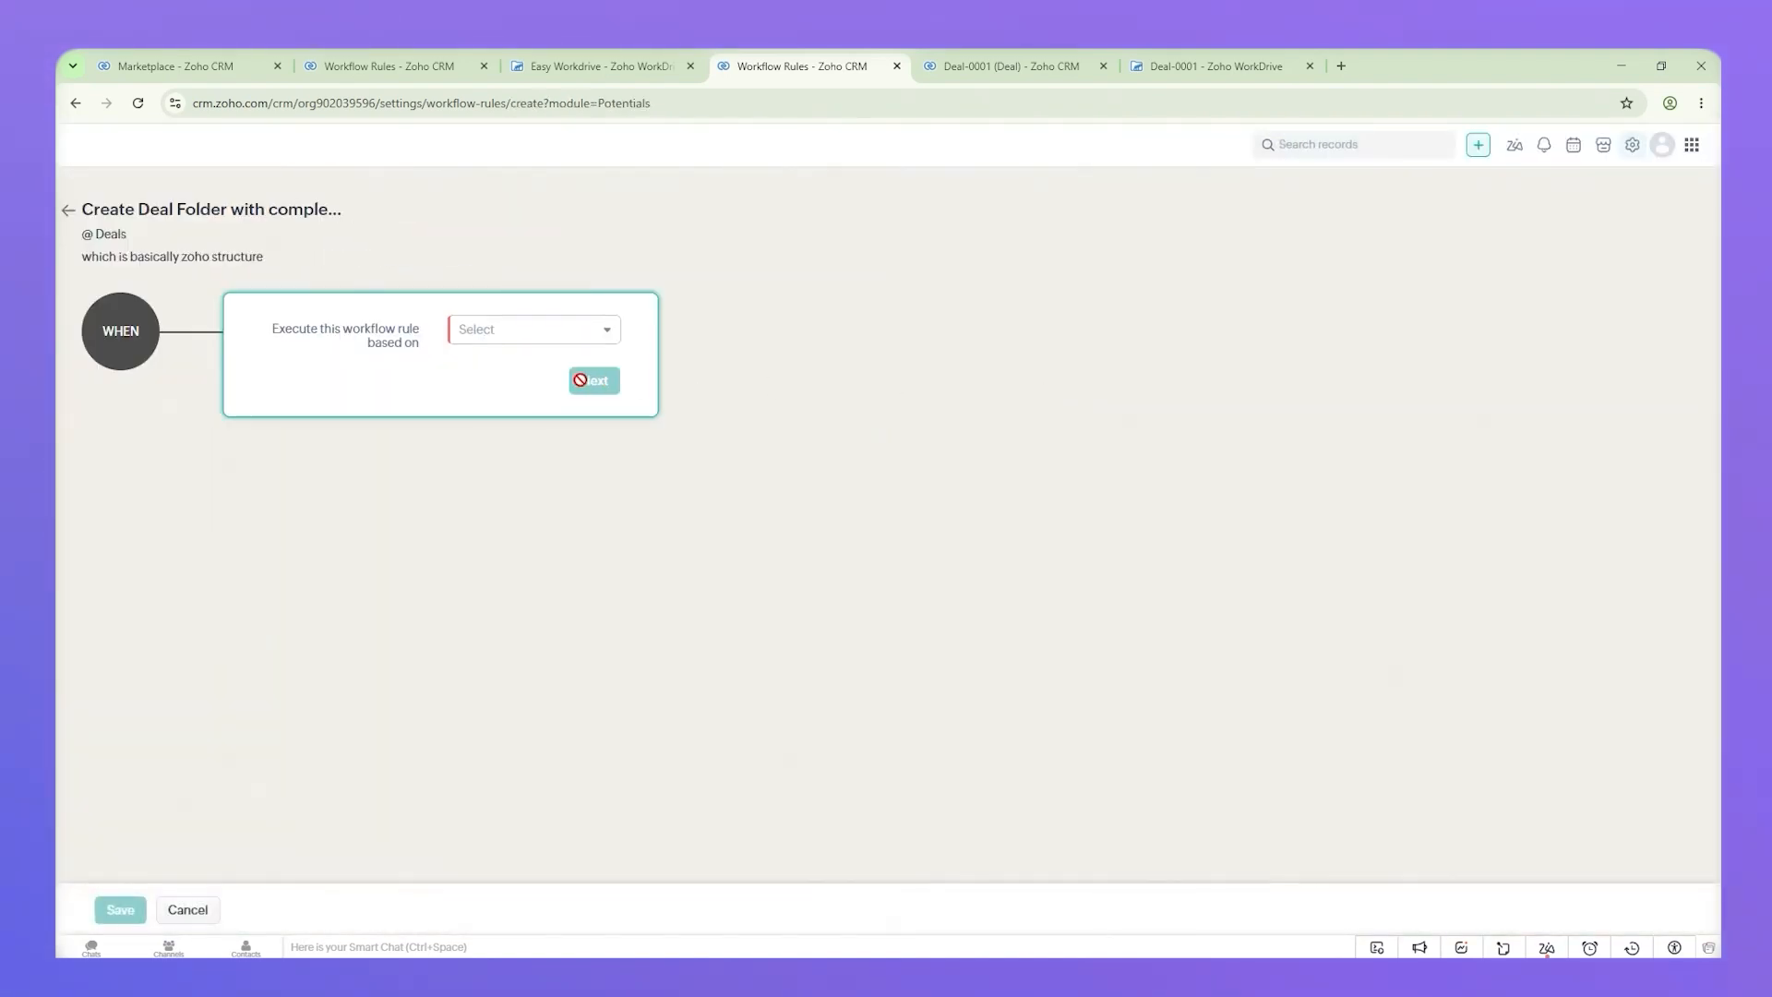
# Step: Set the rule to execute on the Create record action
pyautogui.click(514, 338)
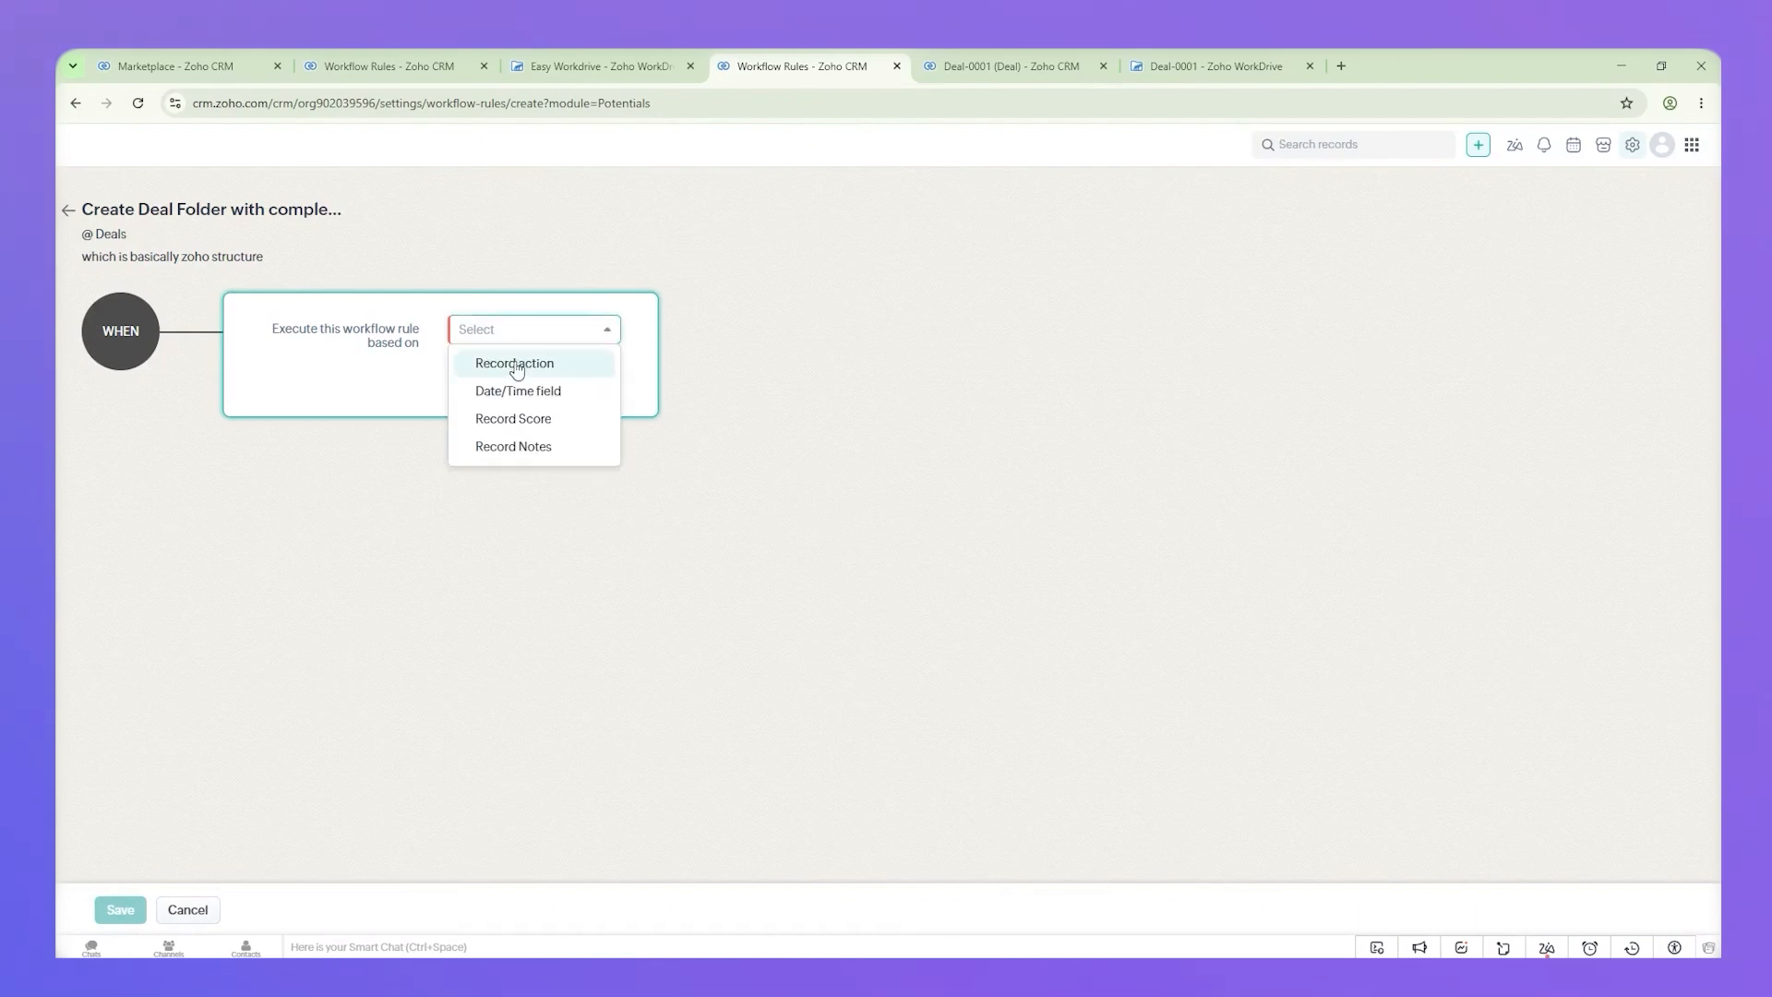
pyautogui.click(514, 364)
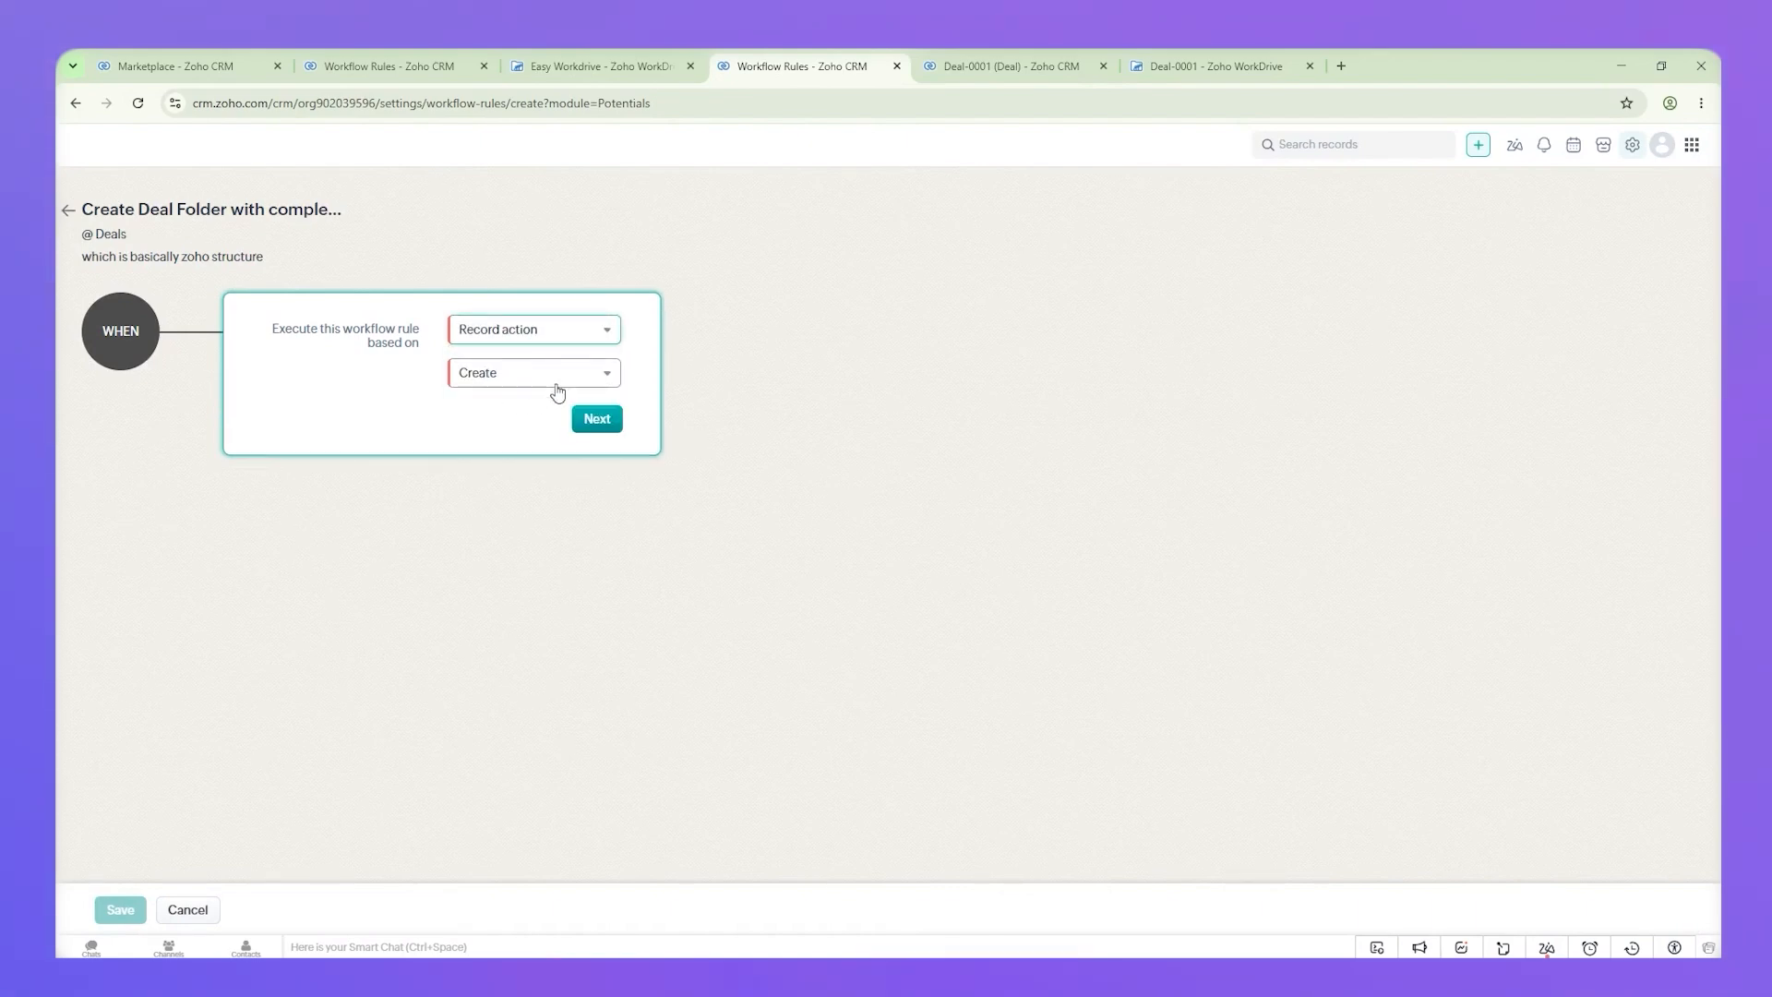
pyautogui.click(598, 421)
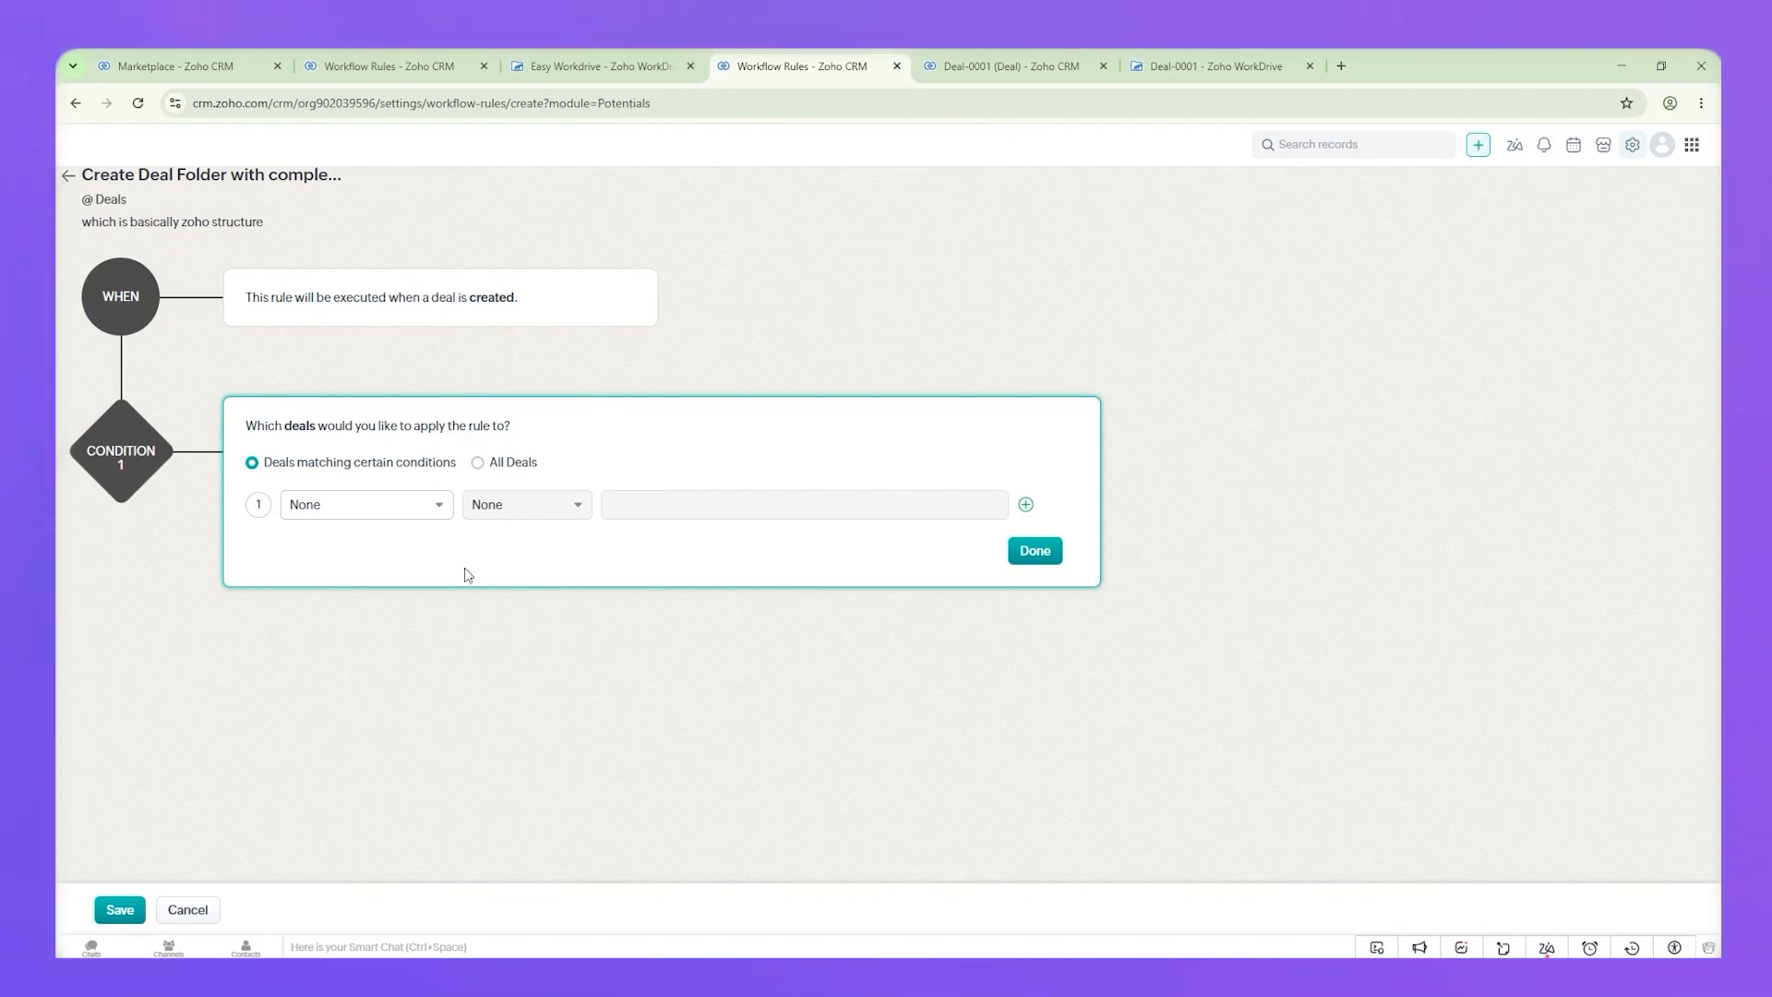
# Step: Check the folder diagram, and restrict the rule to deals whose Account Name is not empty
pyautogui.hotkey('alt', 'Tab')
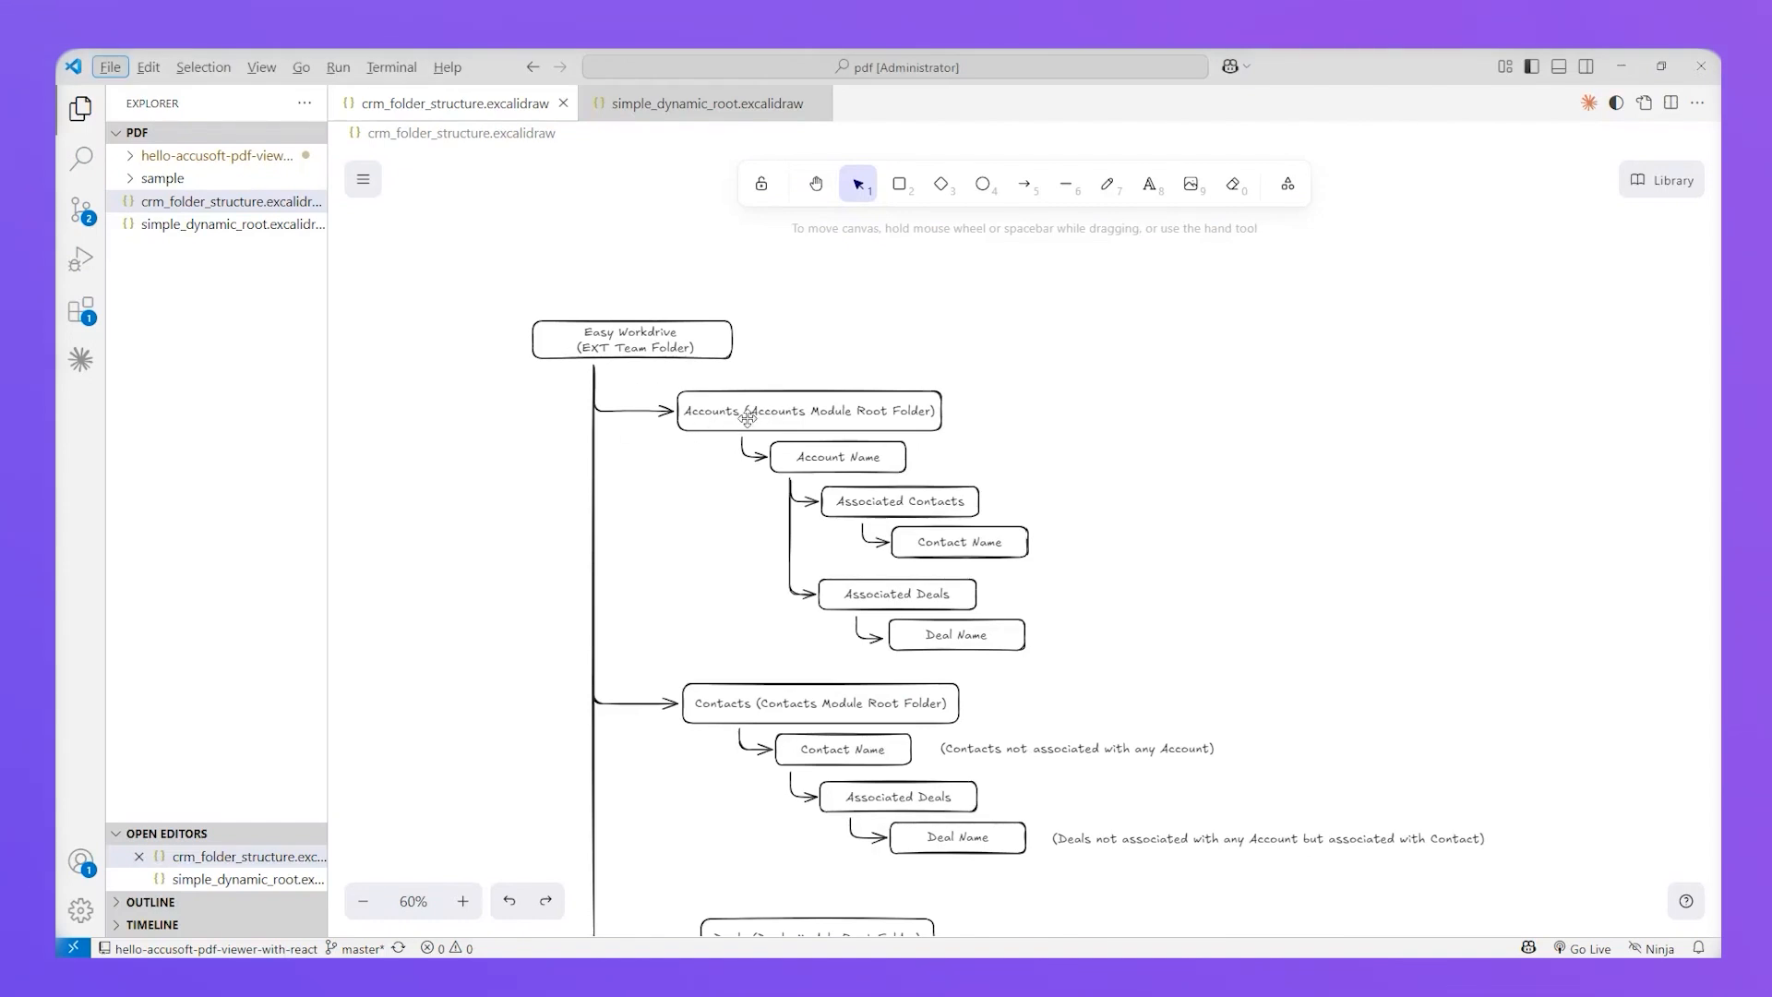
pyautogui.hotkey('alt', 'Tab')
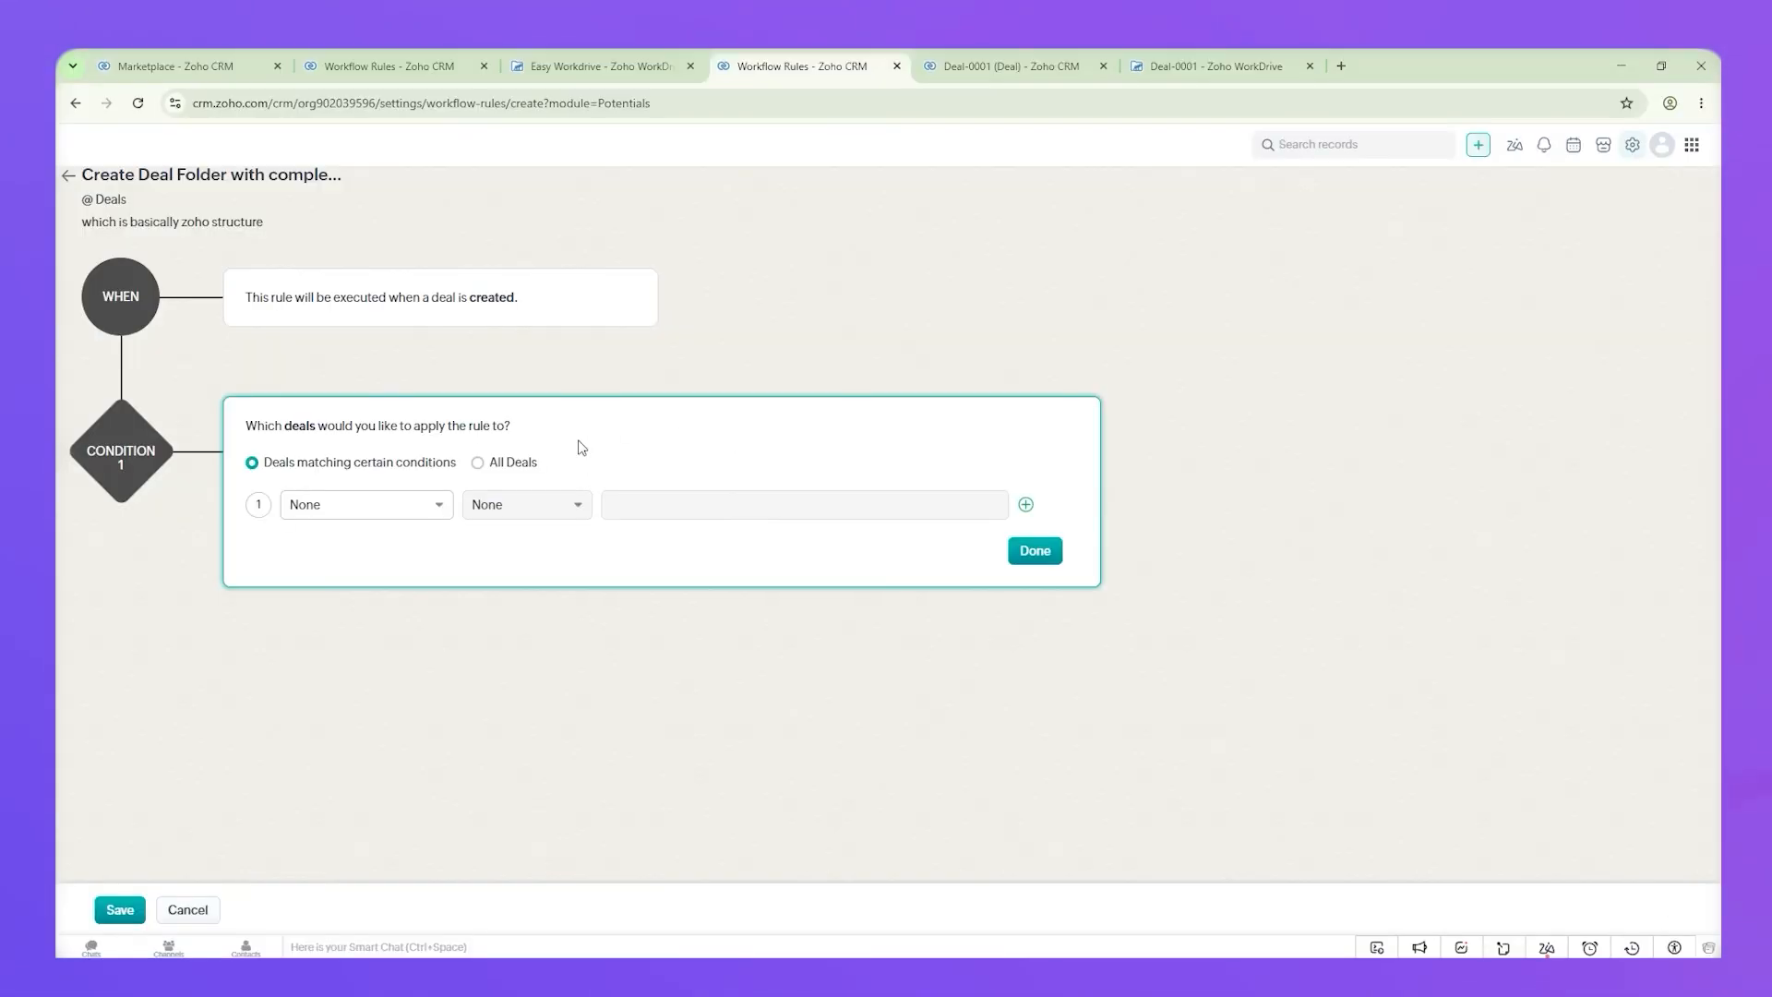
pyautogui.click(387, 505)
pyautogui.write('acc')
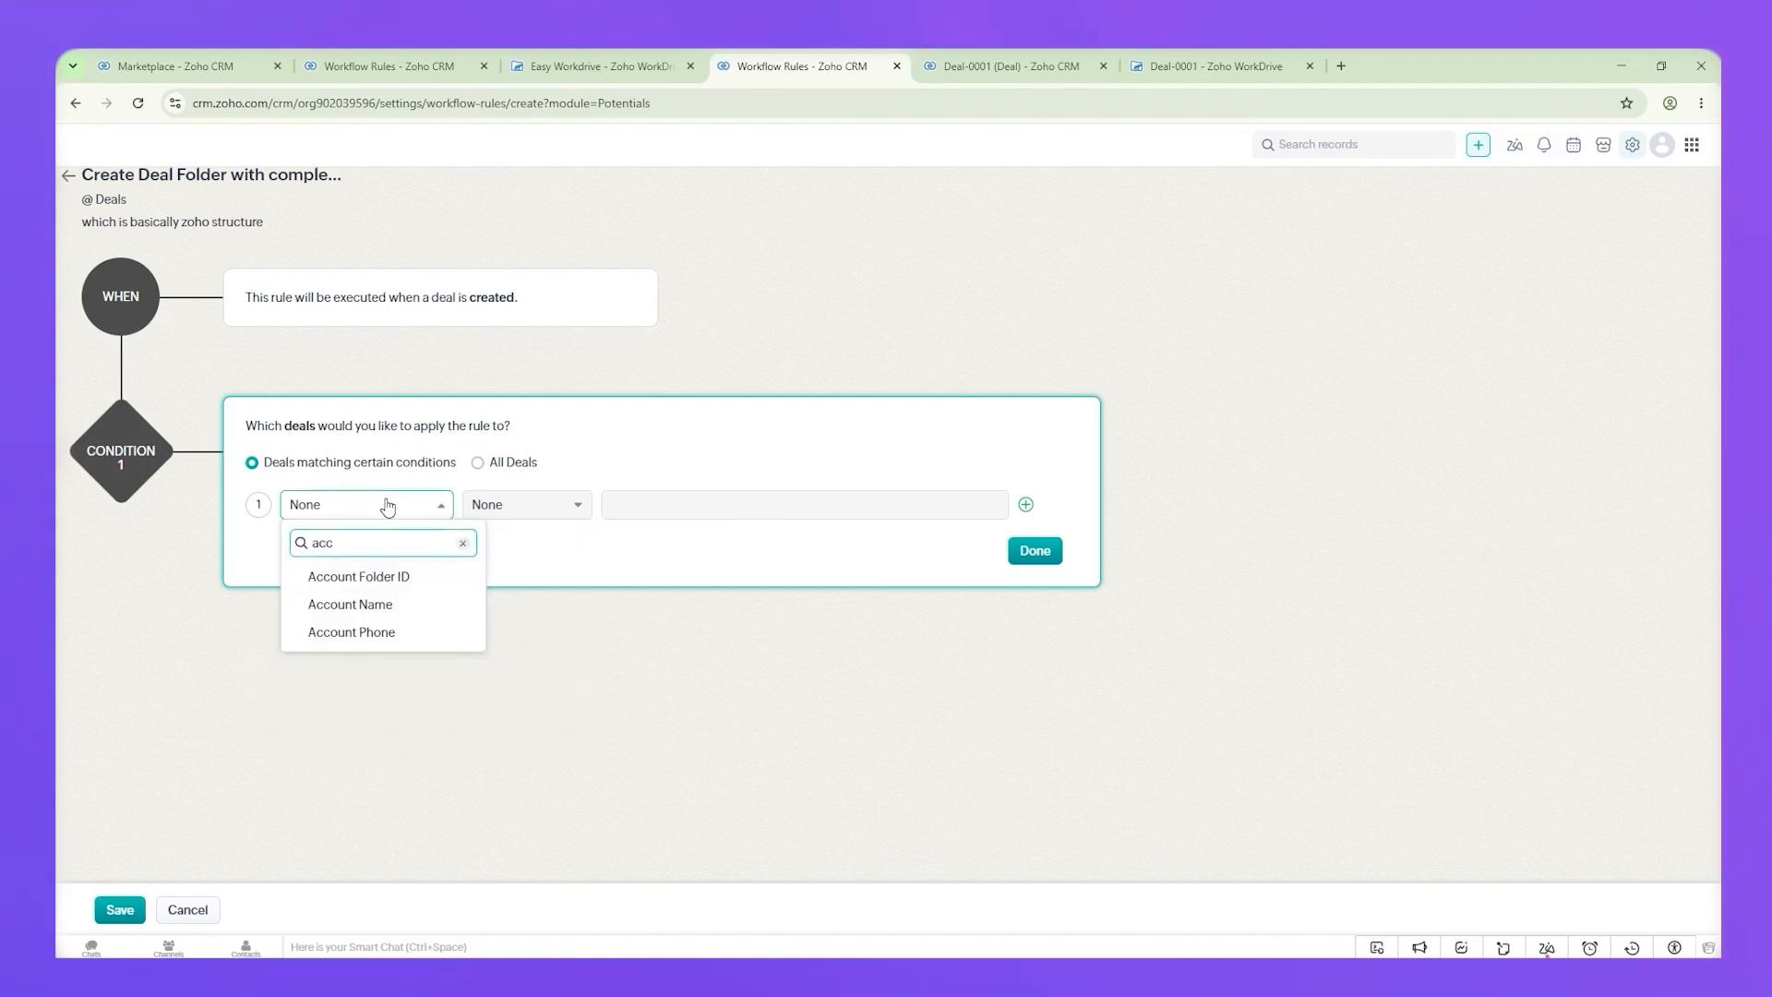
pyautogui.click(365, 604)
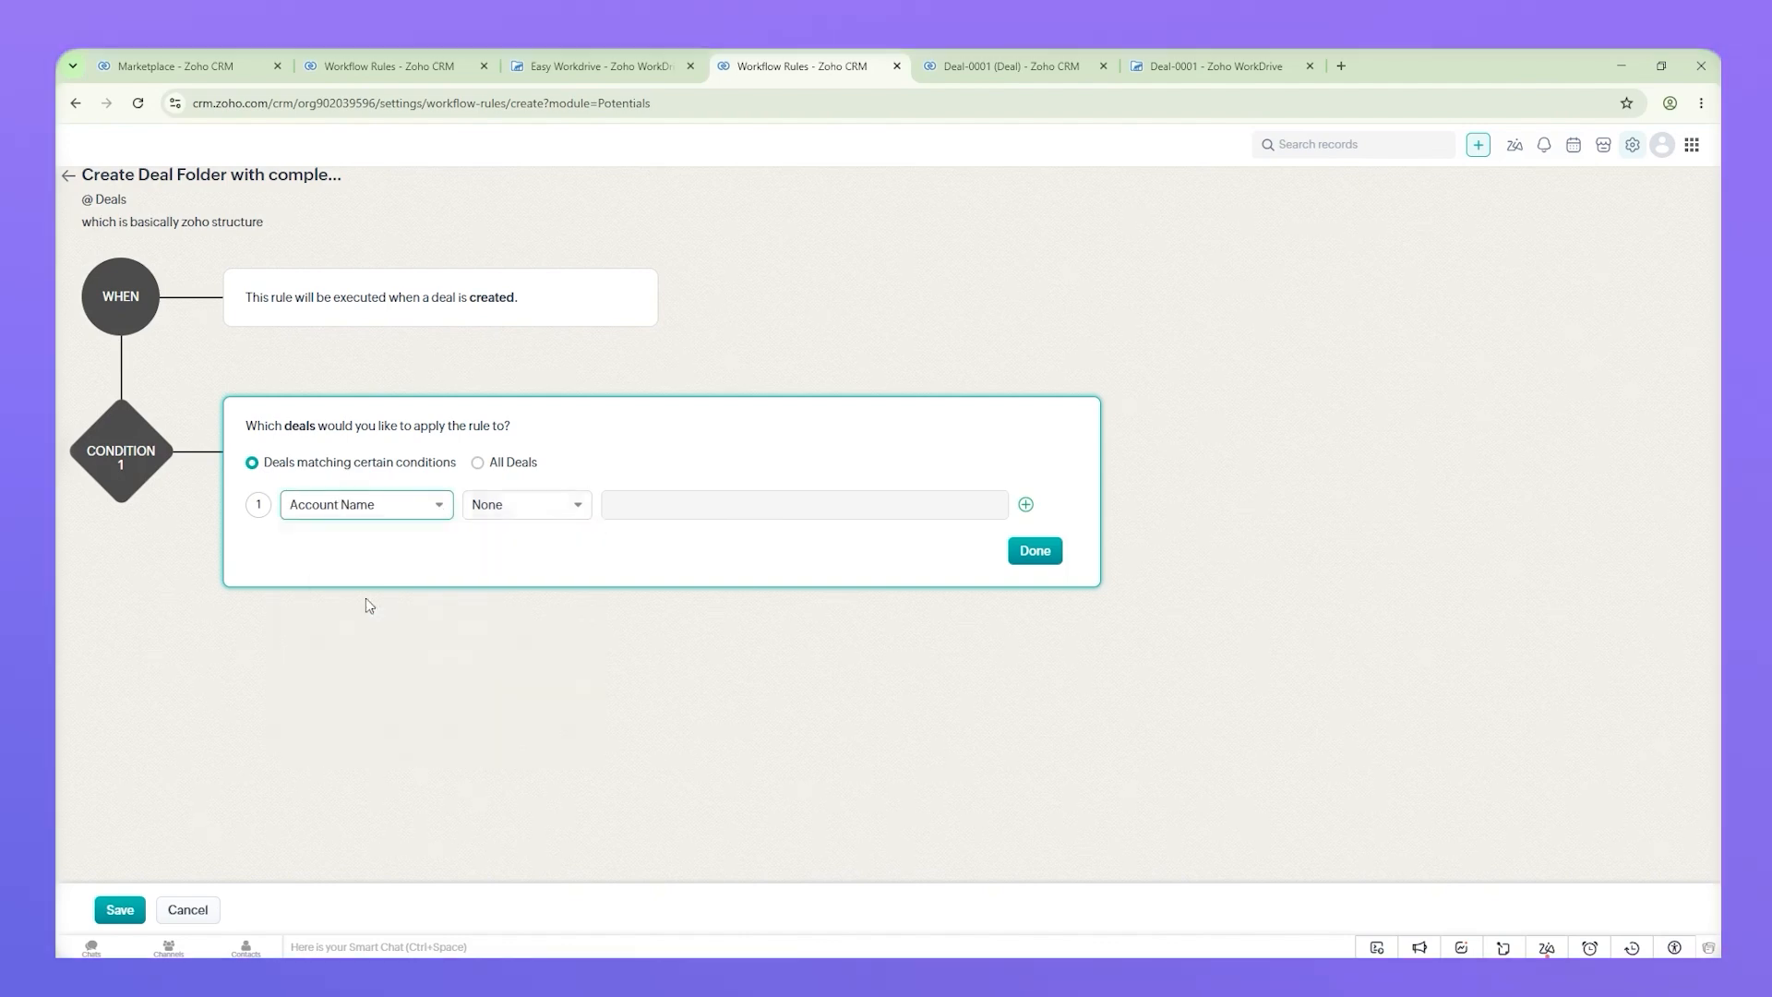
pyautogui.click(495, 507)
pyautogui.scroll(-2, 540, 637)
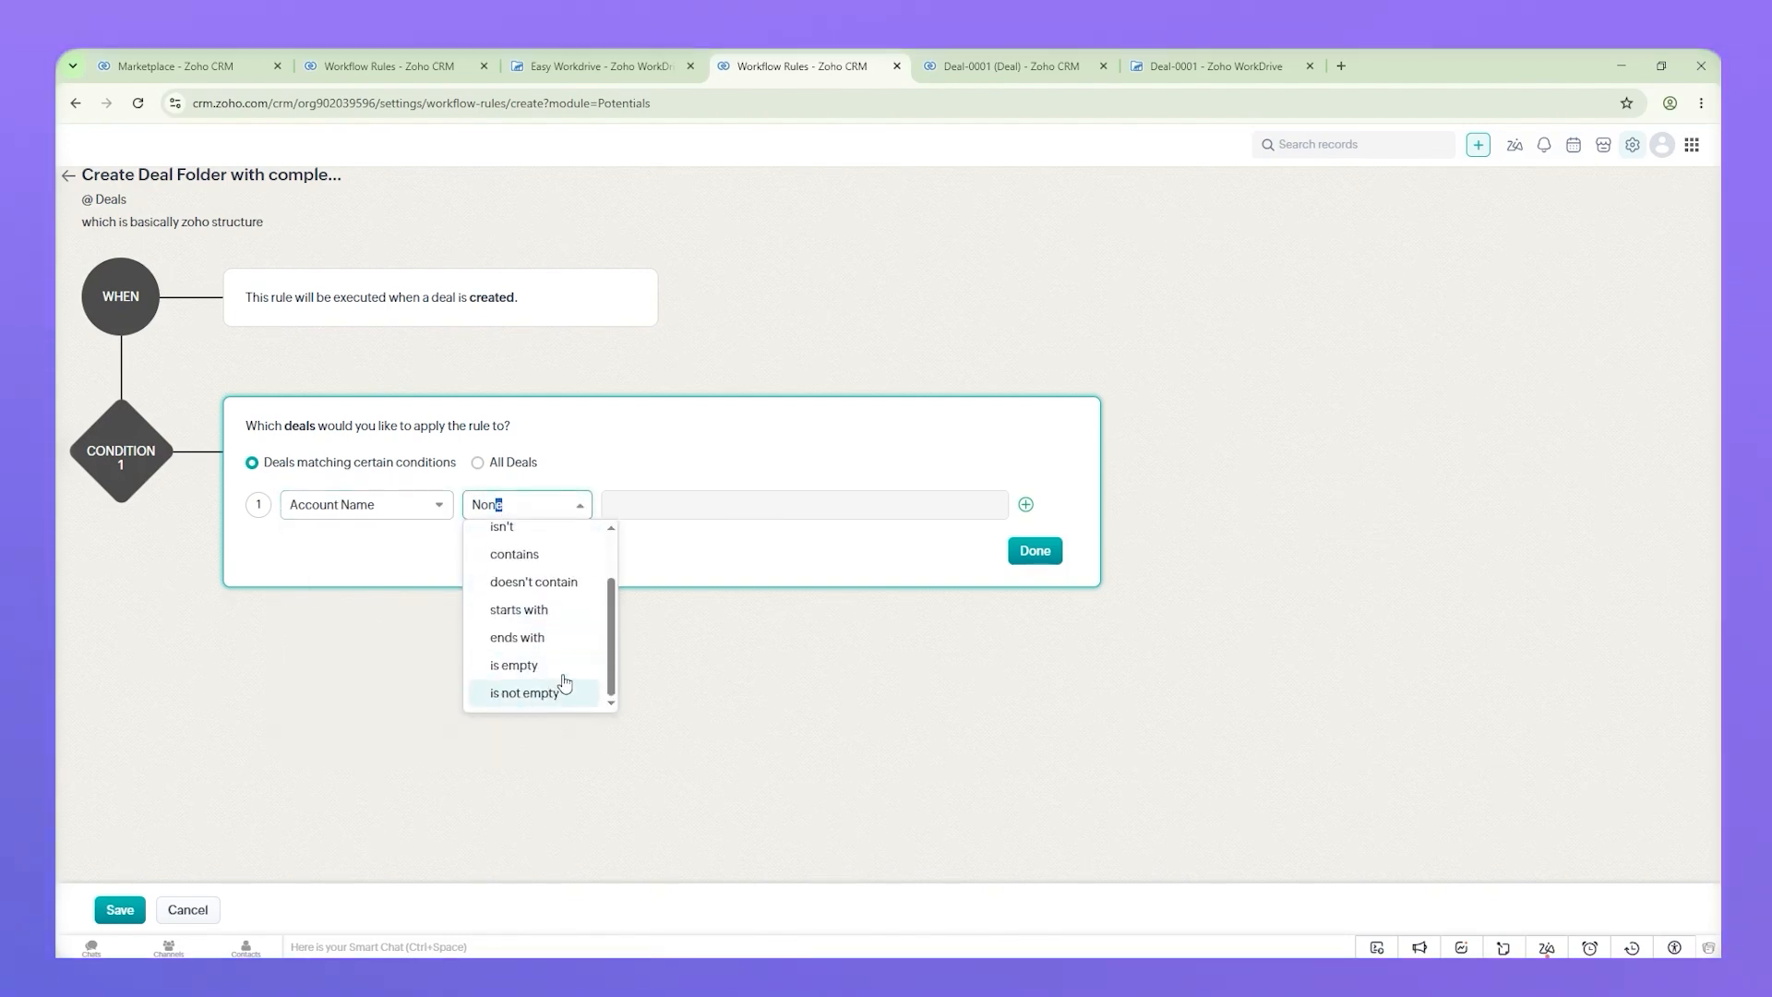
pyautogui.click(542, 694)
pyautogui.click(1033, 557)
pyautogui.click(1033, 553)
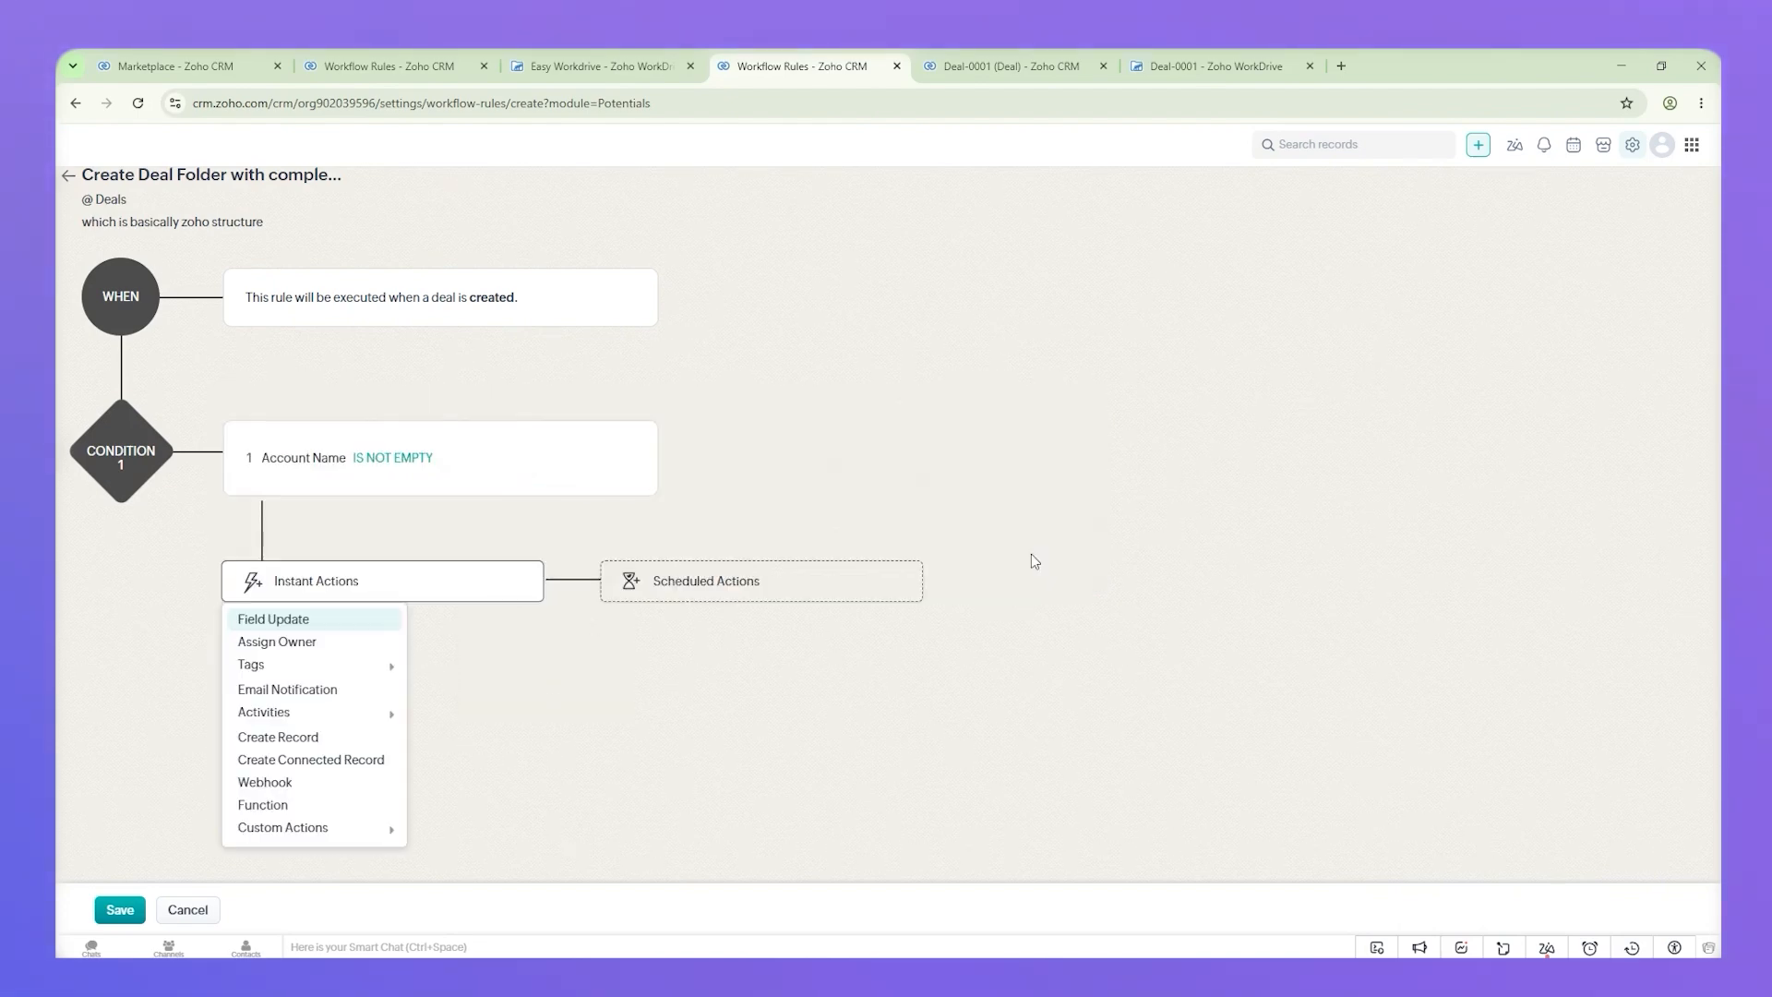
# Step: Add the custom instant action Create Workdrive Setting (easyworkdrive) and choose its Create Workdrive Folder option
pyautogui.moveTo(325, 831)
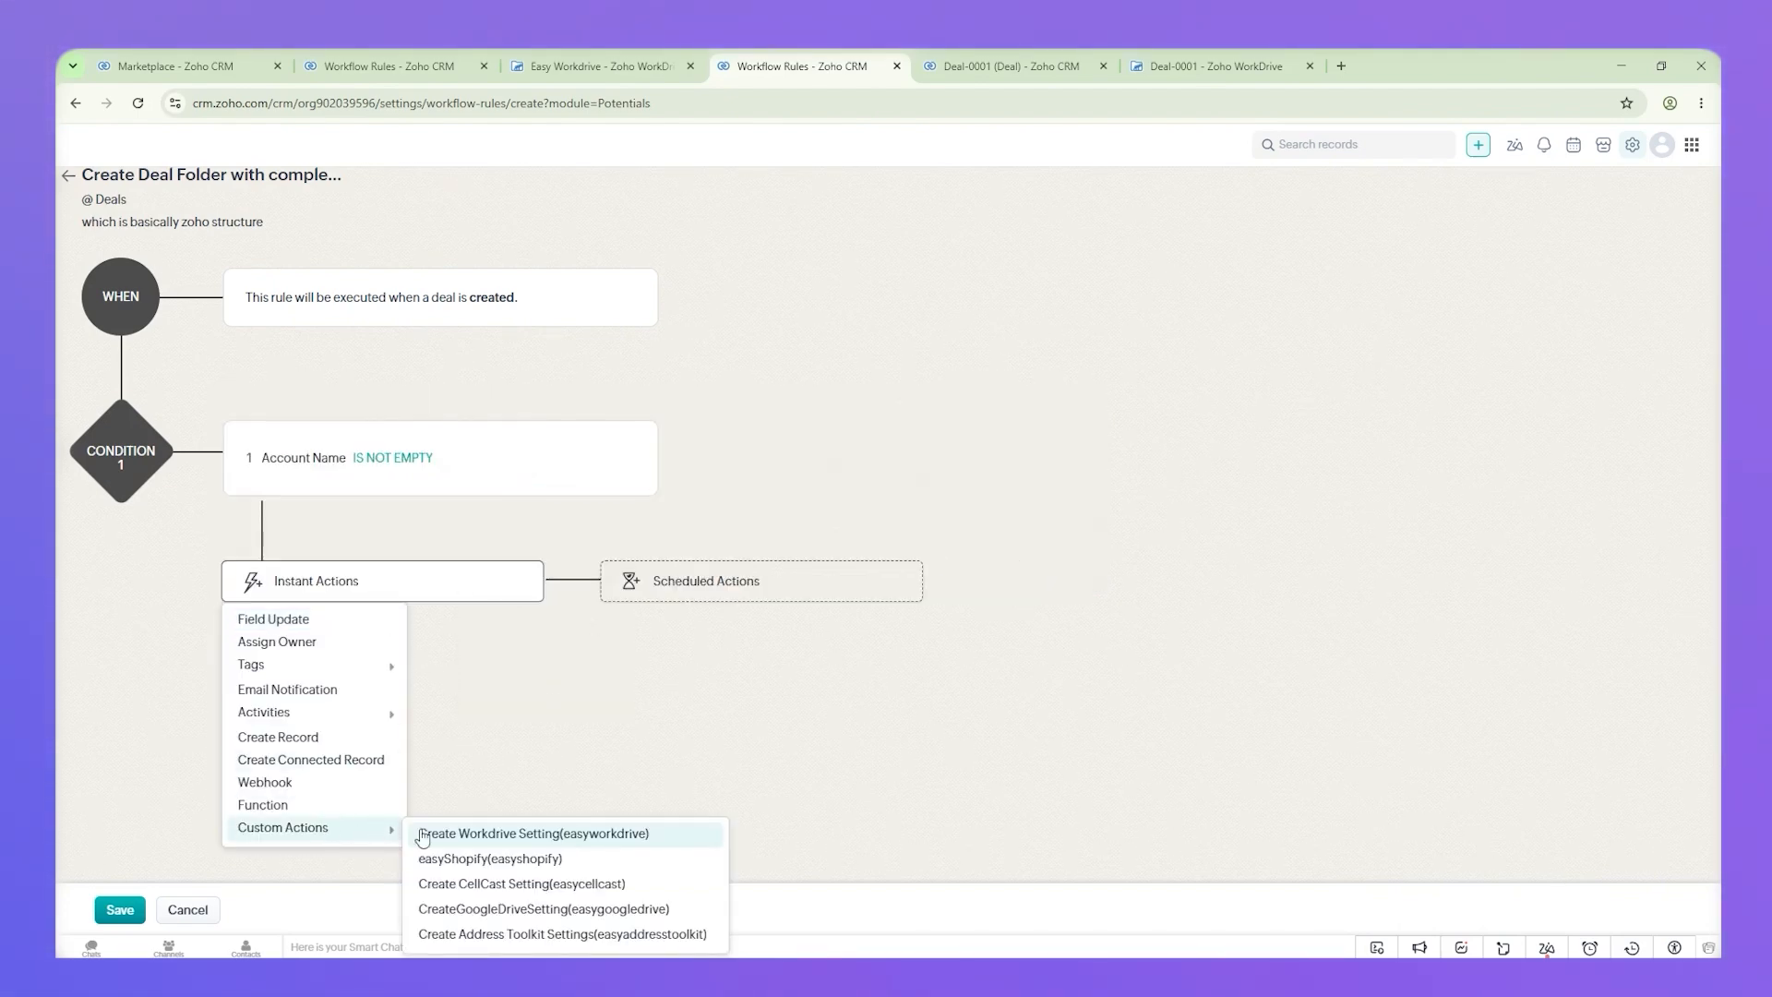
pyautogui.click(531, 833)
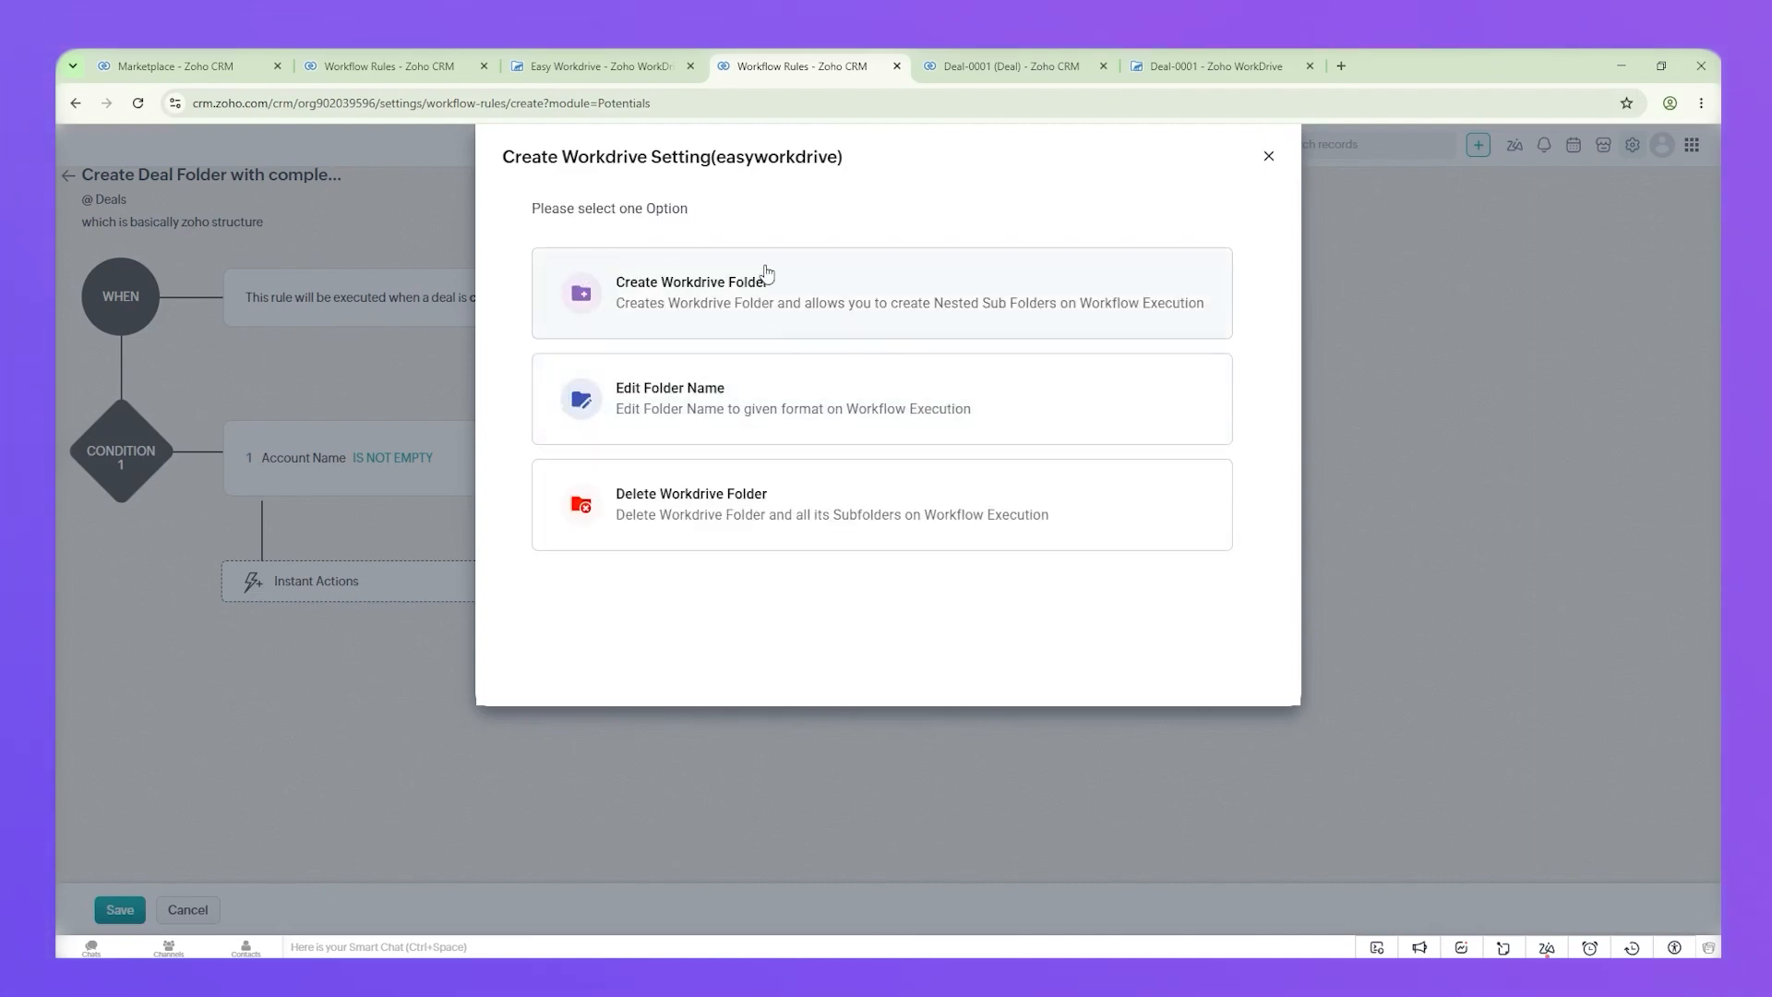
pyautogui.click(800, 275)
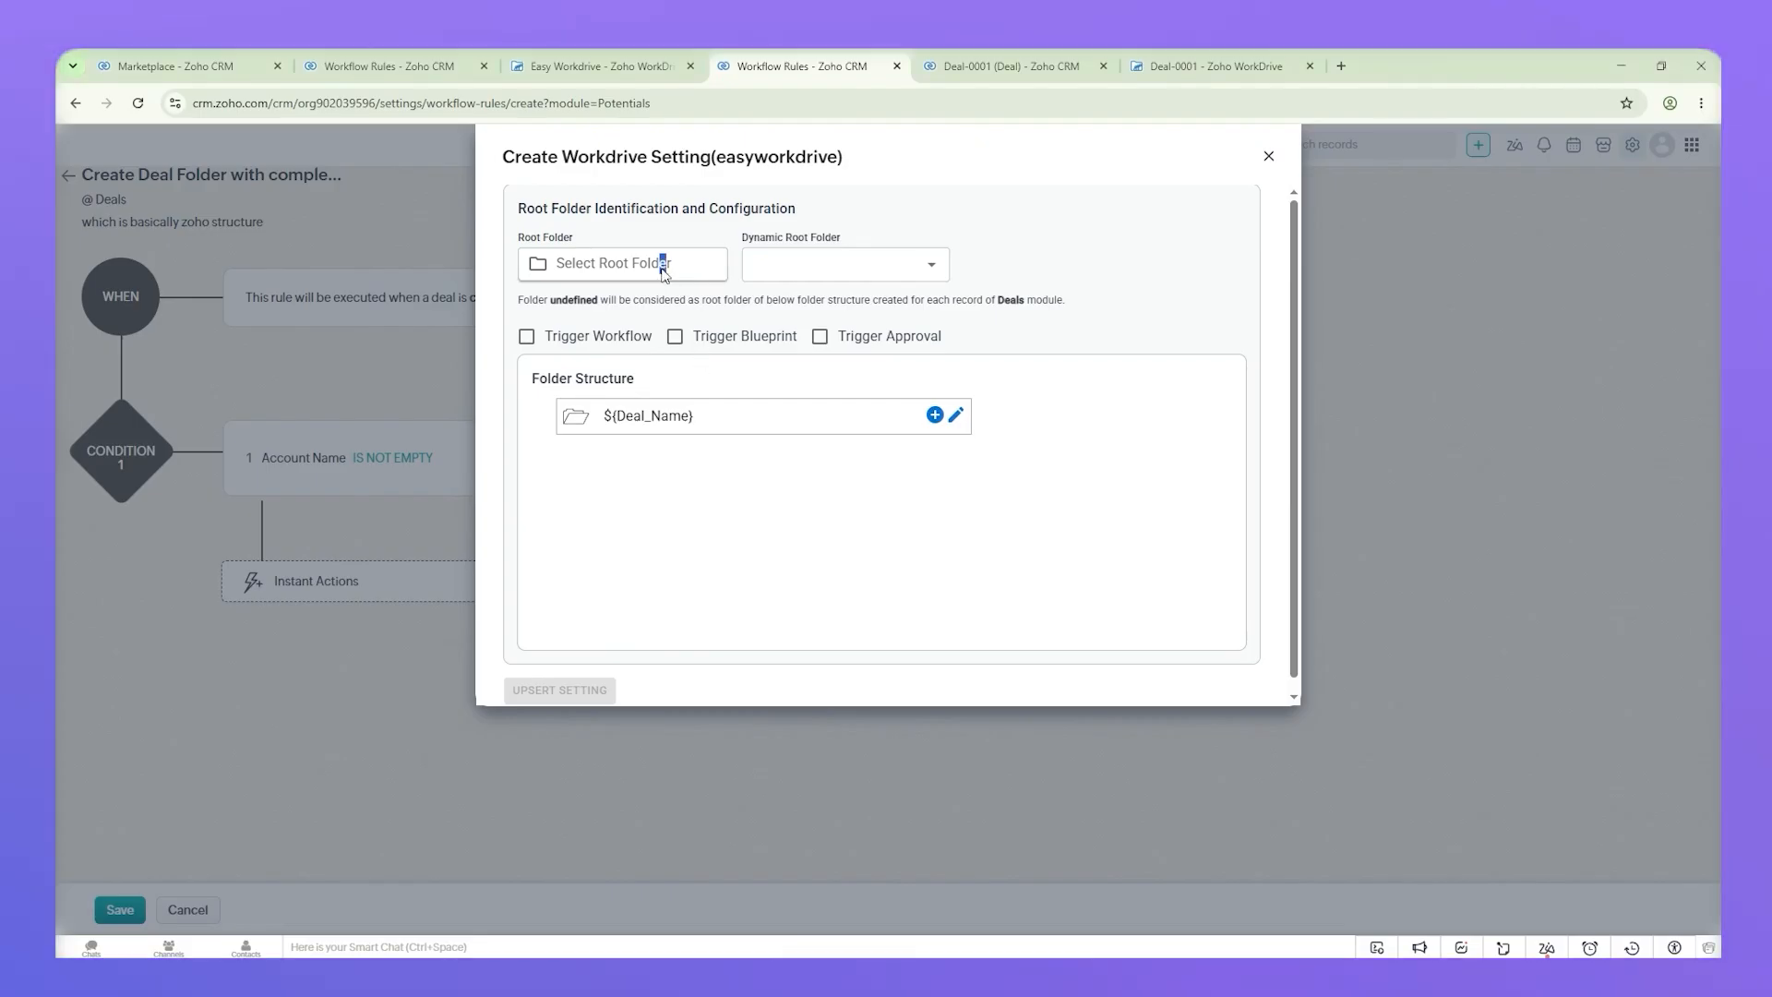
# Step: Set the root folder to Accounts inside the Easy Workdrive team folder
pyautogui.click(663, 269)
pyautogui.click(684, 479)
pyautogui.click(684, 517)
pyautogui.click(923, 486)
pyautogui.click(960, 522)
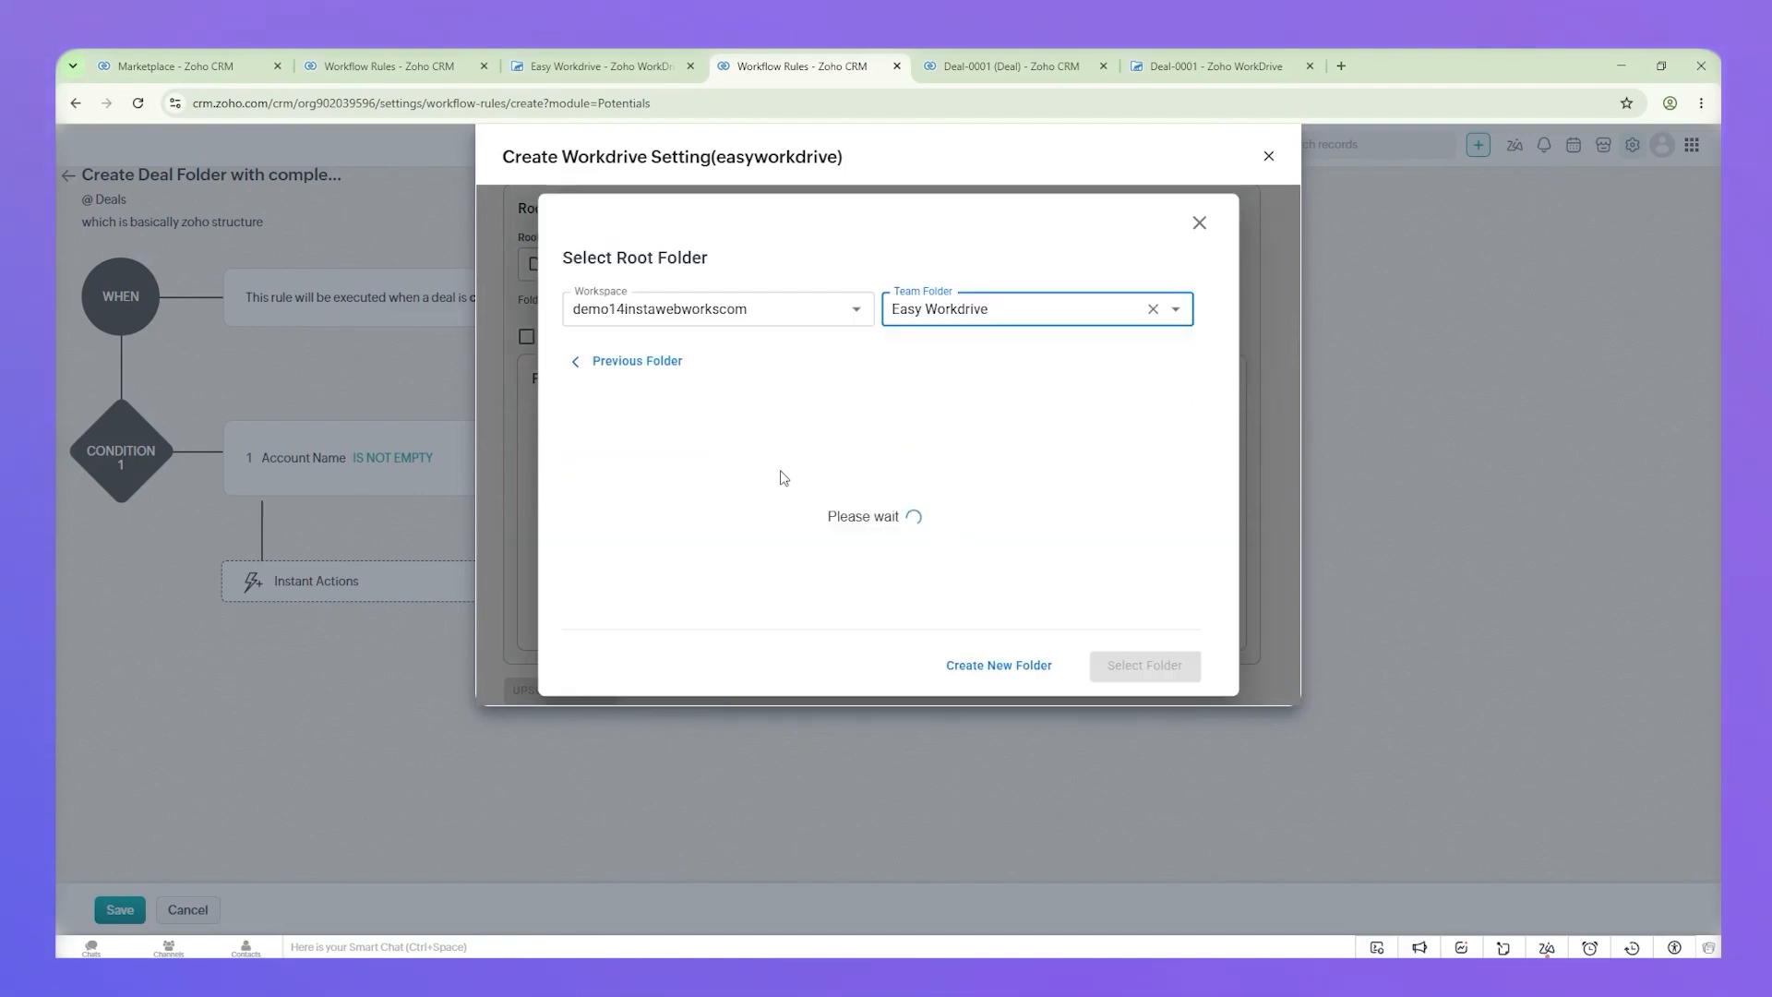
pyautogui.click(695, 422)
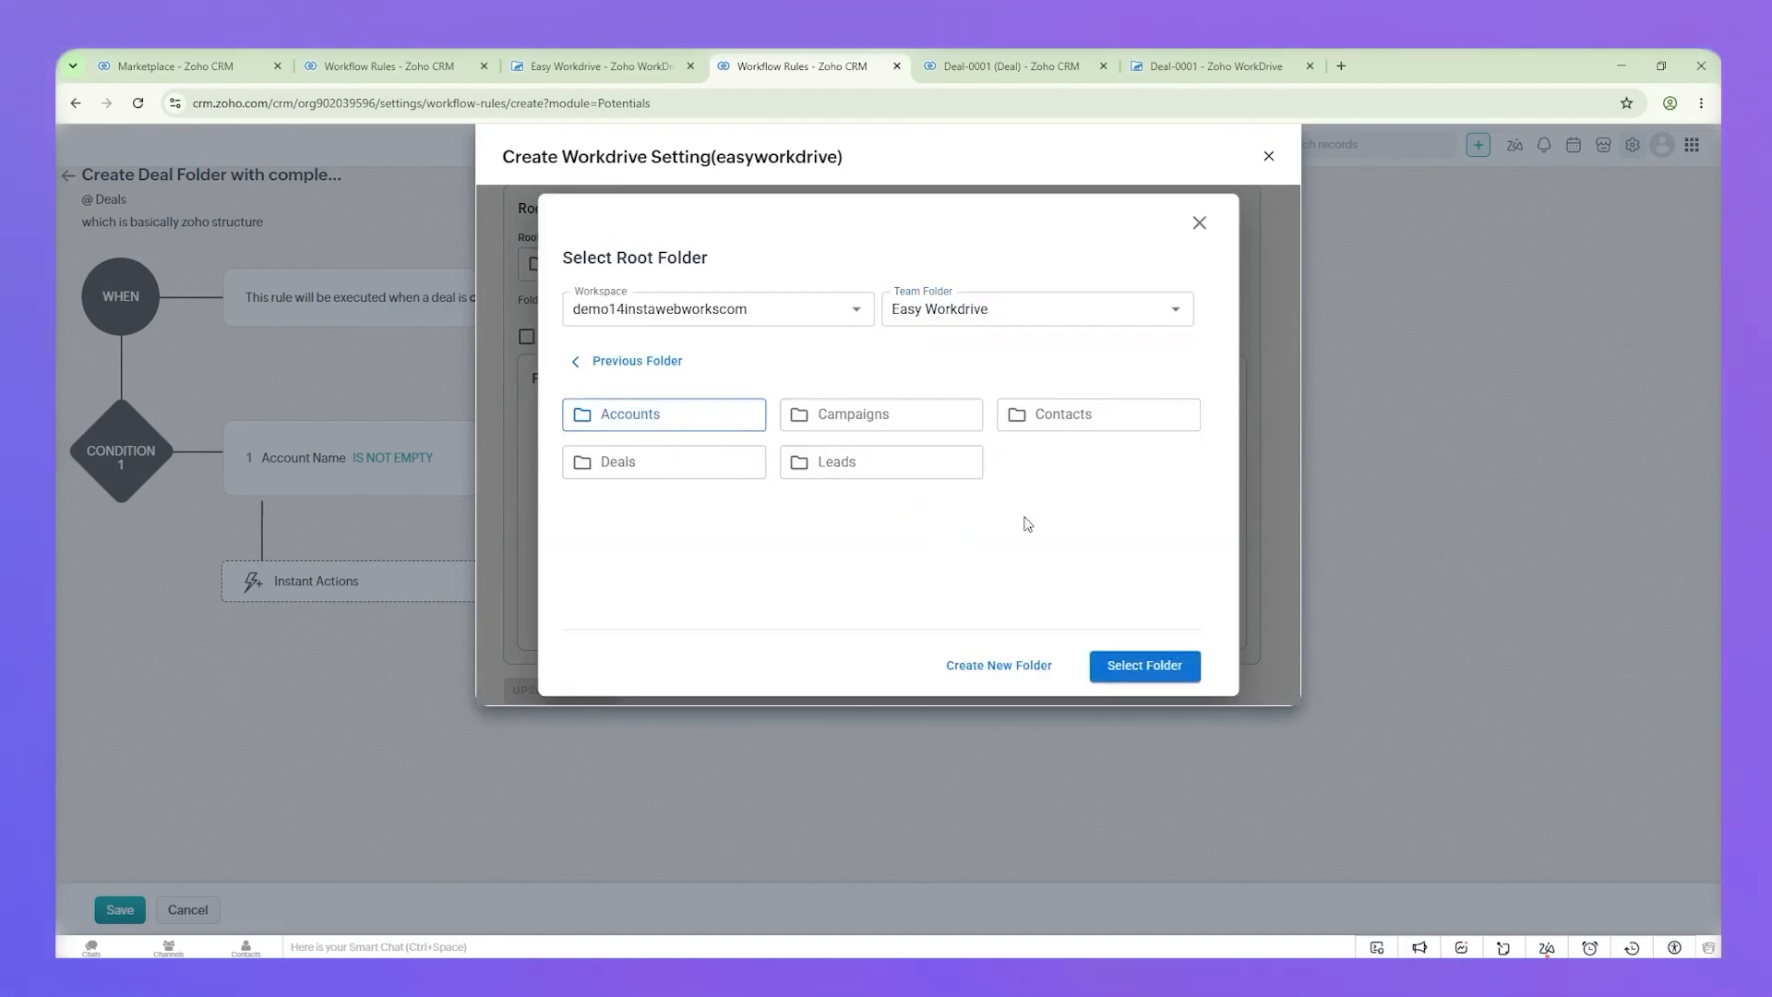
pyautogui.click(1118, 665)
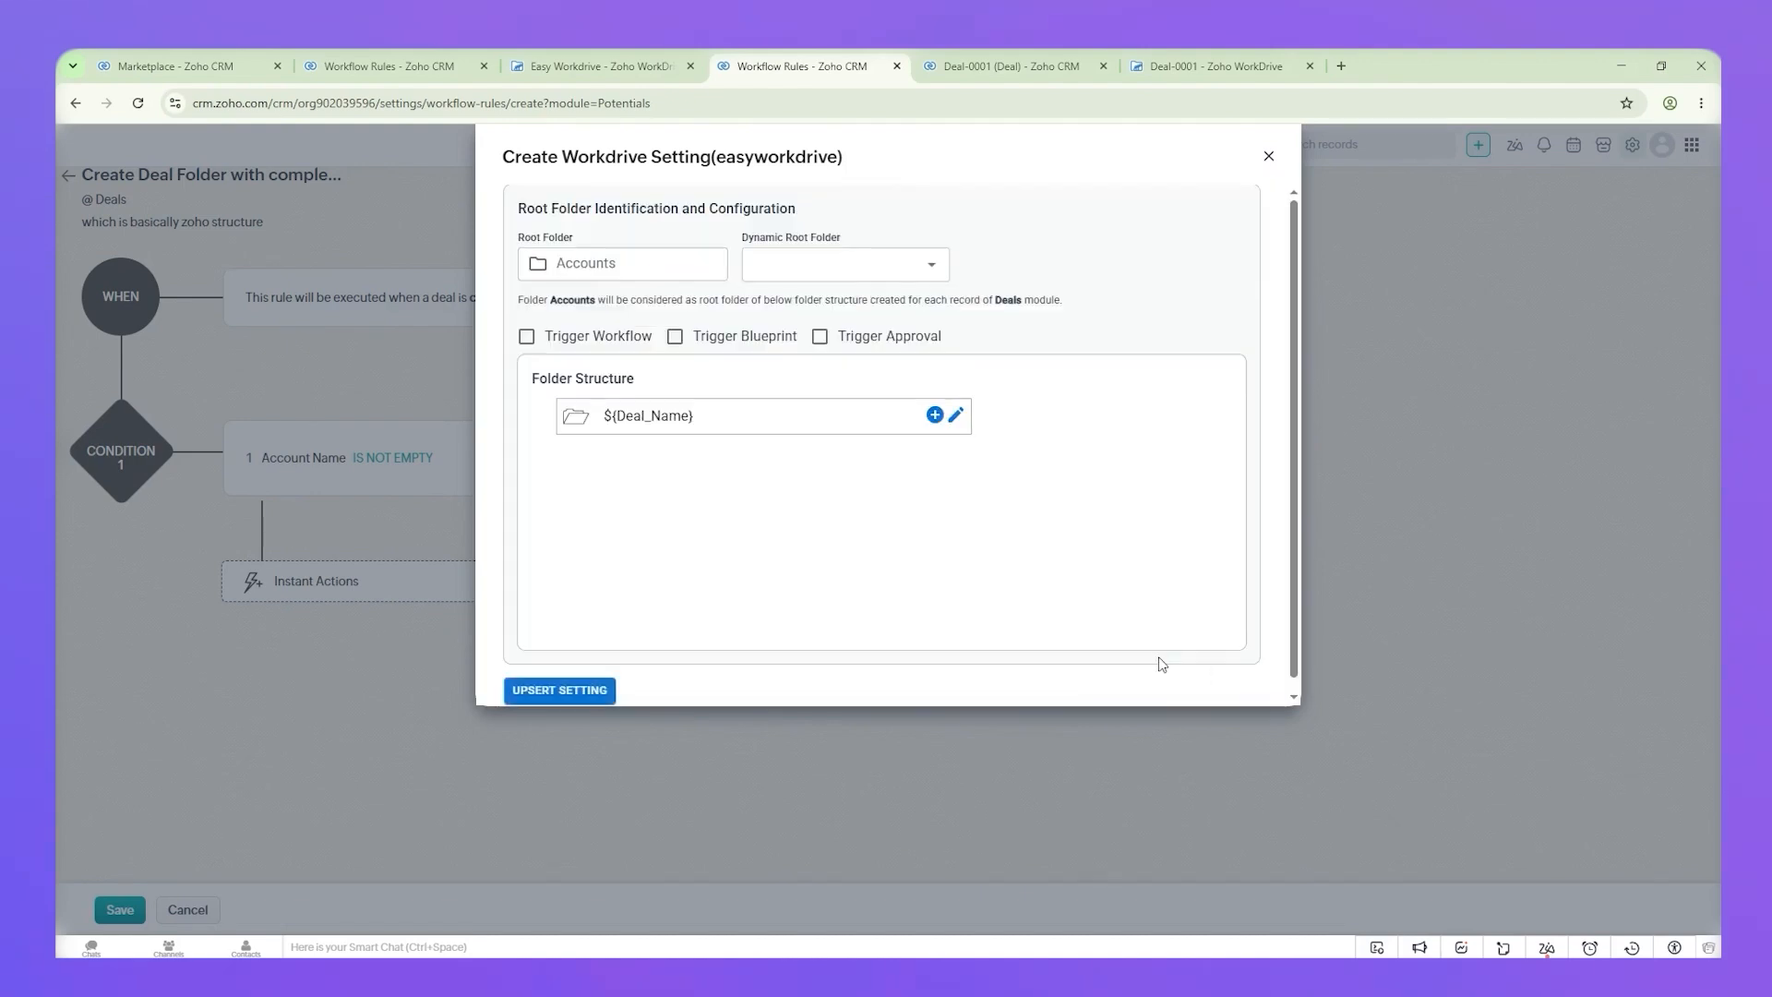
# Step: Change the top-level folder's name to ${Account_Name.Account_Name} and enable Use Existing Folder for it
pyautogui.tripleClick(749, 417)
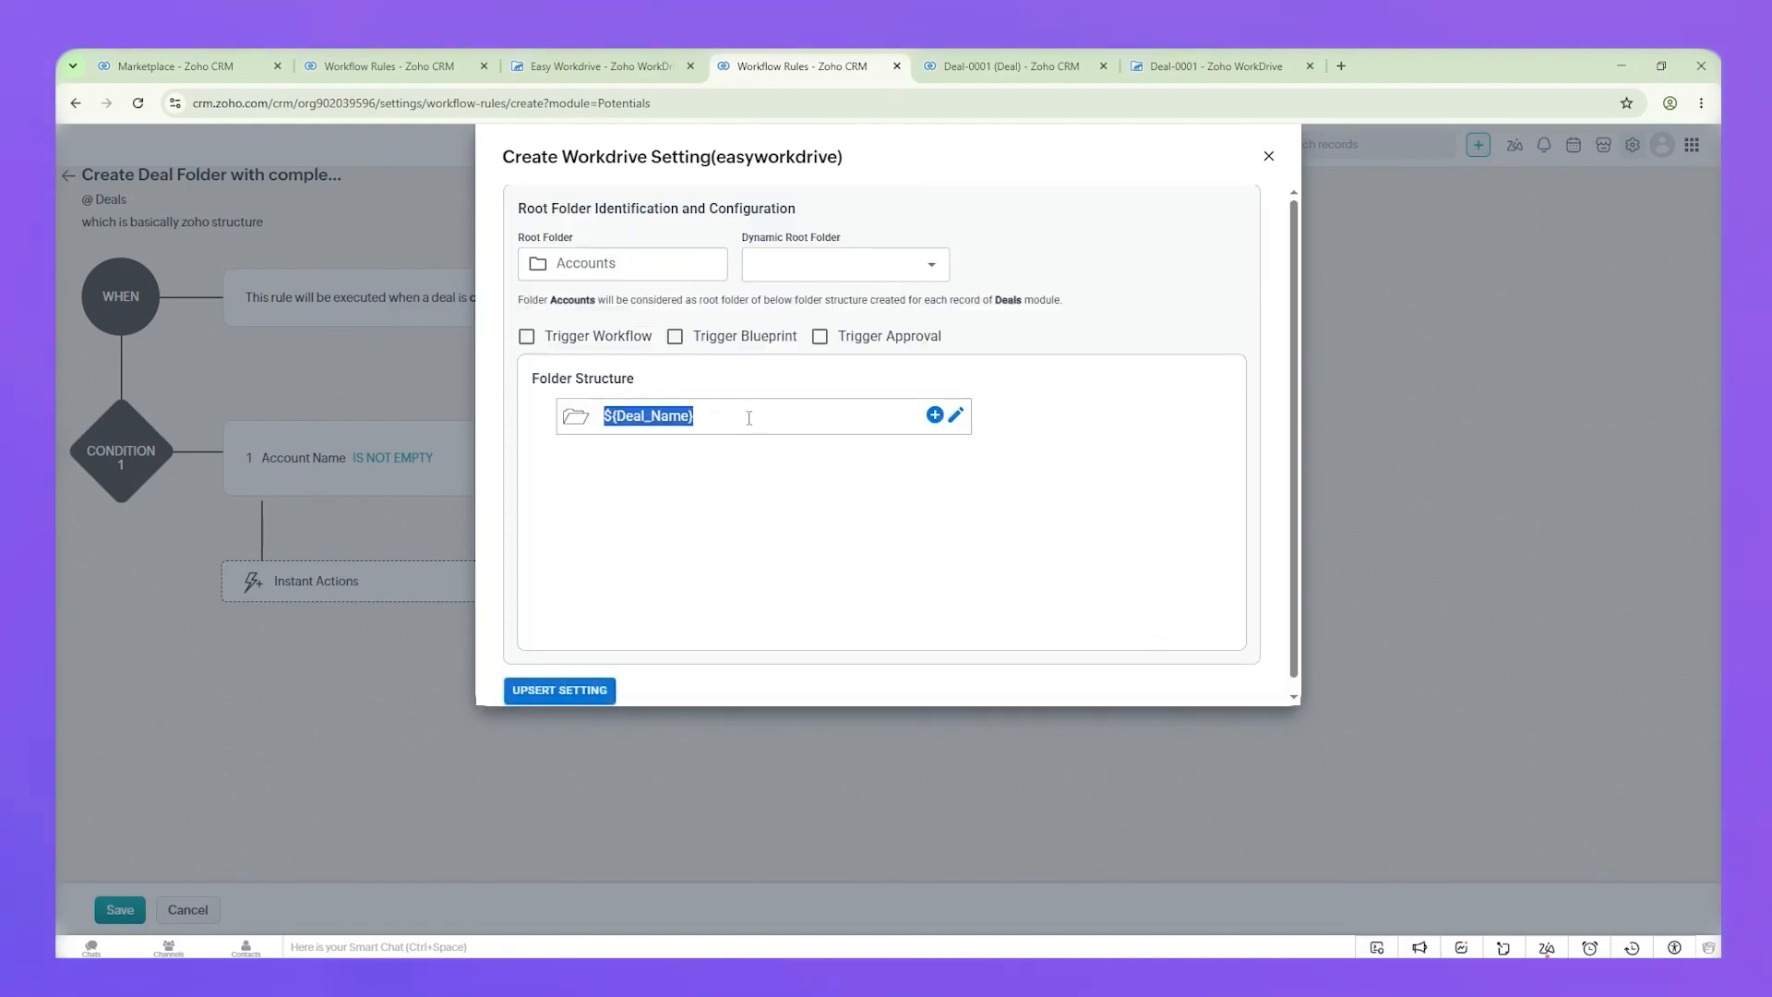
pyautogui.press('BackSpace')
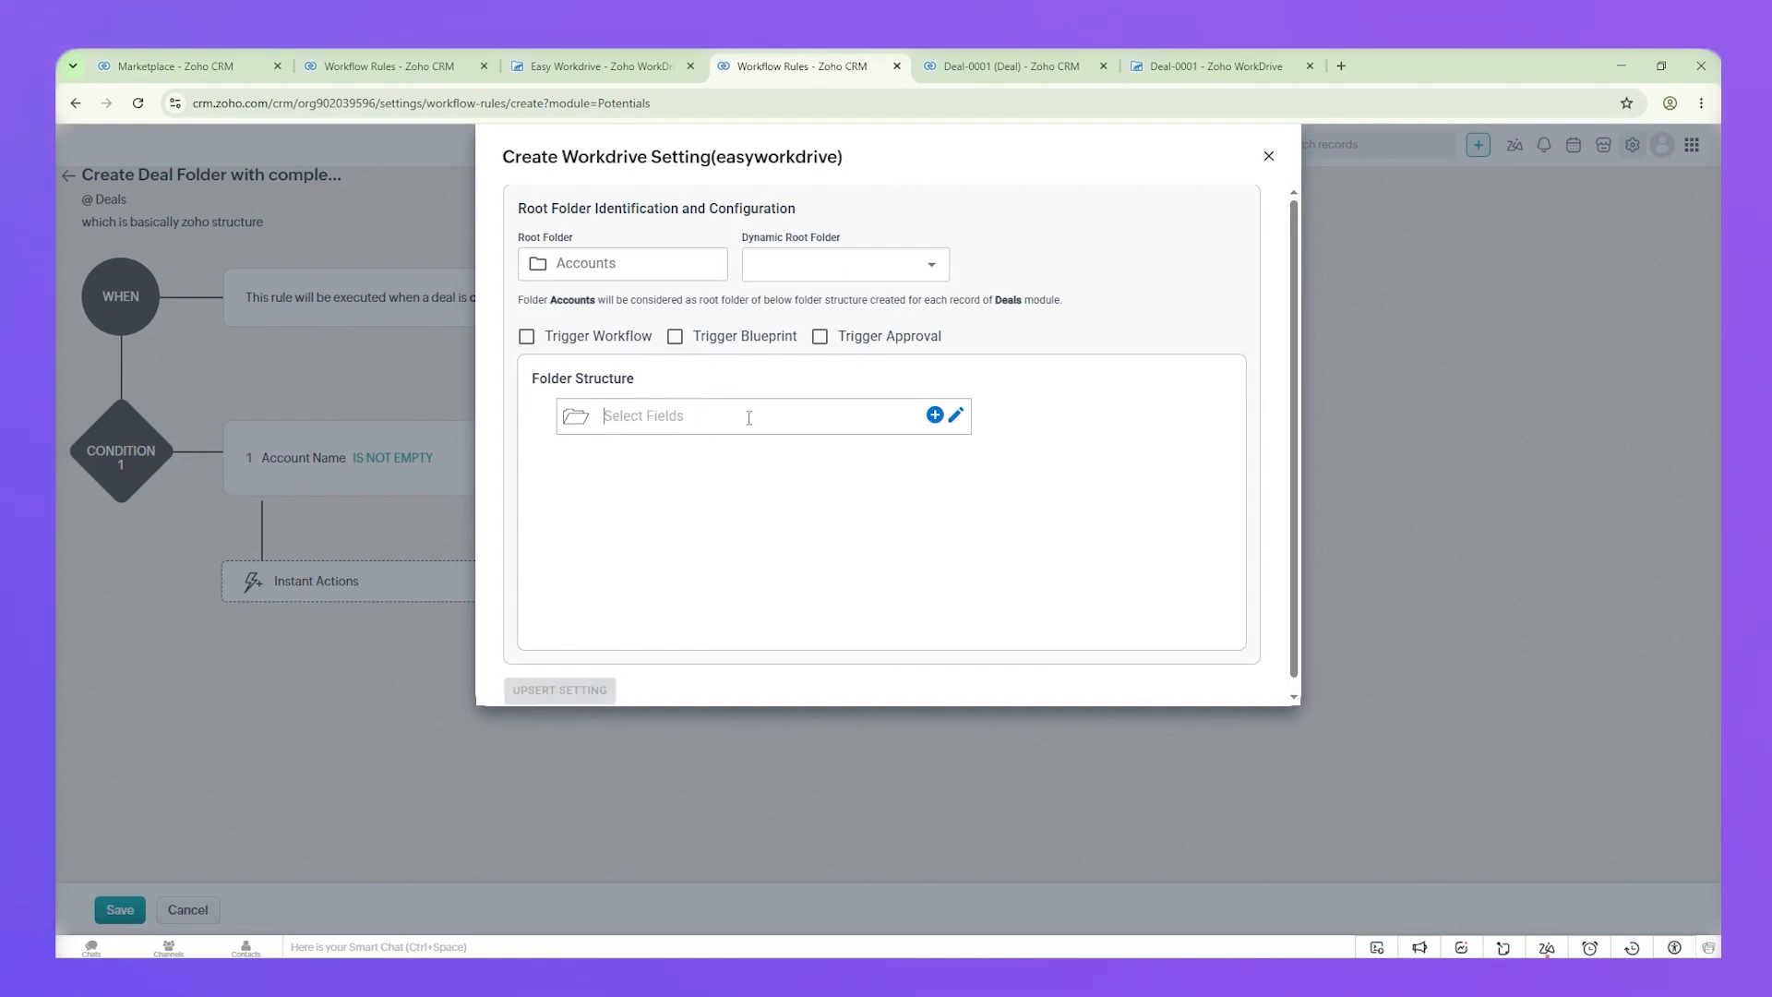
pyautogui.click(751, 423)
pyautogui.write('acc')
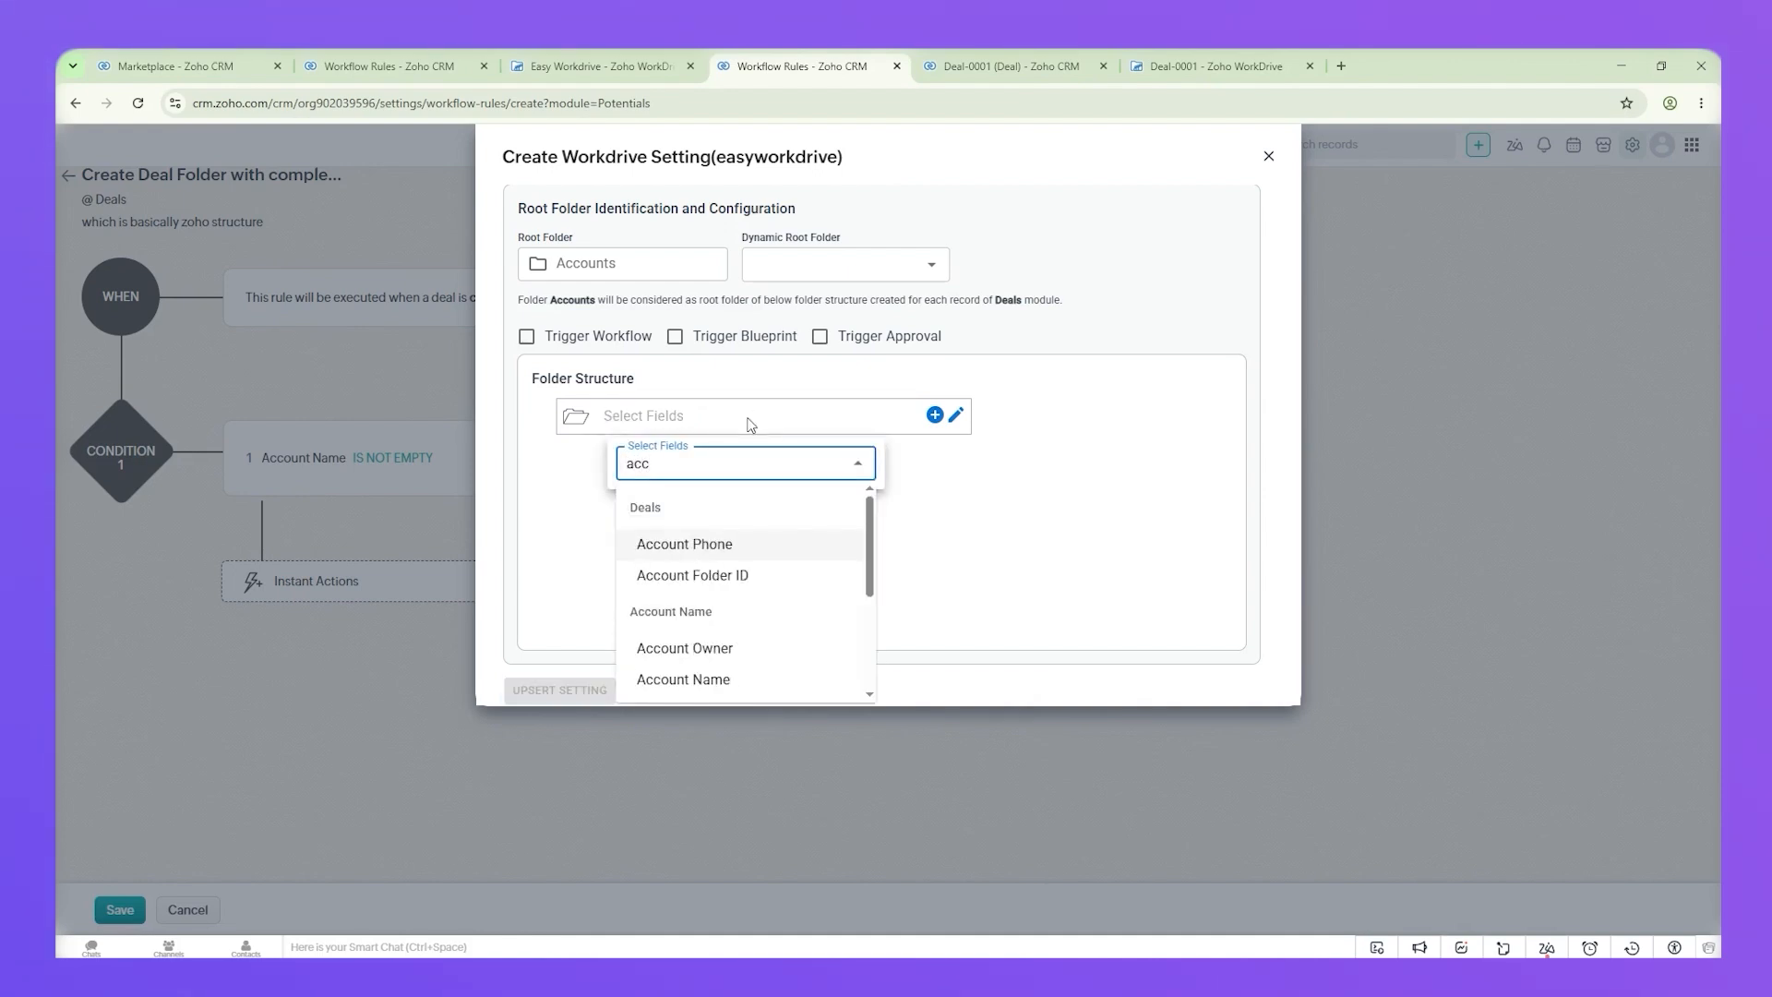
pyautogui.click(705, 683)
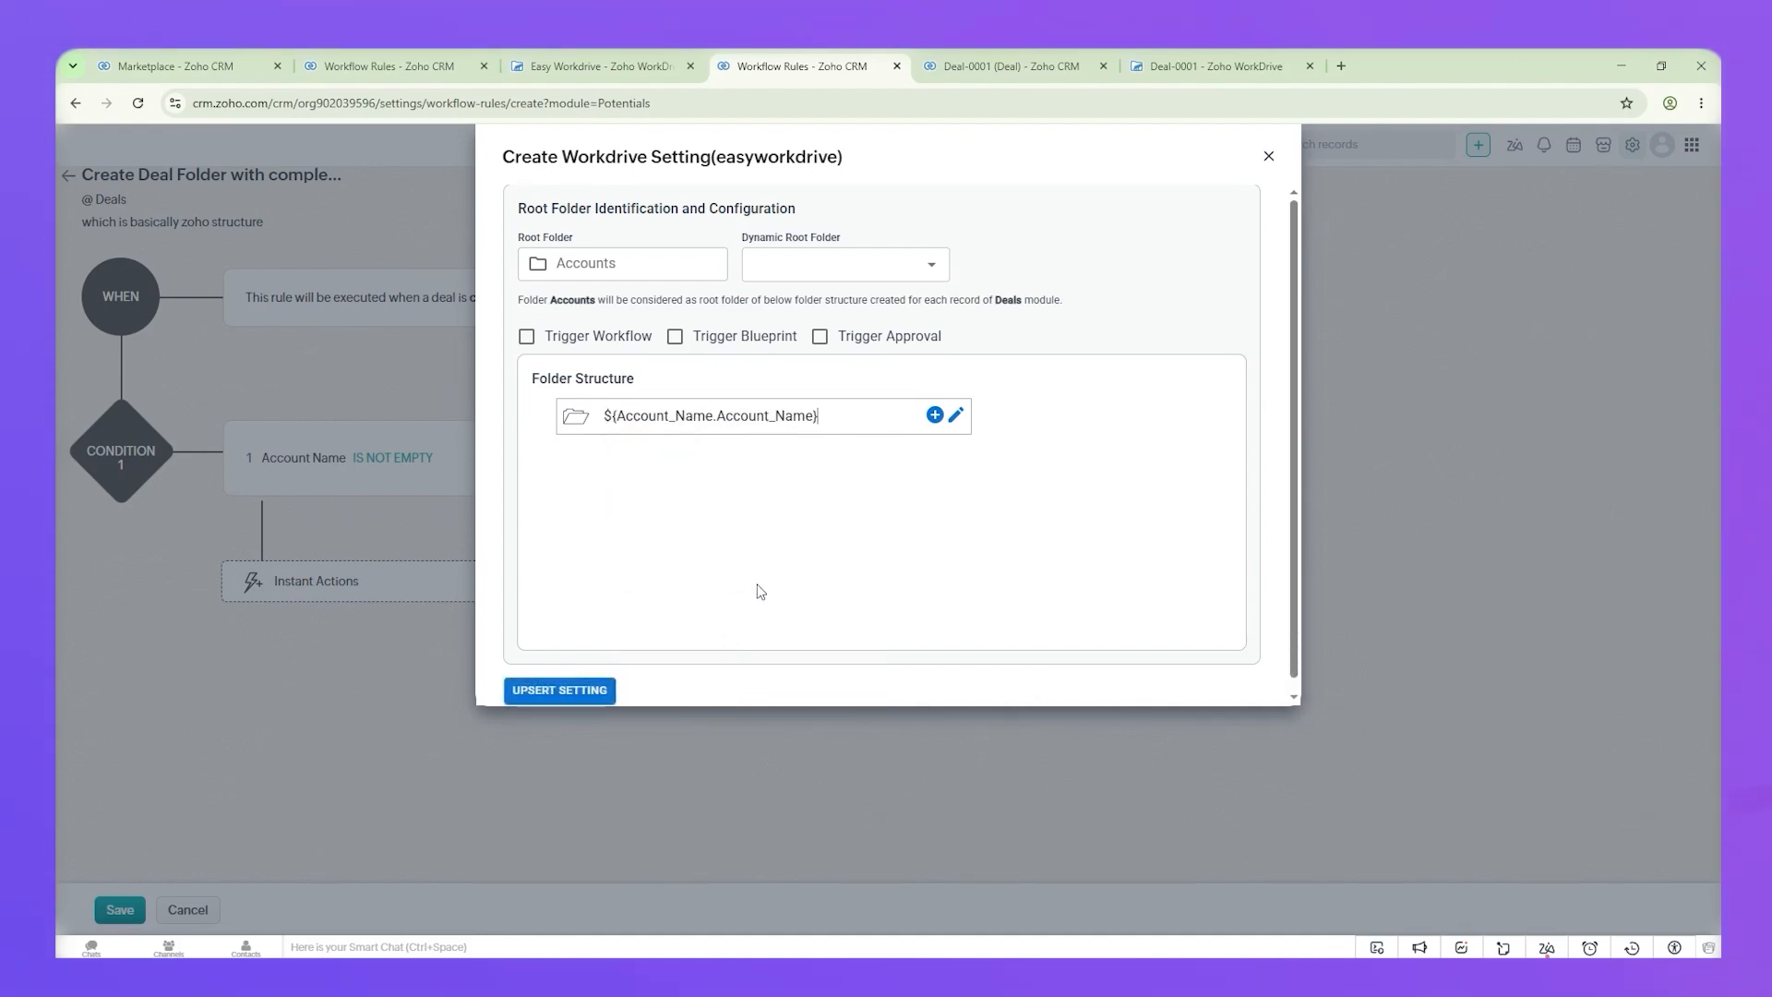
pyautogui.click(957, 418)
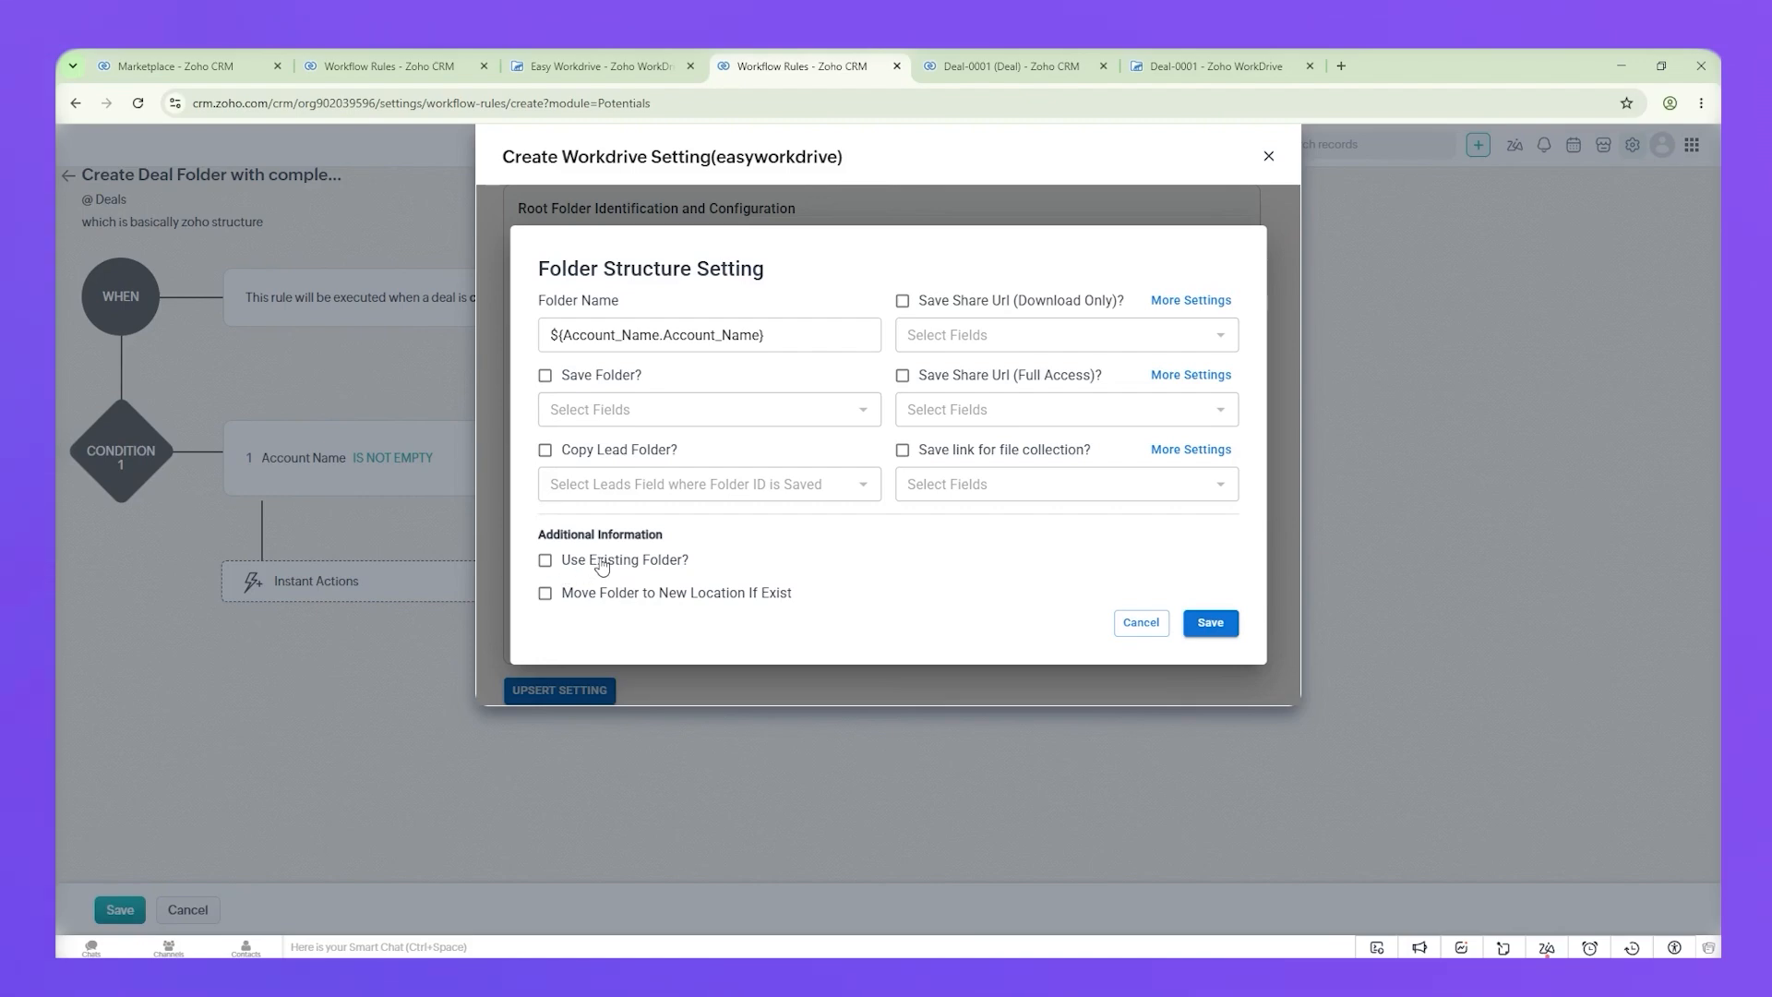
pyautogui.click(571, 565)
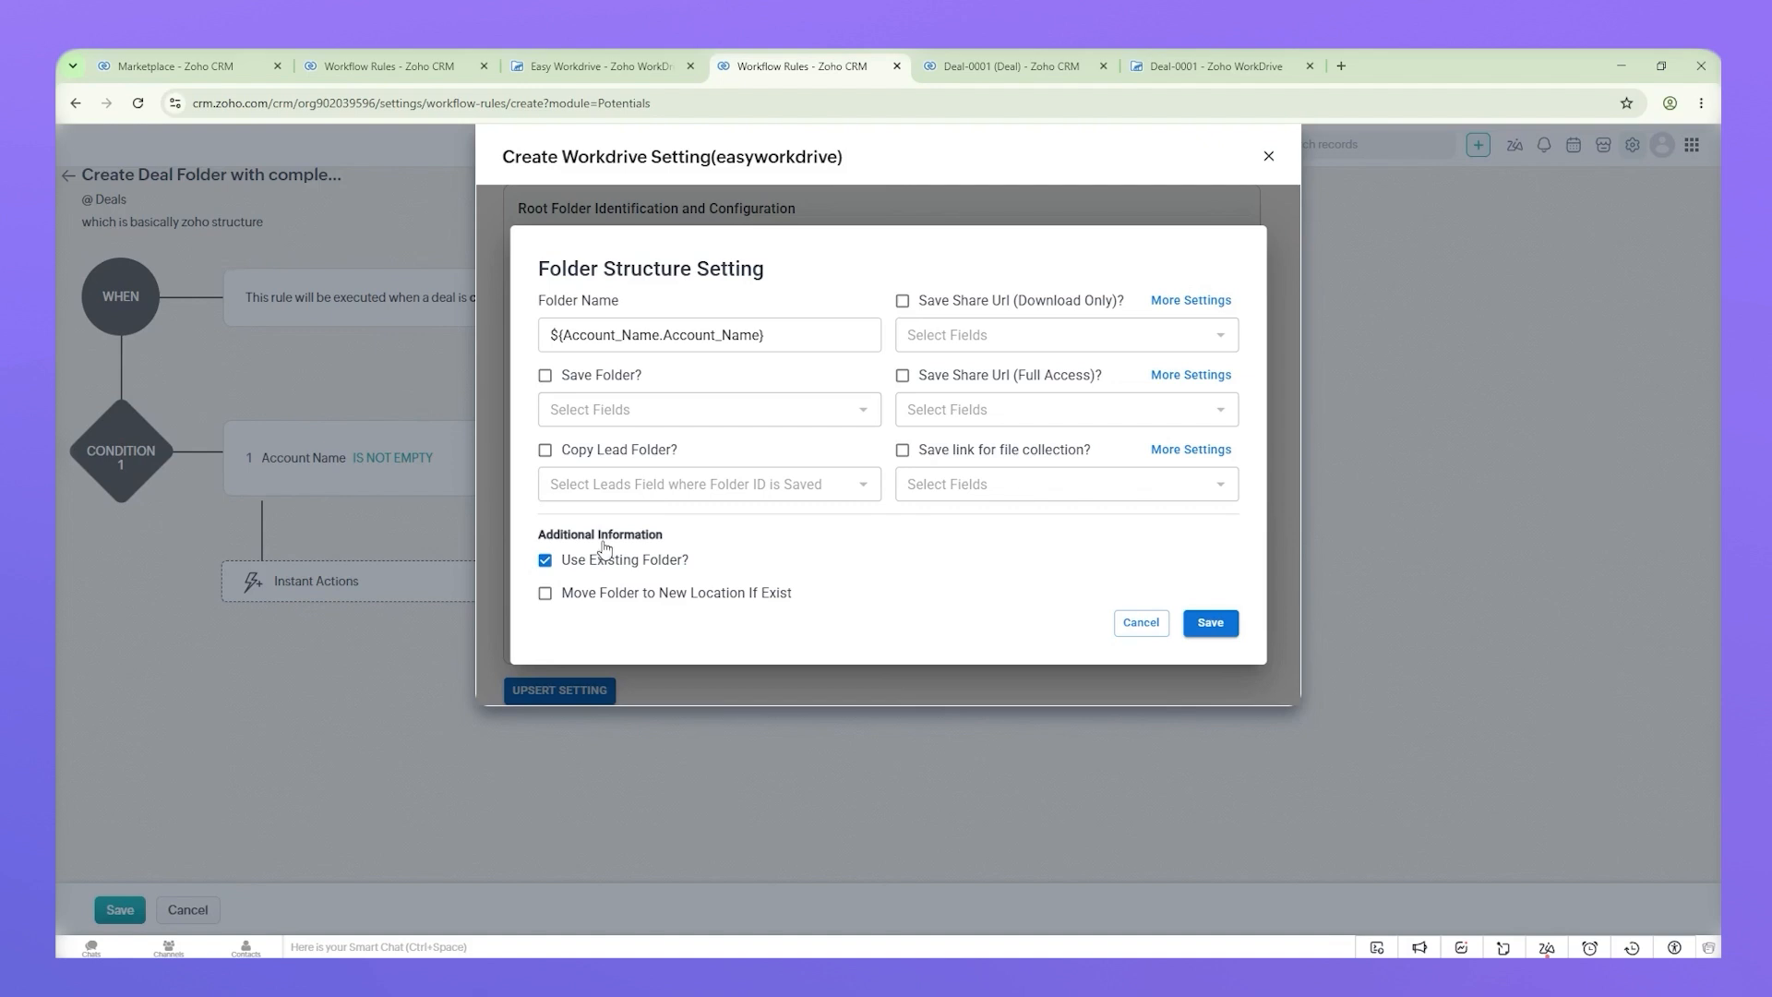
pyautogui.click(1213, 624)
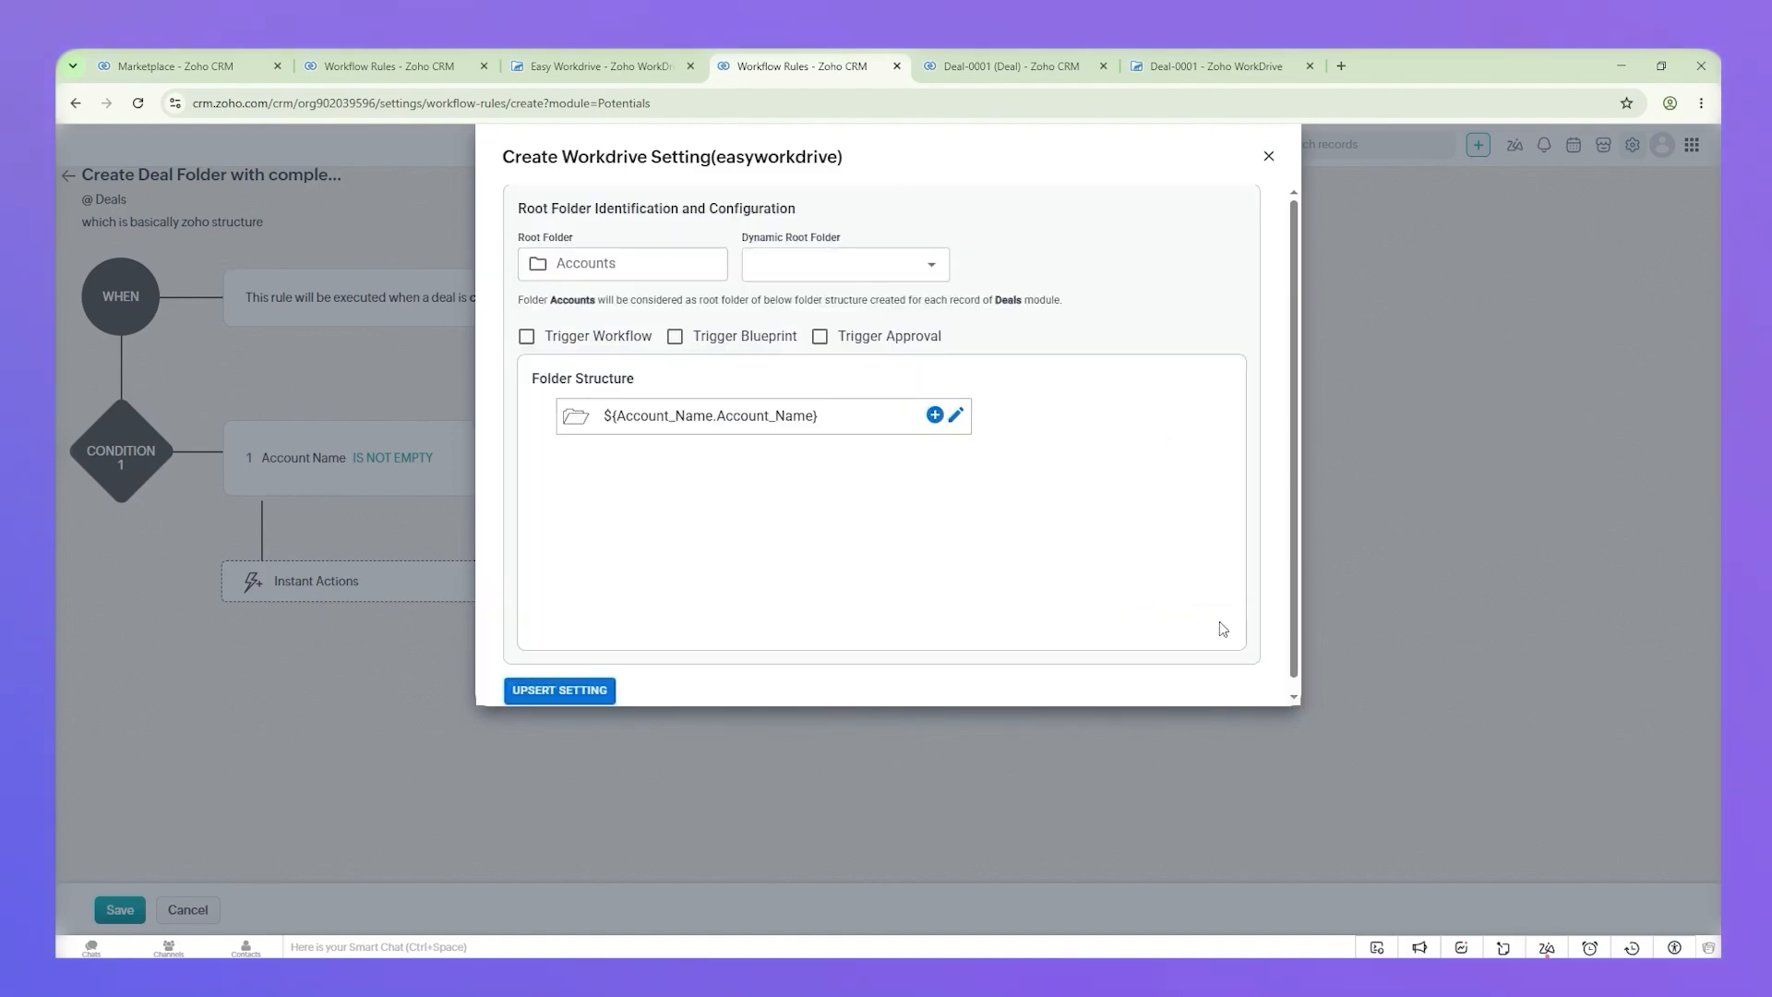
# Step: Check the diagram, and add an "Associated Deals" subfolder under the account folder with Use Existing Folder enabled
pyautogui.hotkey('alt', 'Tab')
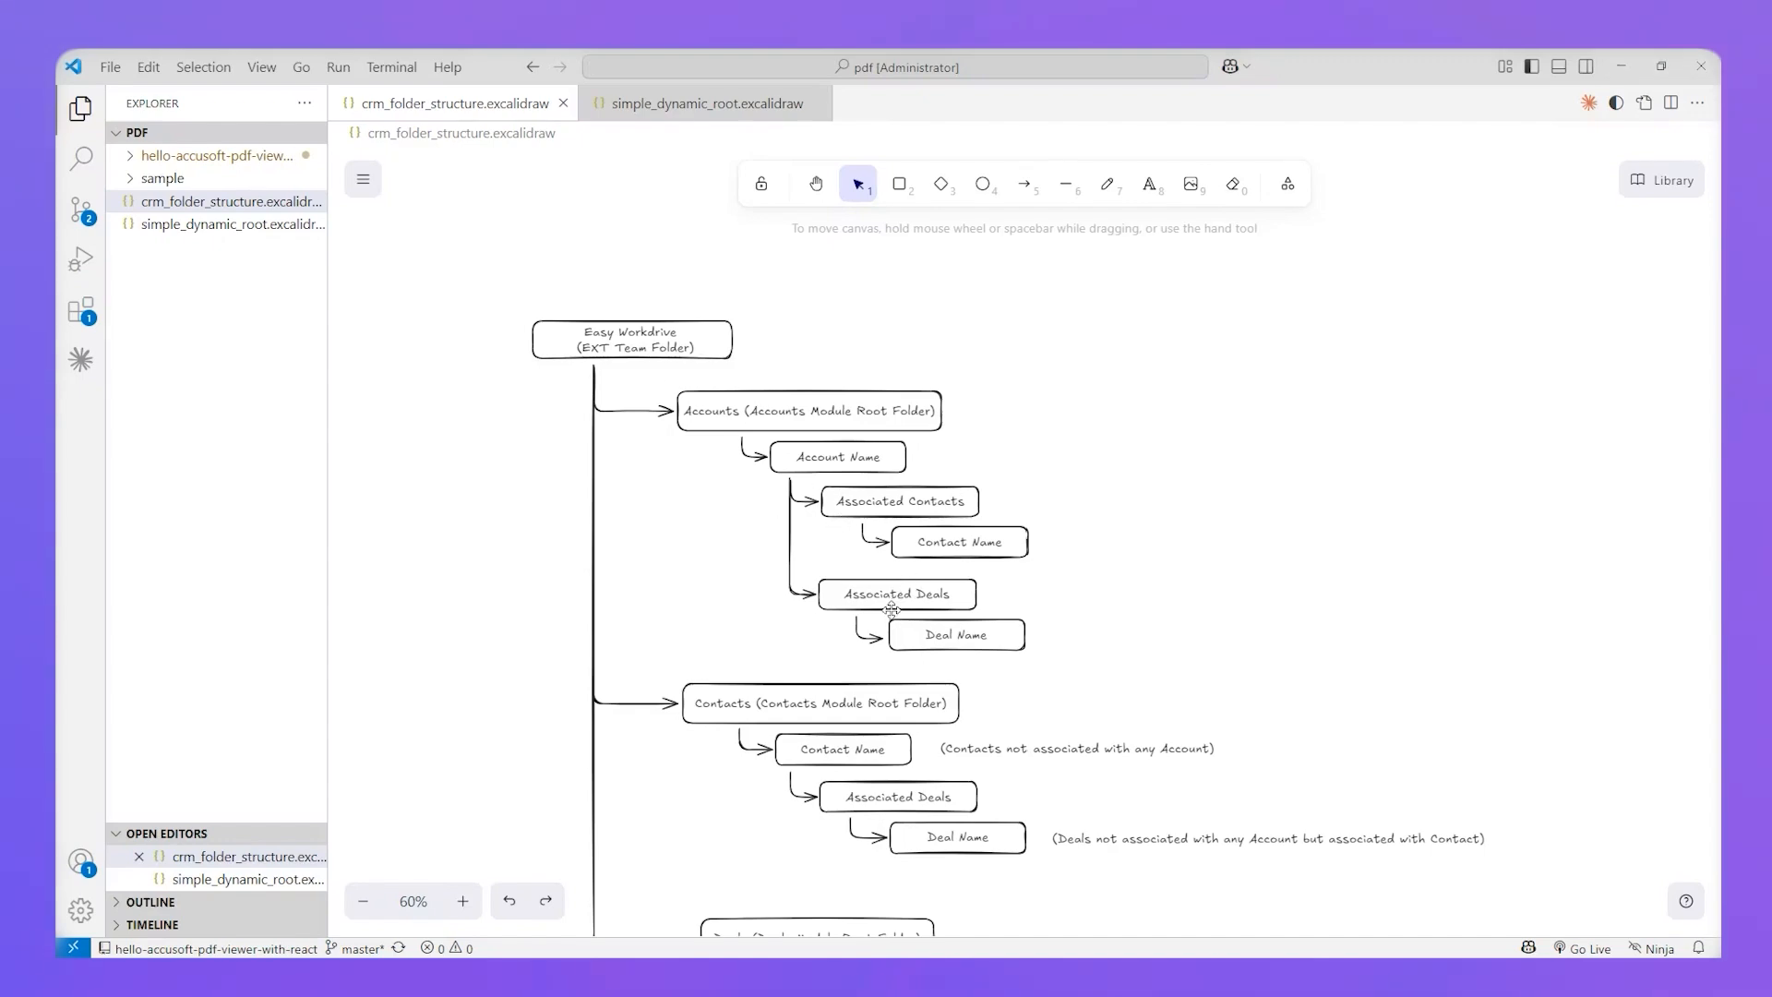
pyautogui.hotkey('alt', 'Tab')
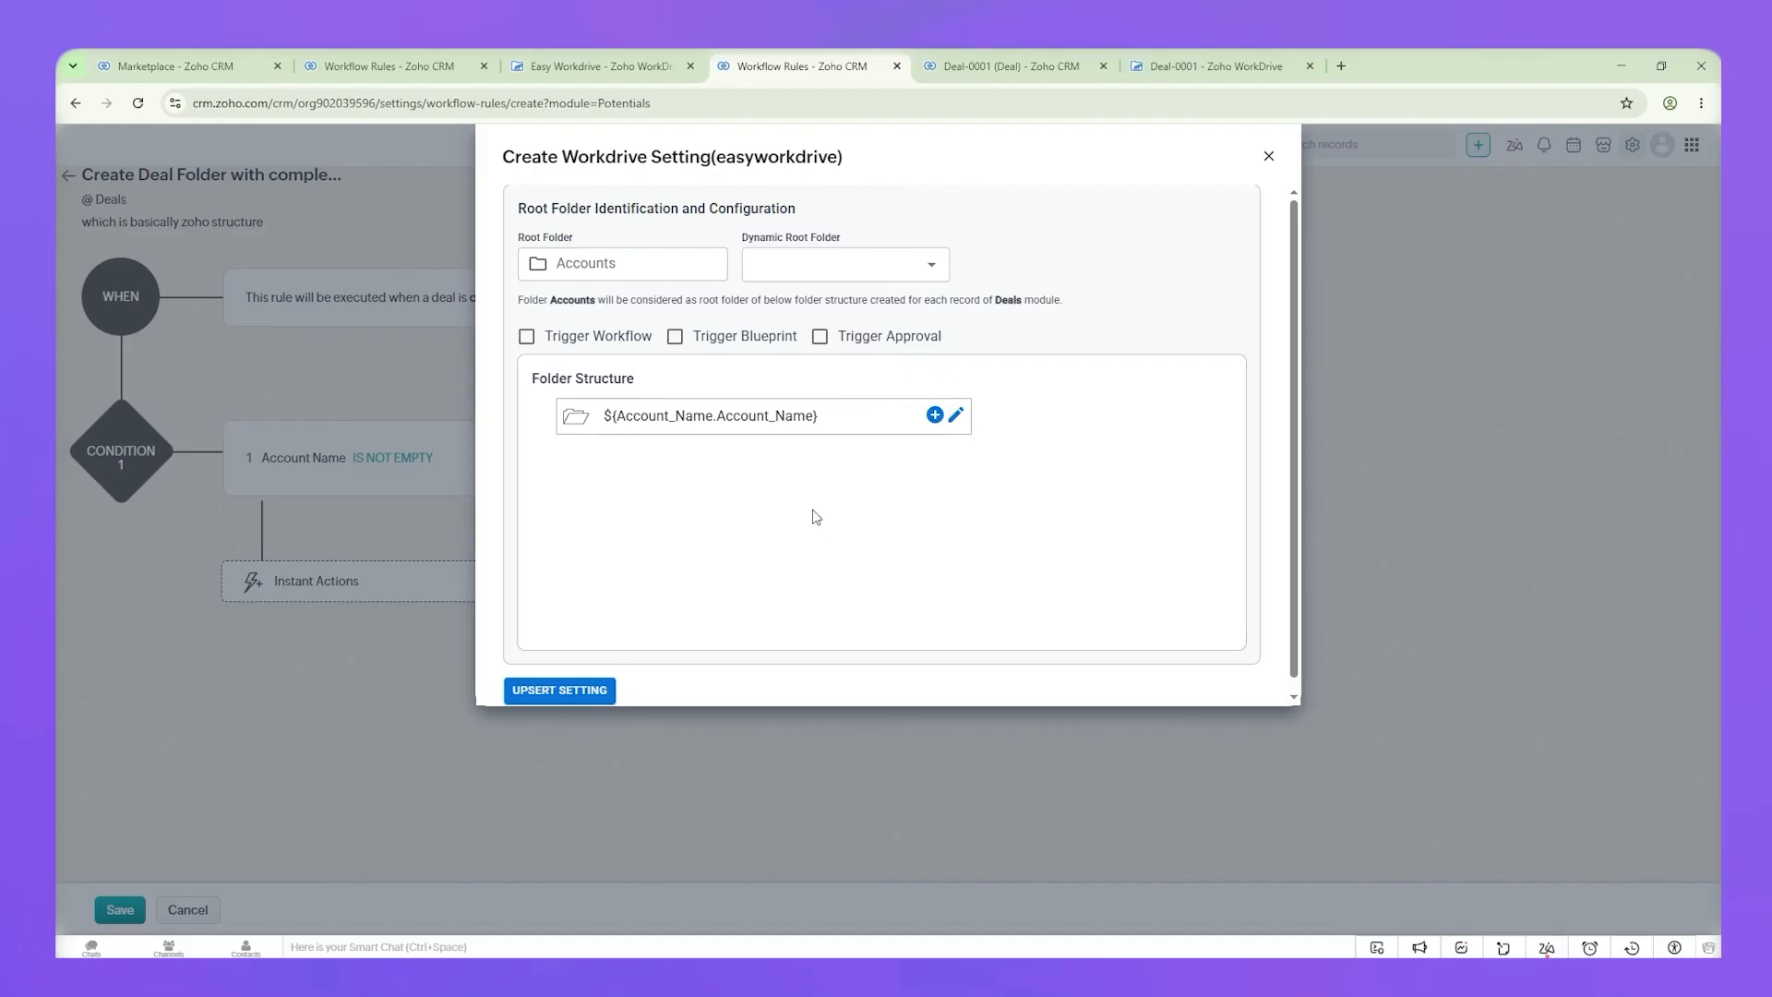
pyautogui.click(932, 635)
pyautogui.moveTo(640, 335); pyautogui.dragTo(467, 340)
pyautogui.press('BackSpace')
pyautogui.write('Associ')
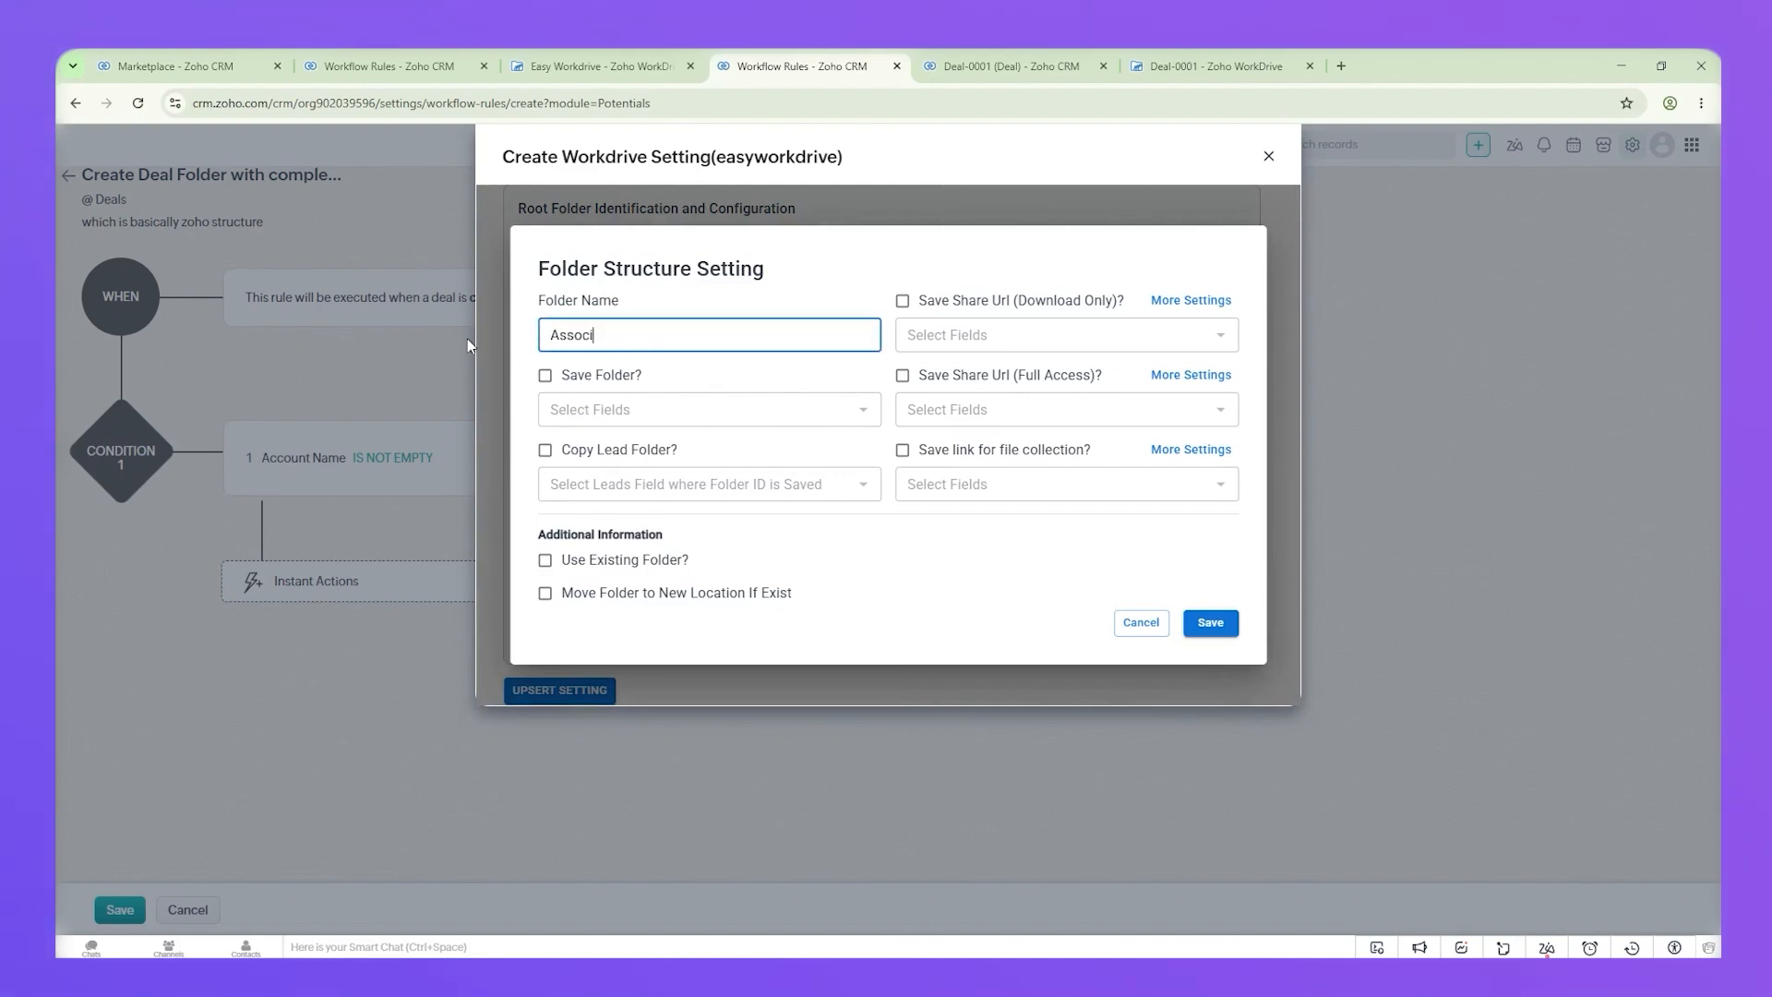
pyautogui.write('ated Deals')
pyautogui.click(633, 565)
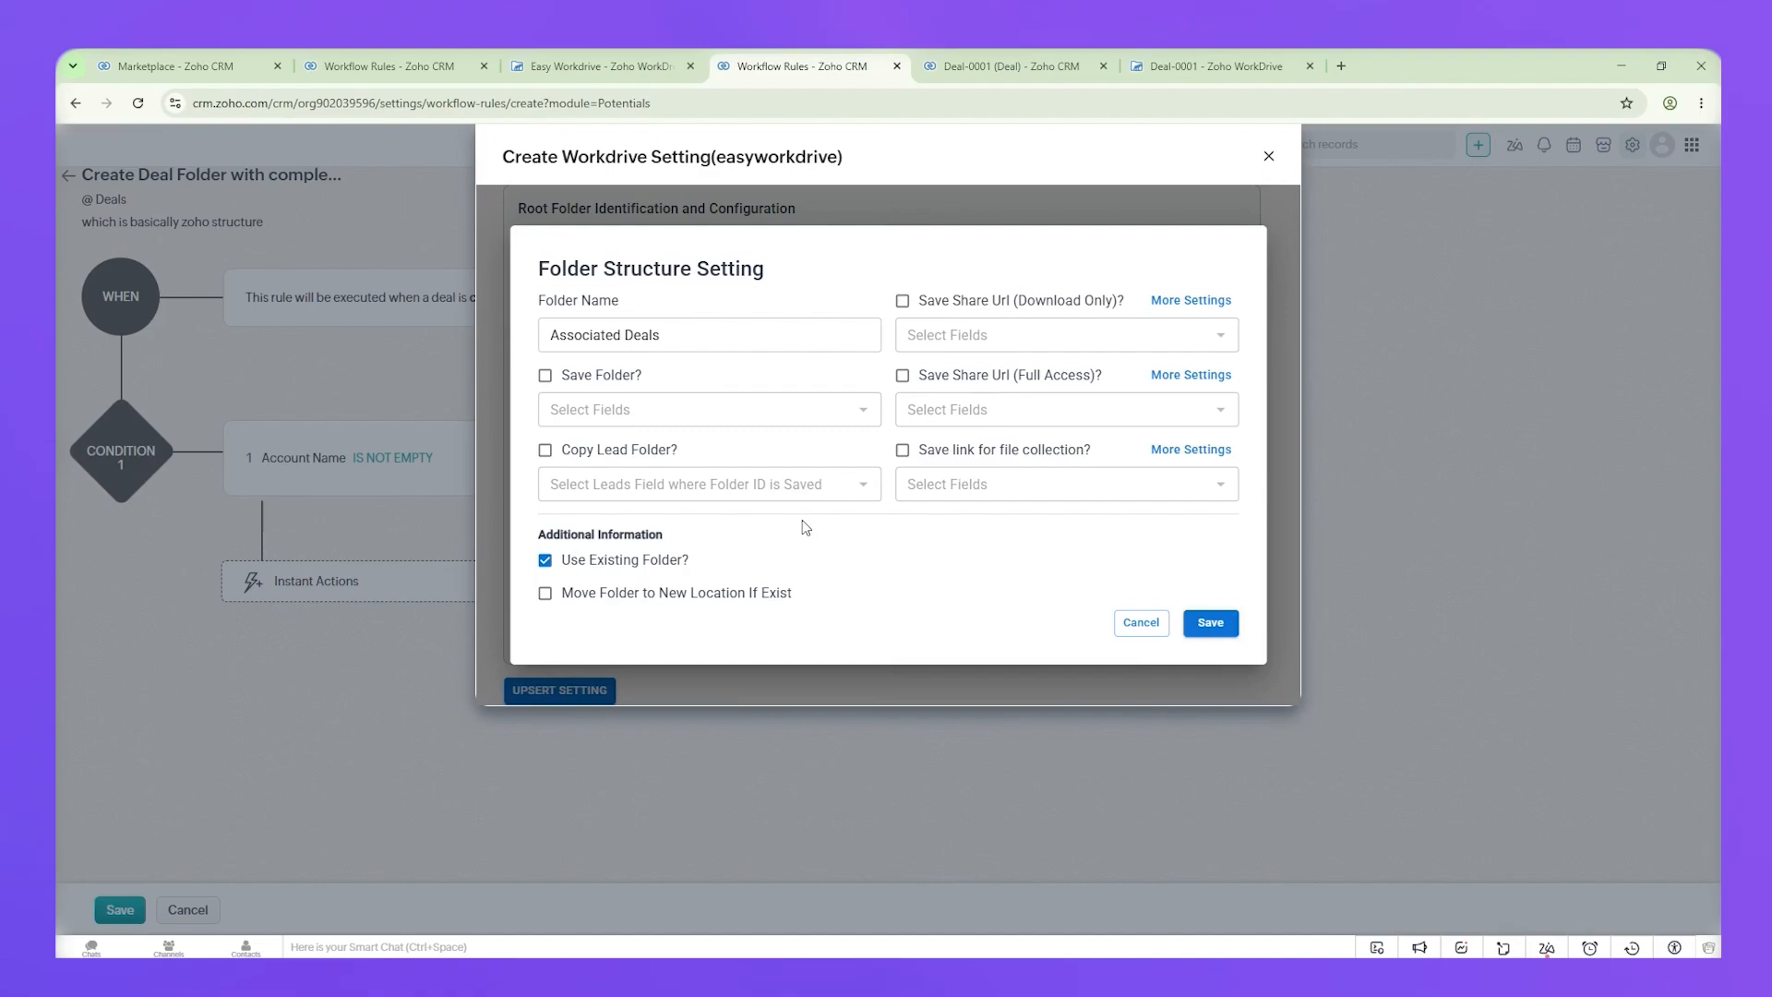
pyautogui.click(1210, 623)
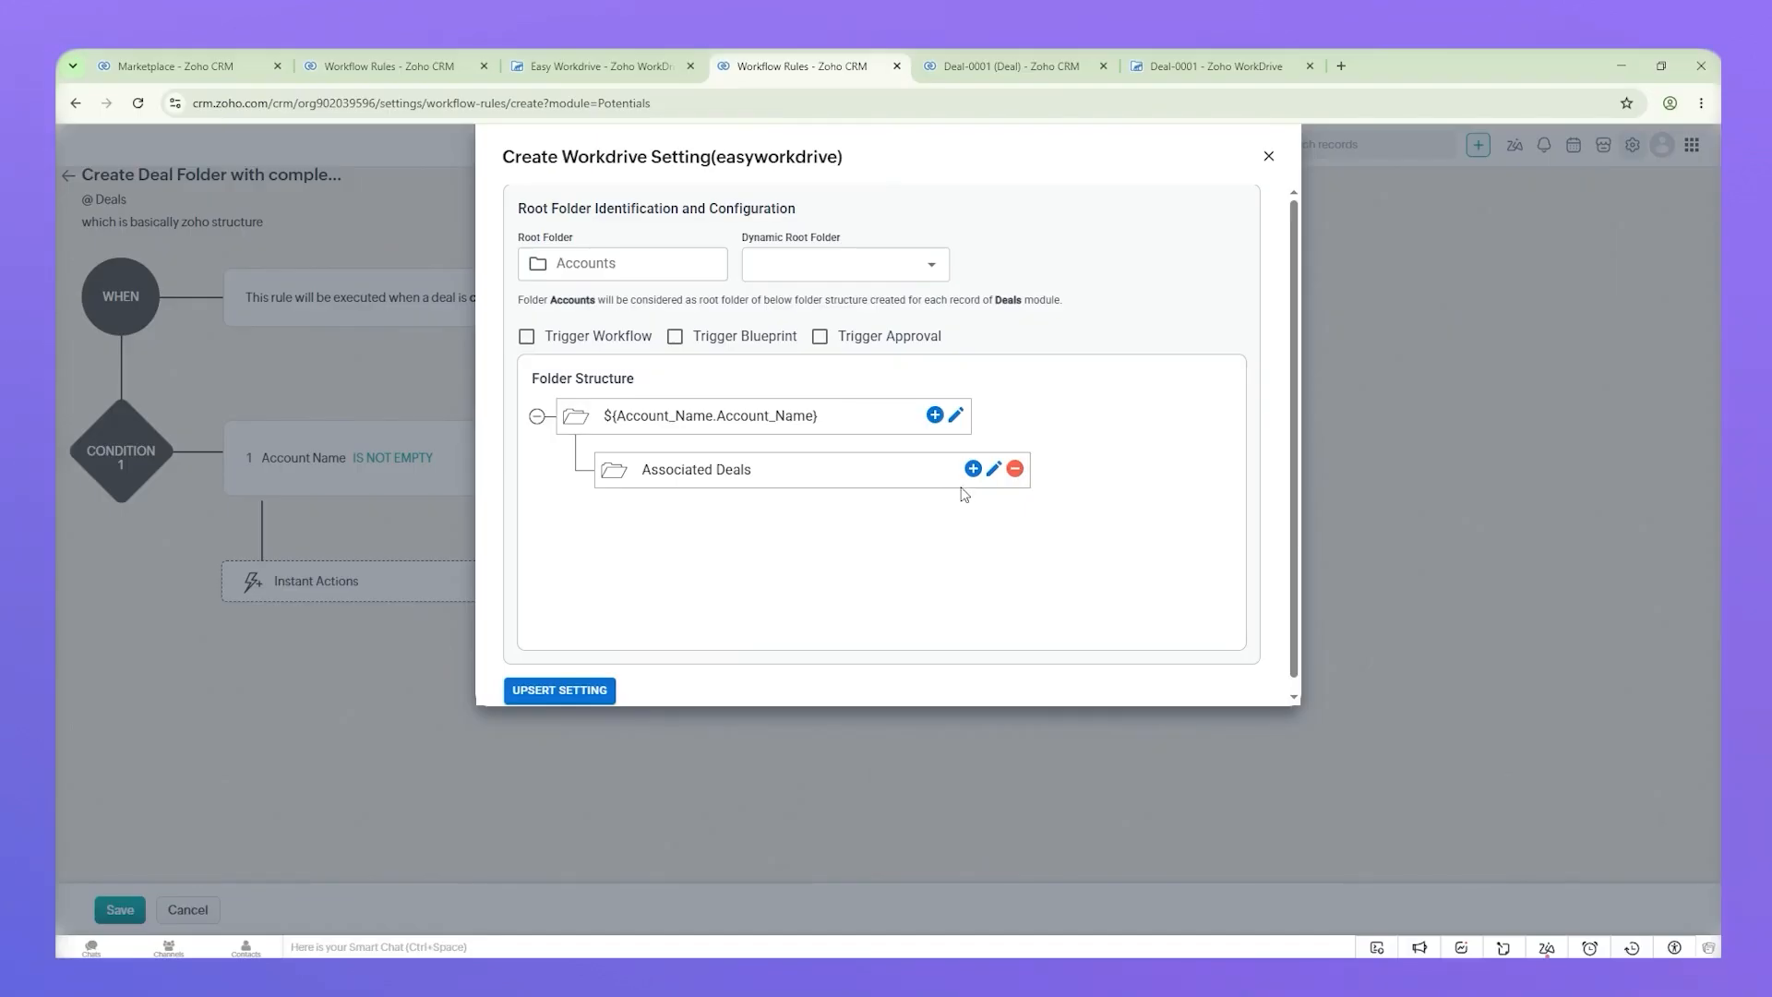
# Step: Add a ${Deal_Name} subfolder under Associated Deals and save its folder to the Workdrive Folder ID (EXT) field
pyautogui.click(973, 469)
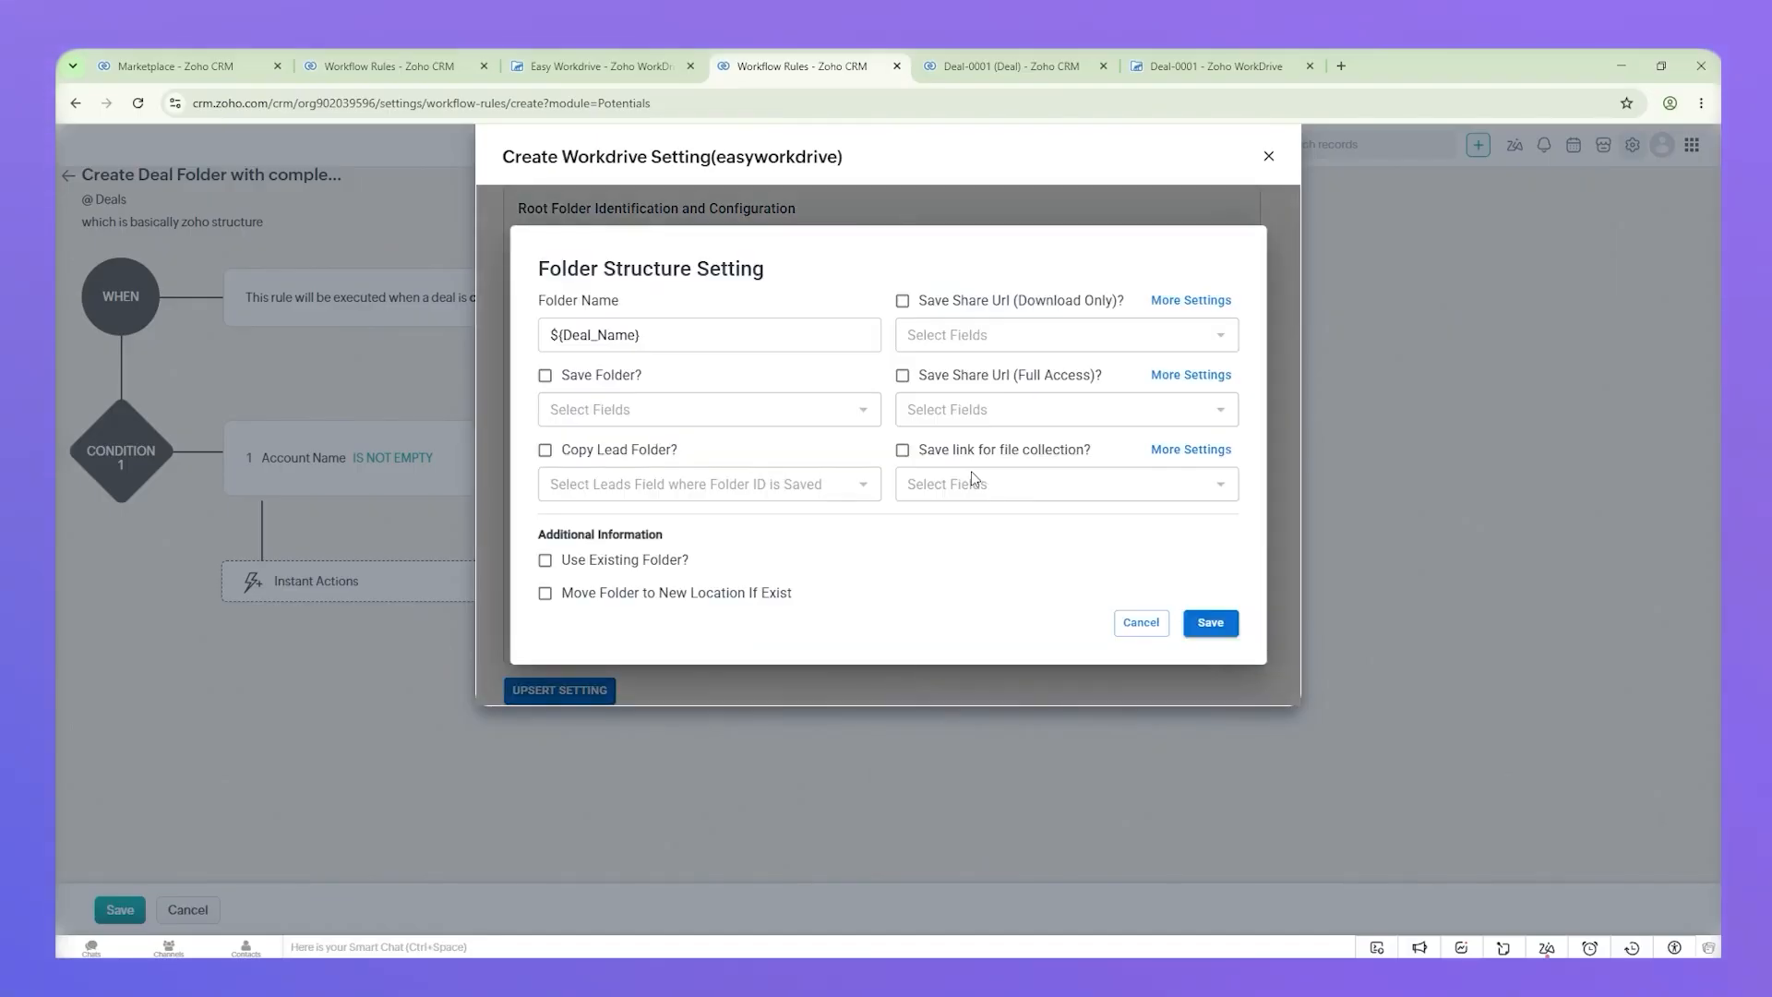
pyautogui.click(590, 379)
pyautogui.click(585, 414)
pyautogui.write('wor')
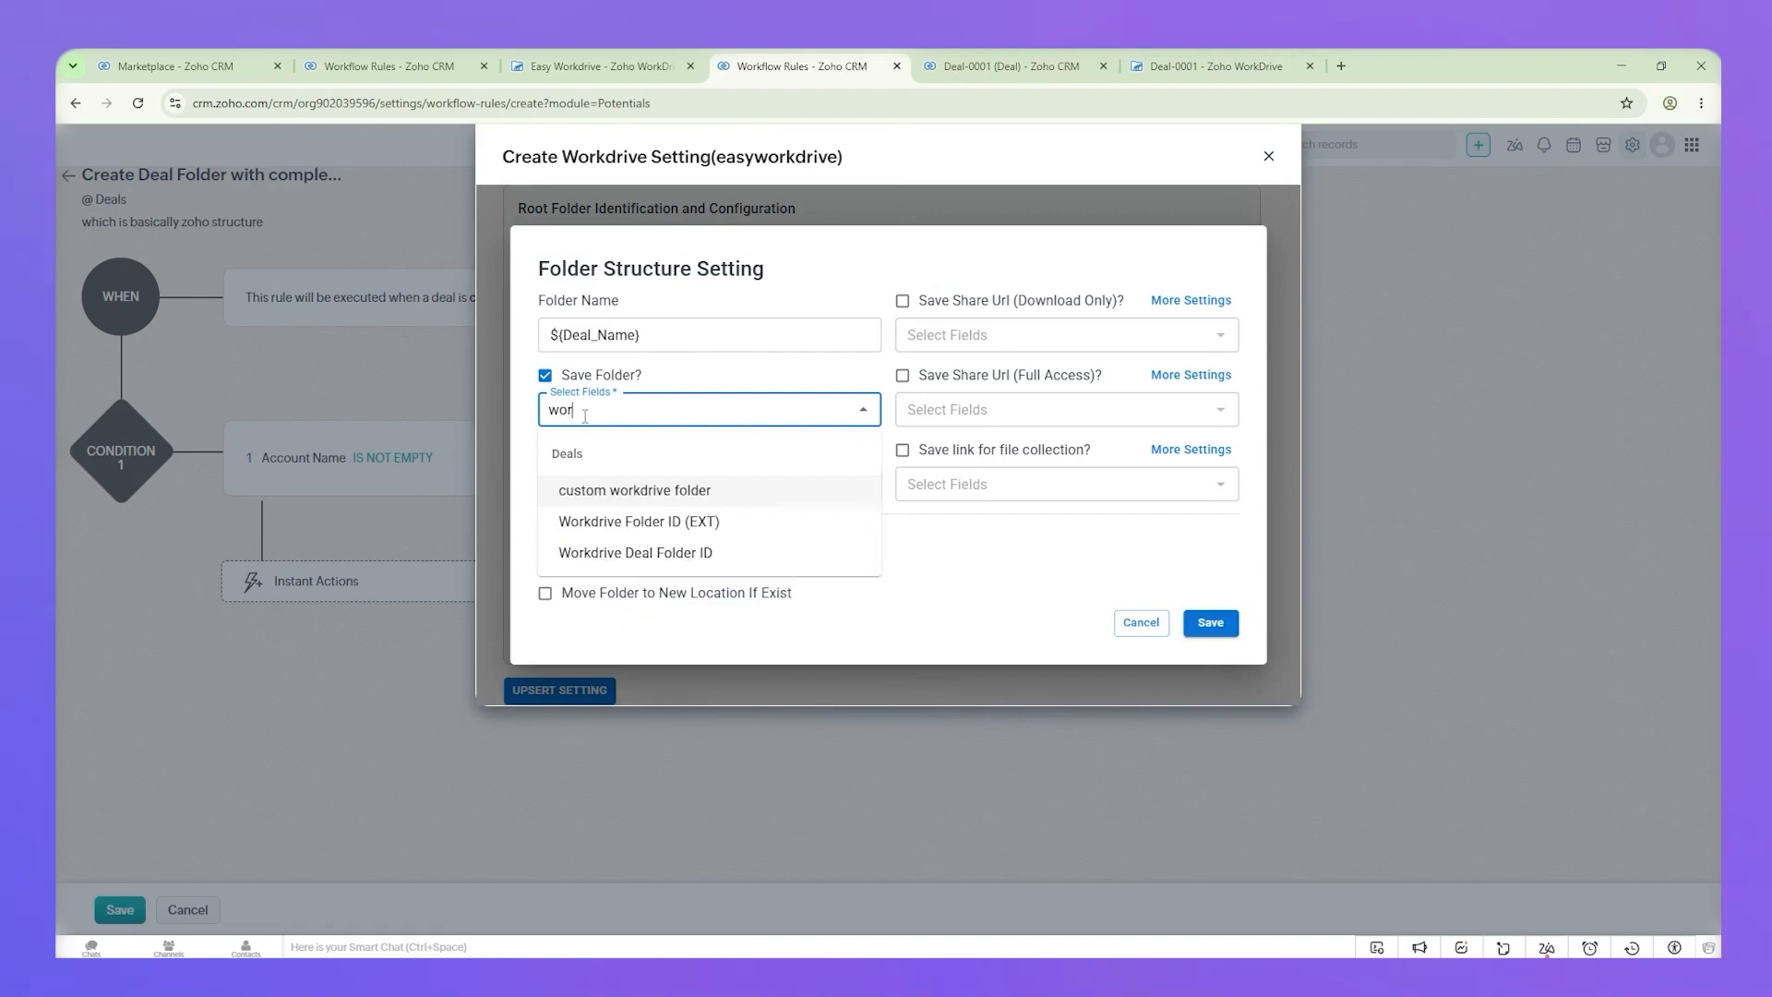
pyautogui.click(639, 523)
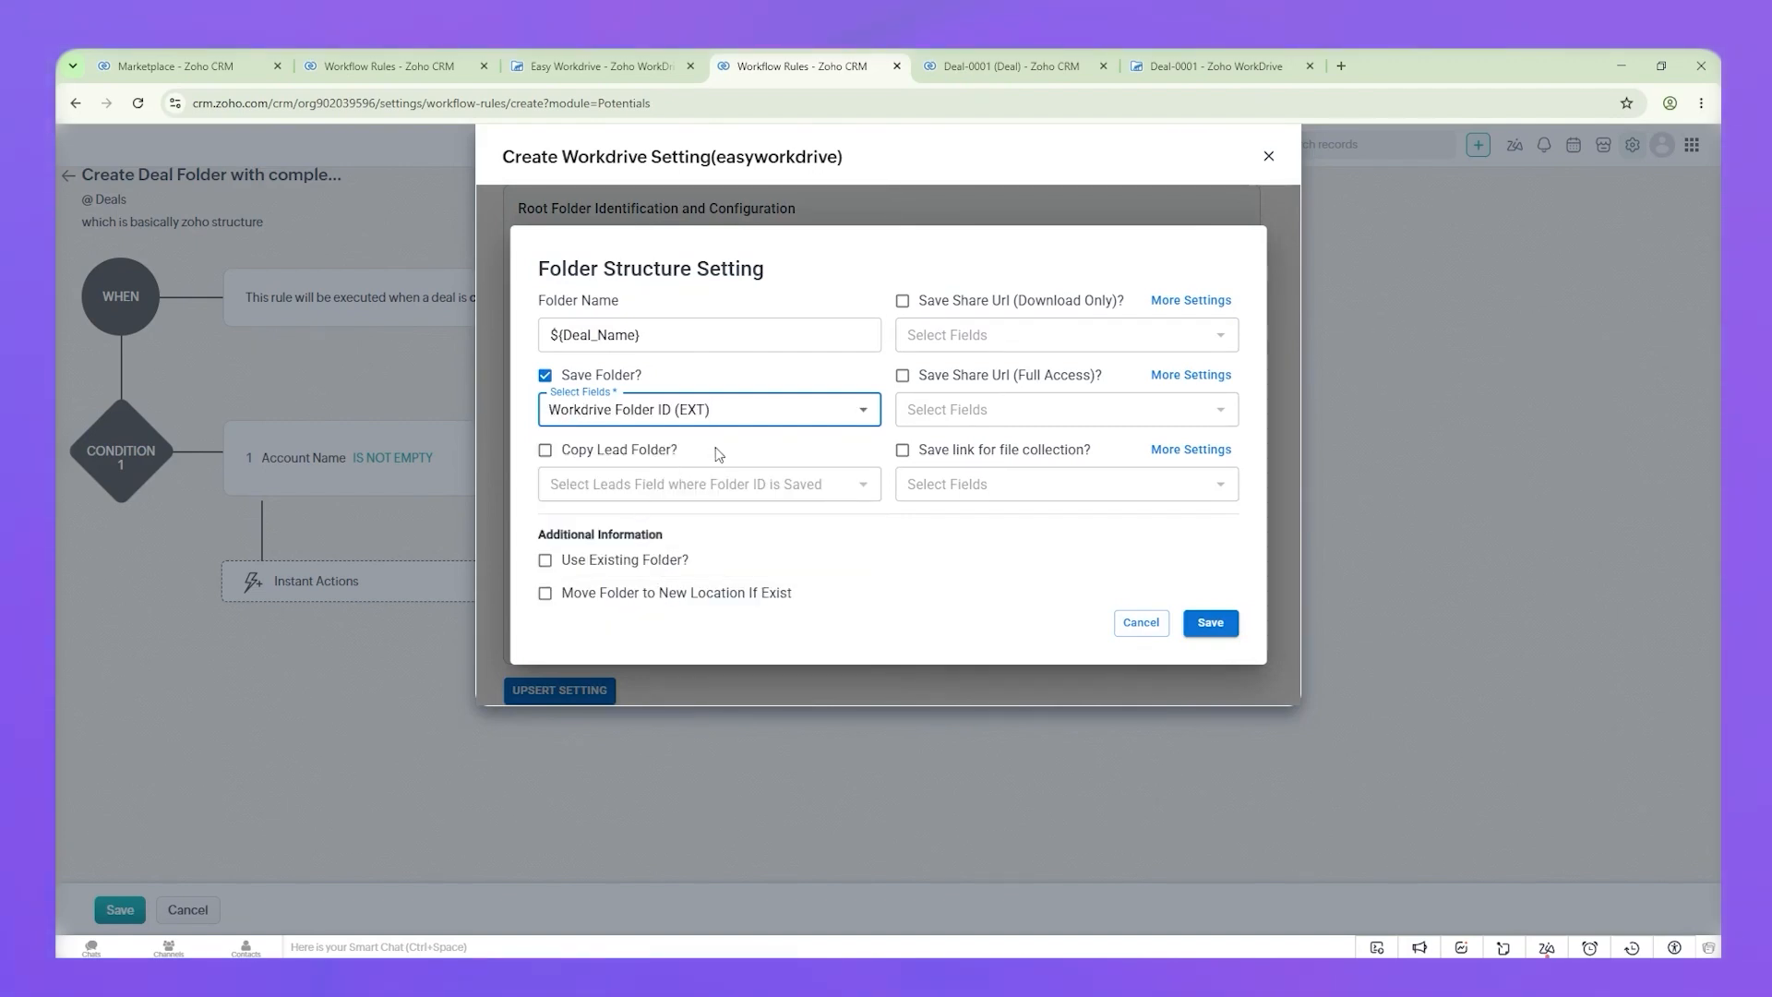
pyautogui.click(1212, 625)
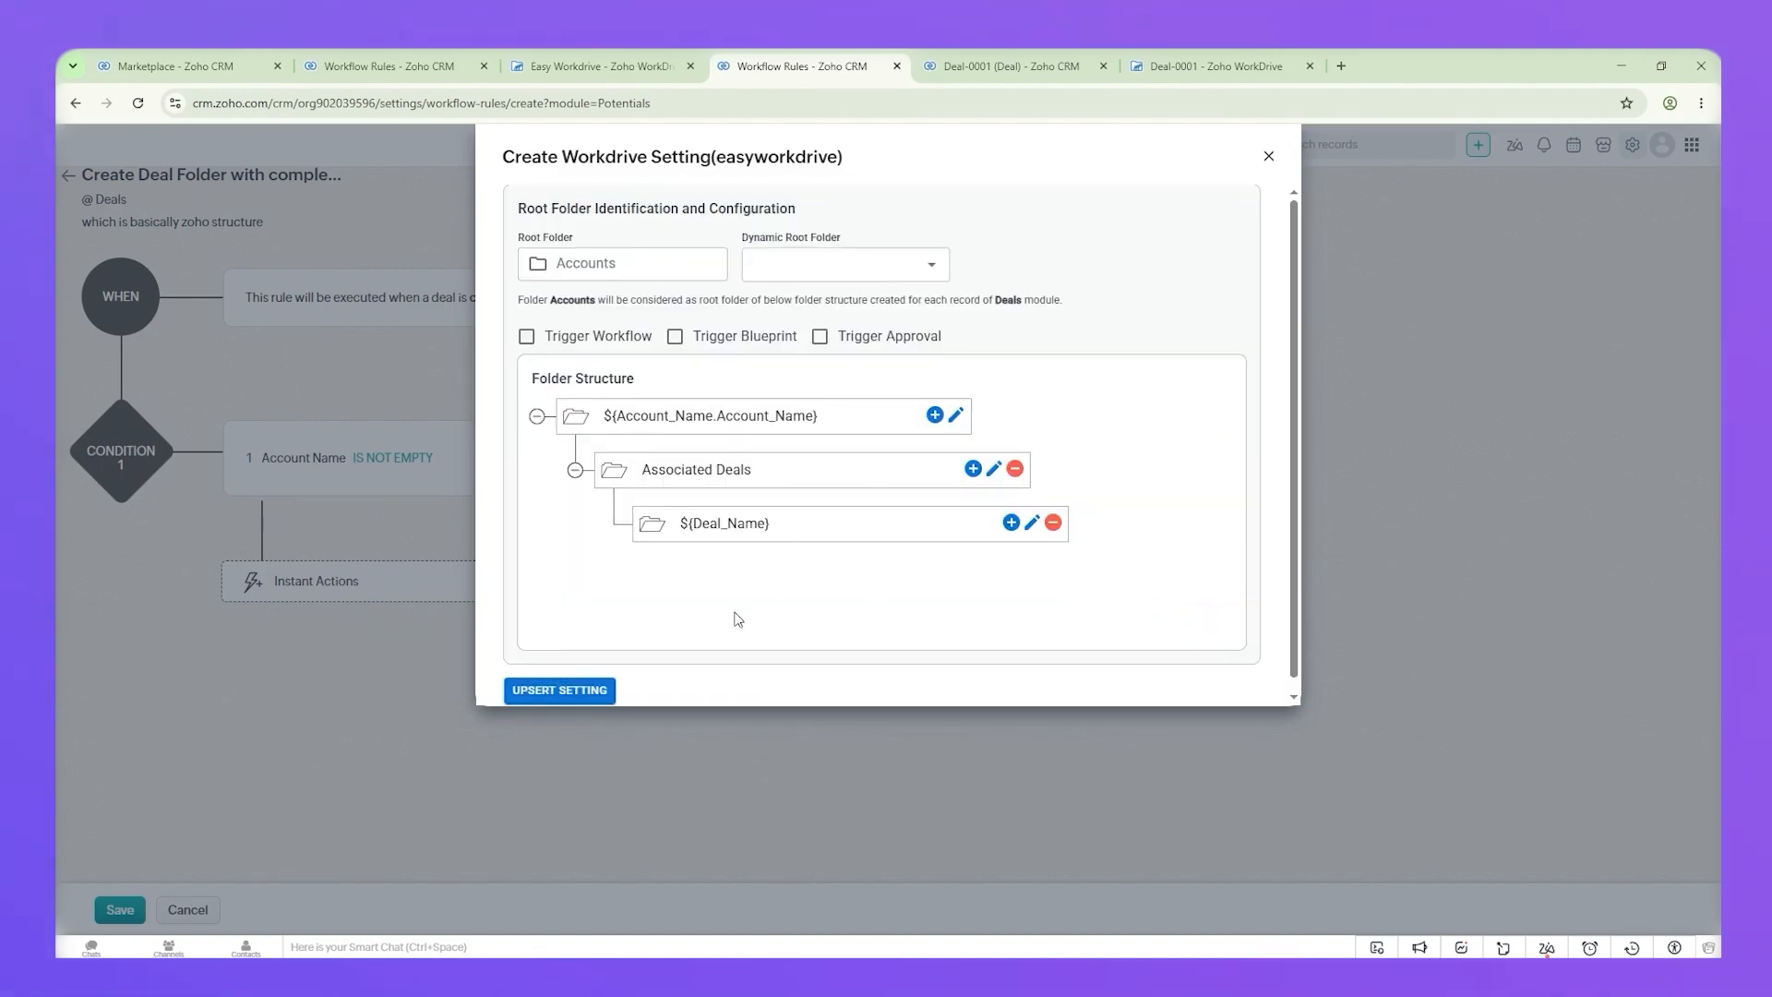
# Step: Upsert the folder setting, then save and associate it under the name "create folder when account is available"
pyautogui.click(568, 694)
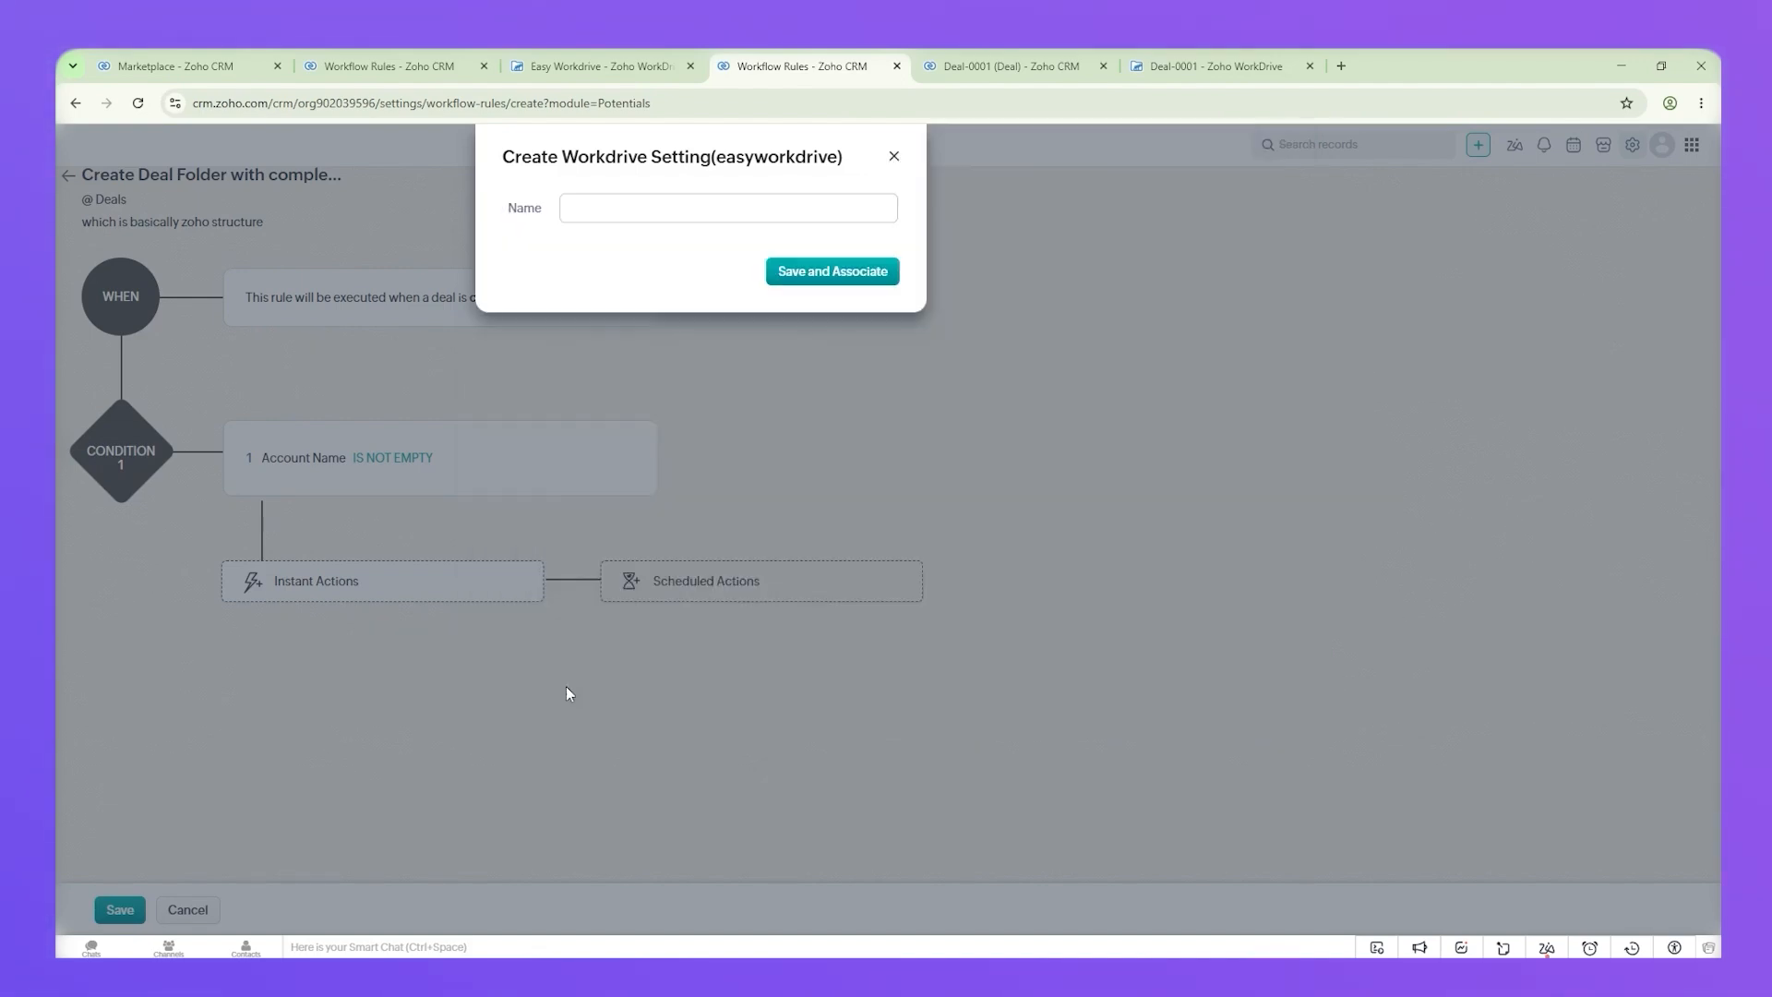
pyautogui.click(733, 212)
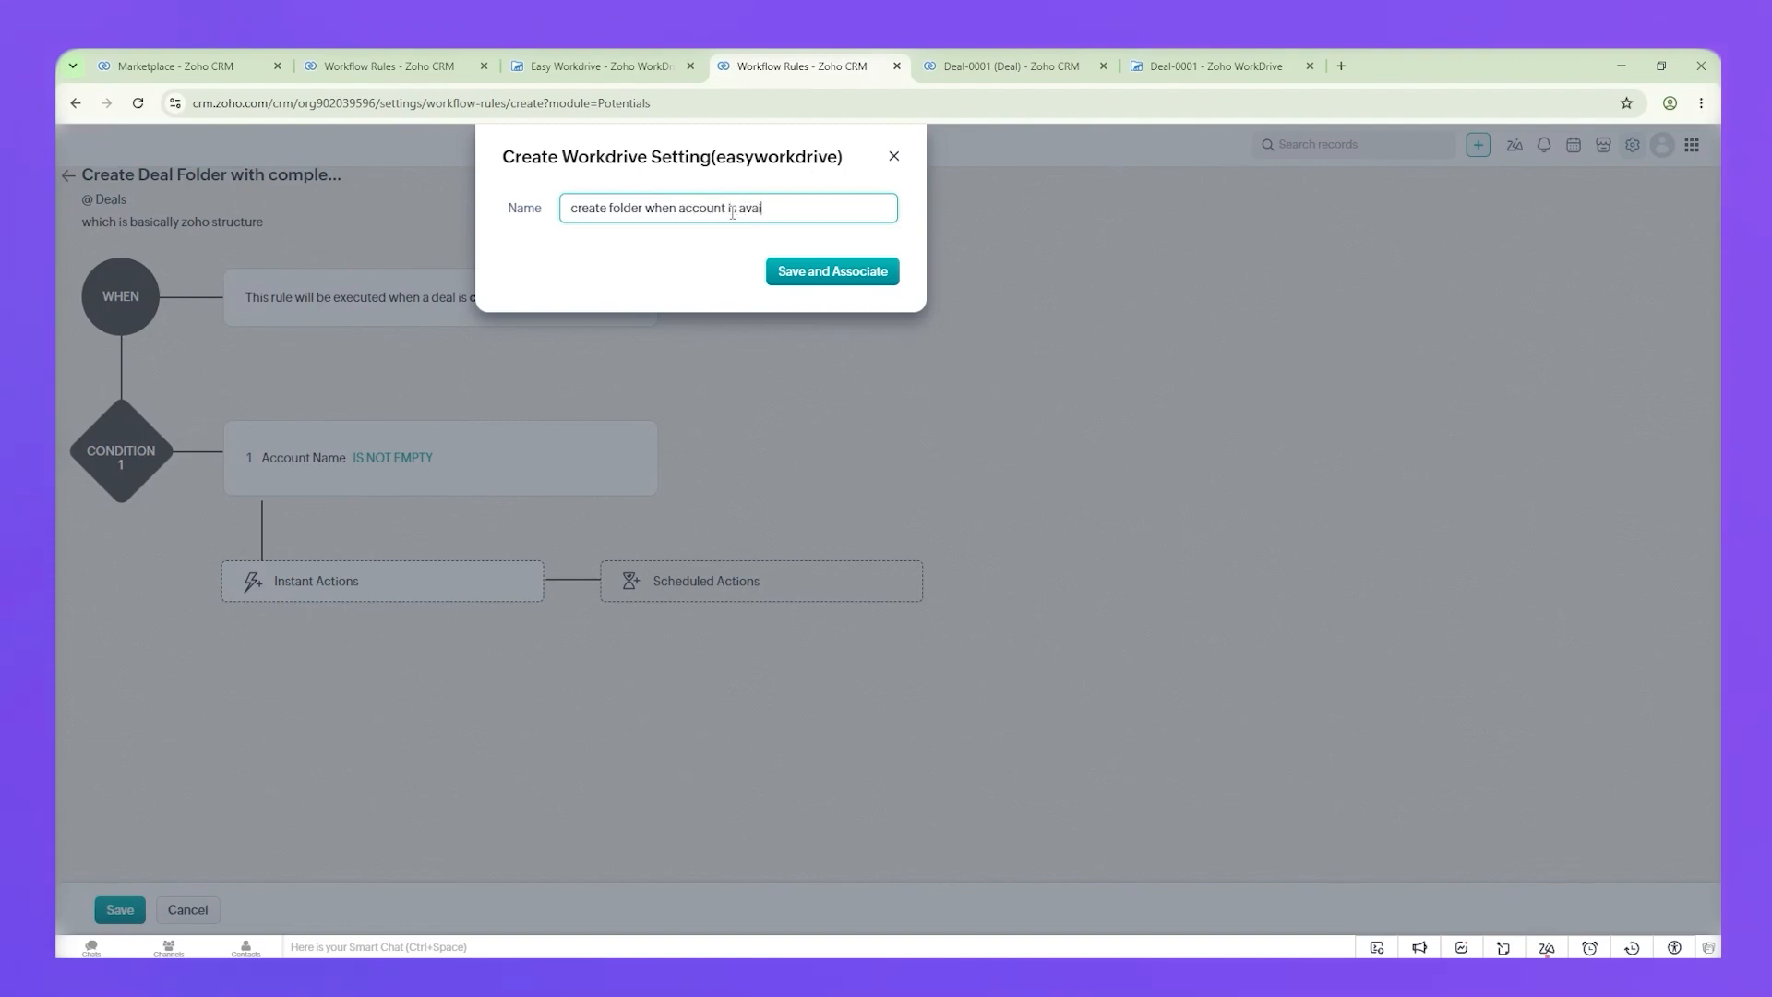
pyautogui.write('ble')
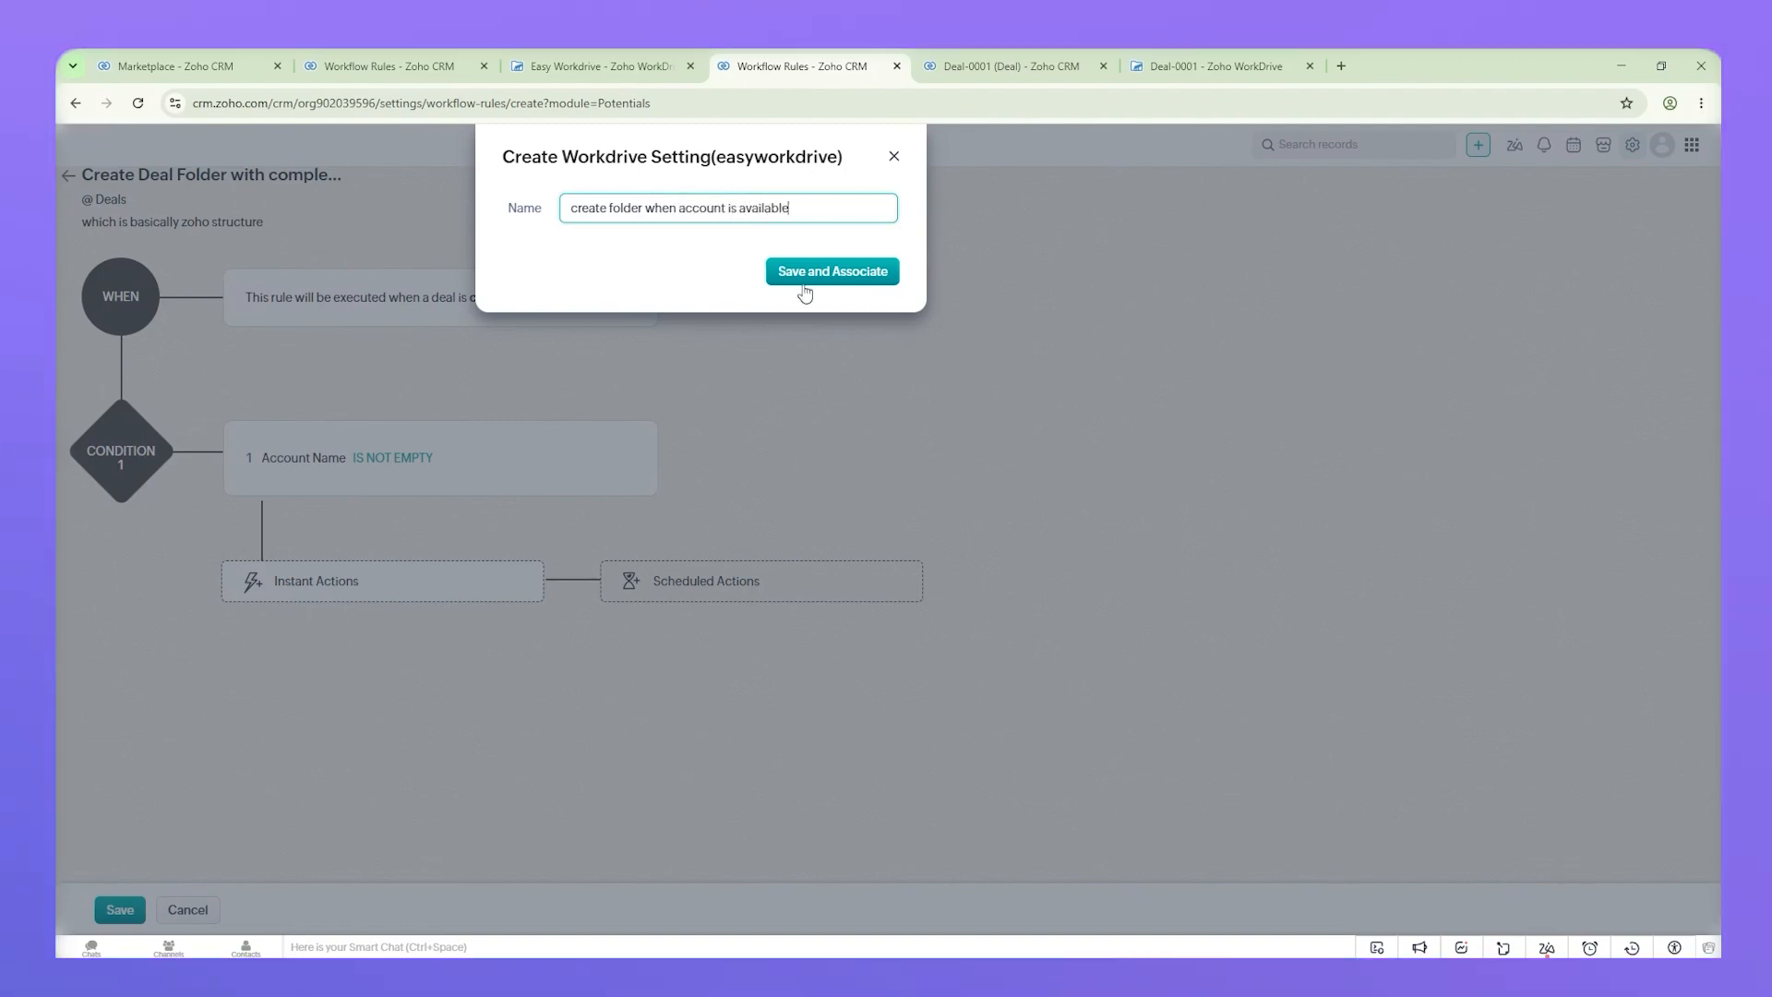
pyautogui.click(853, 273)
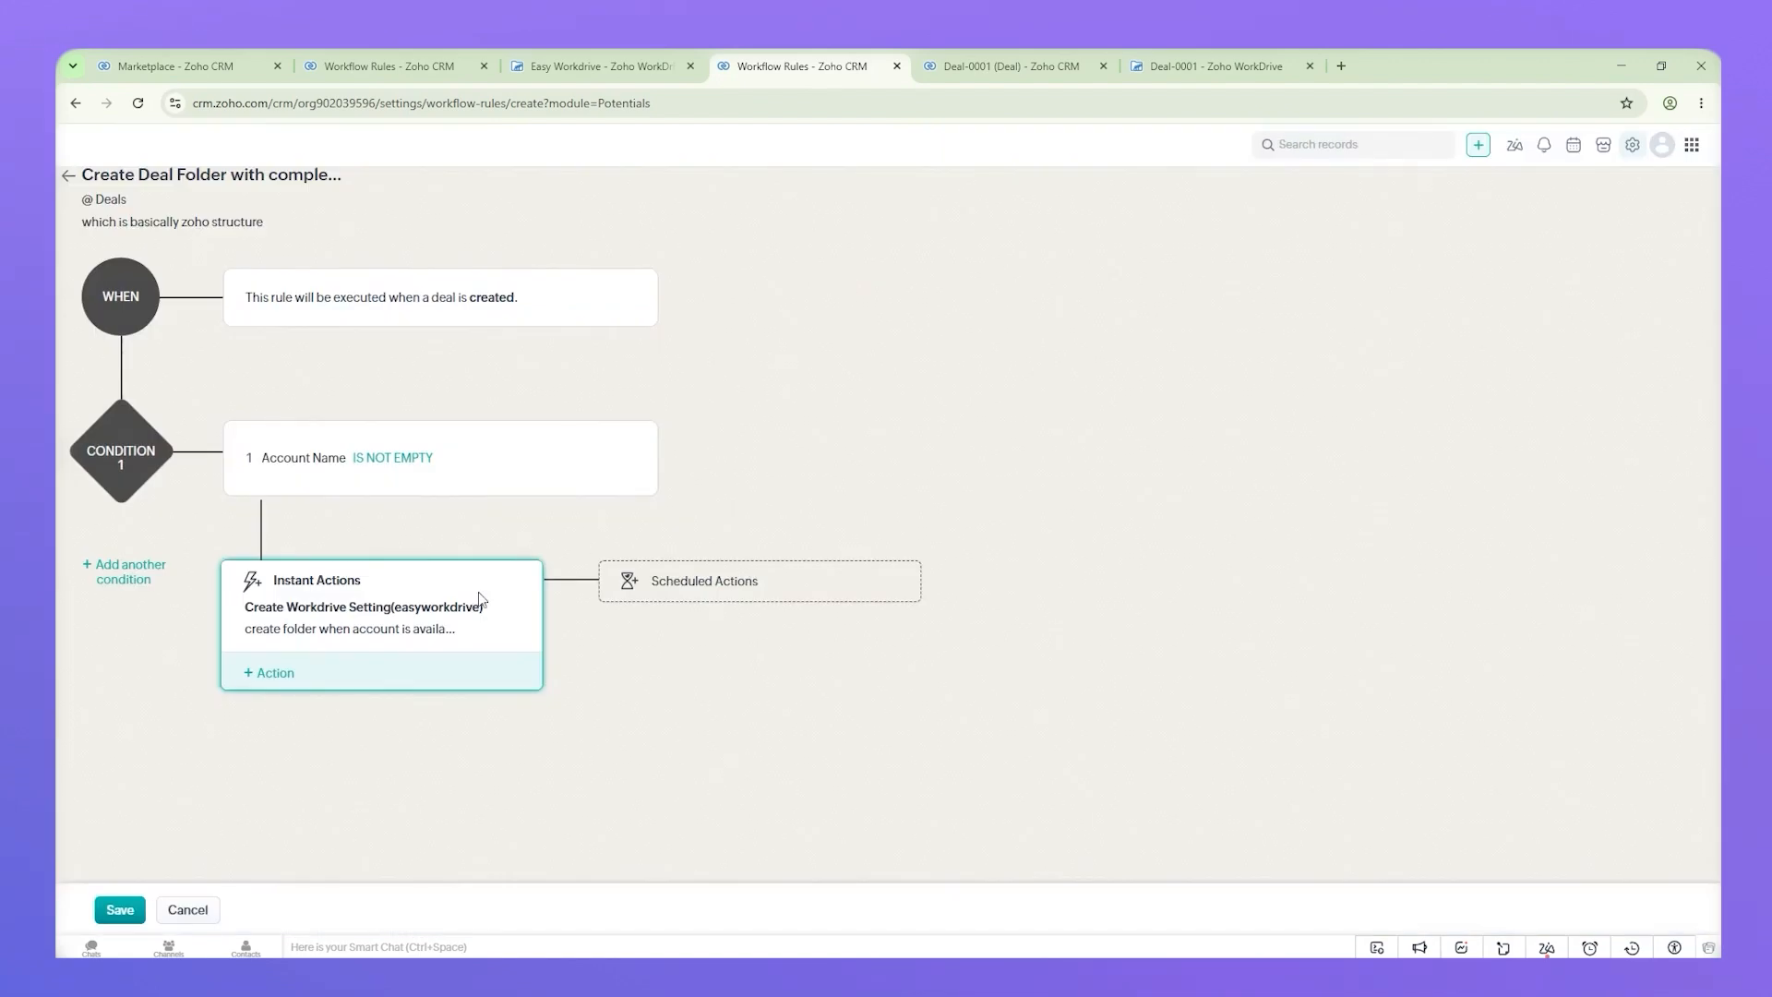
# Step: Add a second condition to the rule for deals whose Contact Name is not empty
pyautogui.click(126, 574)
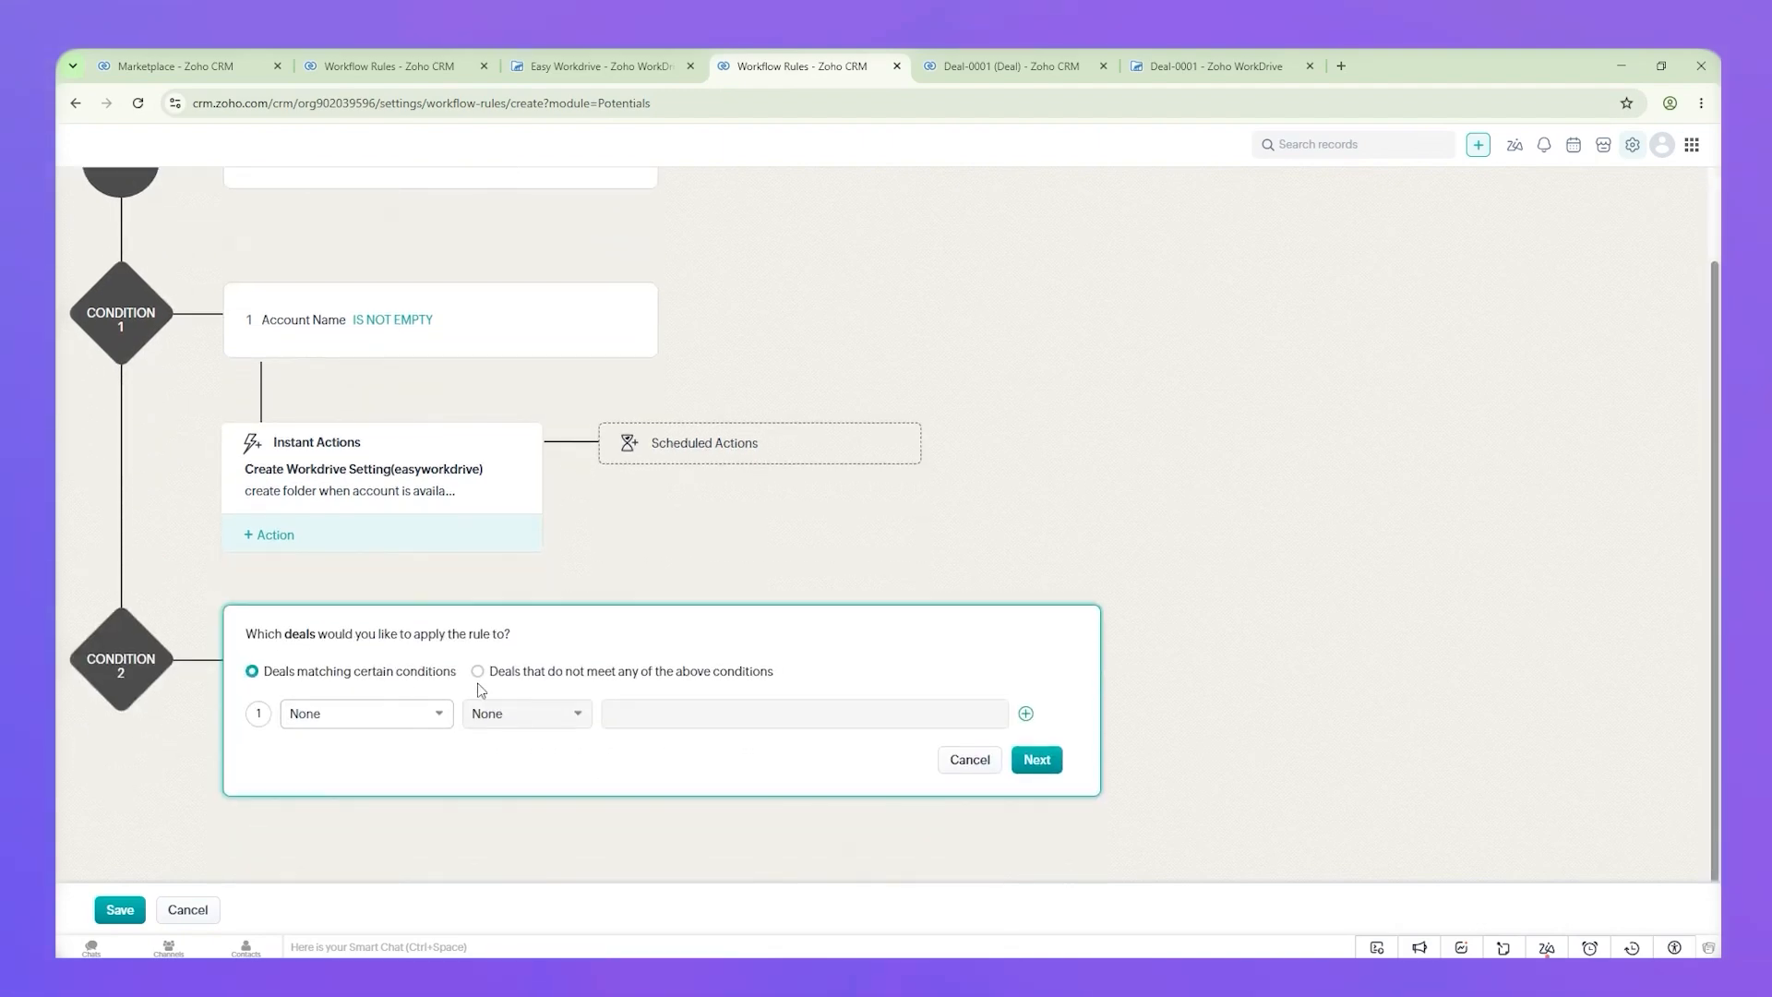
pyautogui.click(378, 721)
pyautogui.write('con')
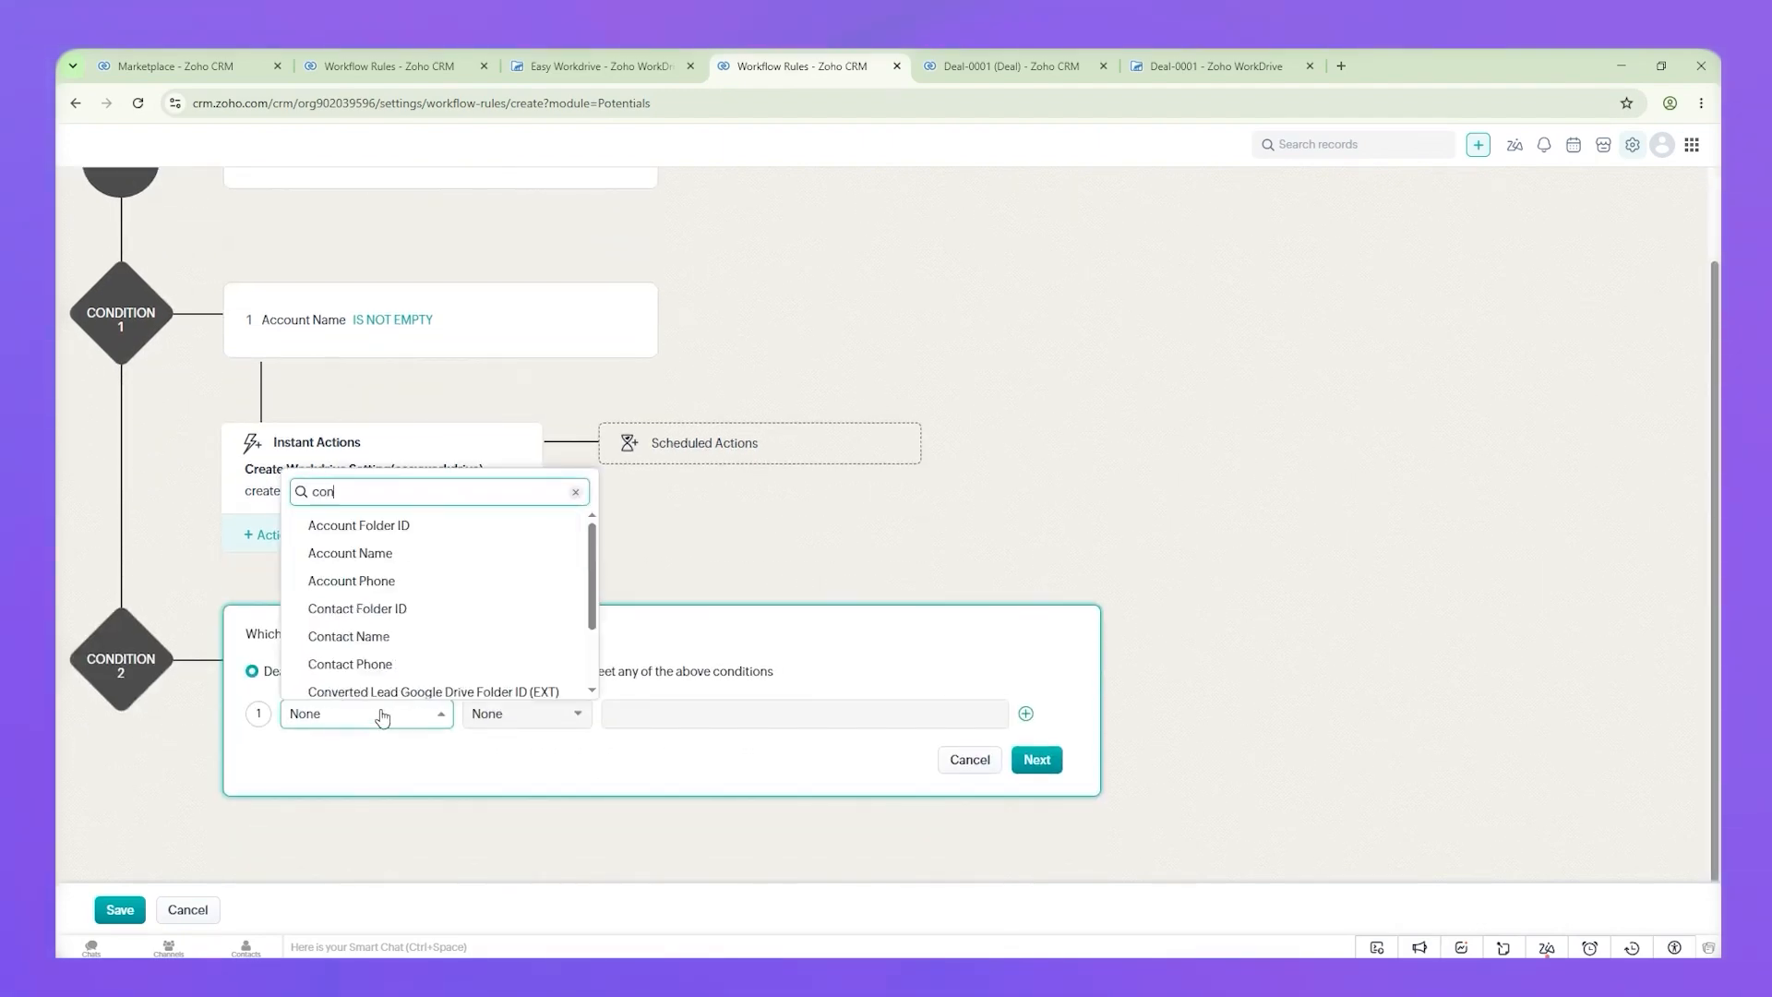
pyautogui.click(349, 596)
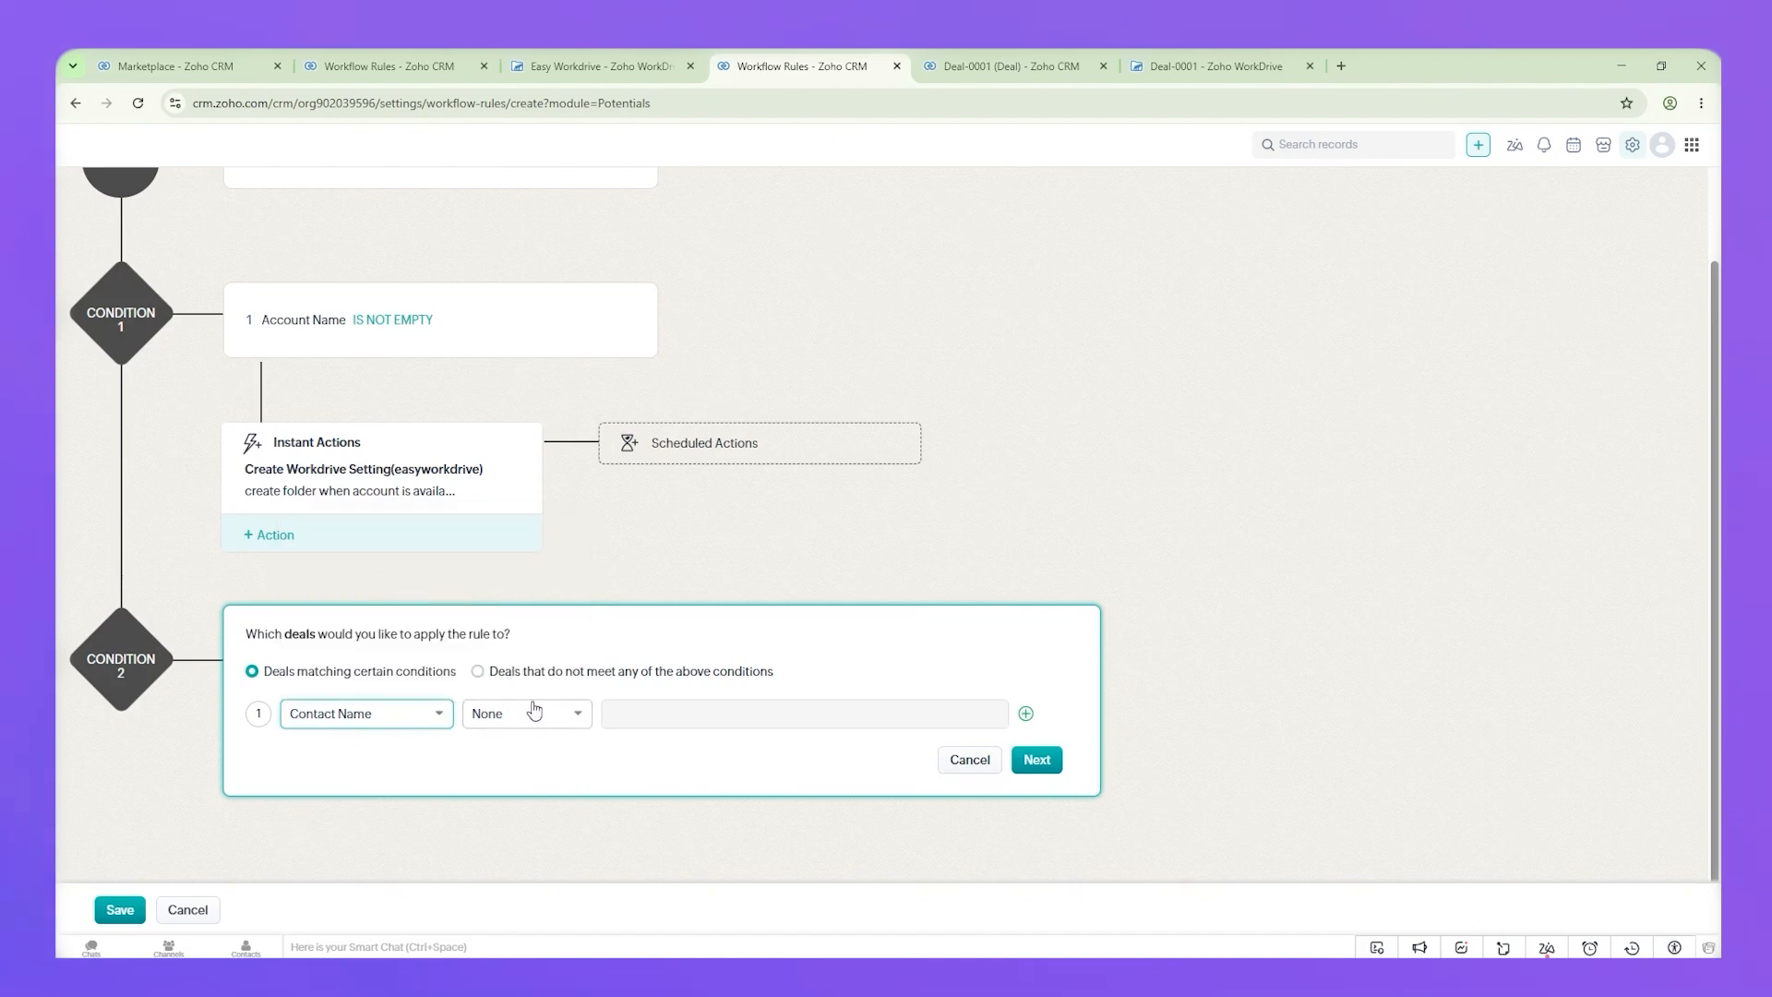
pyautogui.click(535, 716)
pyautogui.scroll(-2, 521, 822)
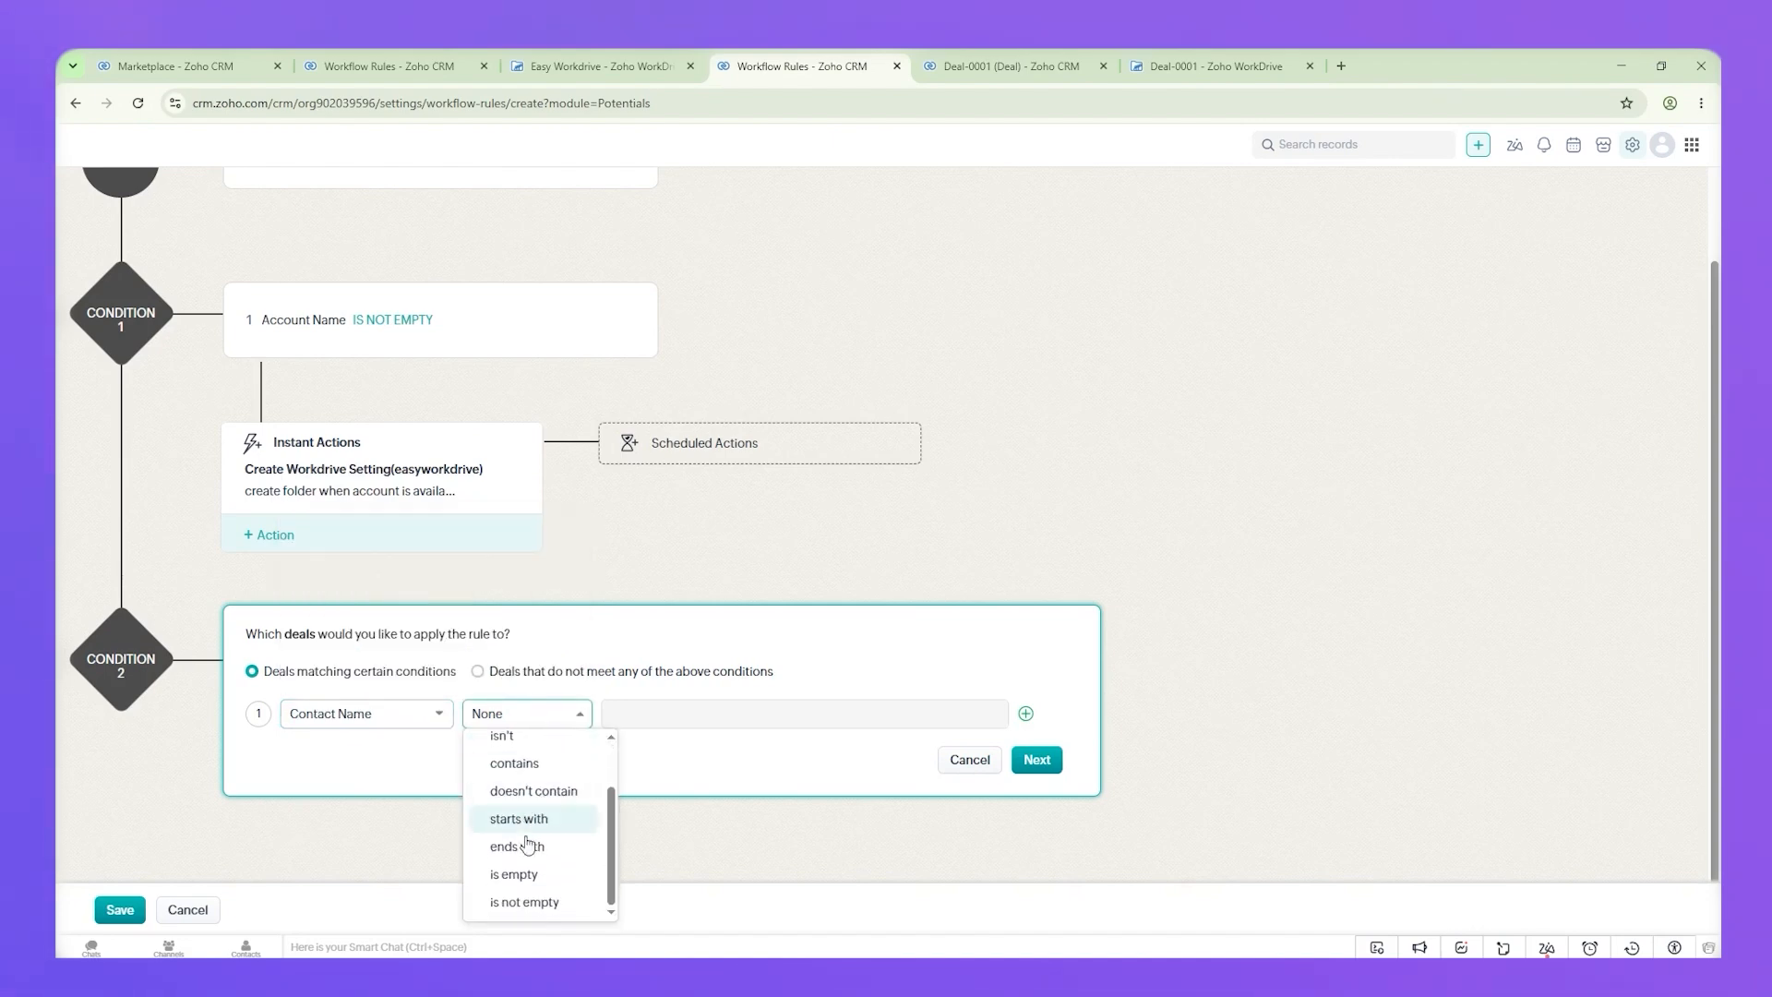
pyautogui.click(534, 902)
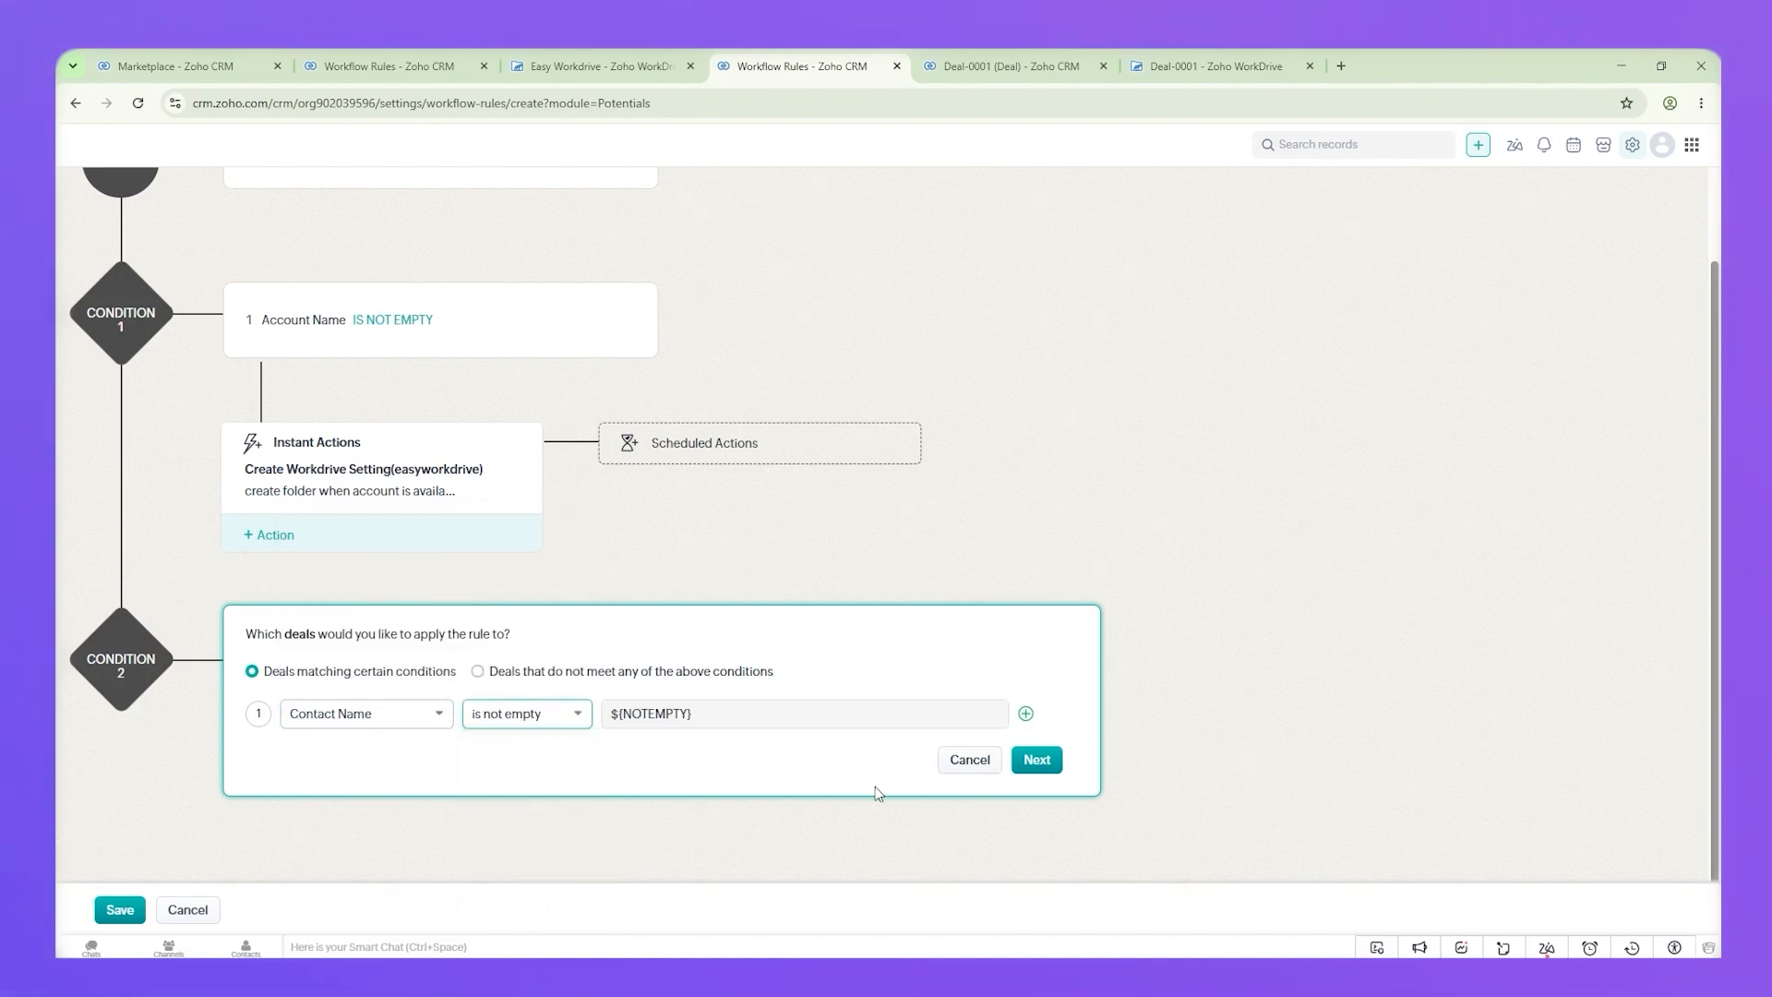
pyautogui.click(1035, 763)
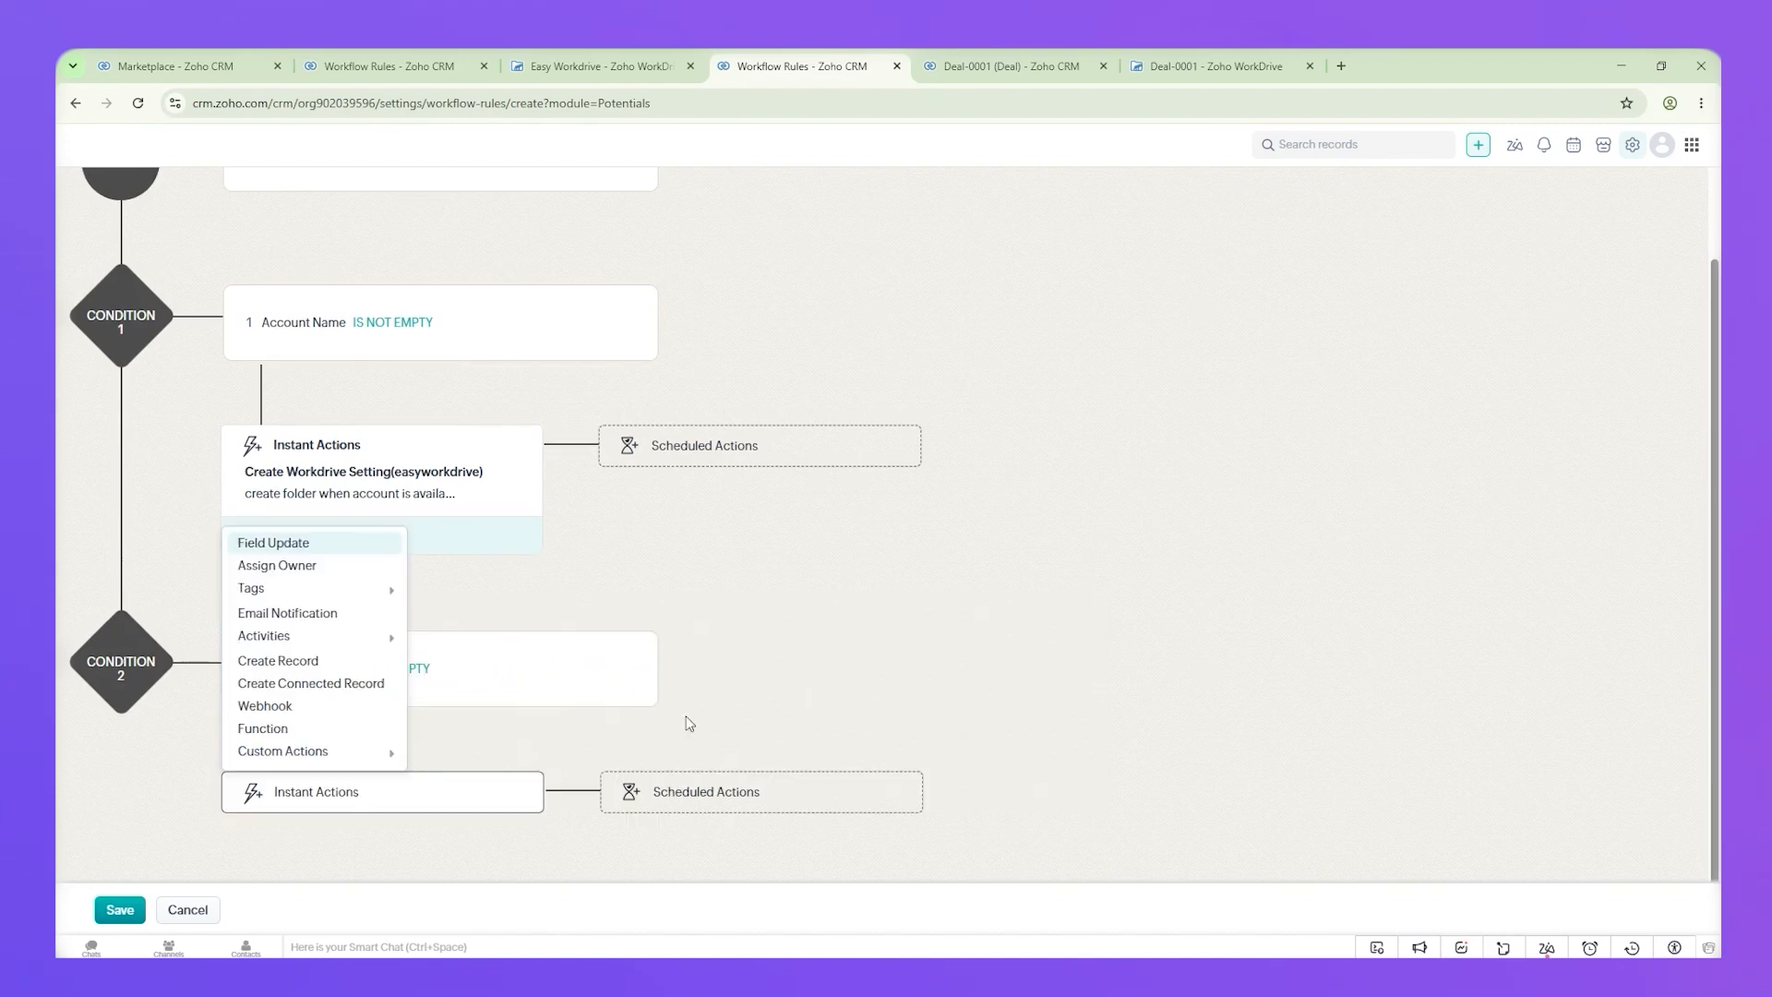
# Step: Add the Create Workdrive Setting (easyworkdrive) instant action to Condition 2 with its Create Workdrive Folder option
pyautogui.moveTo(360, 752)
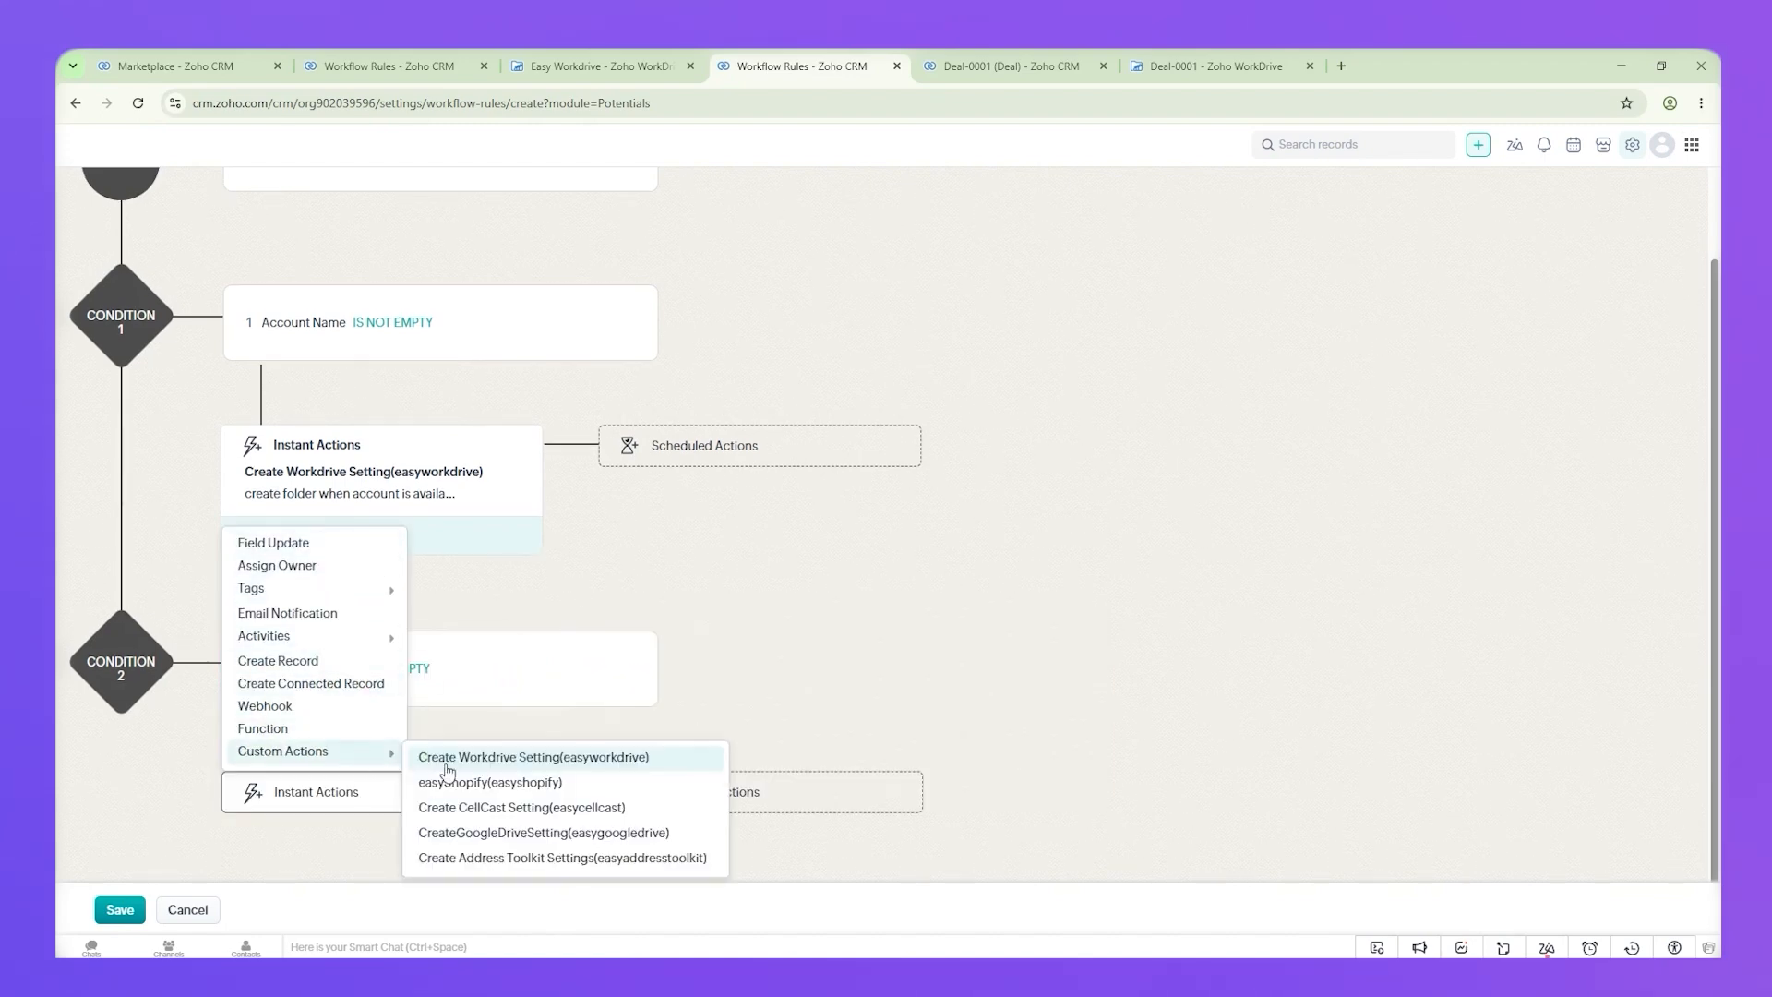
pyautogui.click(518, 759)
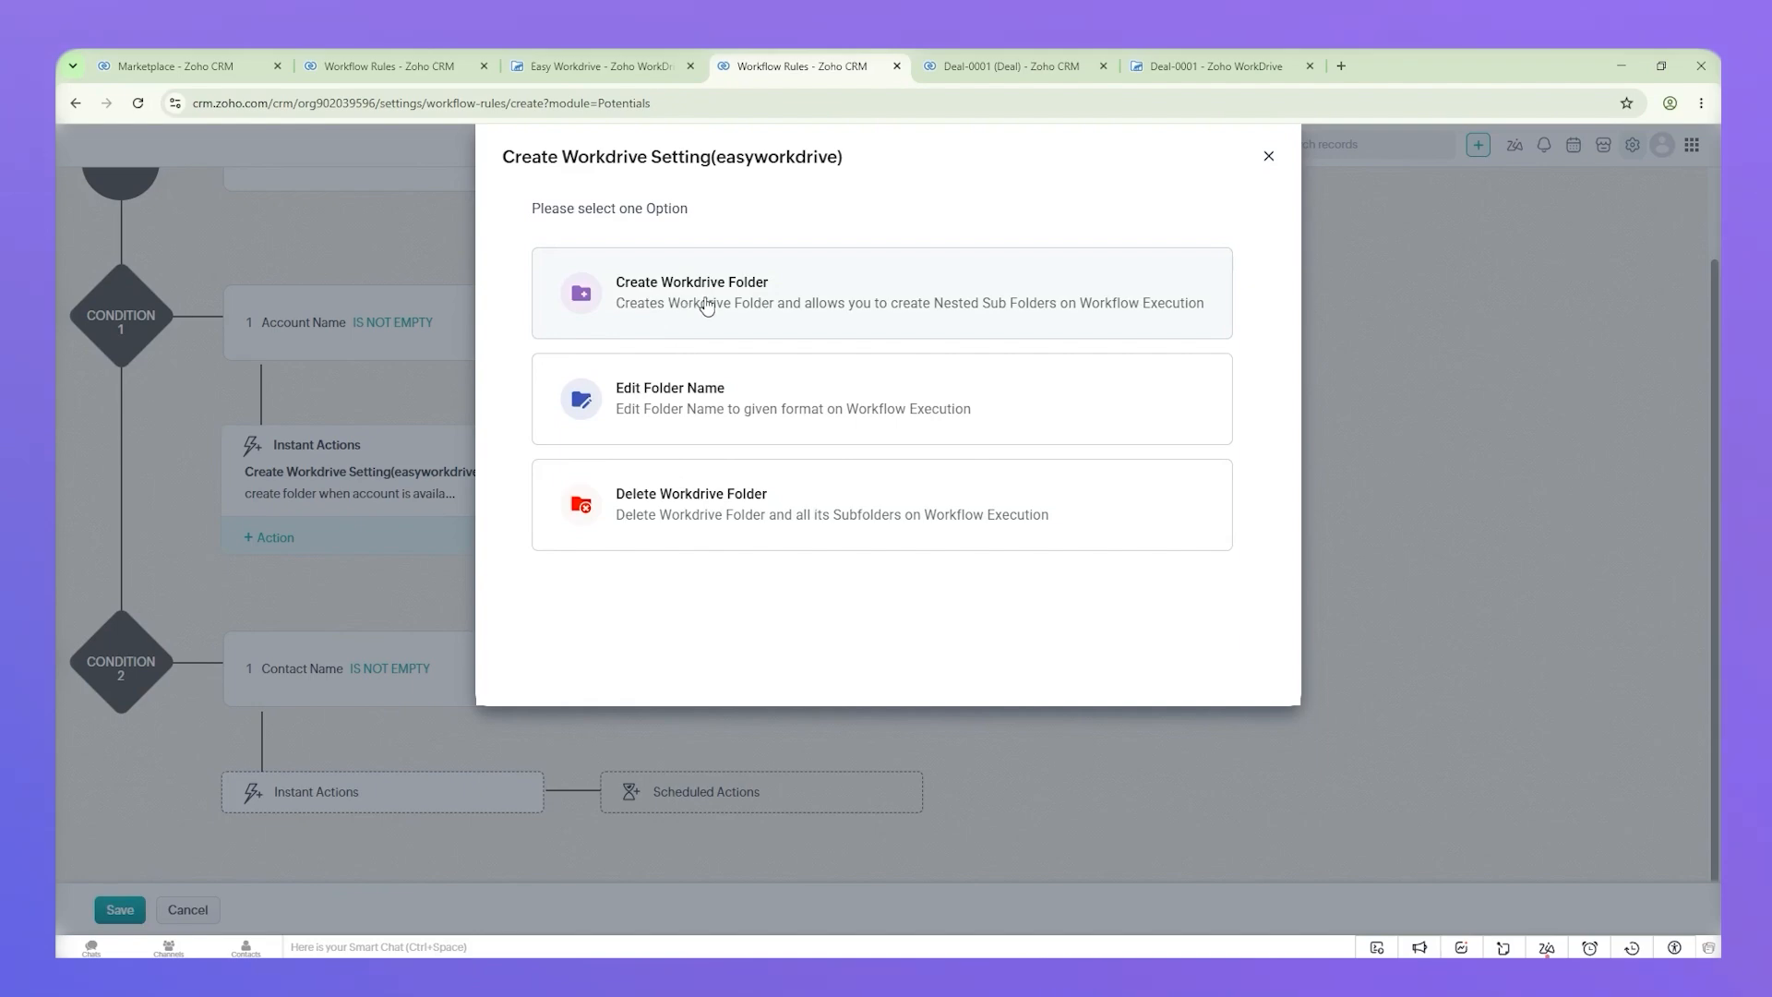
pyautogui.click(706, 306)
# Step: Check the diagram's contacts branch, and set the root folder to Contacts in the Easy Workdrive team folder of the demo14instawebworkscom workspace
pyautogui.hotkey('alt', 'Tab')
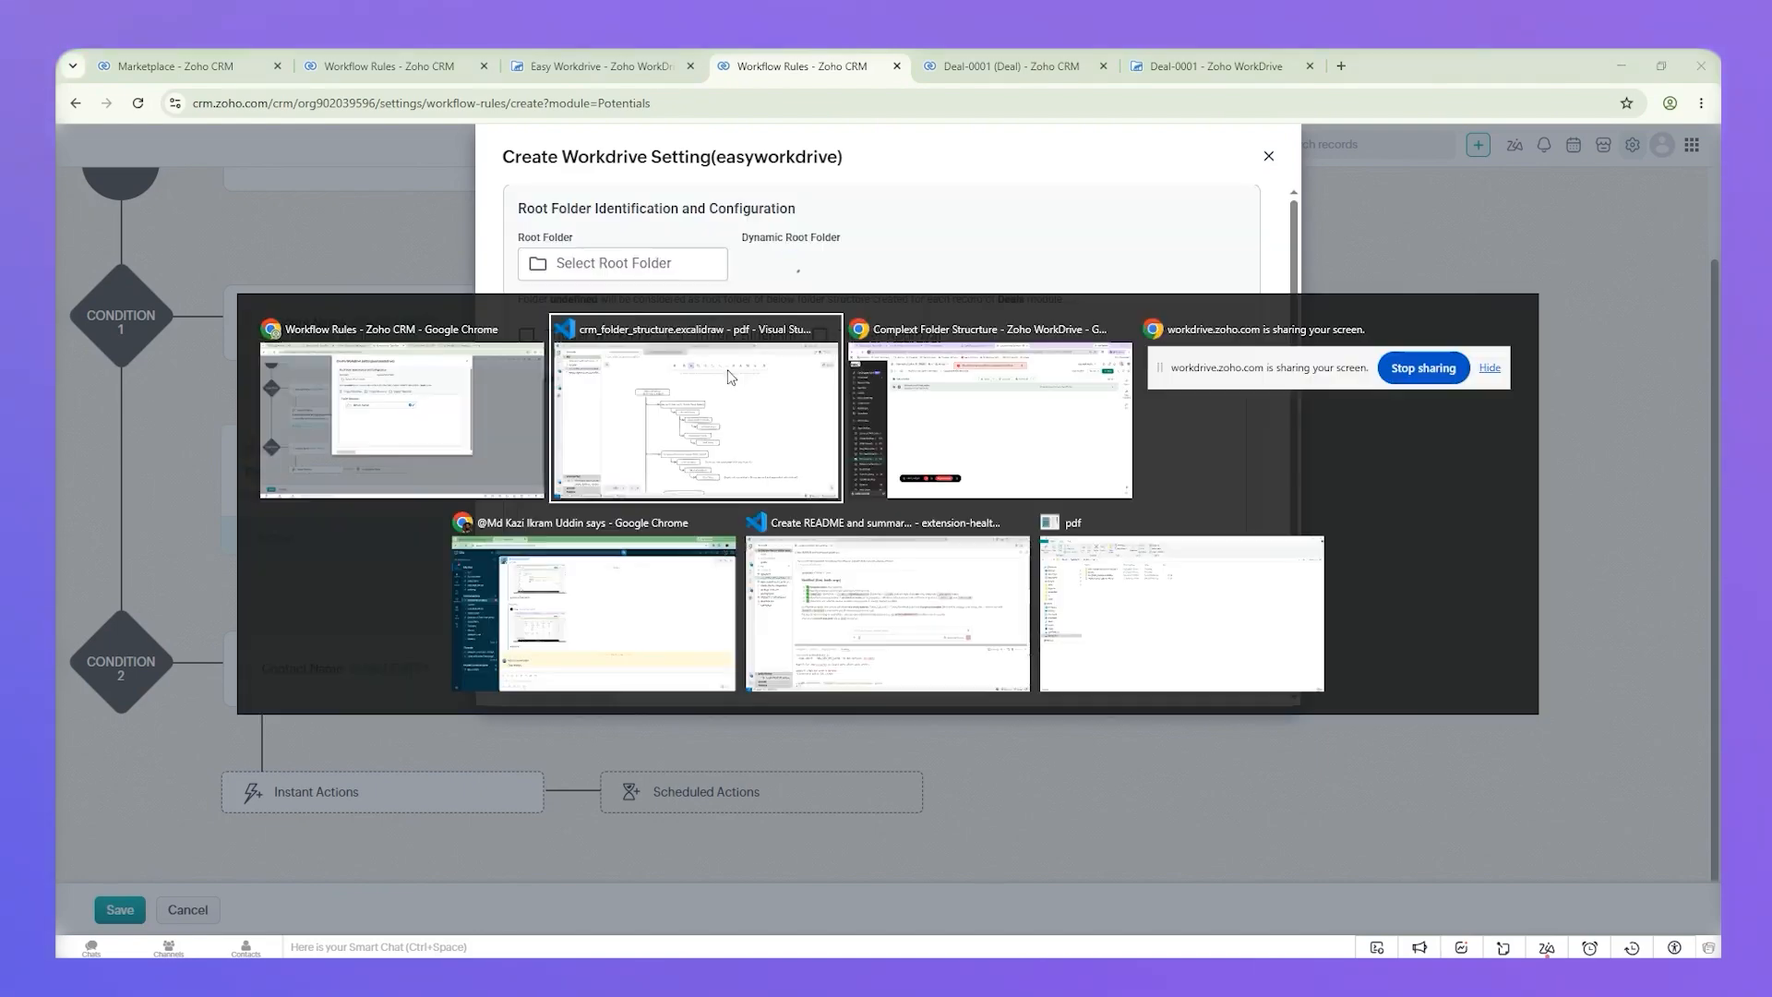
pyautogui.scroll(-3, 958, 590)
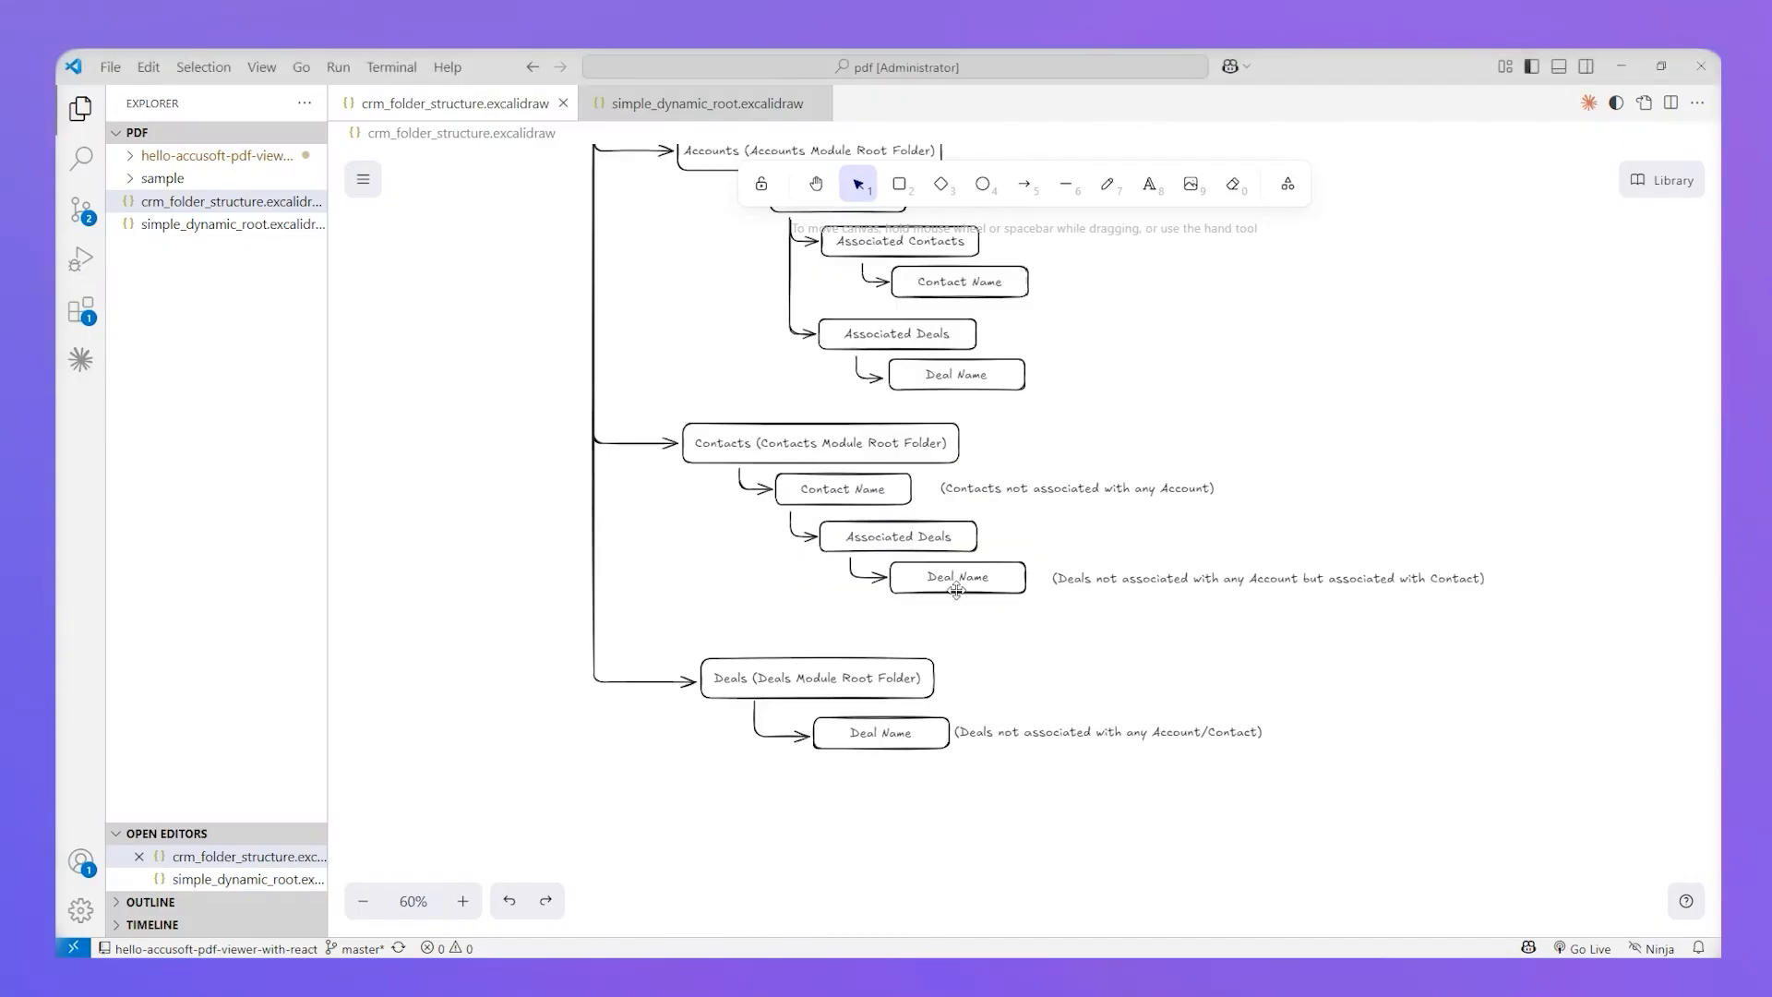
pyautogui.click(734, 449)
pyautogui.hotkey('alt', 'Tab')
pyautogui.click(669, 277)
pyautogui.click(681, 476)
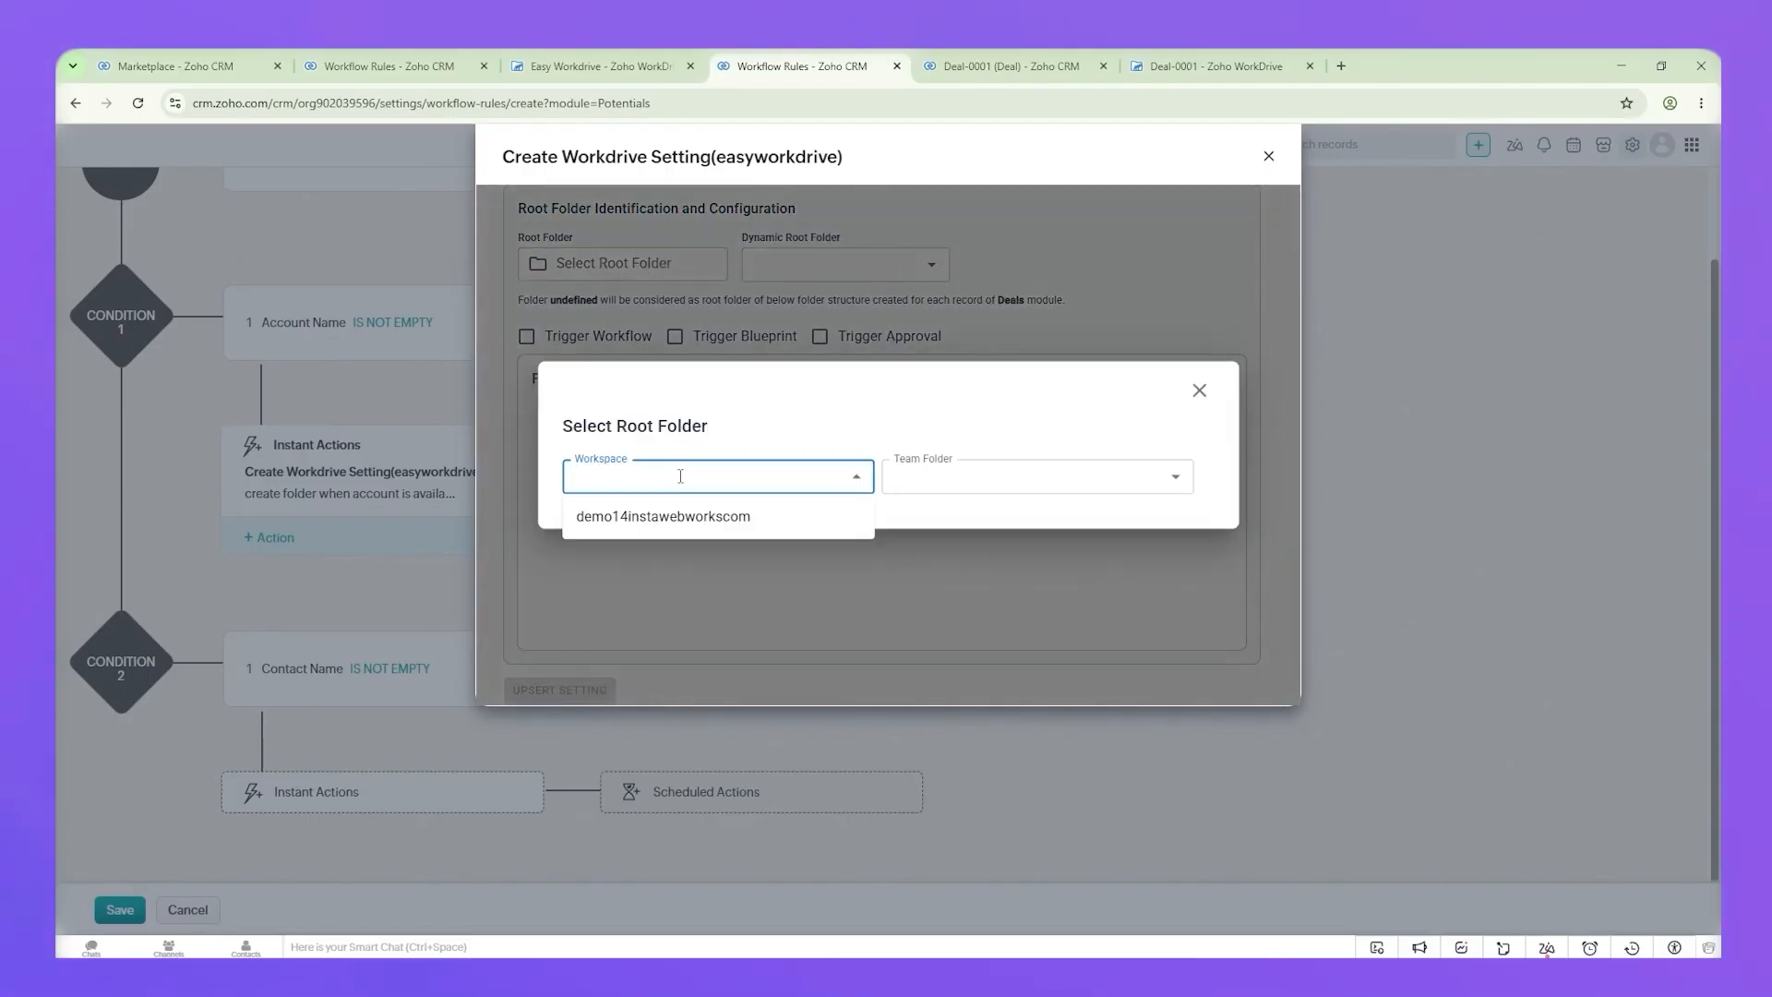
pyautogui.click(710, 525)
pyautogui.click(947, 475)
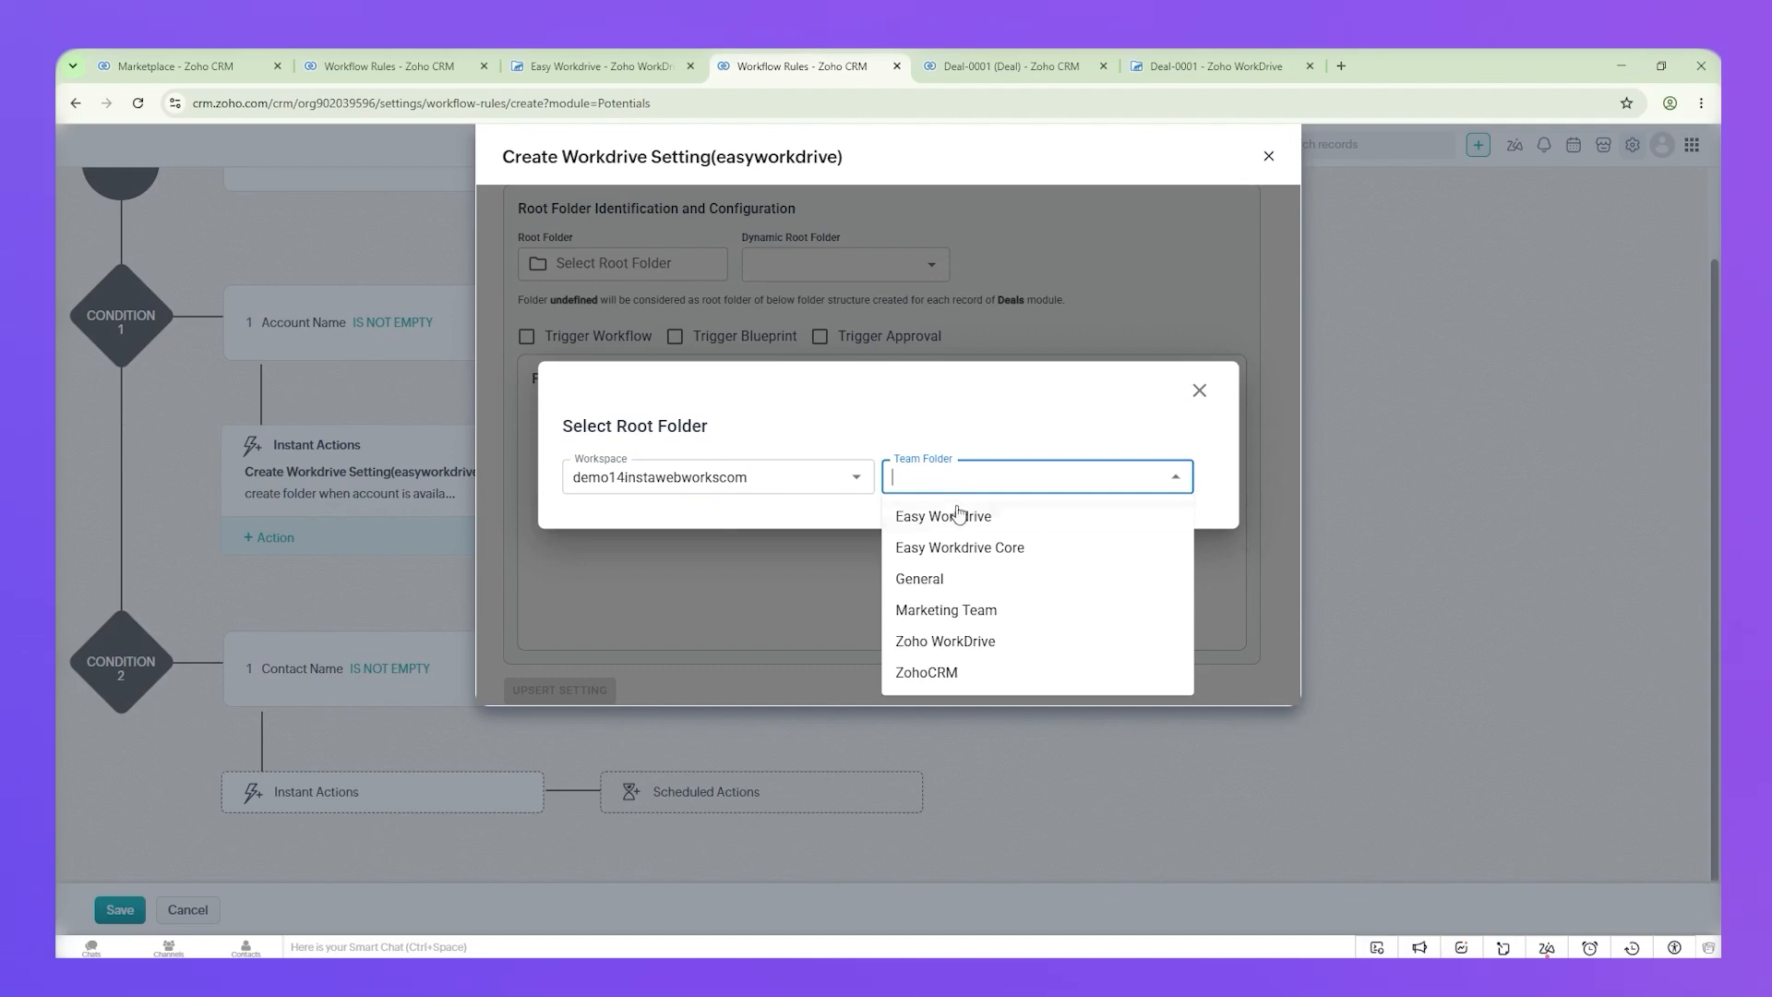
pyautogui.click(958, 513)
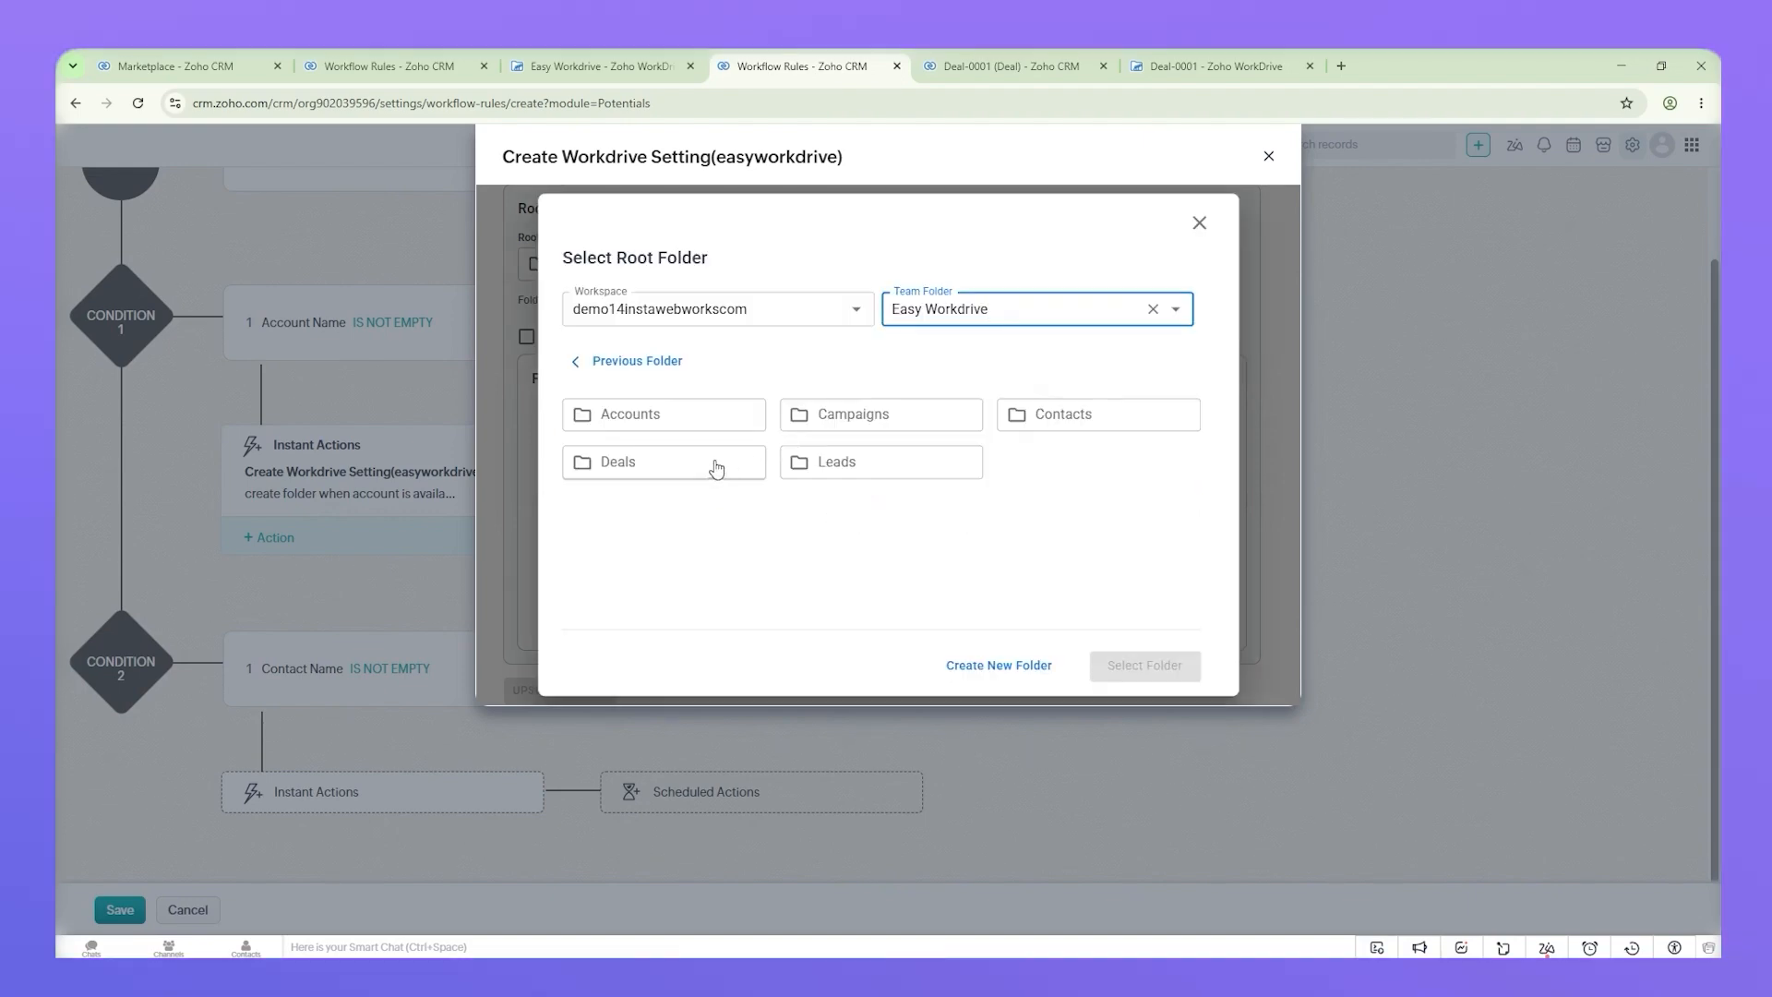
pyautogui.click(1060, 420)
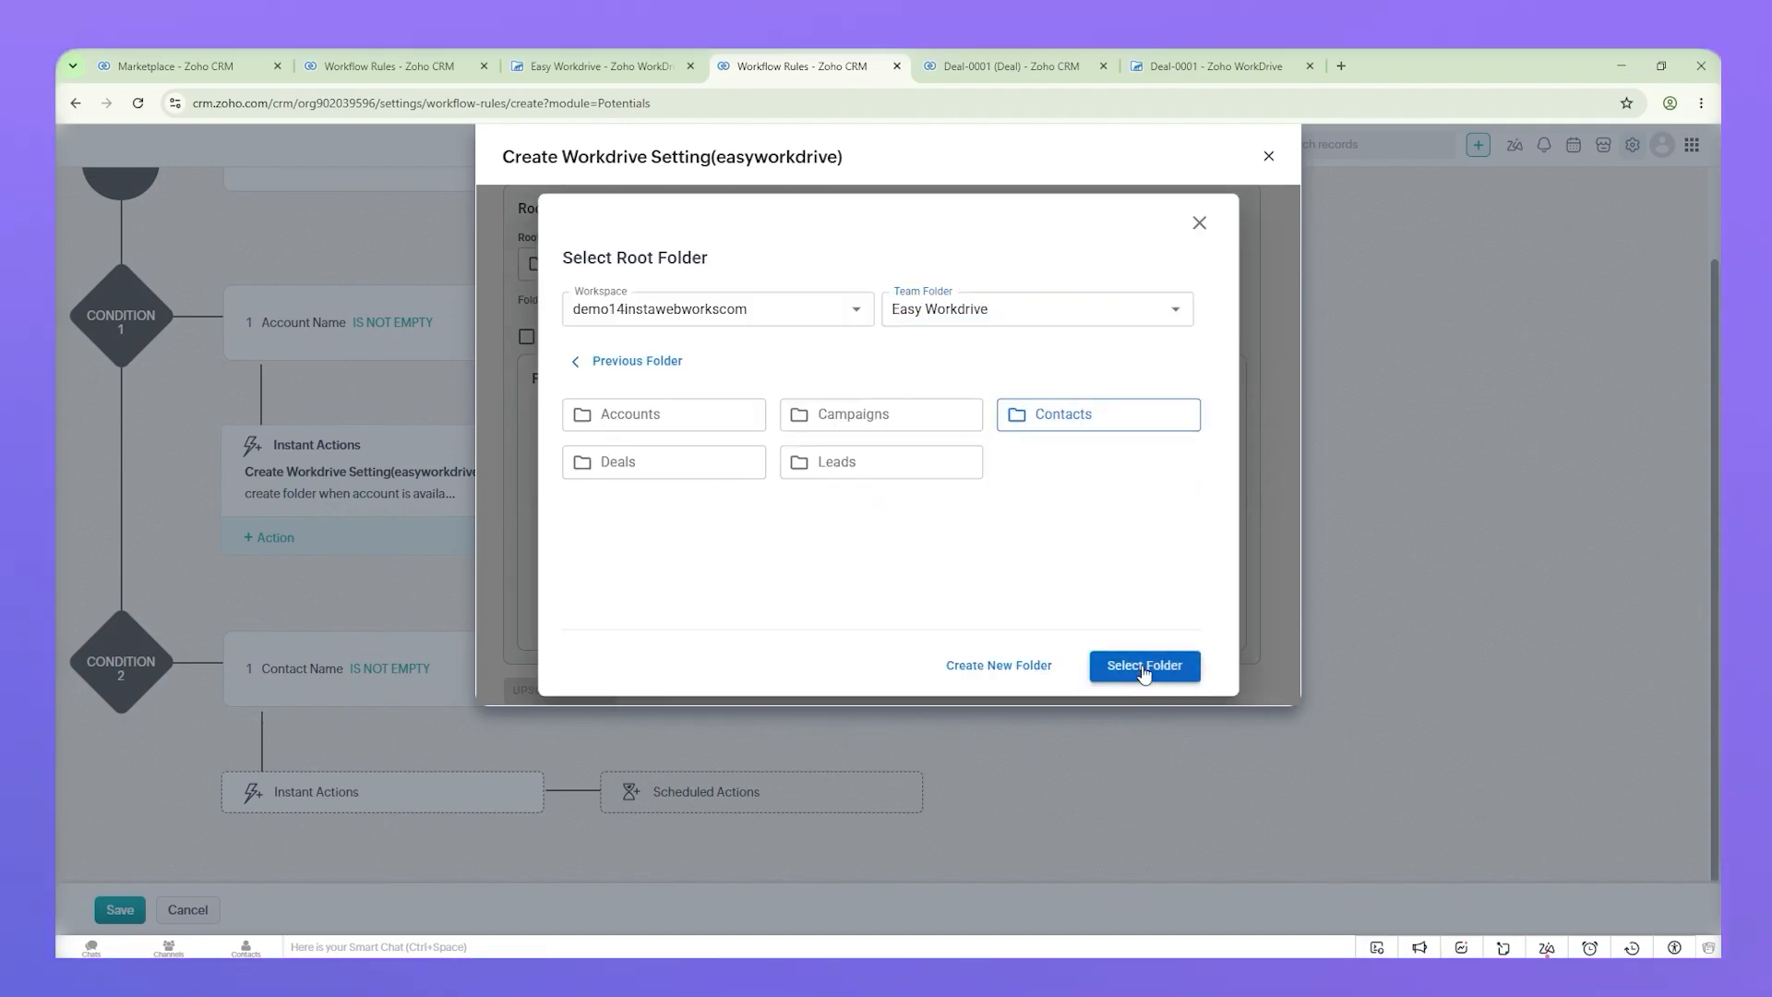
pyautogui.click(1144, 672)
# Step: Change the top-level folder's name to ${Contact_Name.First_Name} ${Contact_Name.Last_Name}, using the fields of the deal's contact
pyautogui.moveTo(695, 416); pyautogui.dragTo(627, 420)
pyautogui.press('BackSpace')
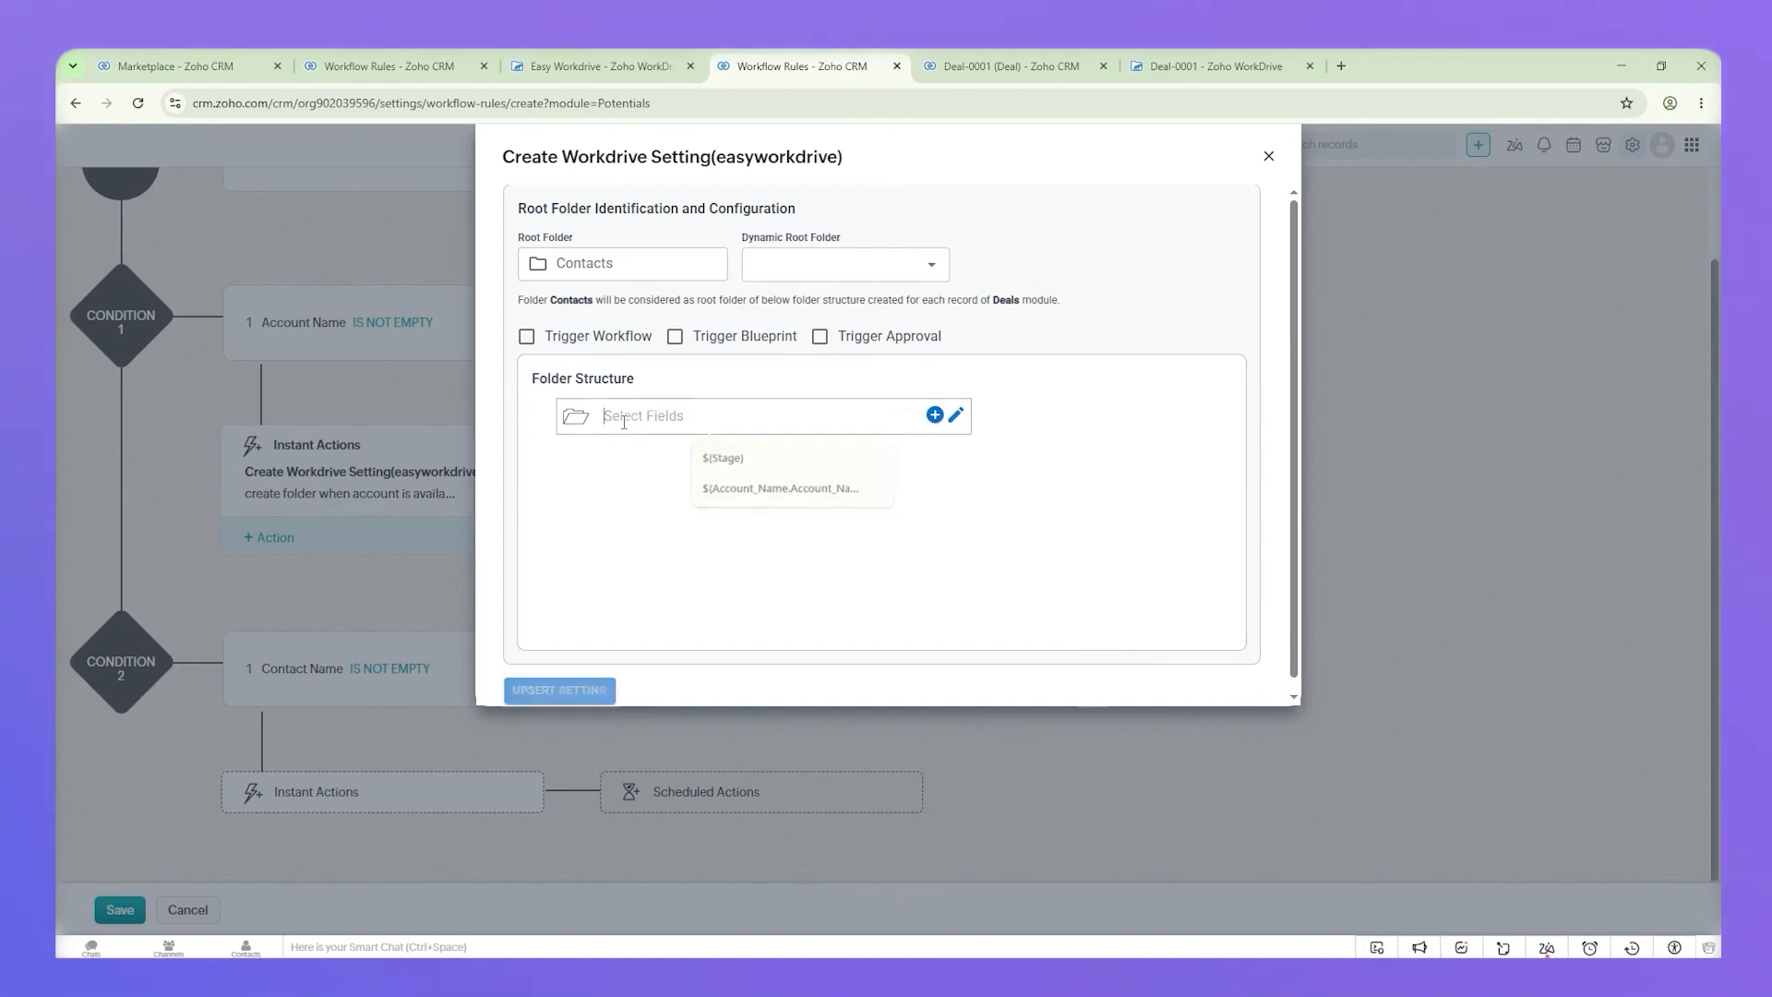
pyautogui.click(624, 422)
pyautogui.write('conta')
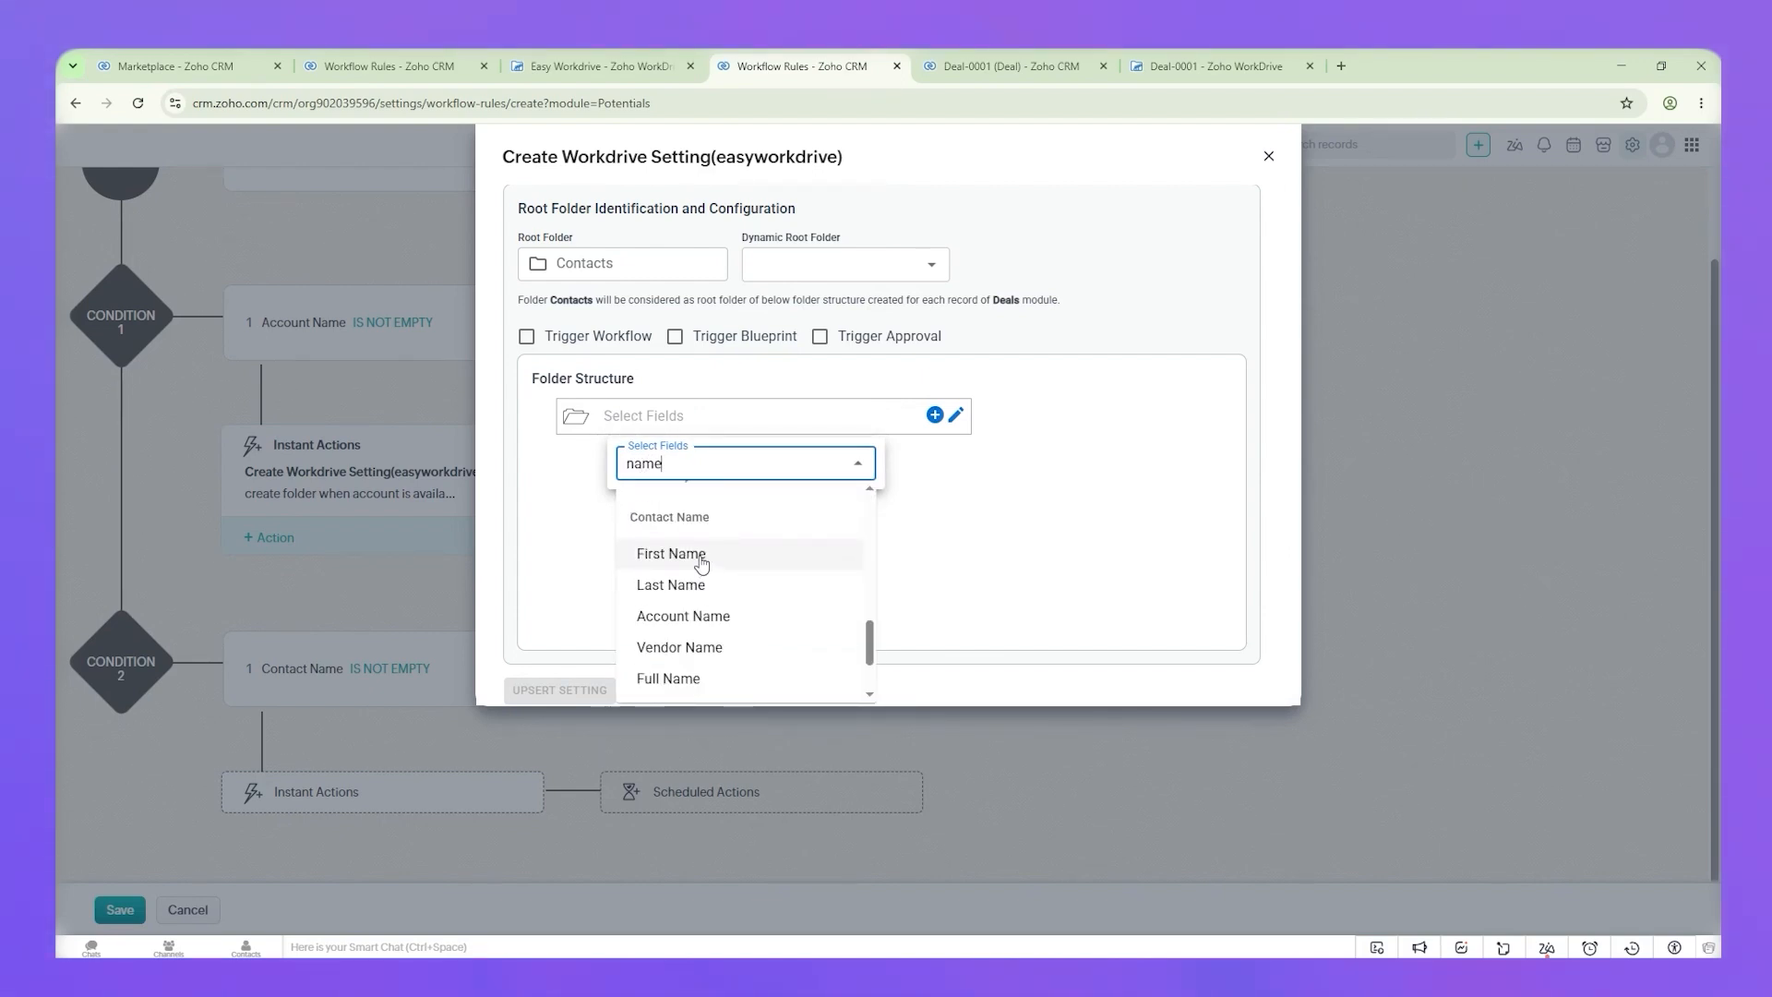
pyautogui.click(671, 554)
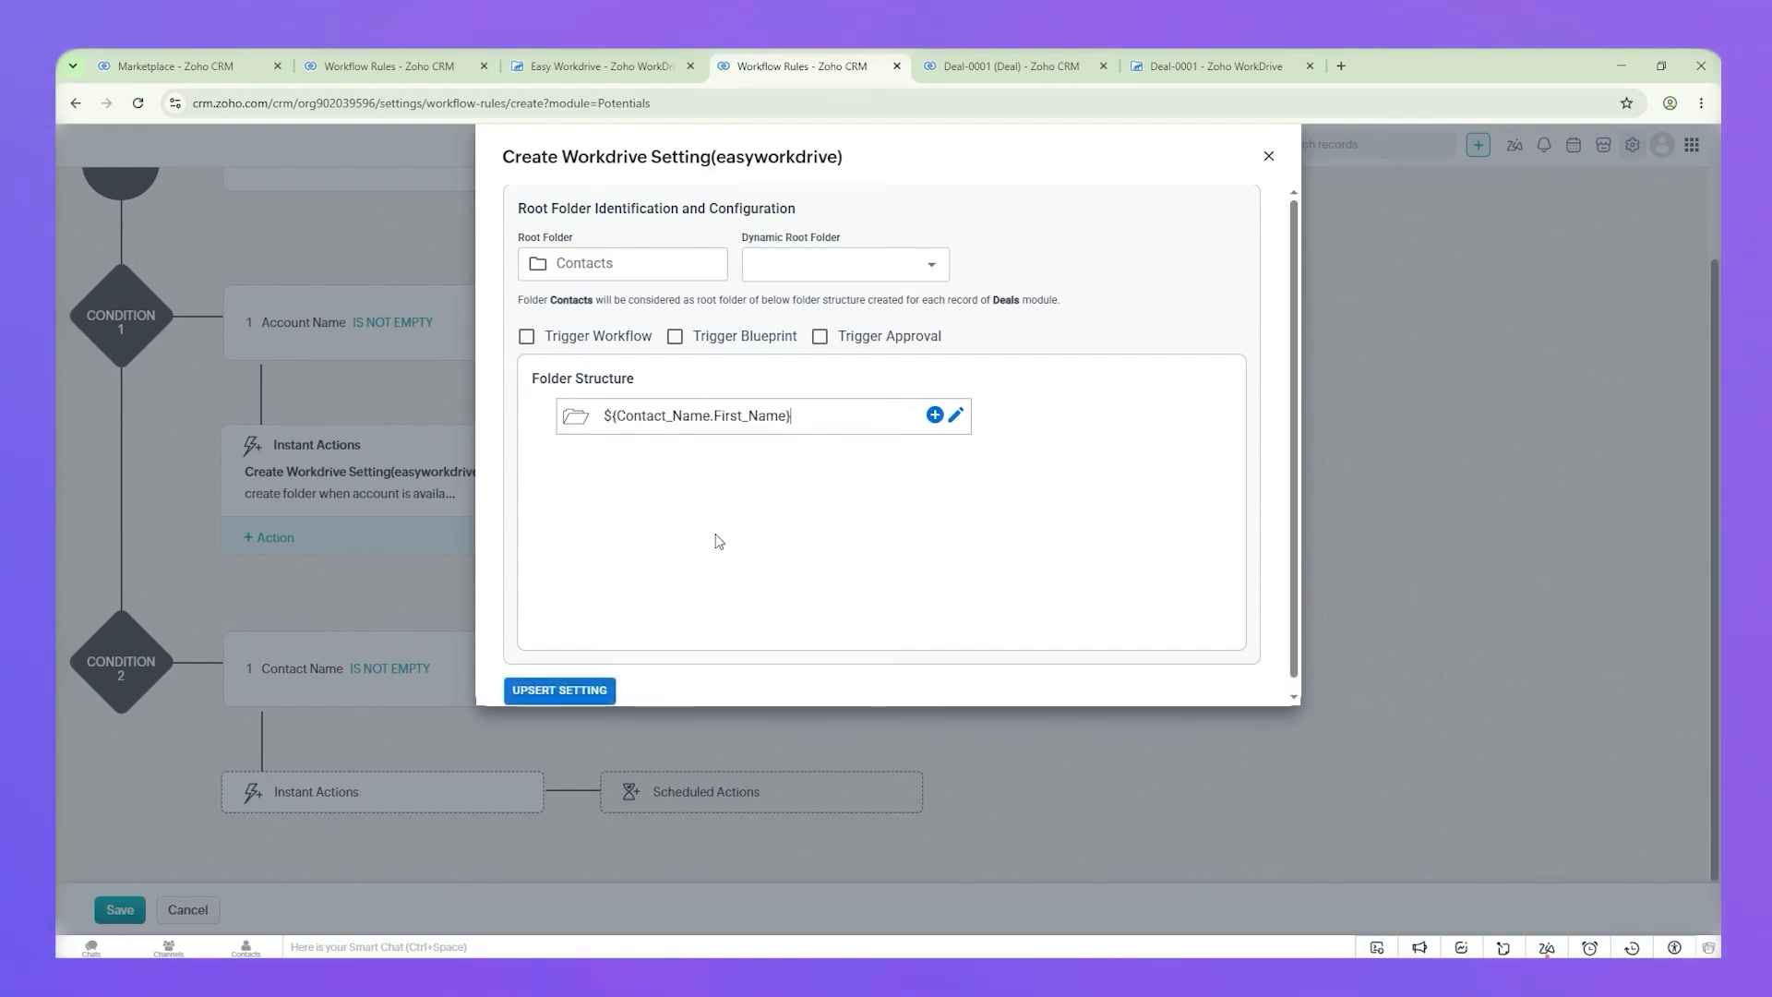
pyautogui.click(822, 417)
pyautogui.write('last')
pyautogui.scroll(-5, 732, 616)
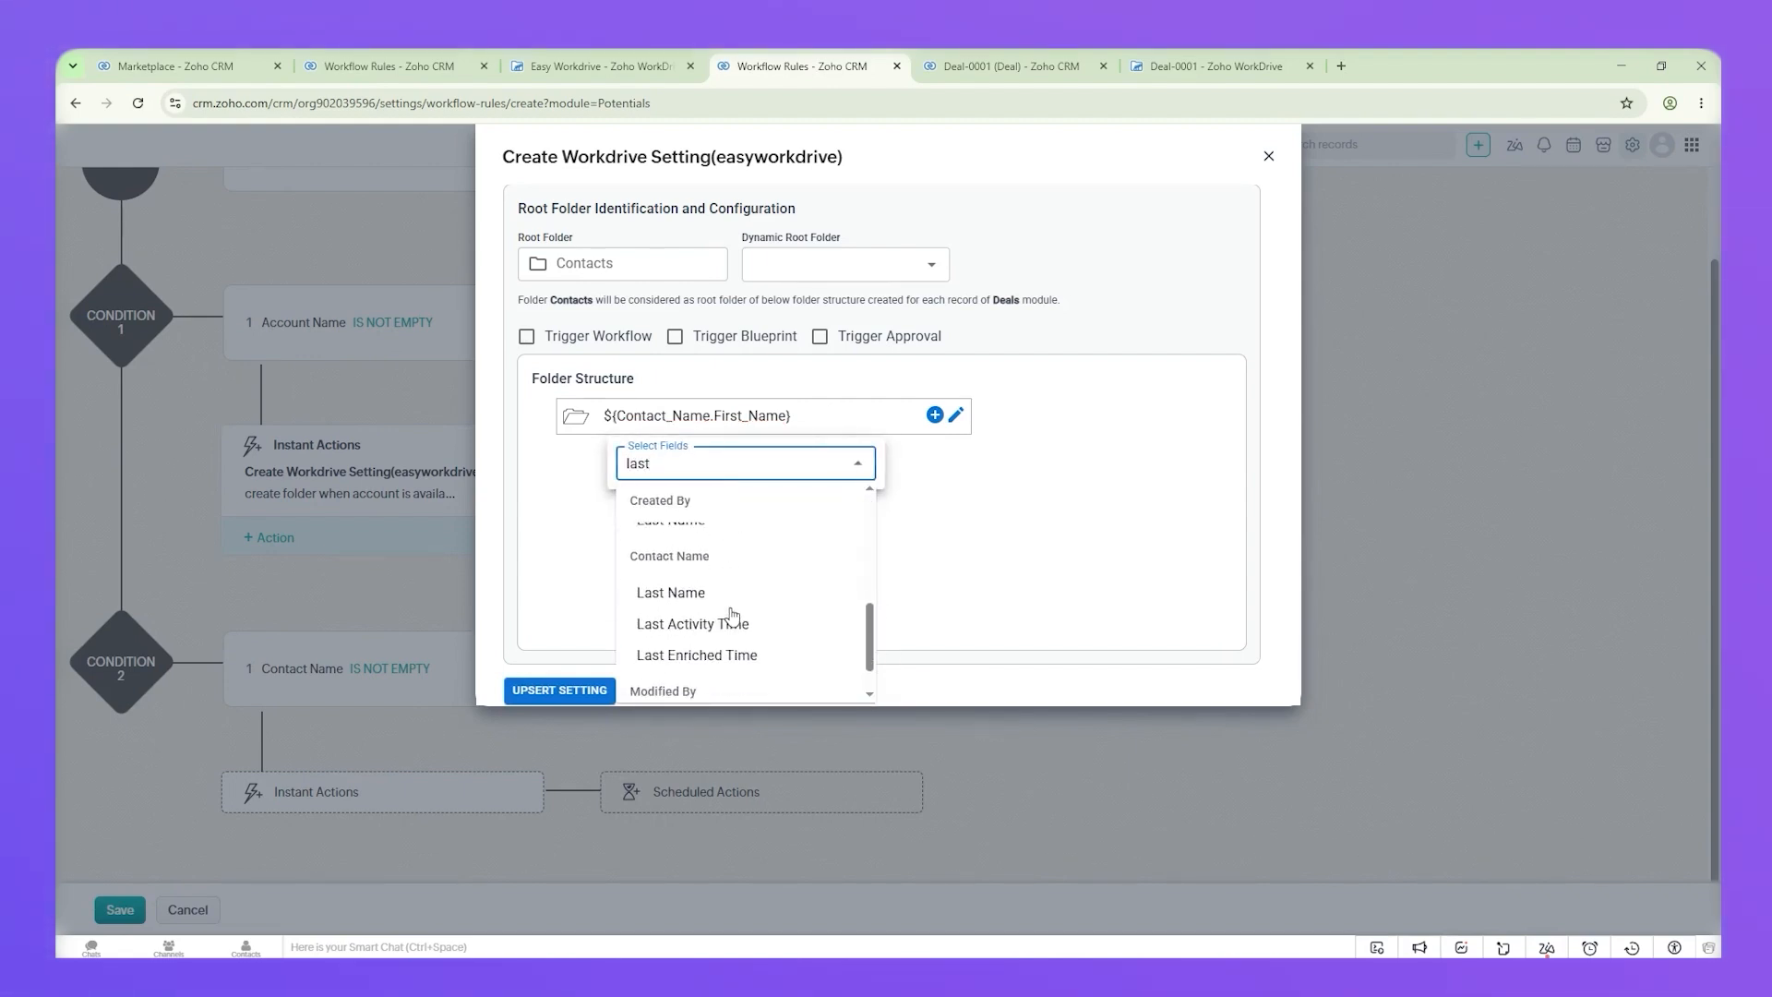
pyautogui.click(704, 593)
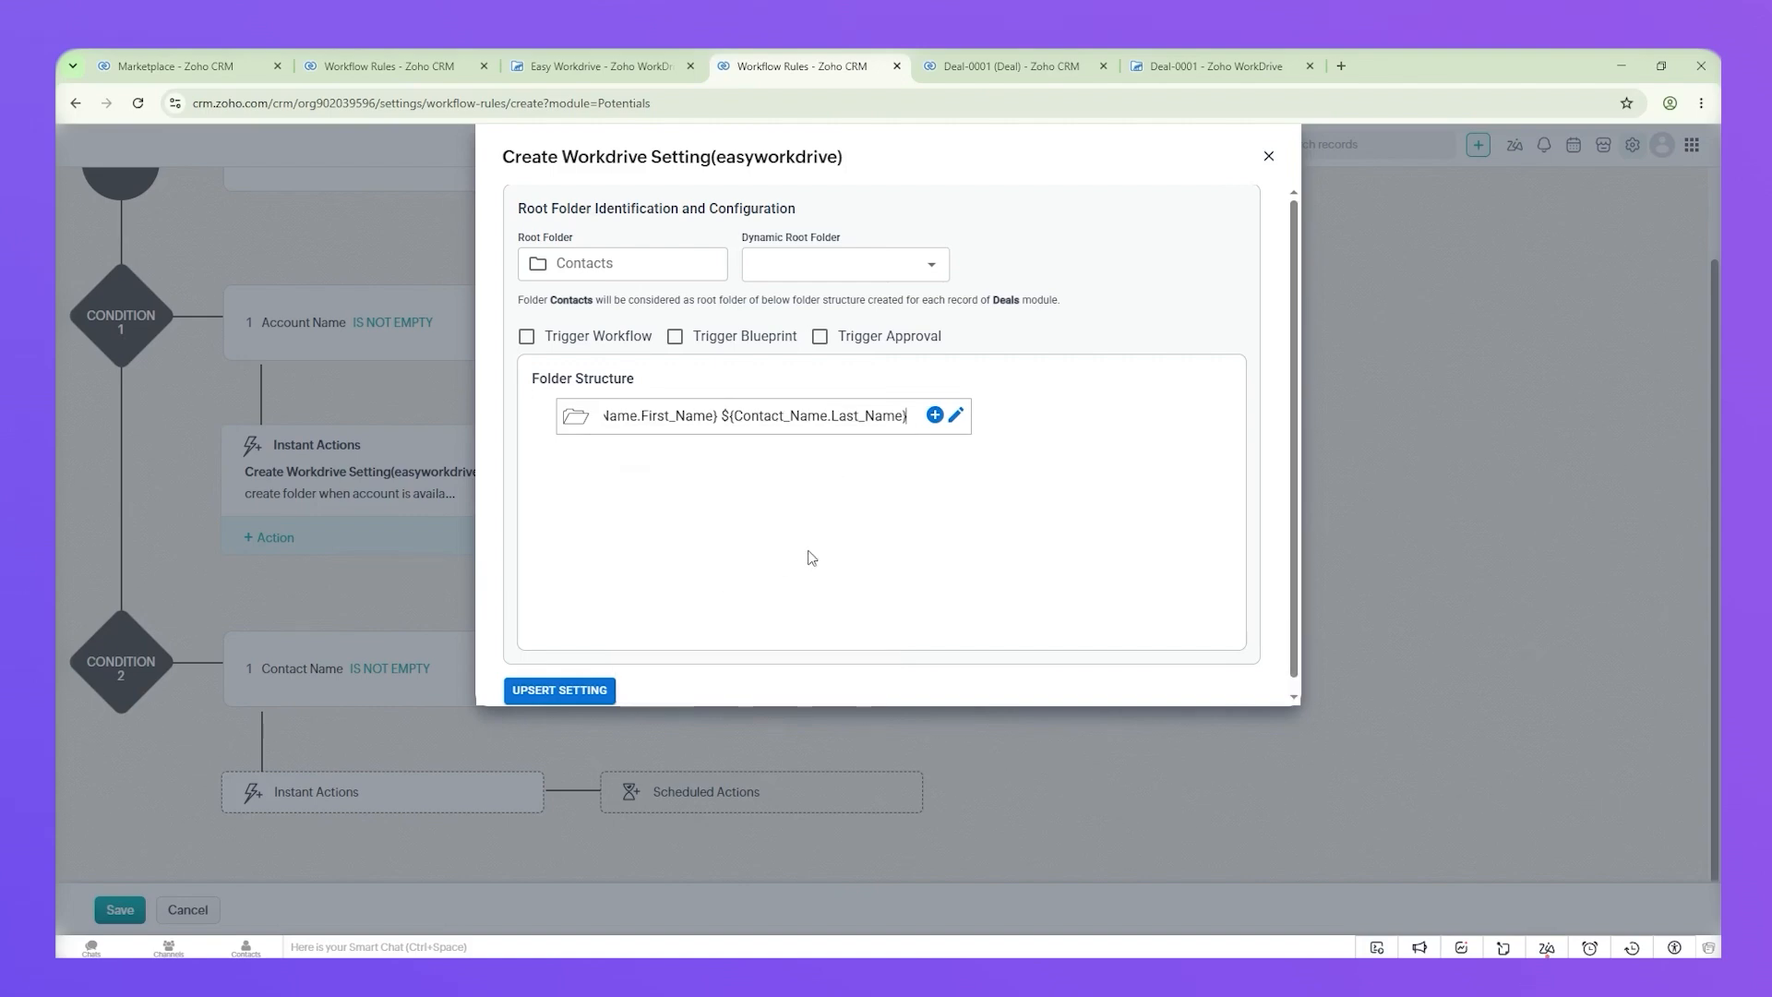
# Step: Enable Use Existing Folder for the top-level contact folder and save its folder settings
pyautogui.click(959, 416)
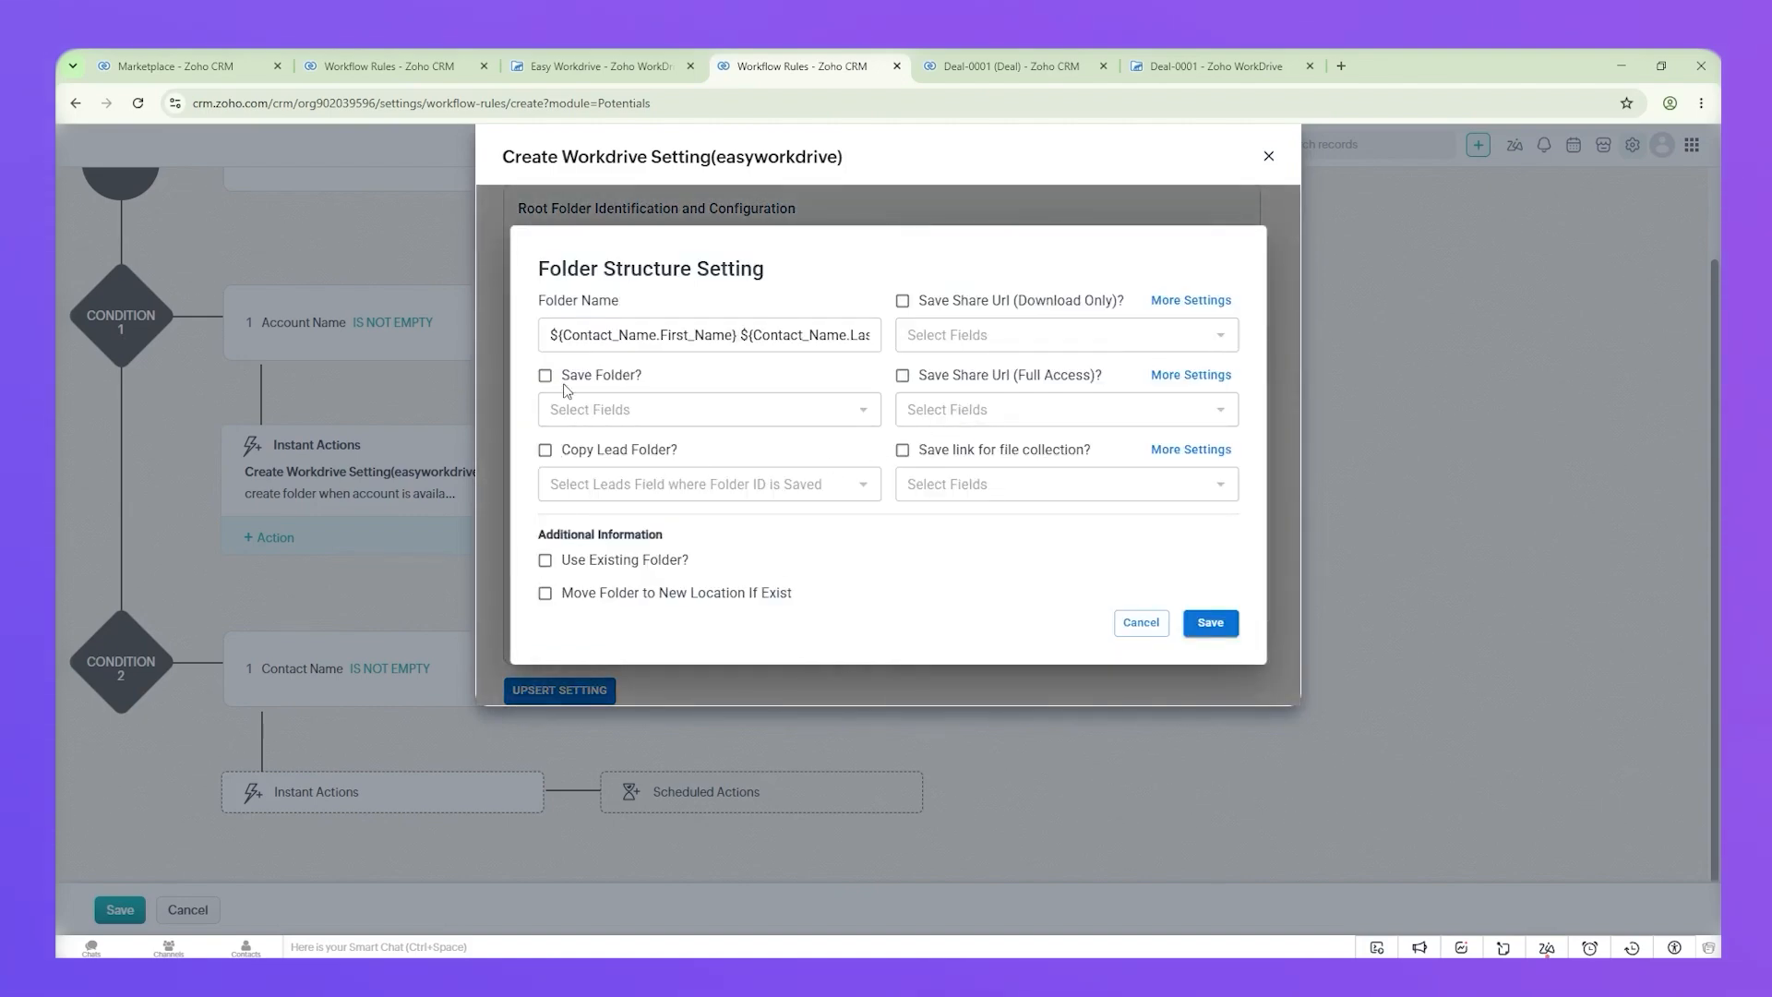
pyautogui.click(630, 560)
pyautogui.click(1231, 627)
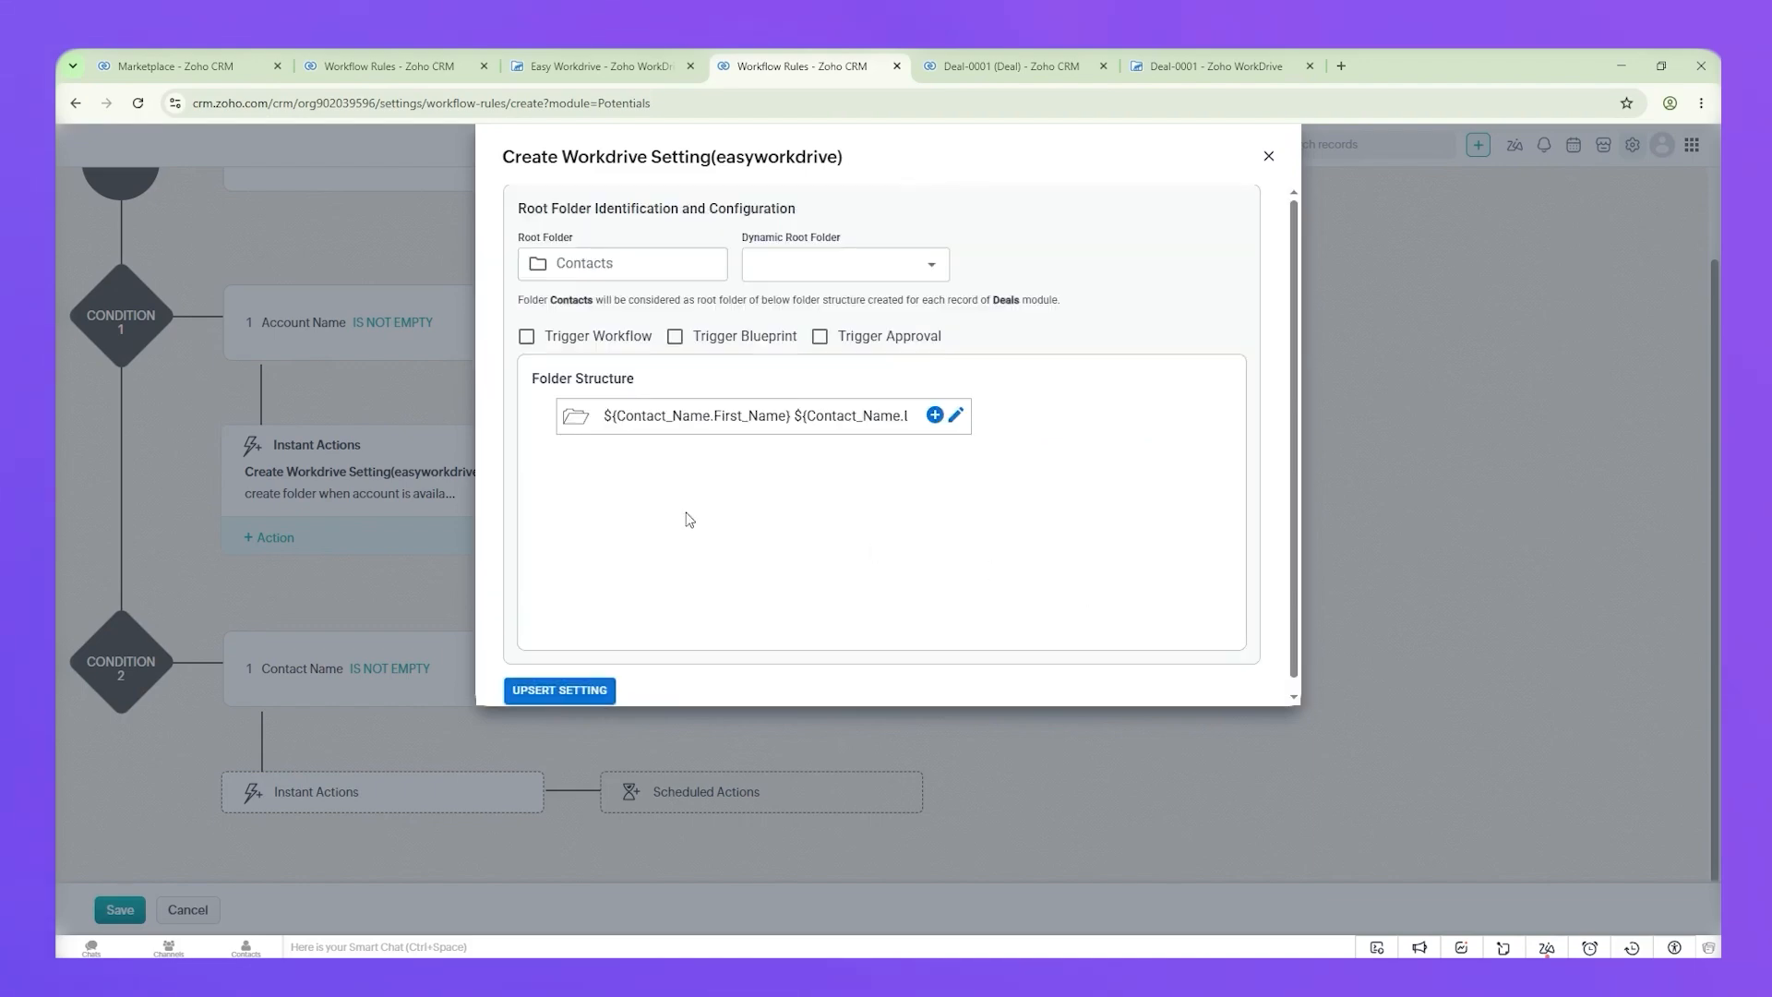
# Step: Add an "Associated Deals" subfolder under the contact folder with Use Existing Folder enabled
pyautogui.click(935, 415)
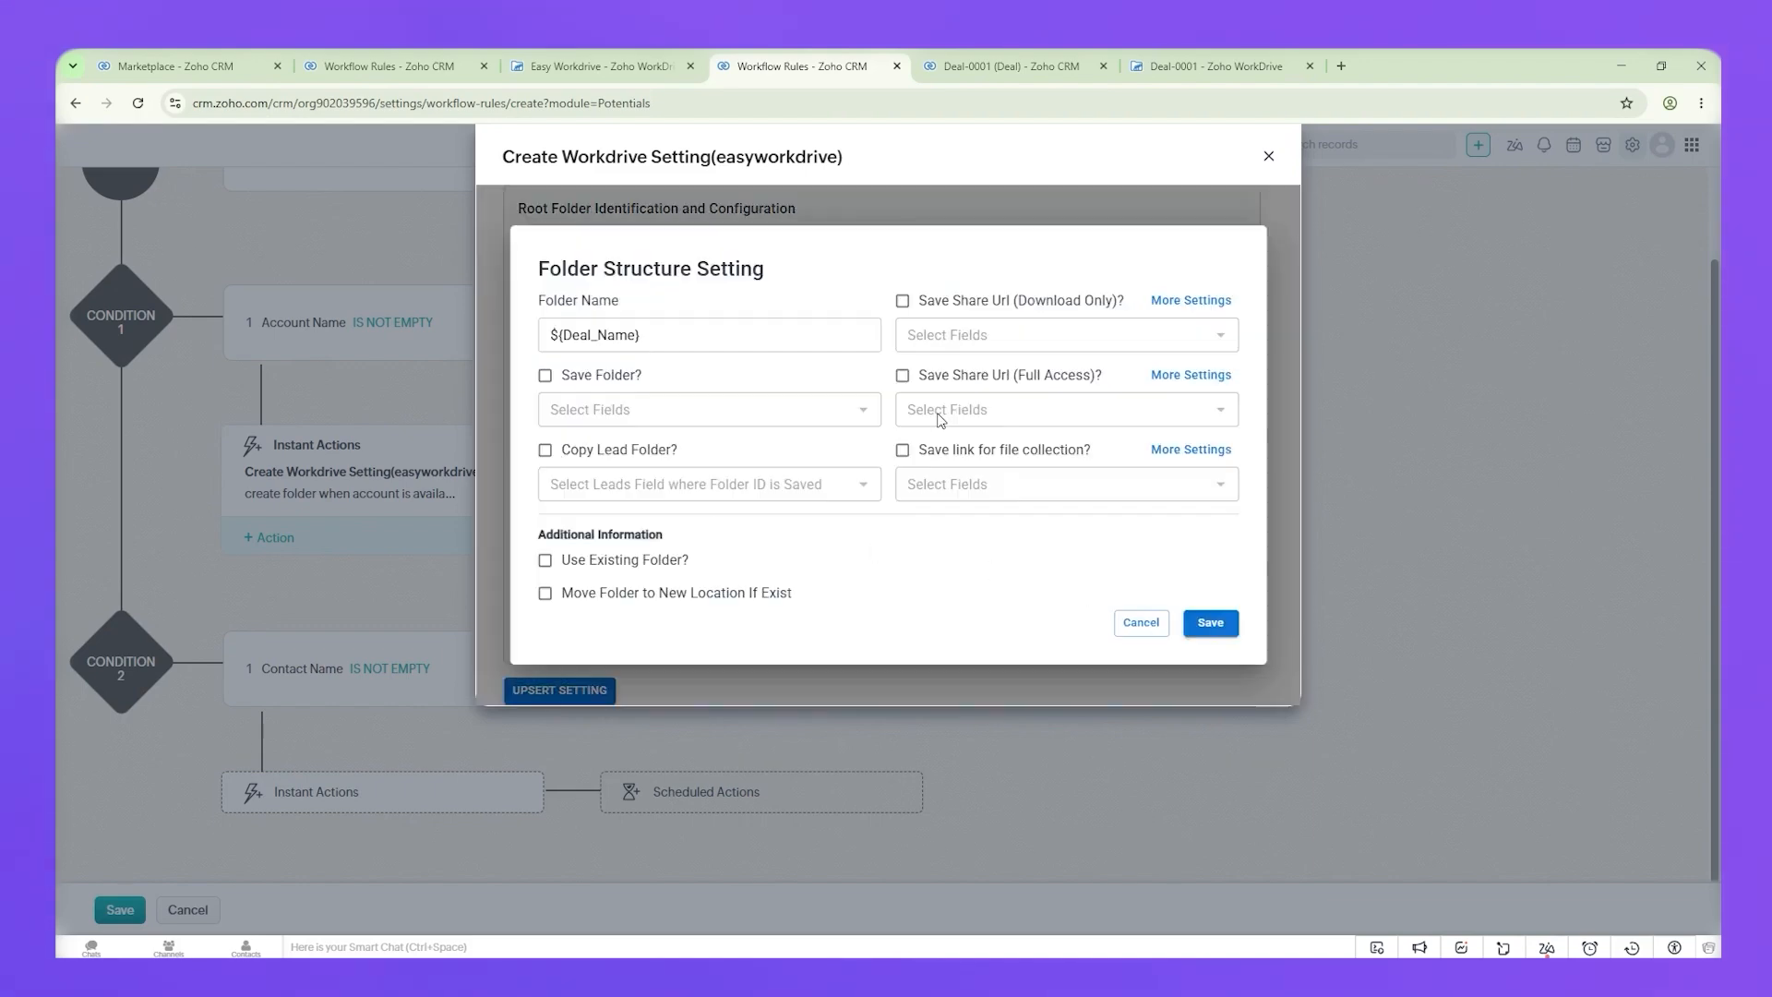
pyautogui.moveTo(646, 335); pyautogui.dragTo(442, 339)
pyautogui.press('BackSpace')
pyautogui.write('Associated Dea')
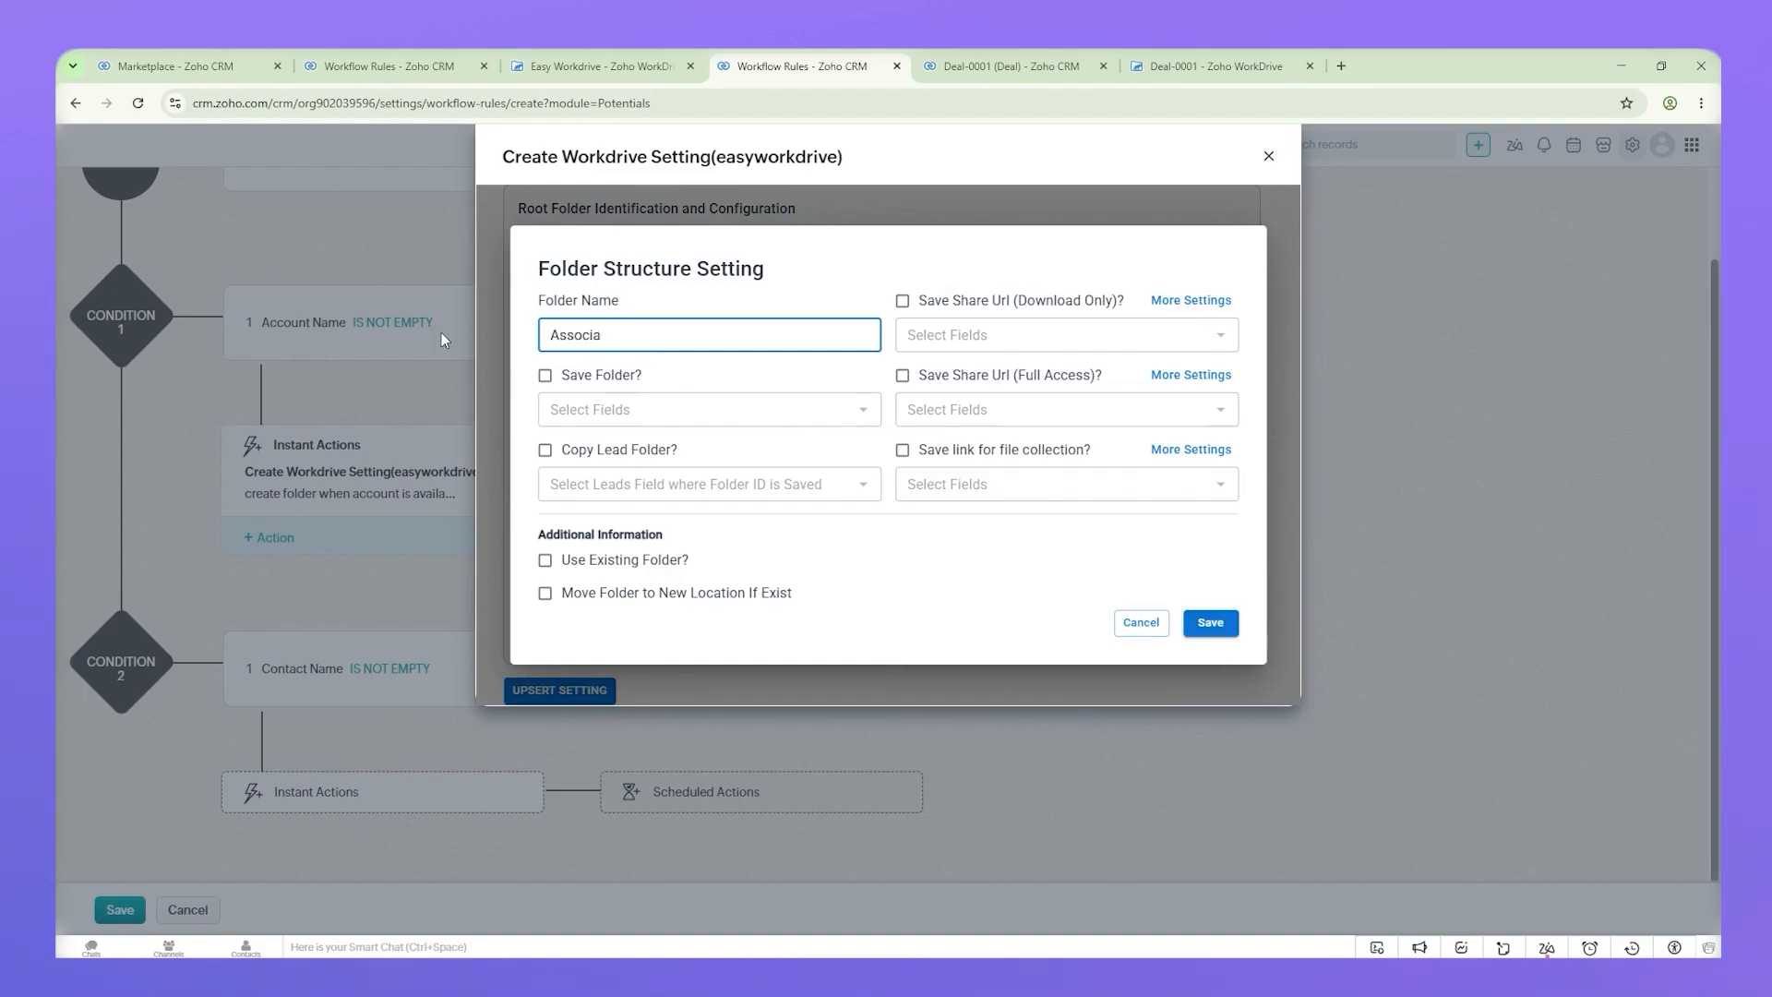
pyautogui.write('ls')
pyautogui.click(602, 563)
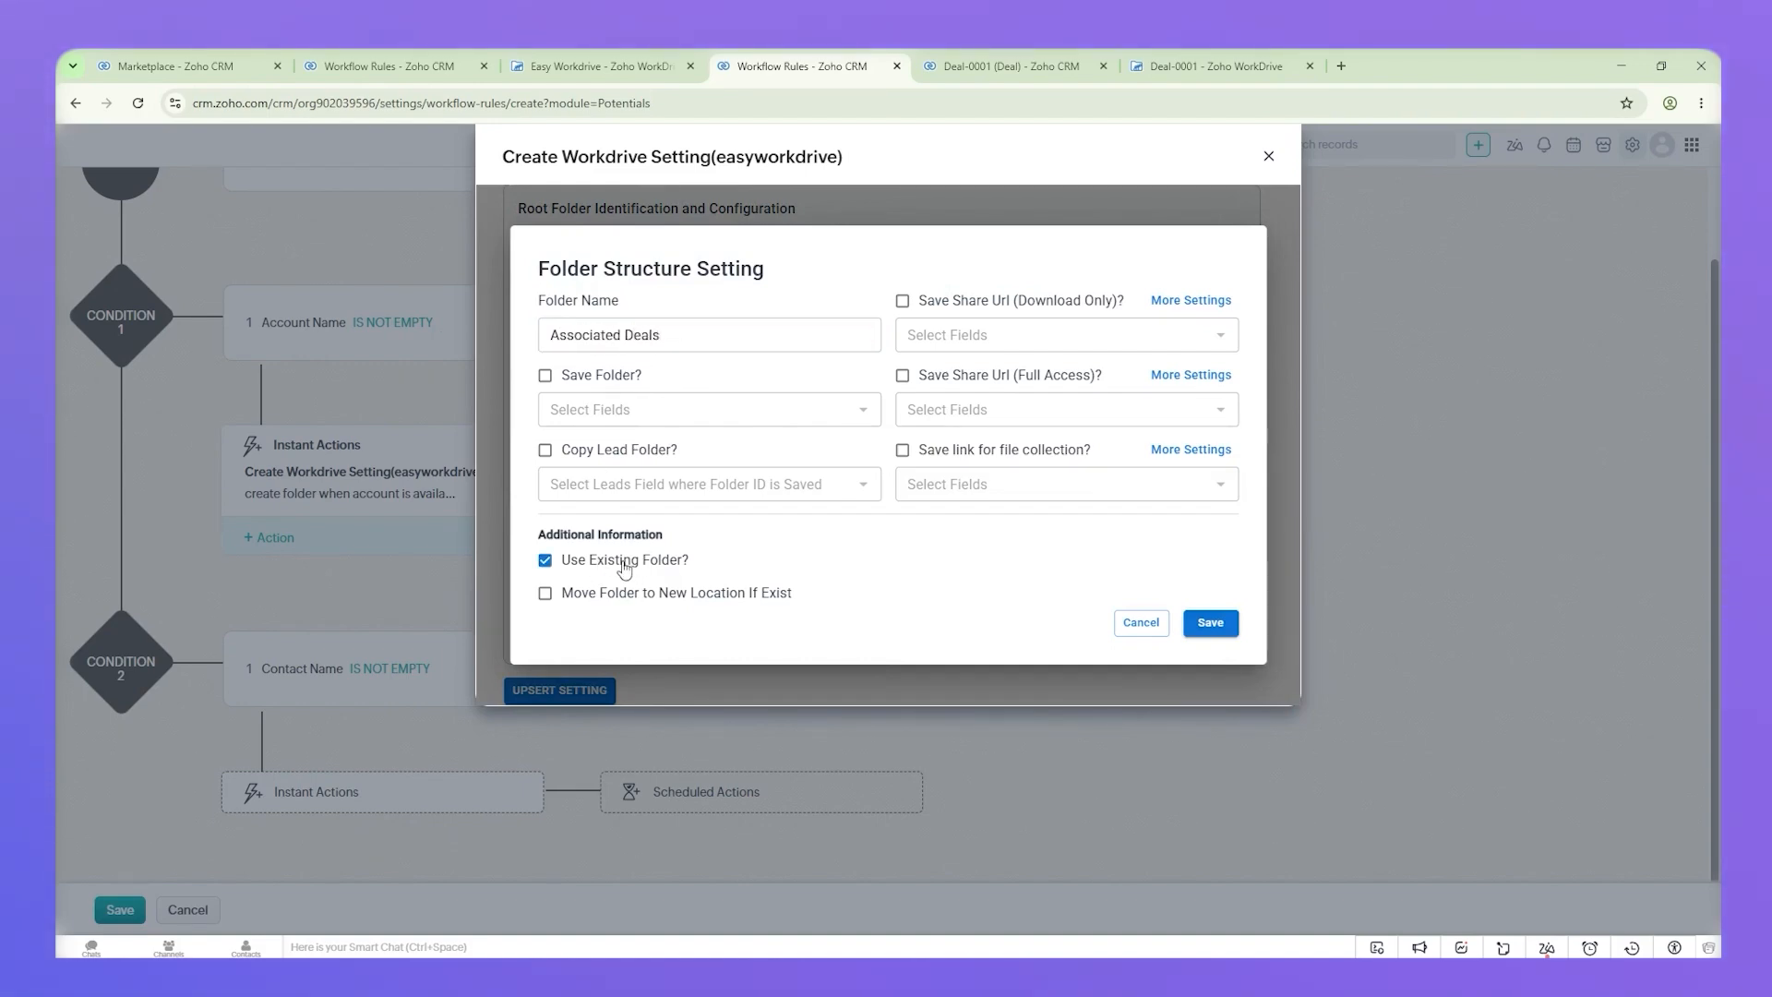
pyautogui.click(1214, 624)
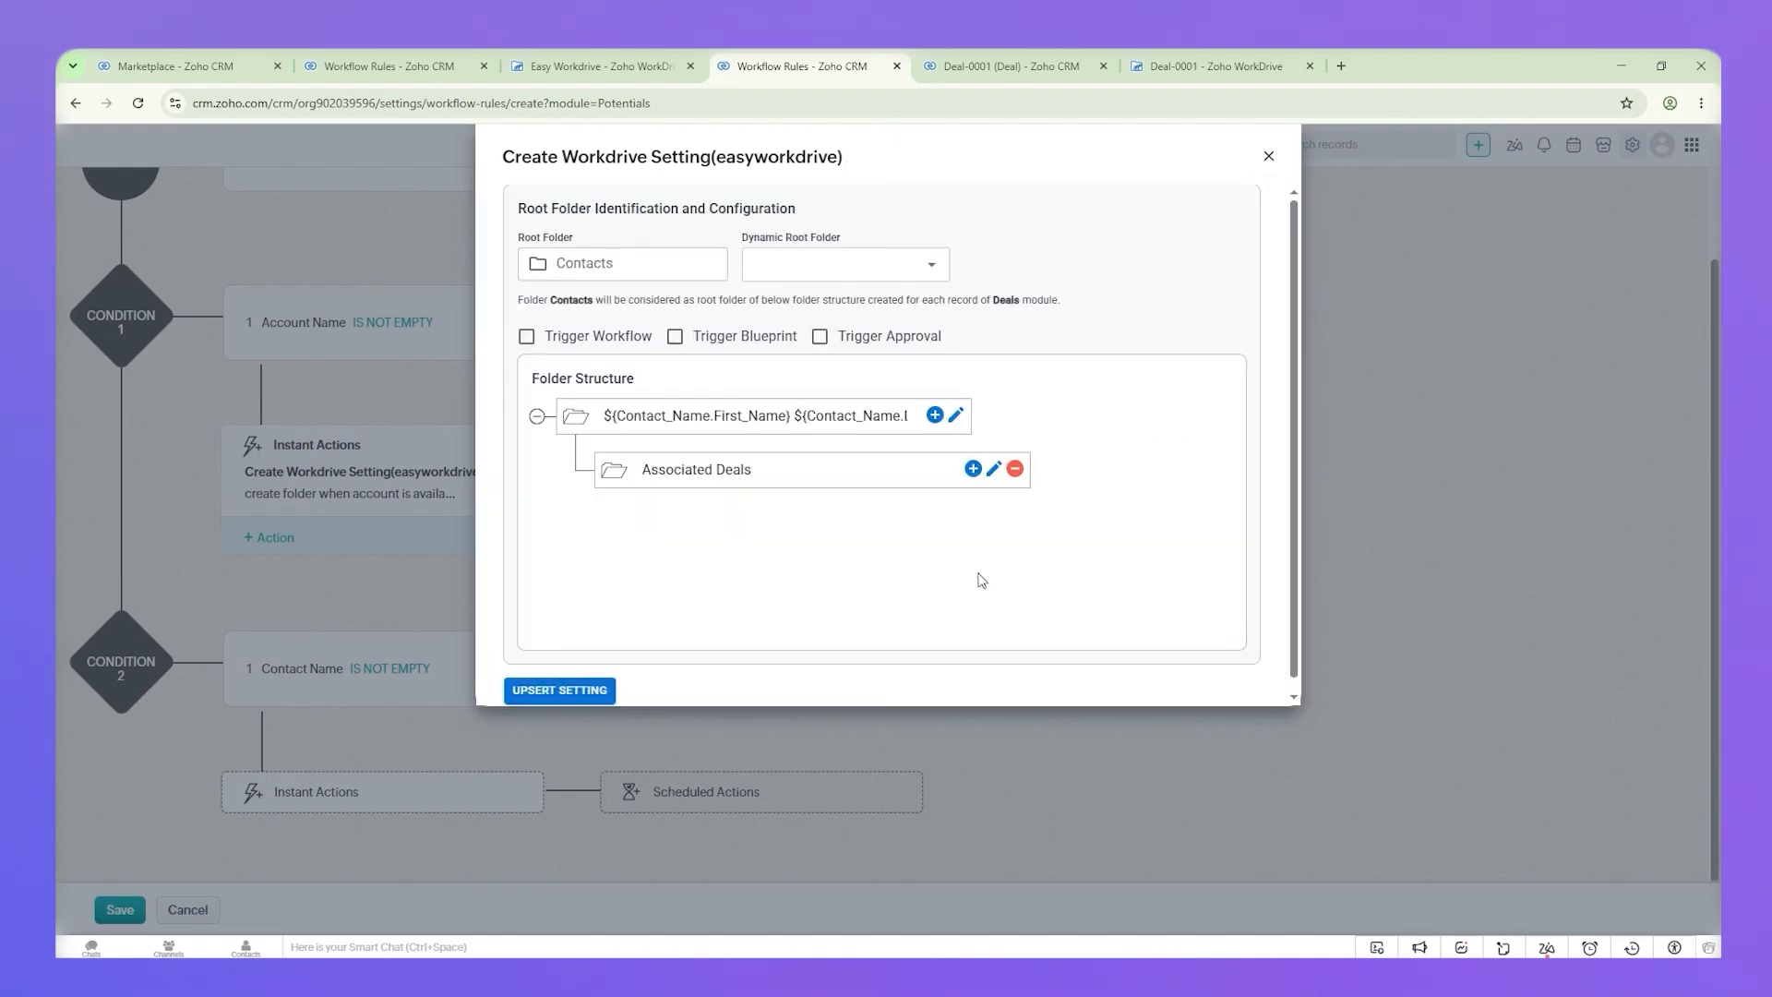
# Step: Add a ${Deal_Name} subfolder under Associated Deals, saving its folder to the Workdrive Folder ID (EXT) field
pyautogui.click(973, 469)
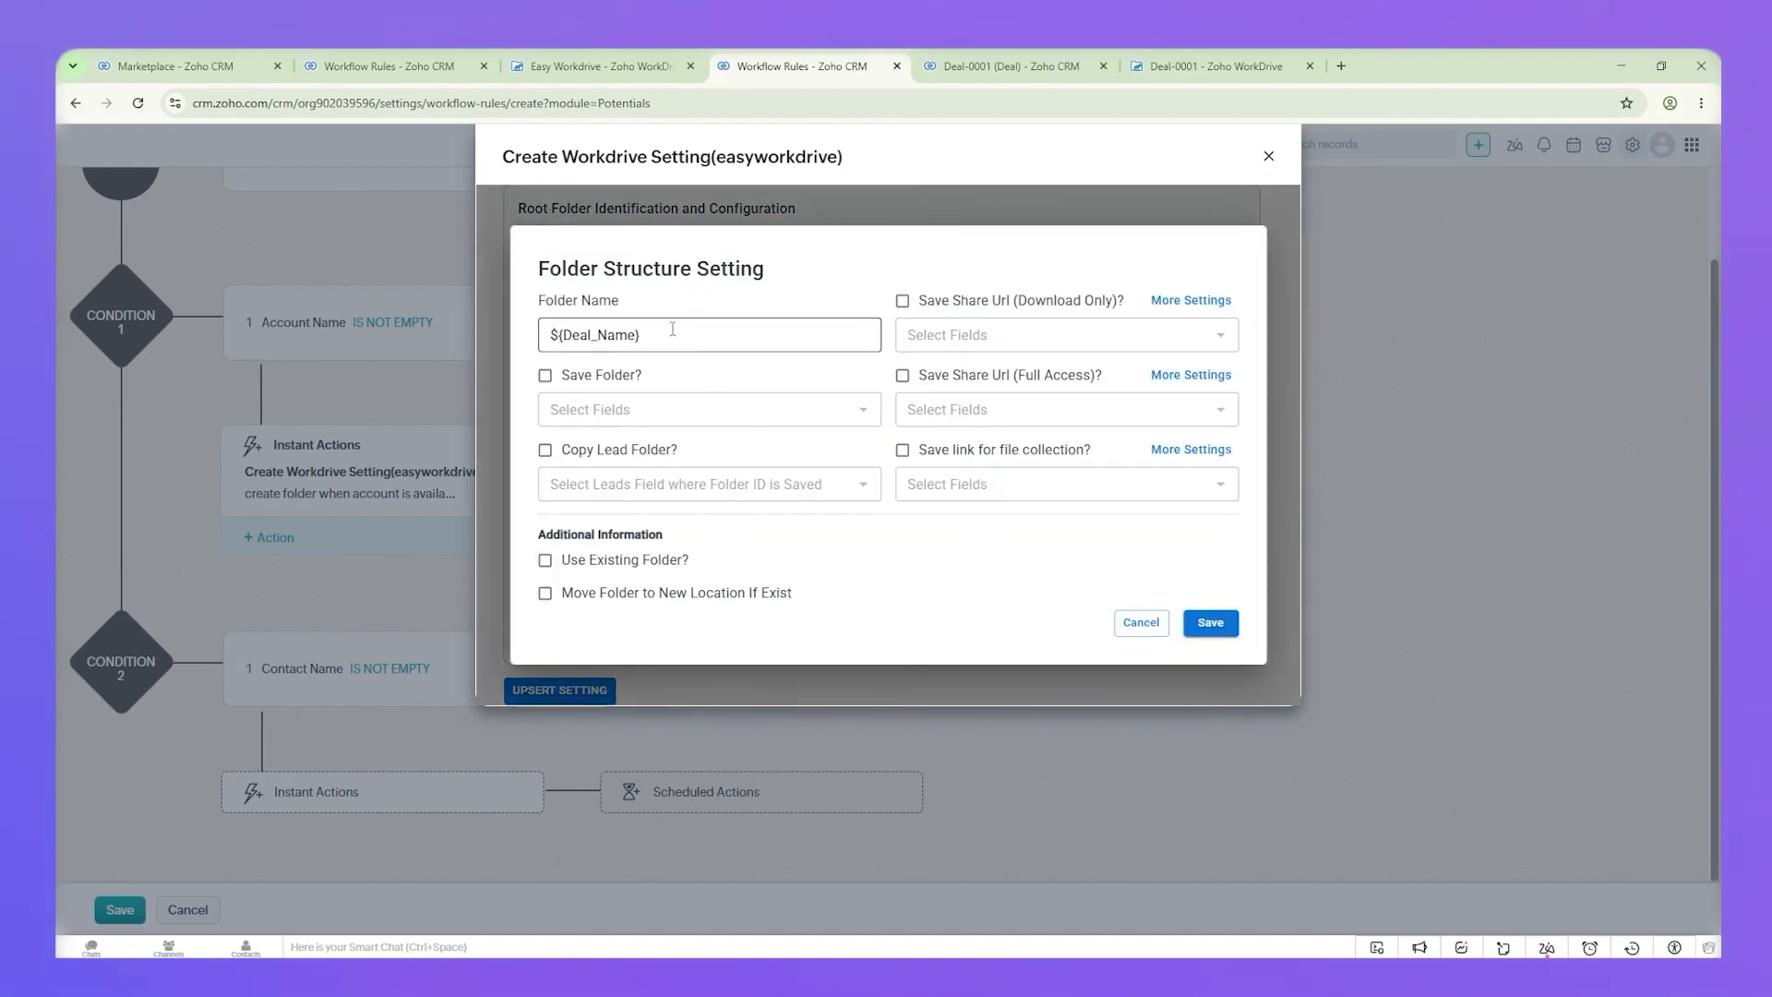
pyautogui.click(727, 336)
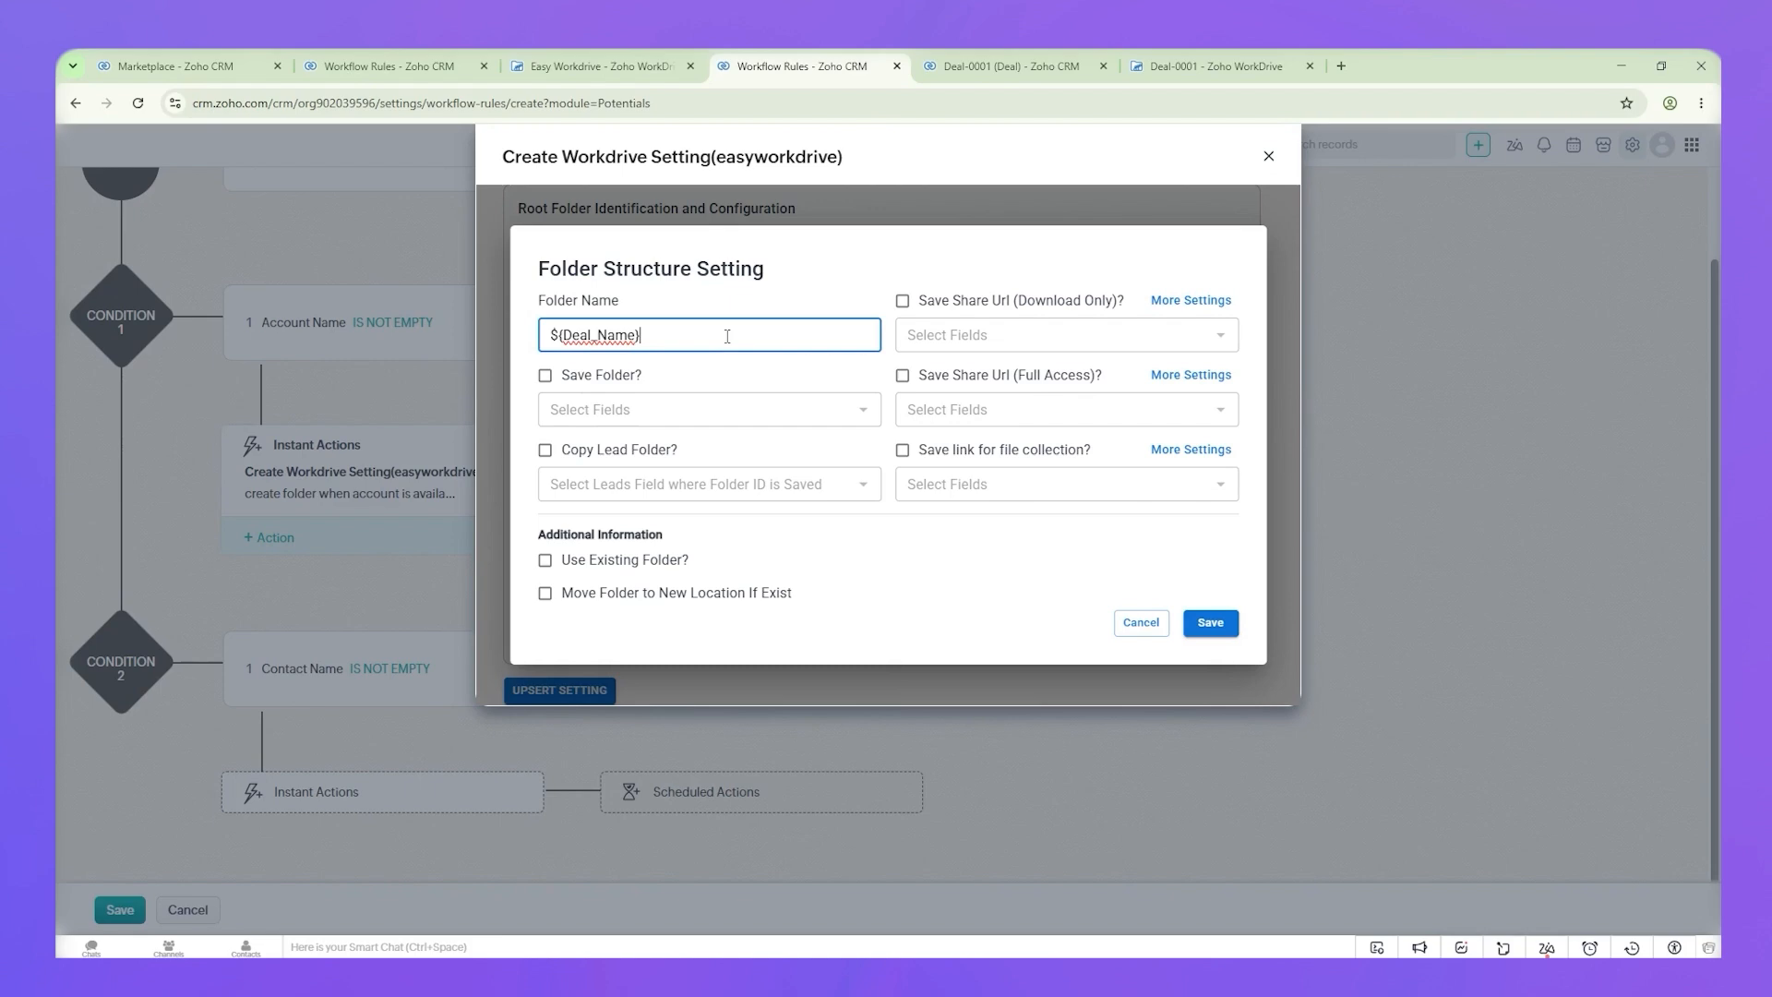
pyautogui.click(601, 377)
pyautogui.write('w')
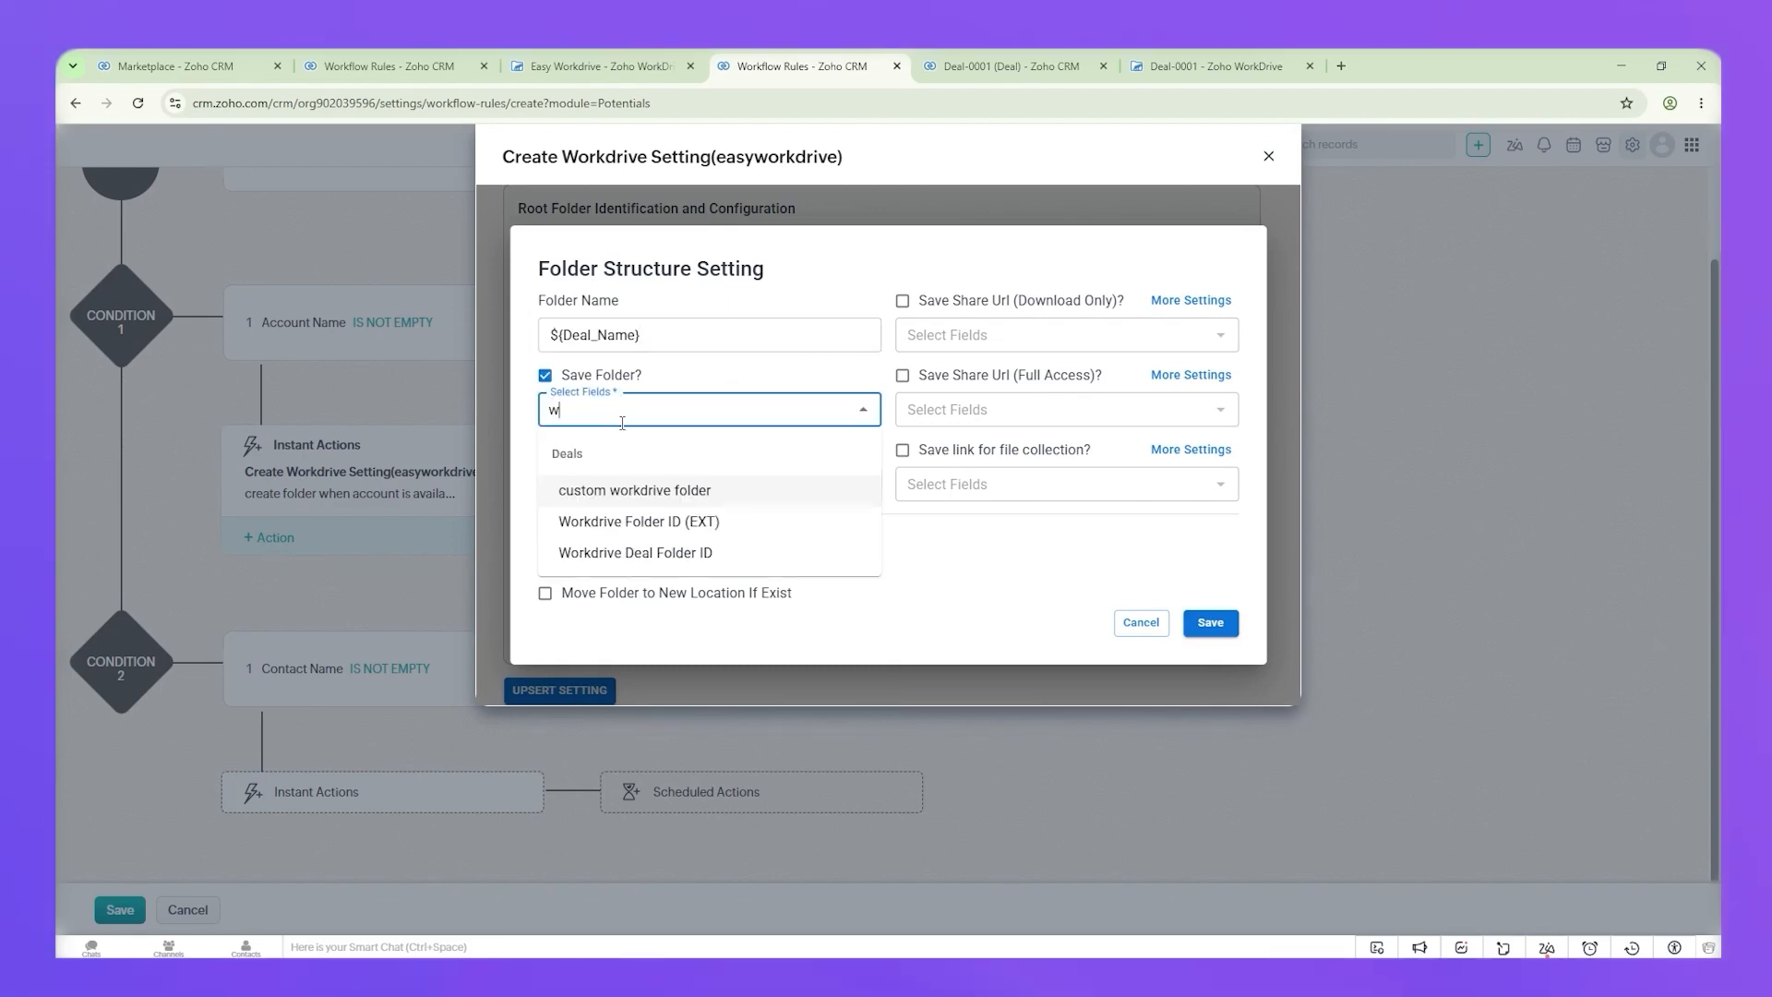
pyautogui.press('Up')
pyautogui.press('Up')
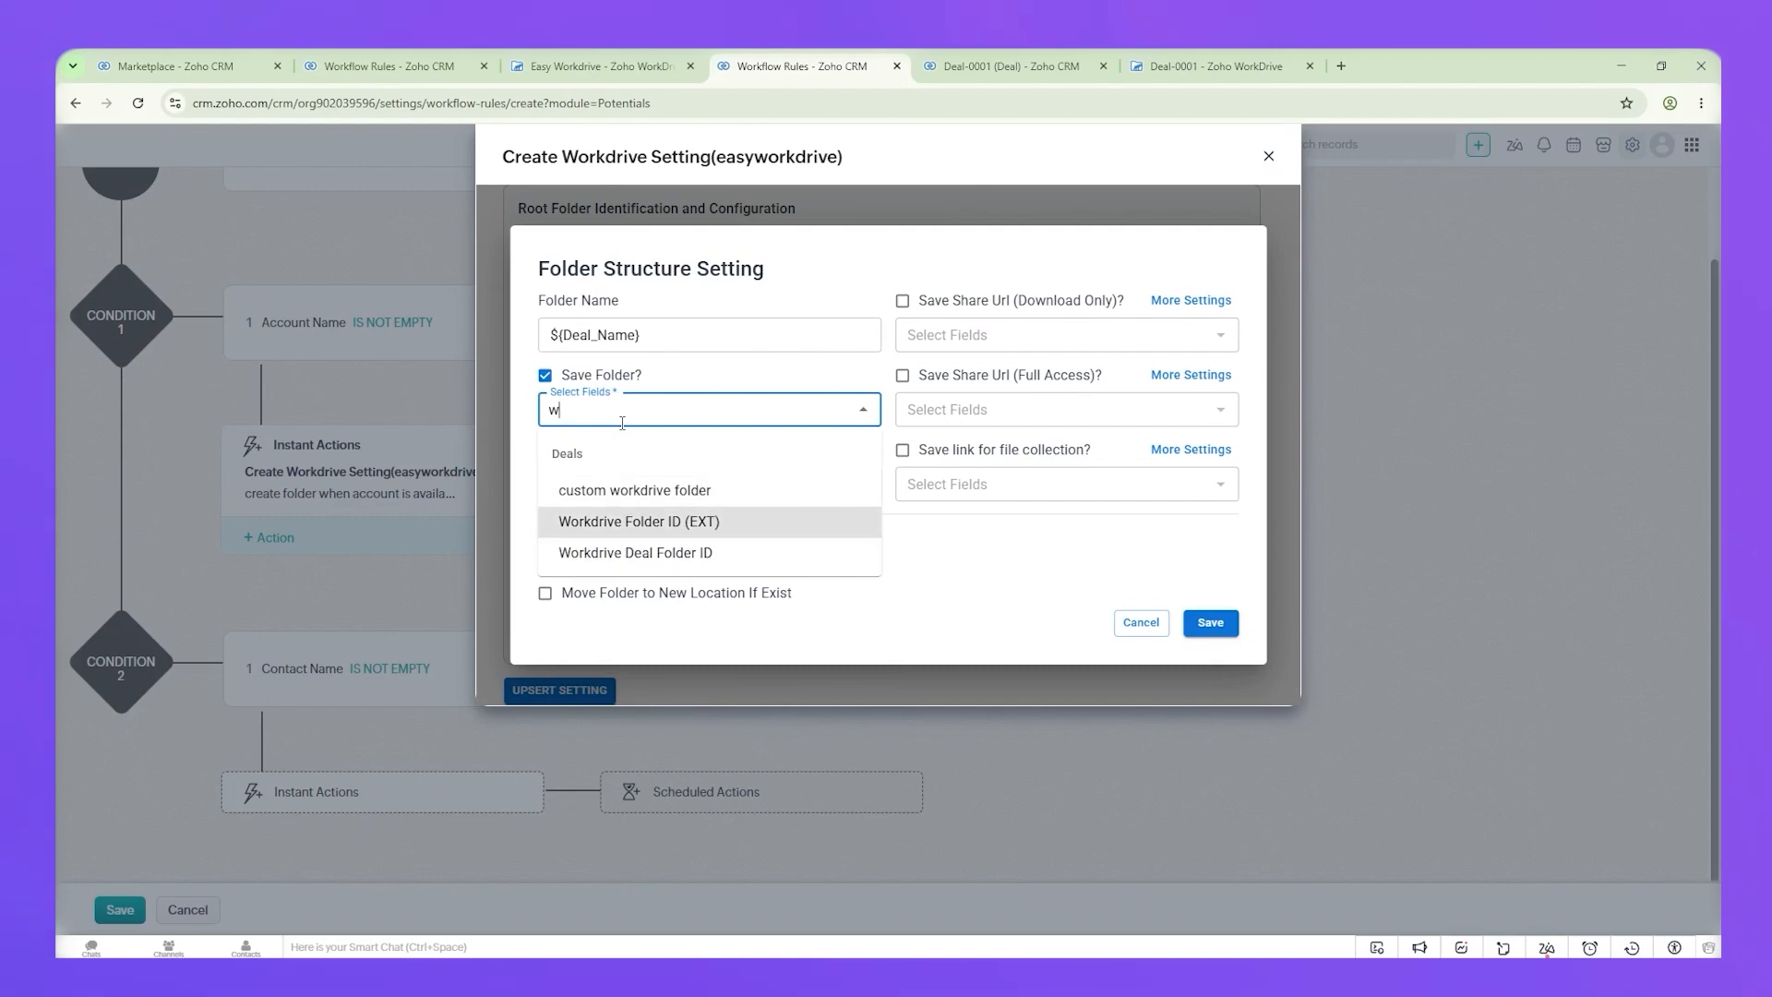
pyautogui.press('Return')
pyautogui.click(794, 553)
pyautogui.click(1210, 622)
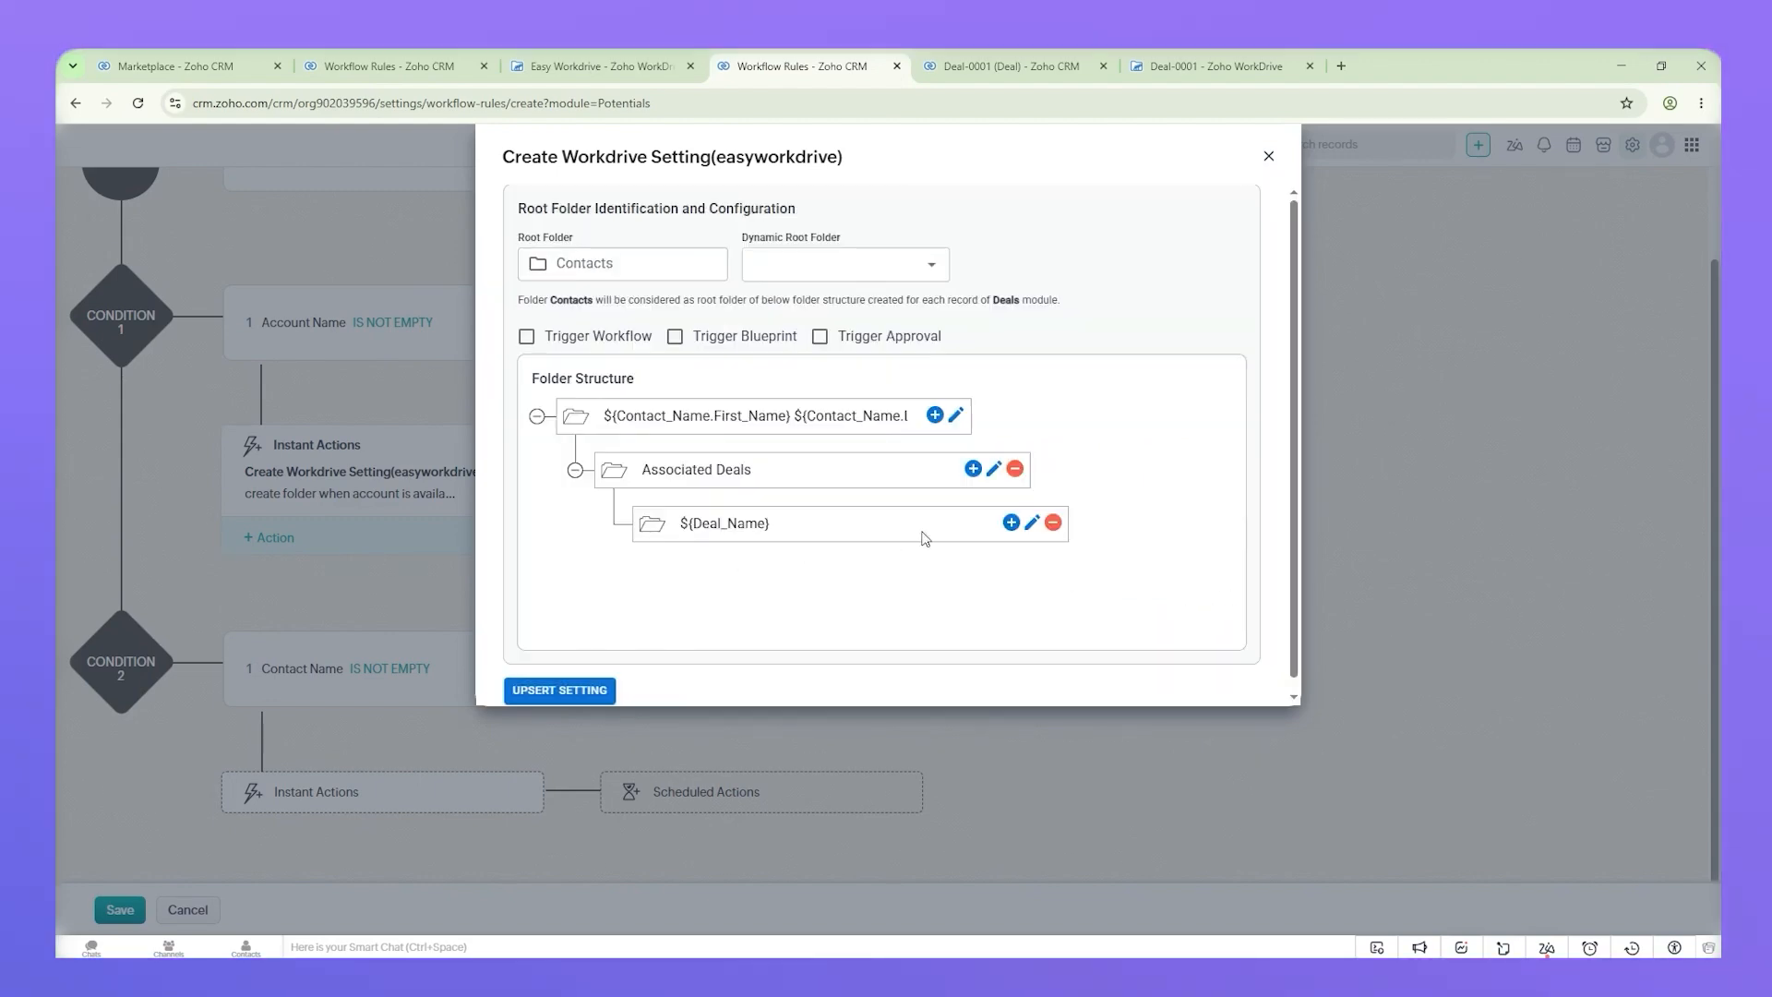
# Step: Upsert the contact folder setting and associate it with Condition 2 as "create folder when only contact is available"
pyautogui.click(579, 692)
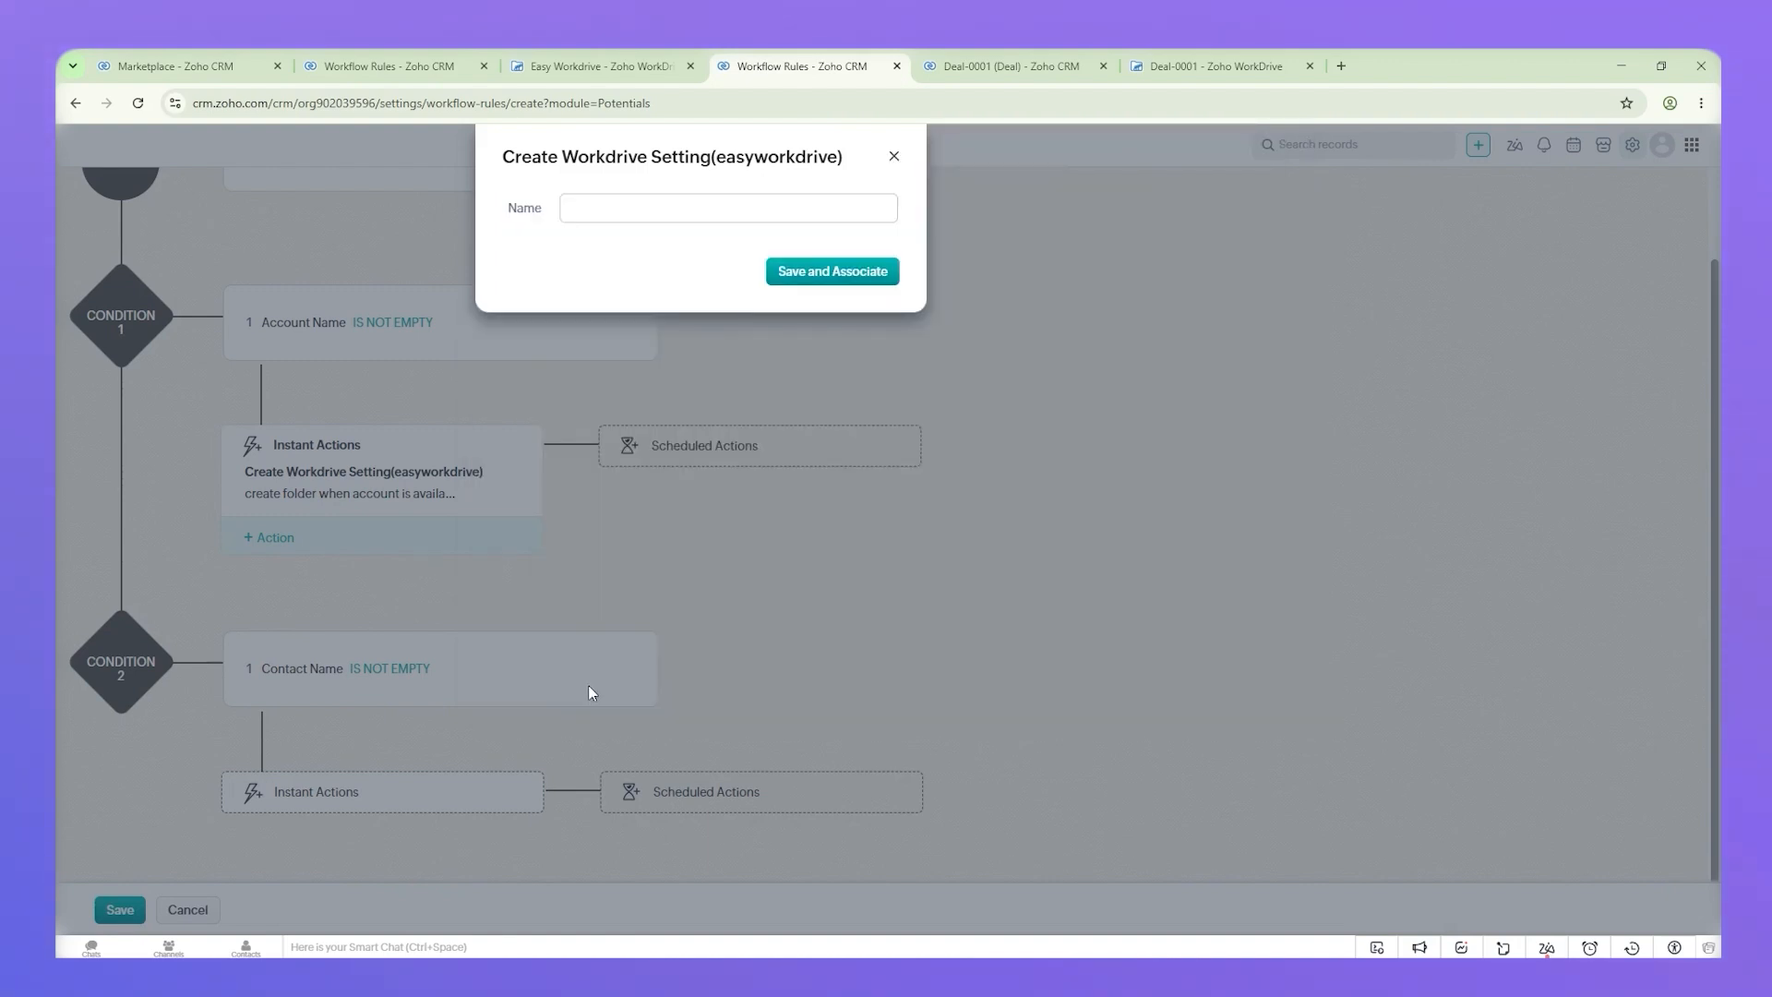
pyautogui.click(596, 211)
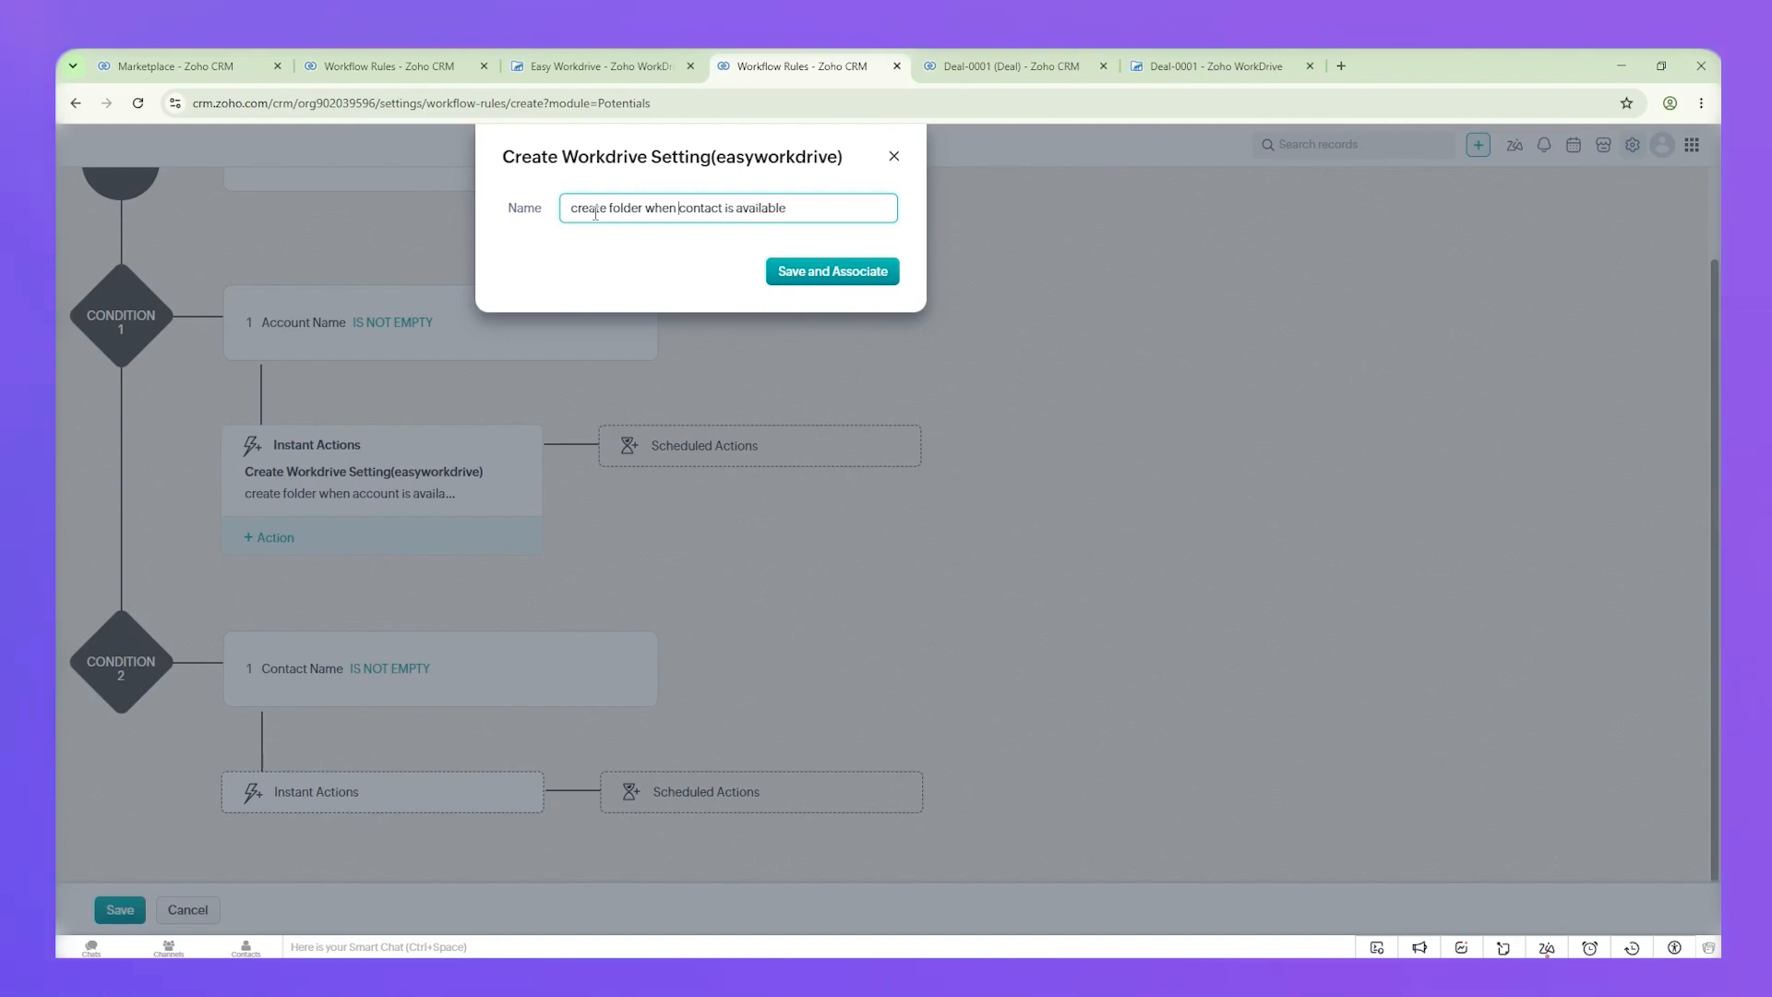
pyautogui.write('only')
pyautogui.click(804, 273)
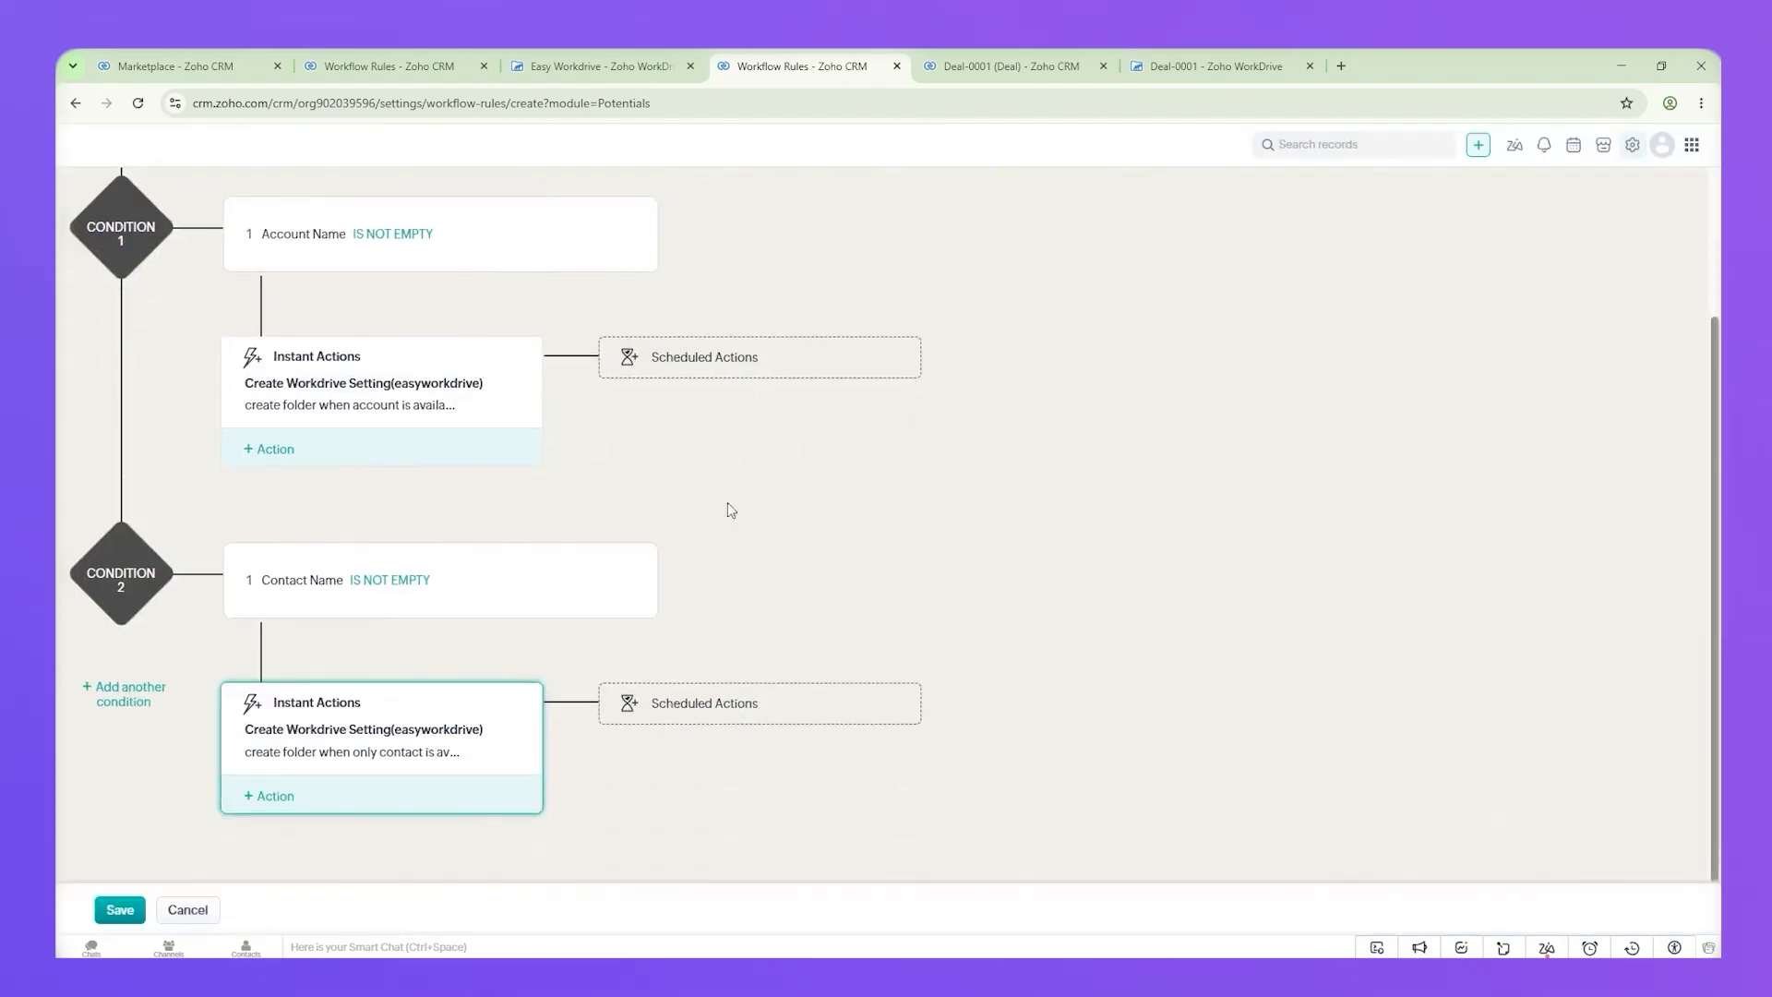
# Step: Add a branch for deals that do not meet any of the above conditions, with a Create Workdrive Folder custom action
pyautogui.click(118, 706)
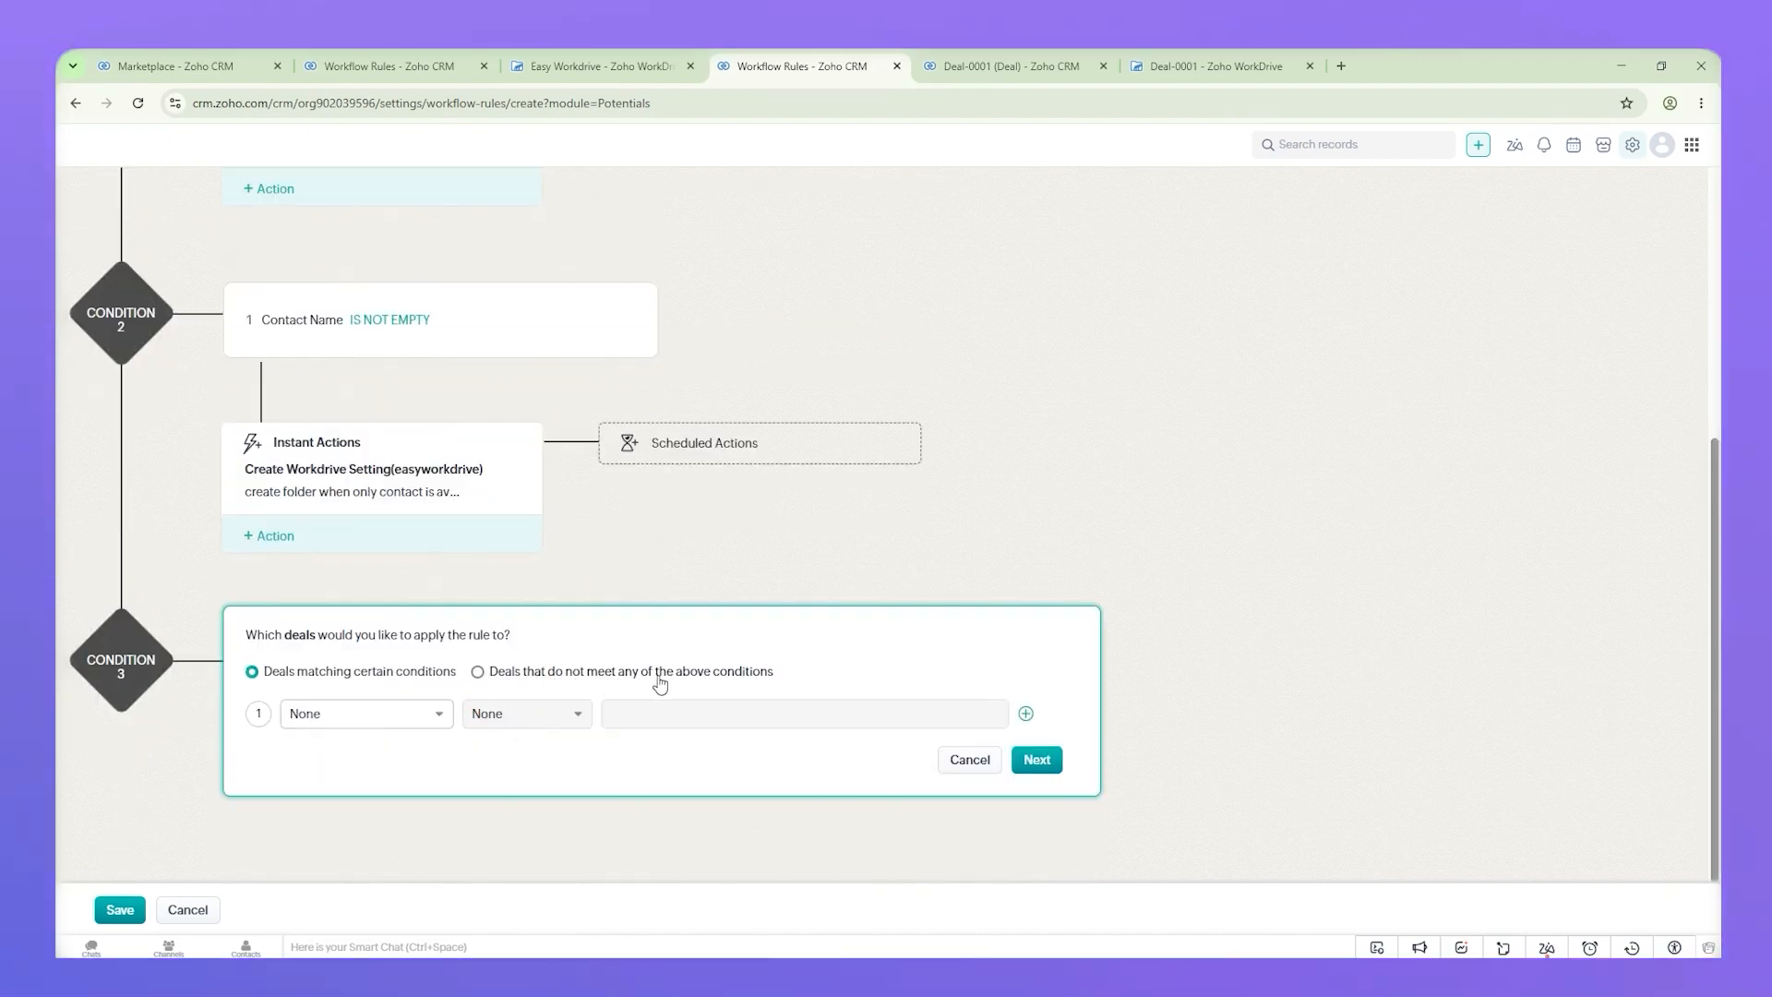
pyautogui.click(478, 672)
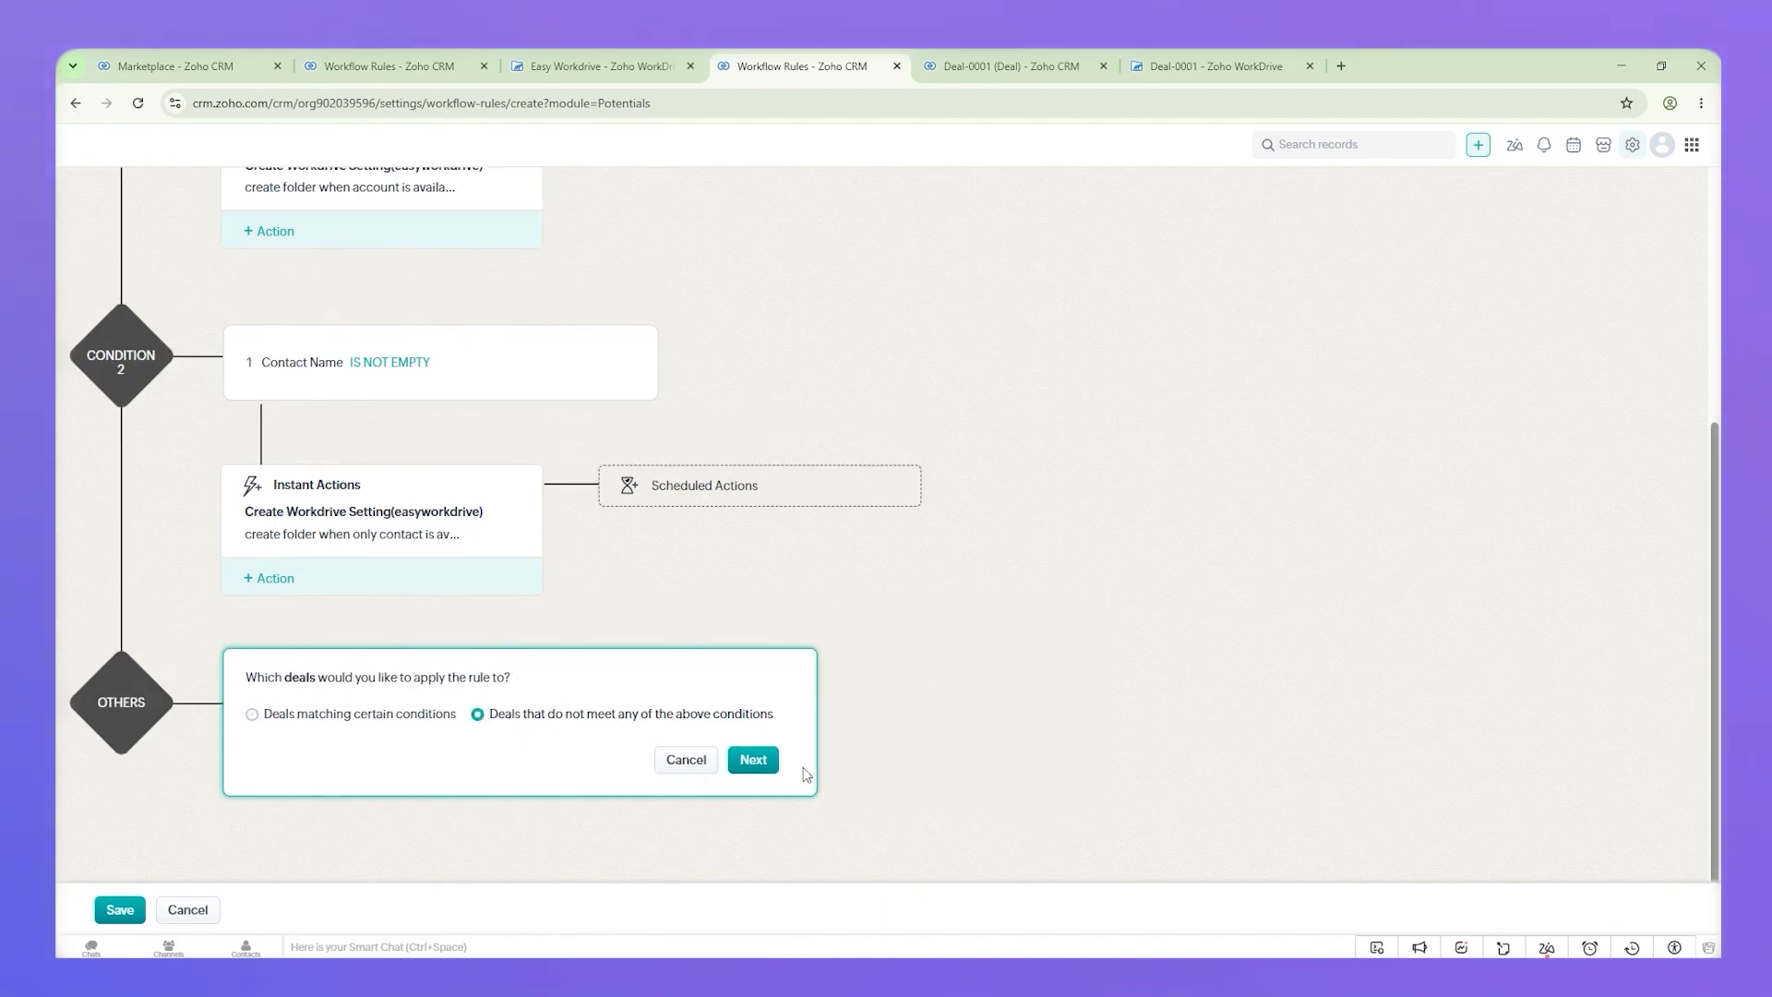
pyautogui.click(753, 759)
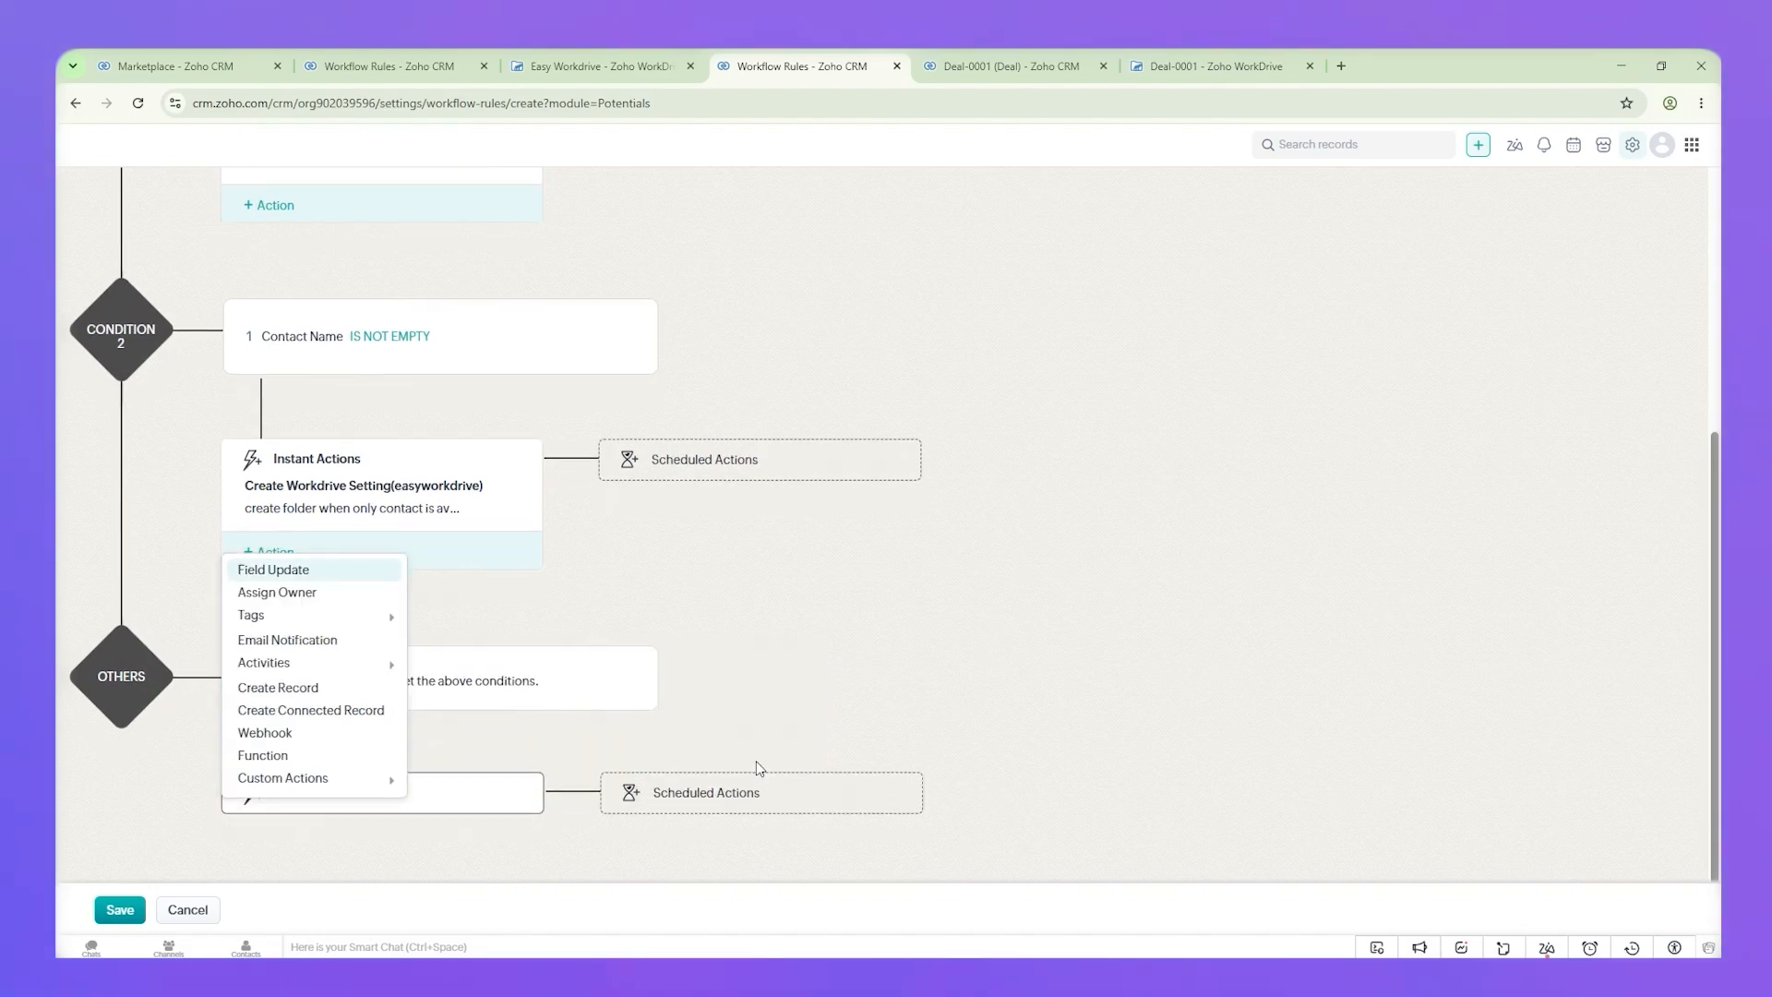
pyautogui.moveTo(339, 778)
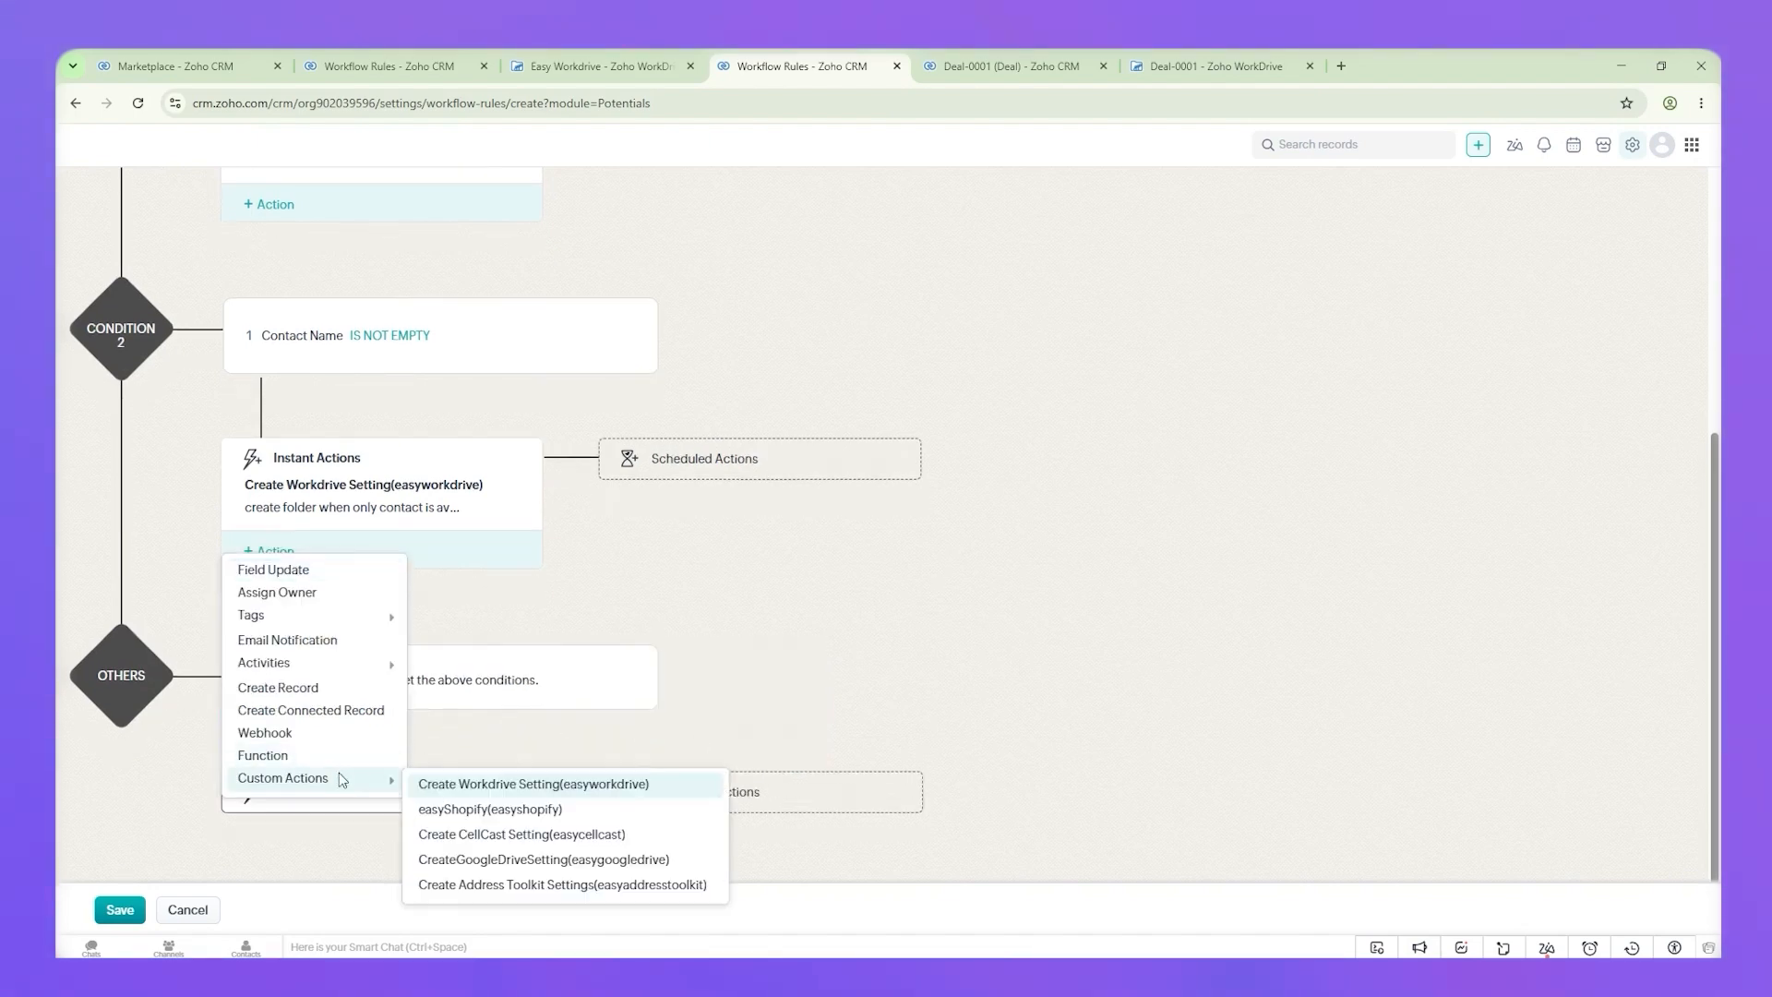
pyautogui.click(464, 785)
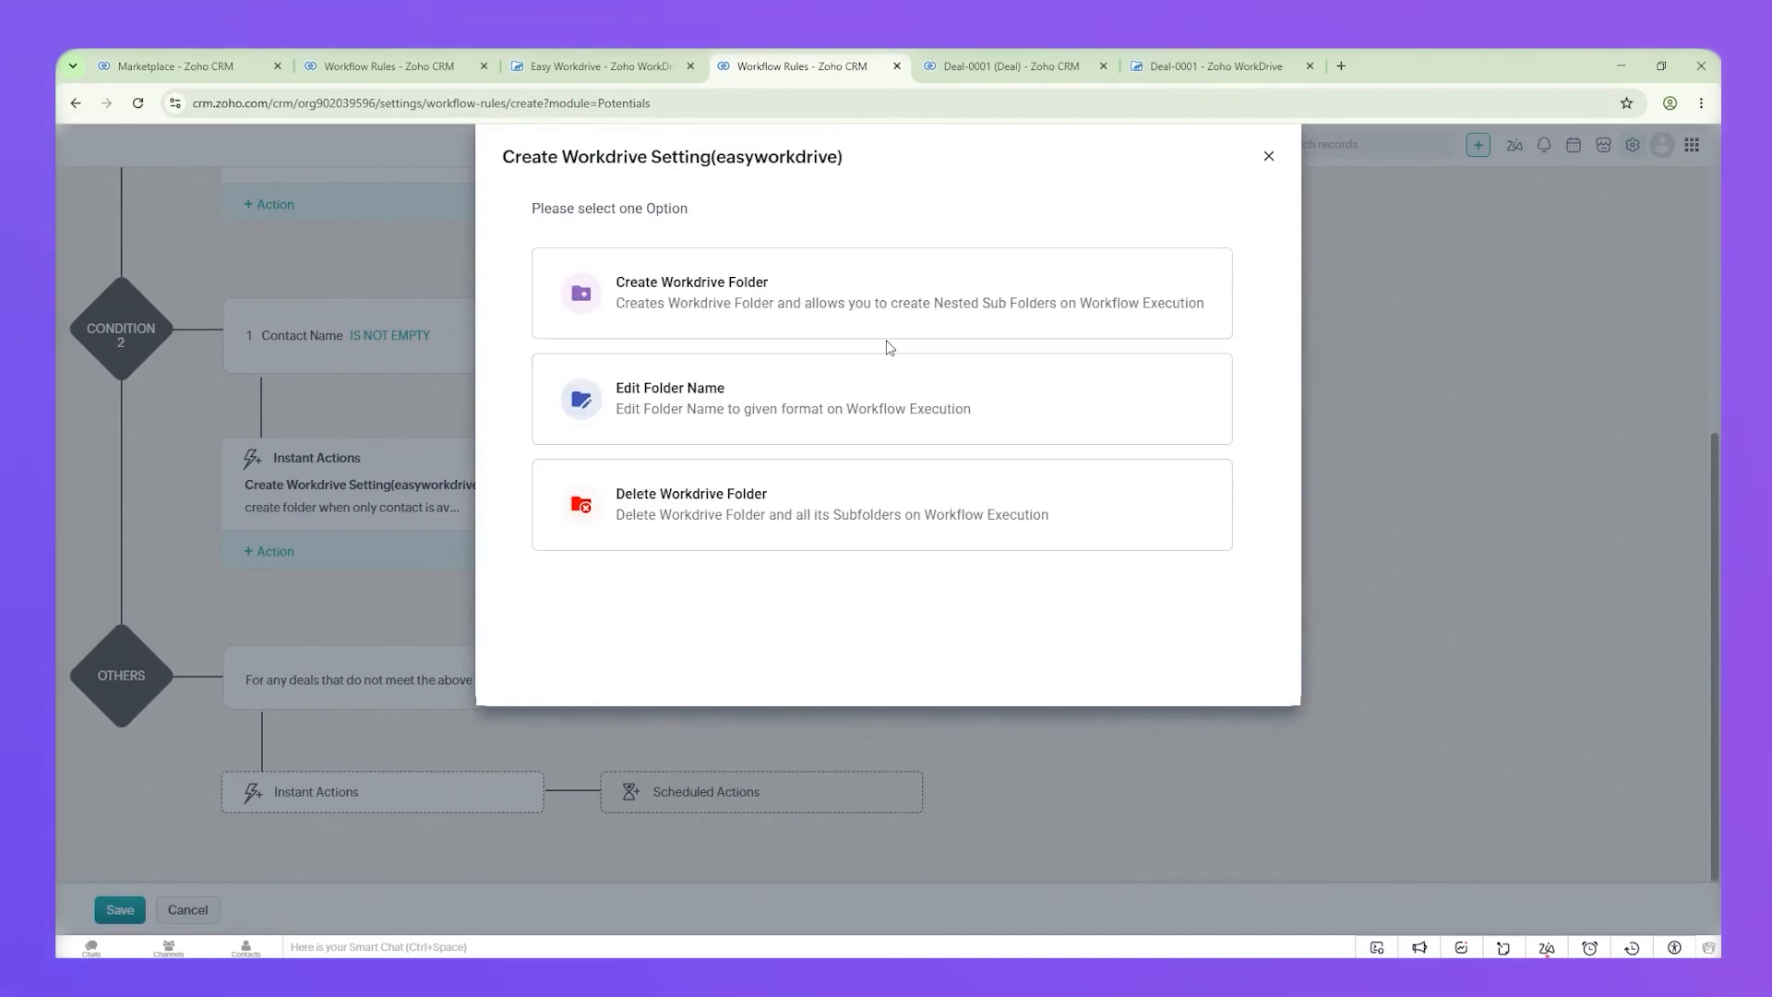
pyautogui.click(686, 306)
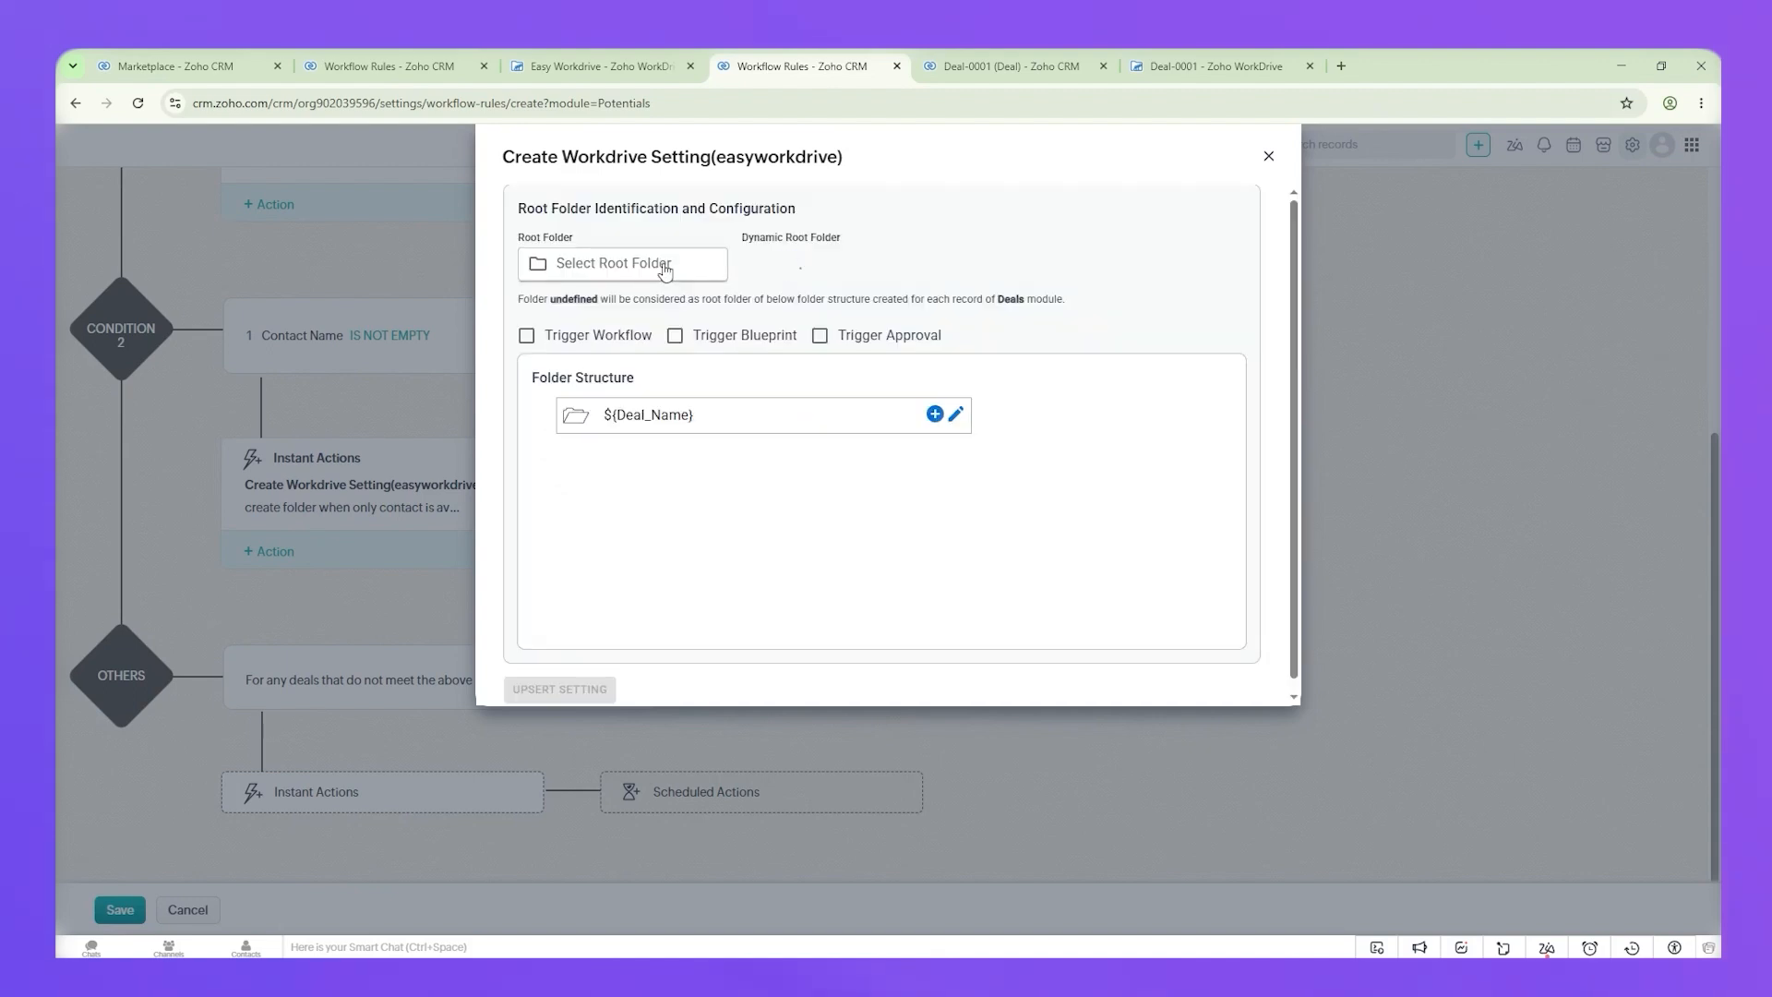
# Step: Set the root folder to Deals in the Easy Workdrive team folder of the demo14instawebworkscom workspace, and compare it with the diagram's Deals branch
pyautogui.click(664, 270)
pyautogui.click(661, 467)
pyautogui.click(657, 519)
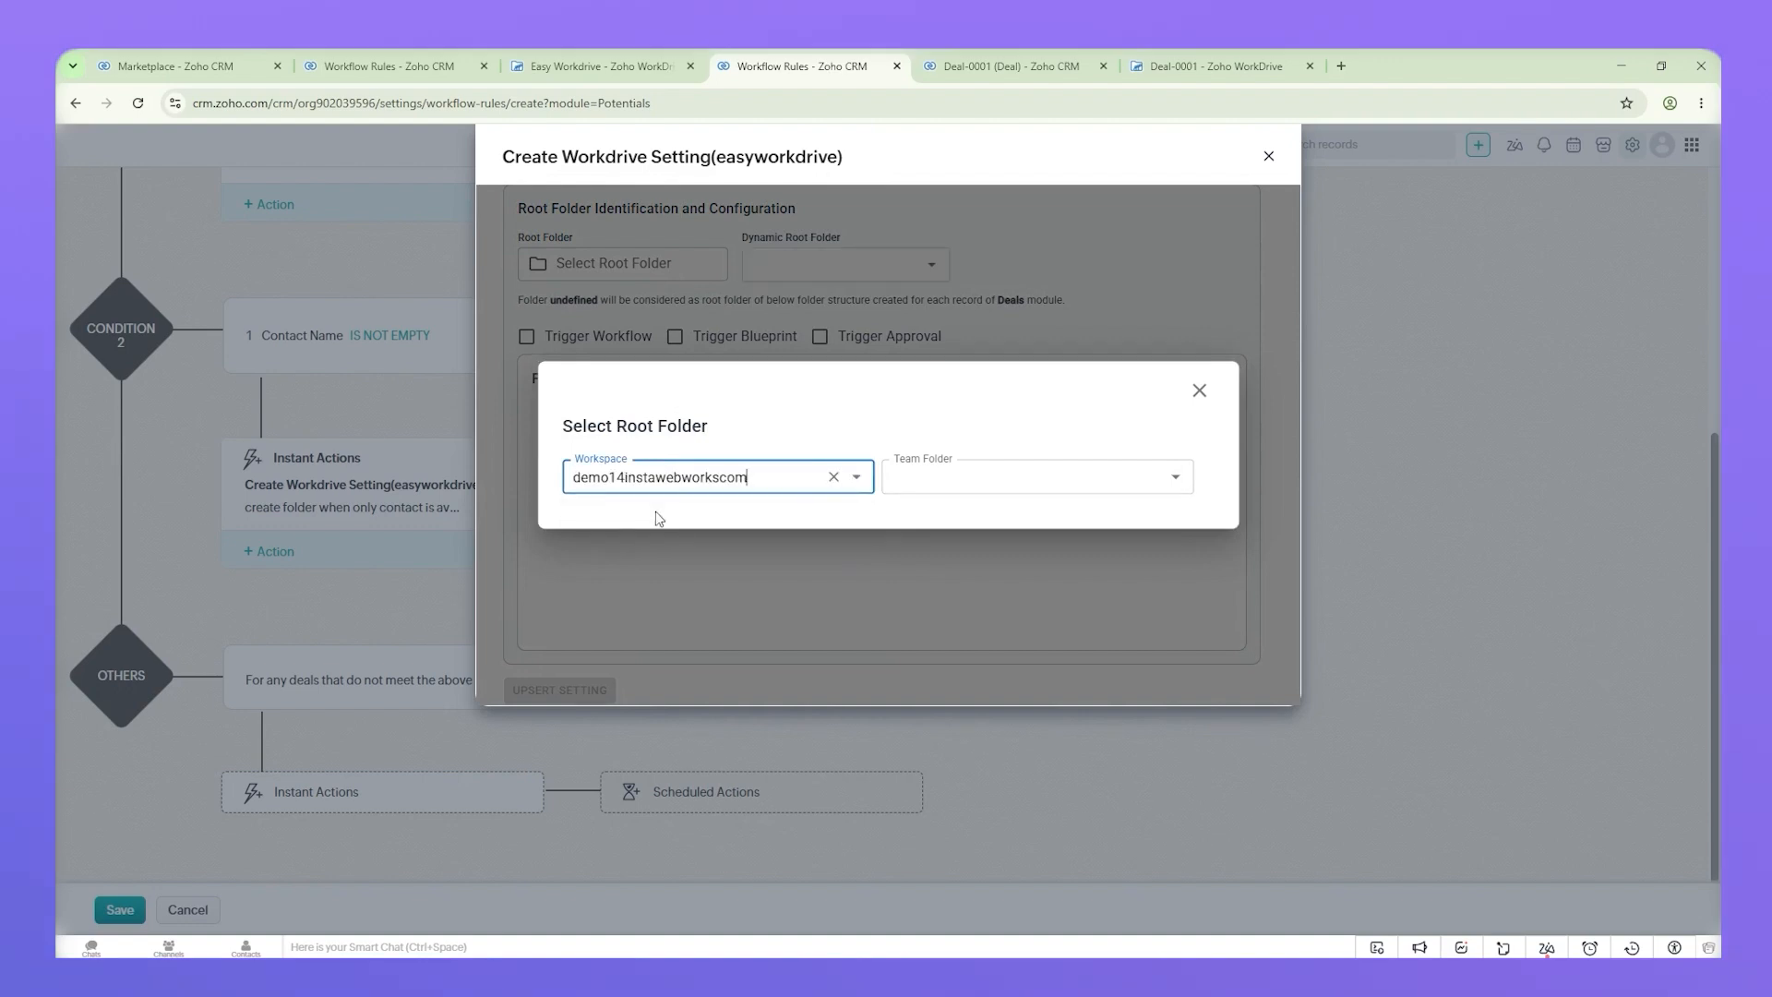
pyautogui.click(951, 473)
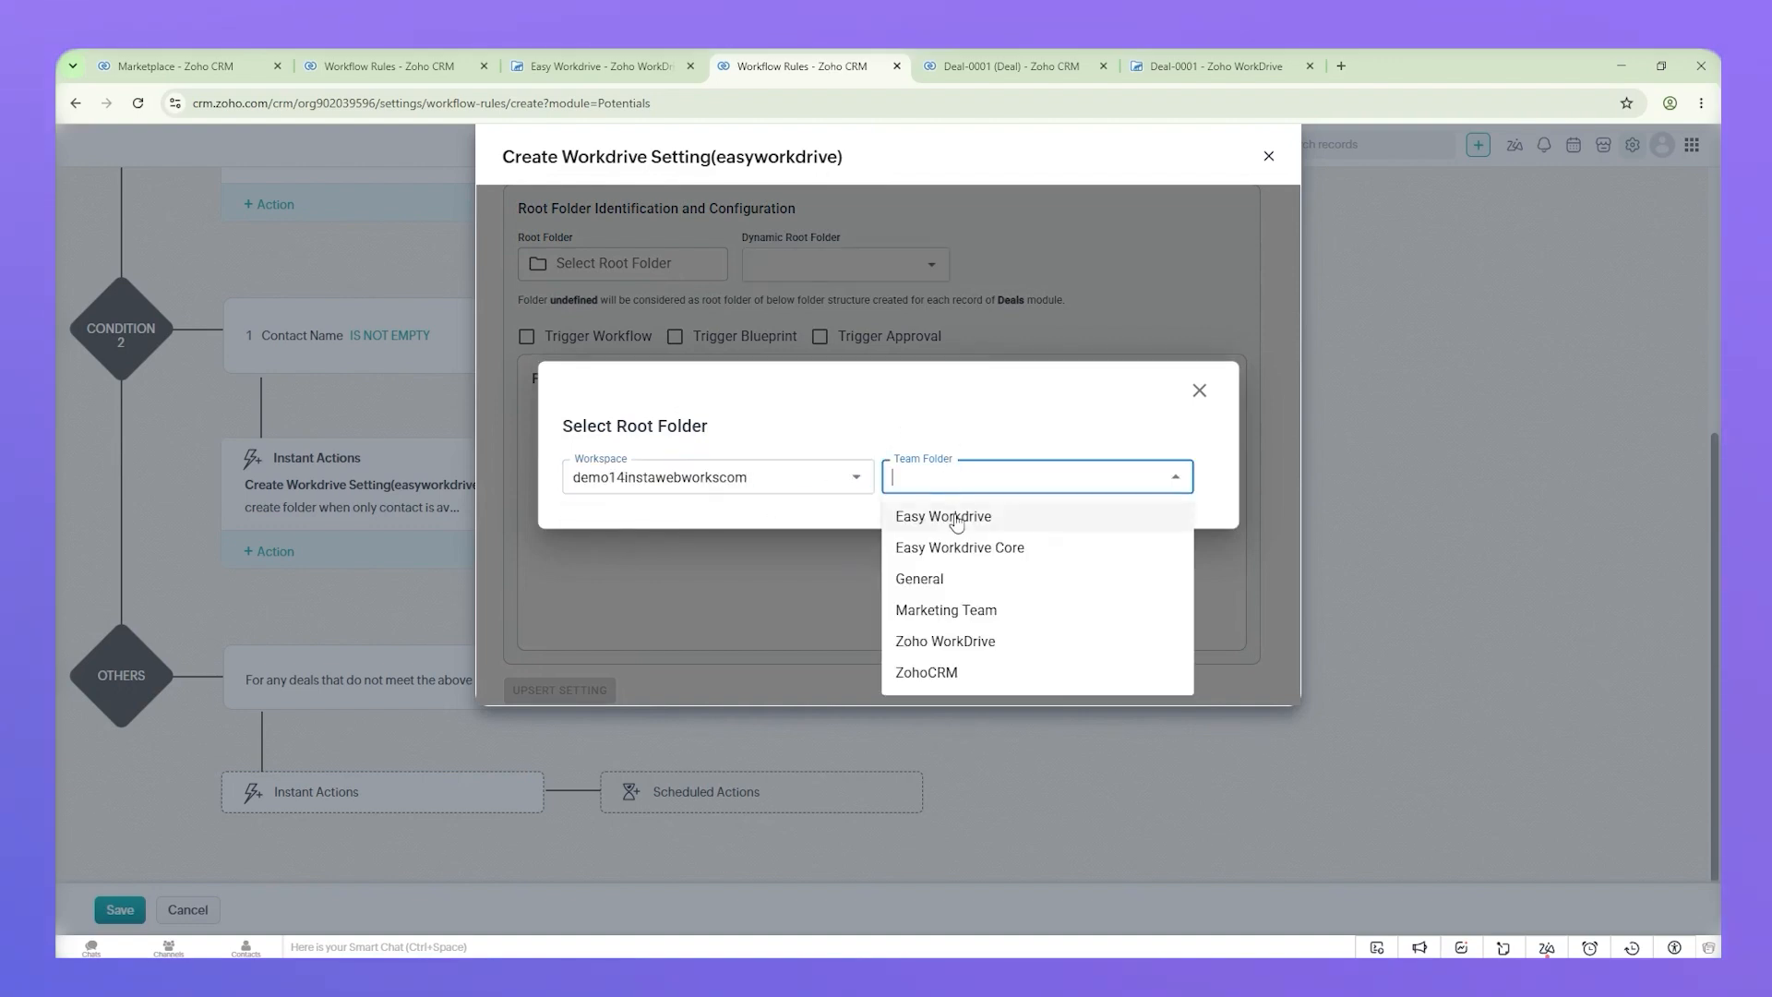
pyautogui.click(956, 517)
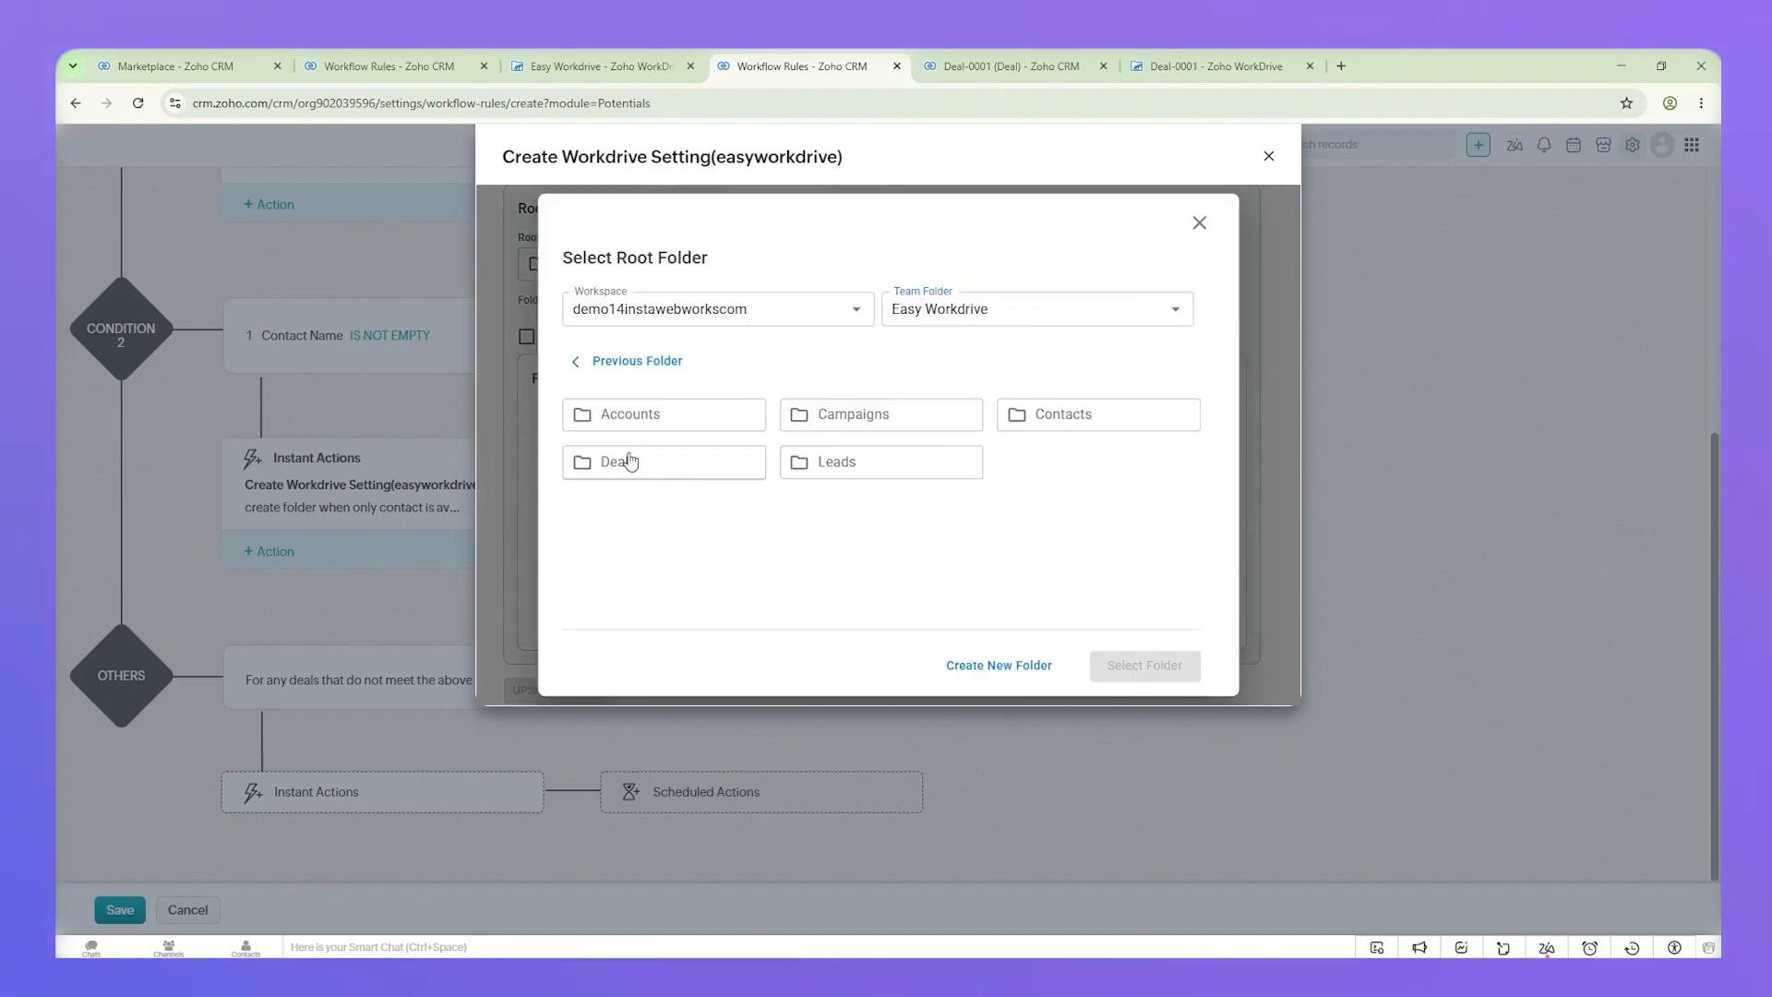
pyautogui.click(626, 461)
pyautogui.click(1145, 666)
pyautogui.hotkey('alt', 'Tab')
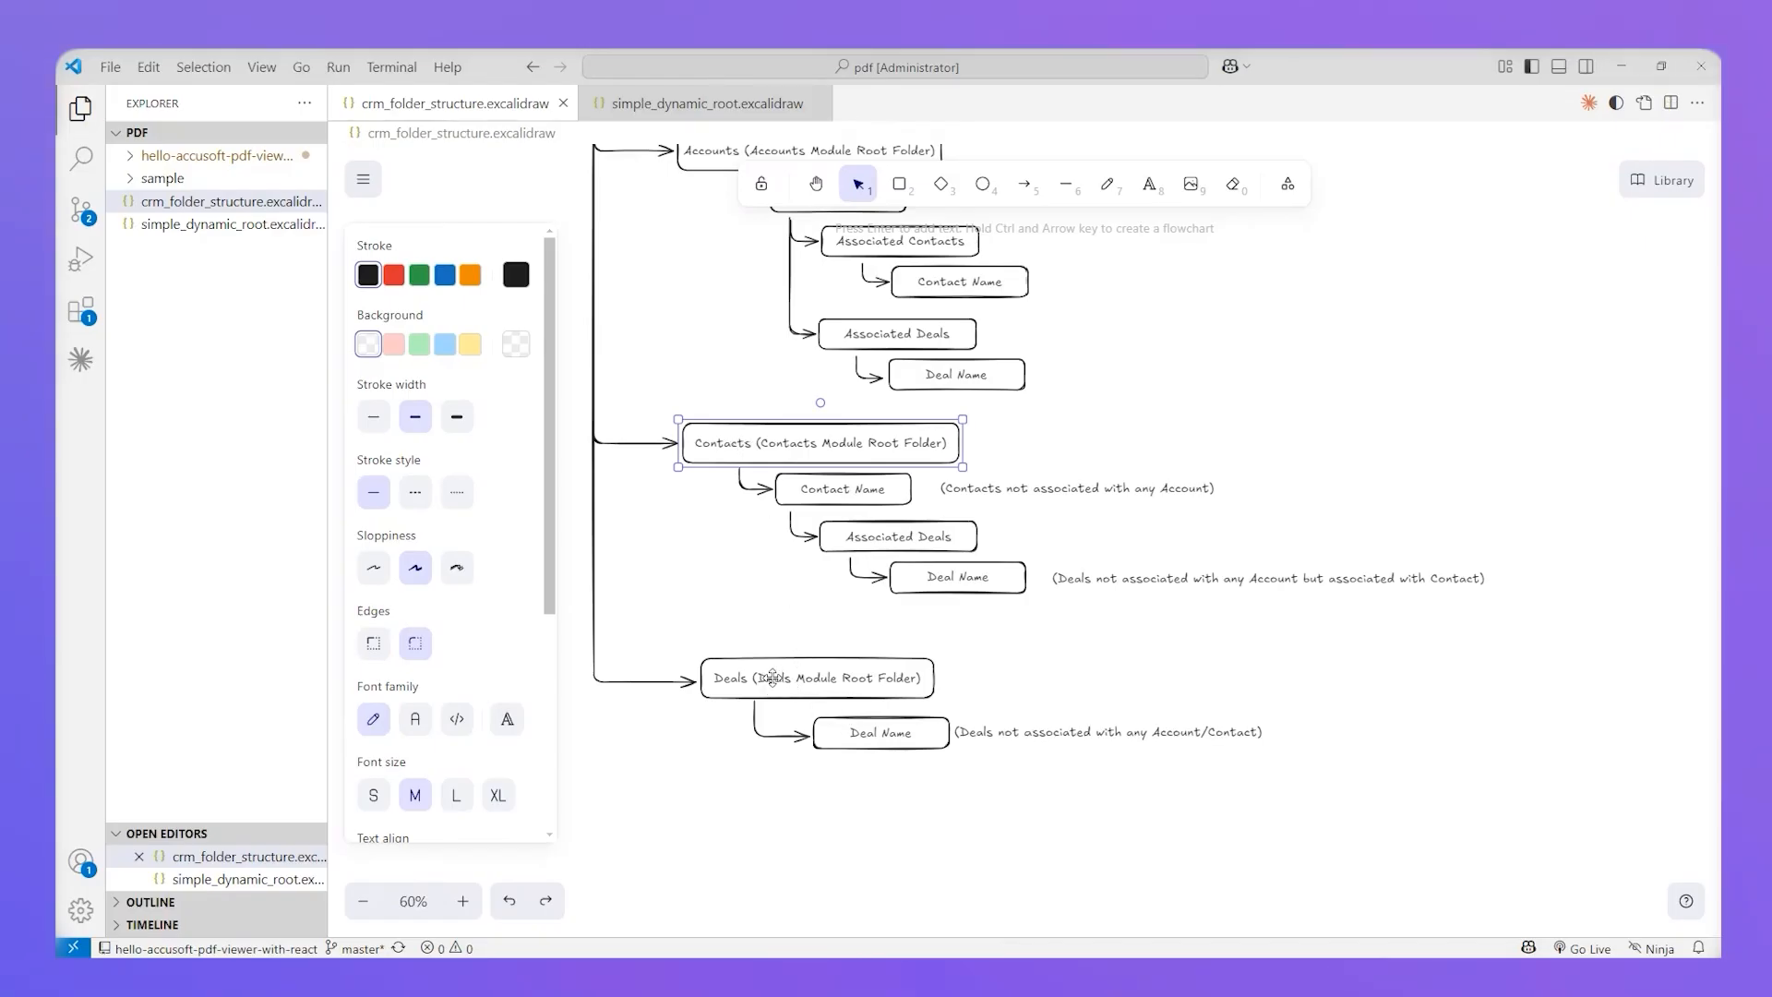
pyautogui.hotkey('alt', 'Tab')
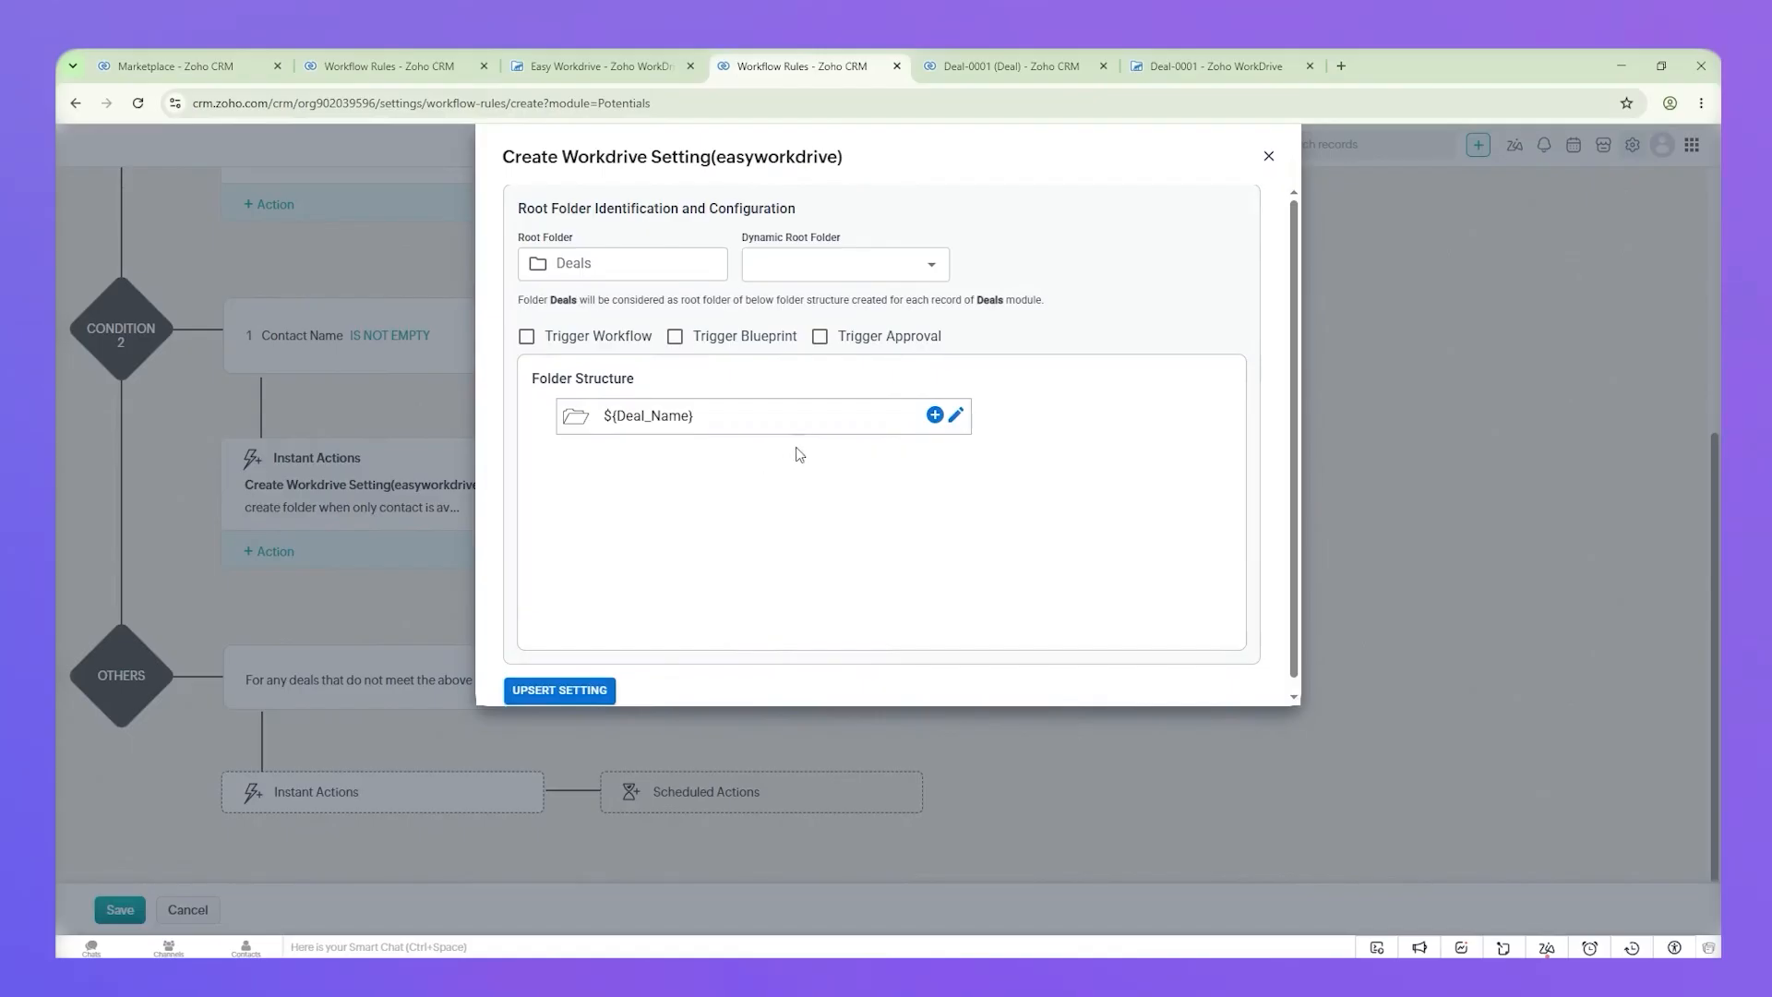
# Step: Enable Save Folder for the ${Deal_Name} folder under the Deals root, storing it in the Workdrive Folder ID (EXT) field
pyautogui.click(956, 415)
pyautogui.click(565, 388)
pyautogui.click(588, 408)
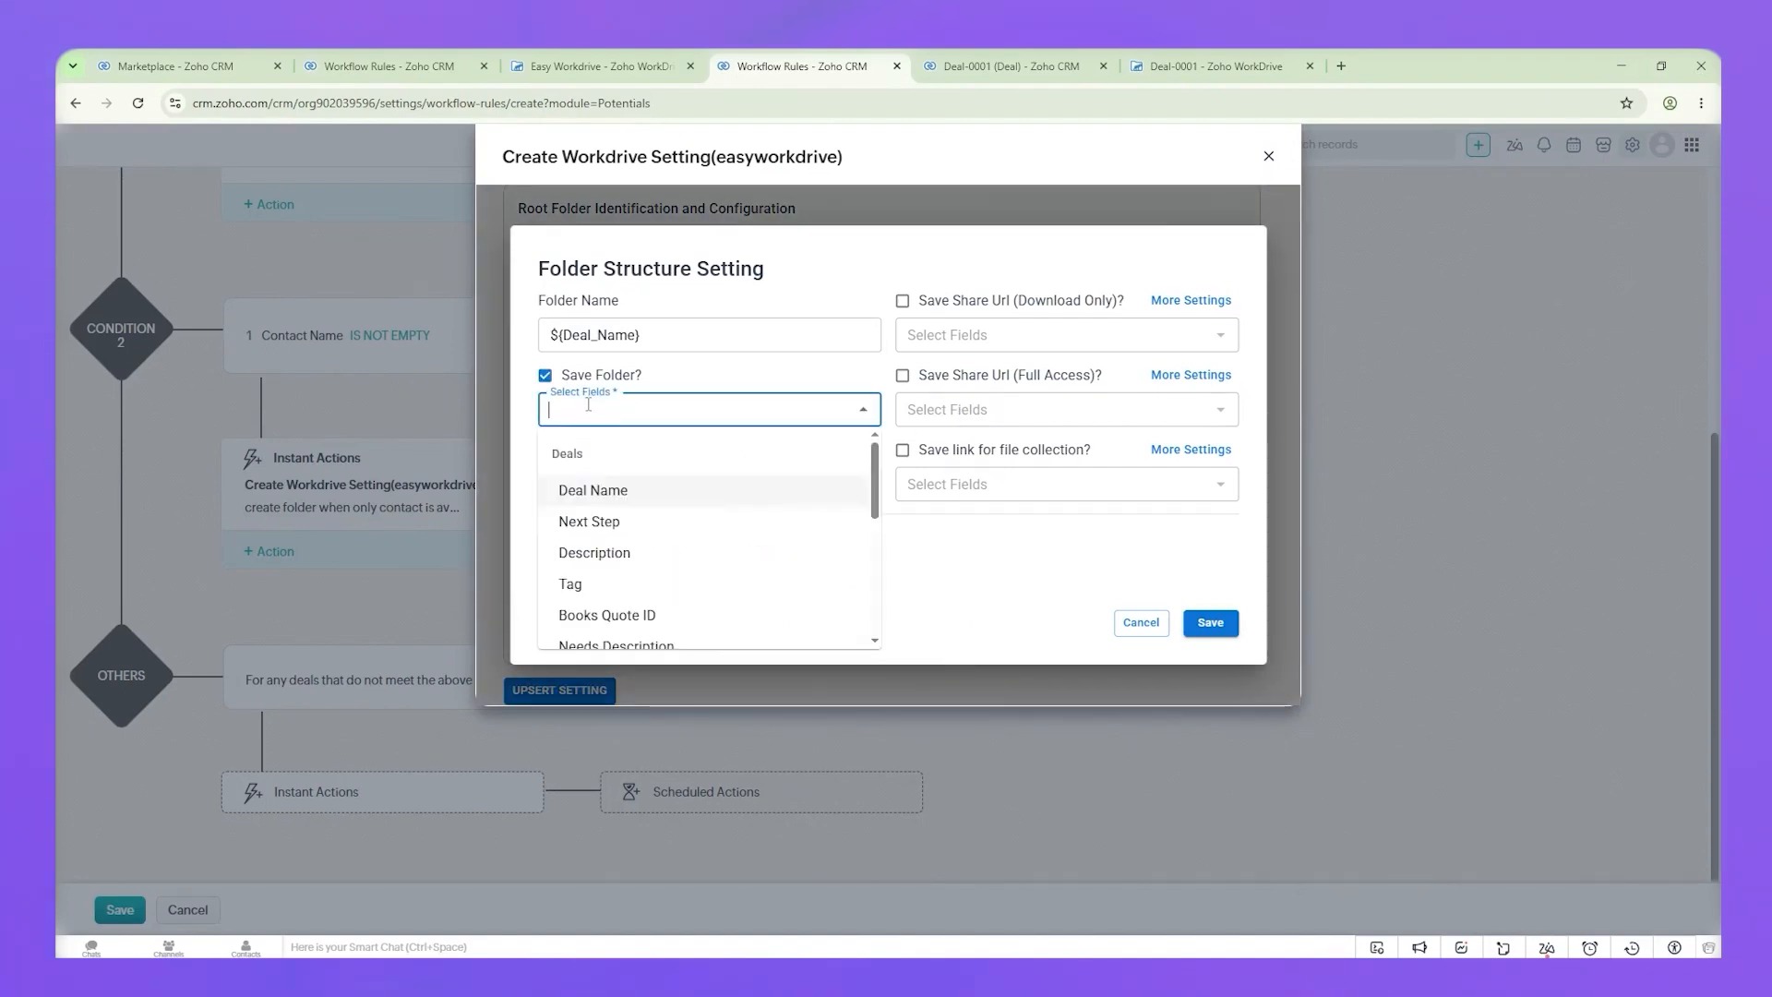
pyautogui.write('w')
pyautogui.press('Down')
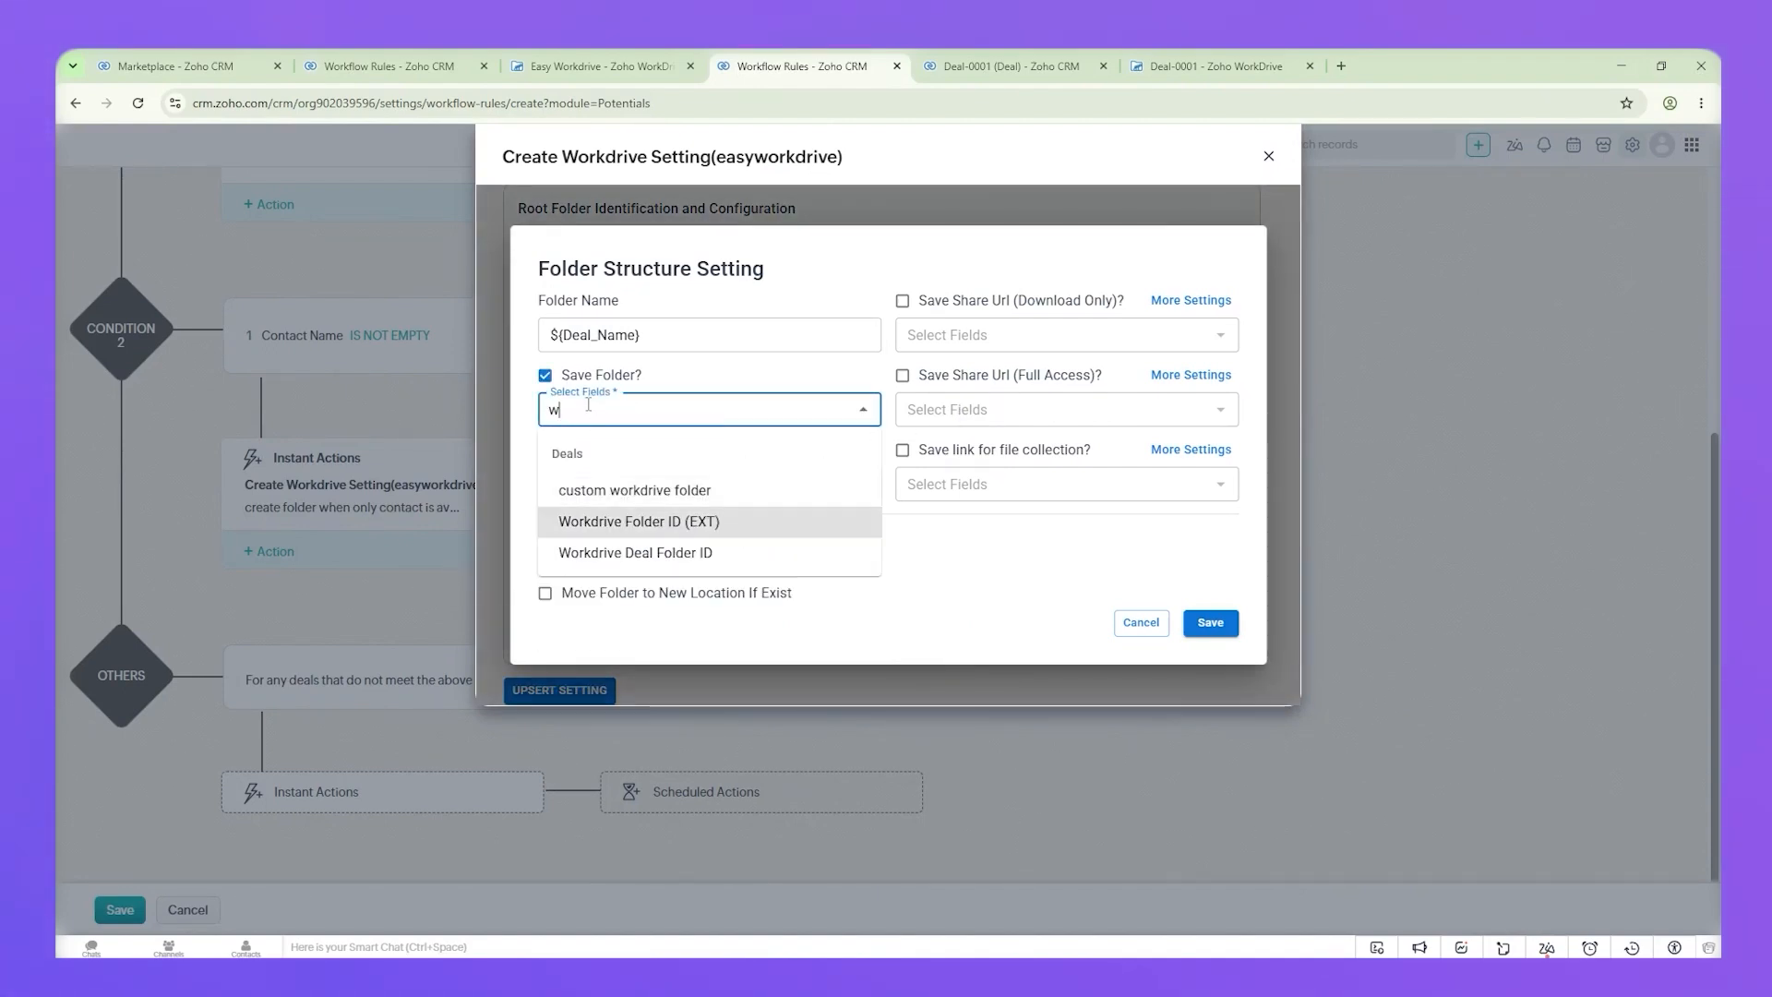
pyautogui.press('Return')
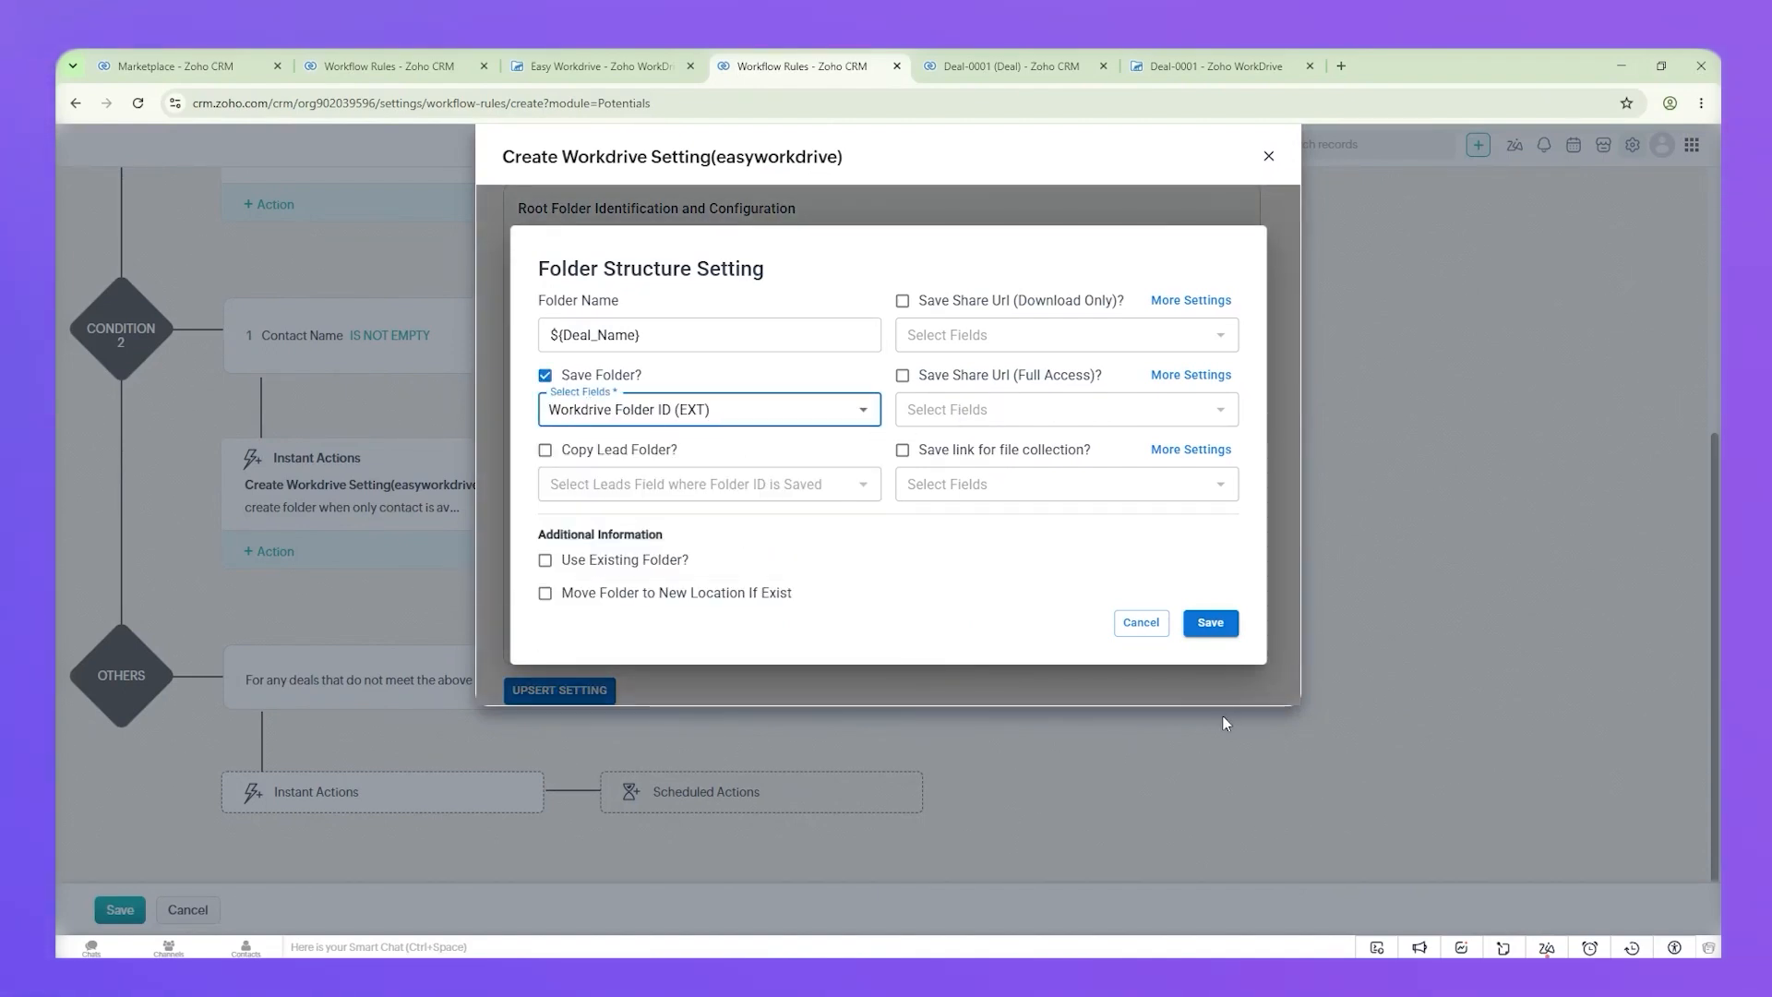
pyautogui.click(1209, 622)
# Step: Upsert and associate the setting as "create deal folder", and save the workflow rule
pyautogui.click(547, 698)
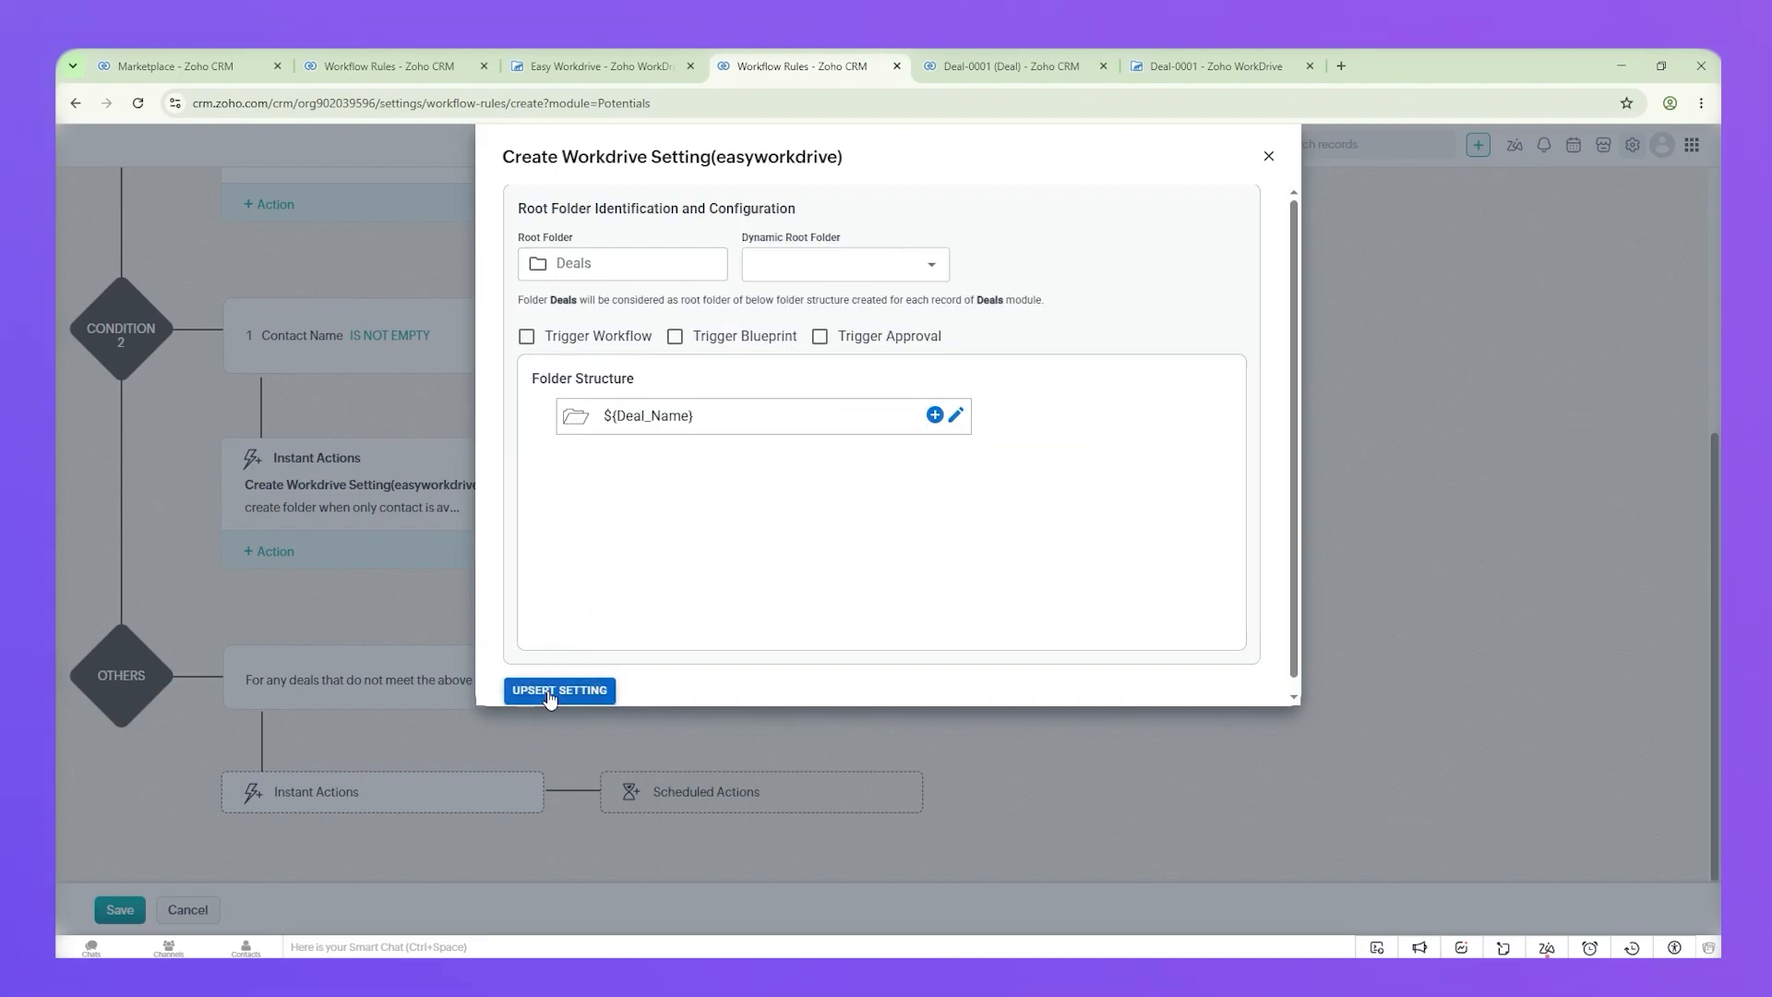
pyautogui.click(644, 209)
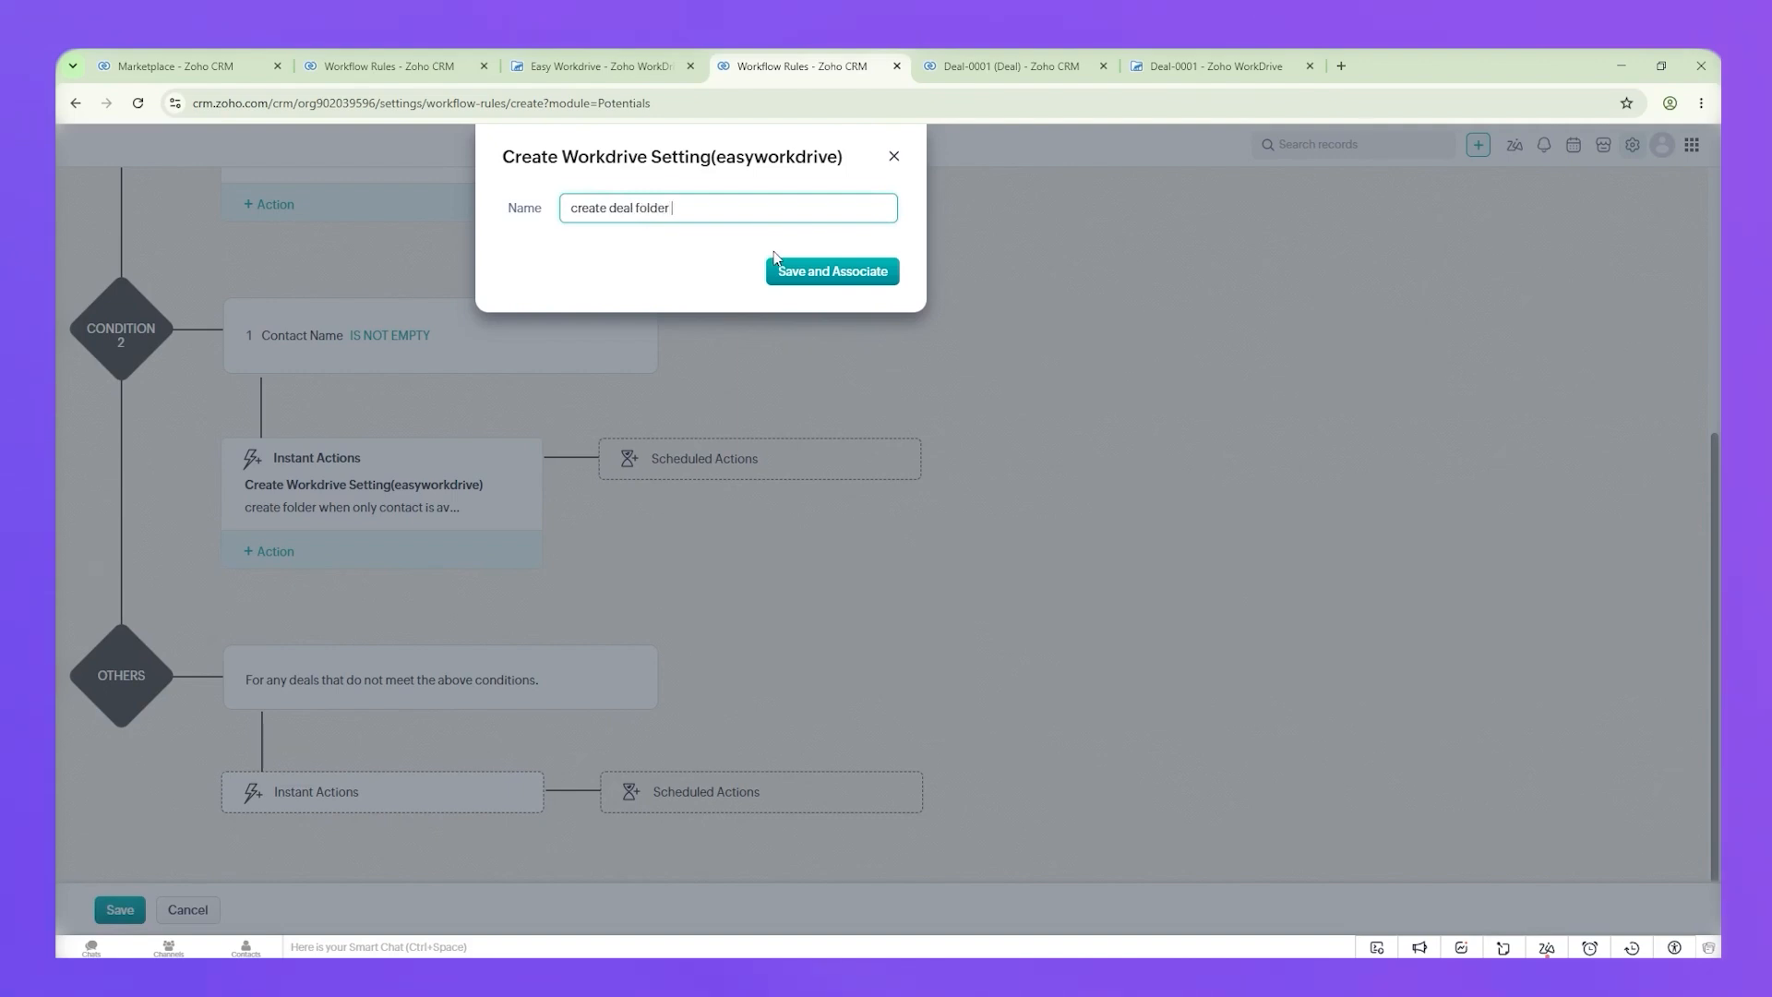
pyautogui.click(830, 271)
pyautogui.scroll(-1, 646, 462)
pyautogui.click(126, 904)
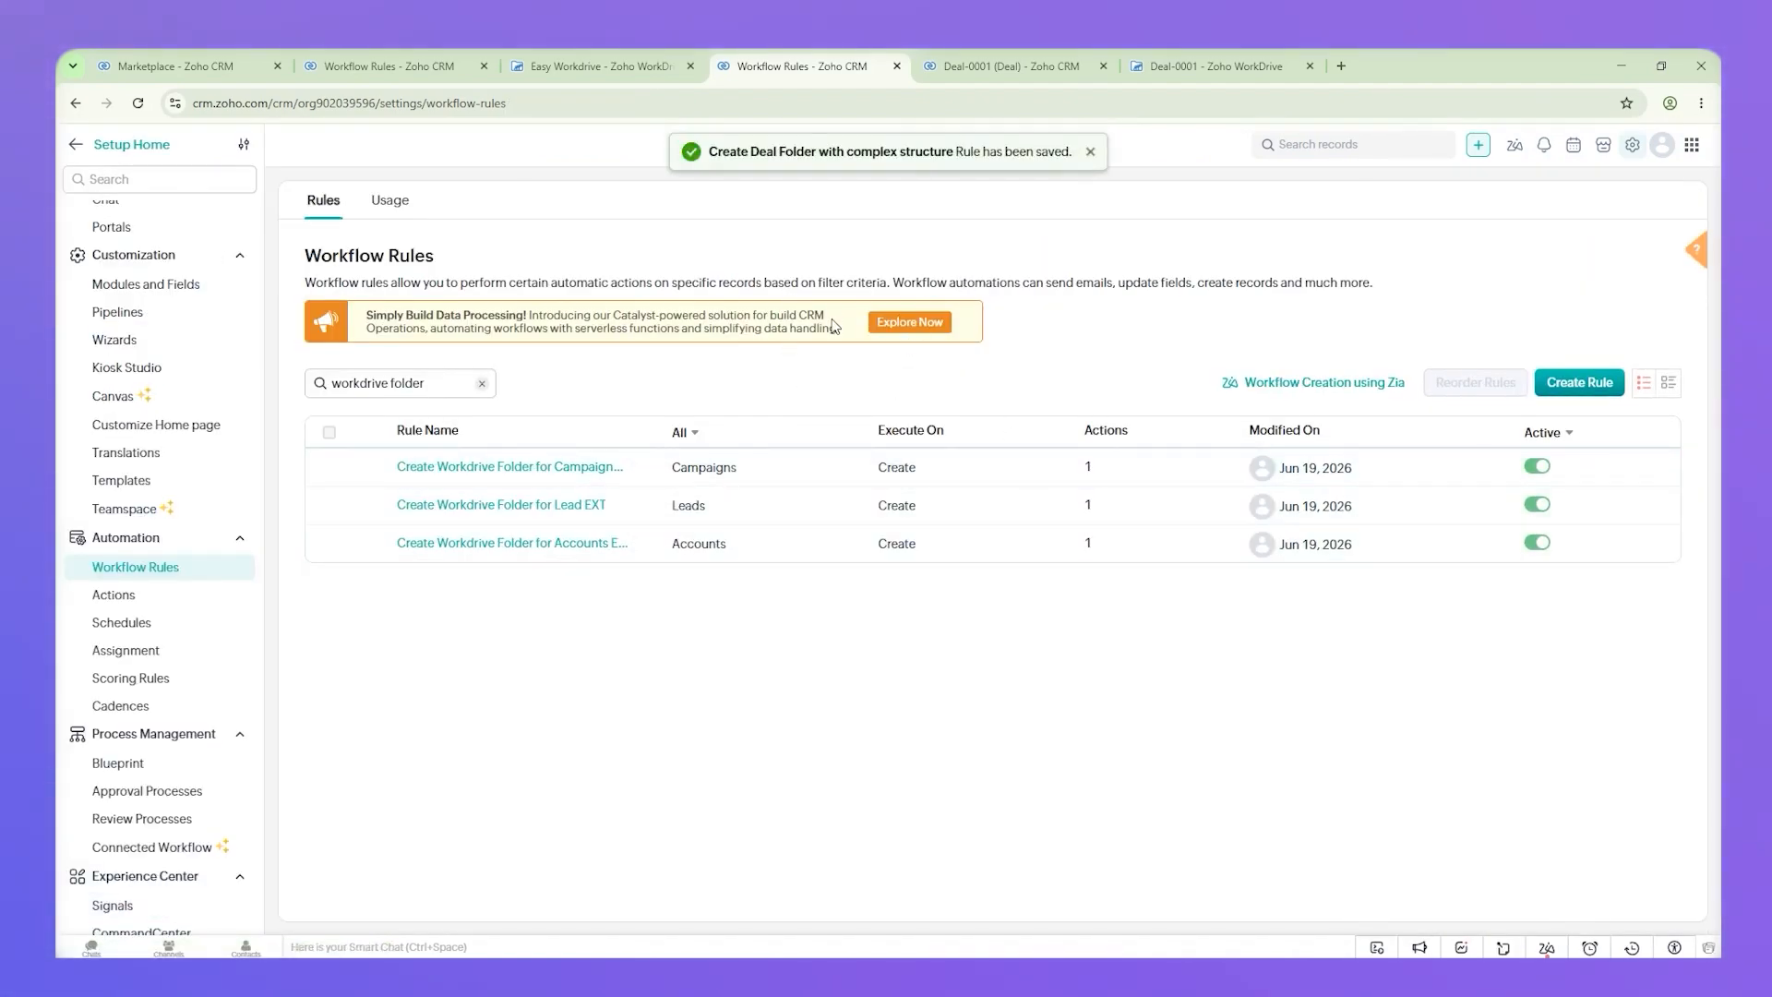
# Step: Open the Tesla account for editing and clear its Workdrive Folder ID (EXT) field
pyautogui.click(975, 59)
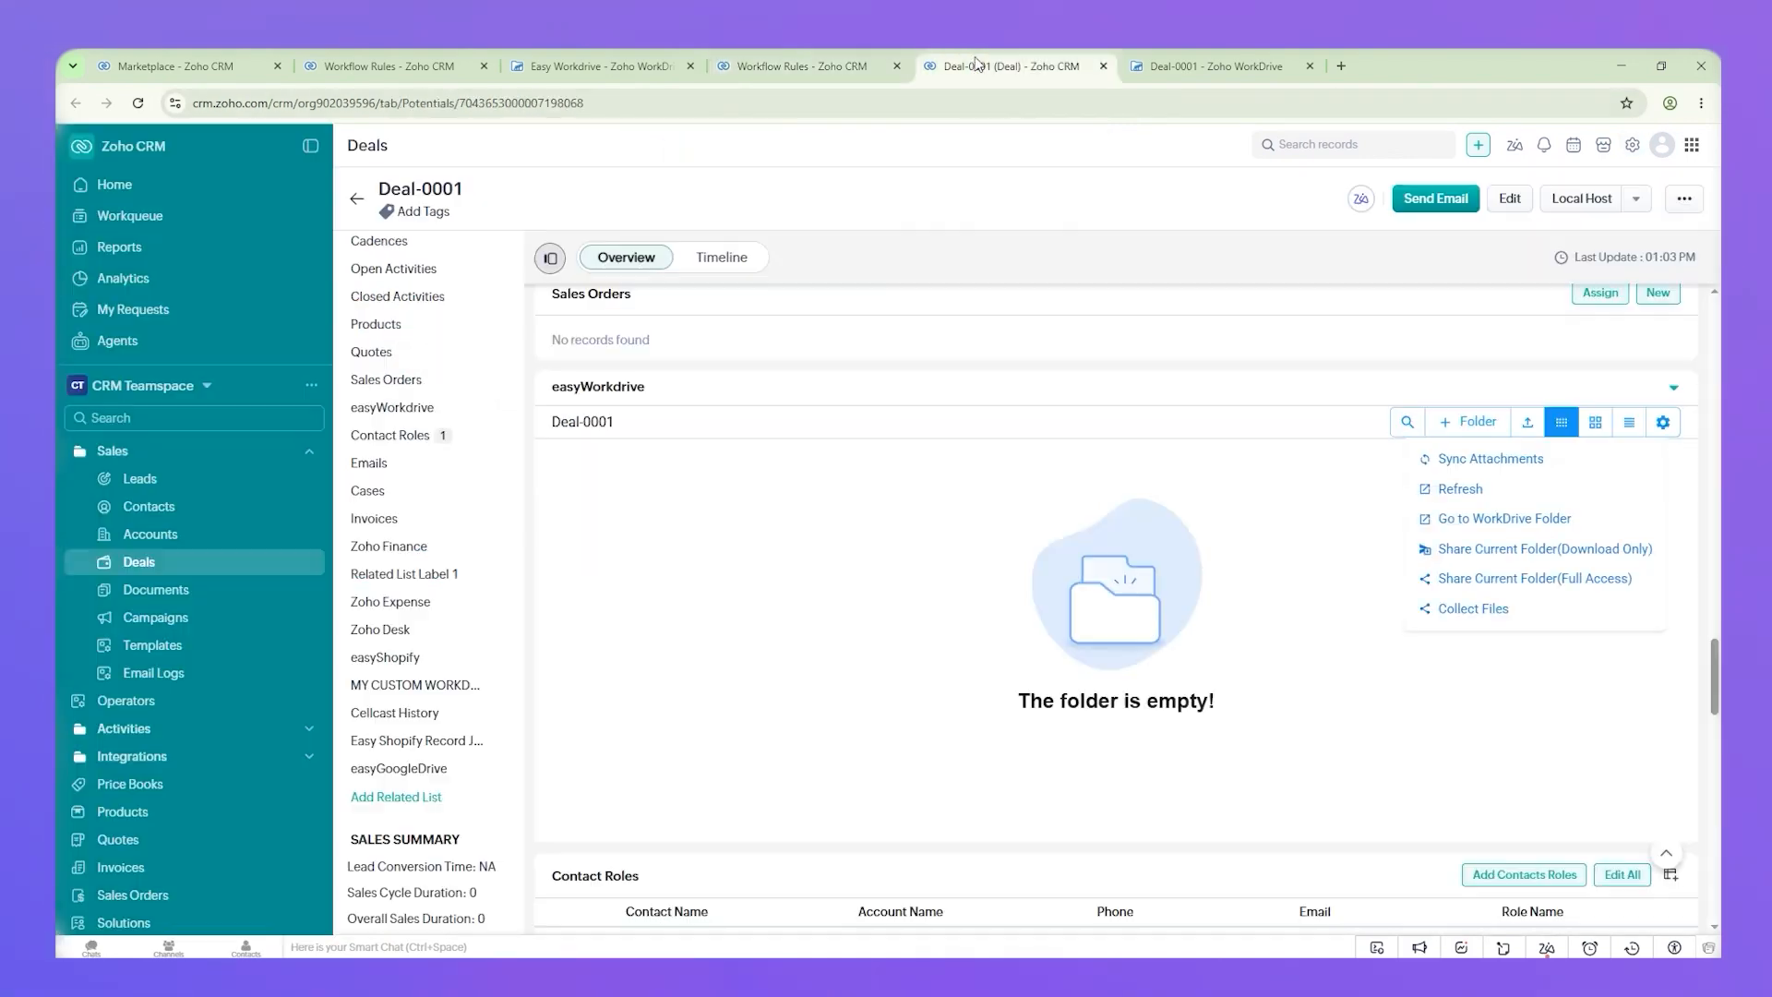
pyautogui.click(174, 533)
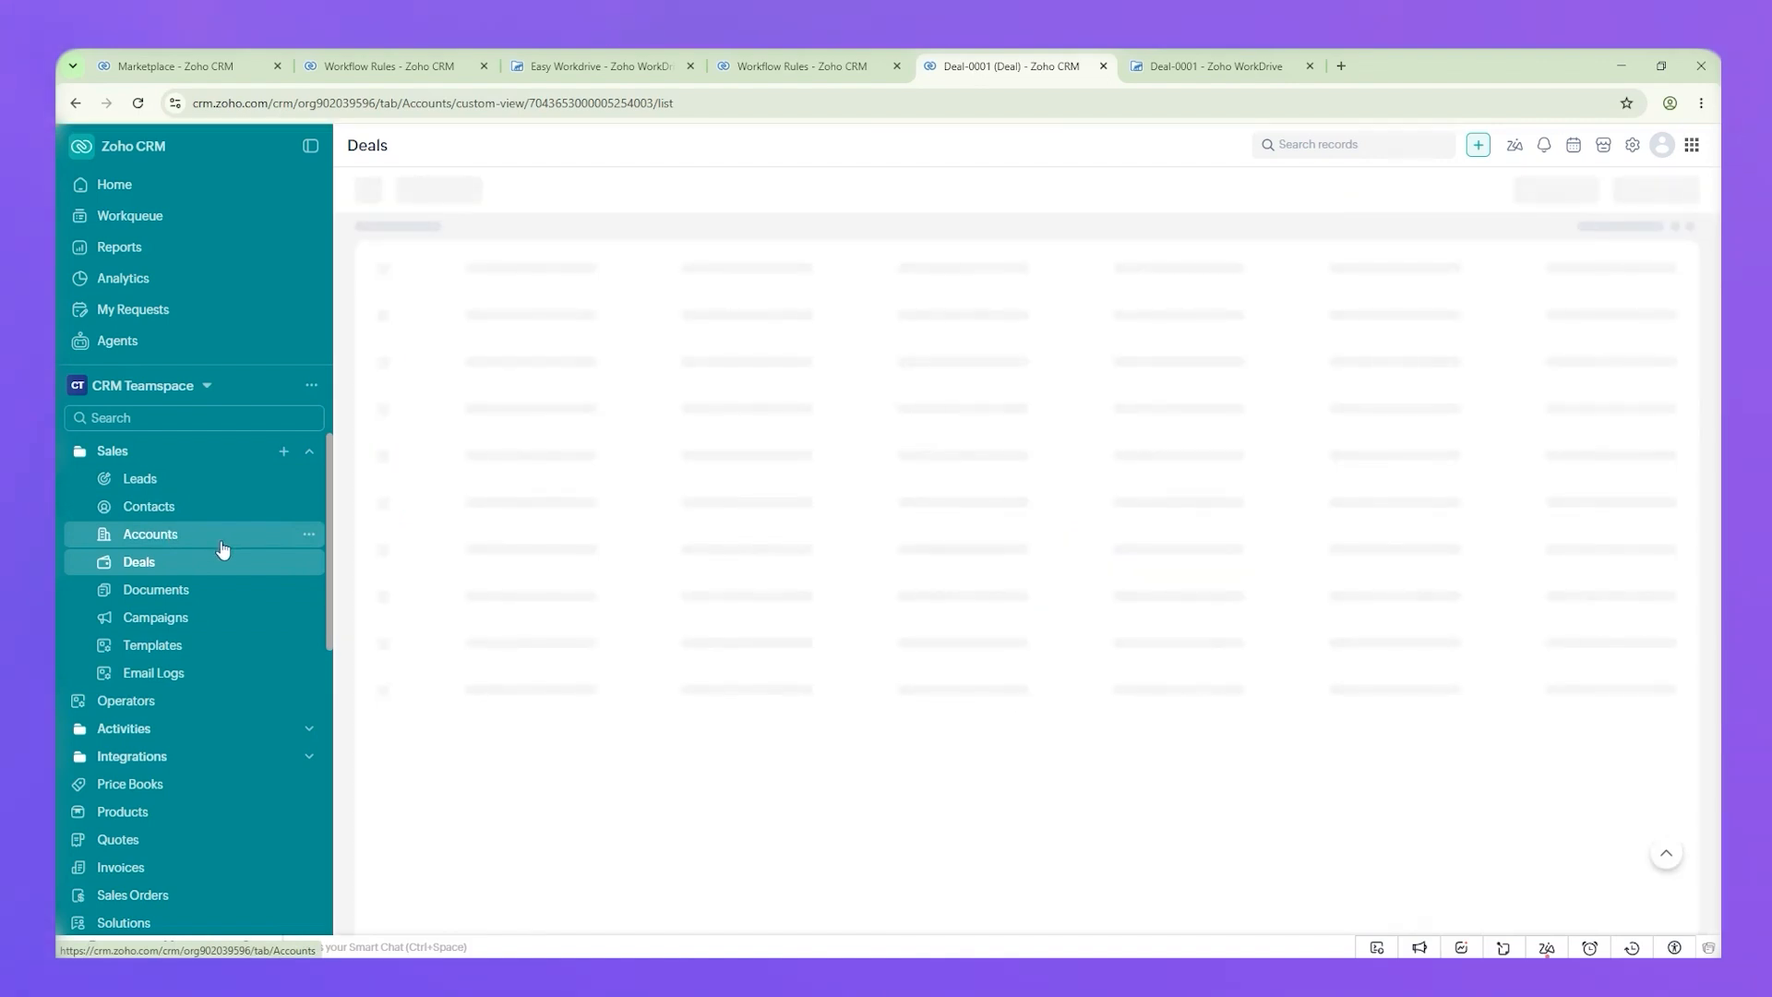
pyautogui.click(646, 816)
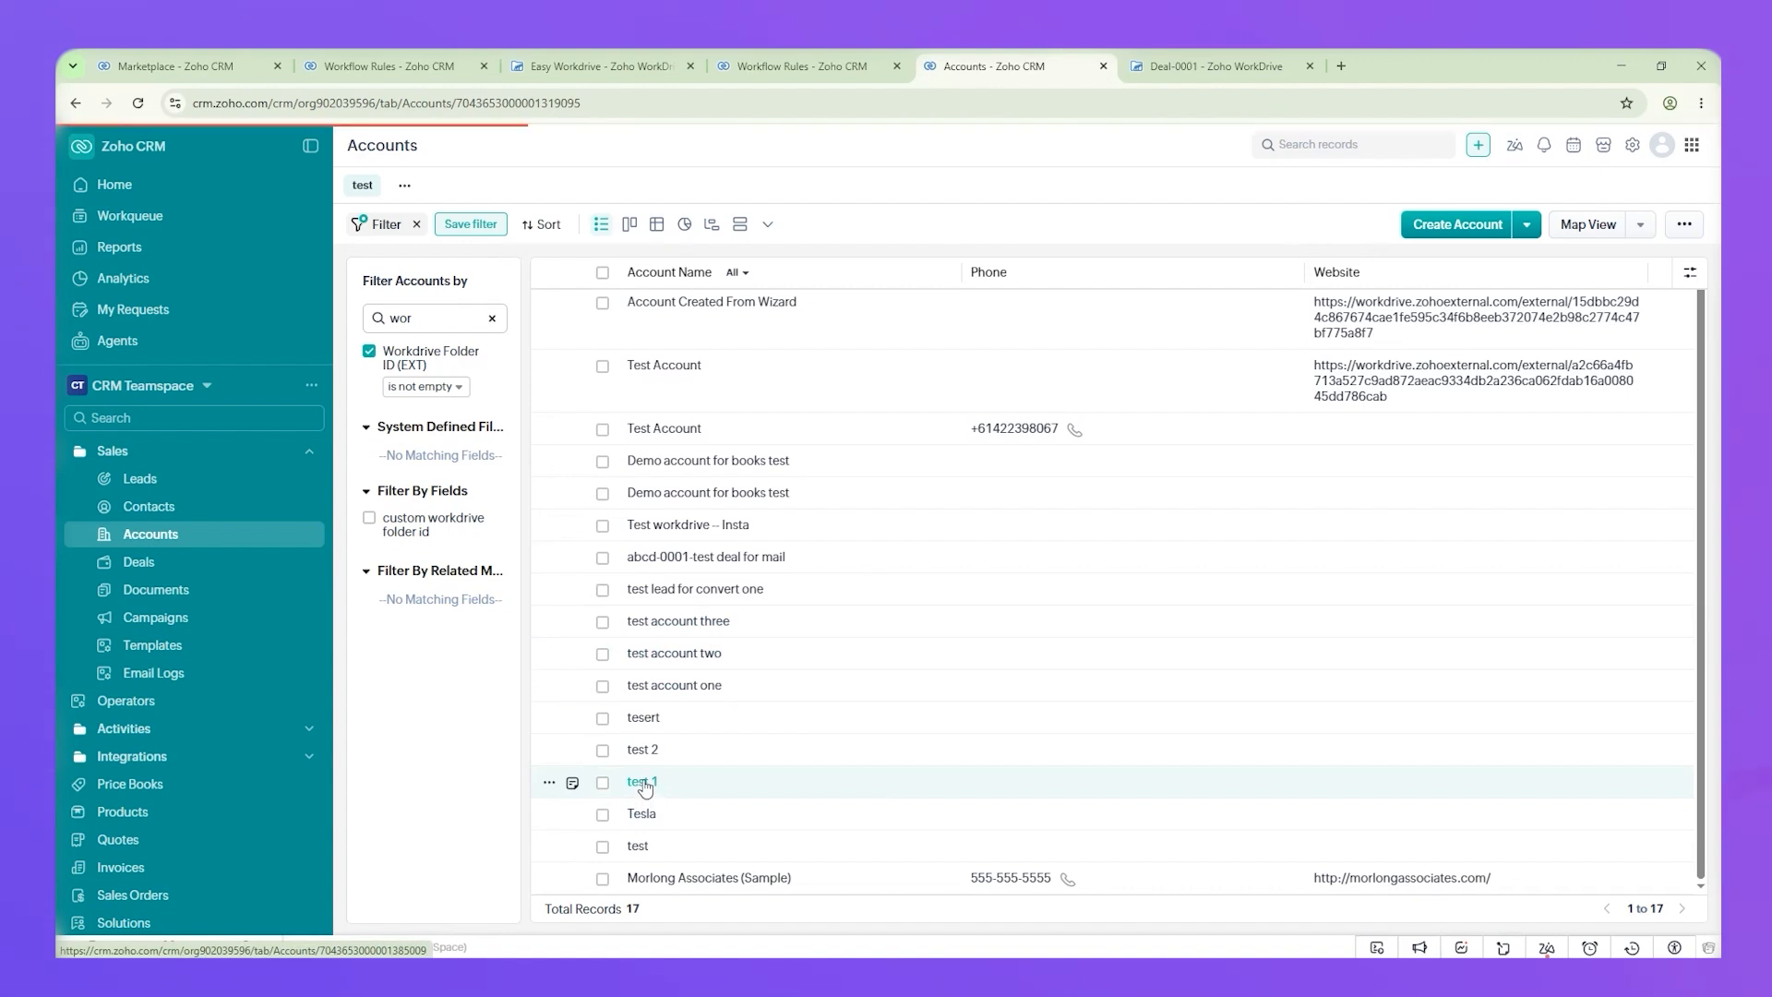
pyautogui.click(1377, 199)
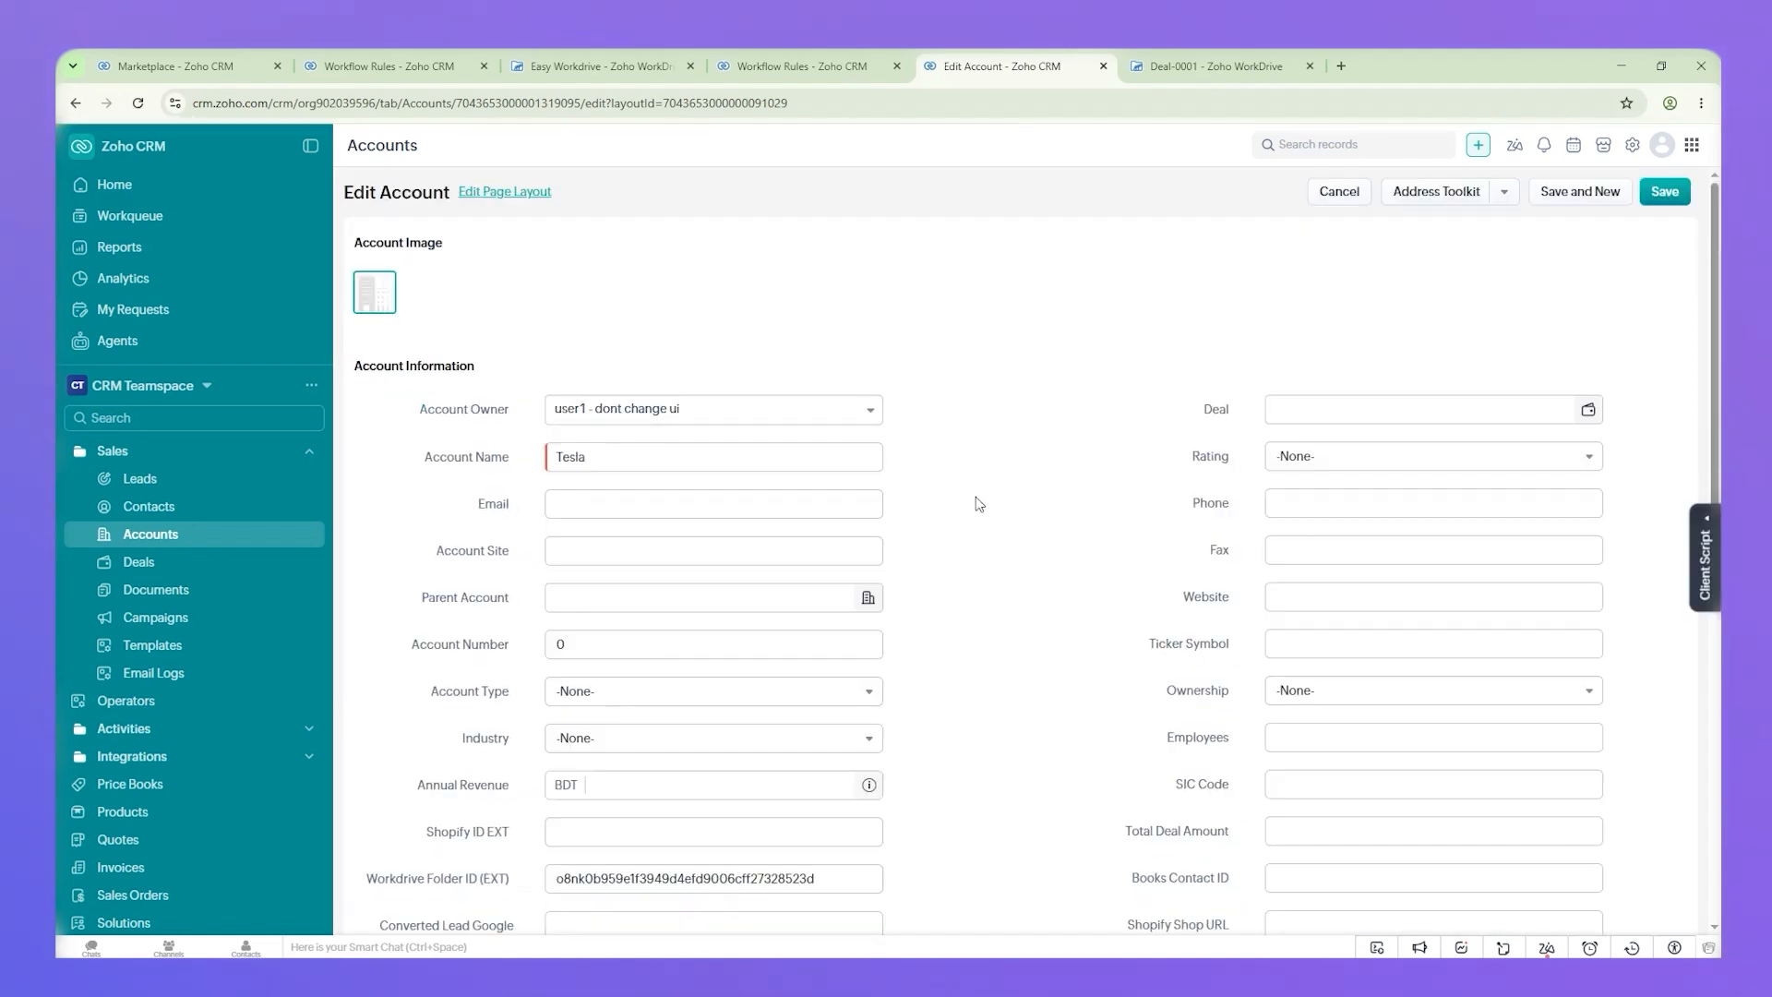
pyautogui.scroll(-2, 973, 519)
pyautogui.click(719, 699)
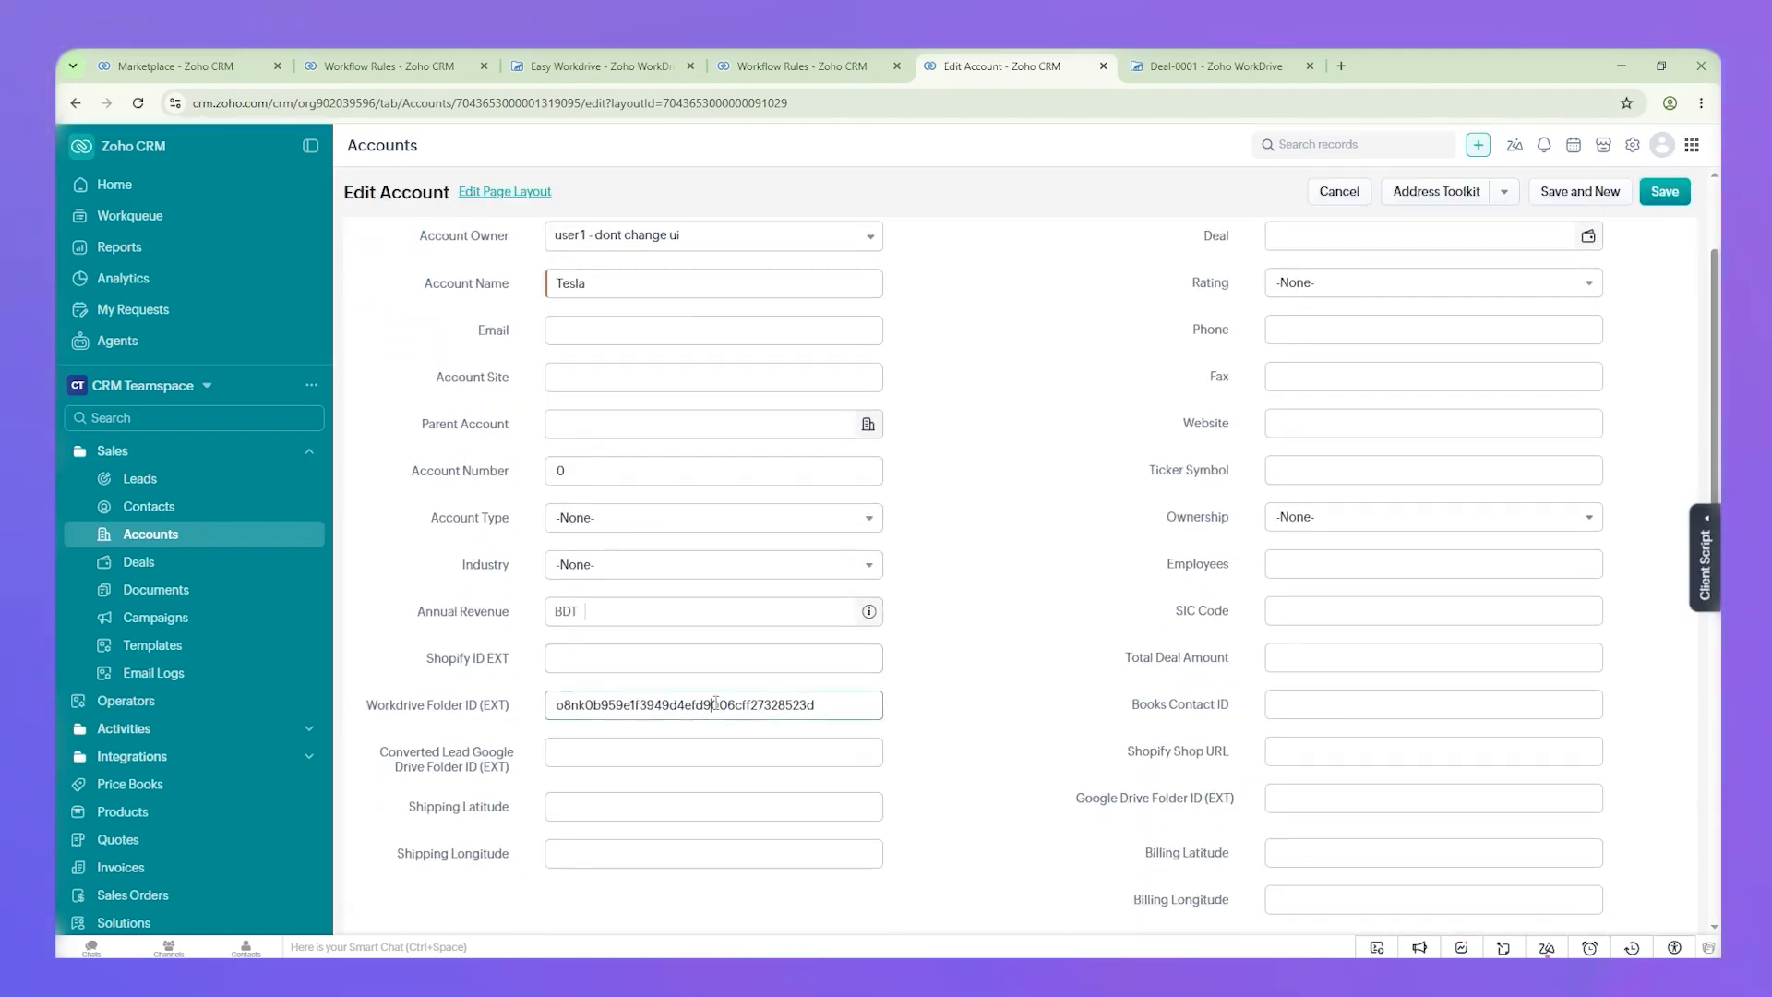
pyautogui.doubleClick(720, 699)
pyautogui.press('BackSpace')
pyautogui.click(1064, 549)
# Step: Rename the account to Tesla 2 and save the record
pyautogui.scroll(1, 1063, 548)
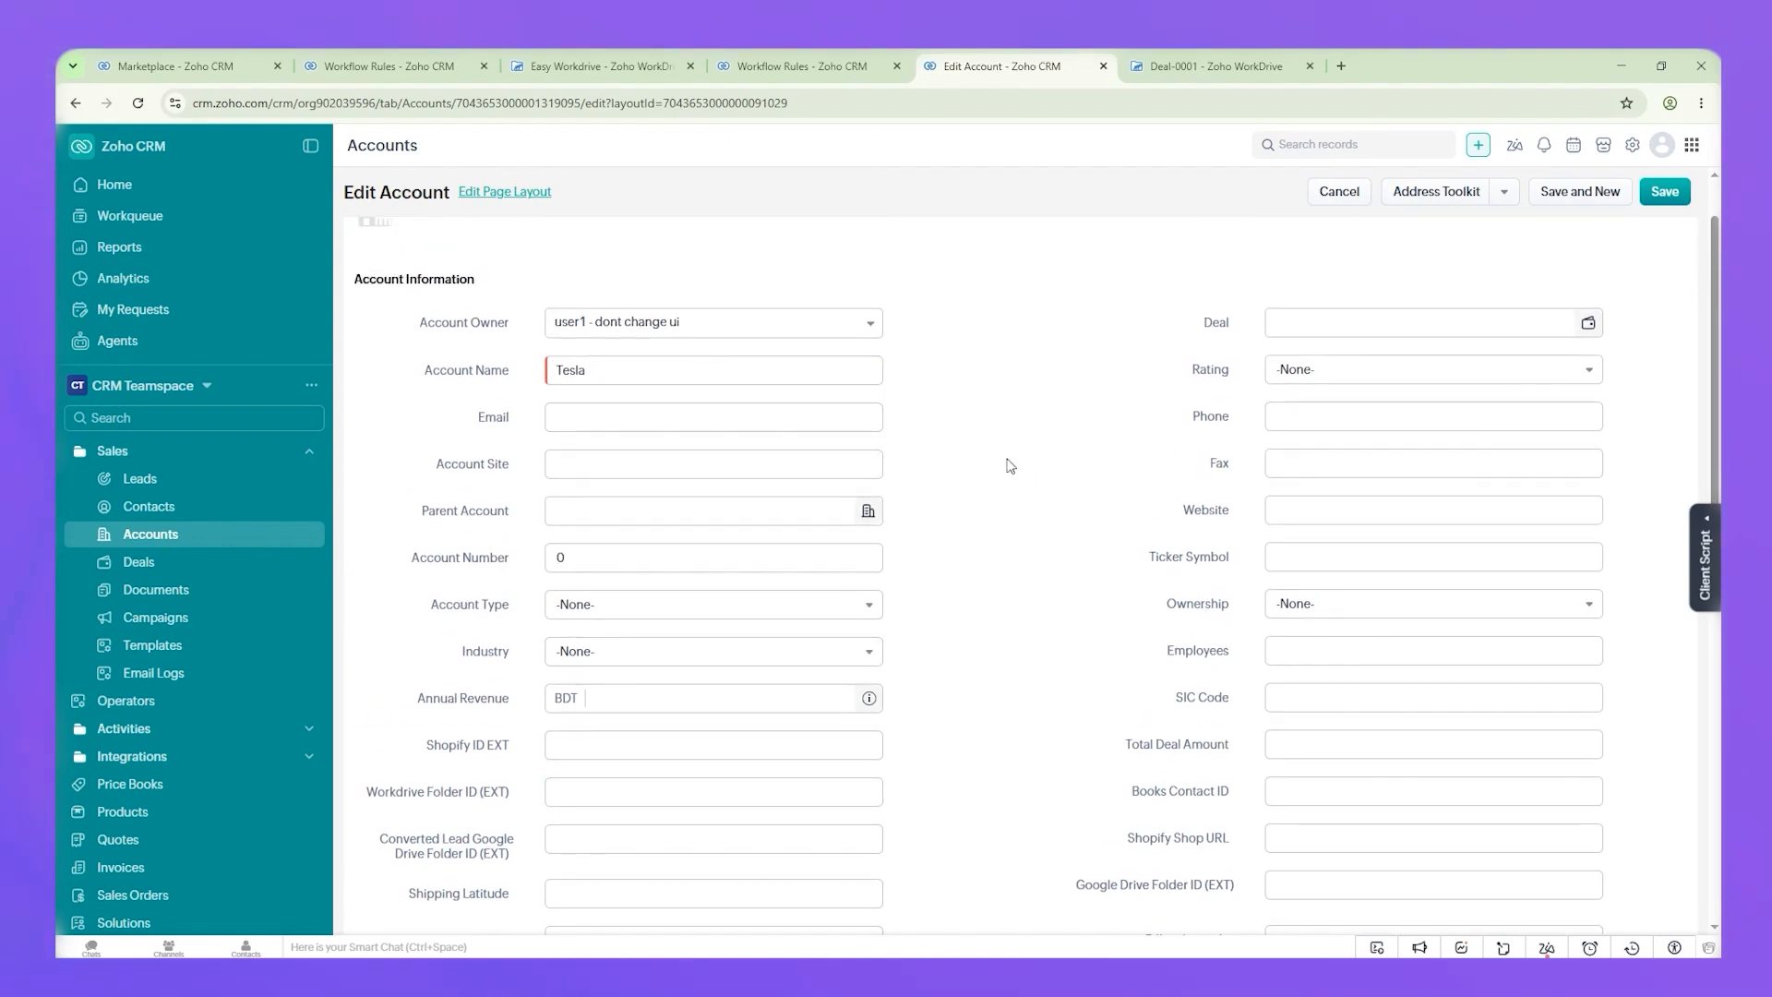
pyautogui.click(674, 370)
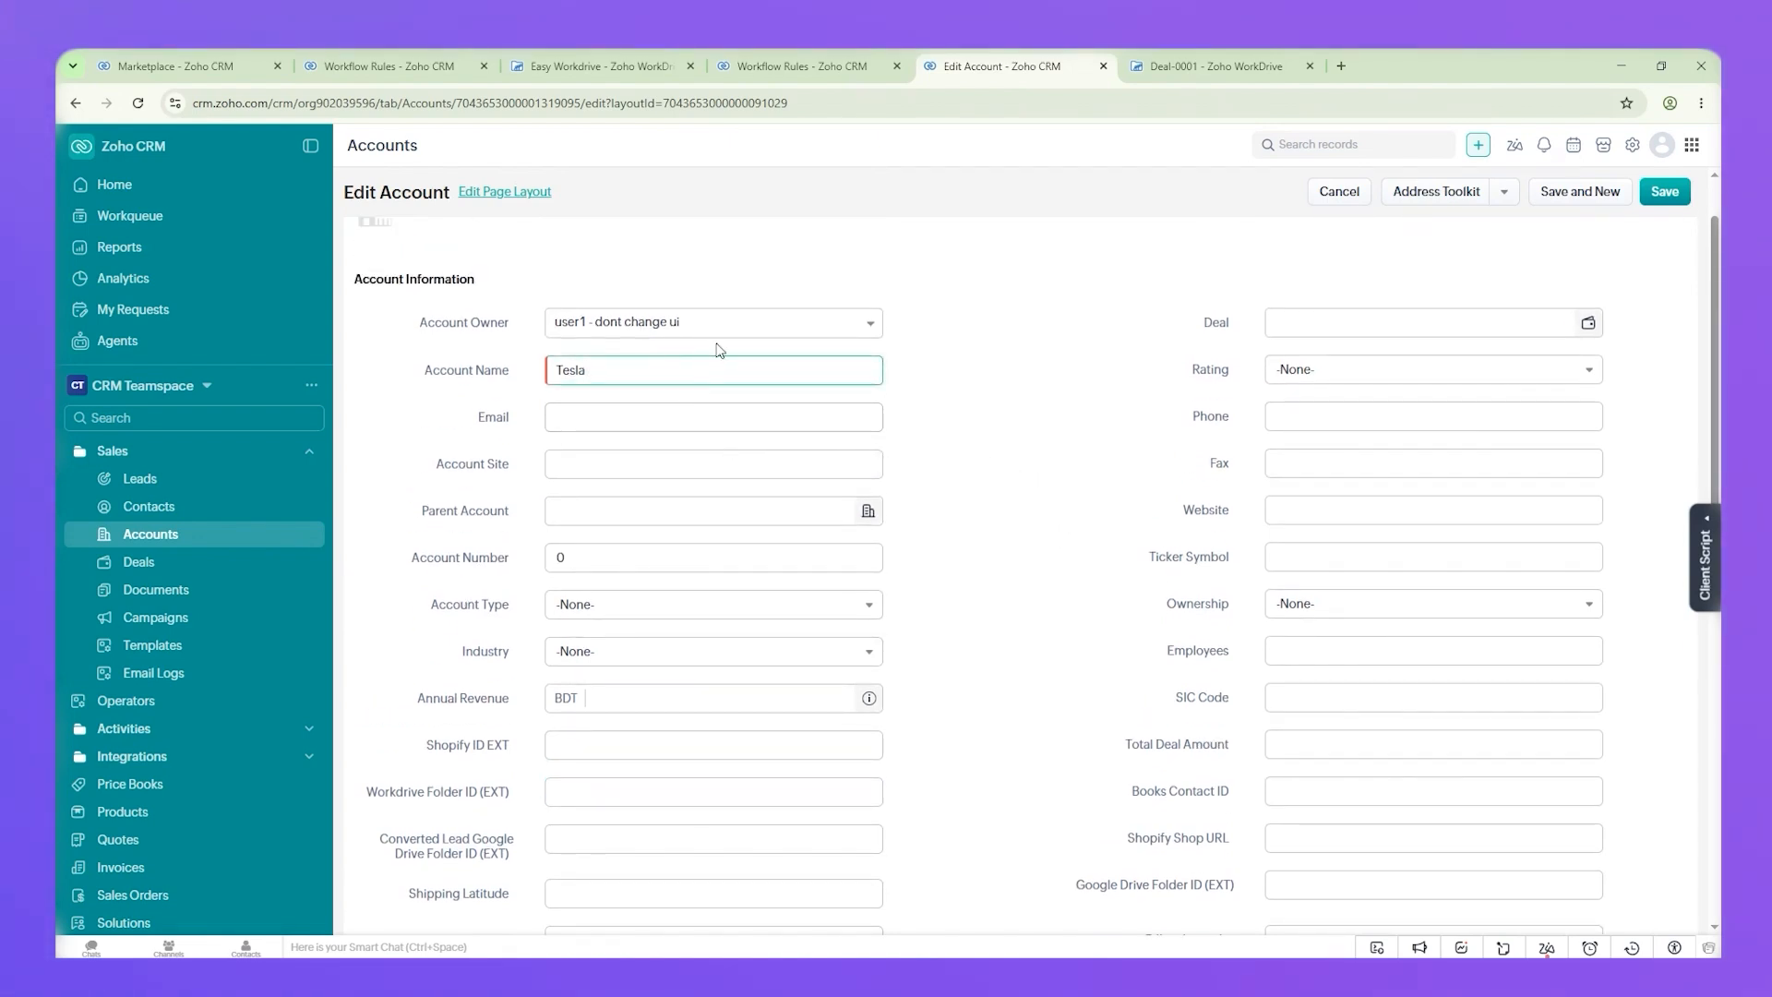
pyautogui.click(1020, 439)
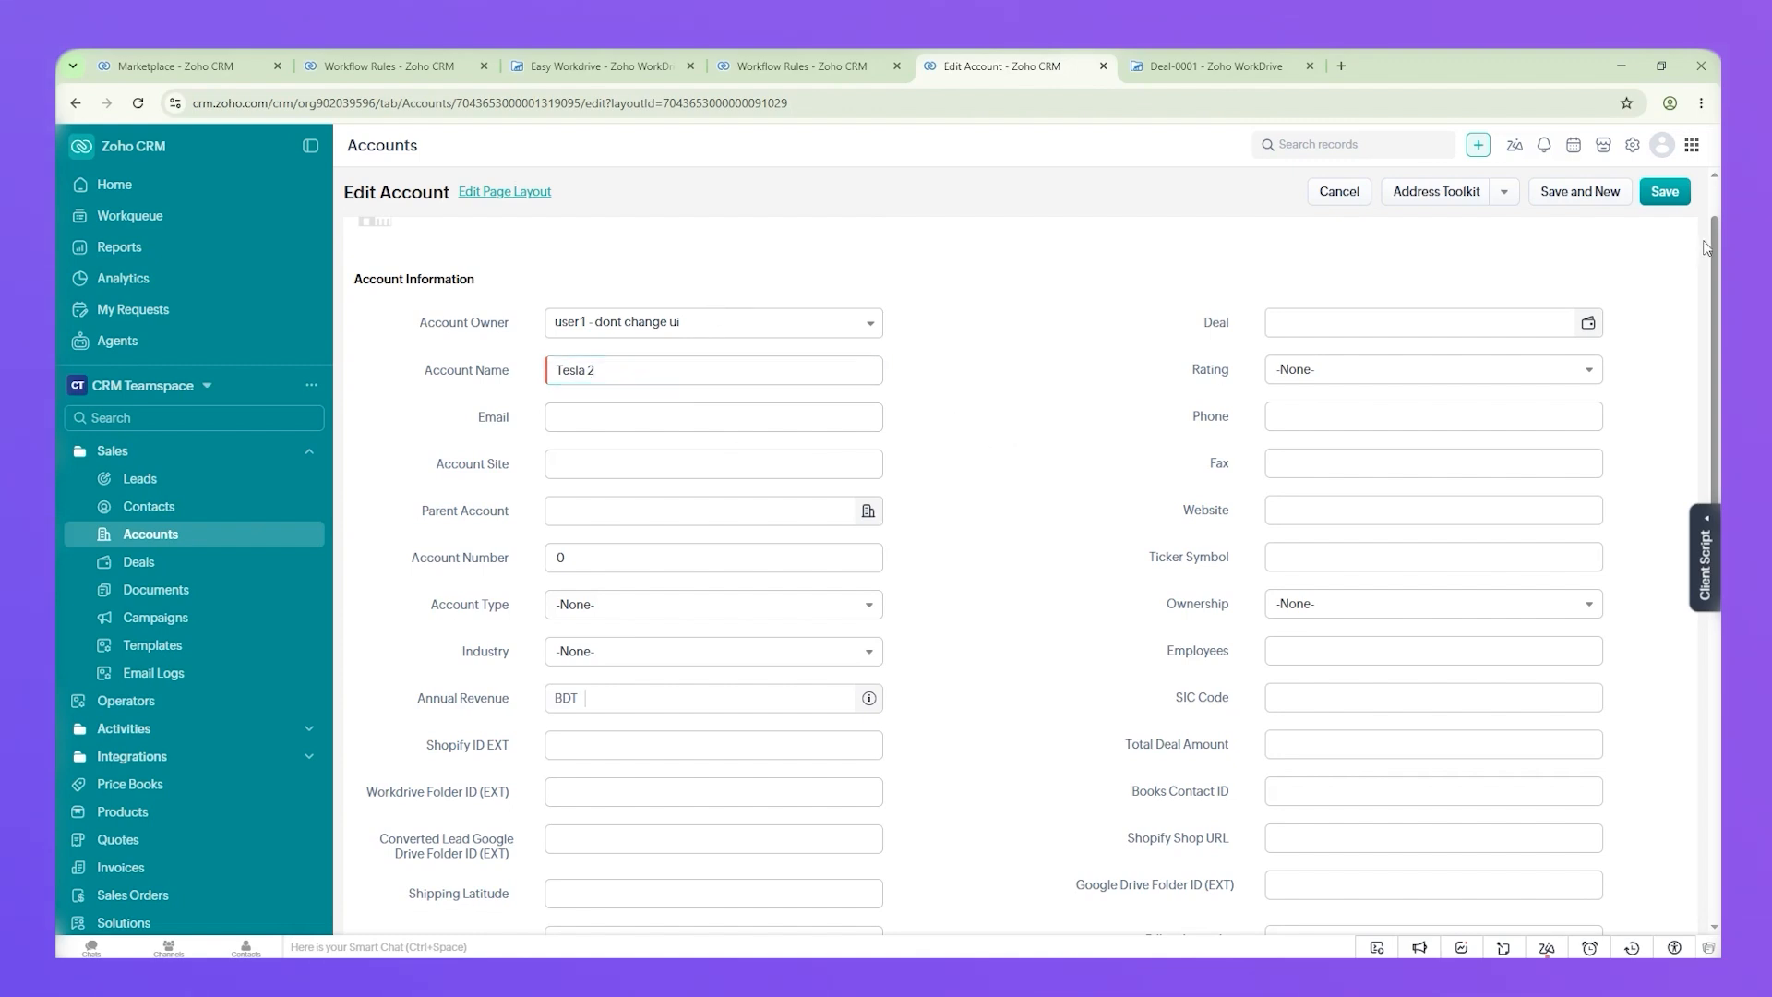
pyautogui.click(1674, 194)
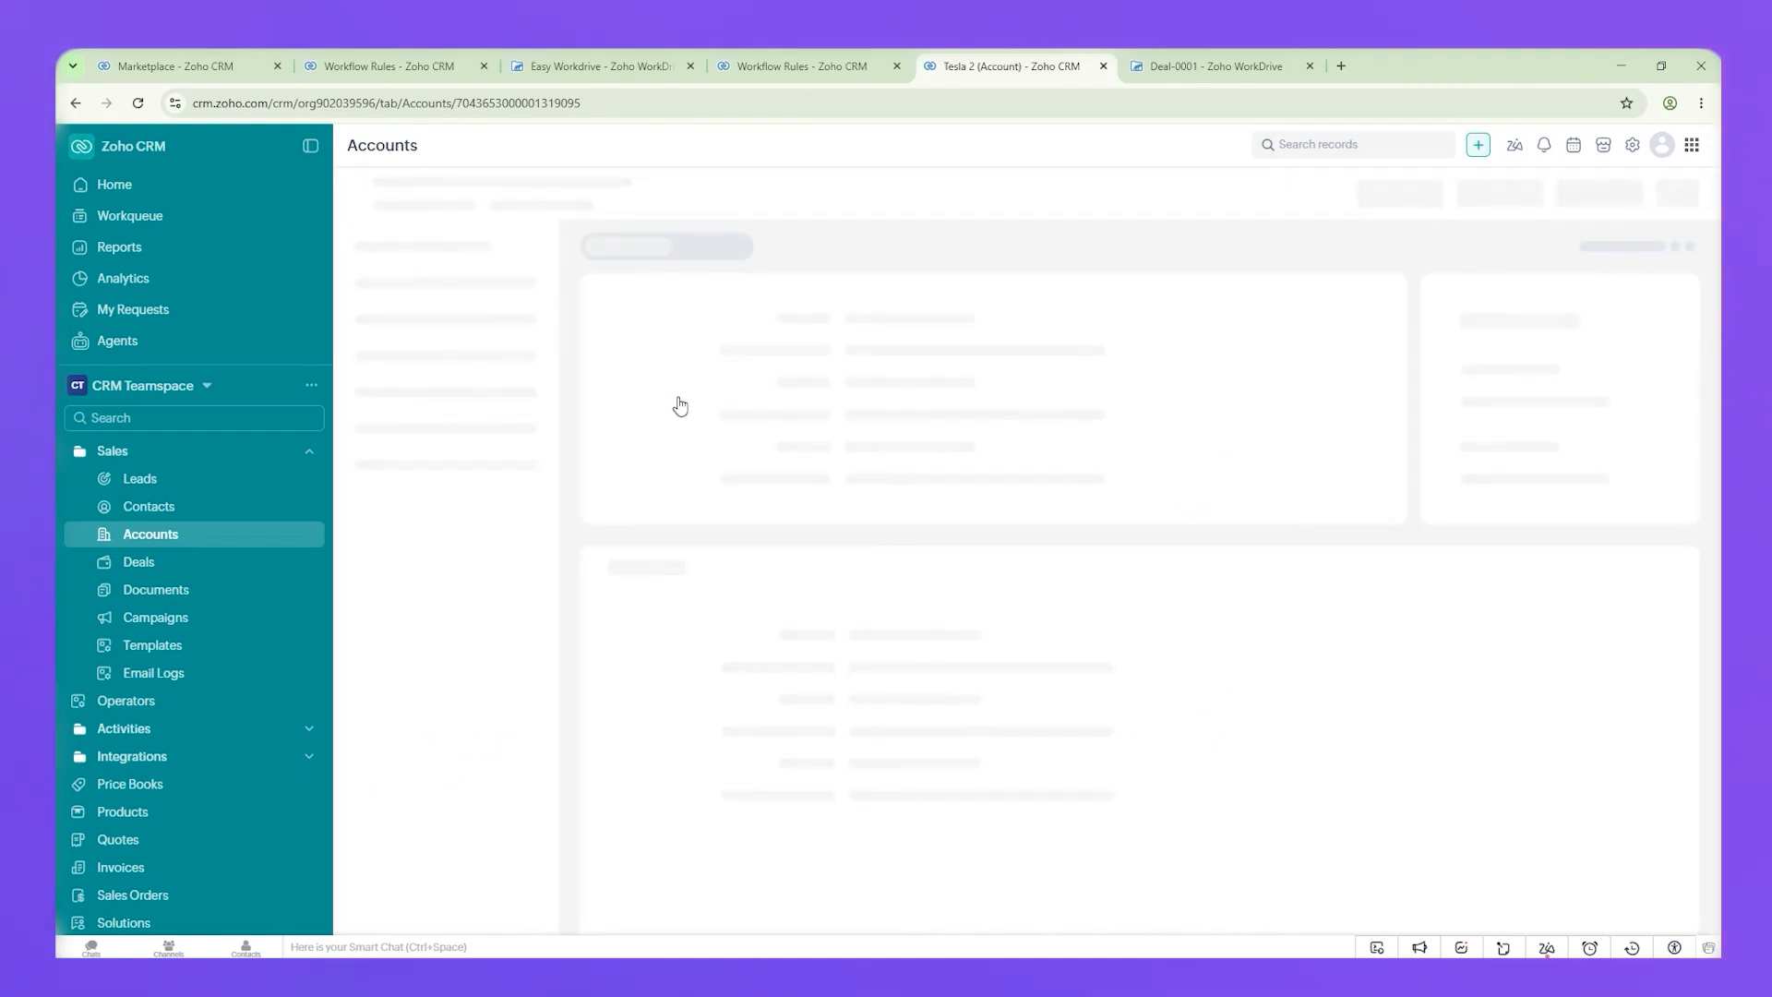
# Step: Create and save a deal named "space X" from the Tesla 2 account's related Deals
pyautogui.scroll(-10, 680, 405)
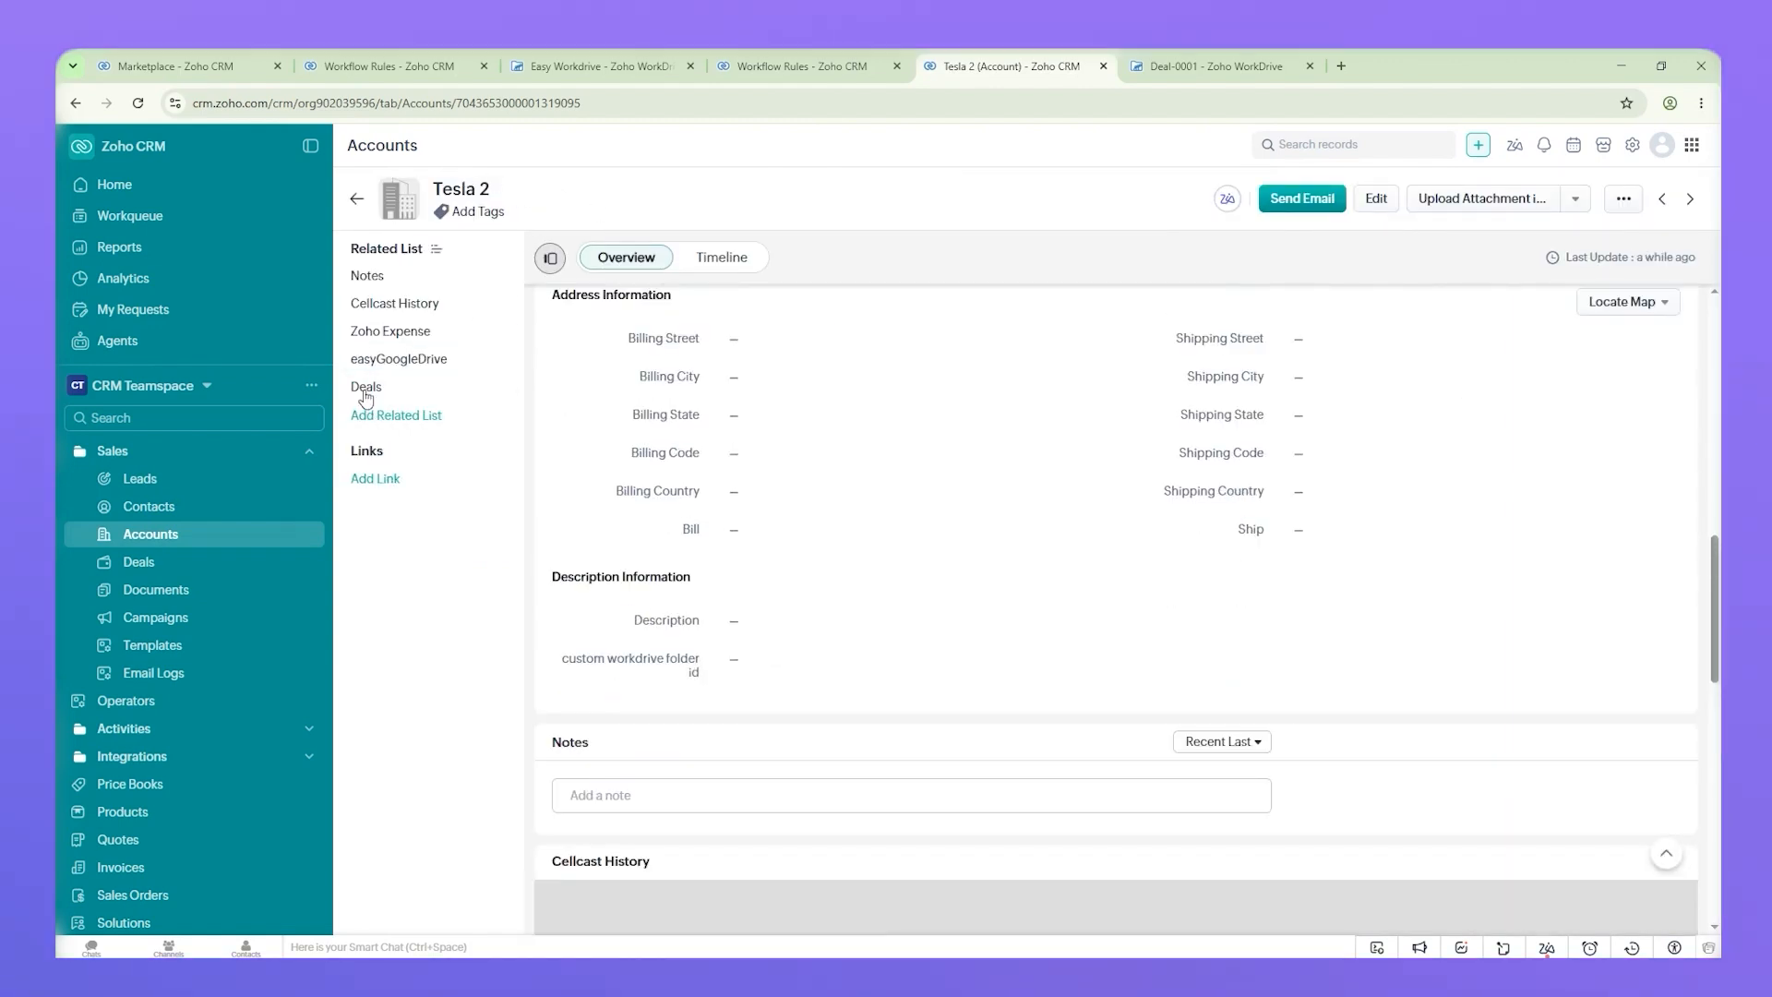
pyautogui.click(367, 387)
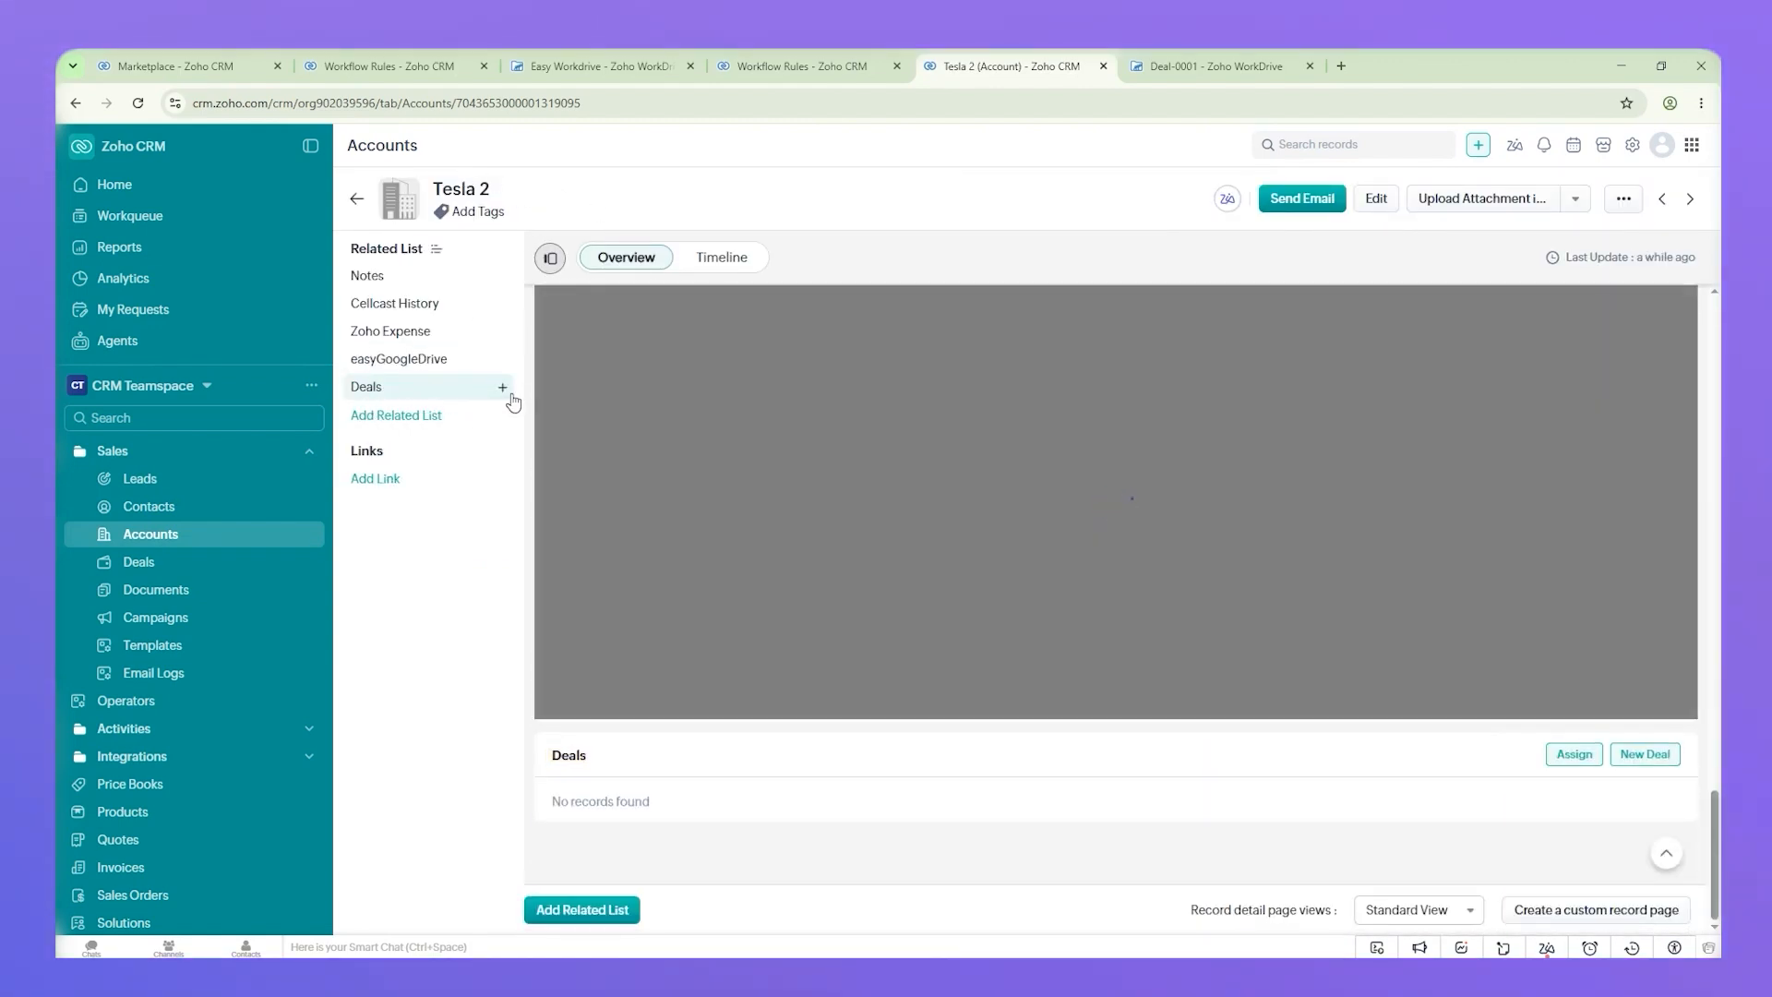
pyautogui.click(504, 388)
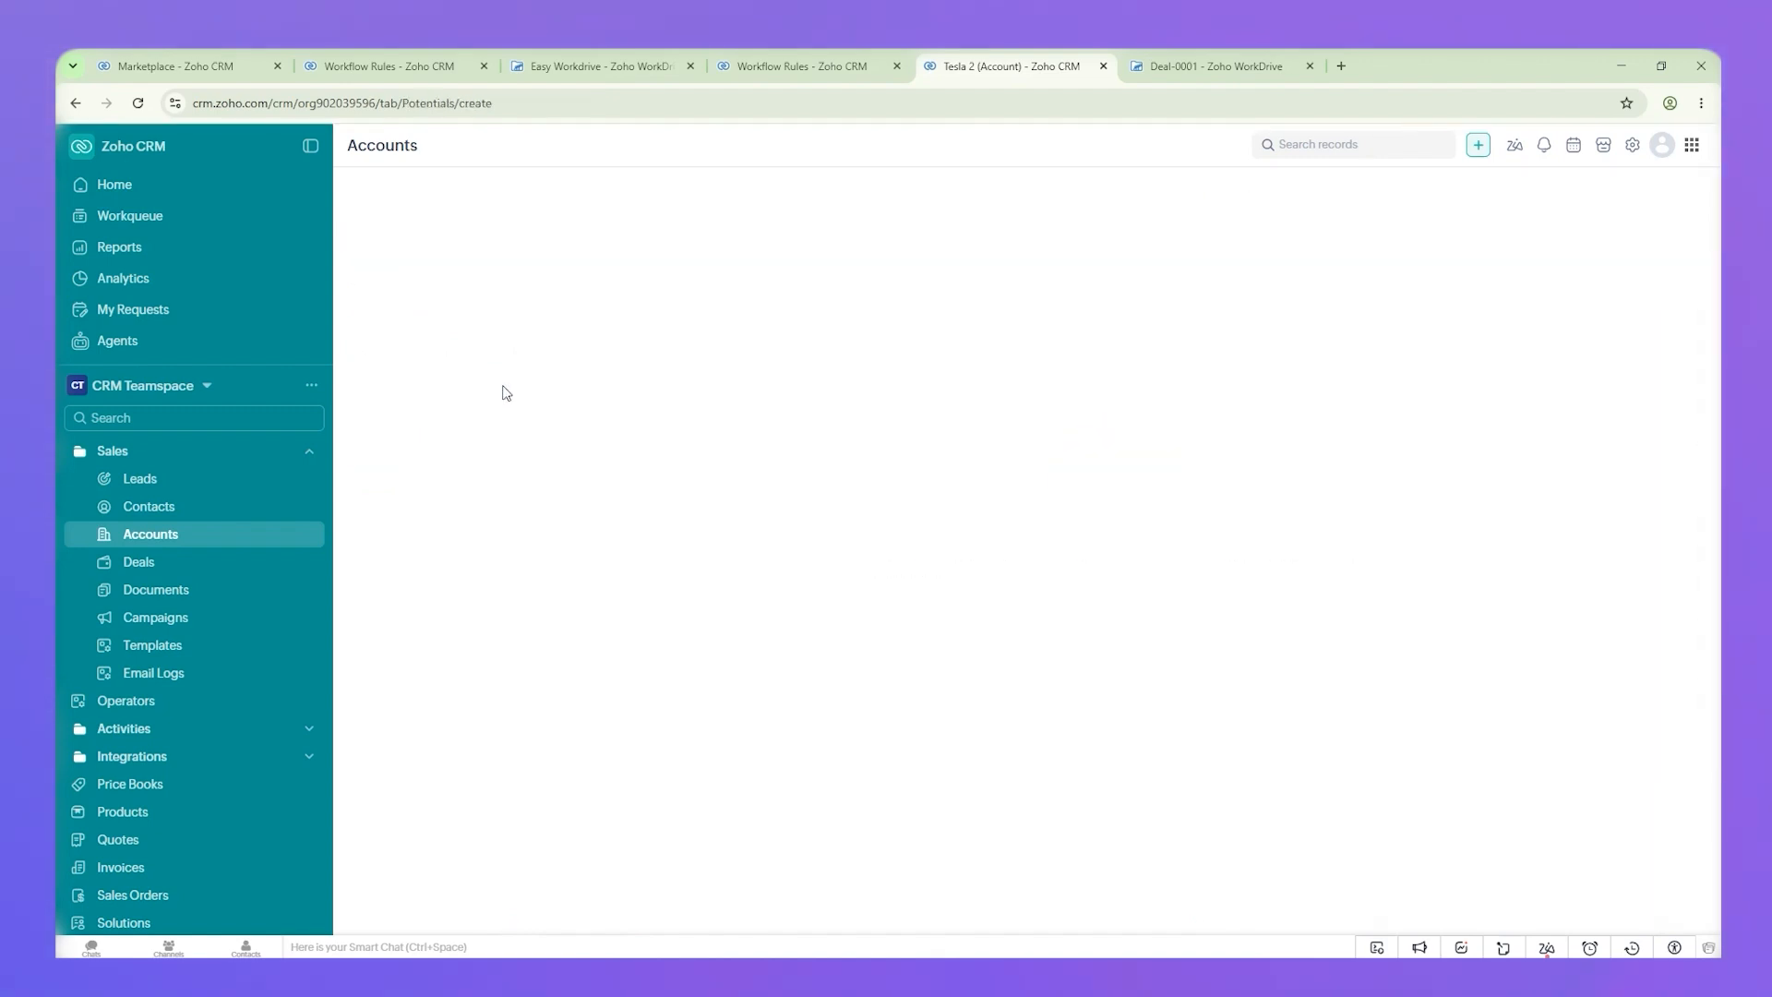
pyautogui.click(726, 331)
pyautogui.write('space X')
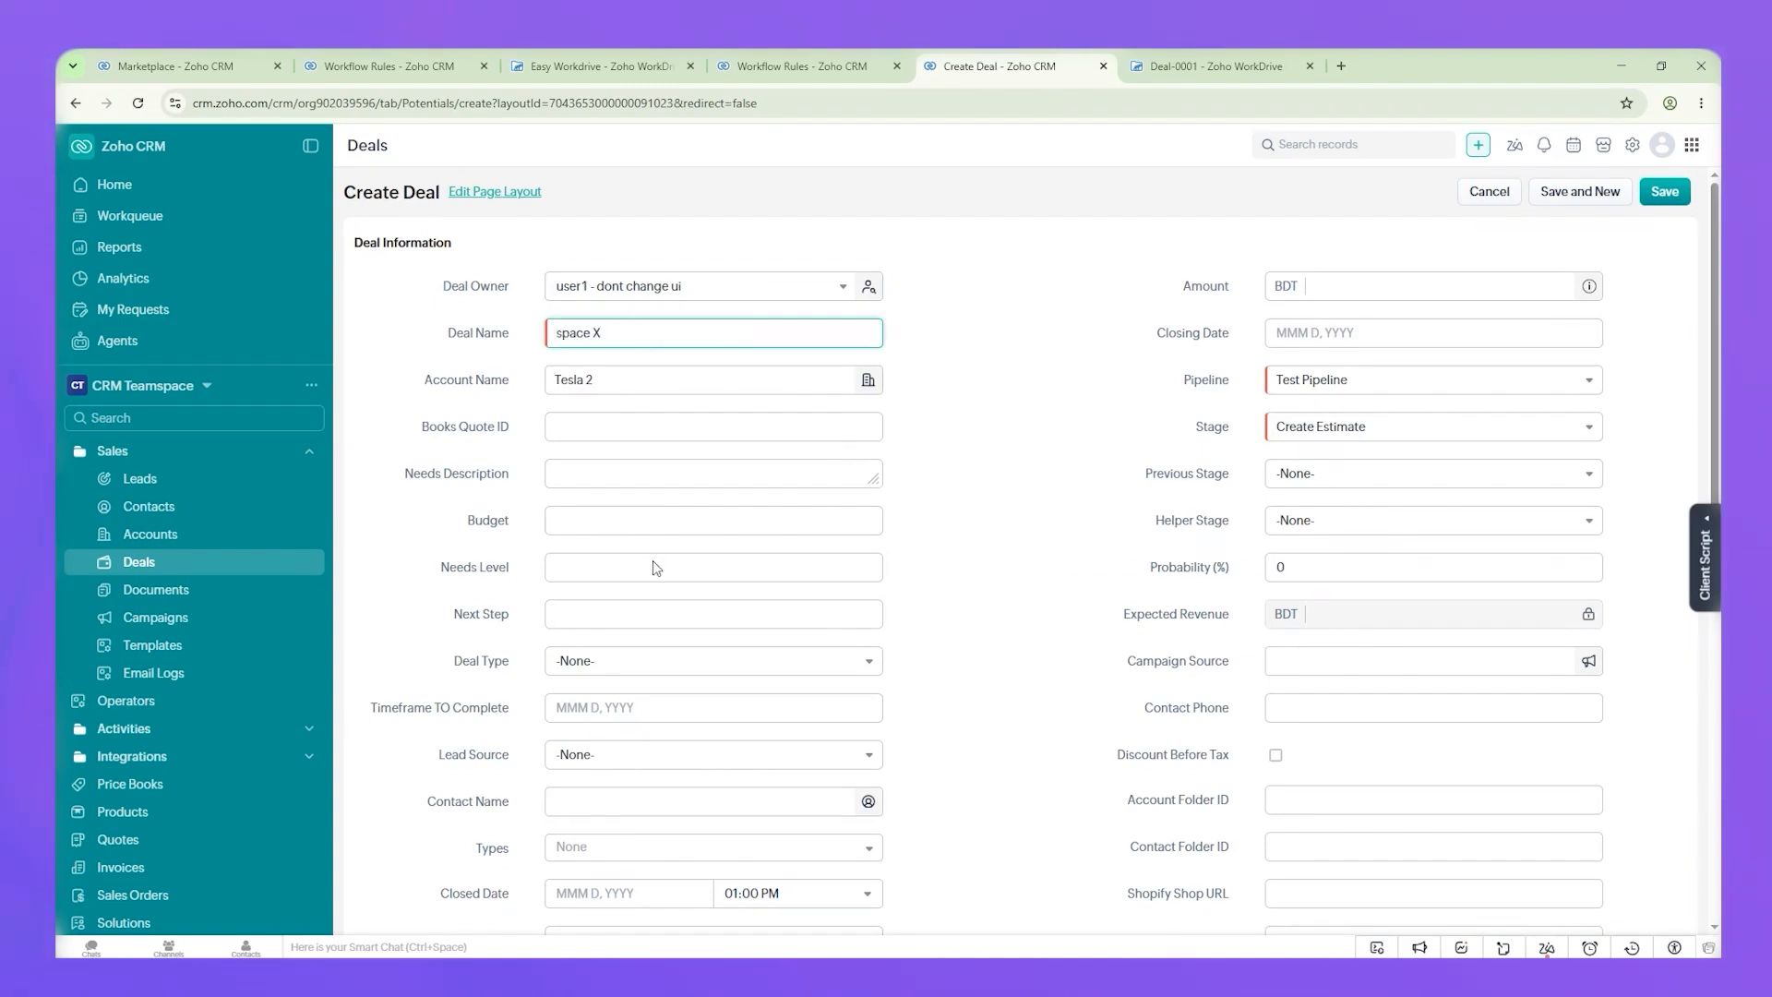
pyautogui.scroll(-1, 1027, 534)
pyautogui.scroll(1, 1031, 551)
pyautogui.click(1657, 193)
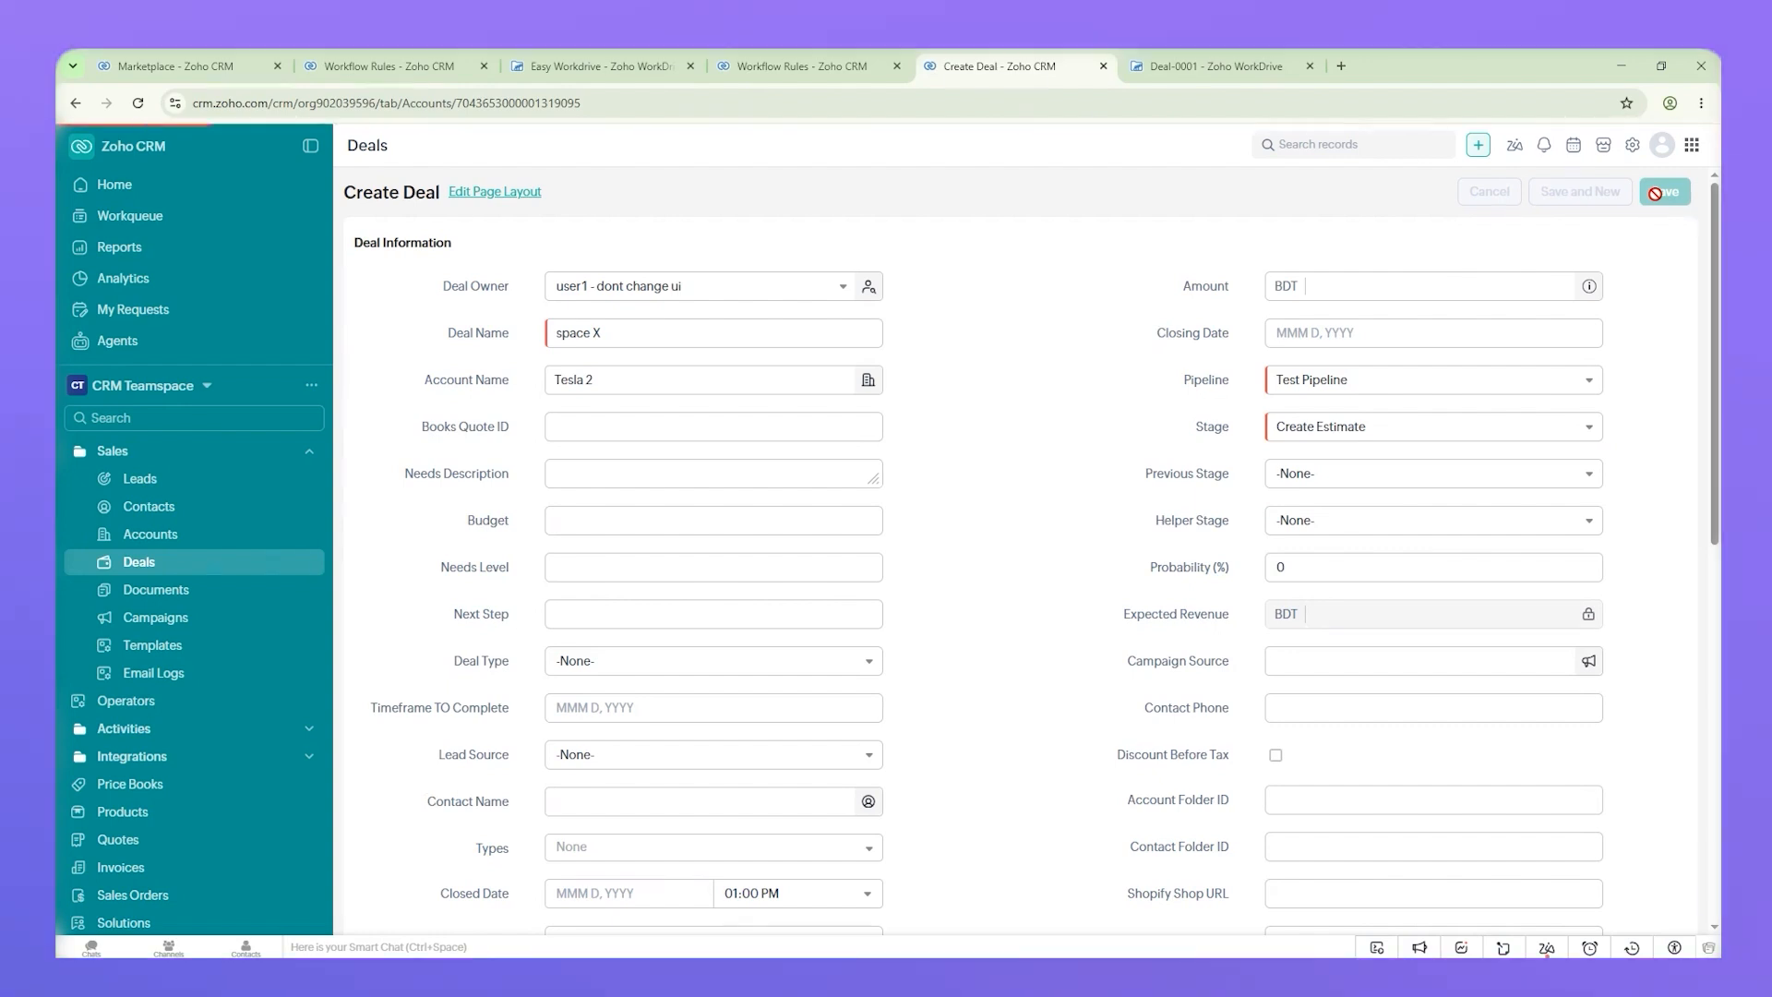
# Step: Open the space X deal in a new tab beside the account and review its timeline history
pyautogui.click(422, 395)
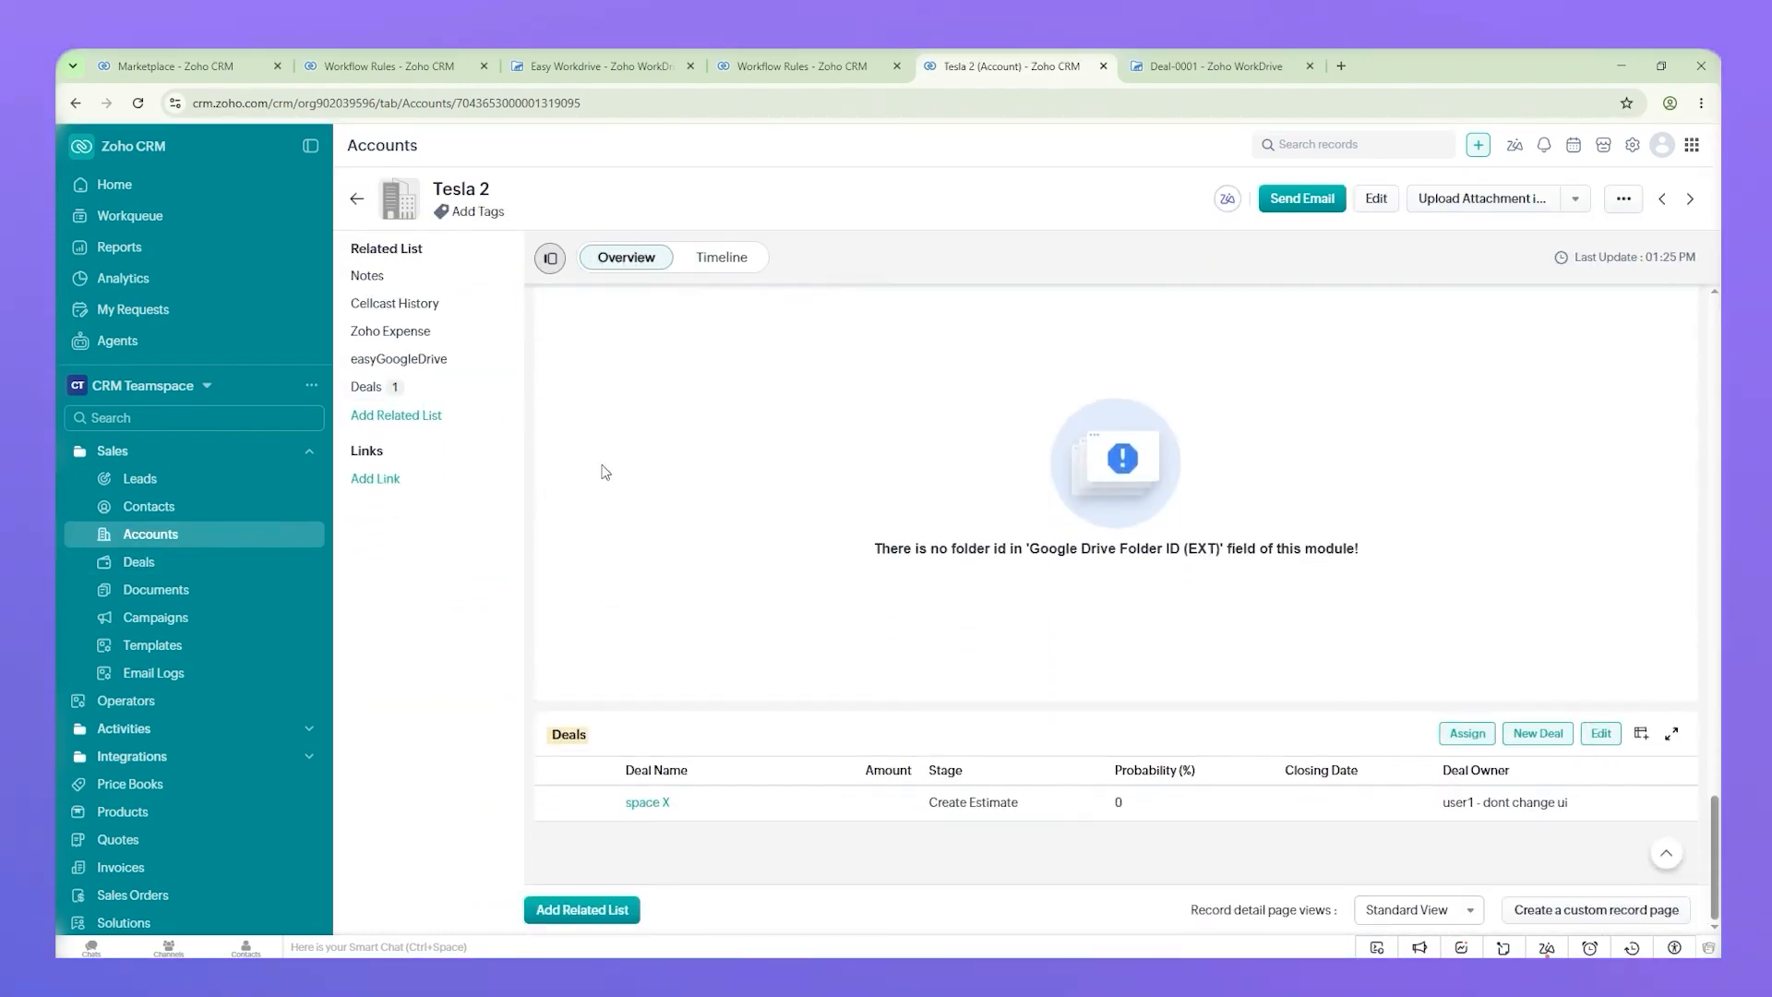
pyautogui.rightClick(645, 802)
pyautogui.click(749, 585)
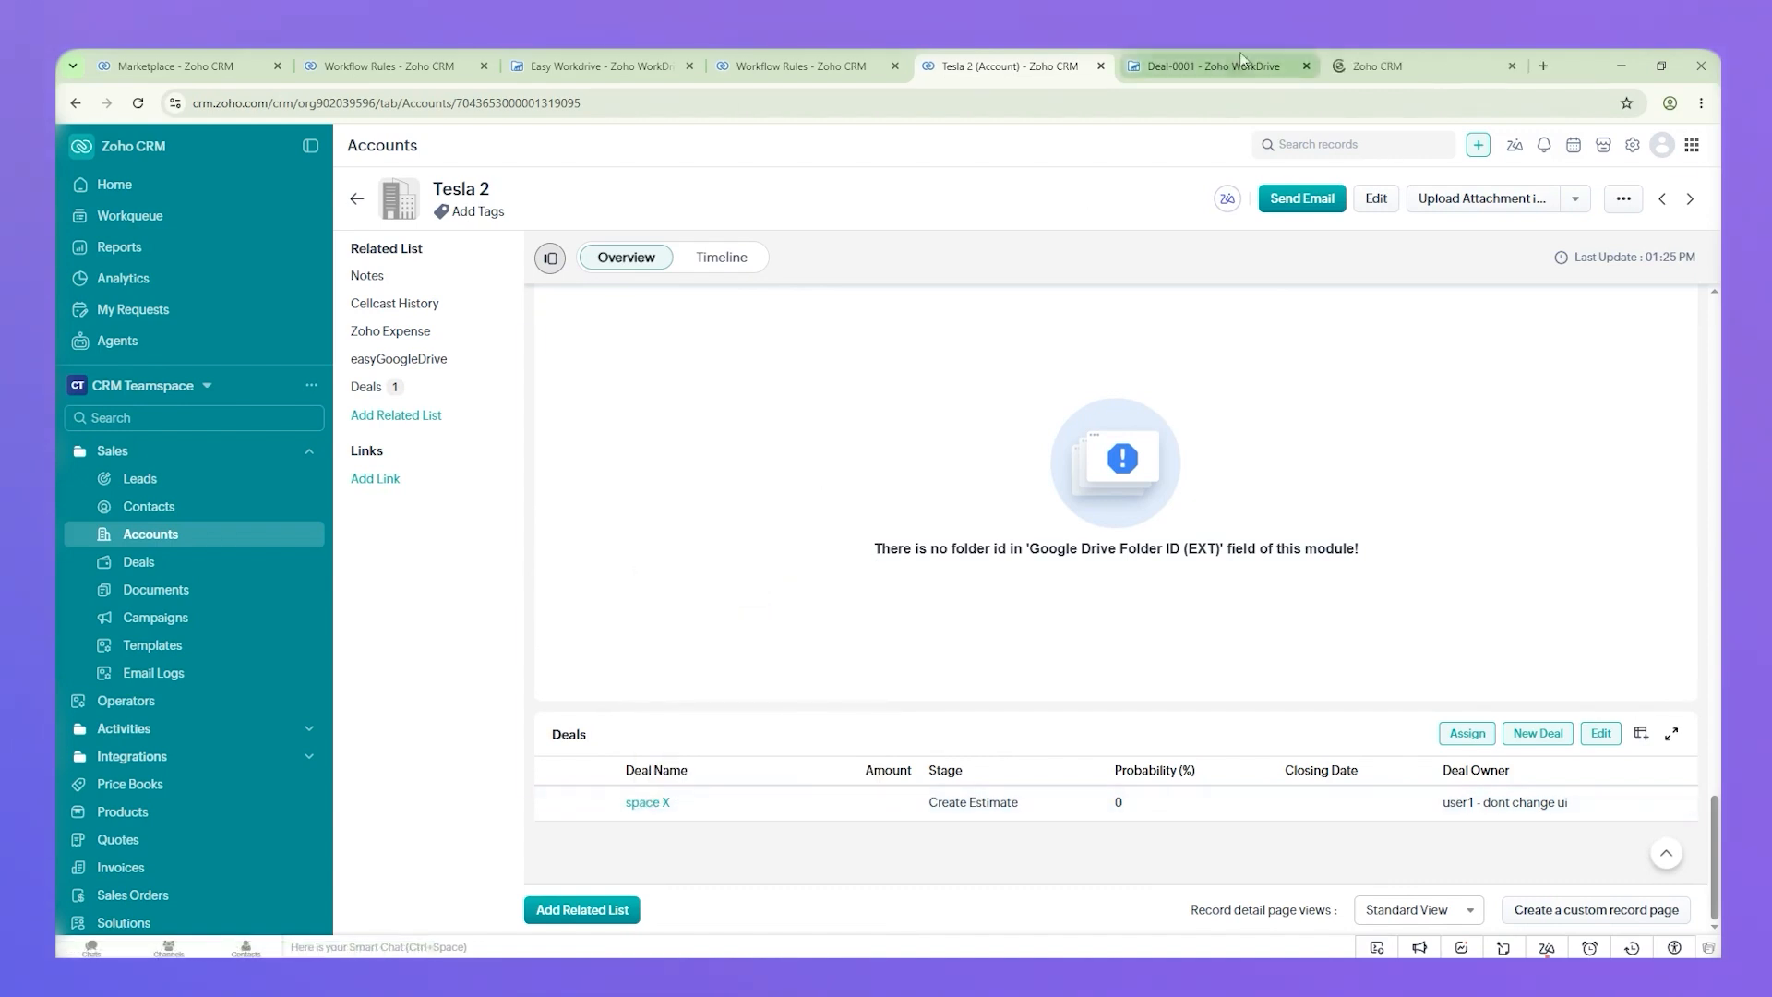
pyautogui.moveTo(1382, 48); pyautogui.dragTo(1186, 63)
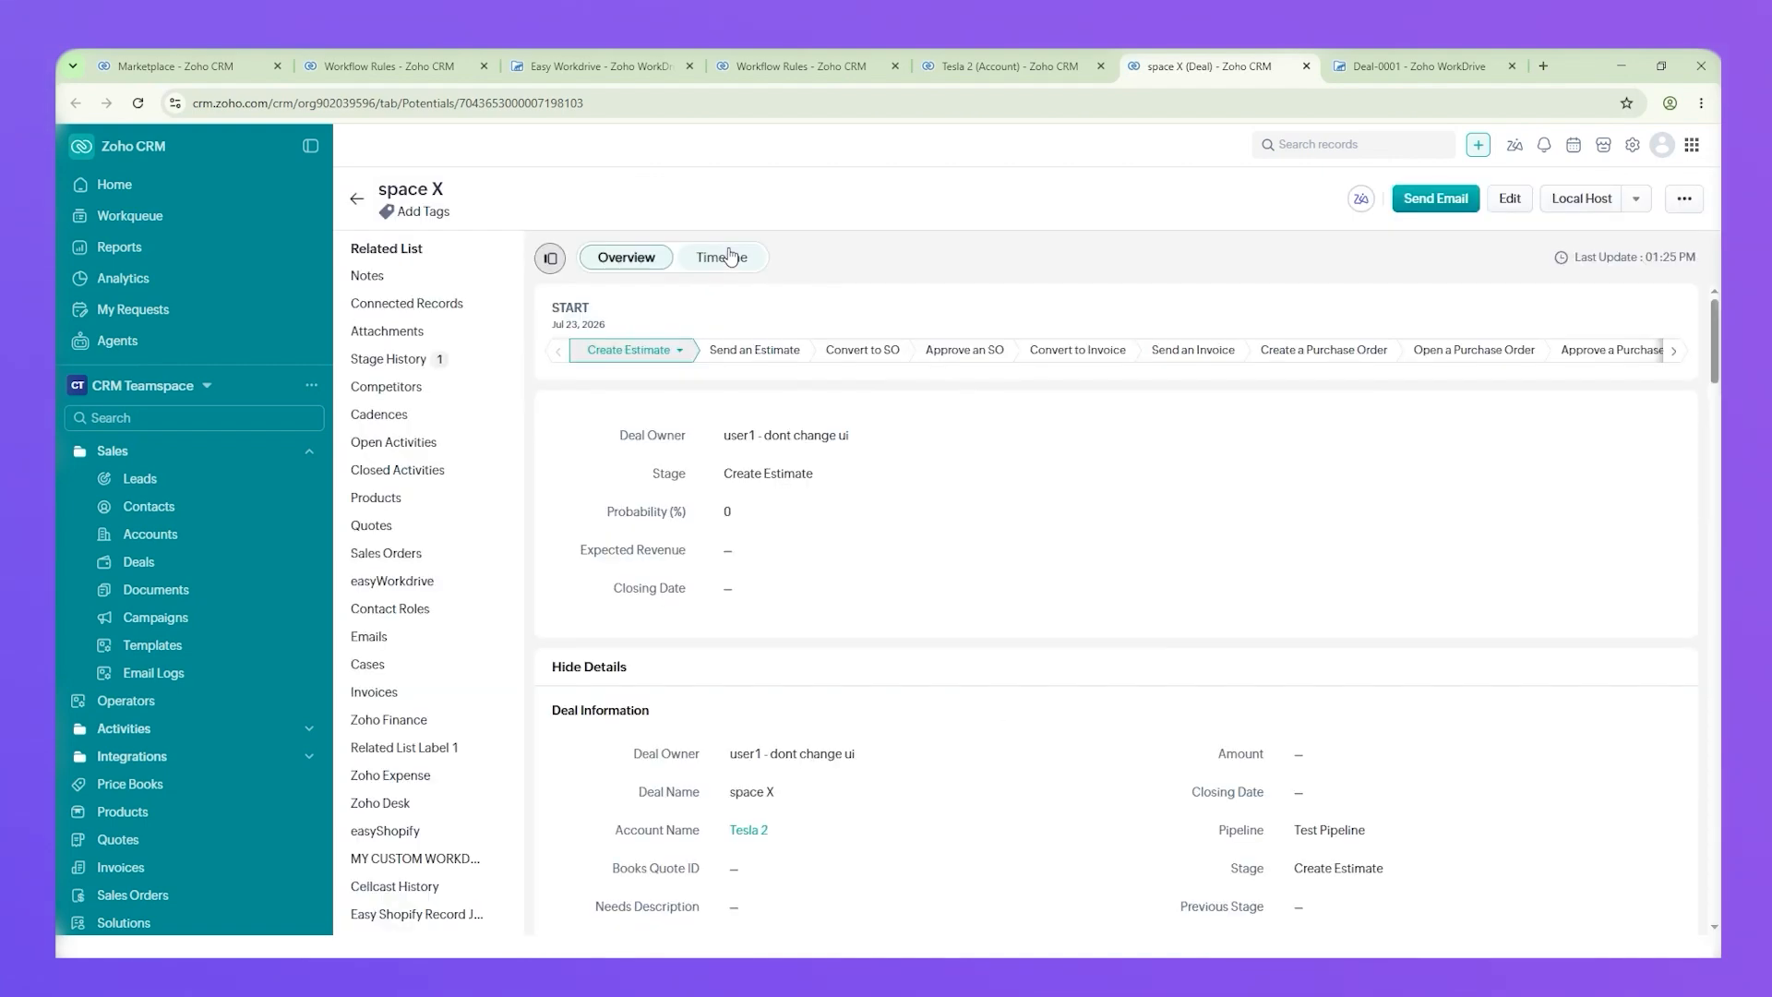
pyautogui.click(730, 256)
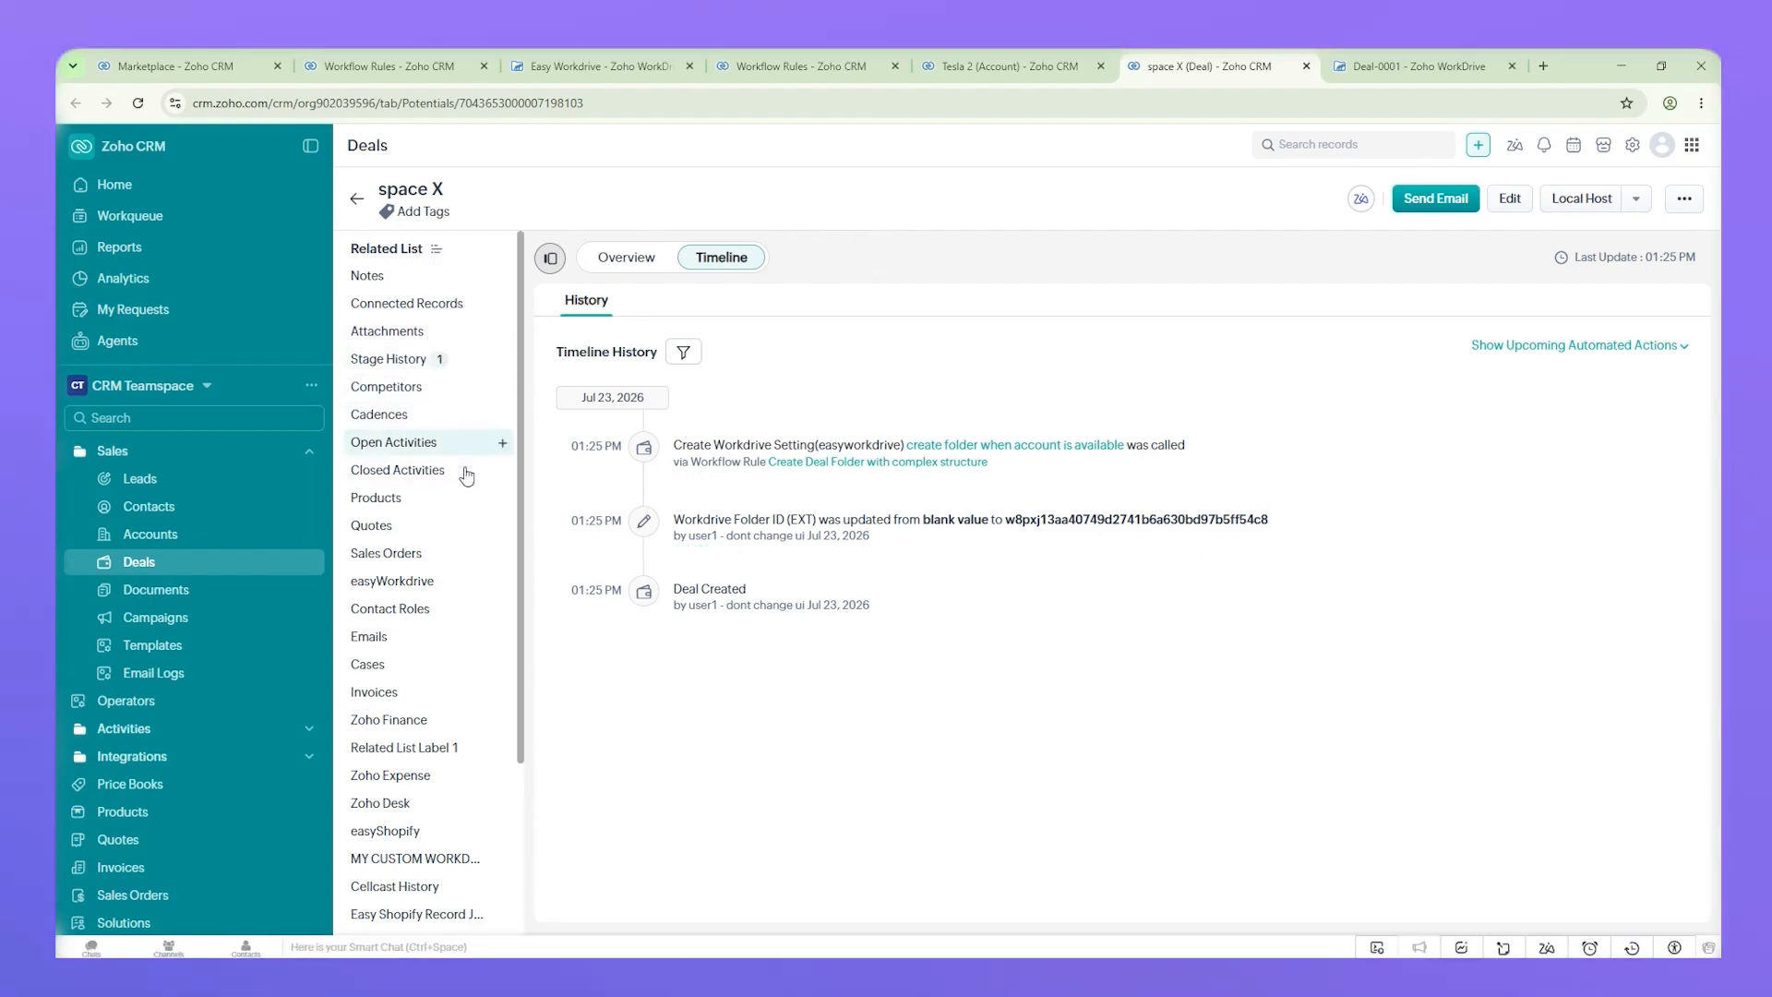
# Step: Open the space X deal's folder in WorkDrive from its easyWorkdrive related list and check the folder path
pyautogui.click(418, 581)
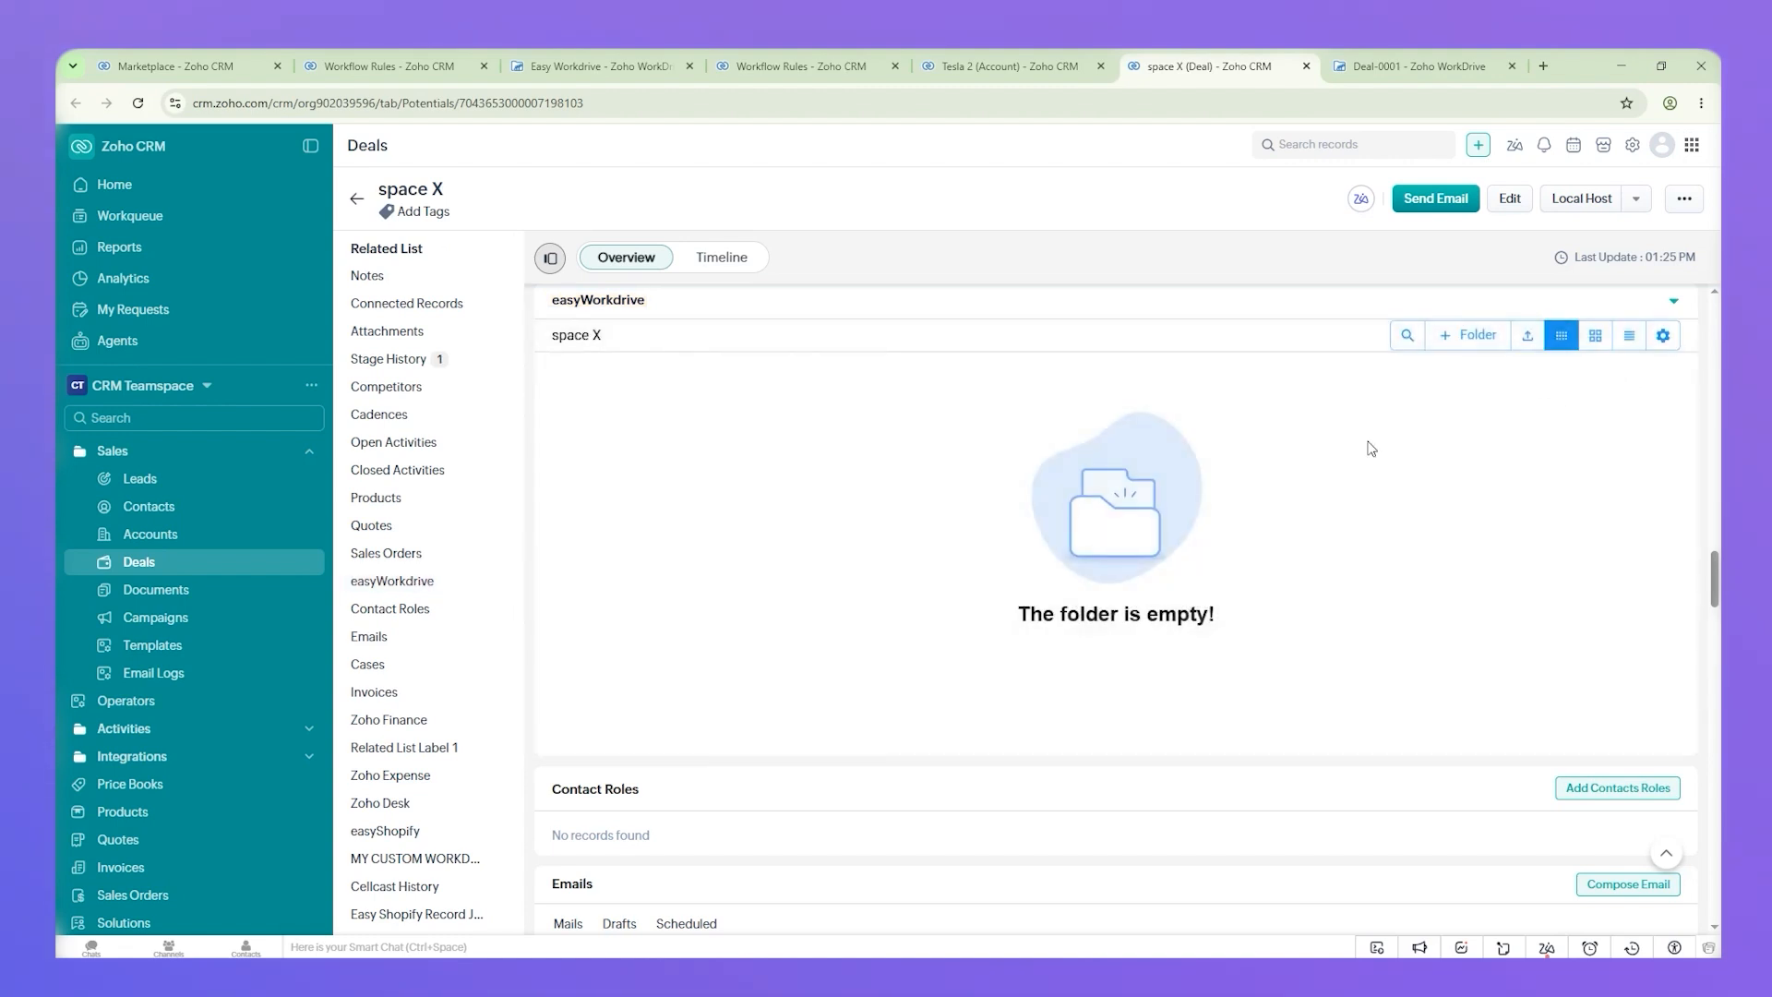
pyautogui.click(1664, 337)
pyautogui.click(1484, 436)
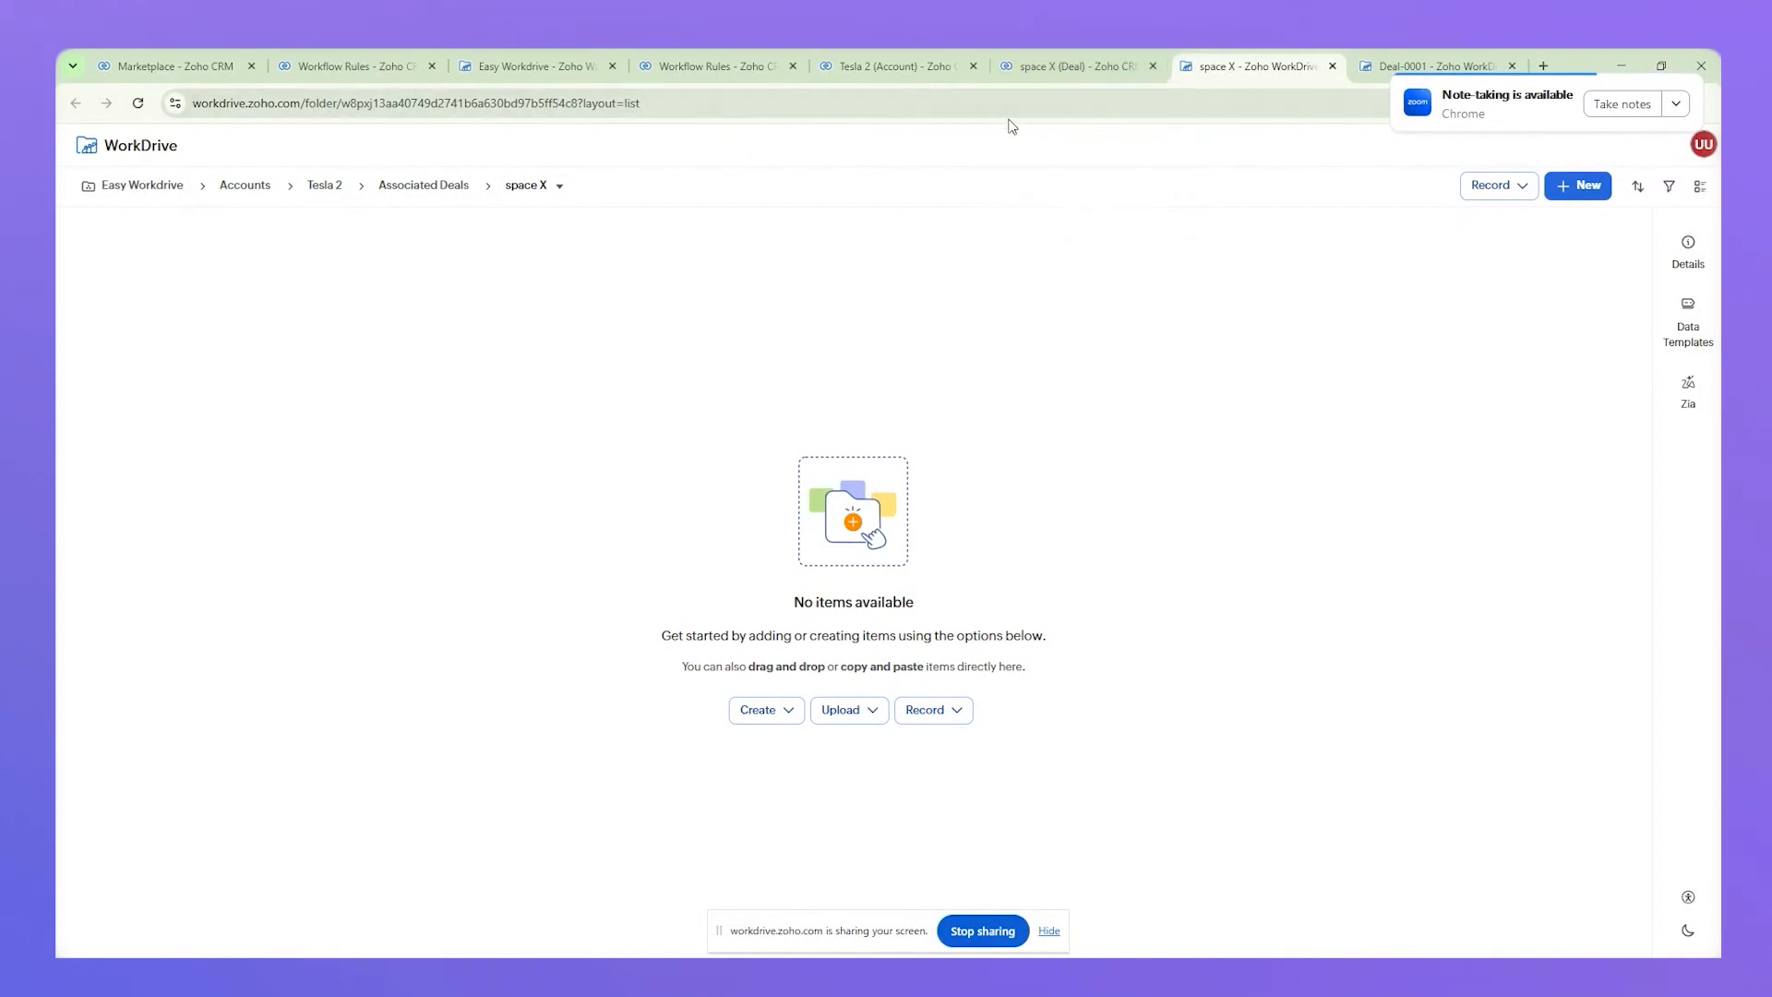
# Step: Open the Morlong Associates (Sample) account from the filtered Accounts list and check its Workdrive Folder ID (EXT) field
pyautogui.click(890, 53)
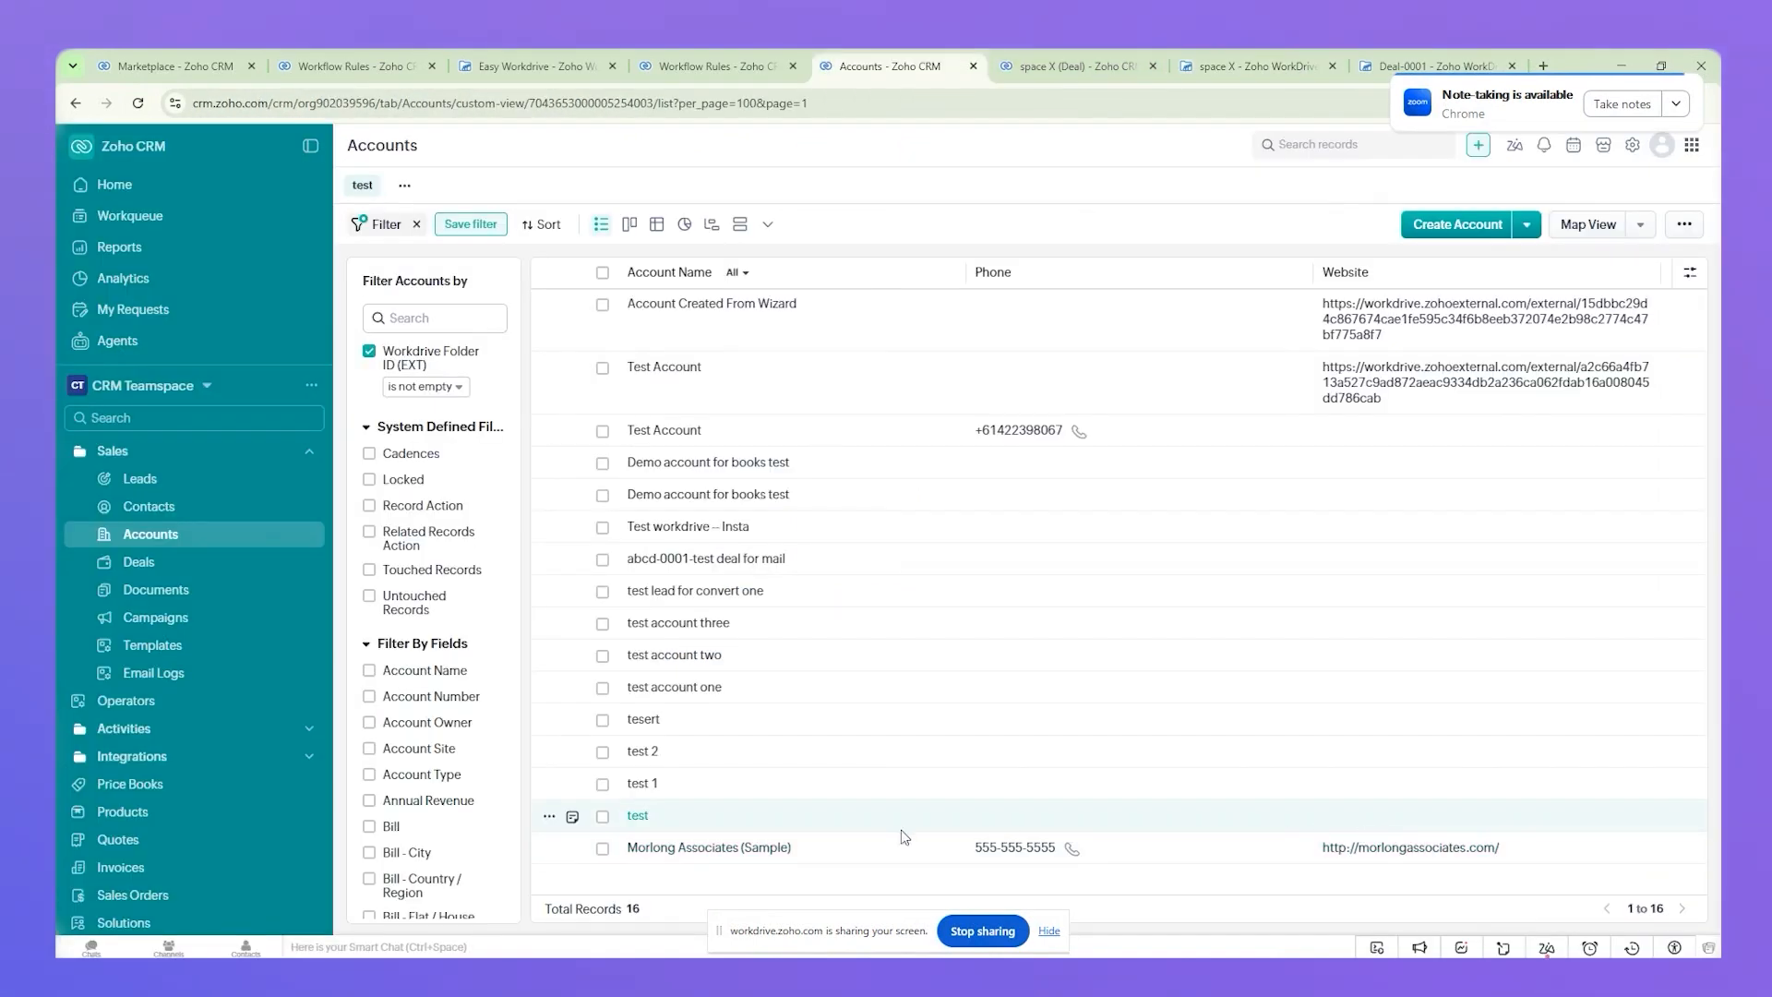
pyautogui.click(671, 849)
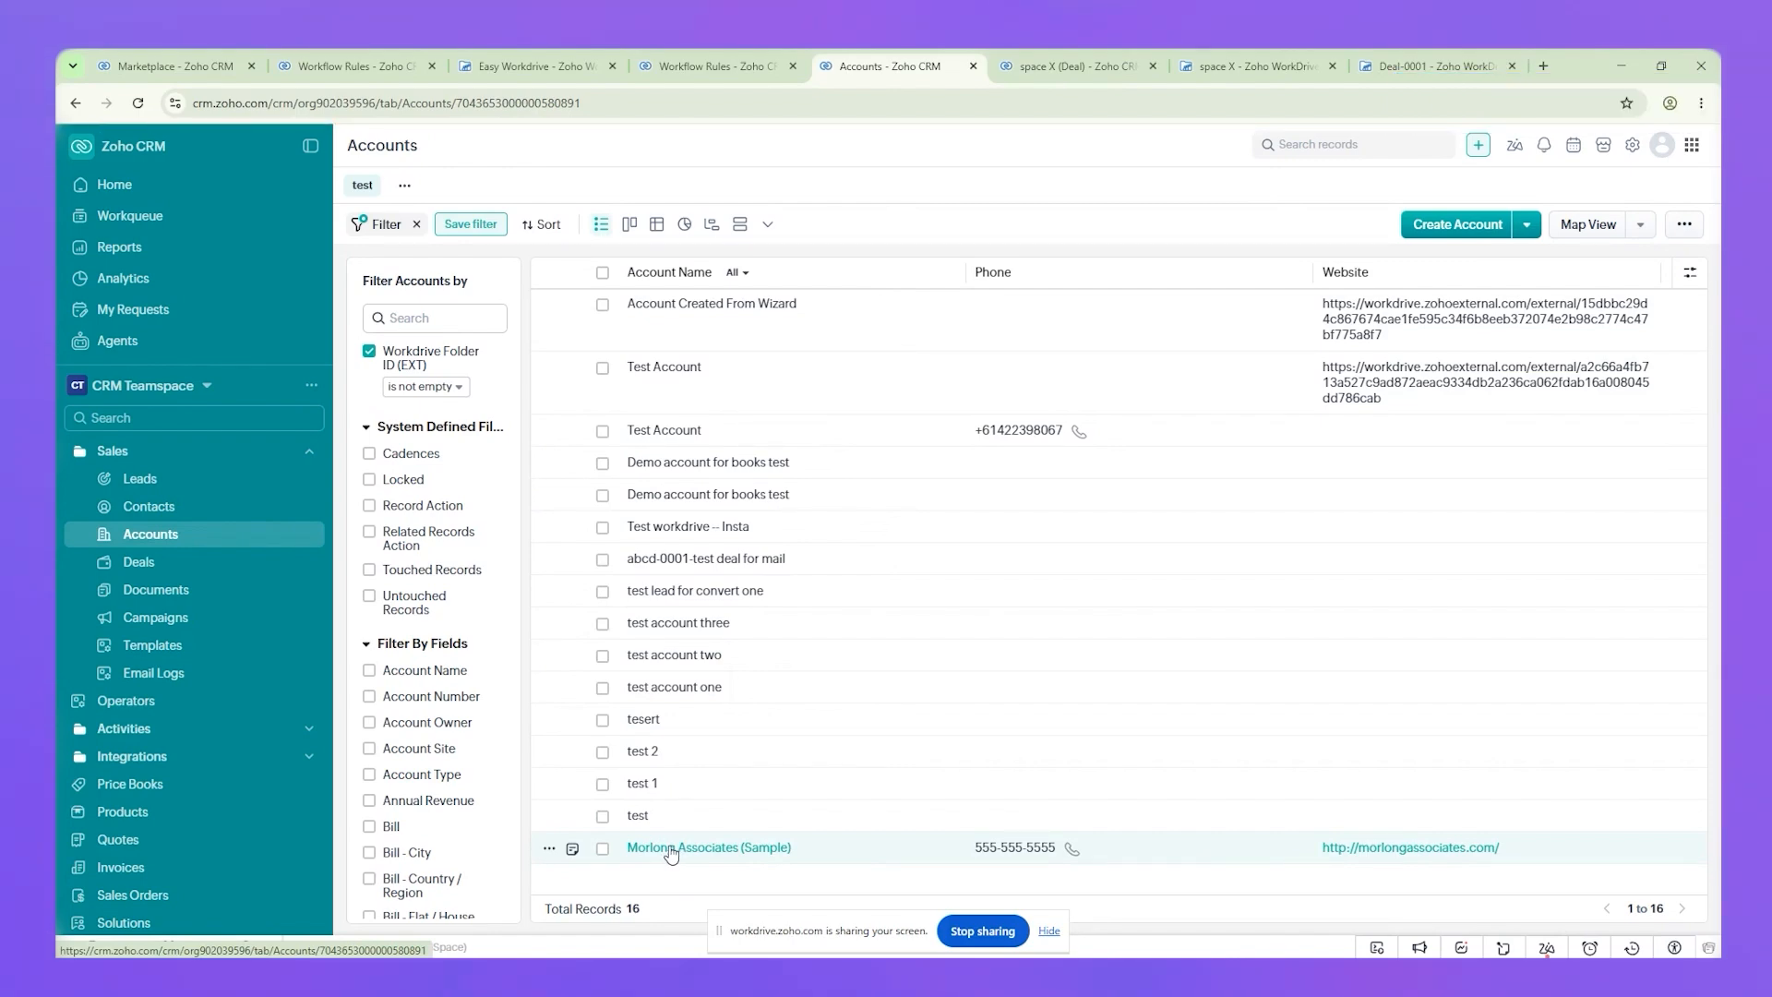
pyautogui.click(1049, 931)
pyautogui.scroll(-10, 926, 656)
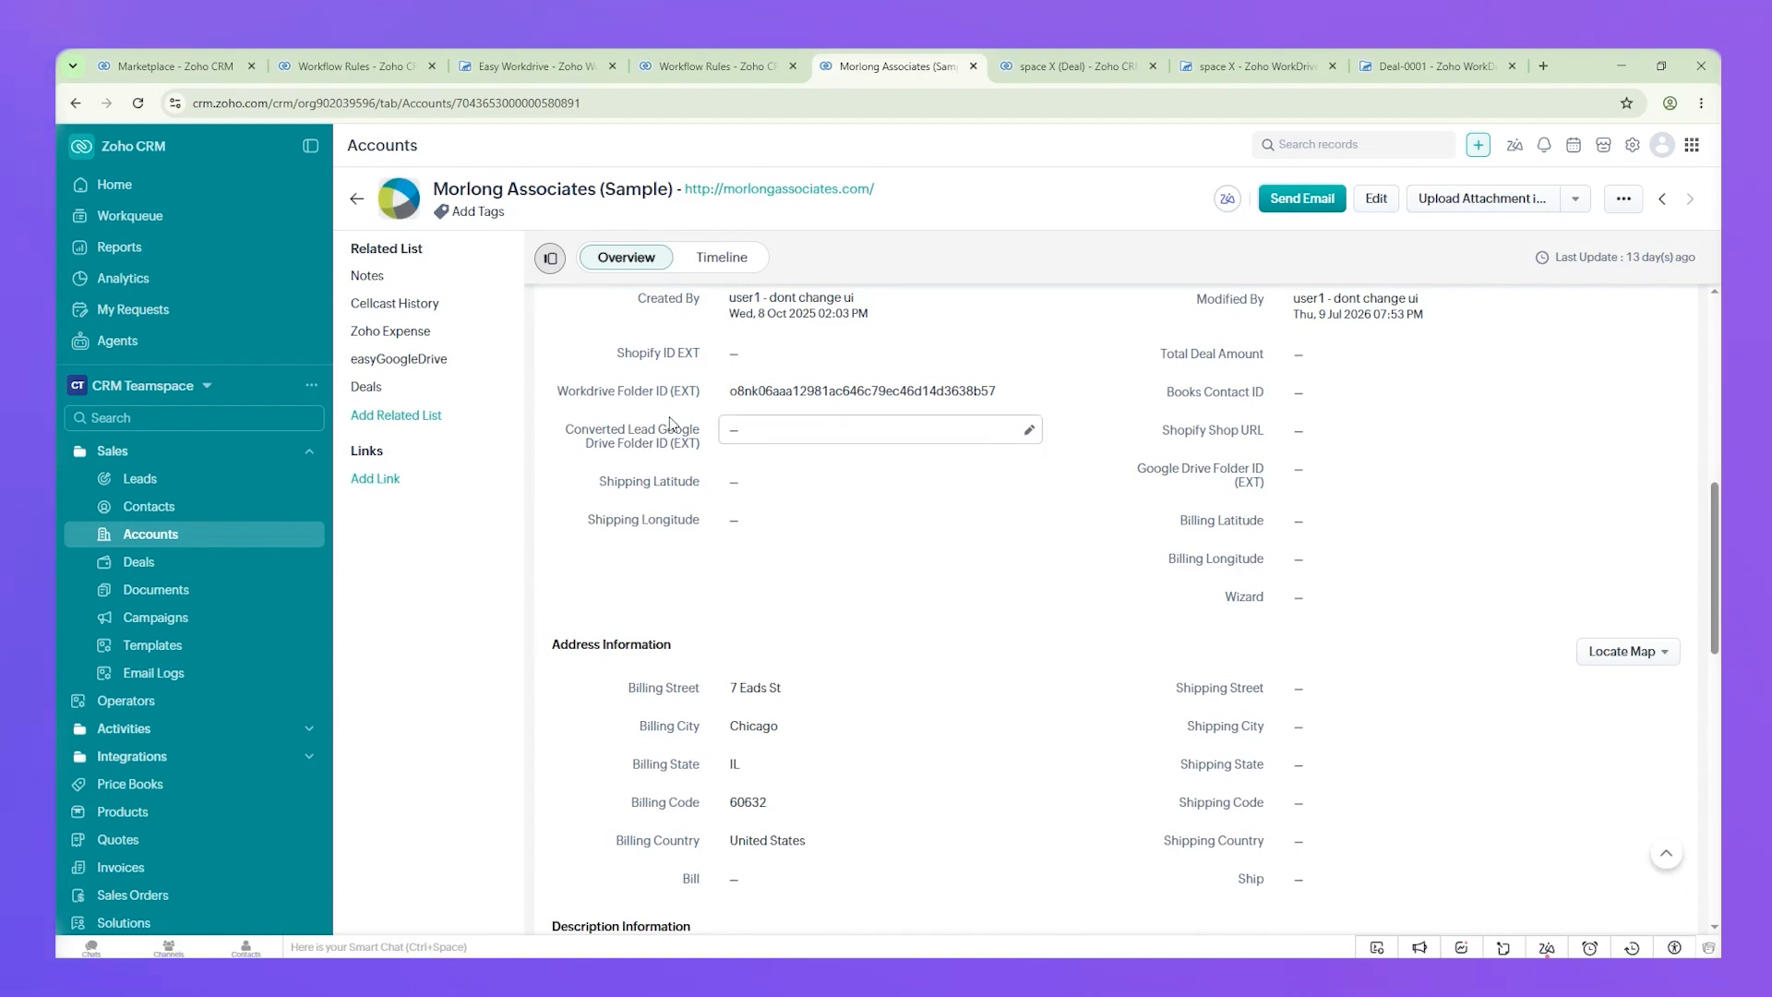
pyautogui.moveTo(620, 391); pyautogui.dragTo(674, 391)
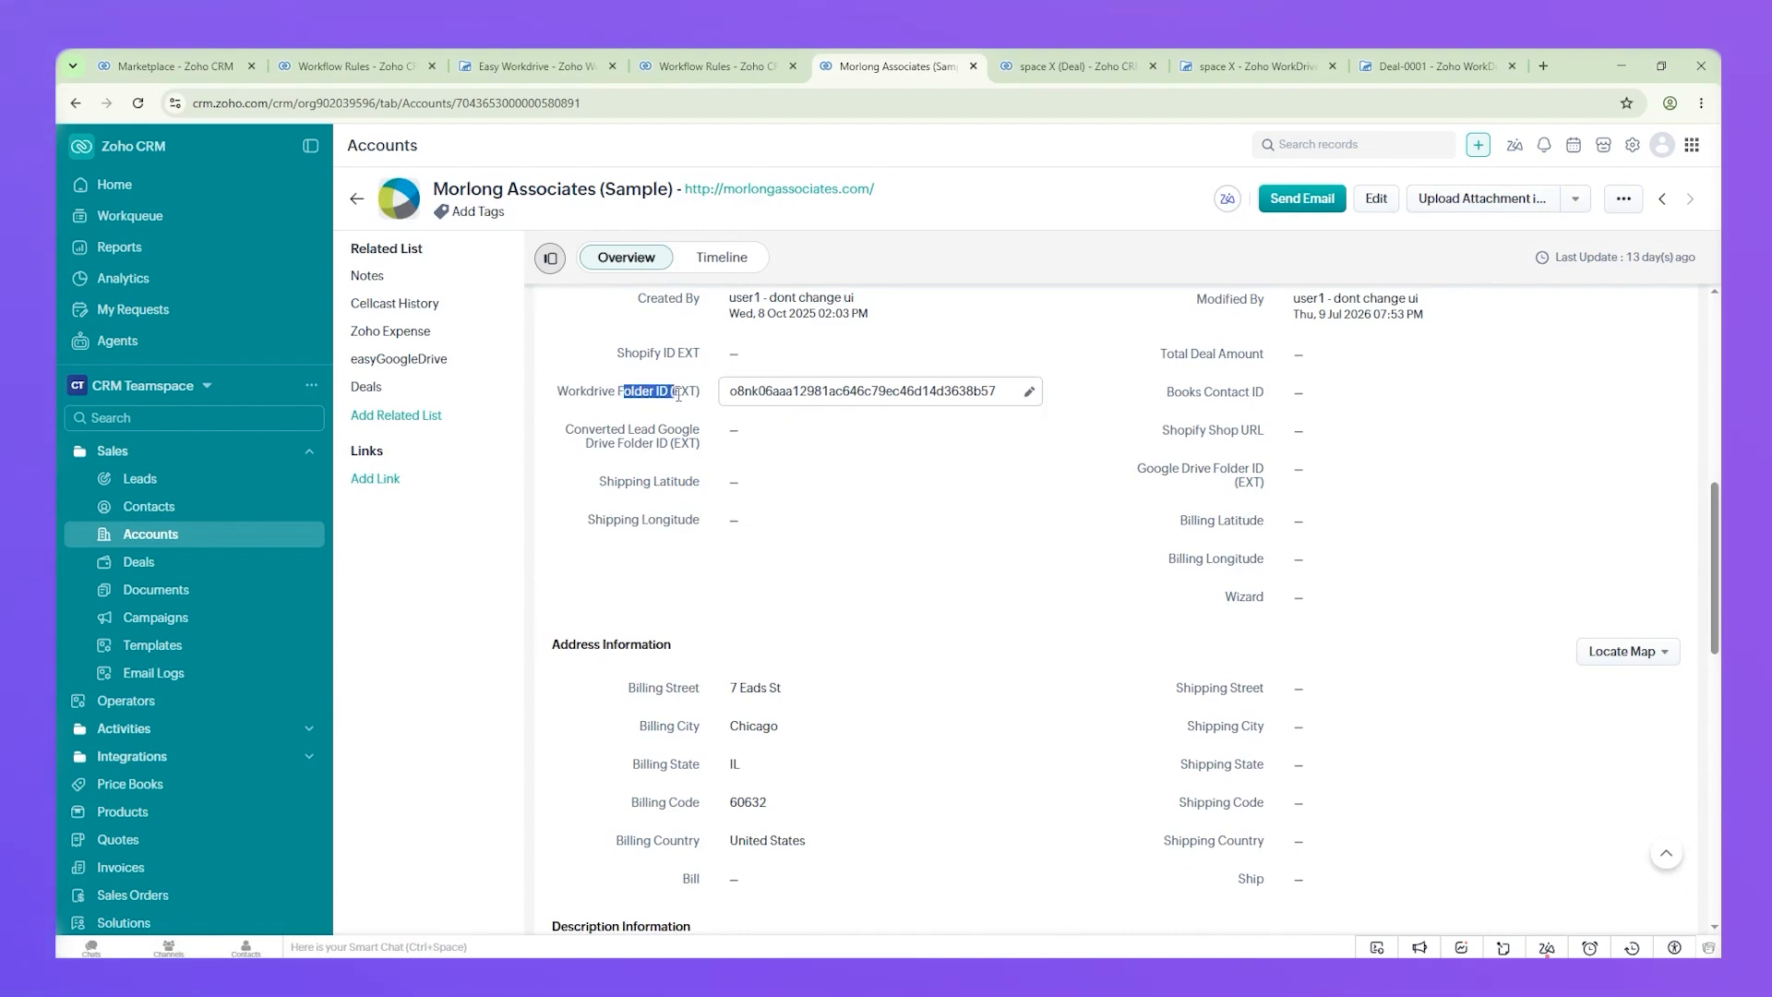
# Step: Create and save a deal named "Deal-0002" under the Morlong Associates (Sample) account
pyautogui.moveTo(464, 399)
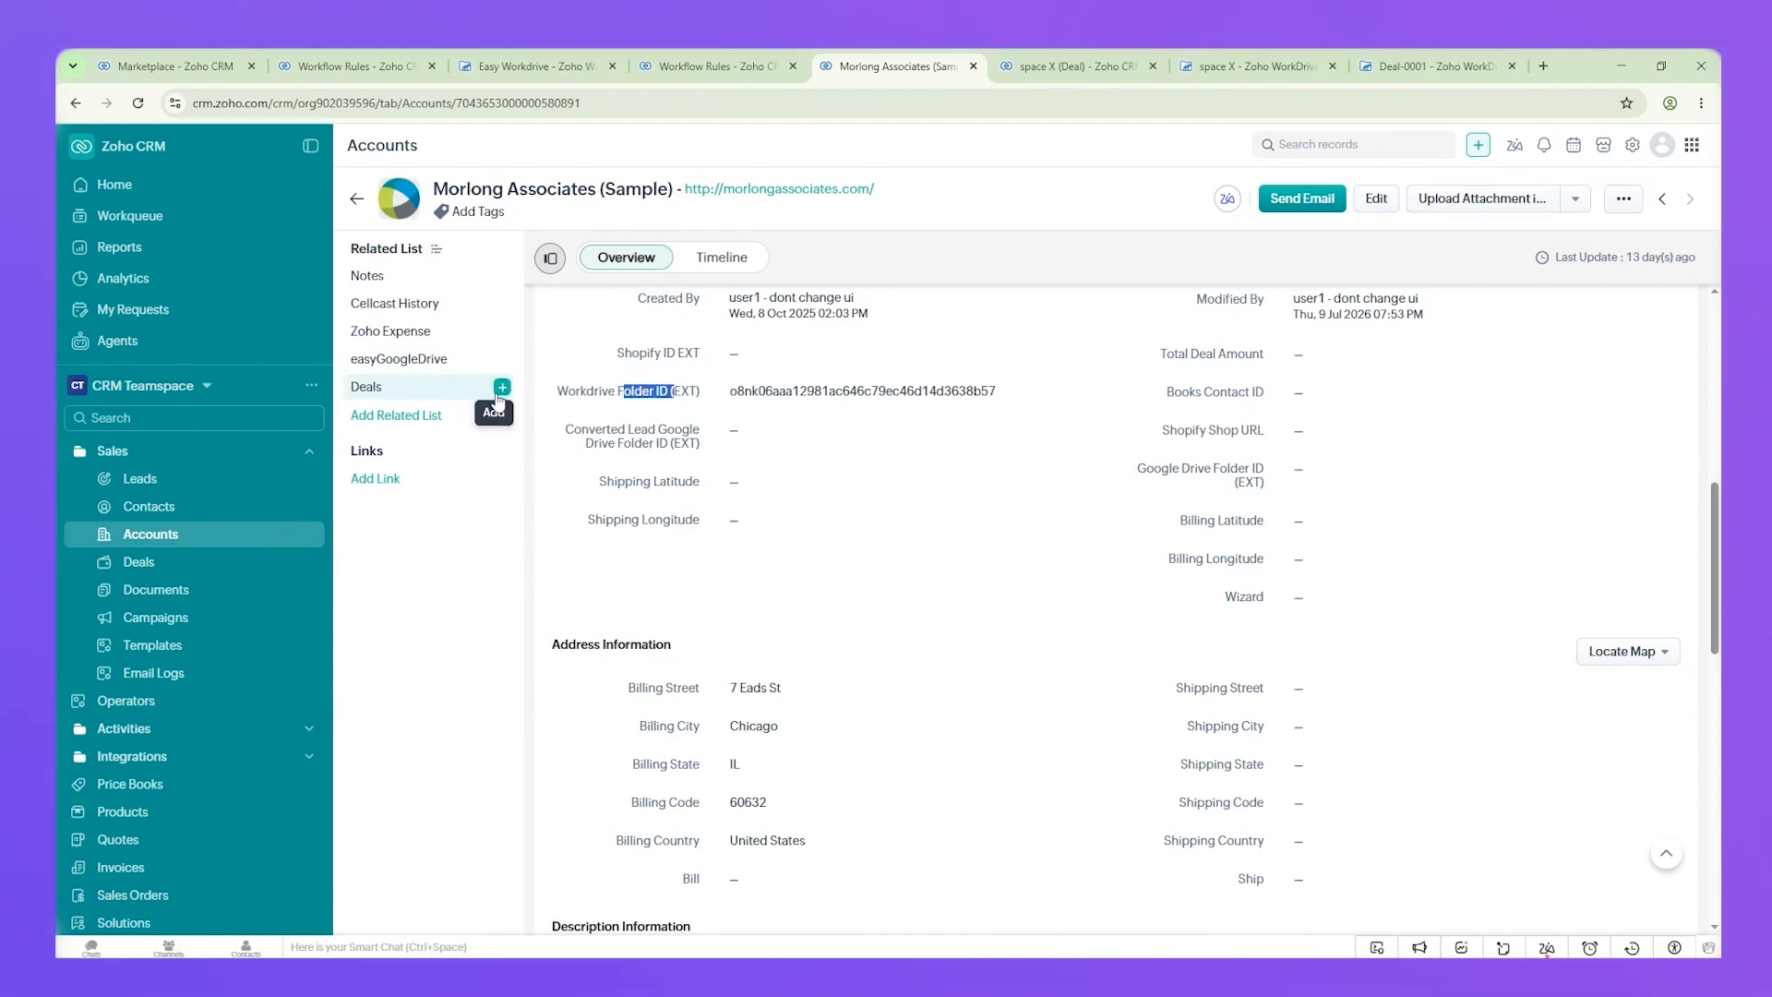
pyautogui.click(502, 387)
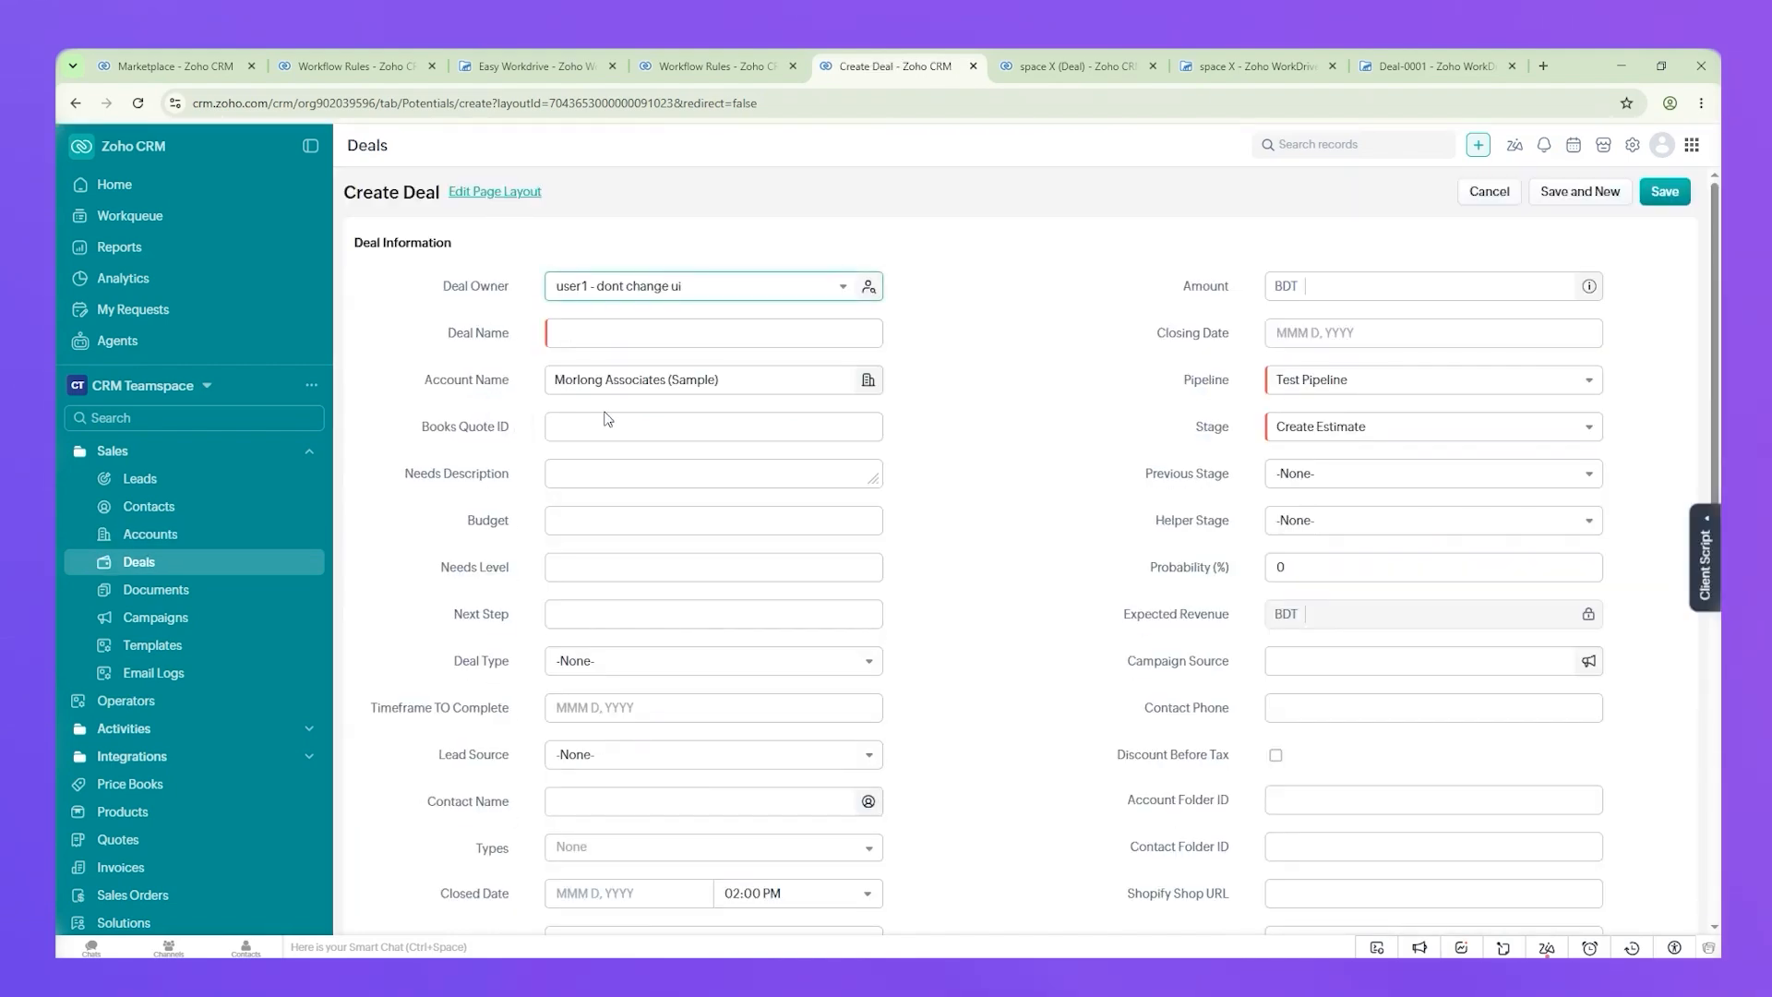
pyautogui.click(678, 334)
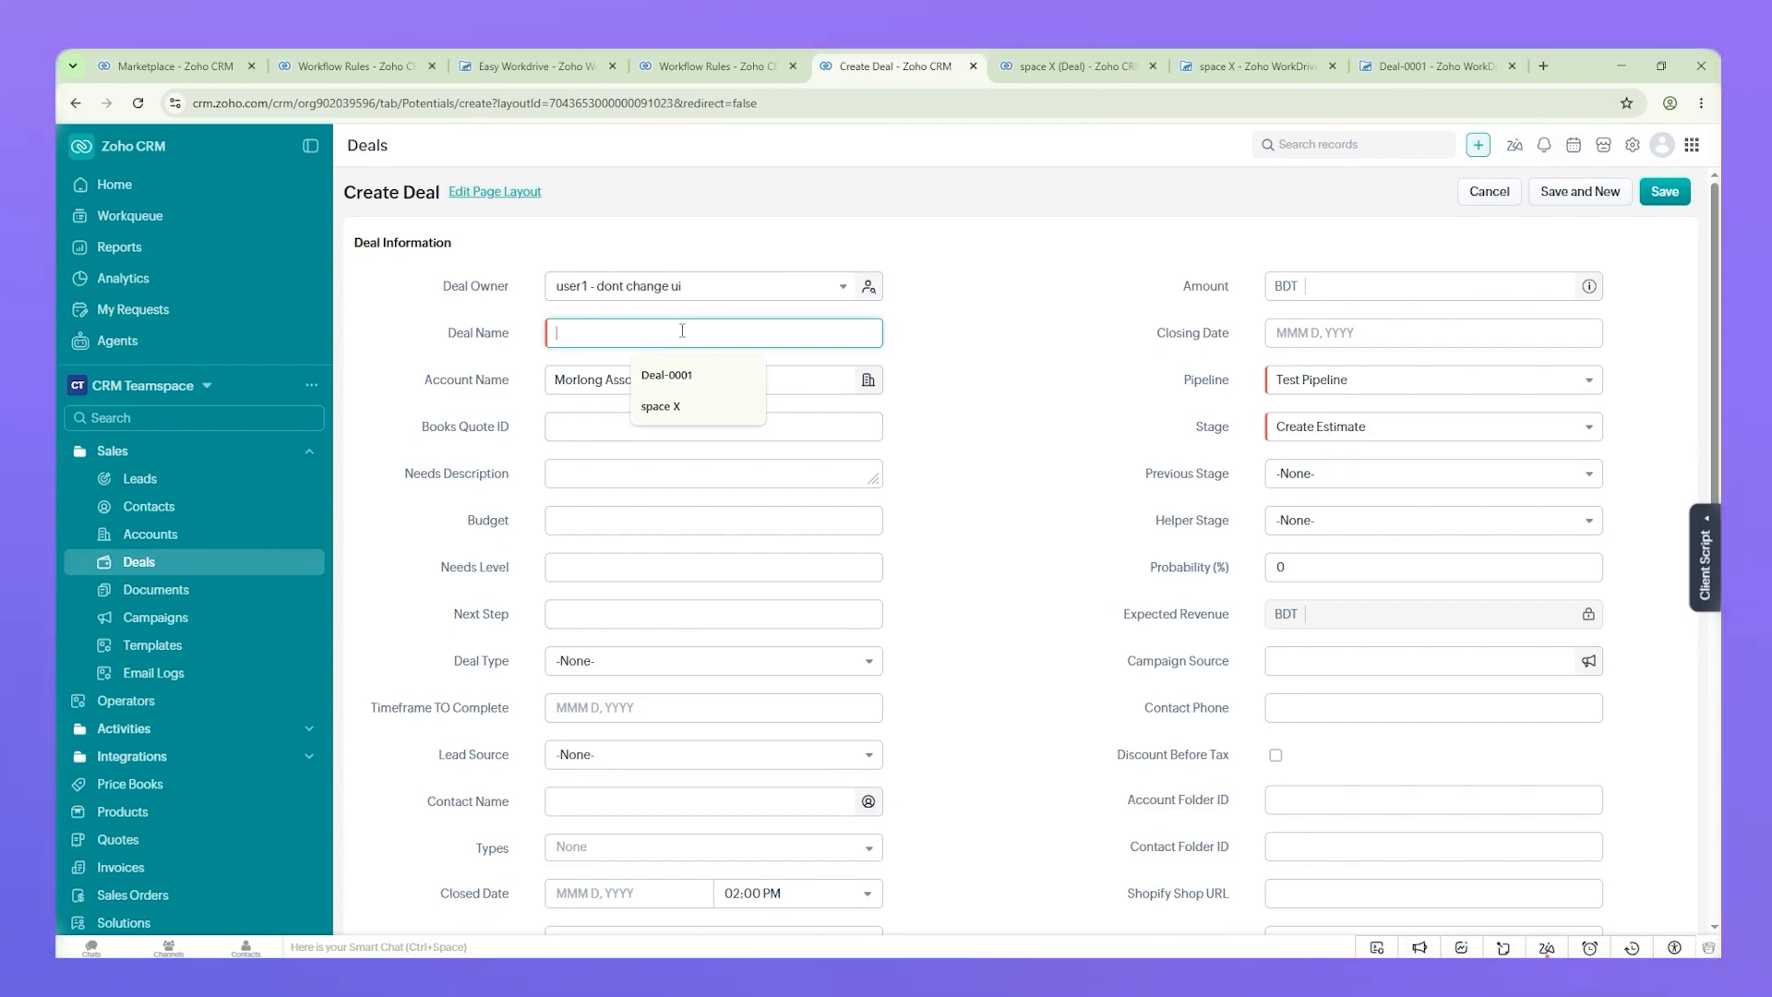
pyautogui.write('Deal-0002')
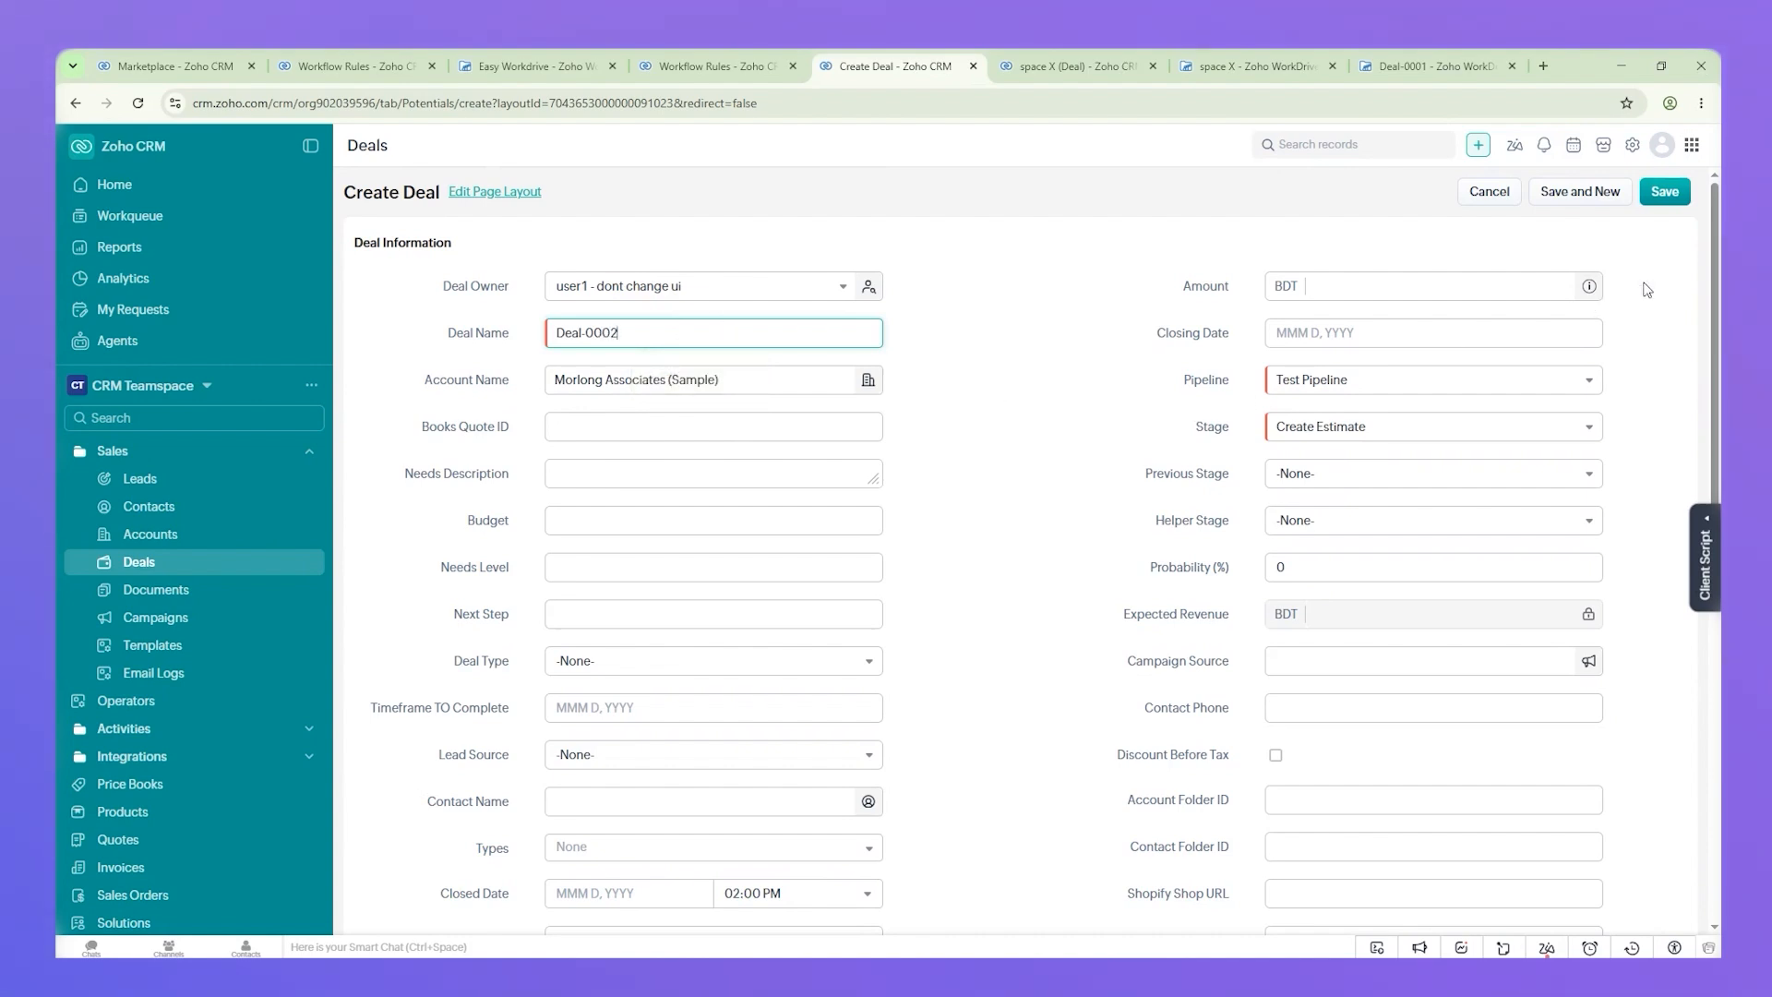
pyautogui.click(1666, 191)
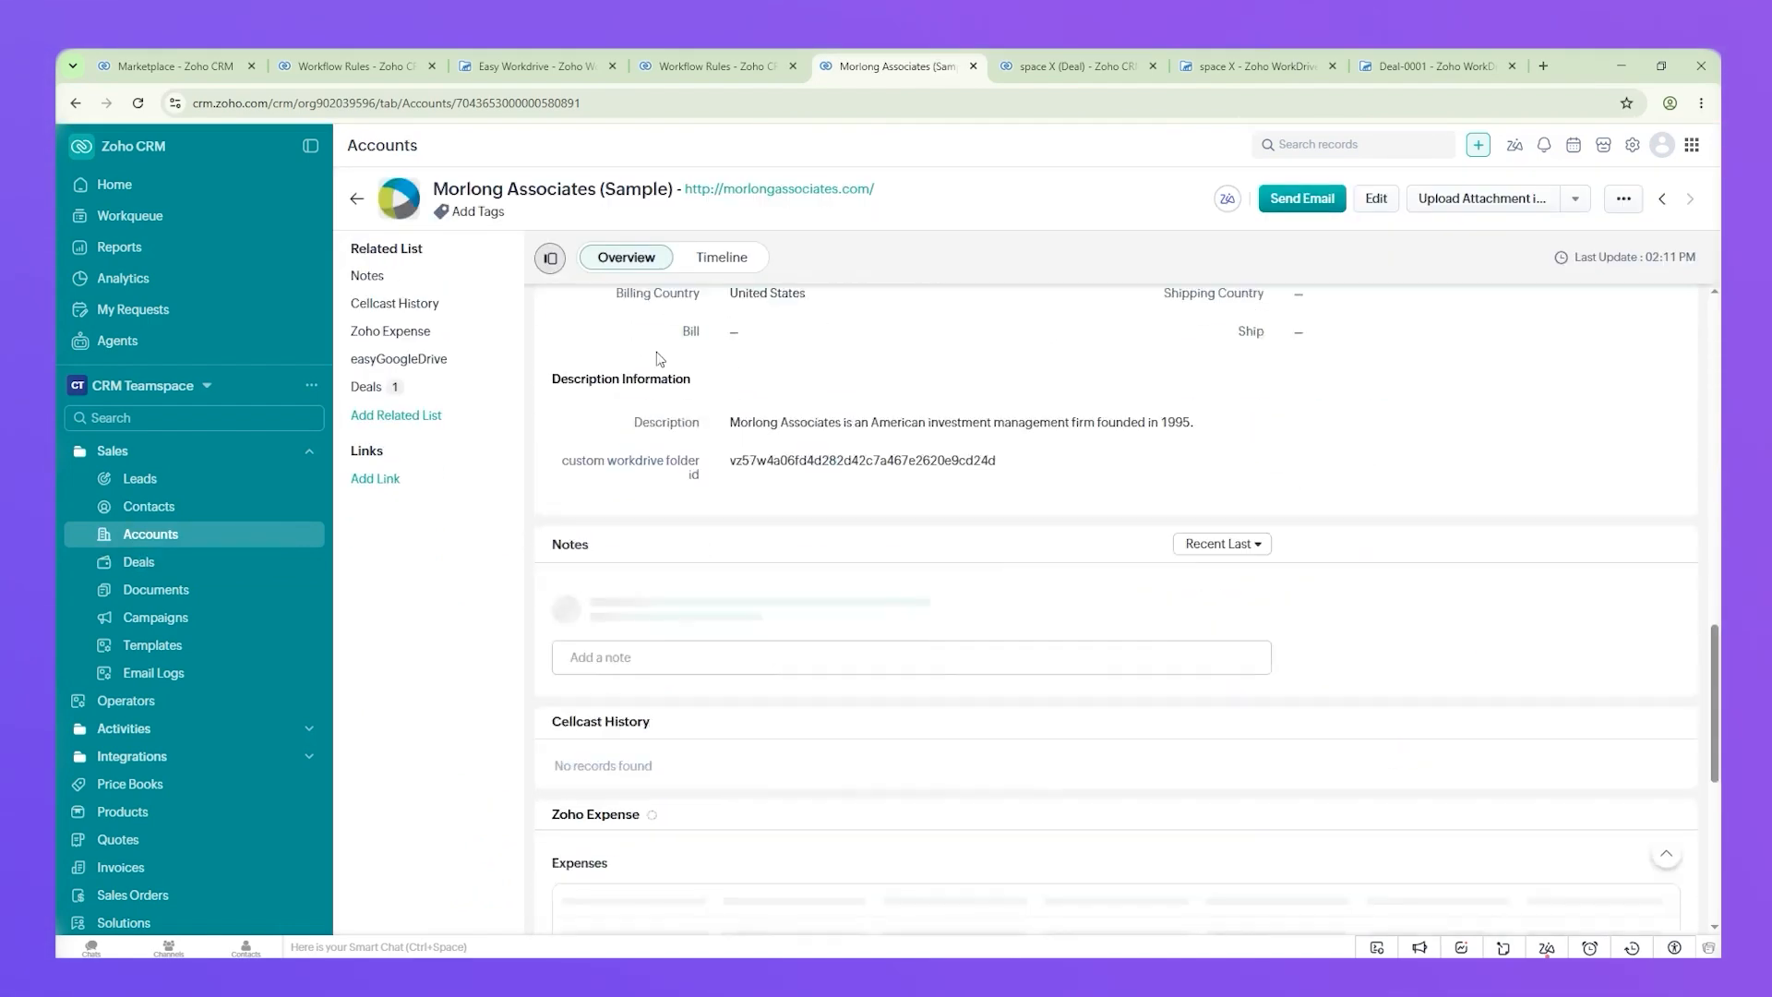
# Step: Open Deal-0002 in a new tab and check its timeline for the Workdrive Folder ID (EXT) update
pyautogui.click(369, 393)
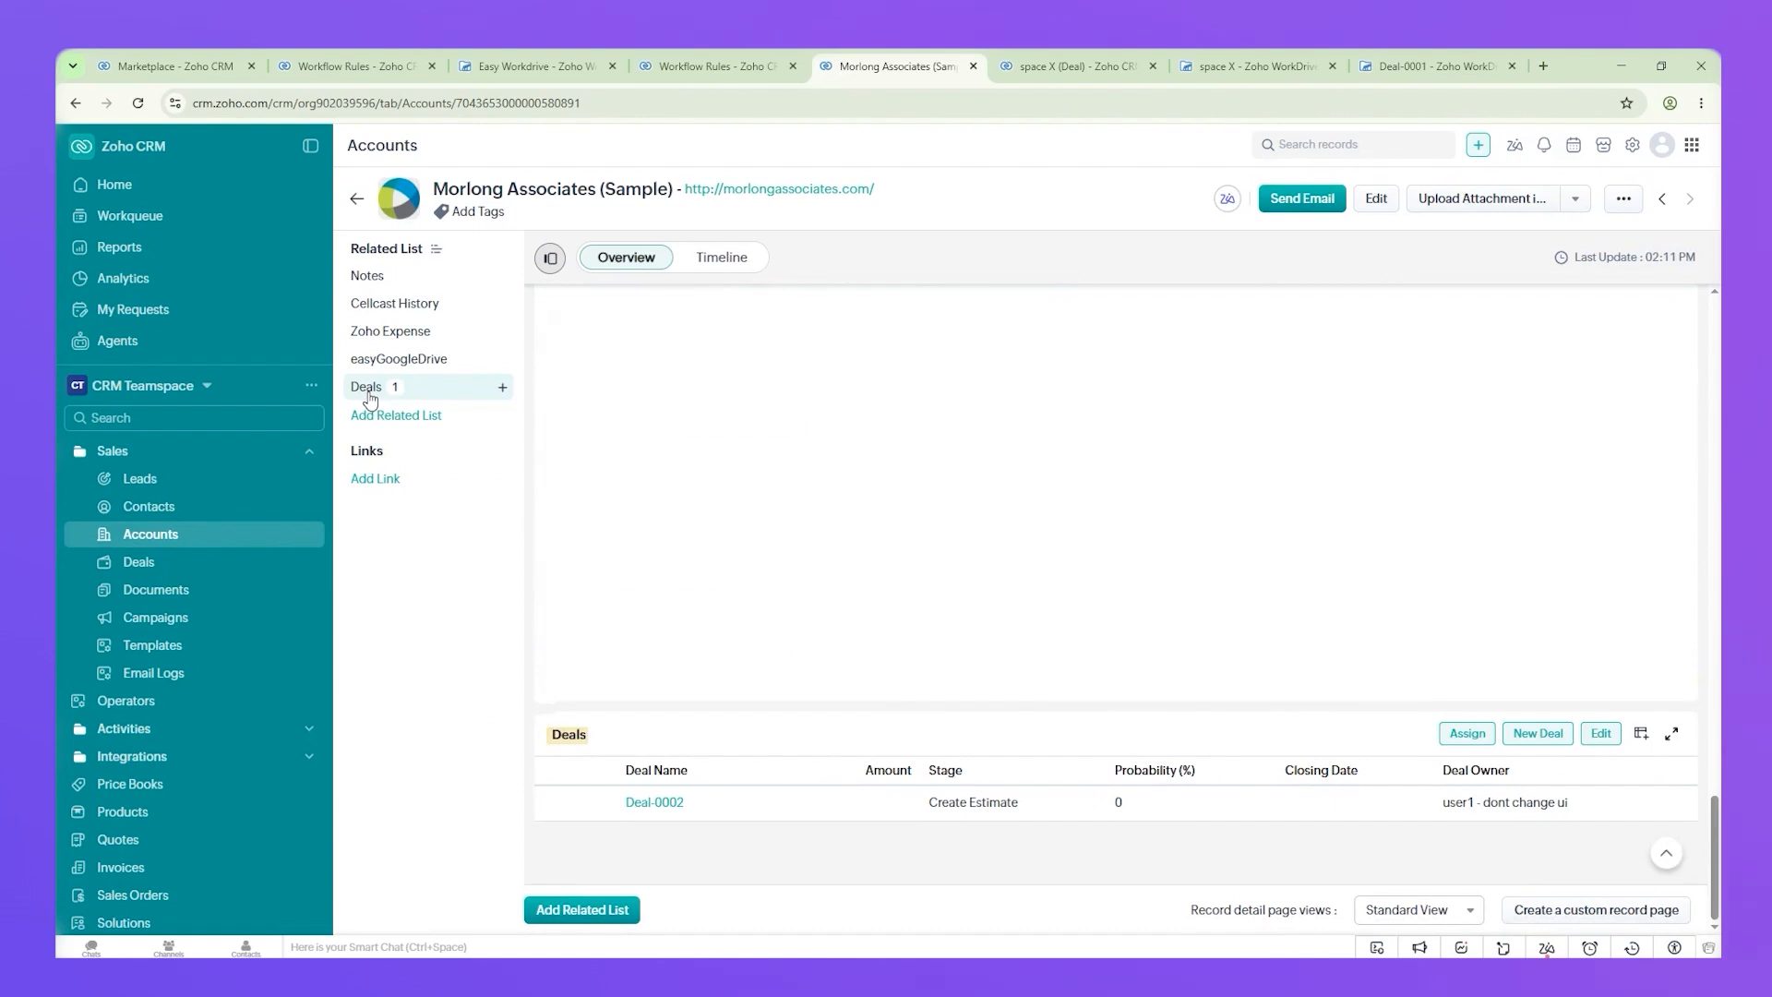
pyautogui.rightClick(677, 808)
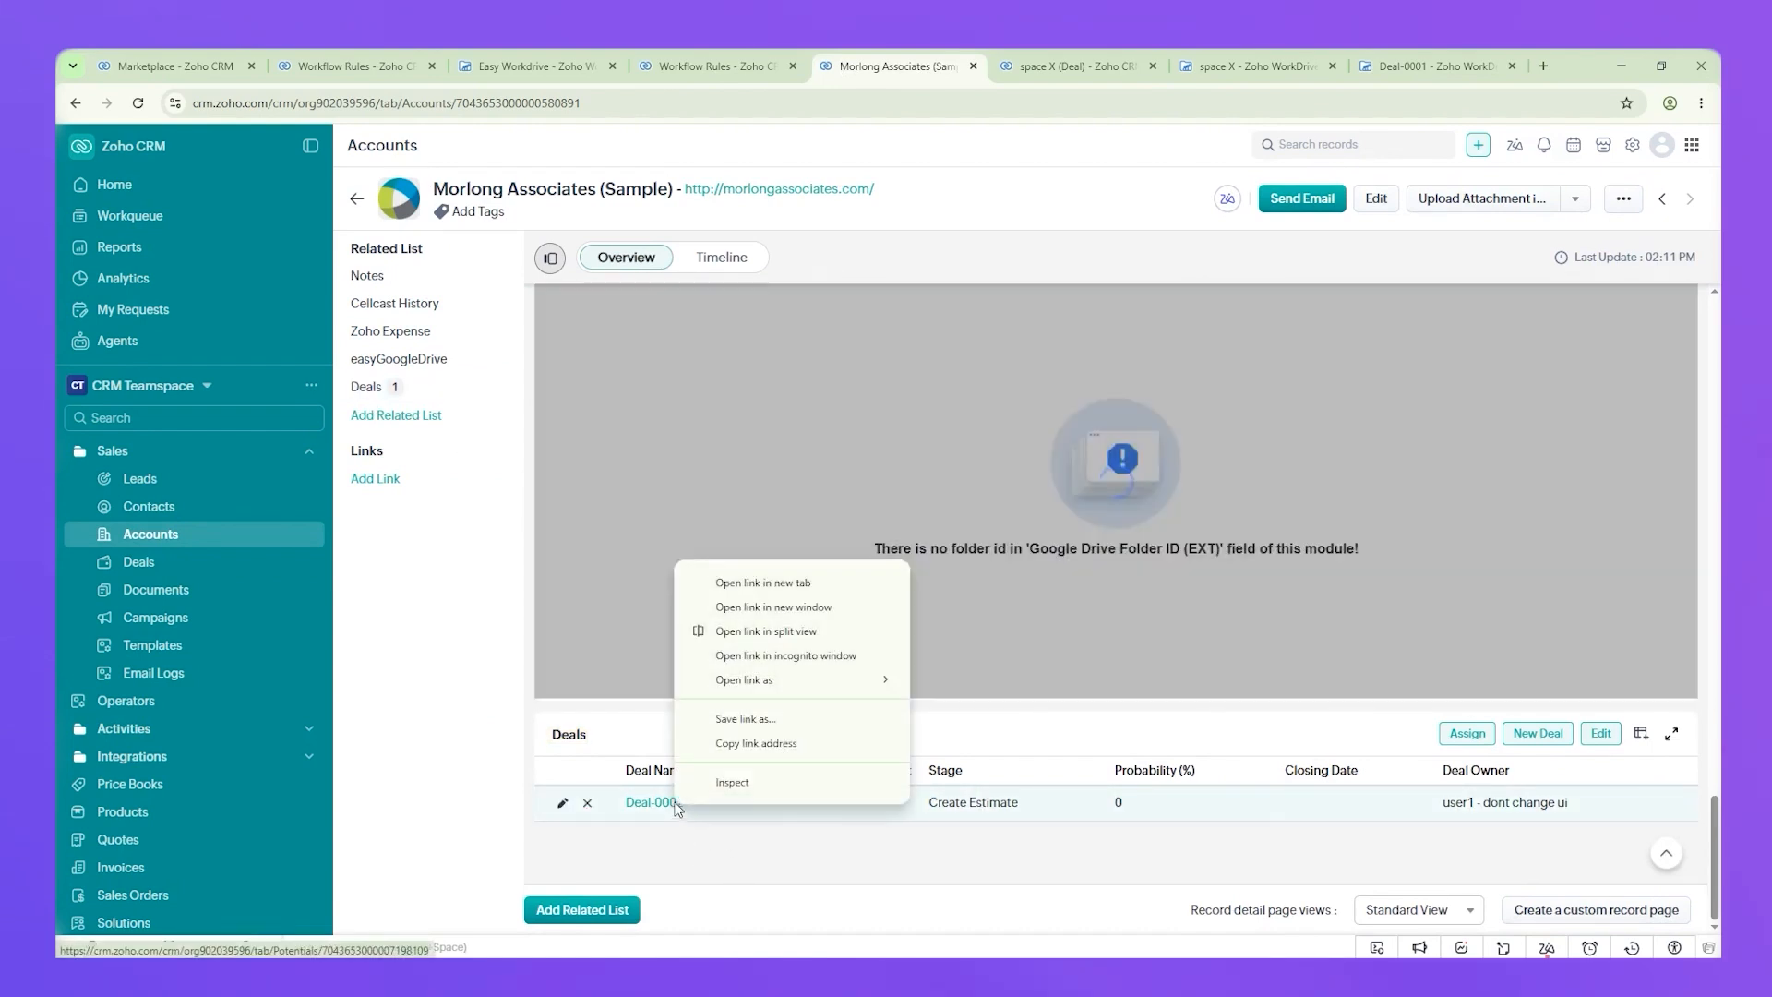
pyautogui.click(774, 582)
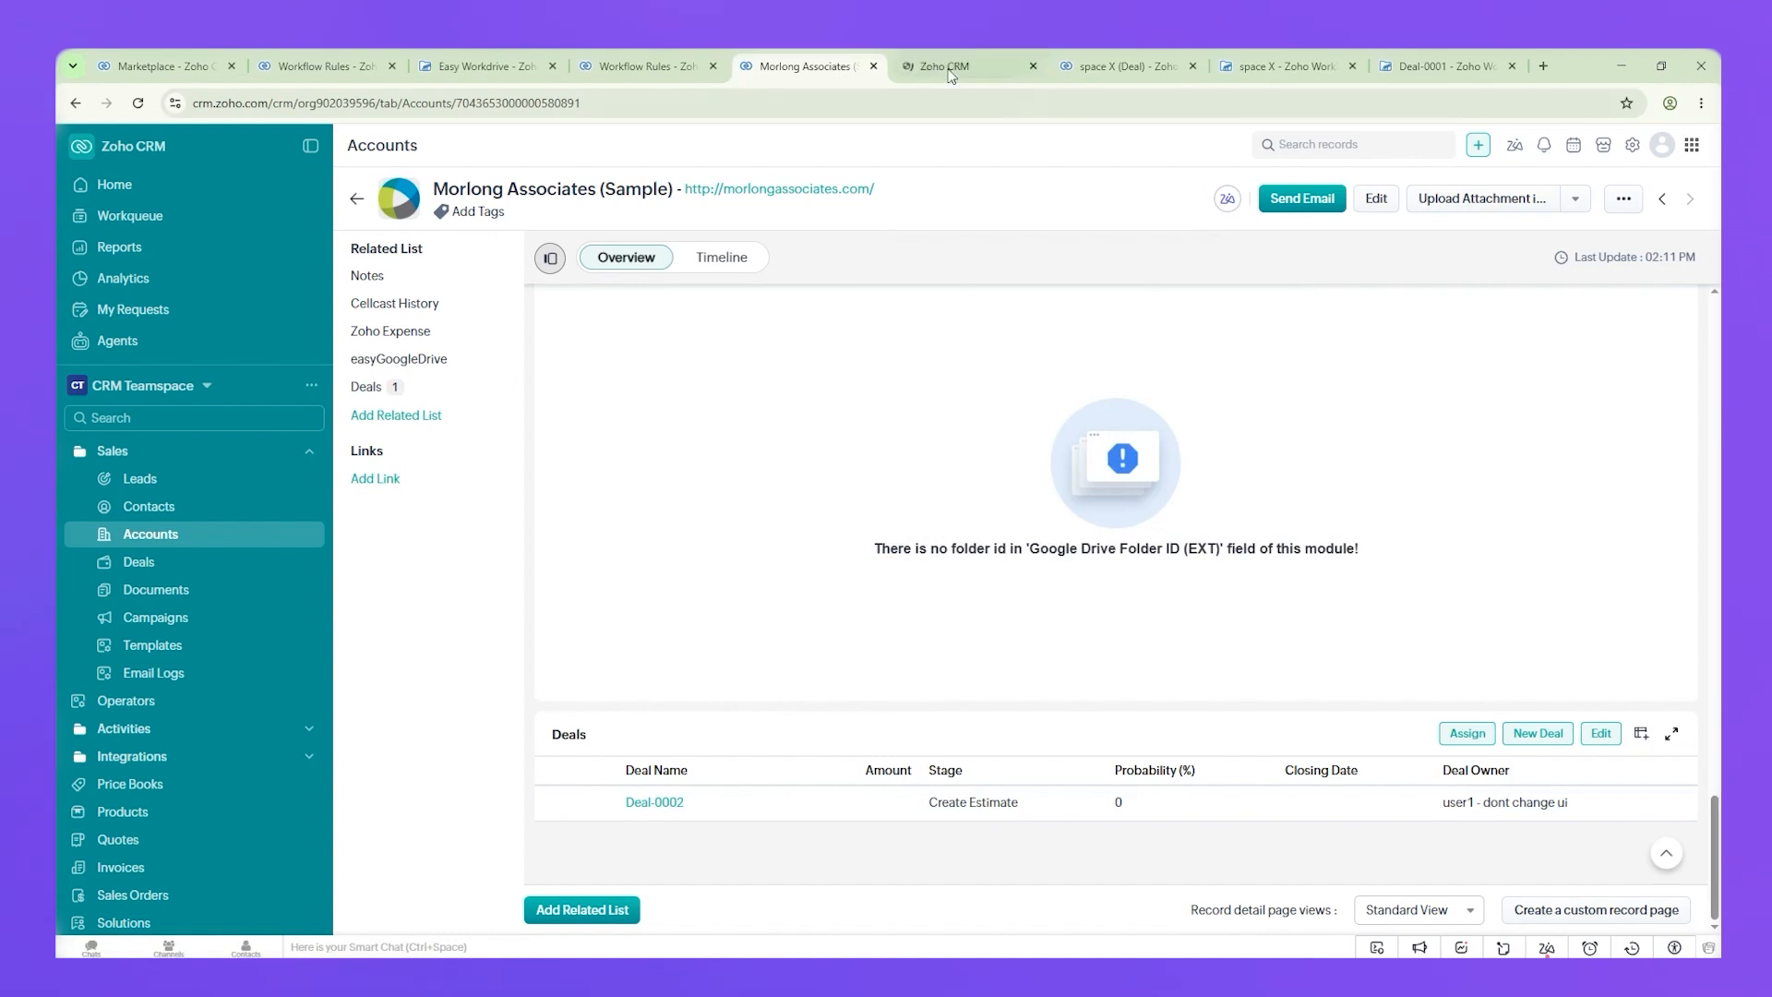
pyautogui.click(960, 57)
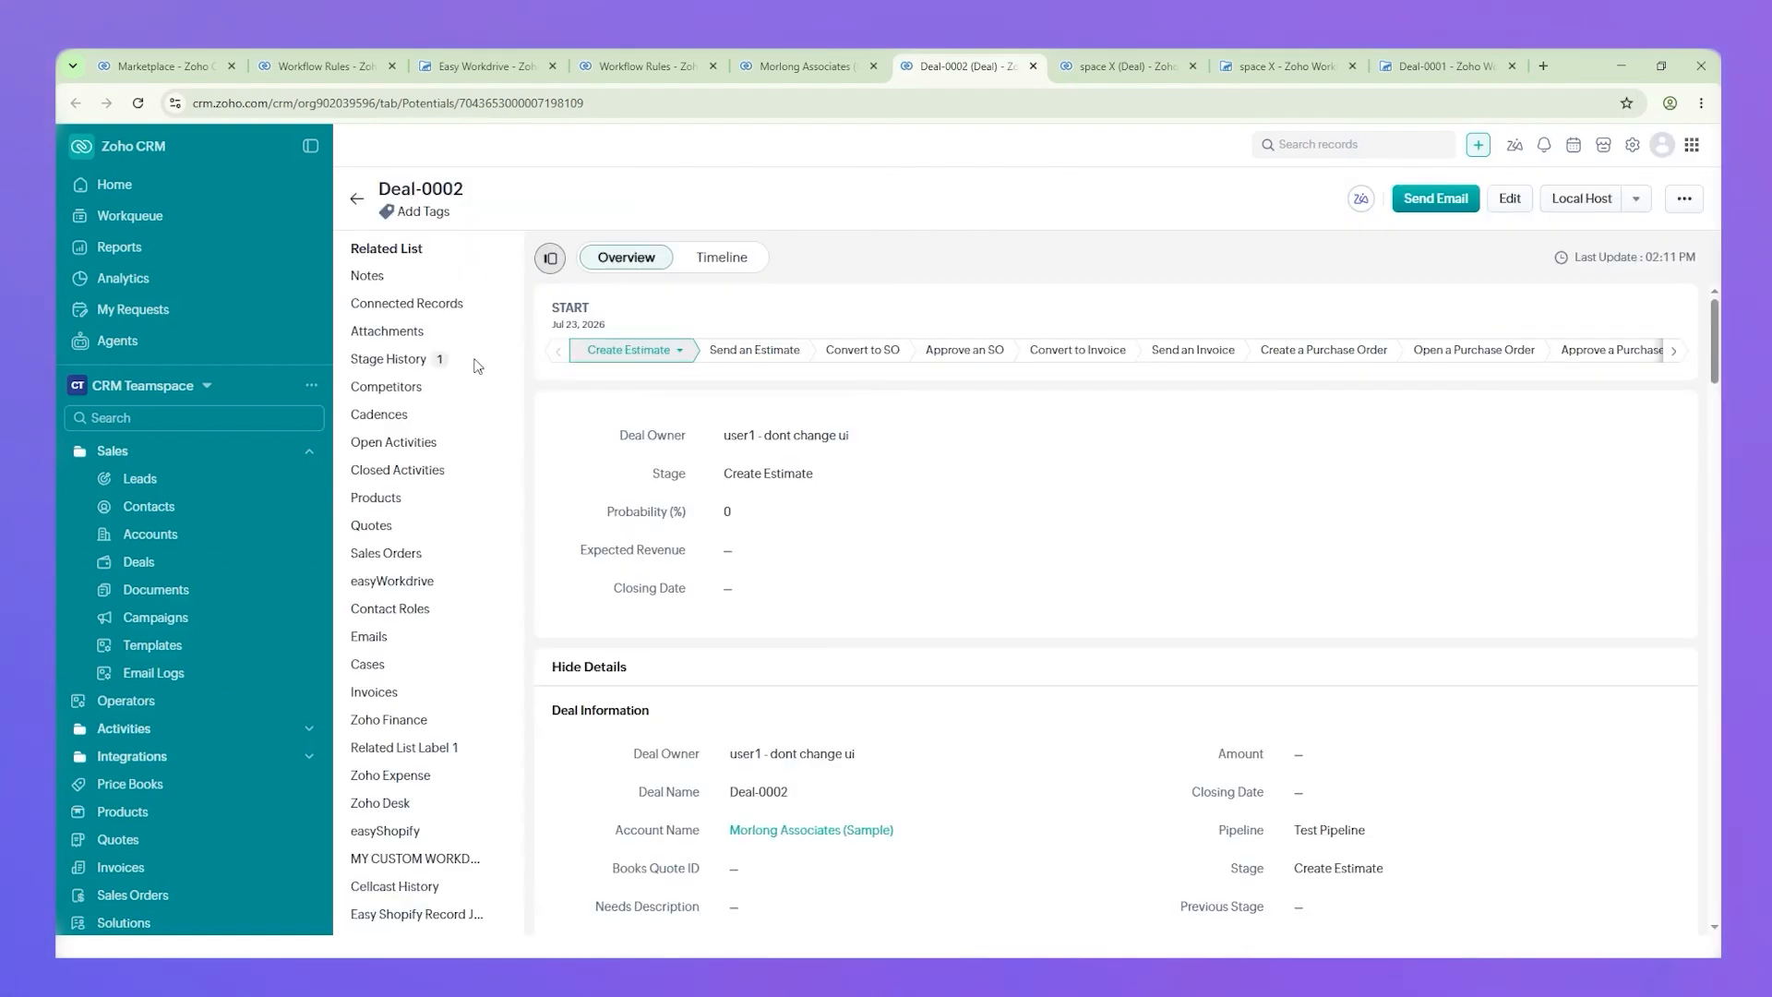
pyautogui.click(734, 261)
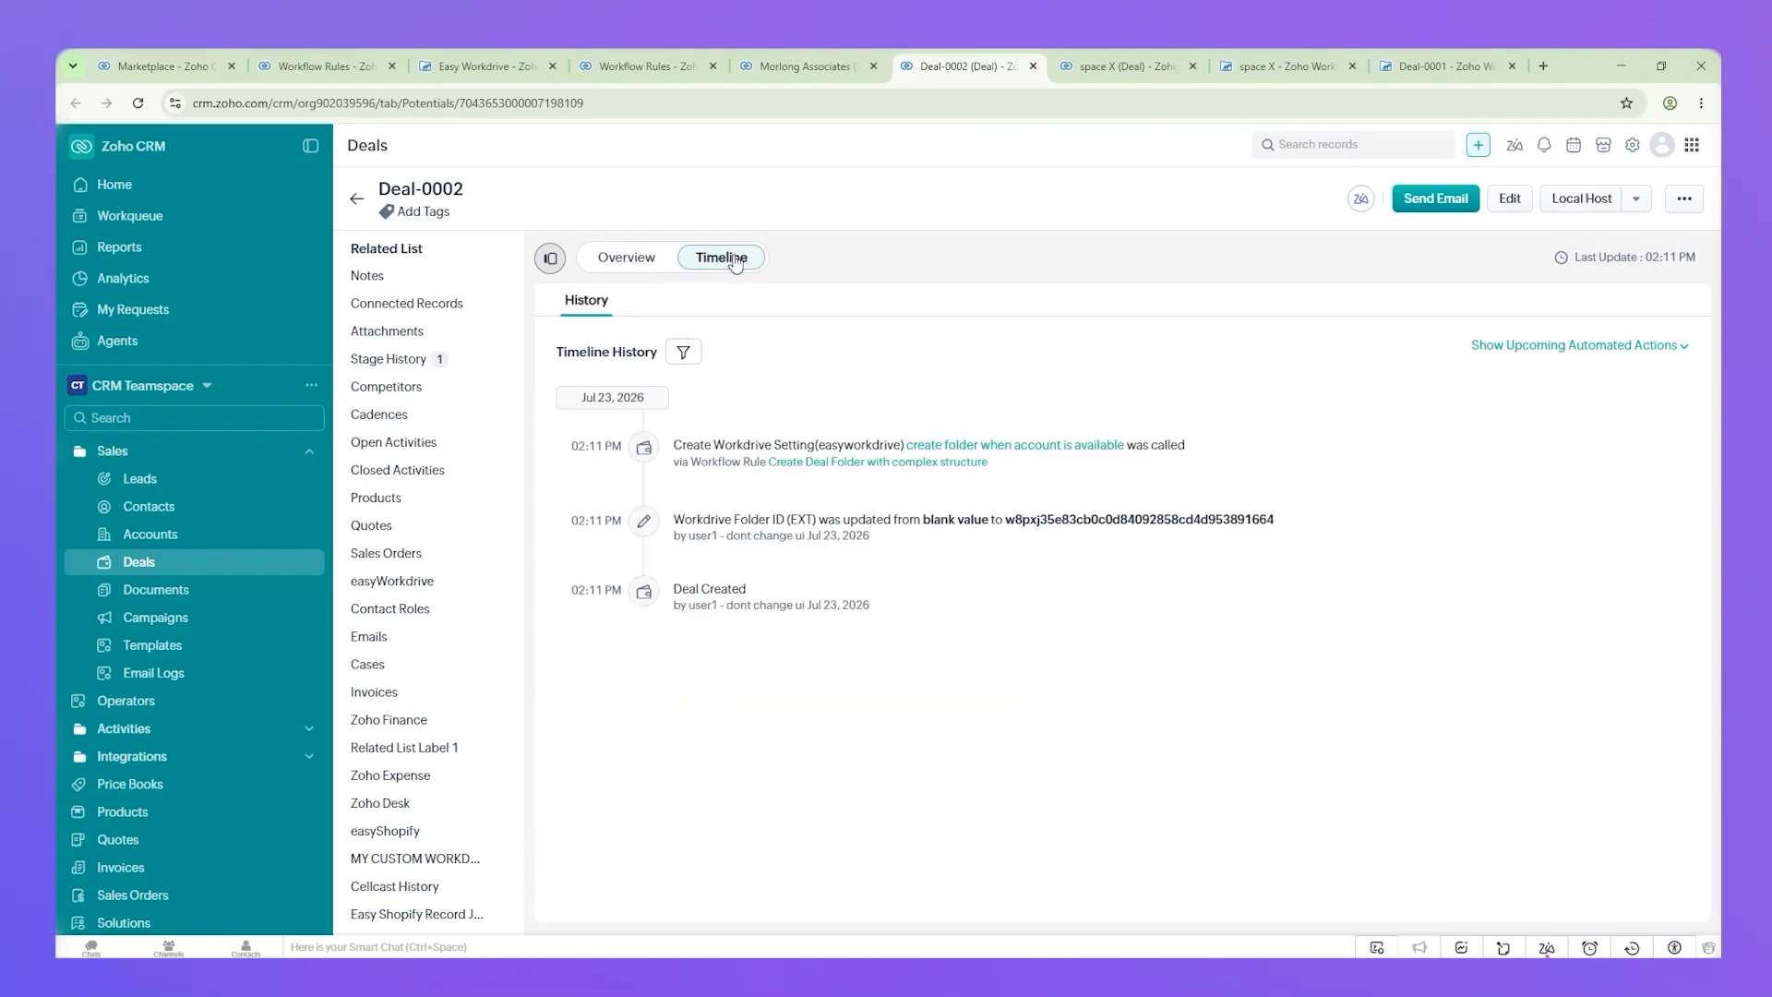
pyautogui.moveTo(921, 519); pyautogui.dragTo(1029, 519)
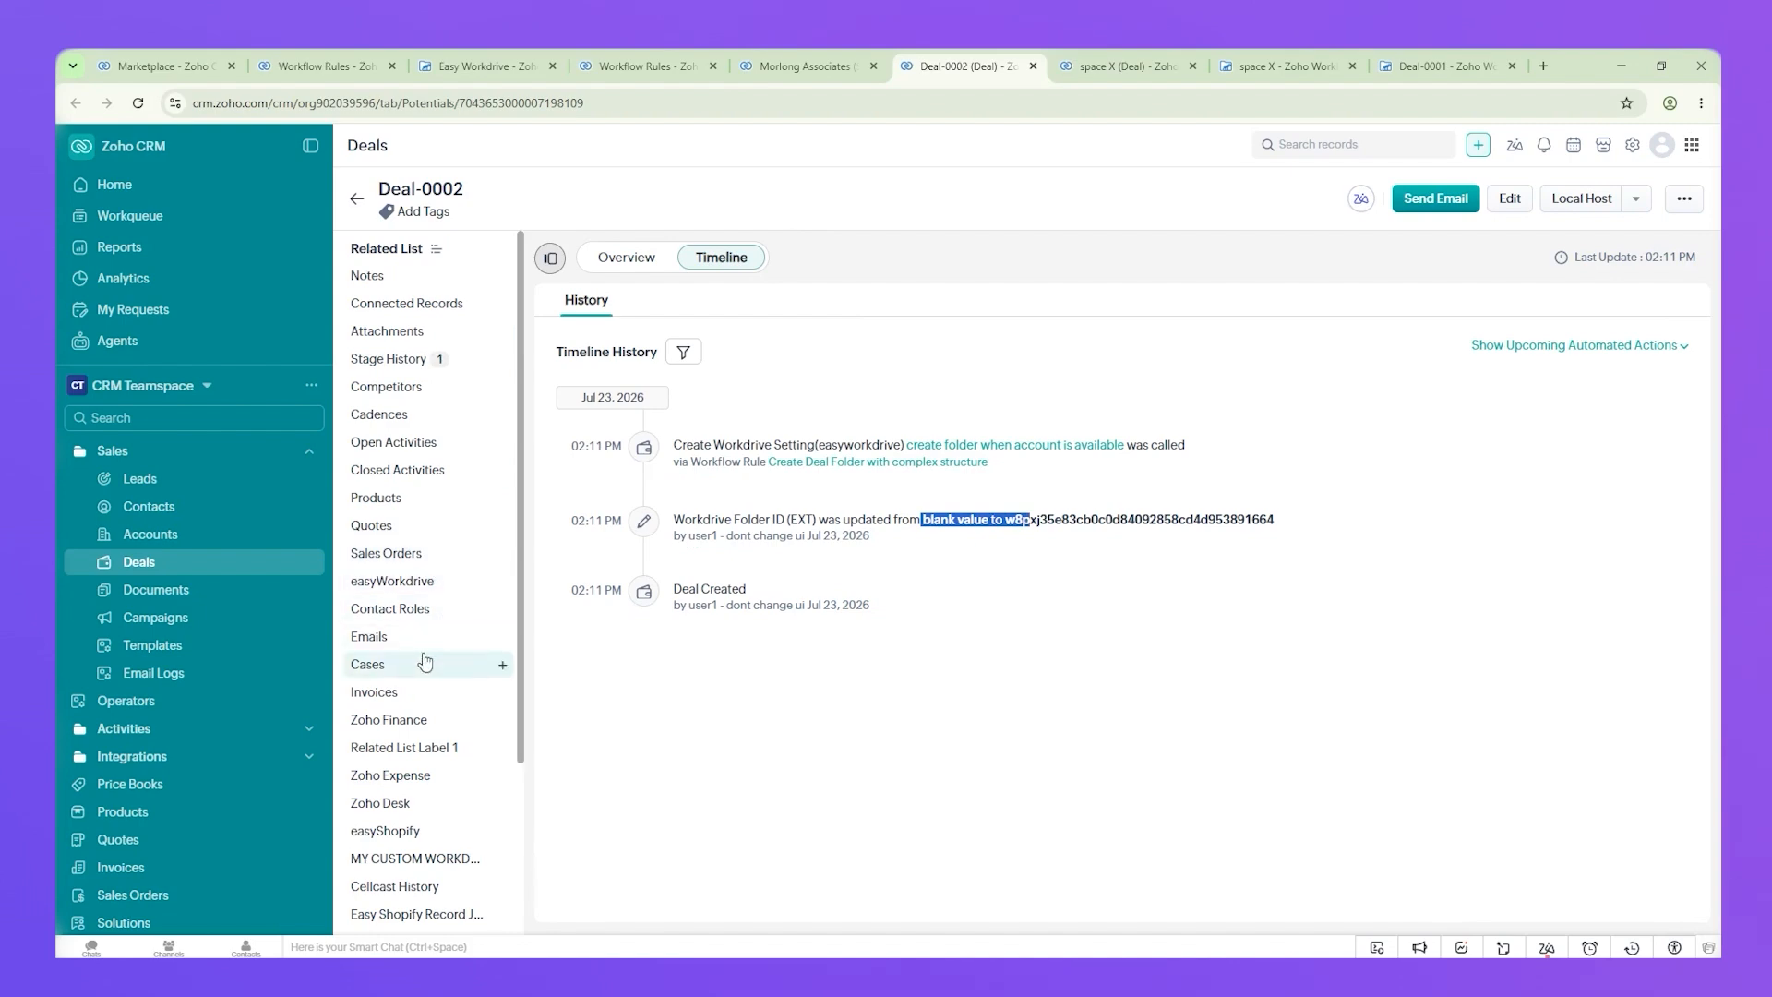
# Step: Check the folder shown in Deal-0002's easyWorkdrive related list
pyautogui.click(443, 594)
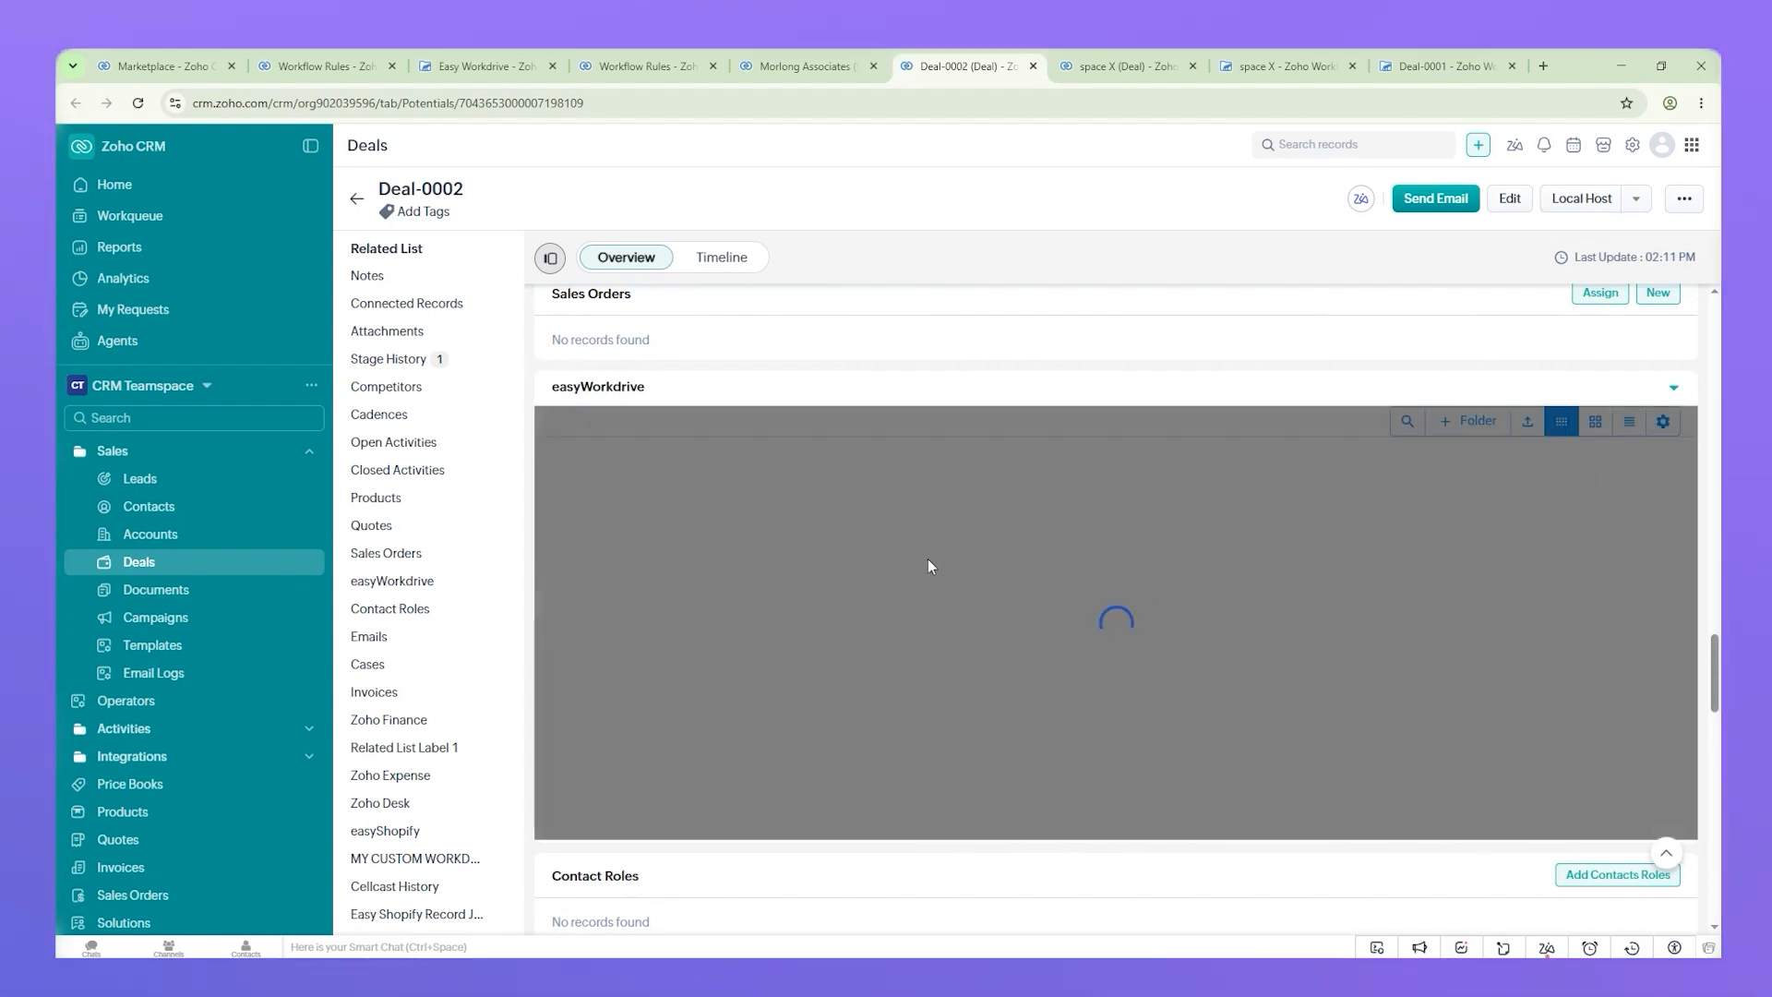
pyautogui.moveTo(579, 417); pyautogui.dragTo(679, 437)
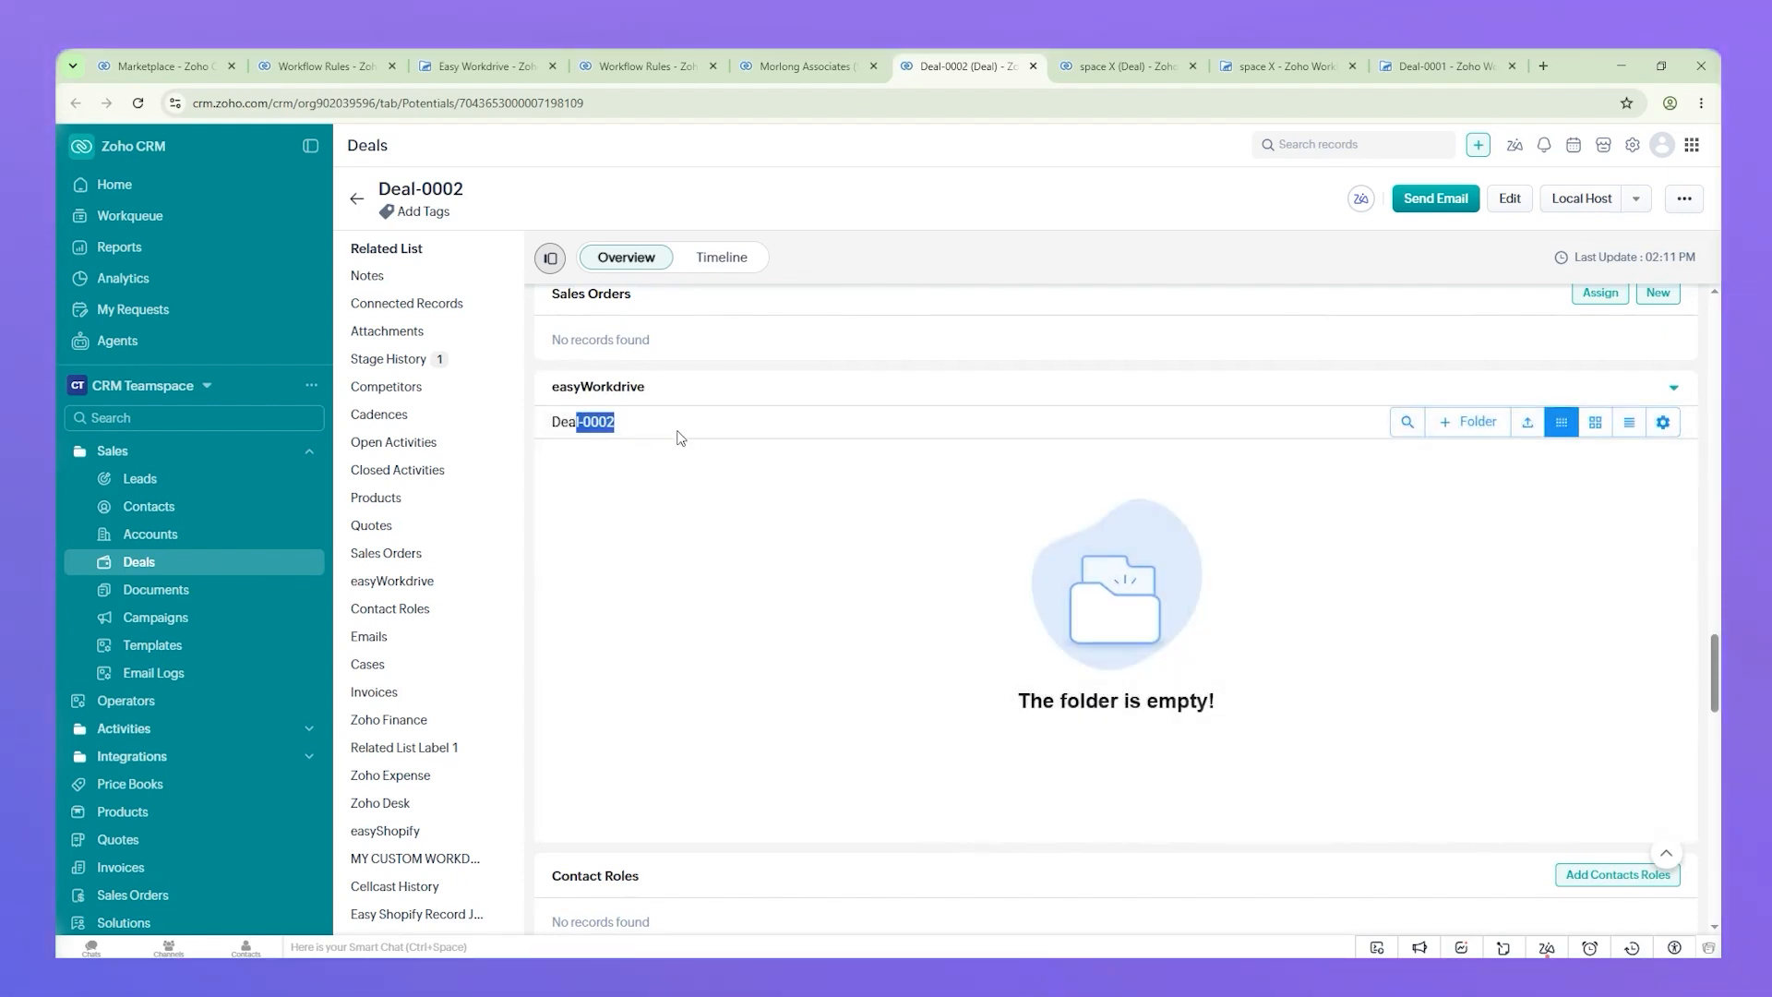
pyautogui.click(714, 415)
# Step: Inspect the Associated Deals subfolder in the Morlong Associates (Sample) account's easyWorkdrive related list
pyautogui.click(838, 61)
pyautogui.doubleClick(410, 305)
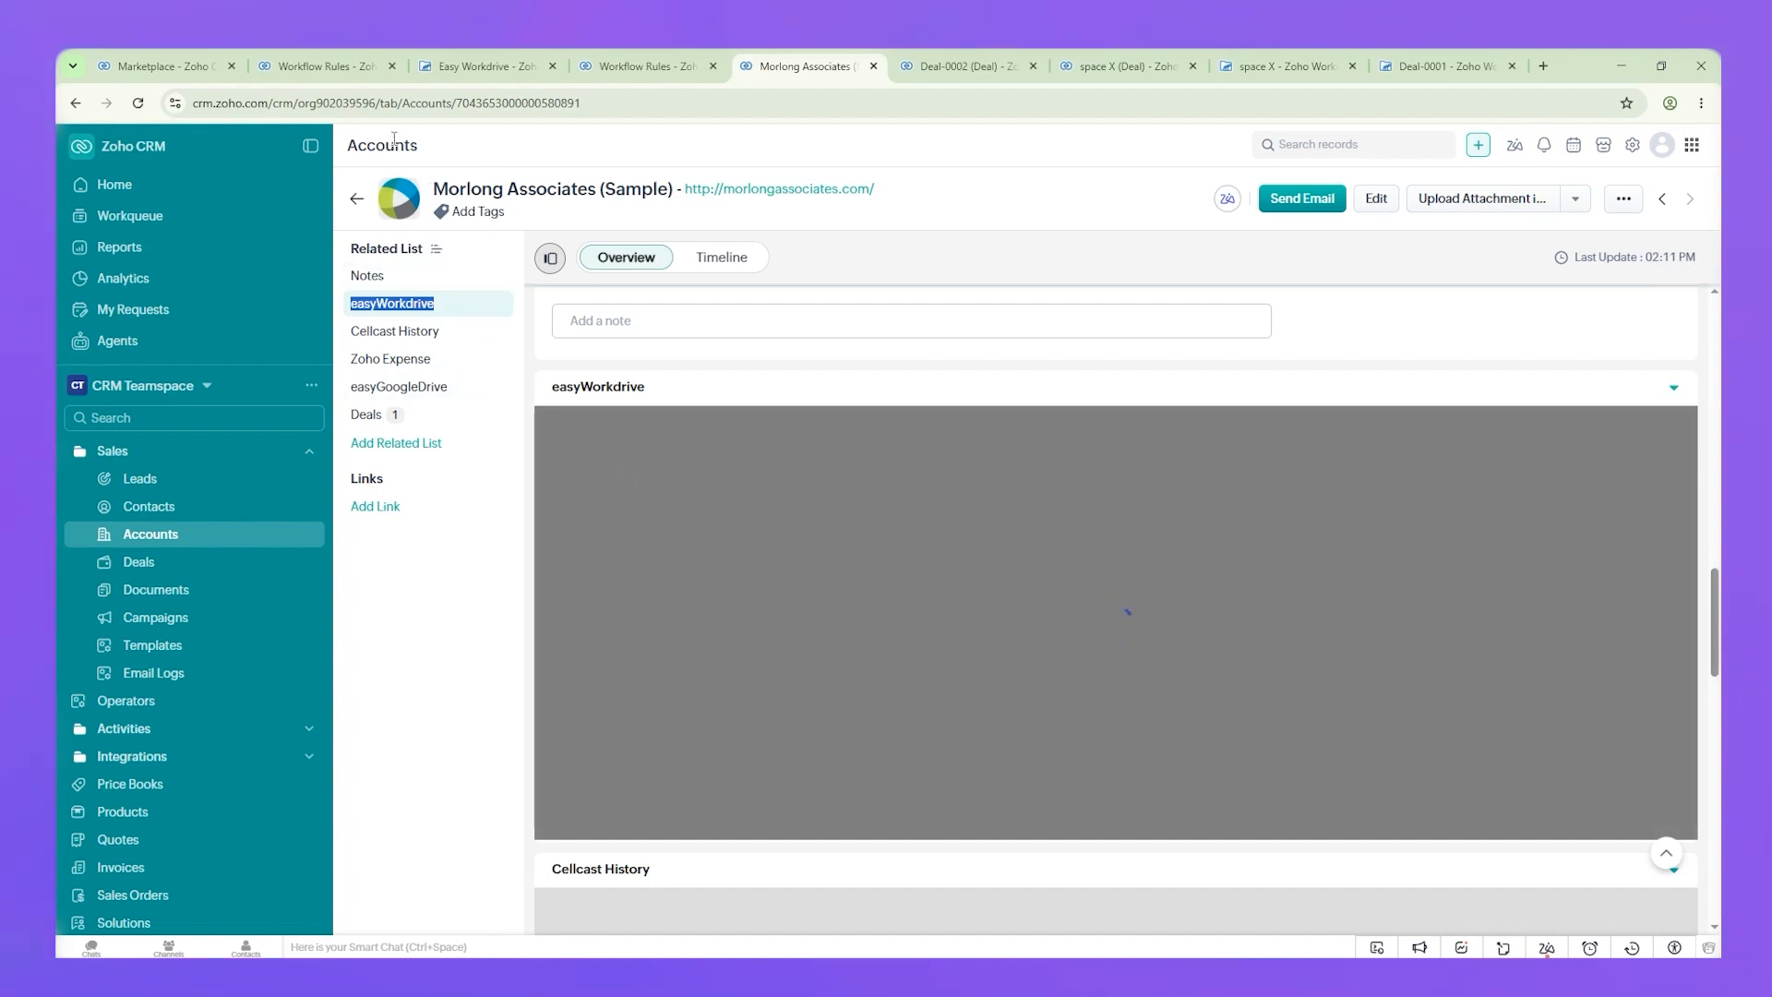
pyautogui.moveTo(394, 145); pyautogui.dragTo(464, 152)
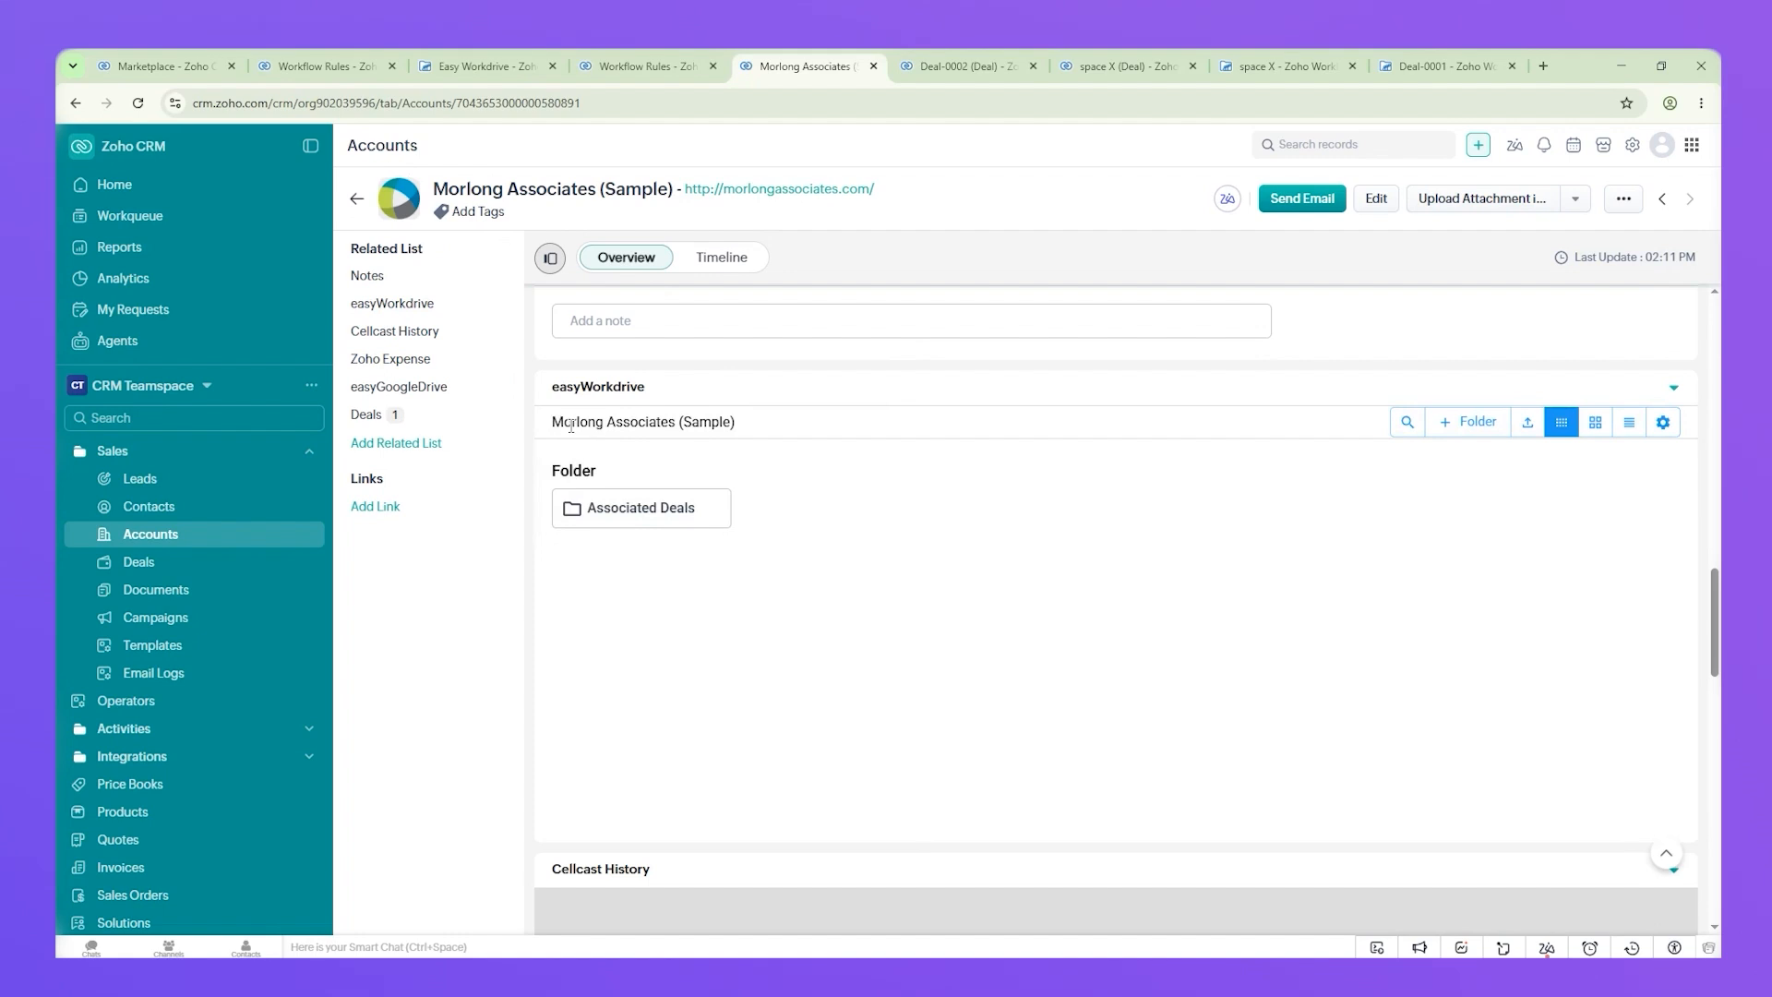
pyautogui.moveTo(561, 423); pyautogui.dragTo(663, 423)
pyautogui.click(655, 423)
pyautogui.click(687, 523)
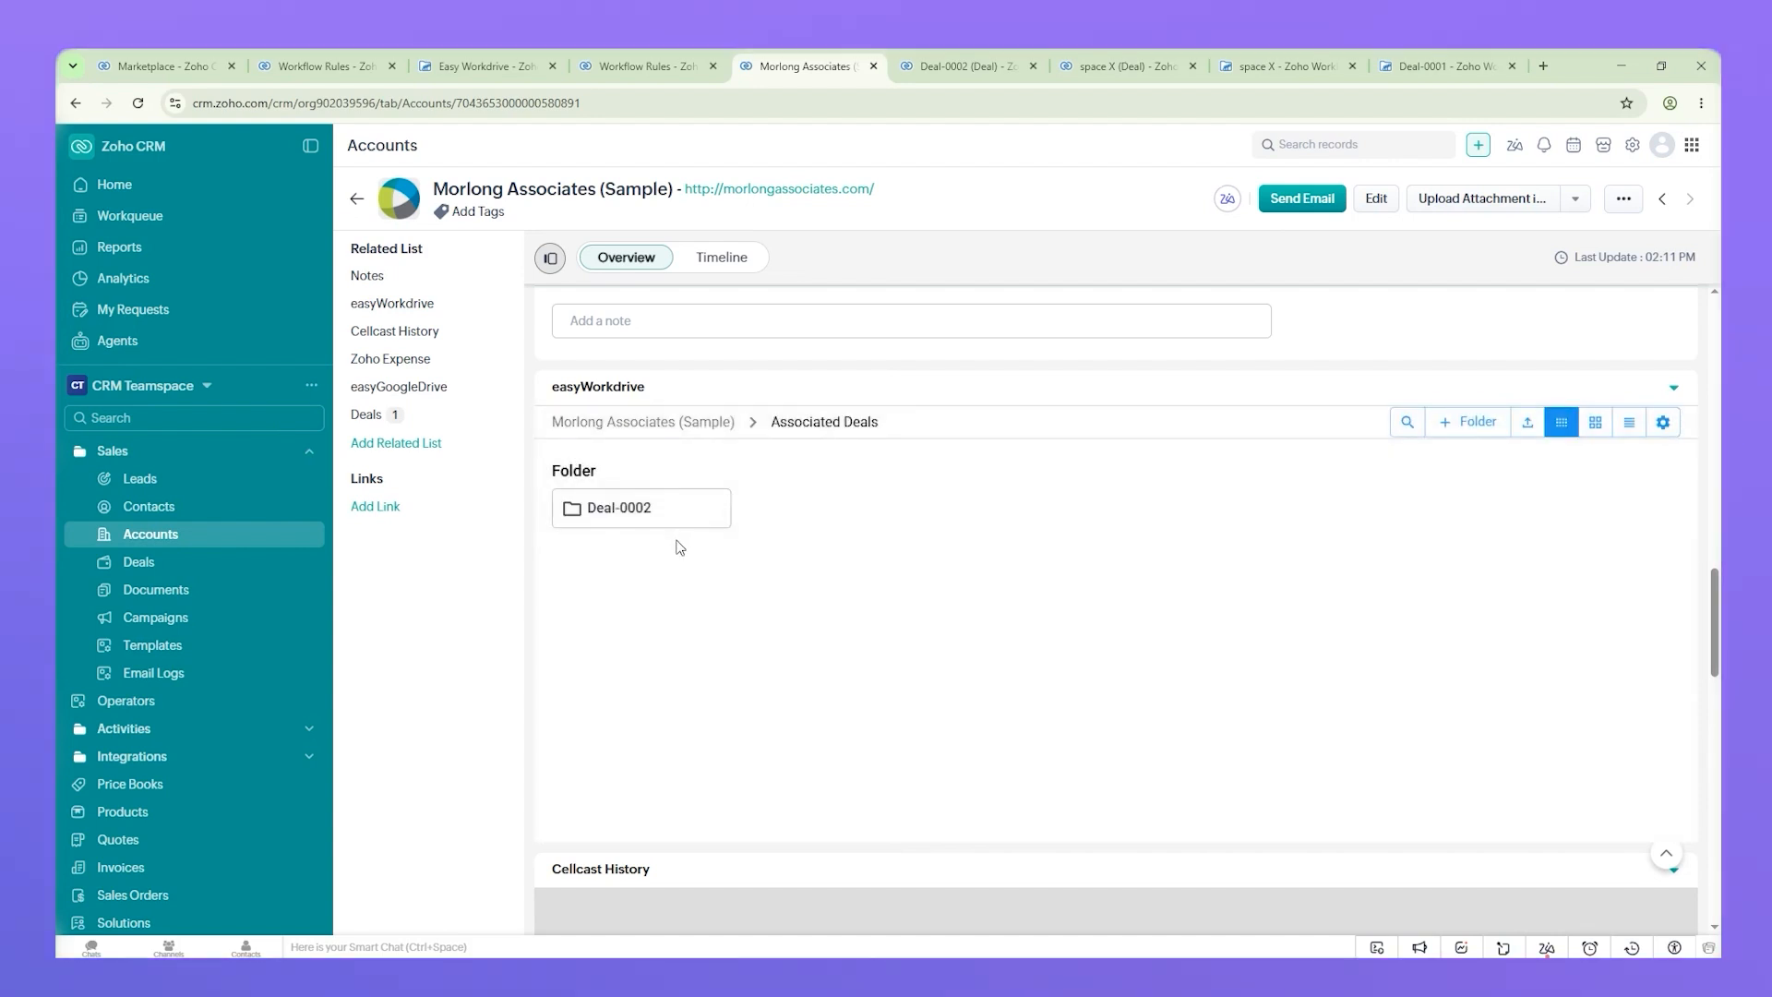
pyautogui.moveTo(820, 423); pyautogui.dragTo(900, 423)
# Step: Open Deal-0002's folder in WorkDrive from the deal record and check its folder path
pyautogui.click(934, 69)
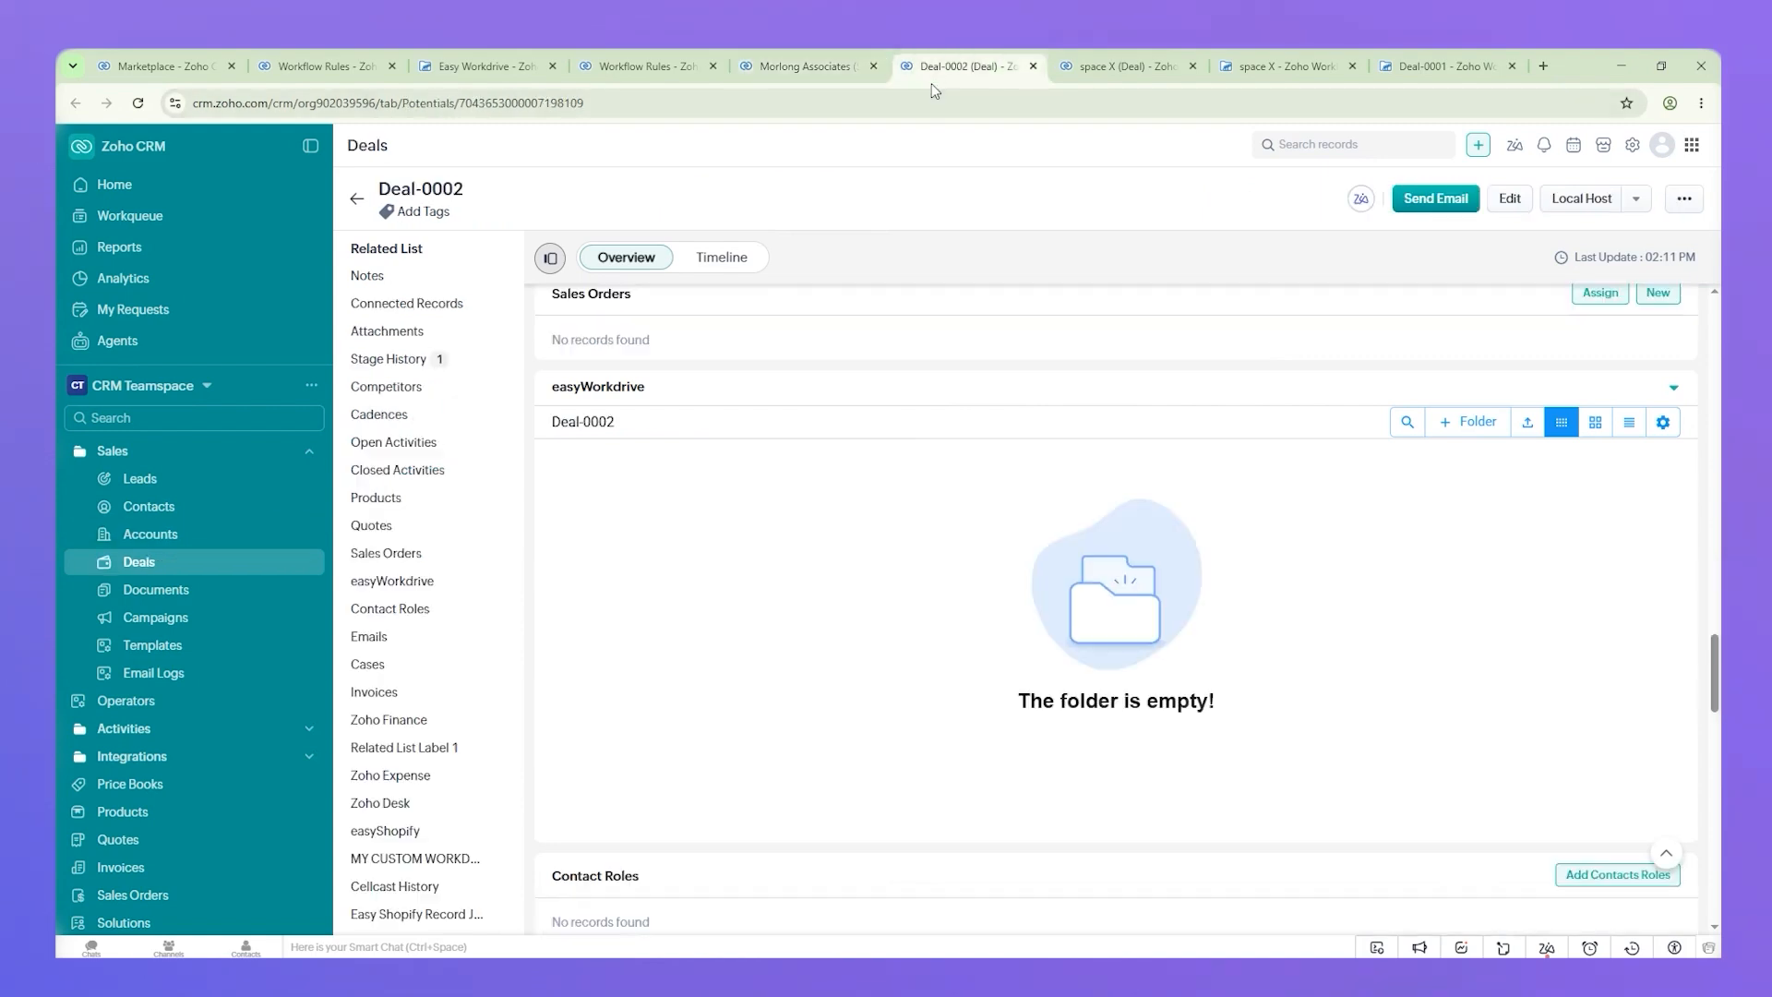
pyautogui.click(1663, 422)
pyautogui.click(1495, 517)
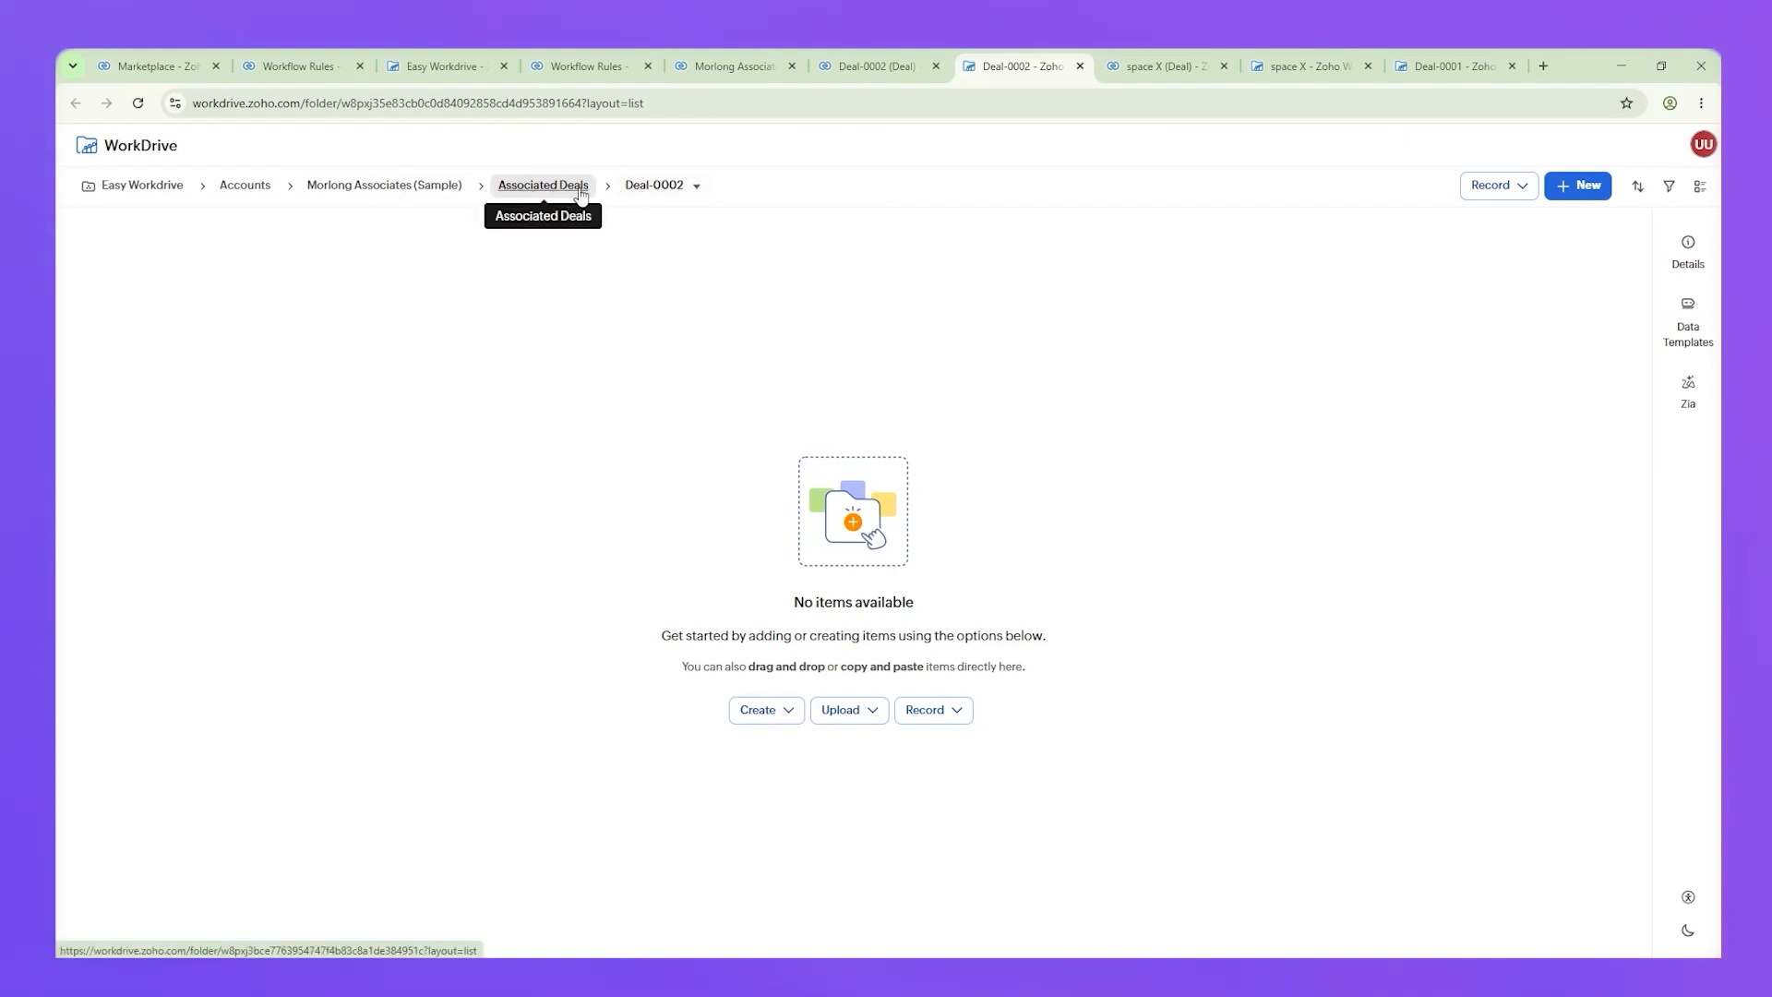
# Step: Create a deal named Deal-0003 in the CRM without linking an account or contact, and save it
pyautogui.click(868, 69)
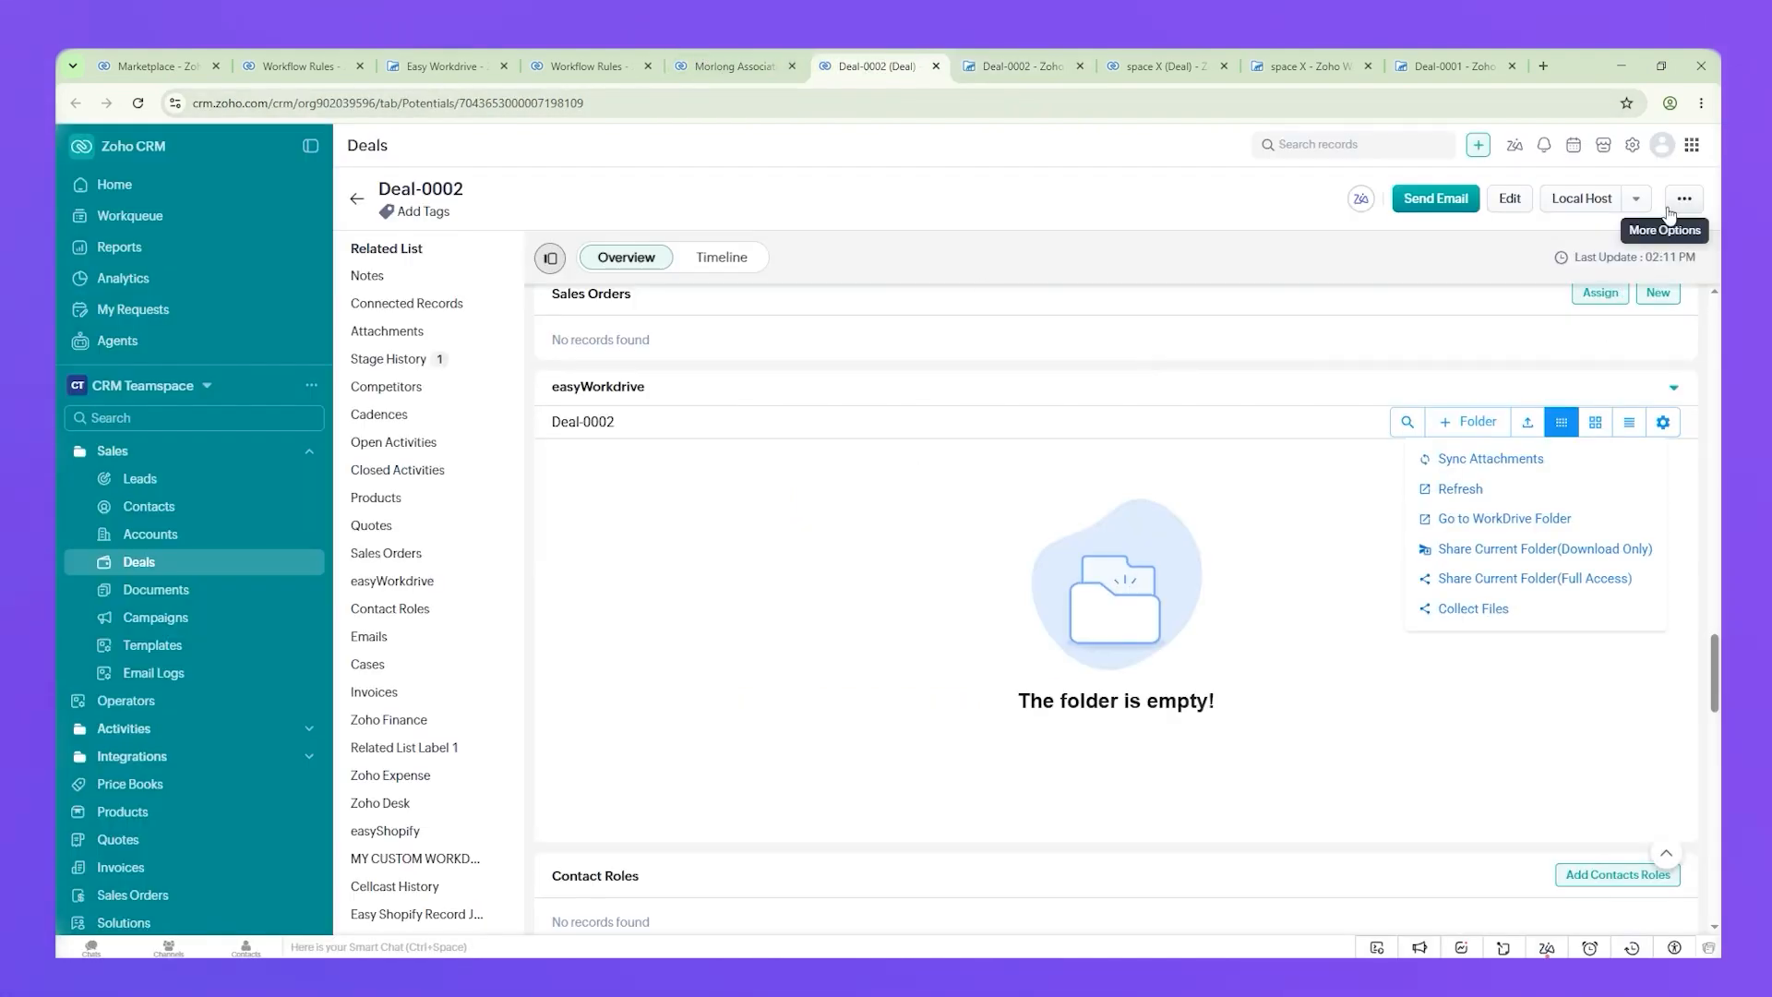
pyautogui.click(366, 213)
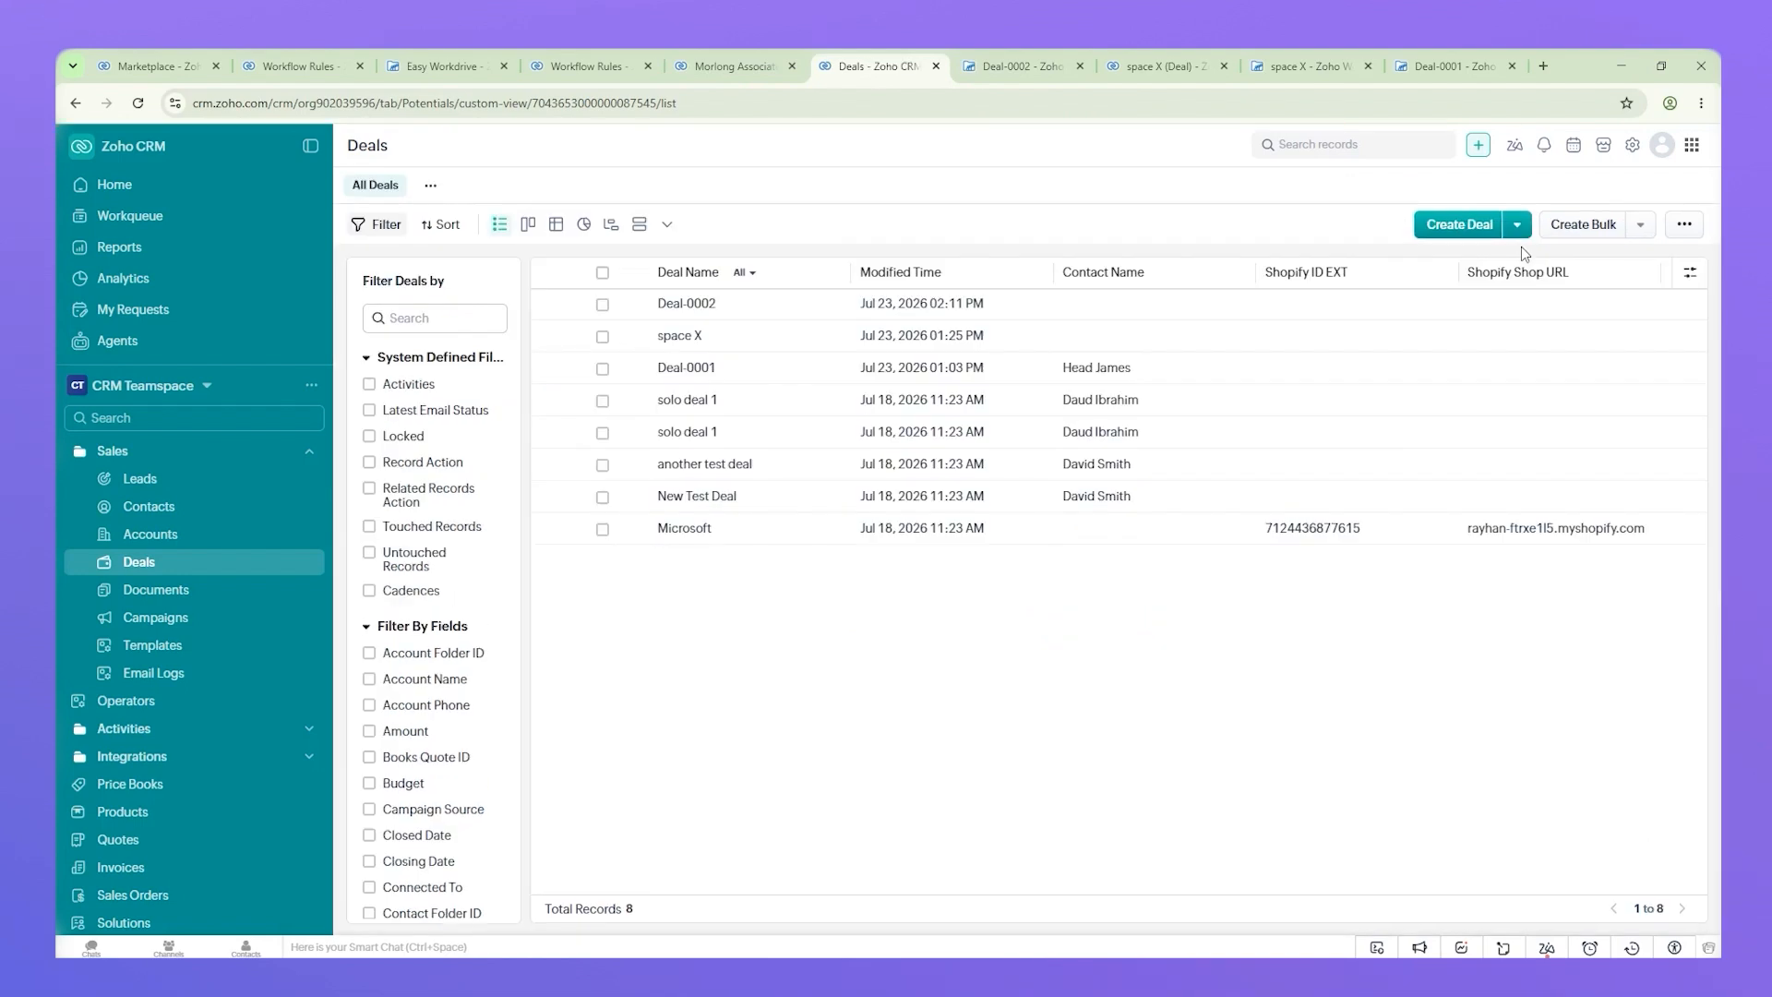
pyautogui.click(1459, 223)
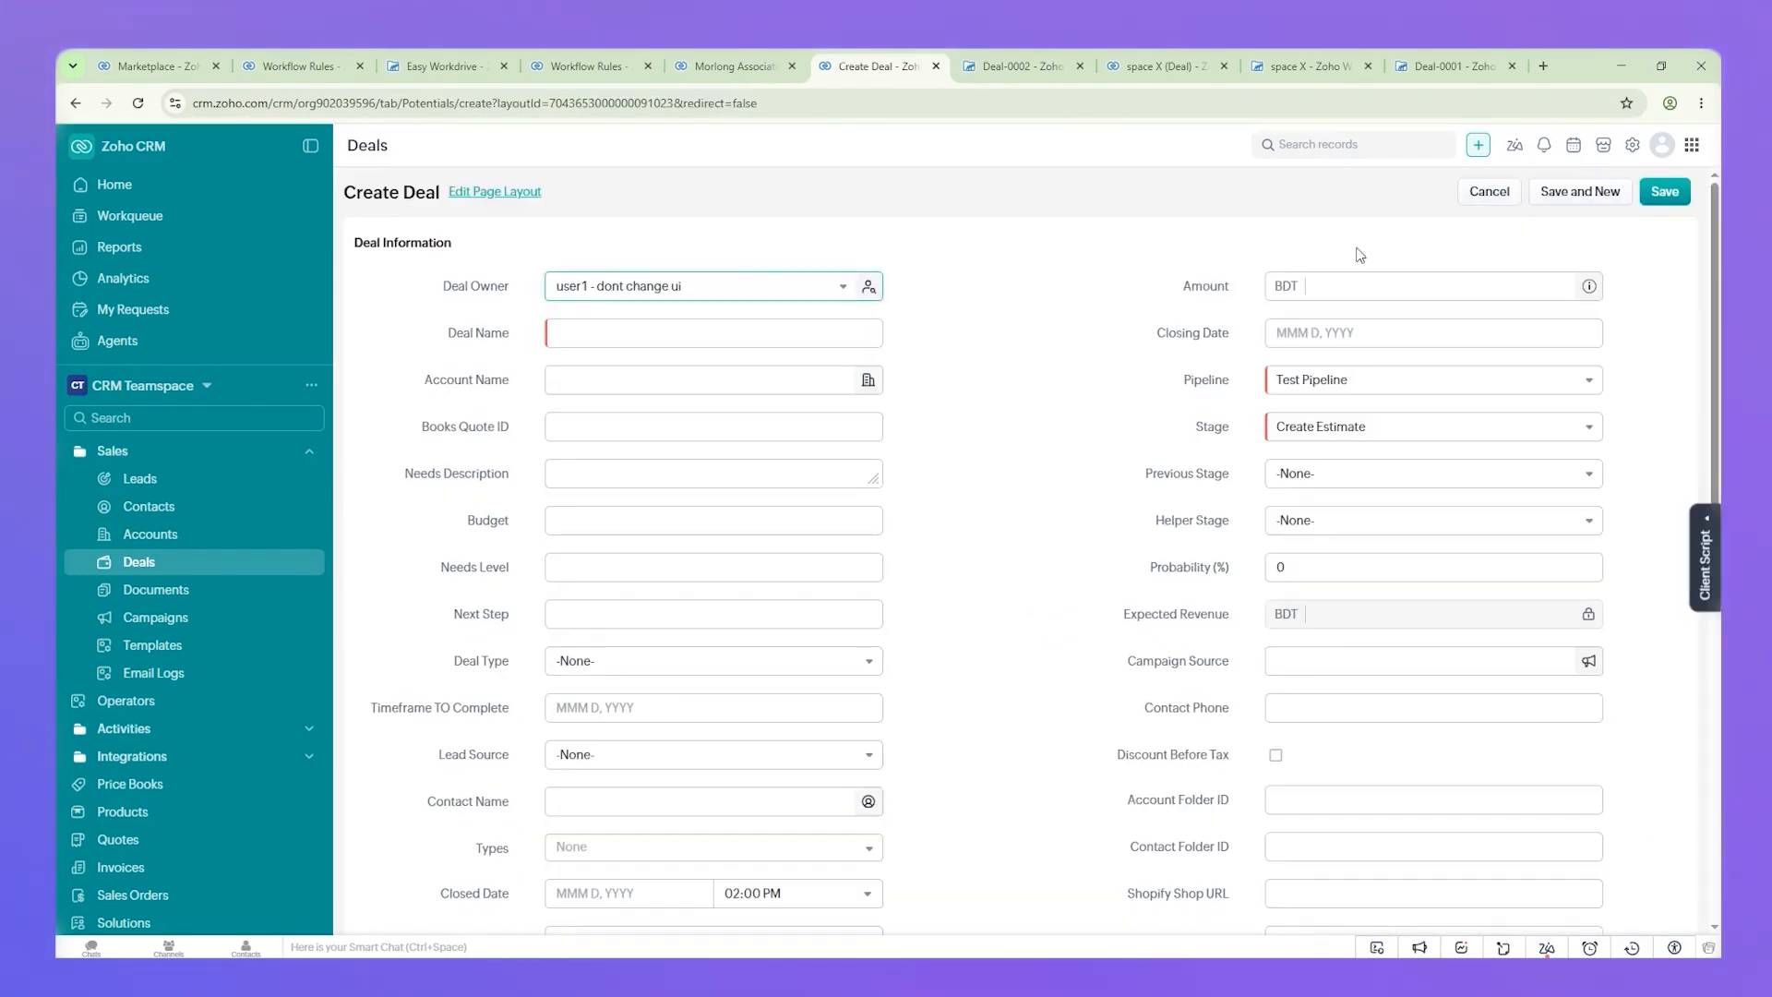
pyautogui.click(708, 334)
pyautogui.write('Deal')
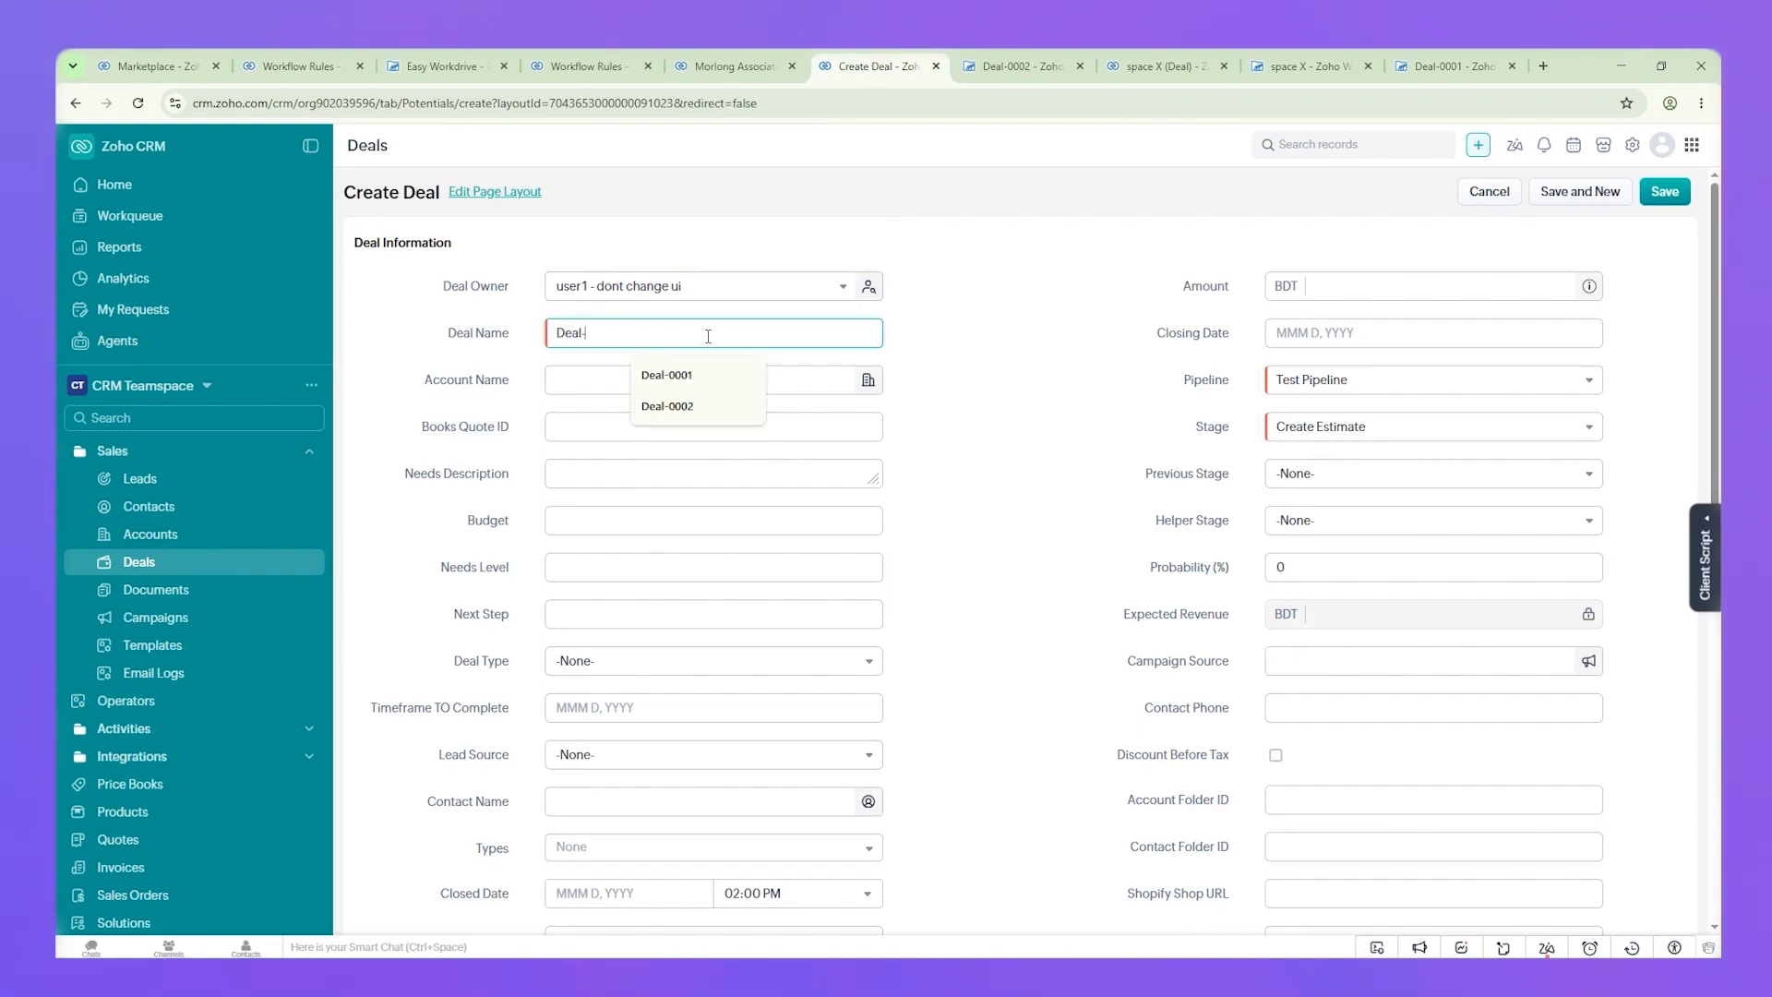
pyautogui.write('-0003')
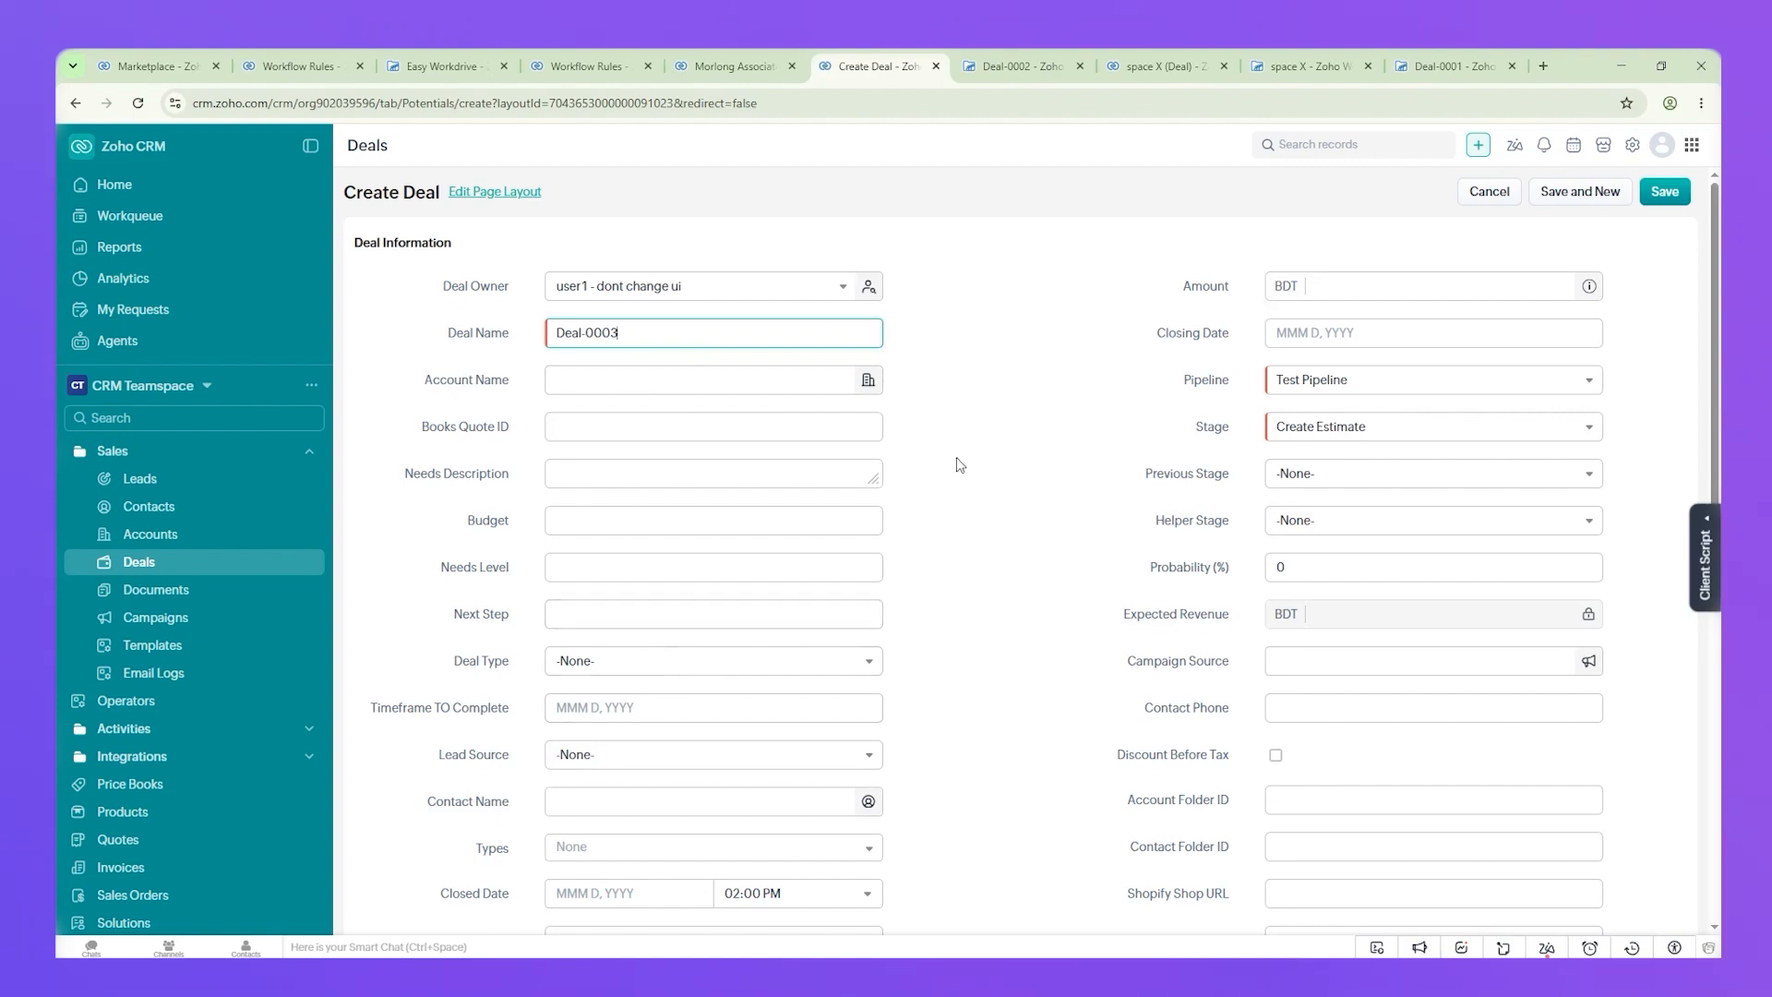
pyautogui.click(1681, 200)
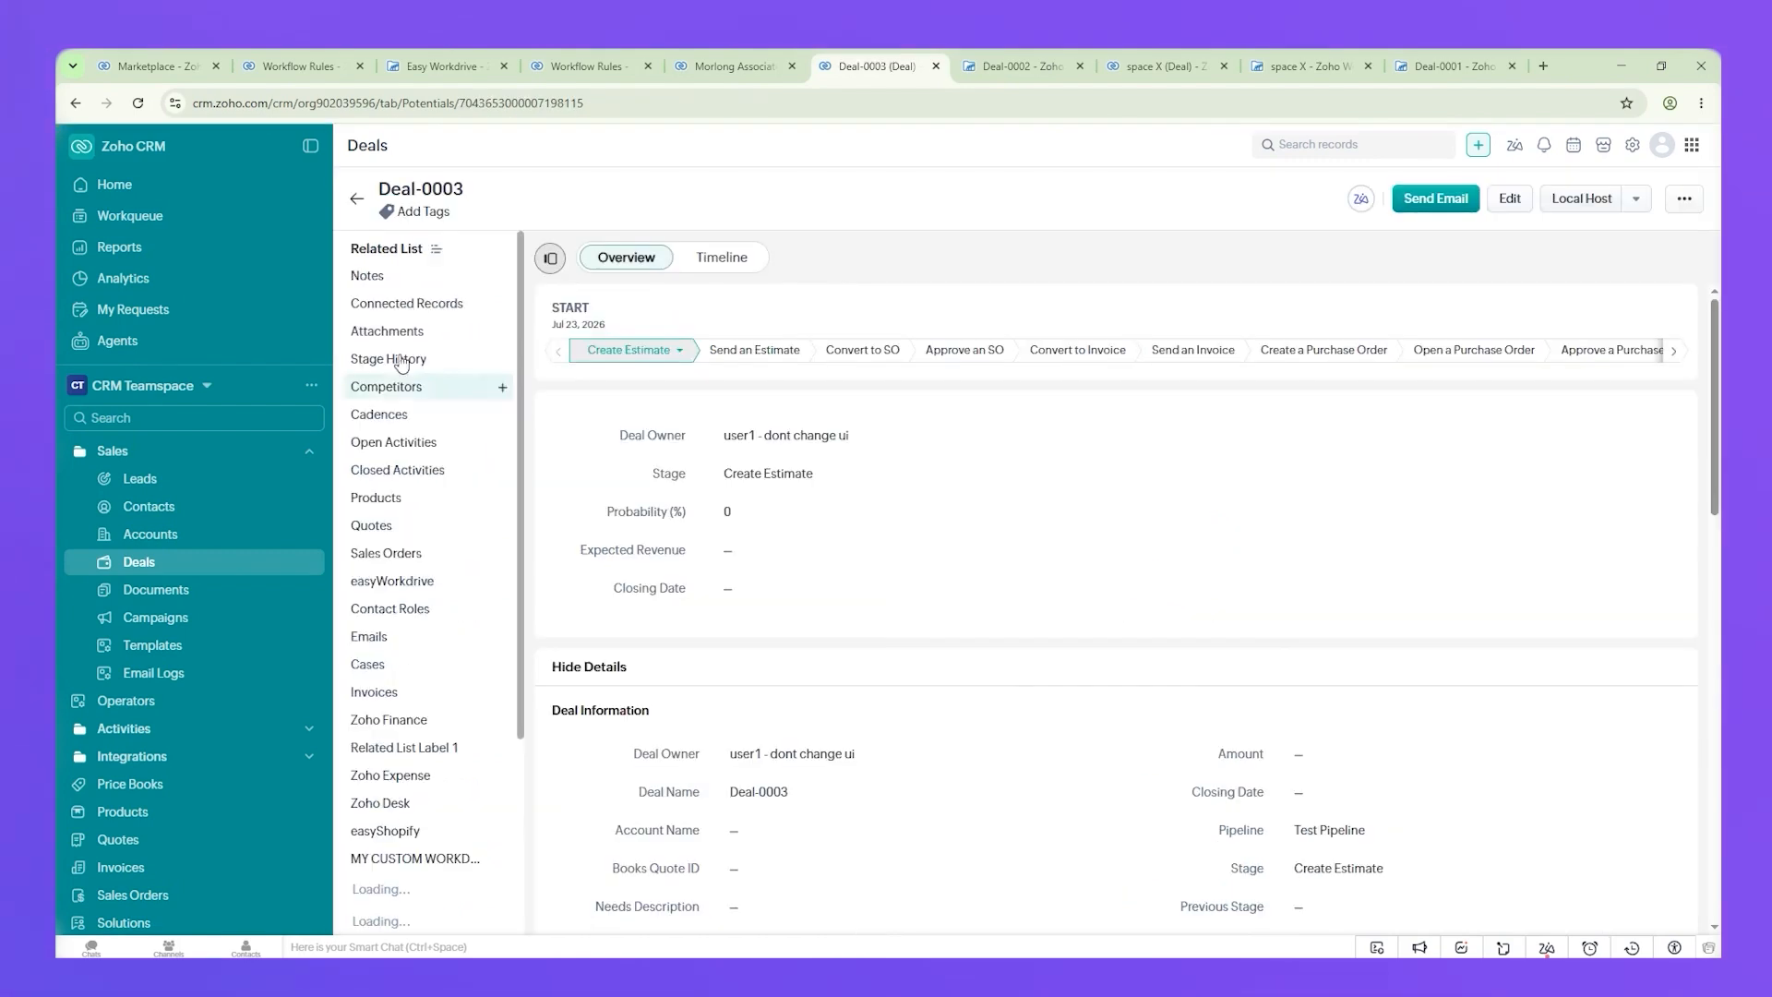
# Step: Check Deal-0003's timeline and easyWorkdrive related list, and open its folder in WorkDrive to verify the folder path
pyautogui.click(715, 263)
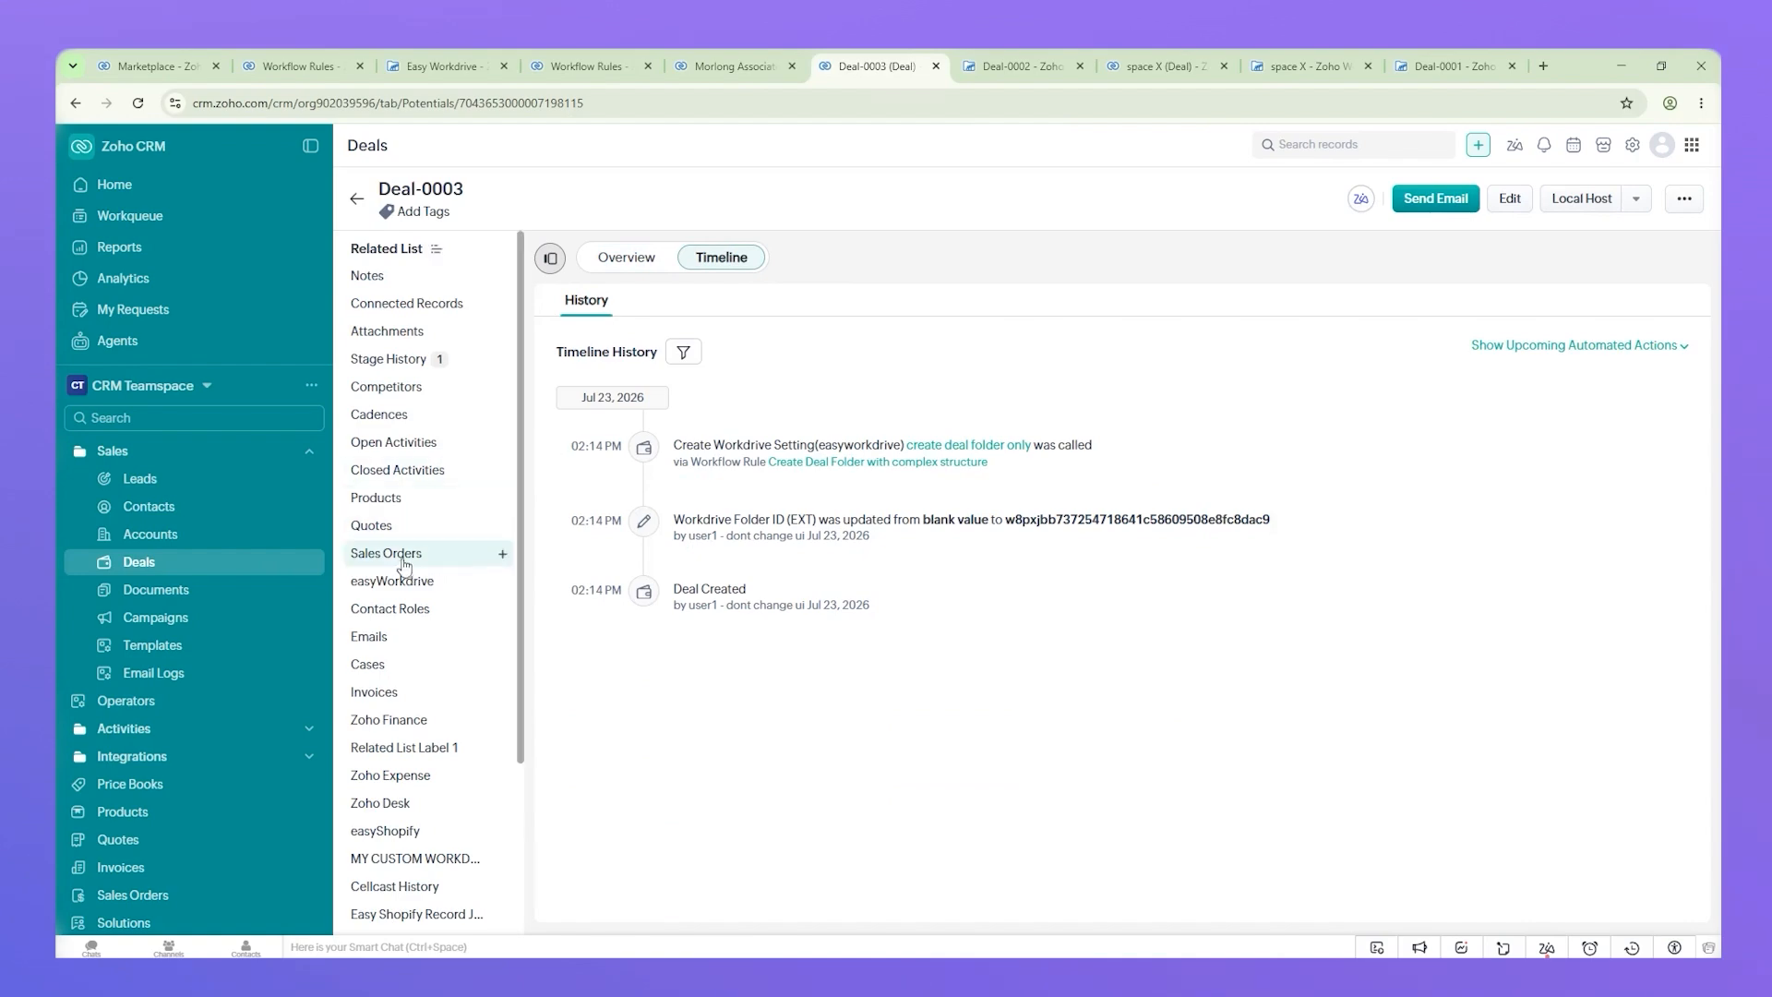
pyautogui.click(411, 589)
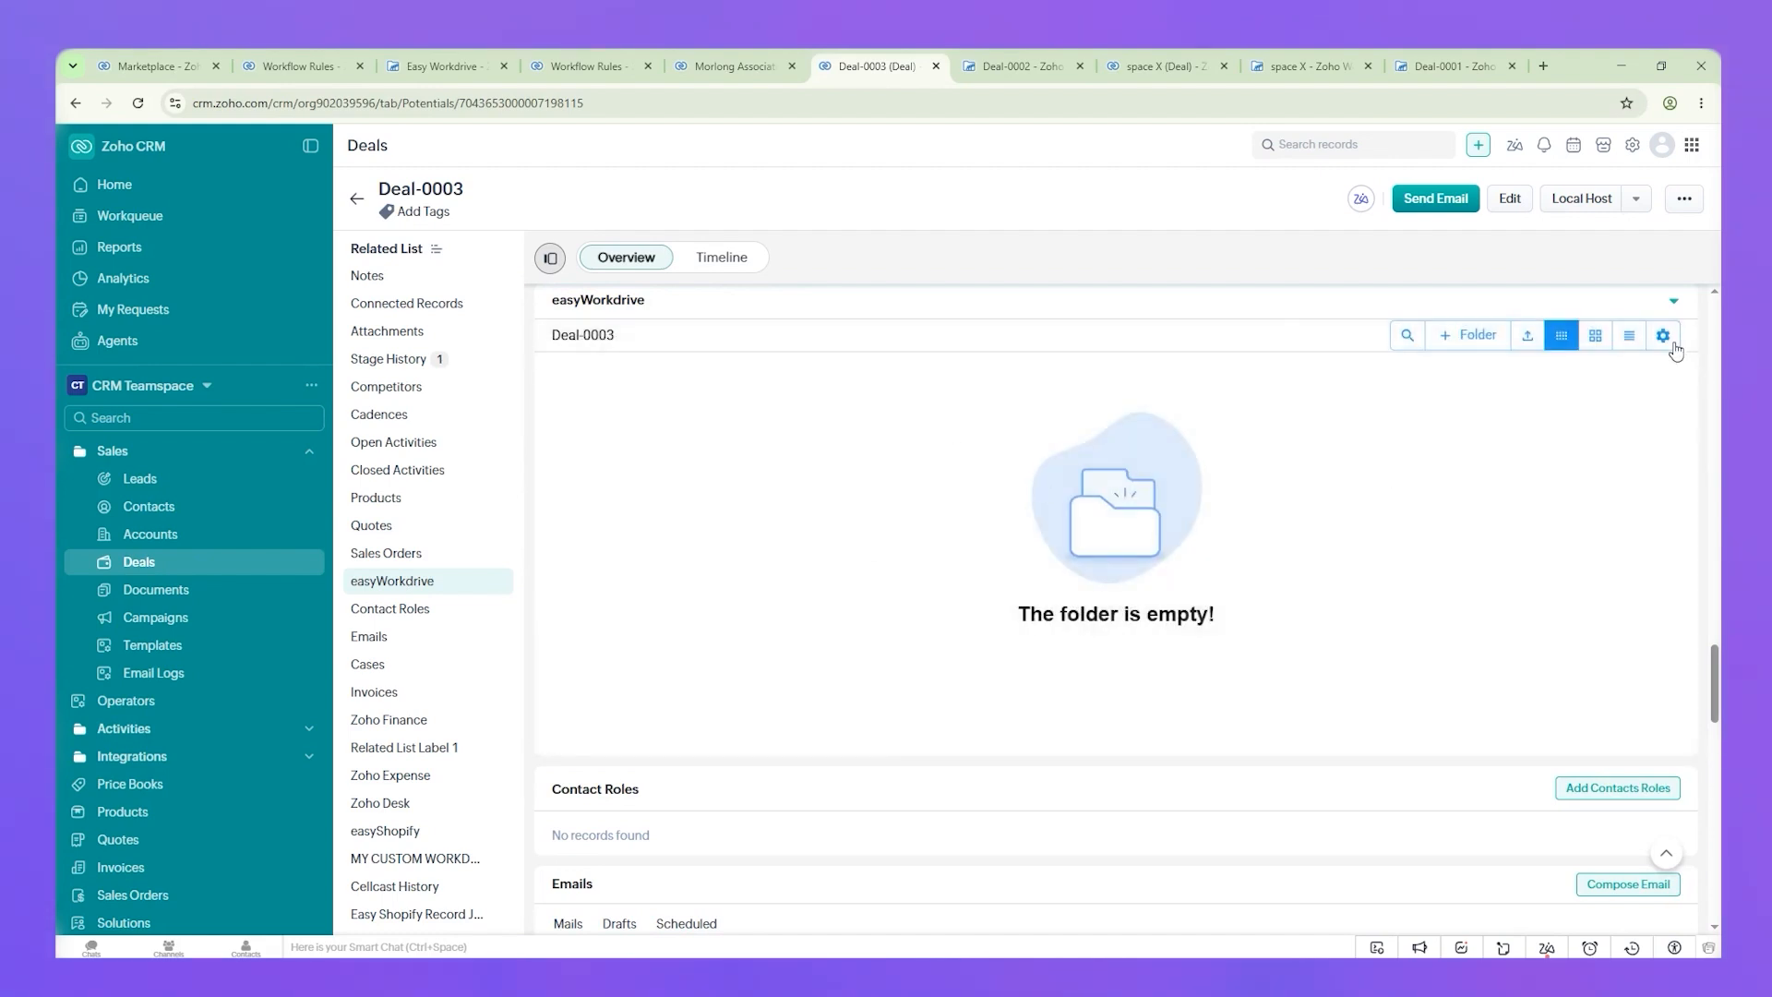
pyautogui.click(1666, 338)
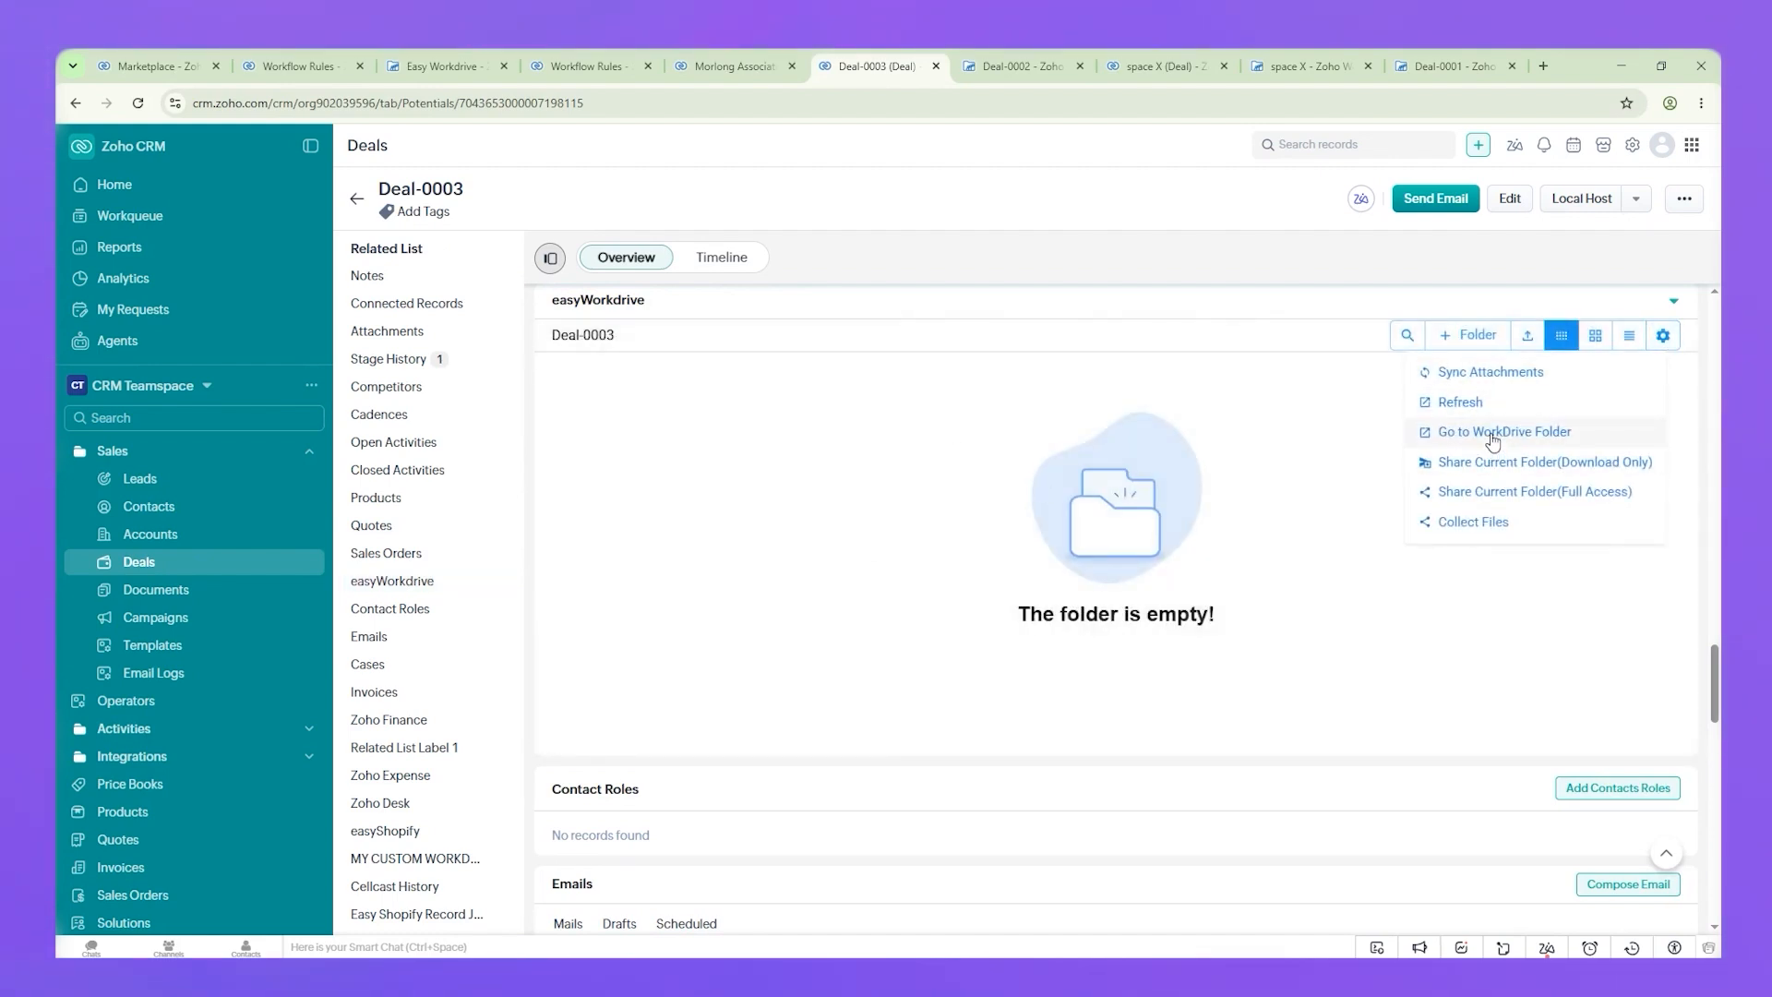
pyautogui.click(1493, 434)
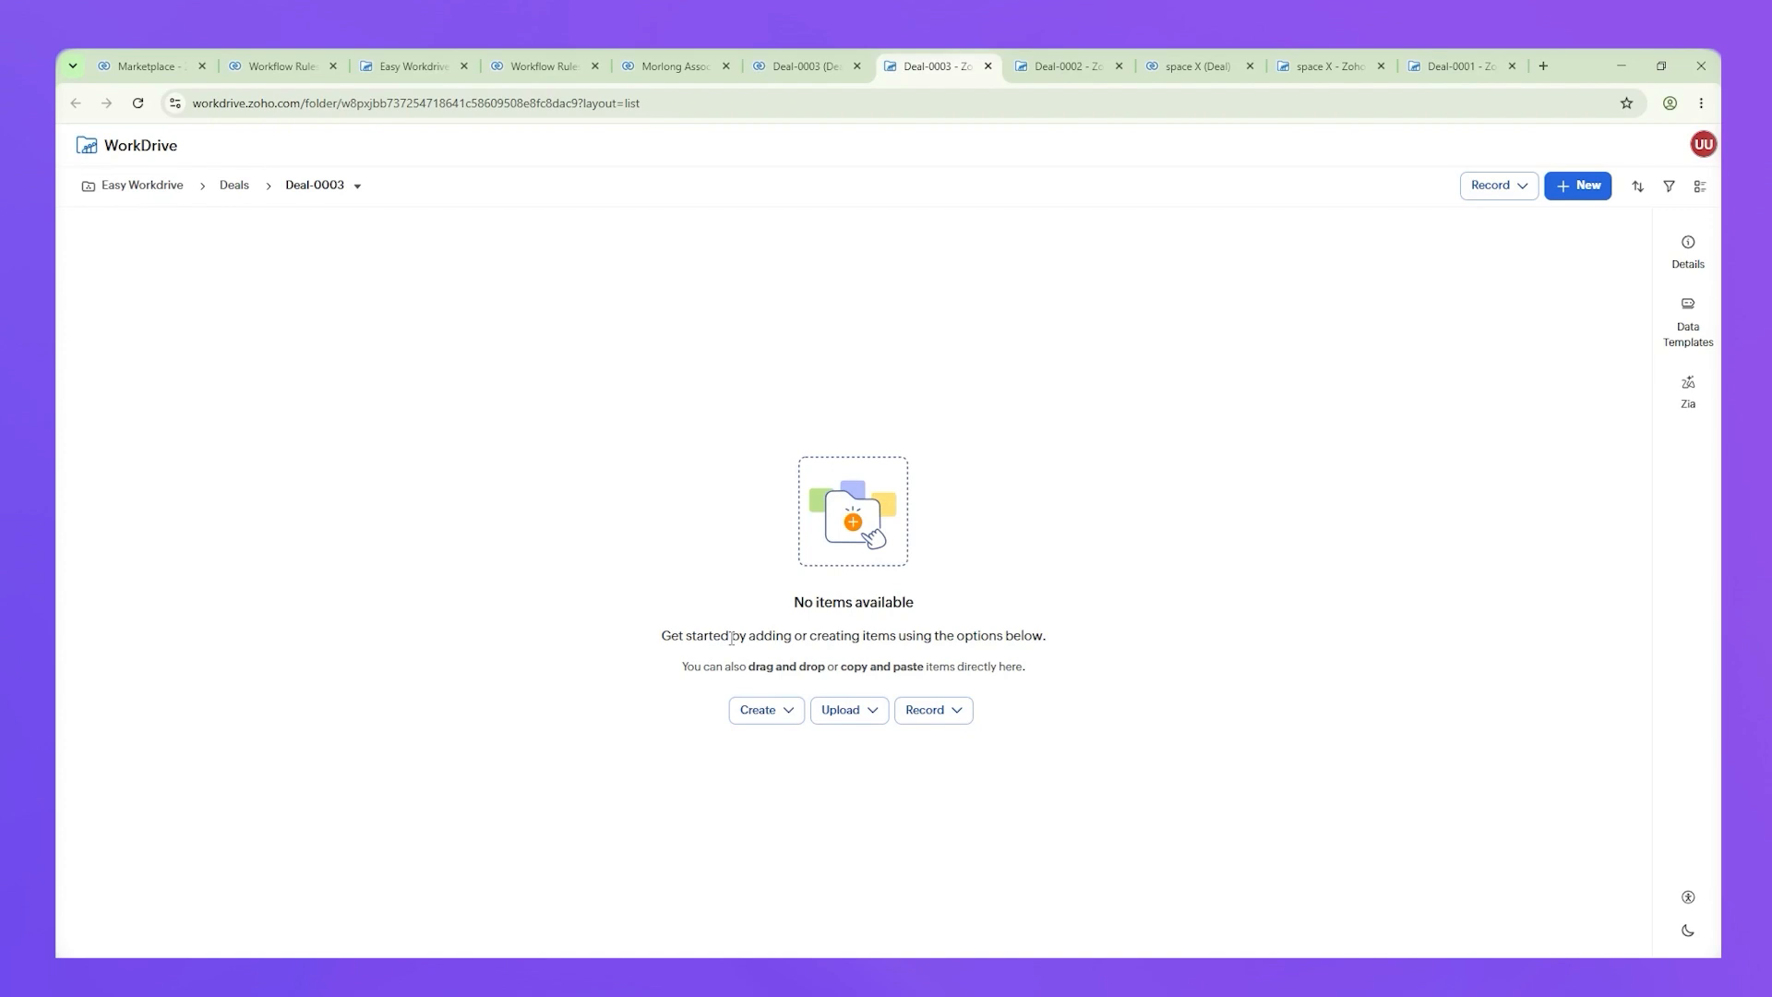
# Step: Filter the CRM Contacts list to records whose Workdrive Folder ID (EXT) is not empty
pyautogui.click(185, 514)
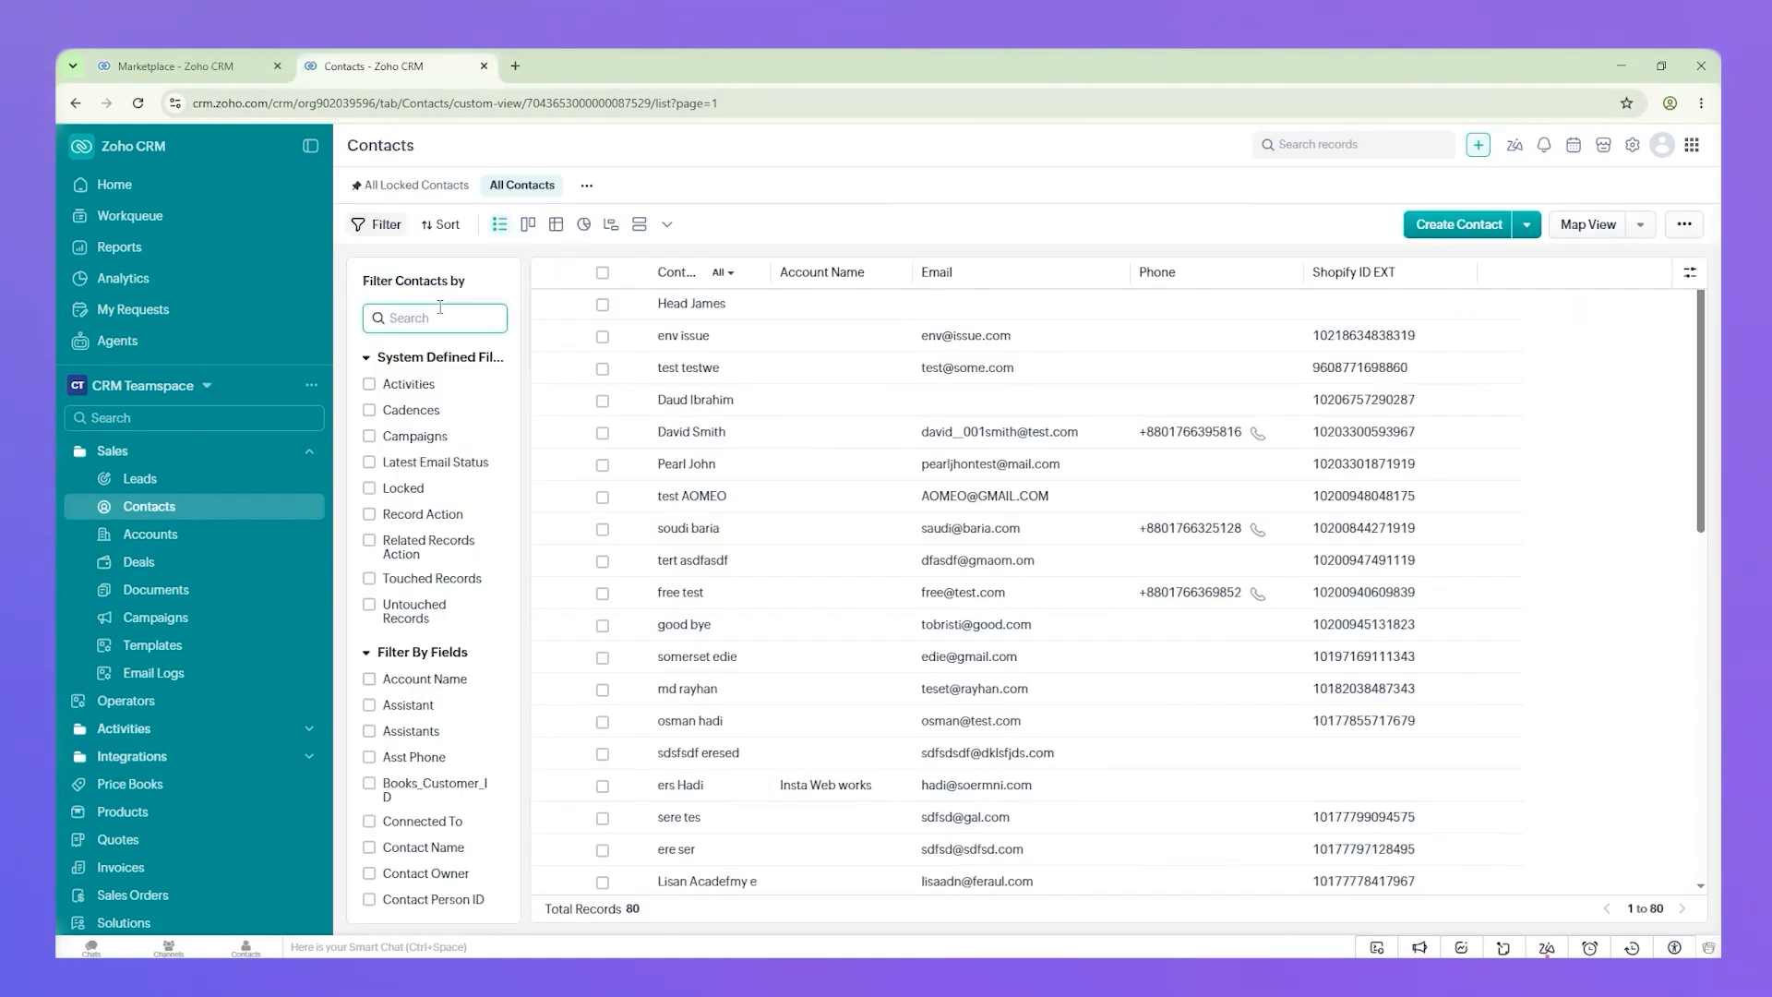
pyautogui.write('r')
pyautogui.click(417, 492)
pyautogui.click(424, 523)
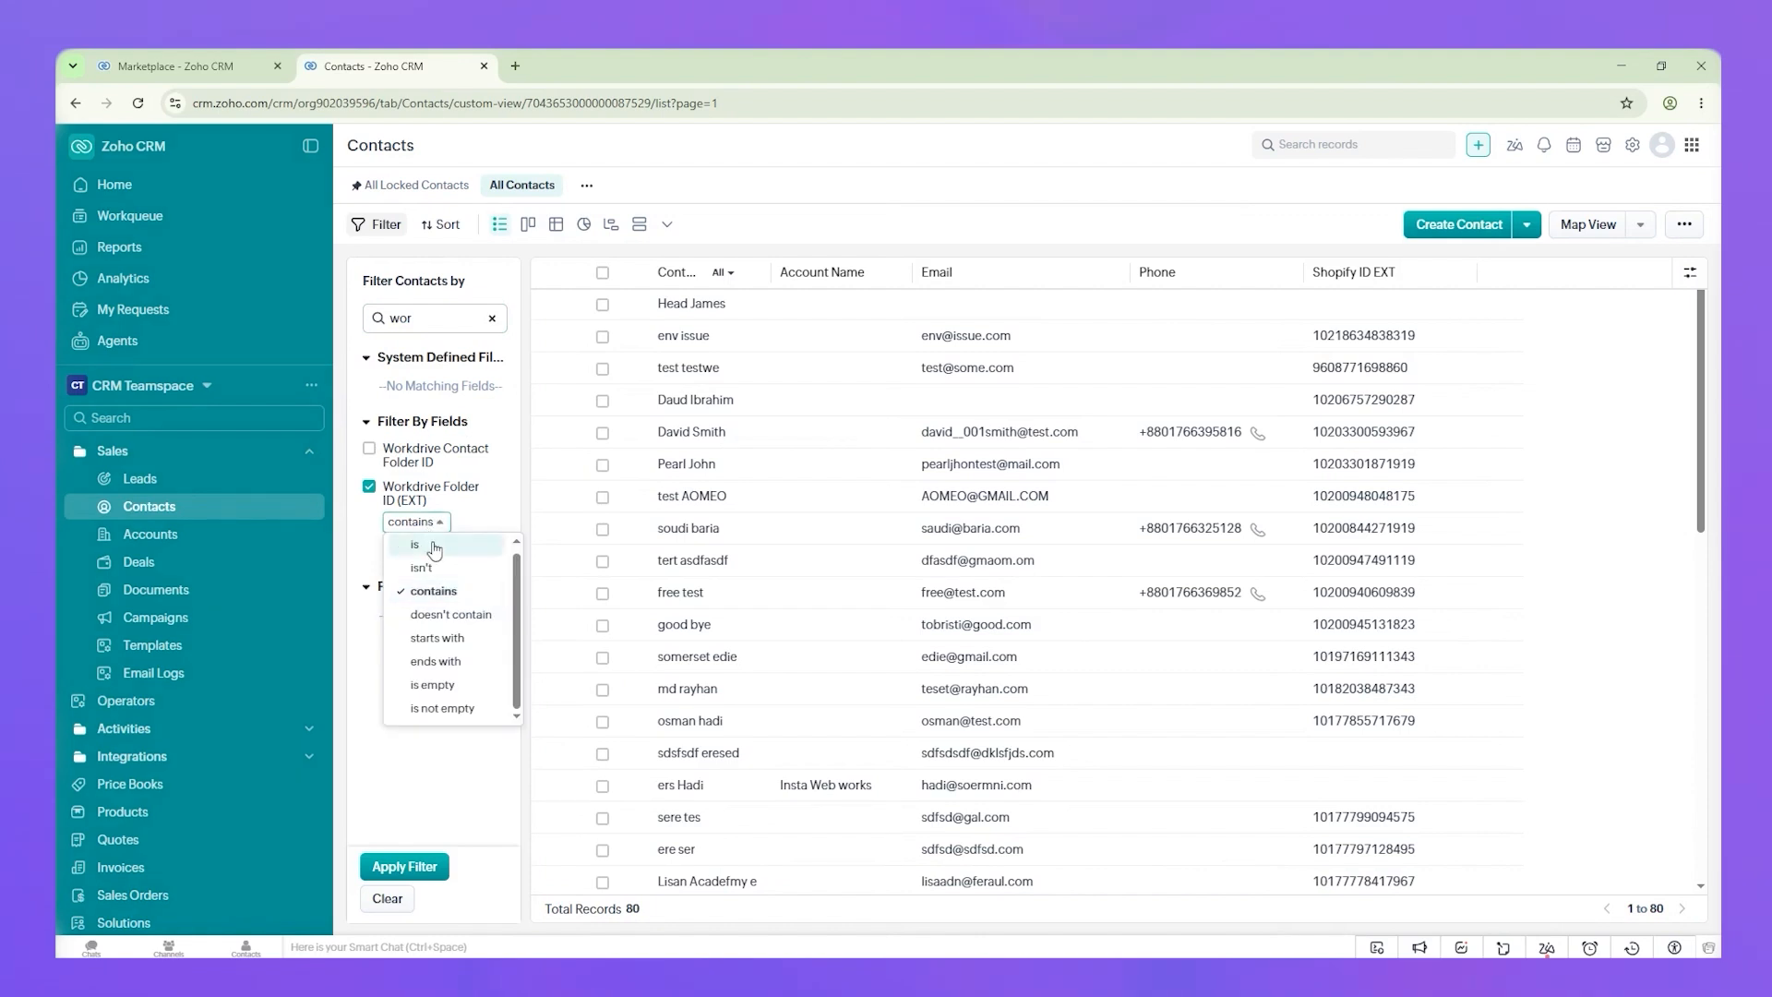
pyautogui.click(433, 713)
pyautogui.click(426, 865)
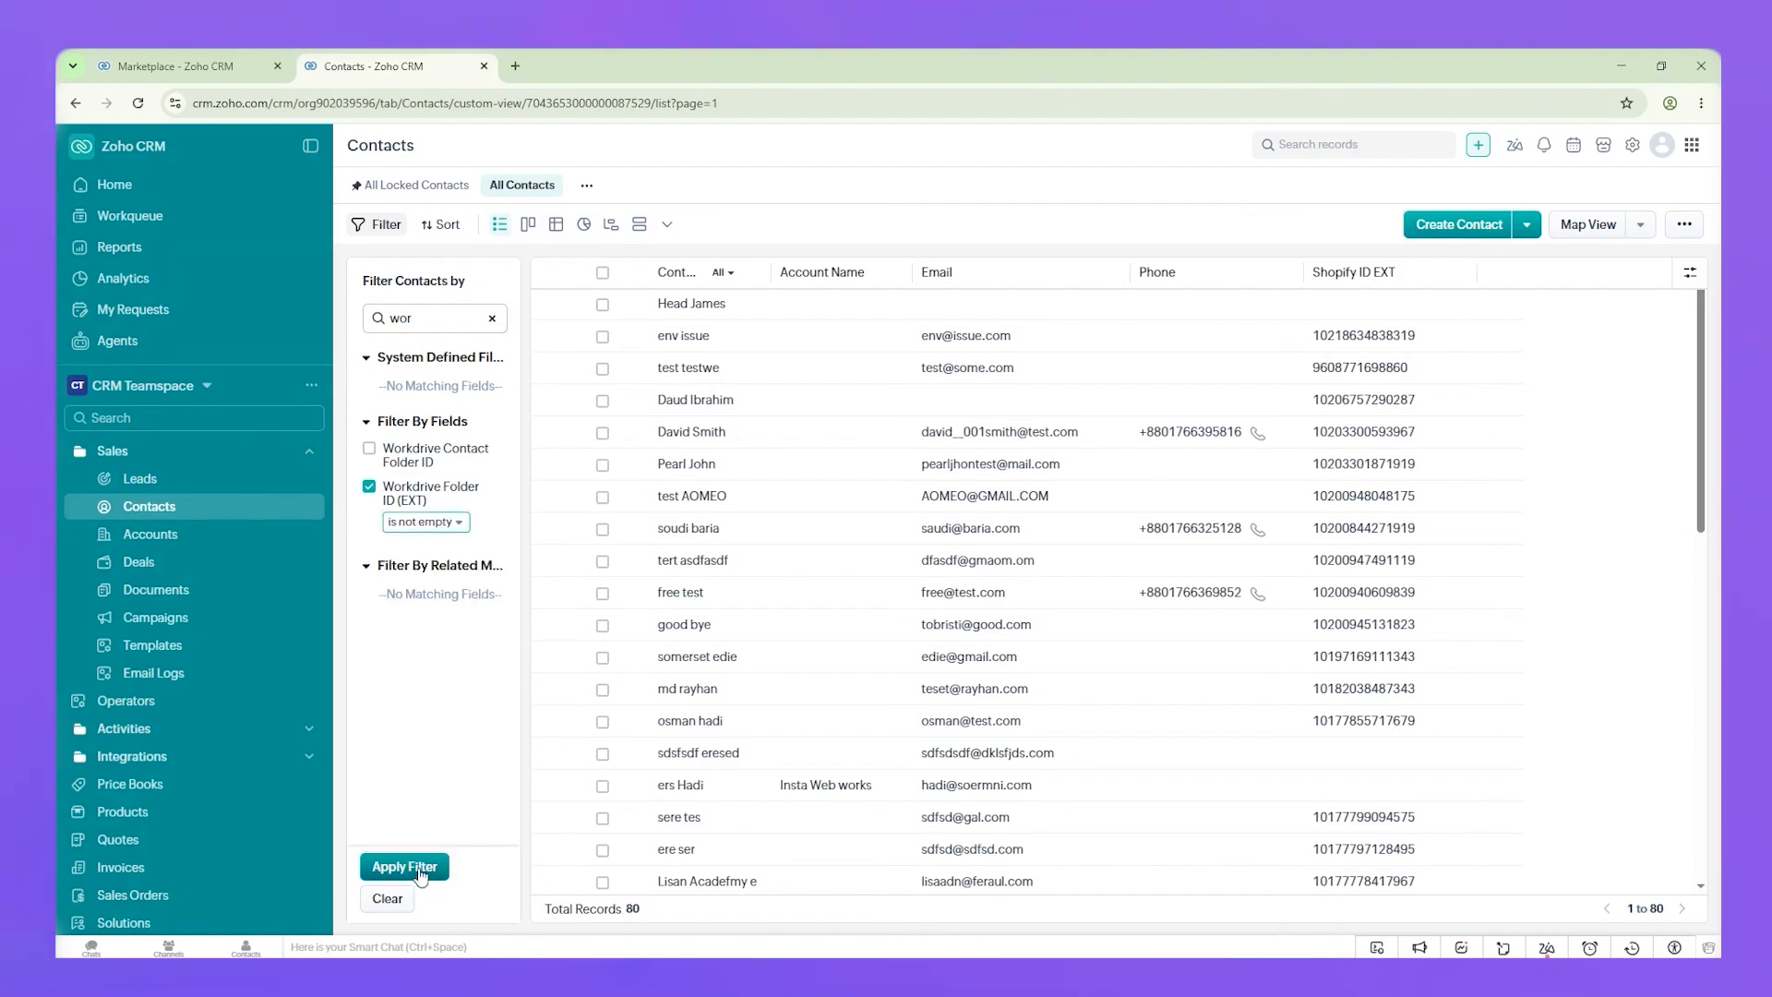
# Step: Open the first filtered contact, check its easyWorkdrive related list, and create a deal named Deal-0004 from that contact
pyautogui.click(699, 305)
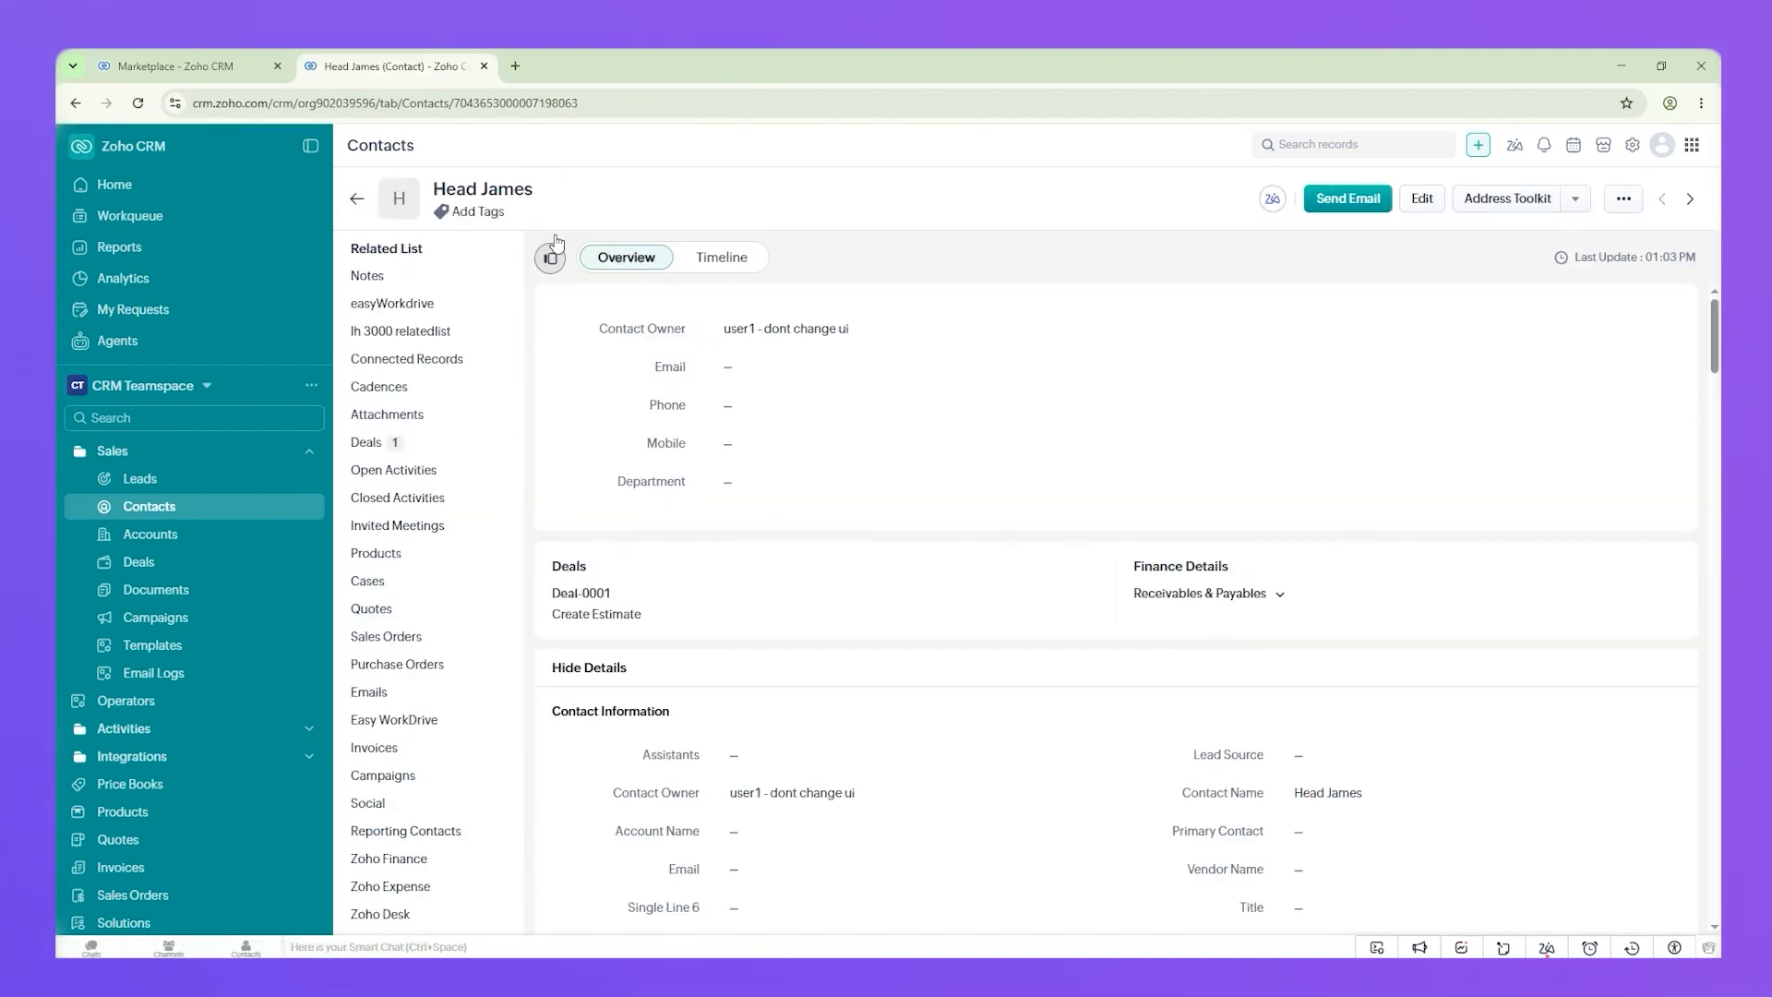
pyautogui.click(421, 305)
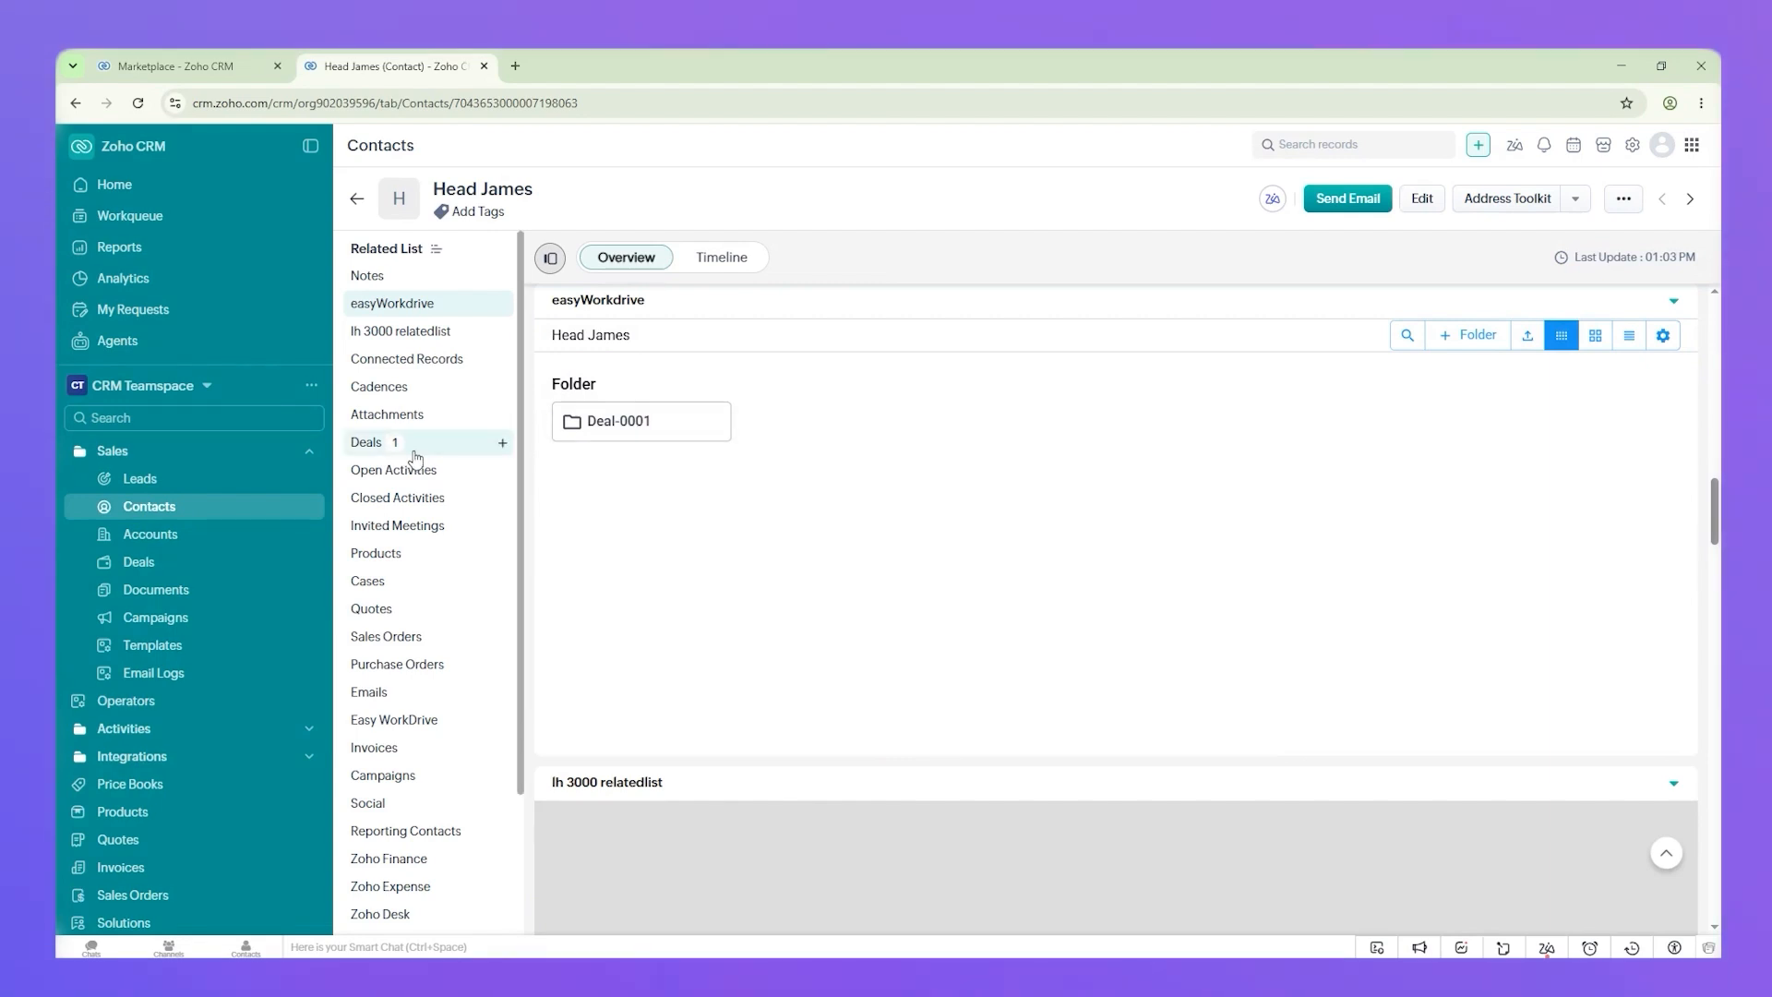
pyautogui.click(503, 446)
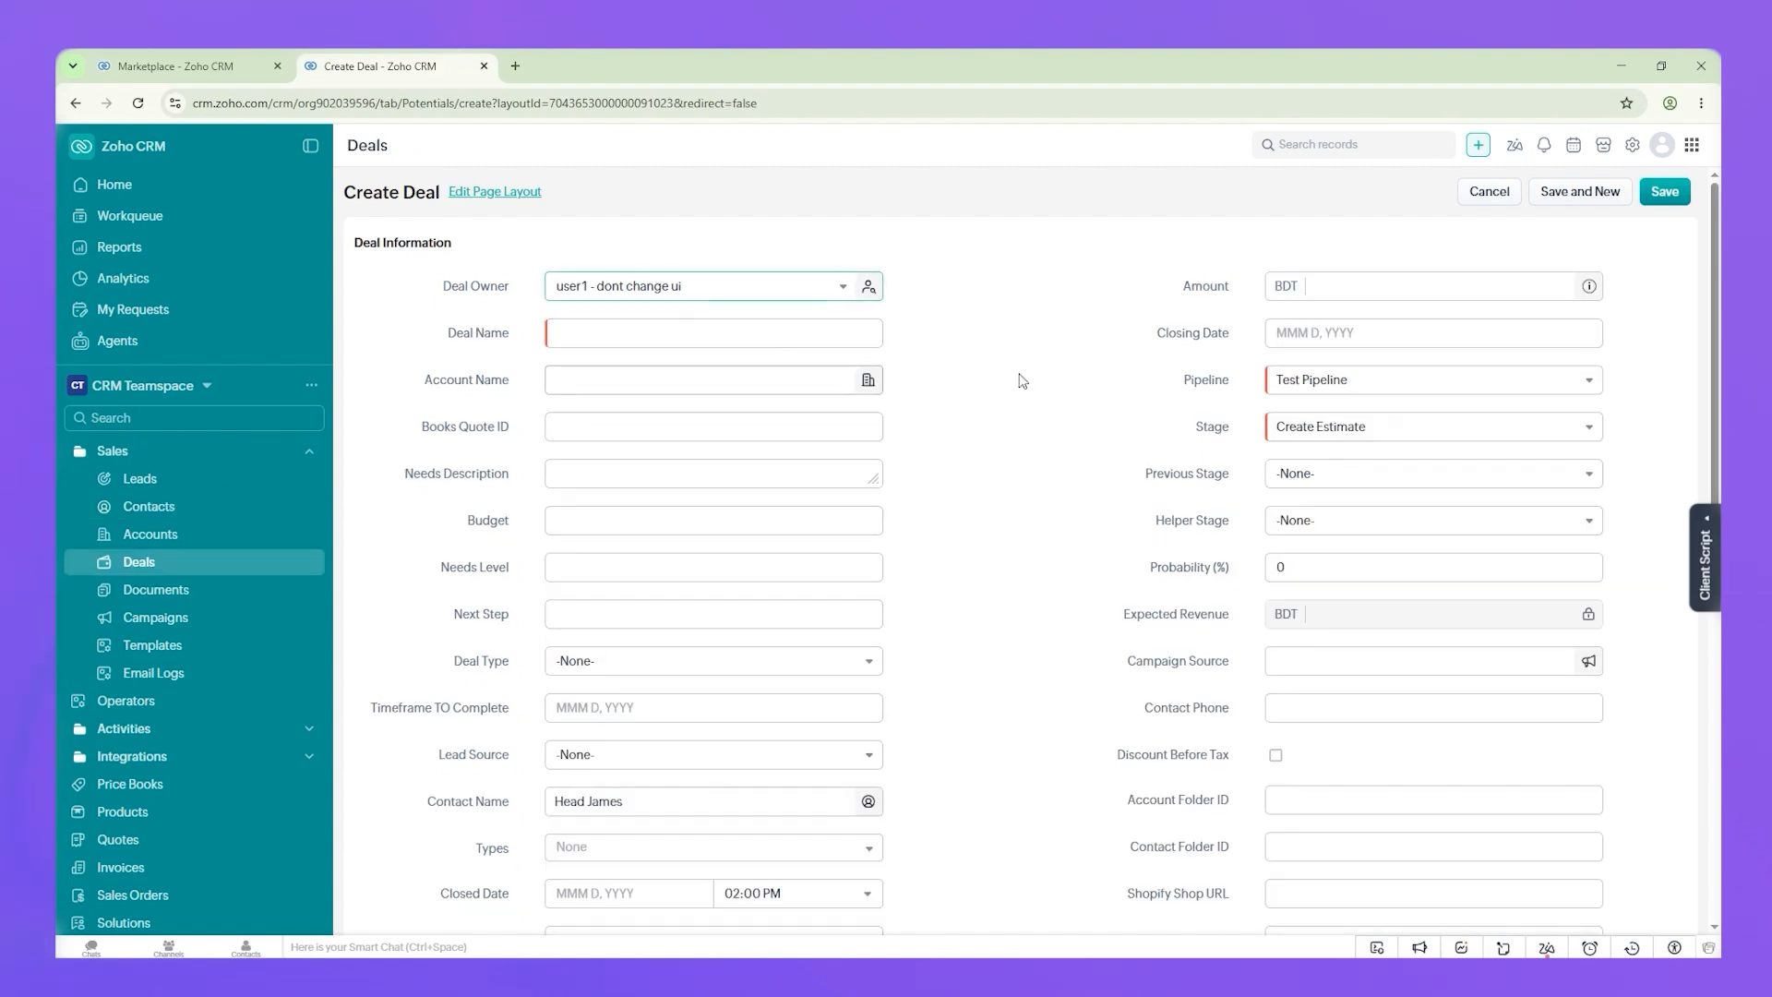
pyautogui.click(668, 332)
pyautogui.write('Deal-')
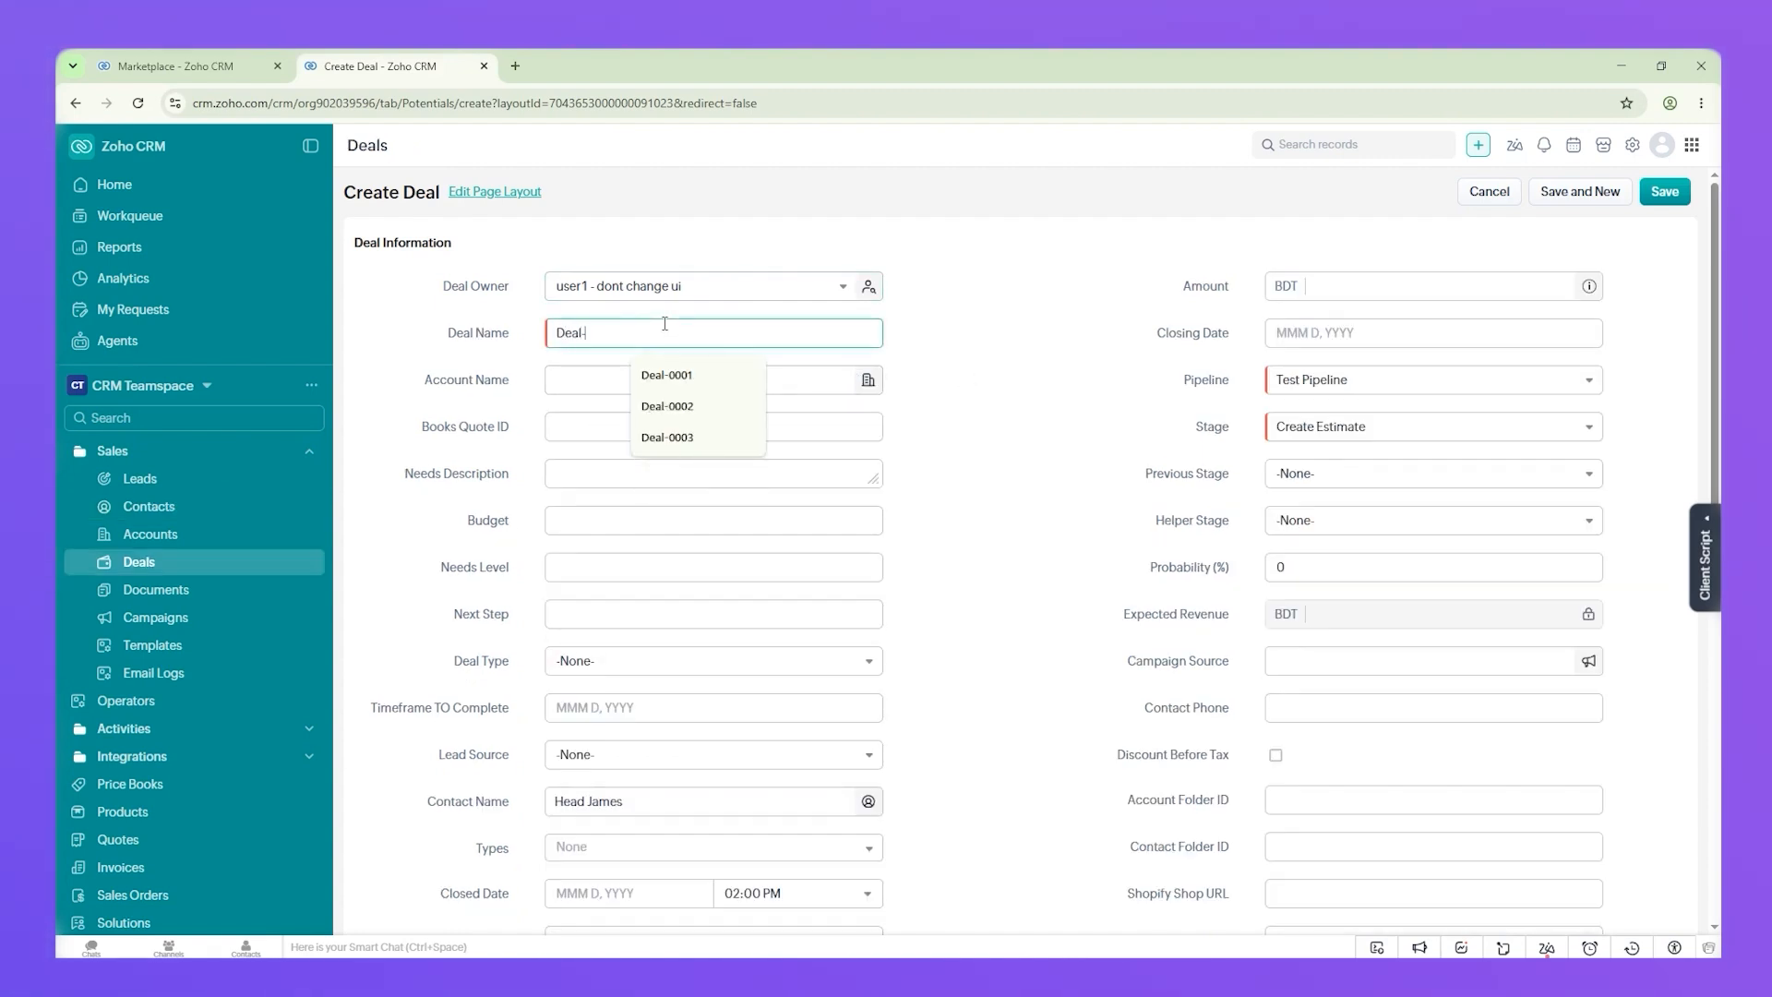
pyautogui.write('0004')
pyautogui.click(1663, 195)
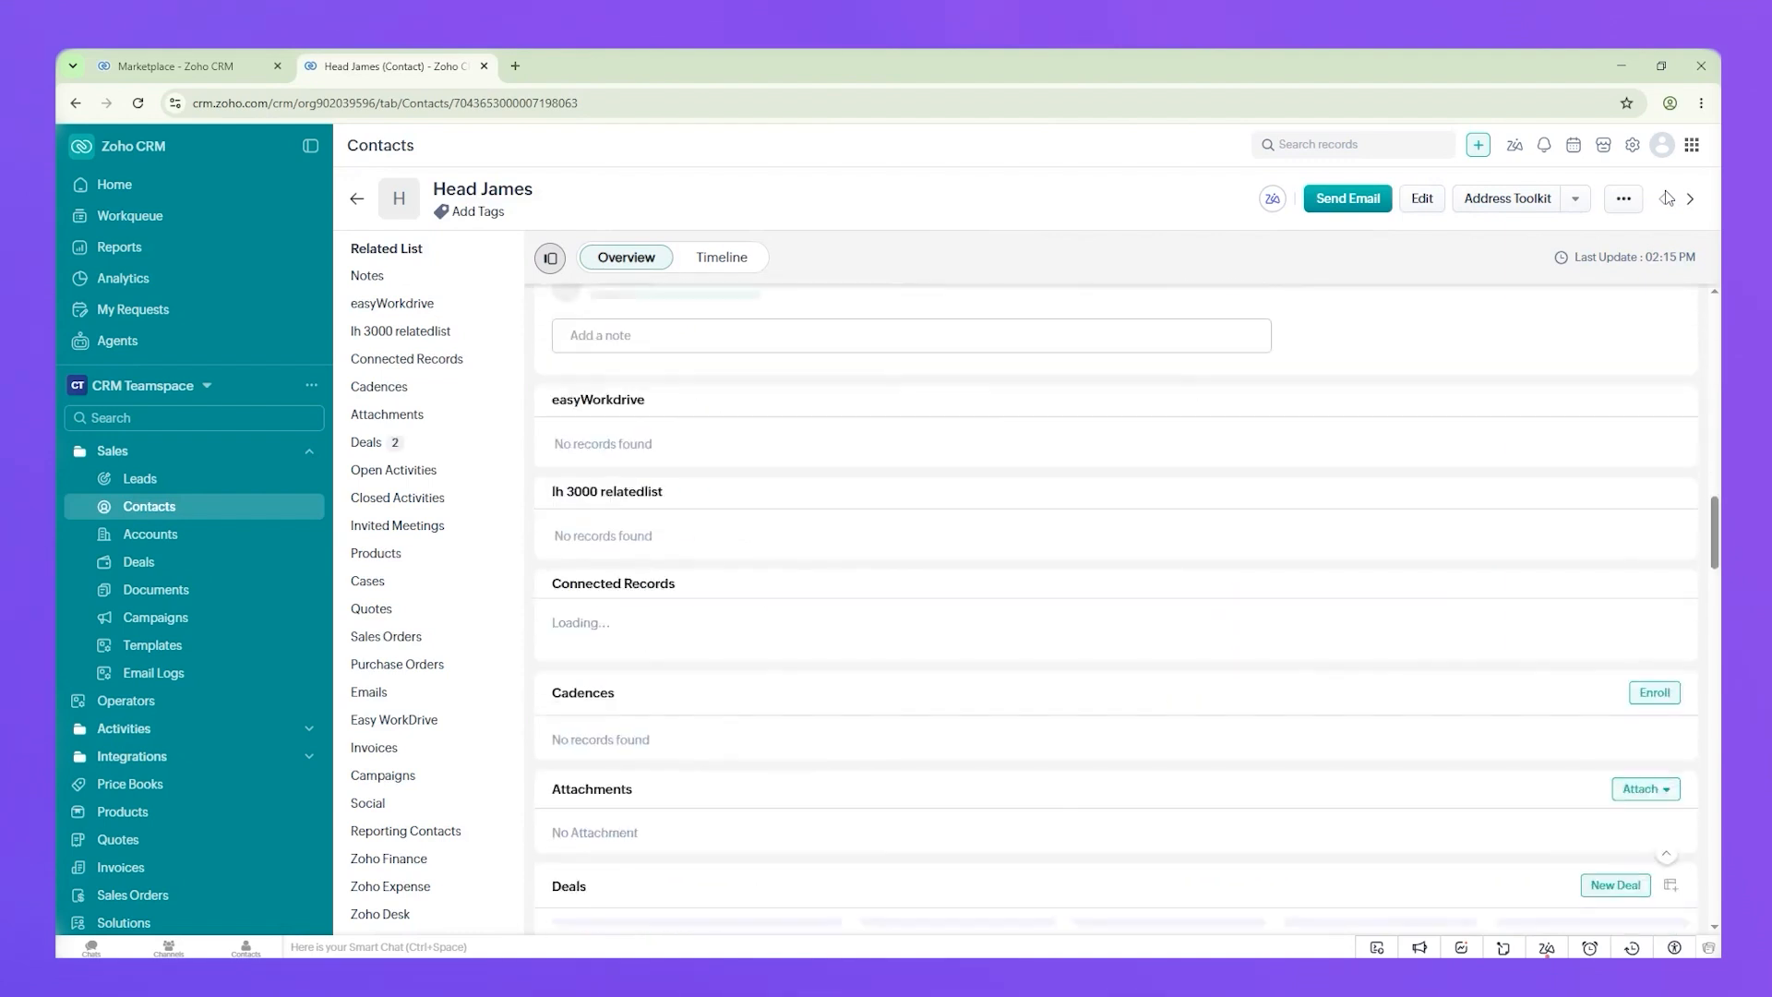
# Step: Open Deal-0004 in a new tab from the contact's Deals related list and check its timeline for the Workdrive Folder ID (EXT) update
pyautogui.scroll(-6, 910, 440)
pyautogui.click(384, 447)
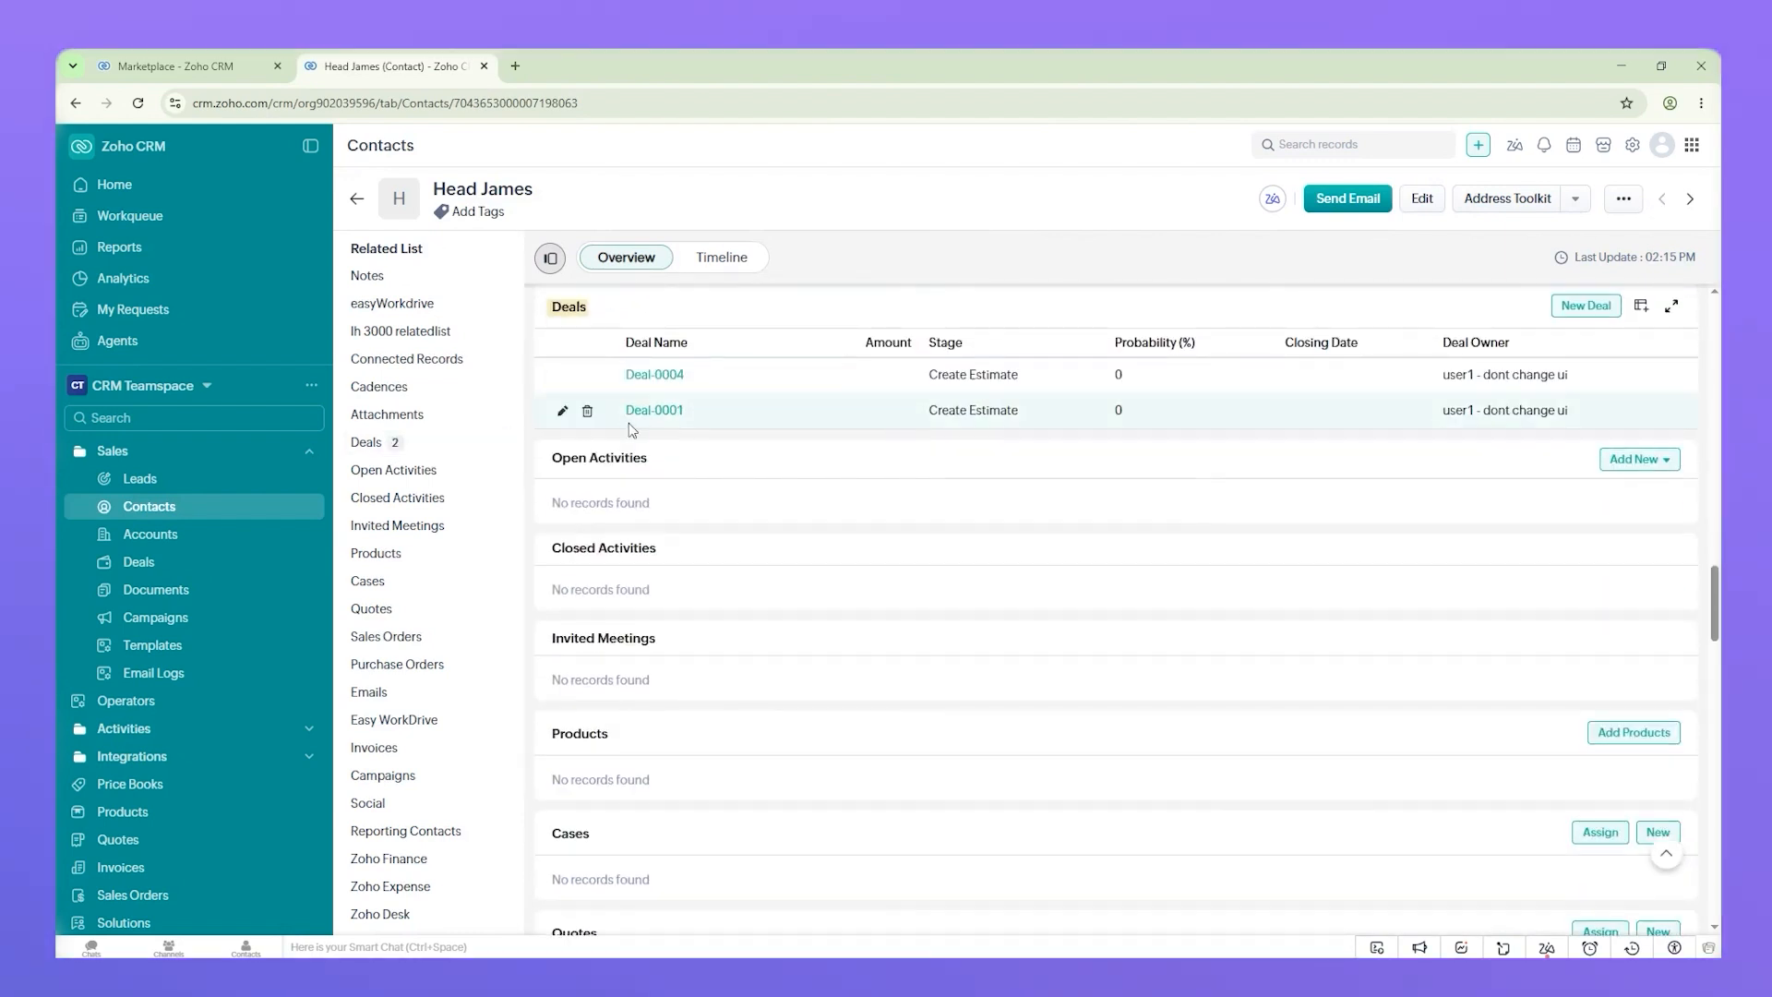
pyautogui.rightClick(663, 378)
pyautogui.click(714, 396)
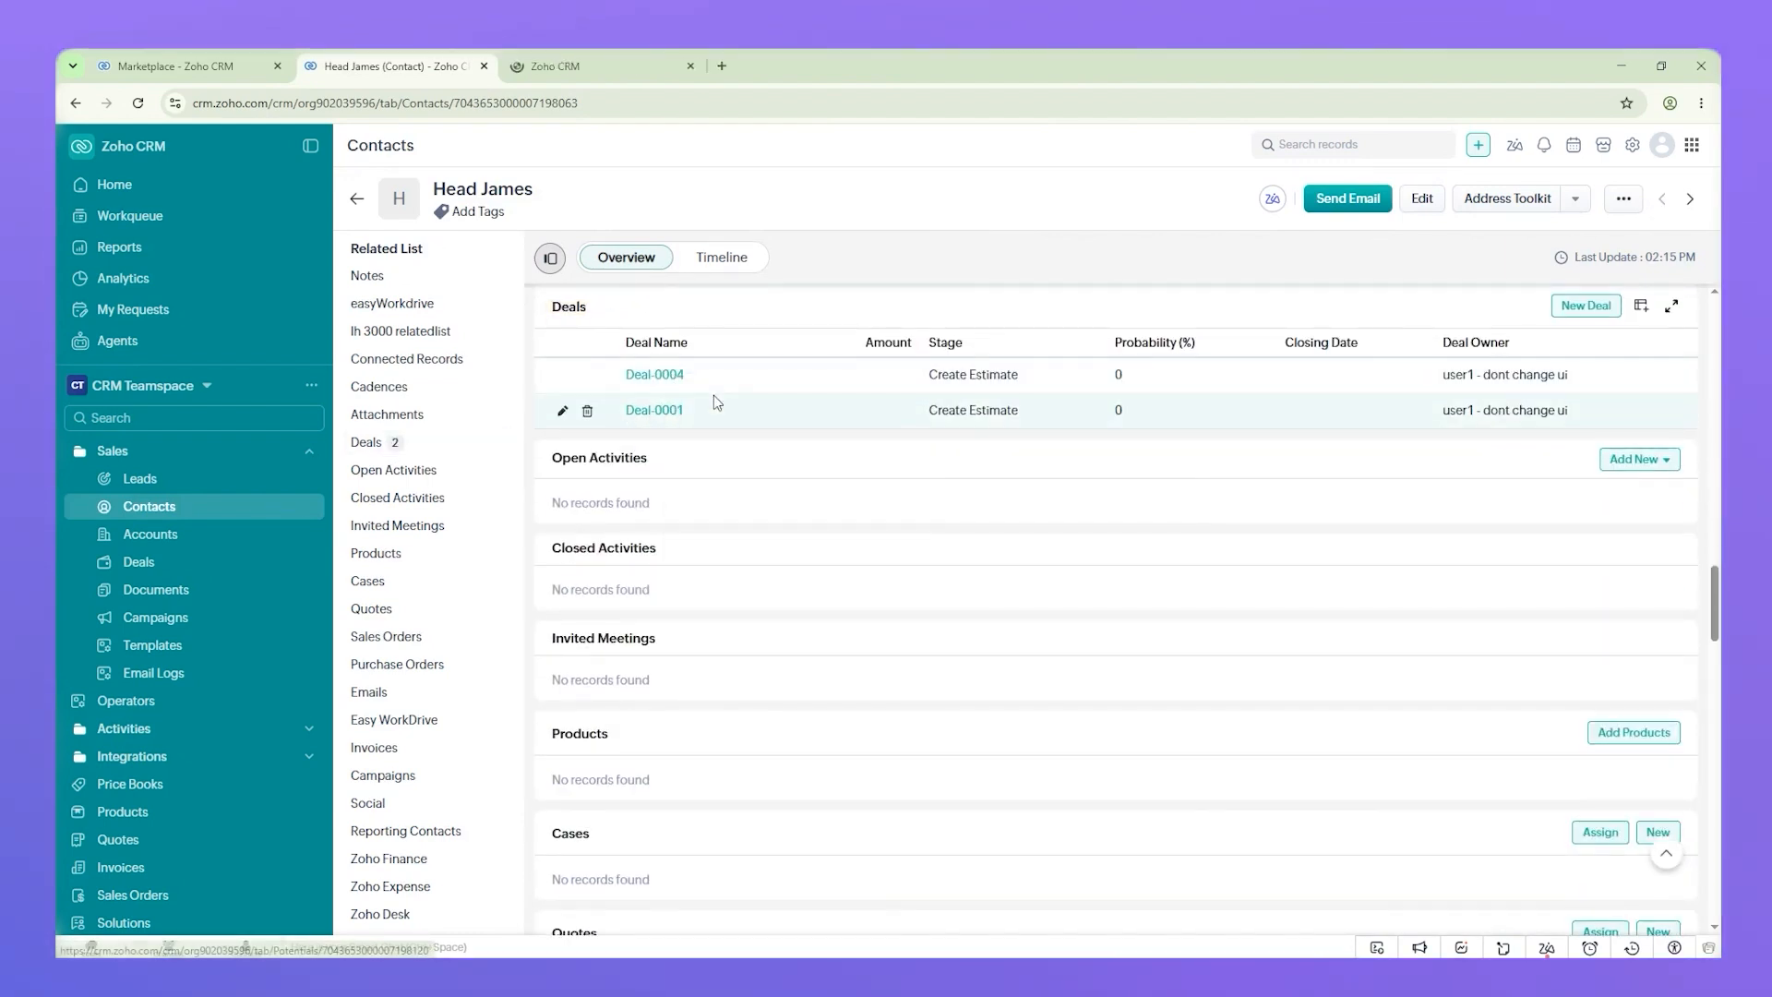
pyautogui.click(585, 63)
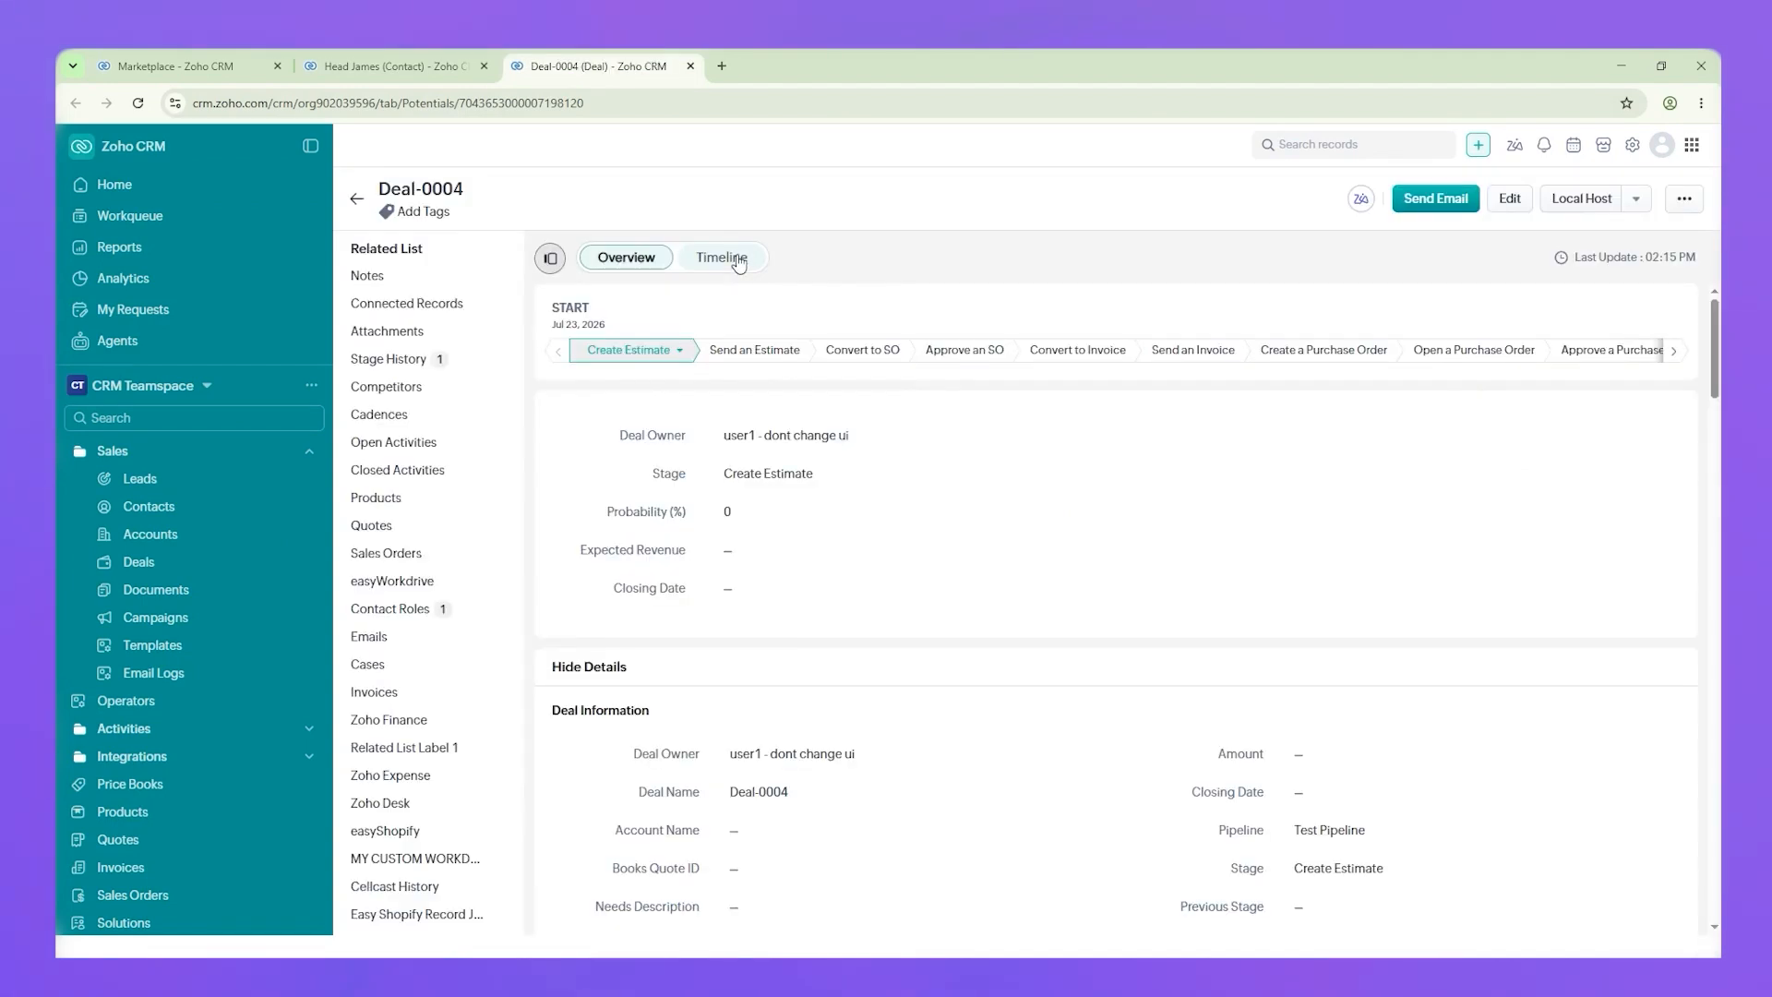
pyautogui.click(734, 259)
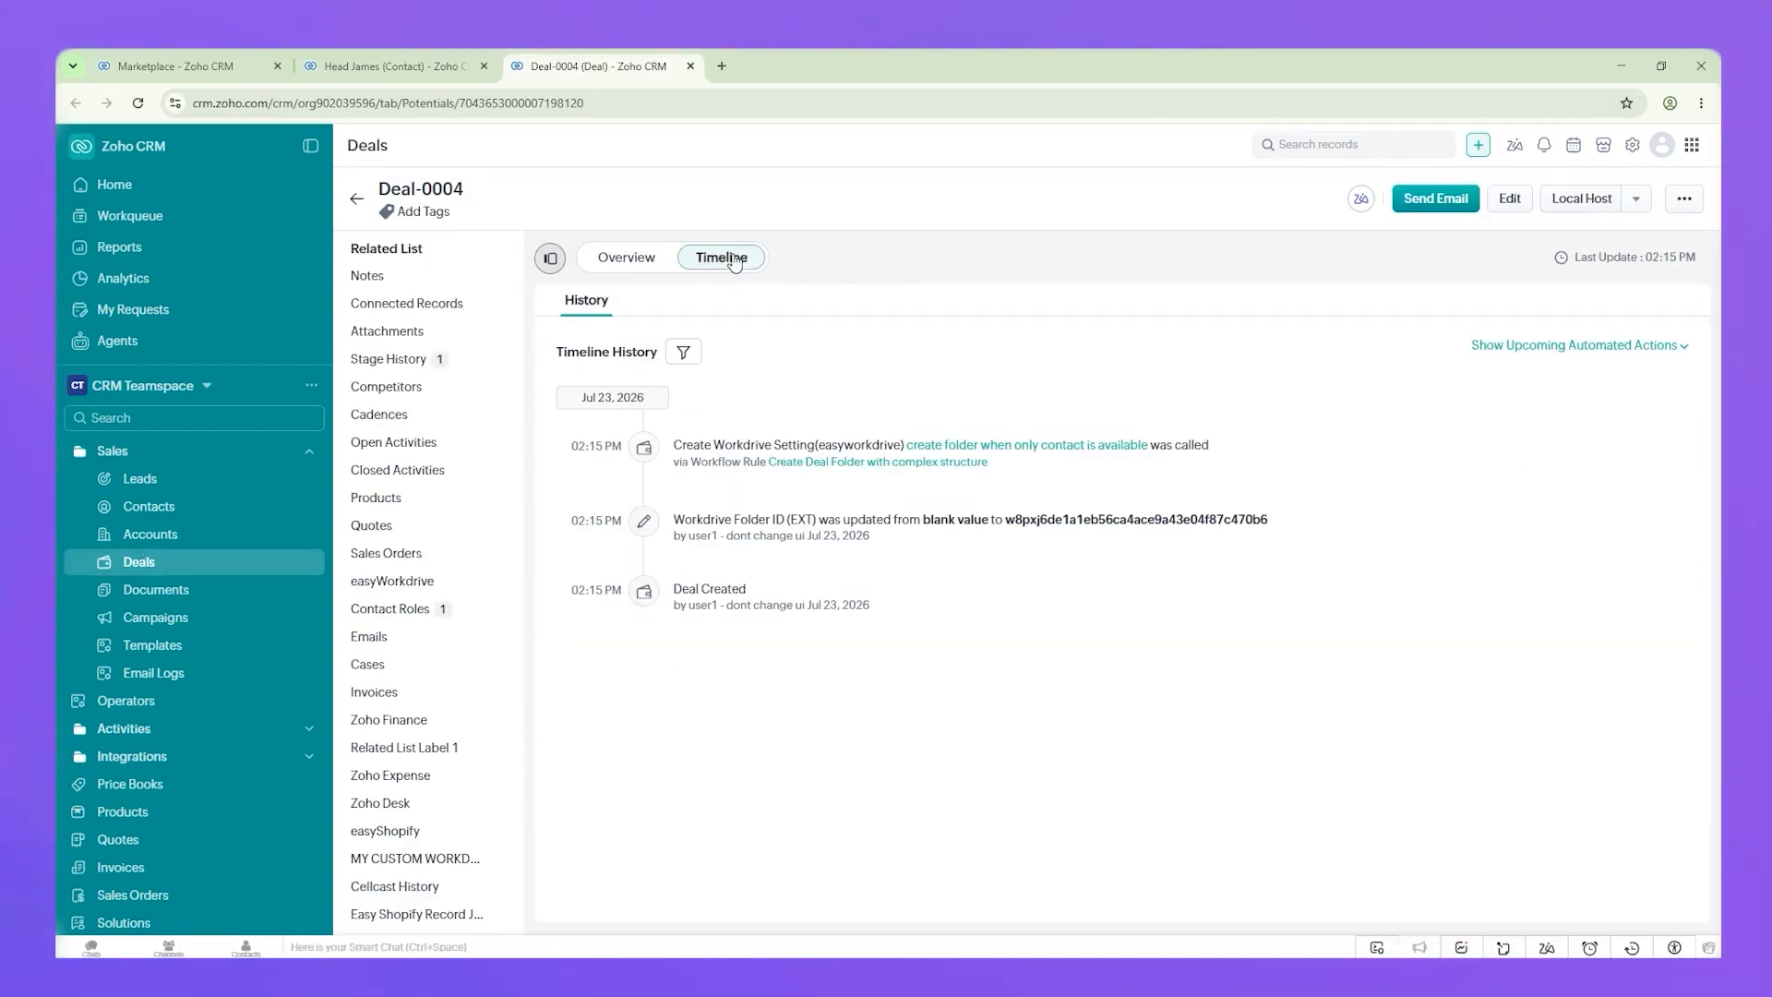
pyautogui.moveTo(921, 520); pyautogui.dragTo(1134, 522)
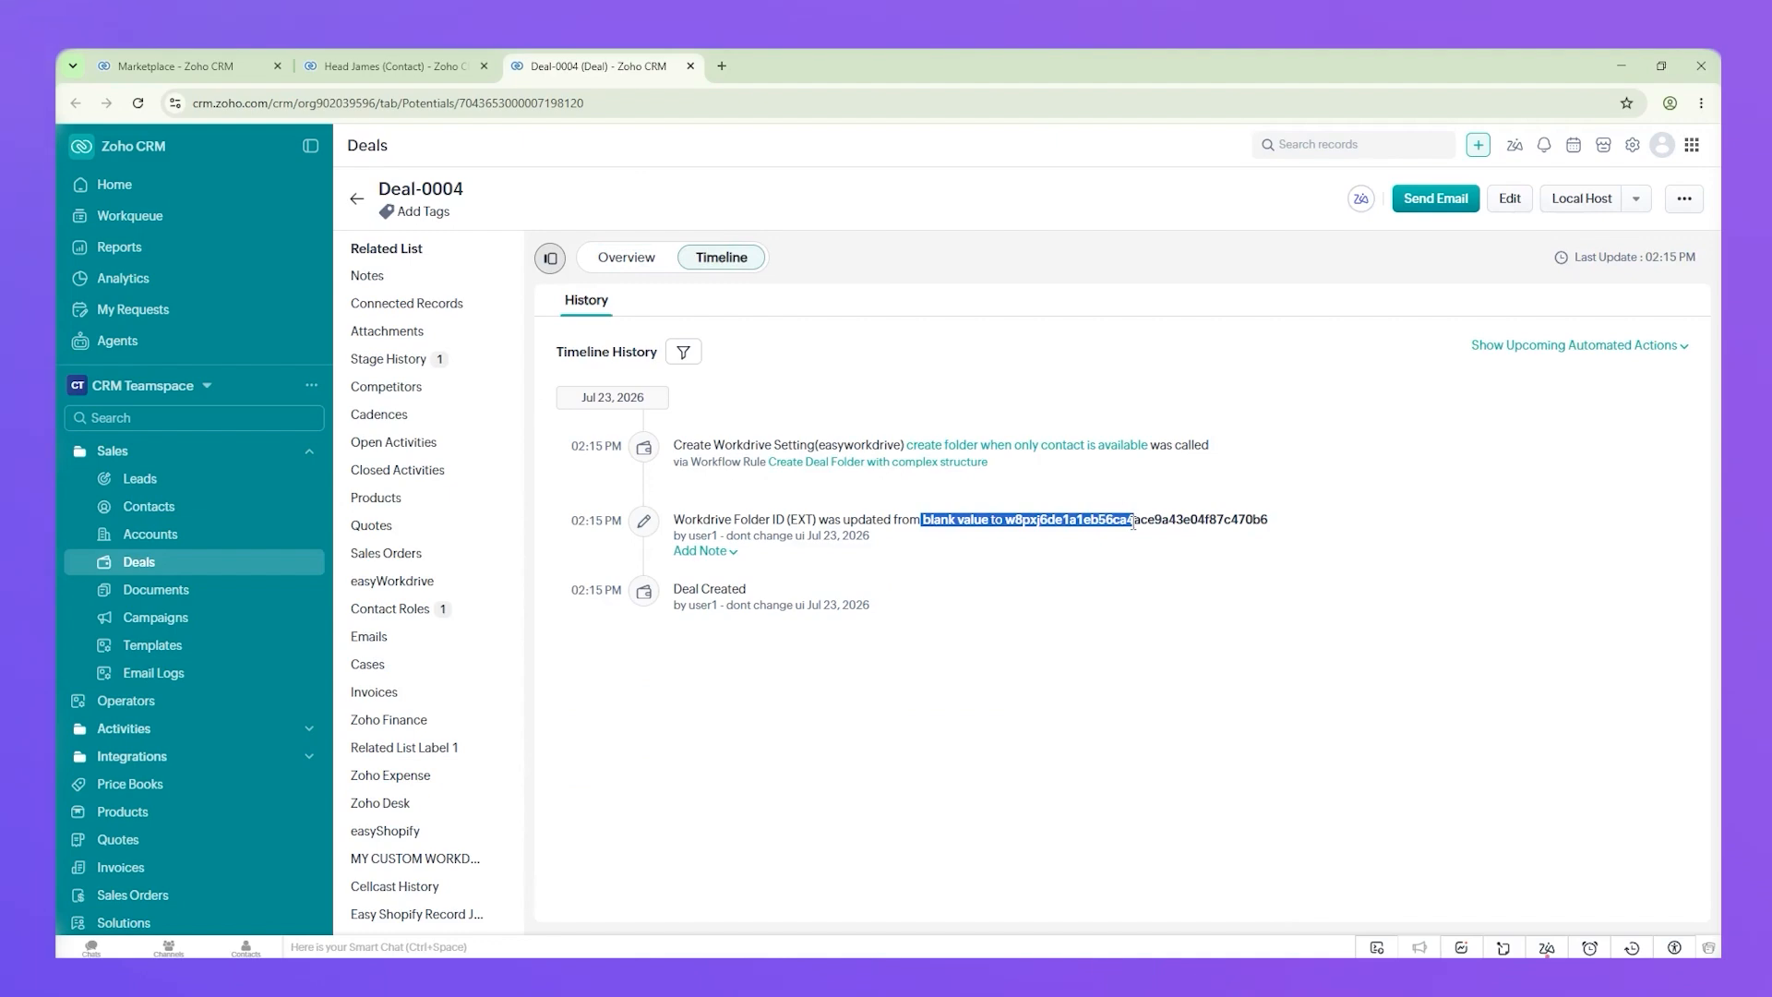
# Step: Open Deal-0004's WorkDrive folder from its easyWorkdrive related list and compare its path with the Contacts branch in the crm_folder_structure diagram
pyautogui.click(620, 261)
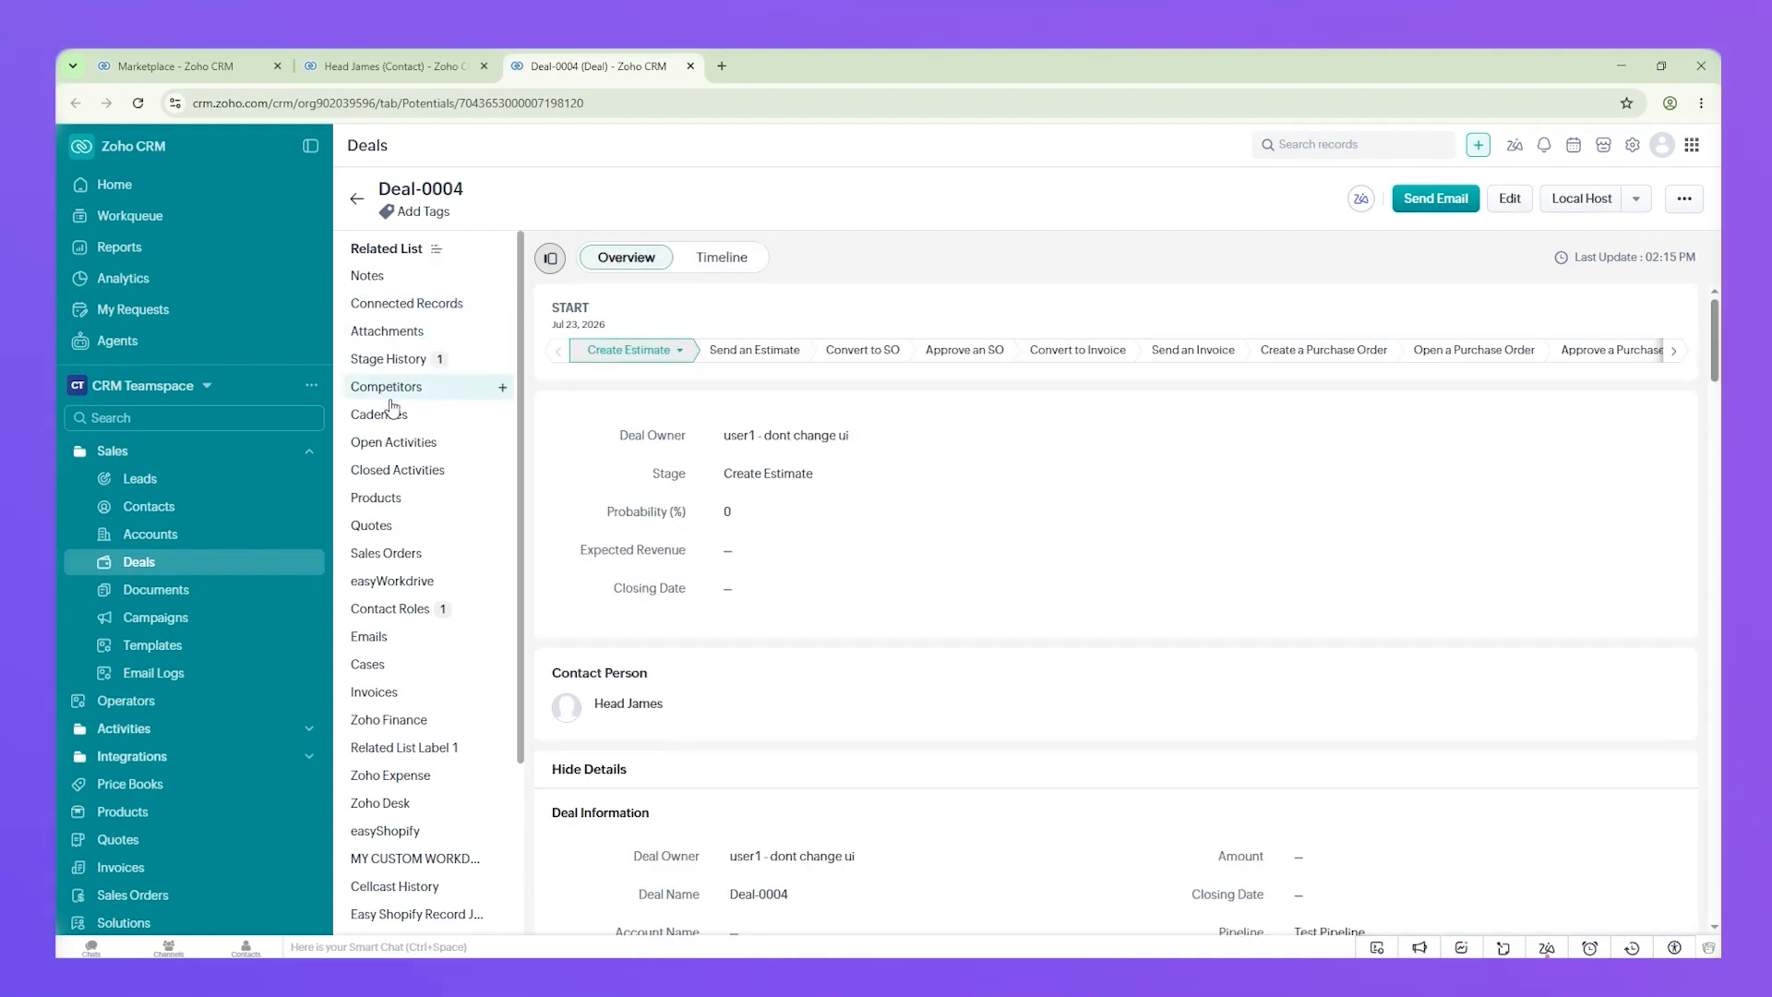
pyautogui.click(410, 583)
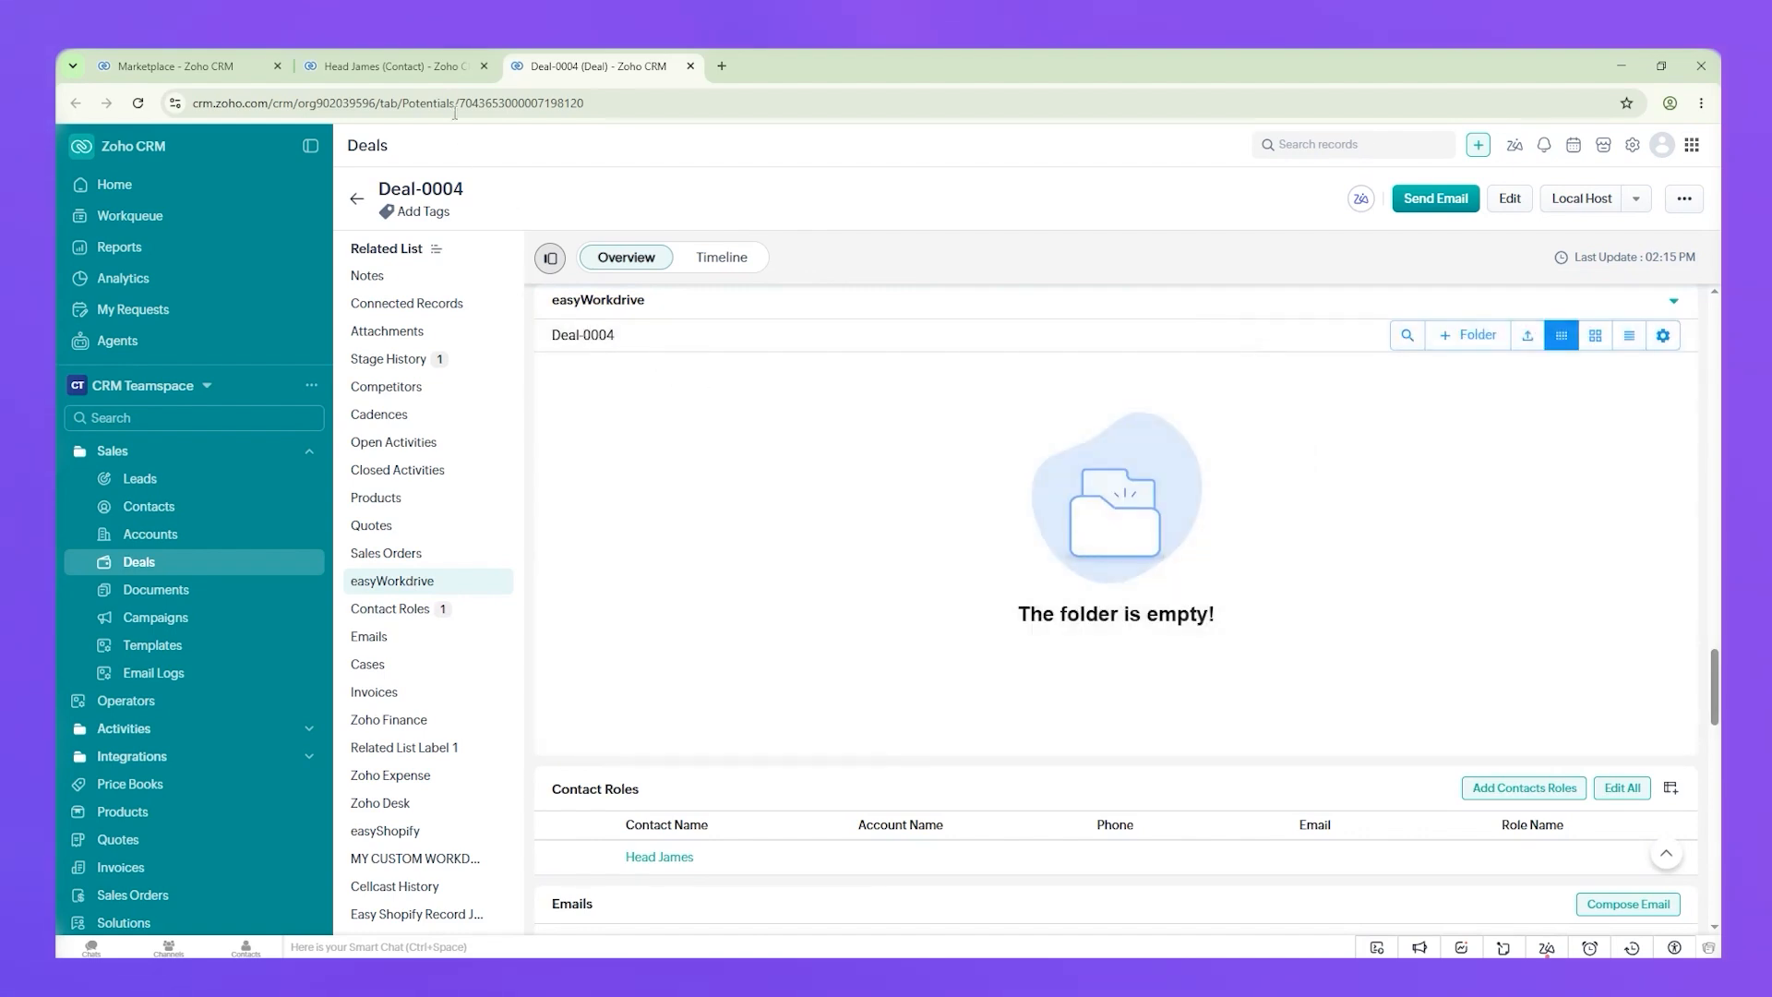
pyautogui.click(1662, 335)
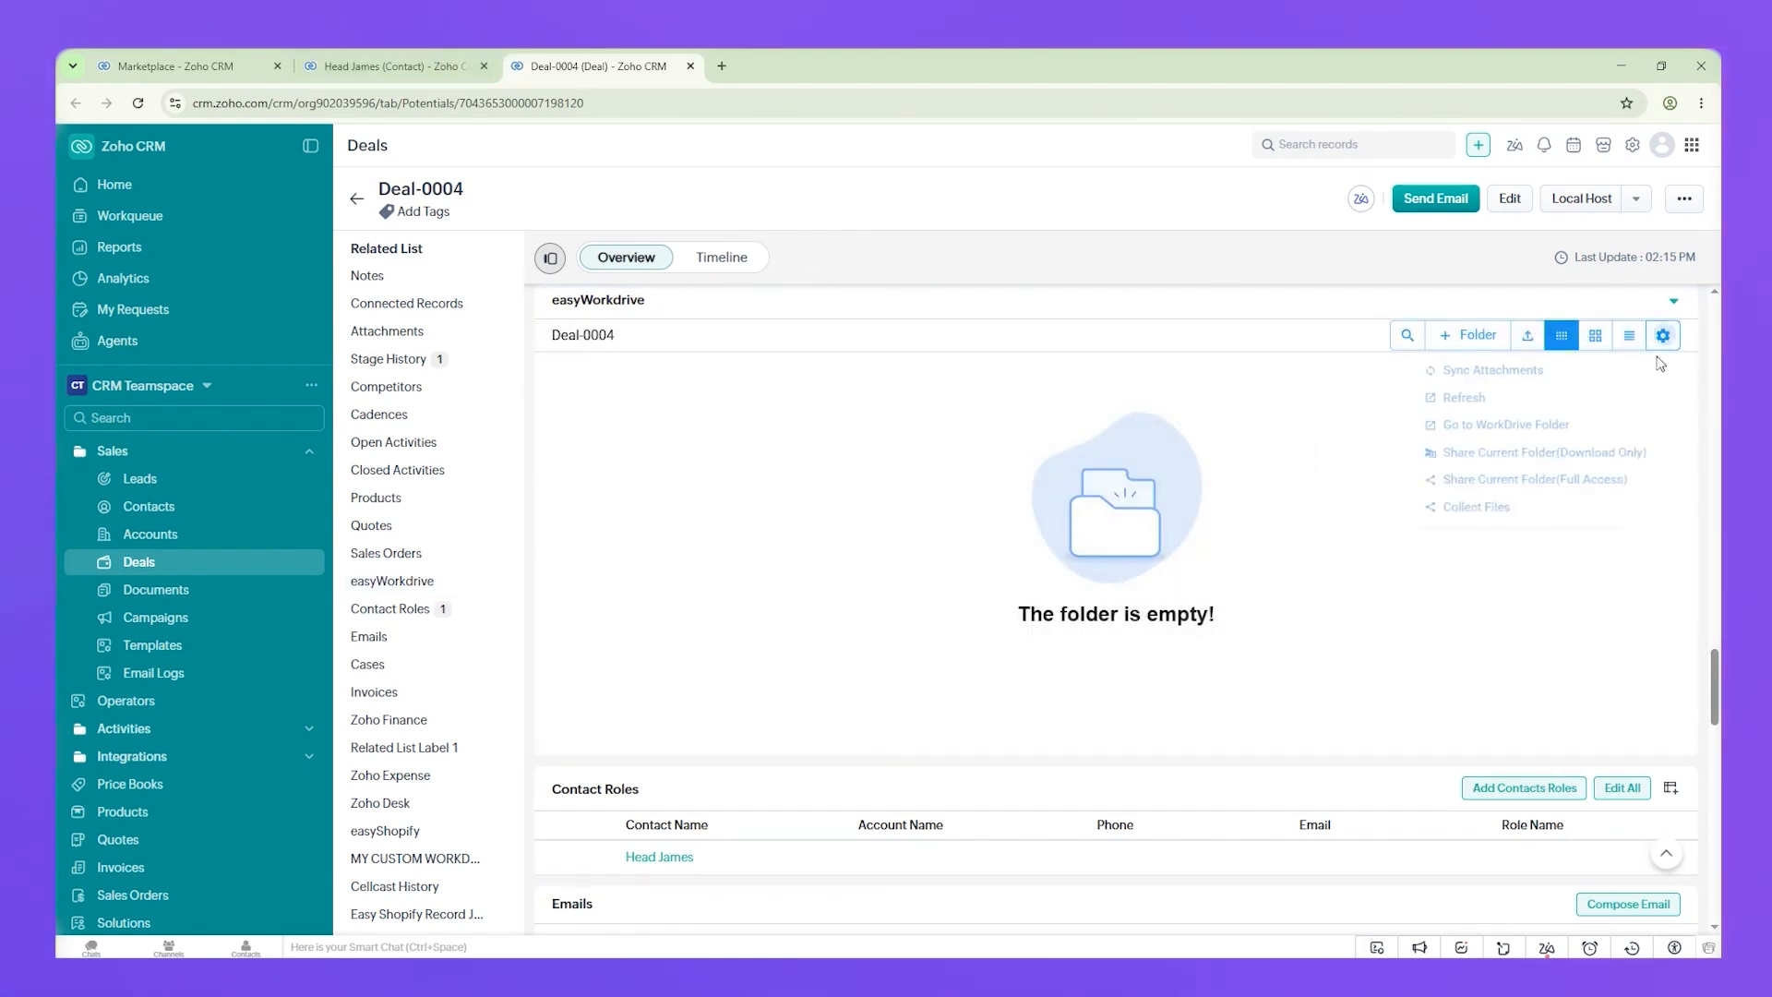
pyautogui.click(1555, 432)
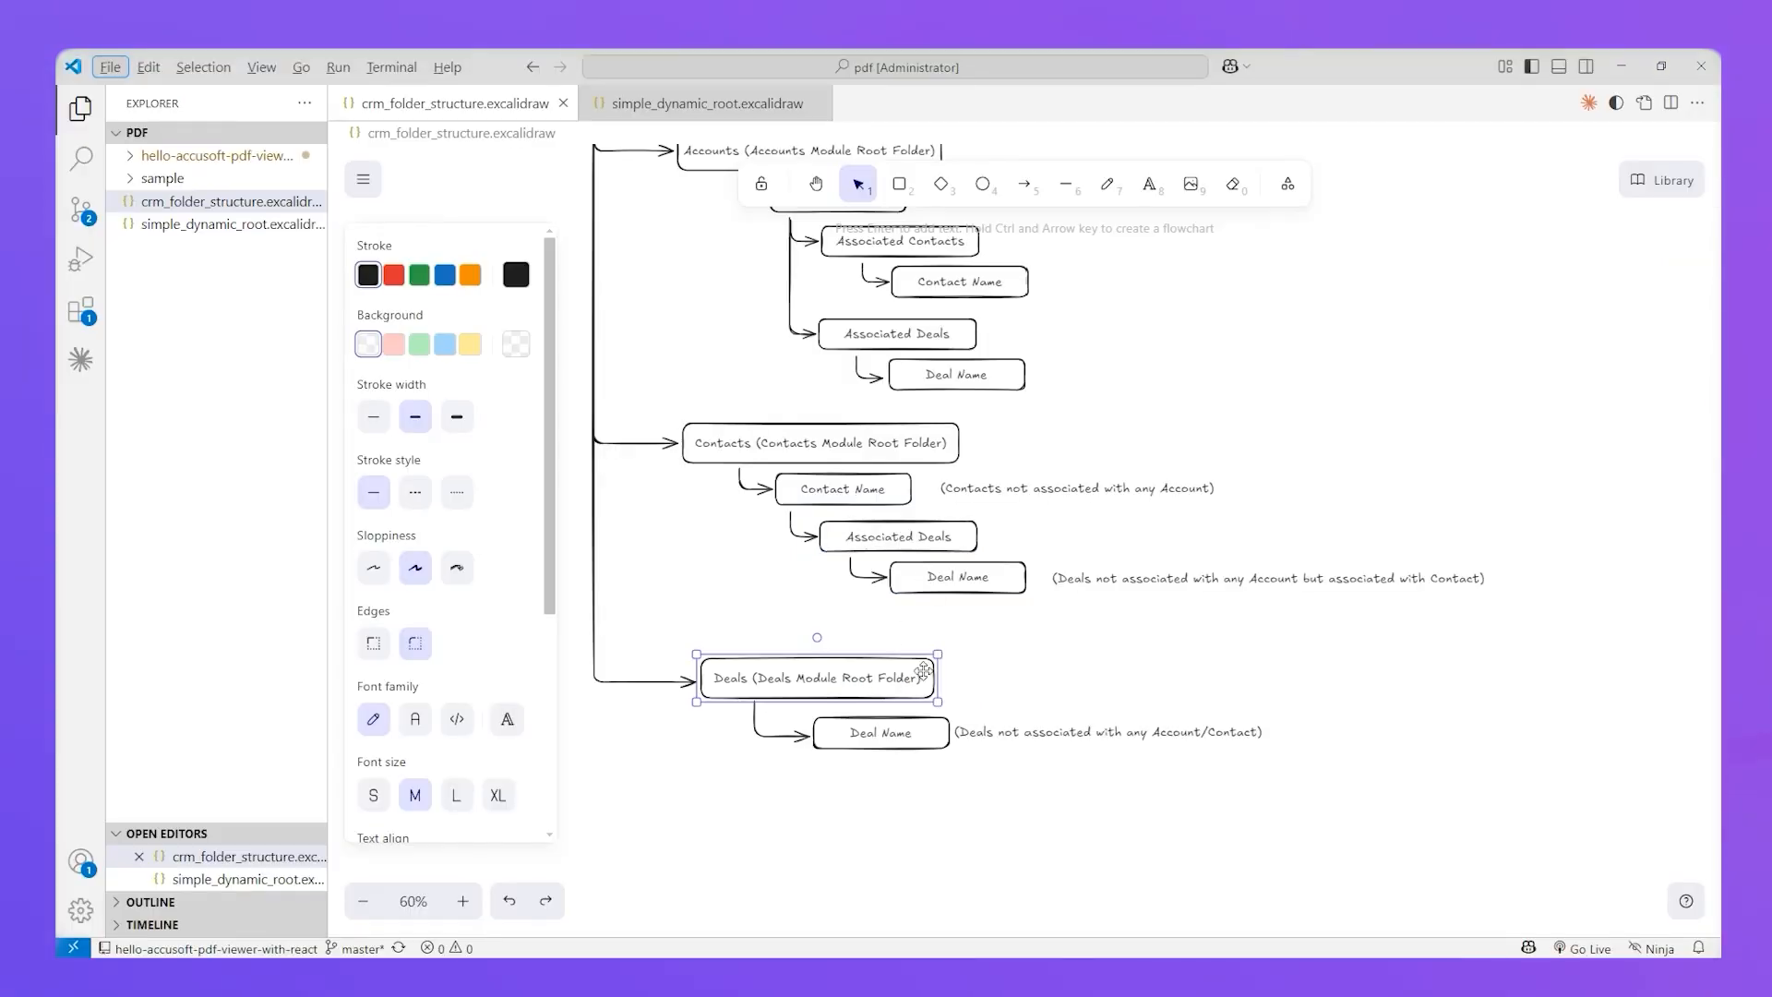
pyautogui.click(833, 488)
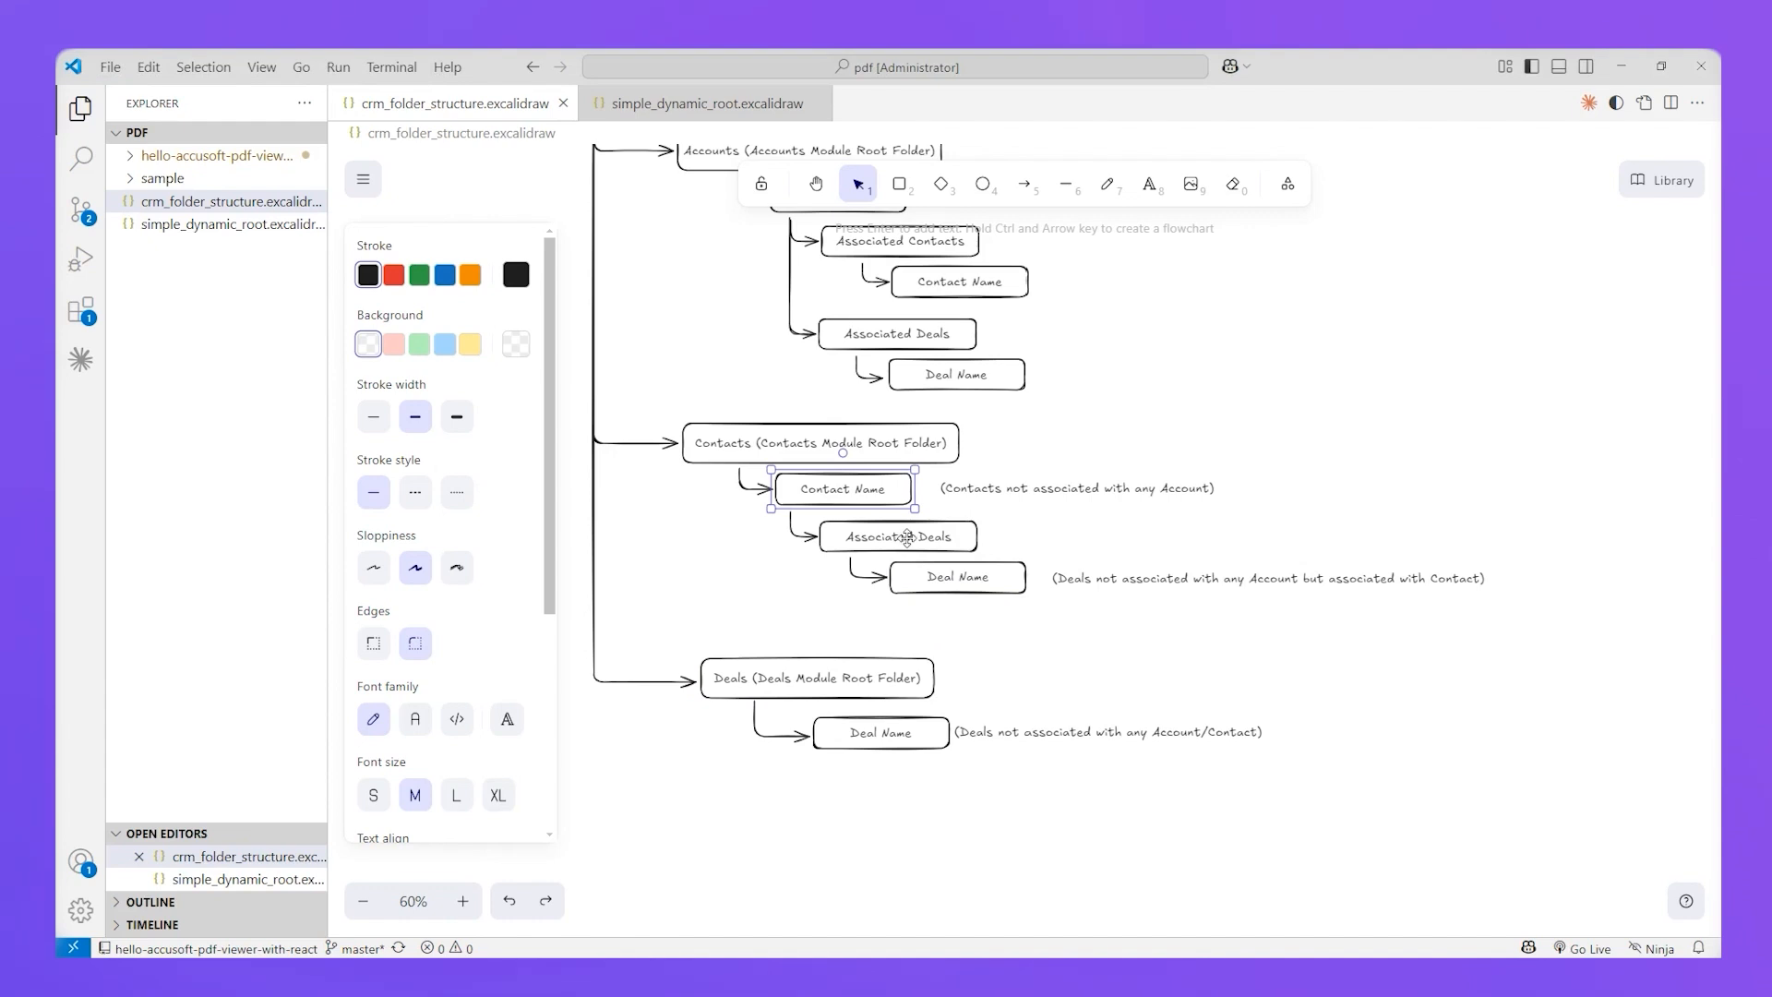
pyautogui.click(956, 578)
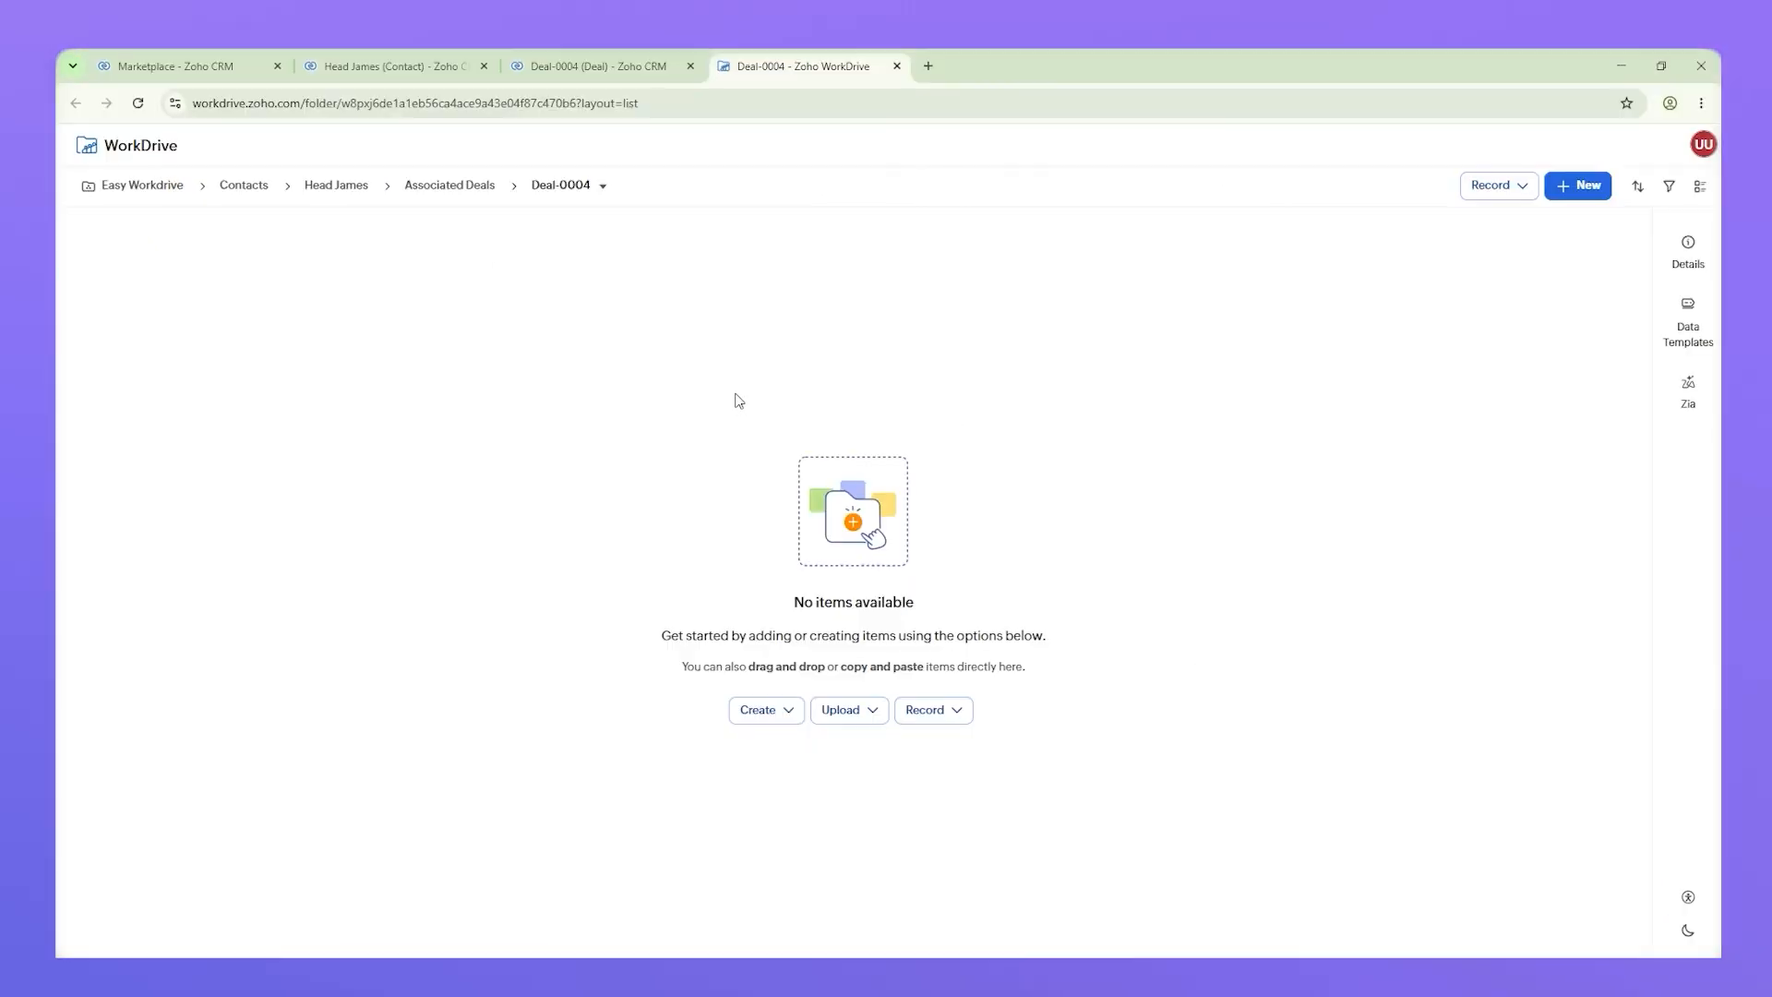
# Step: Refilter the Contacts list to records whose Workdrive Folder ID (EXT) is empty and open the contact in the fourth row
pyautogui.click(547, 55)
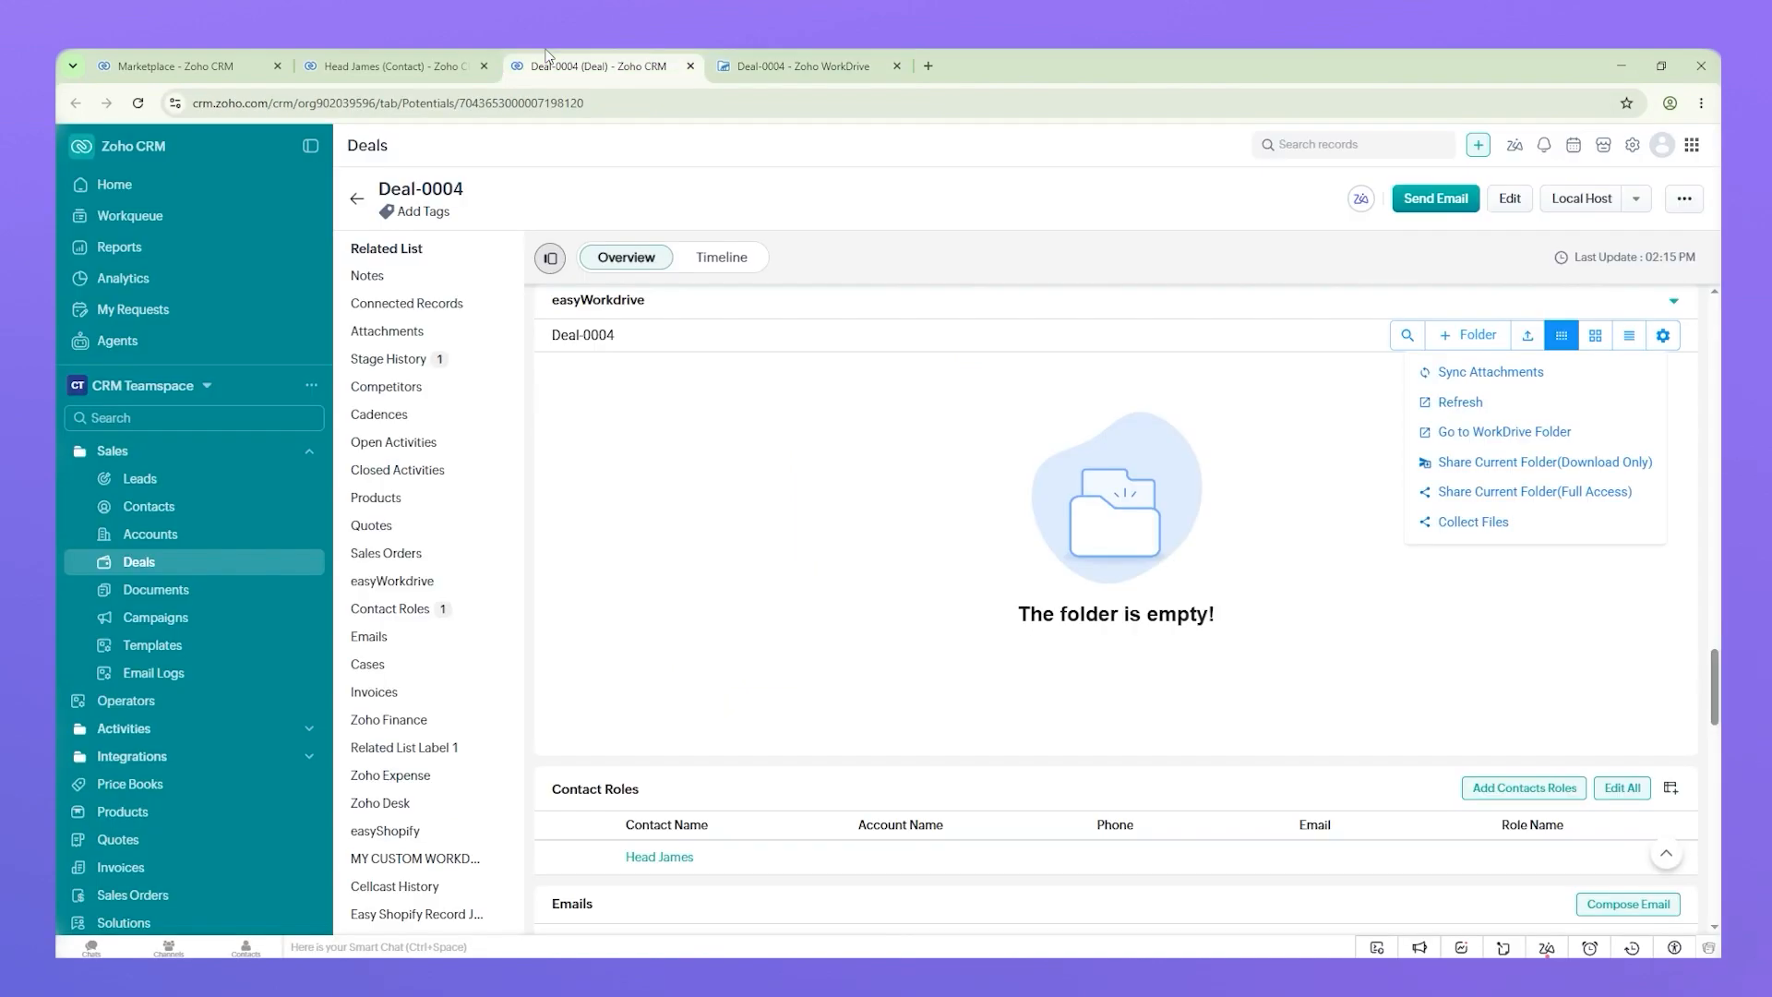
pyautogui.click(397, 66)
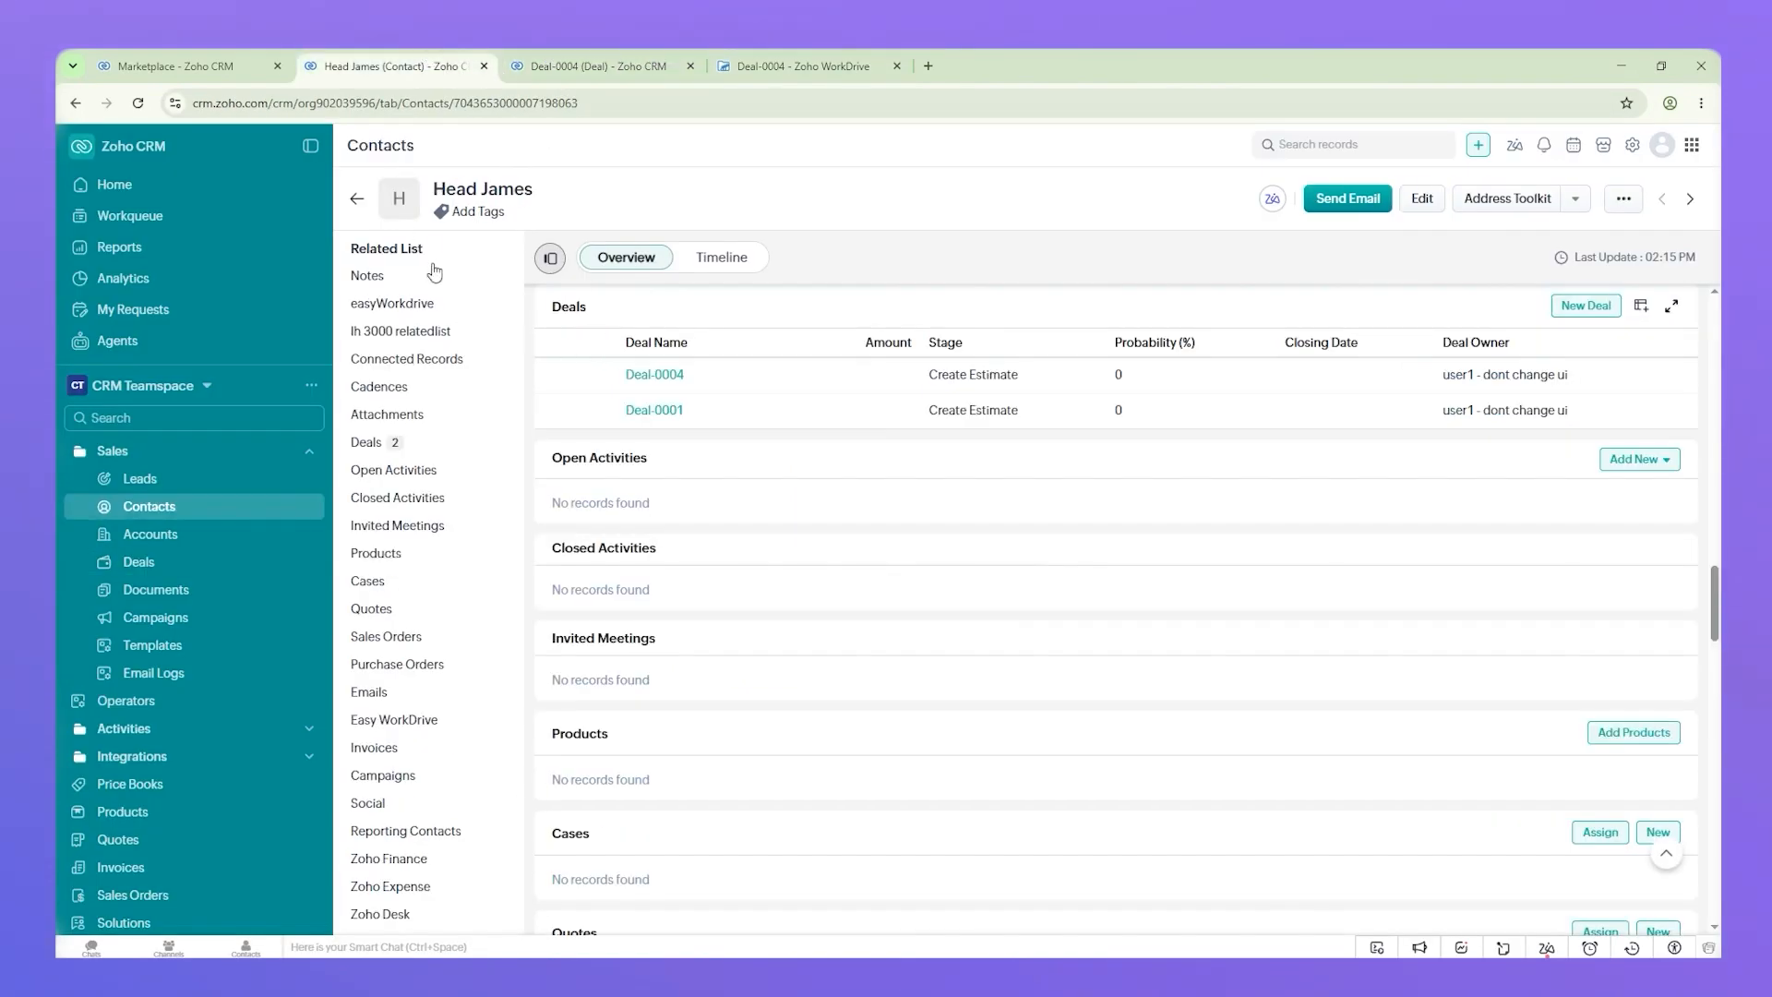
pyautogui.click(358, 200)
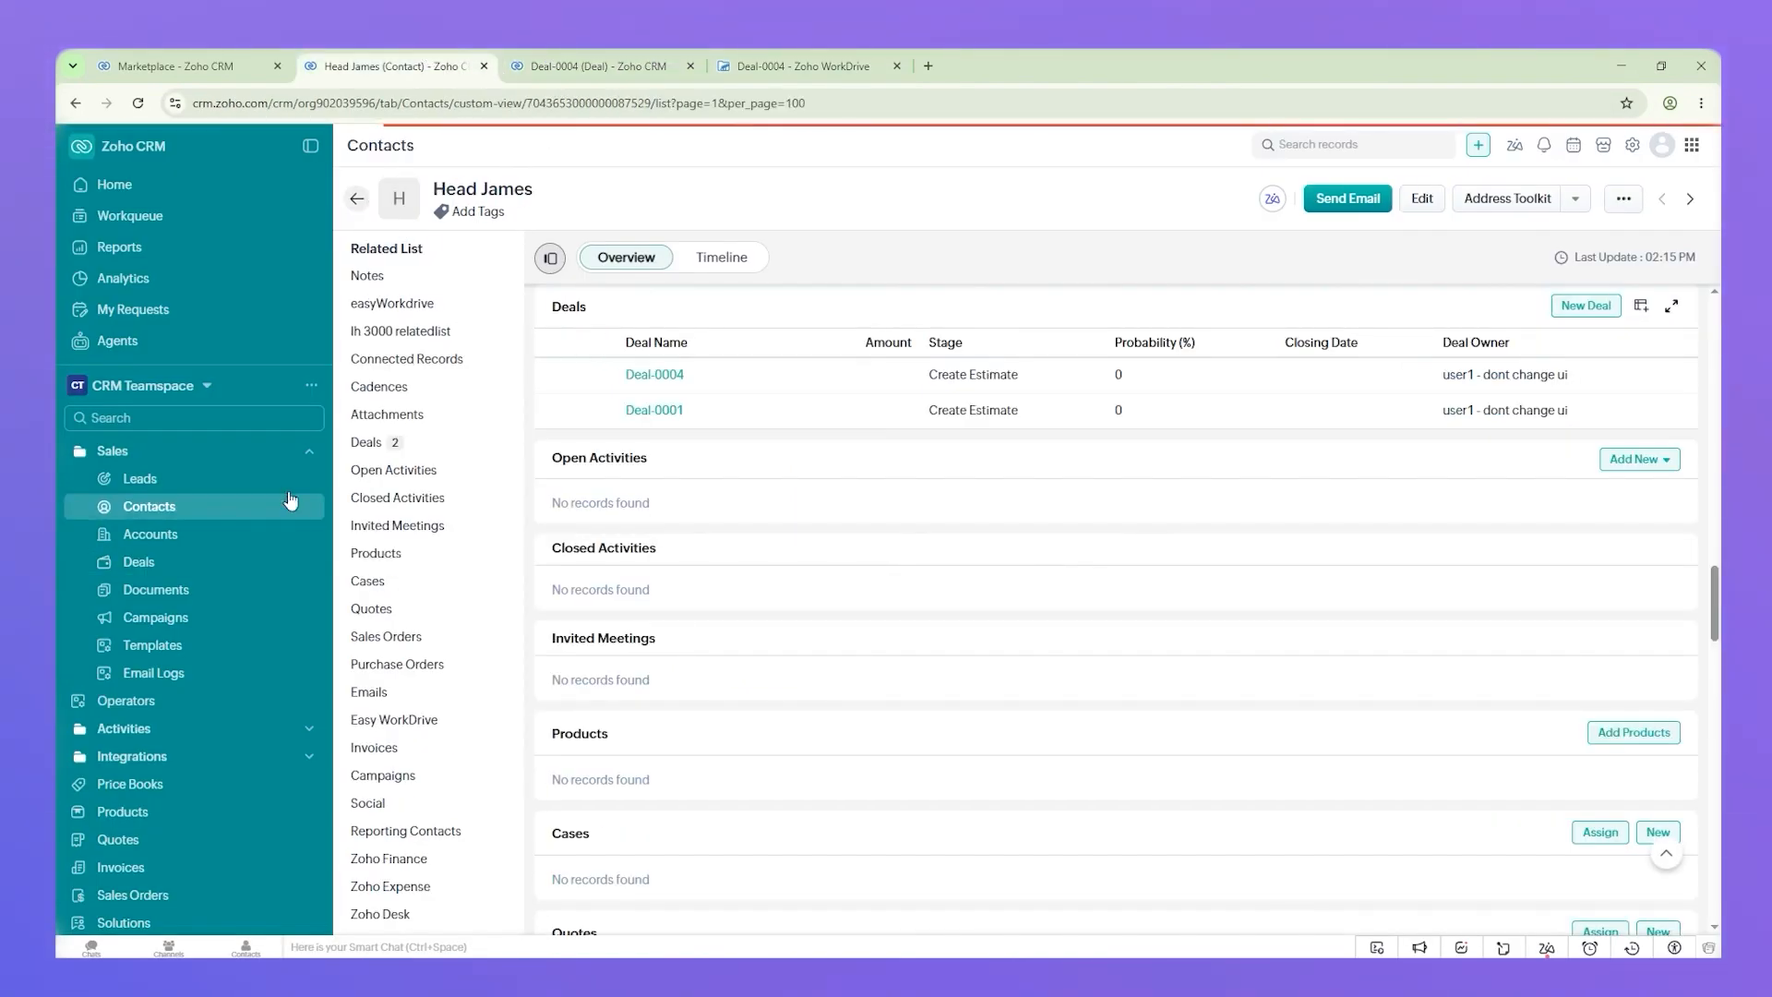
pyautogui.click(457, 387)
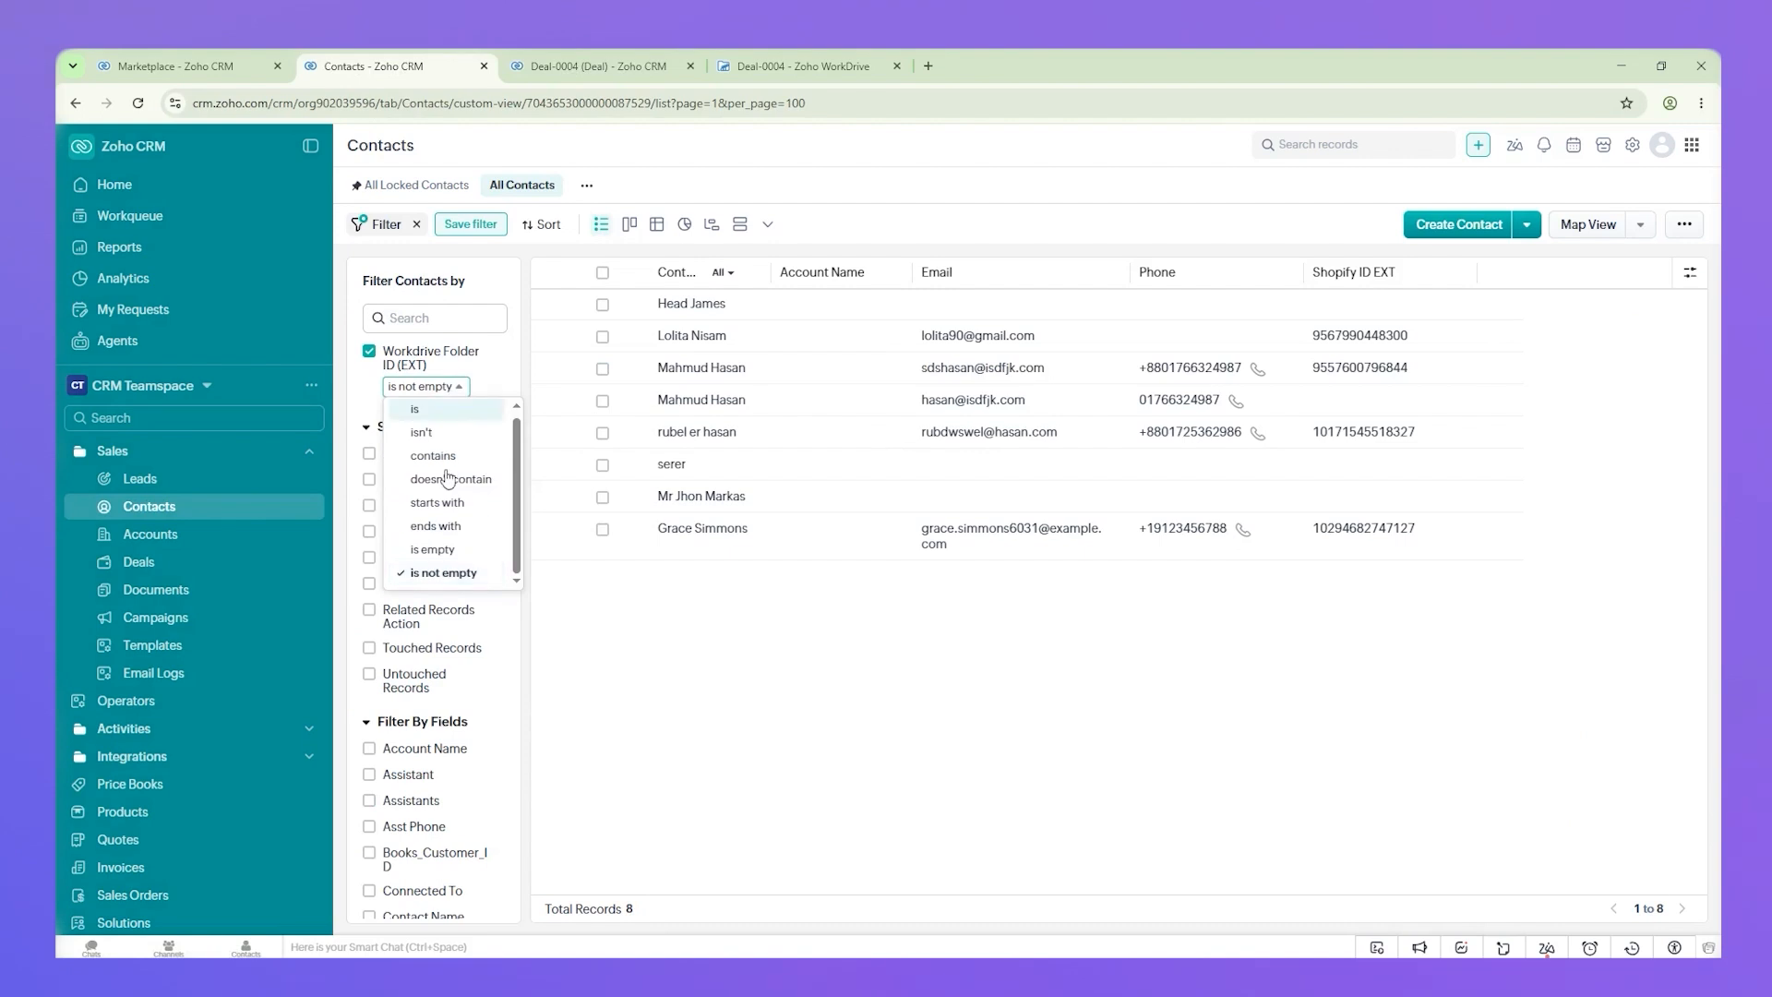
pyautogui.click(453, 551)
pyautogui.click(436, 867)
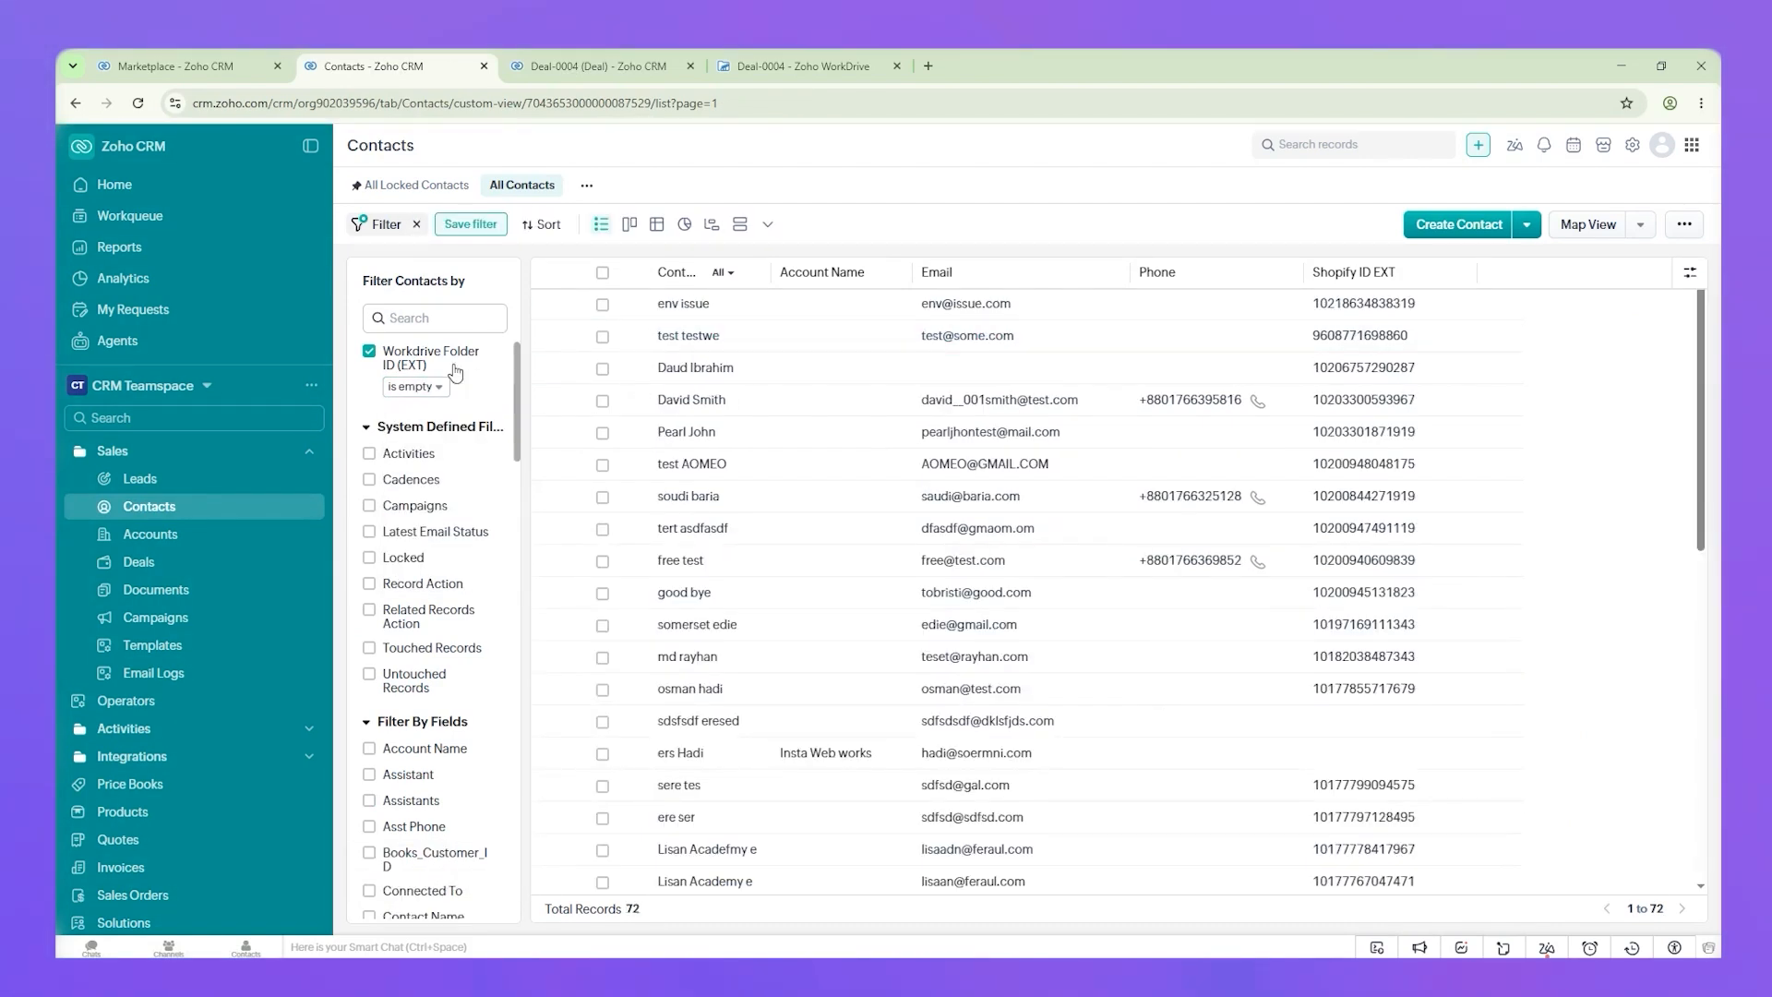
pyautogui.click(711, 402)
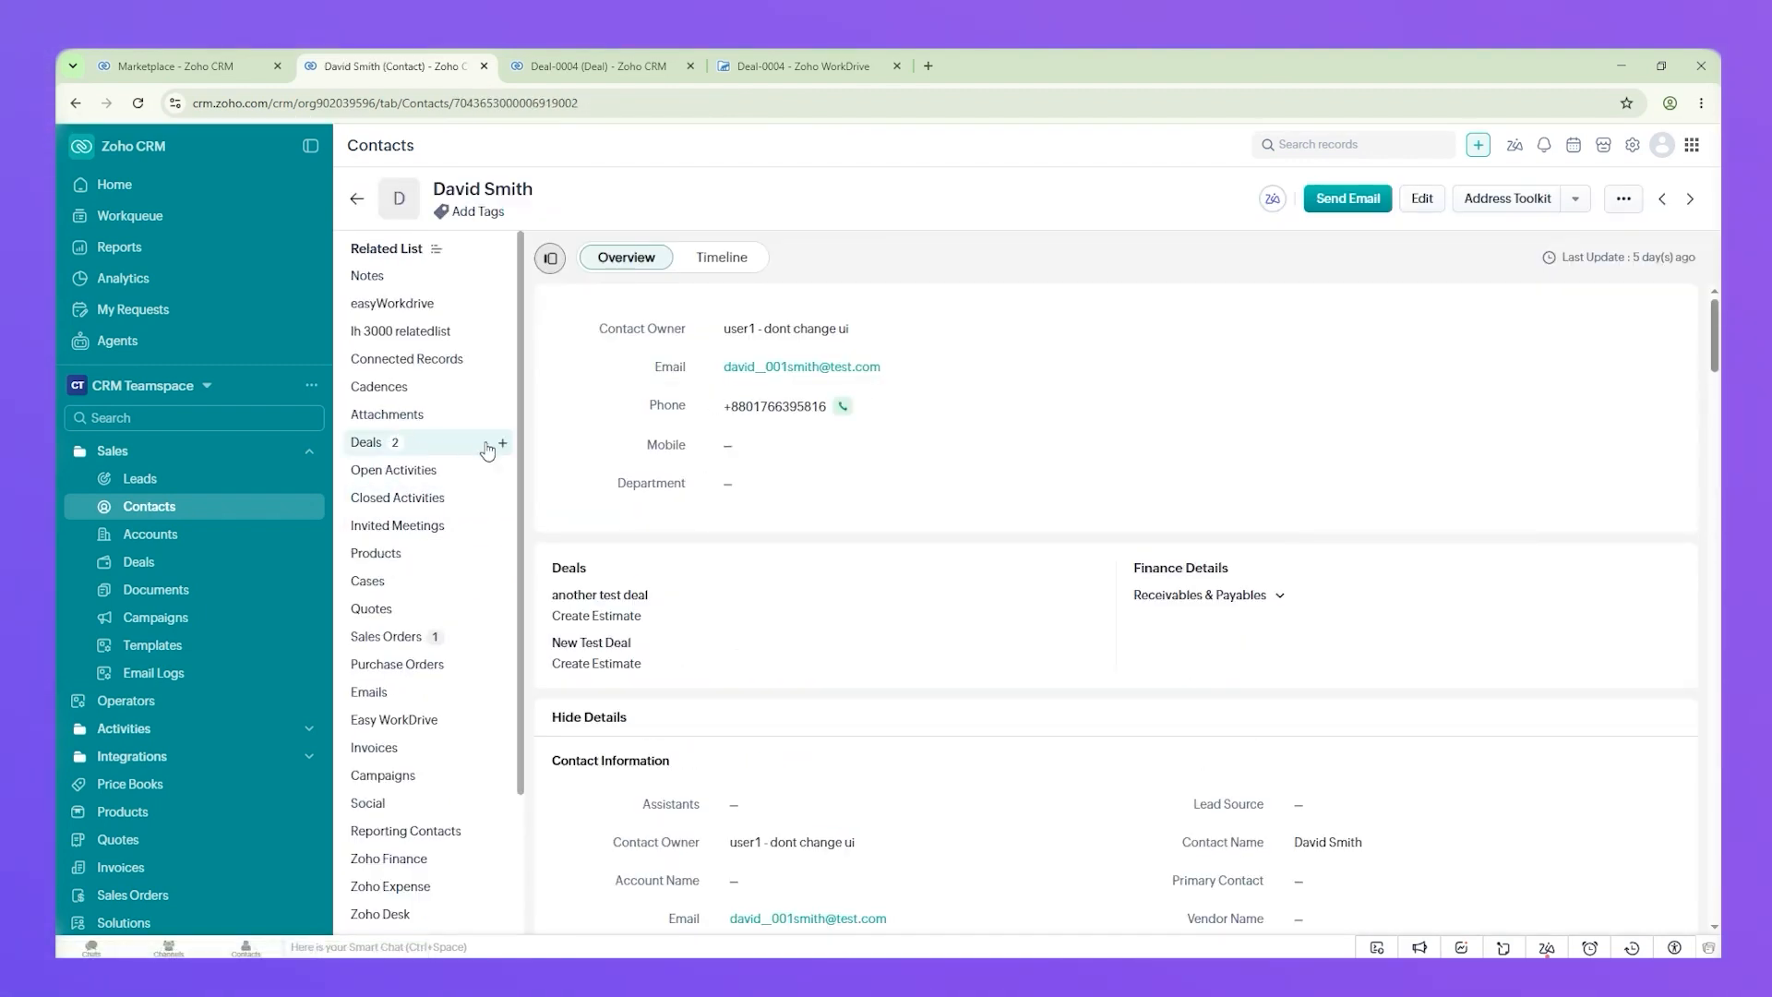
# Step: Create a deal named Deal-0005 from the contact's Deals related list and save it
pyautogui.click(508, 446)
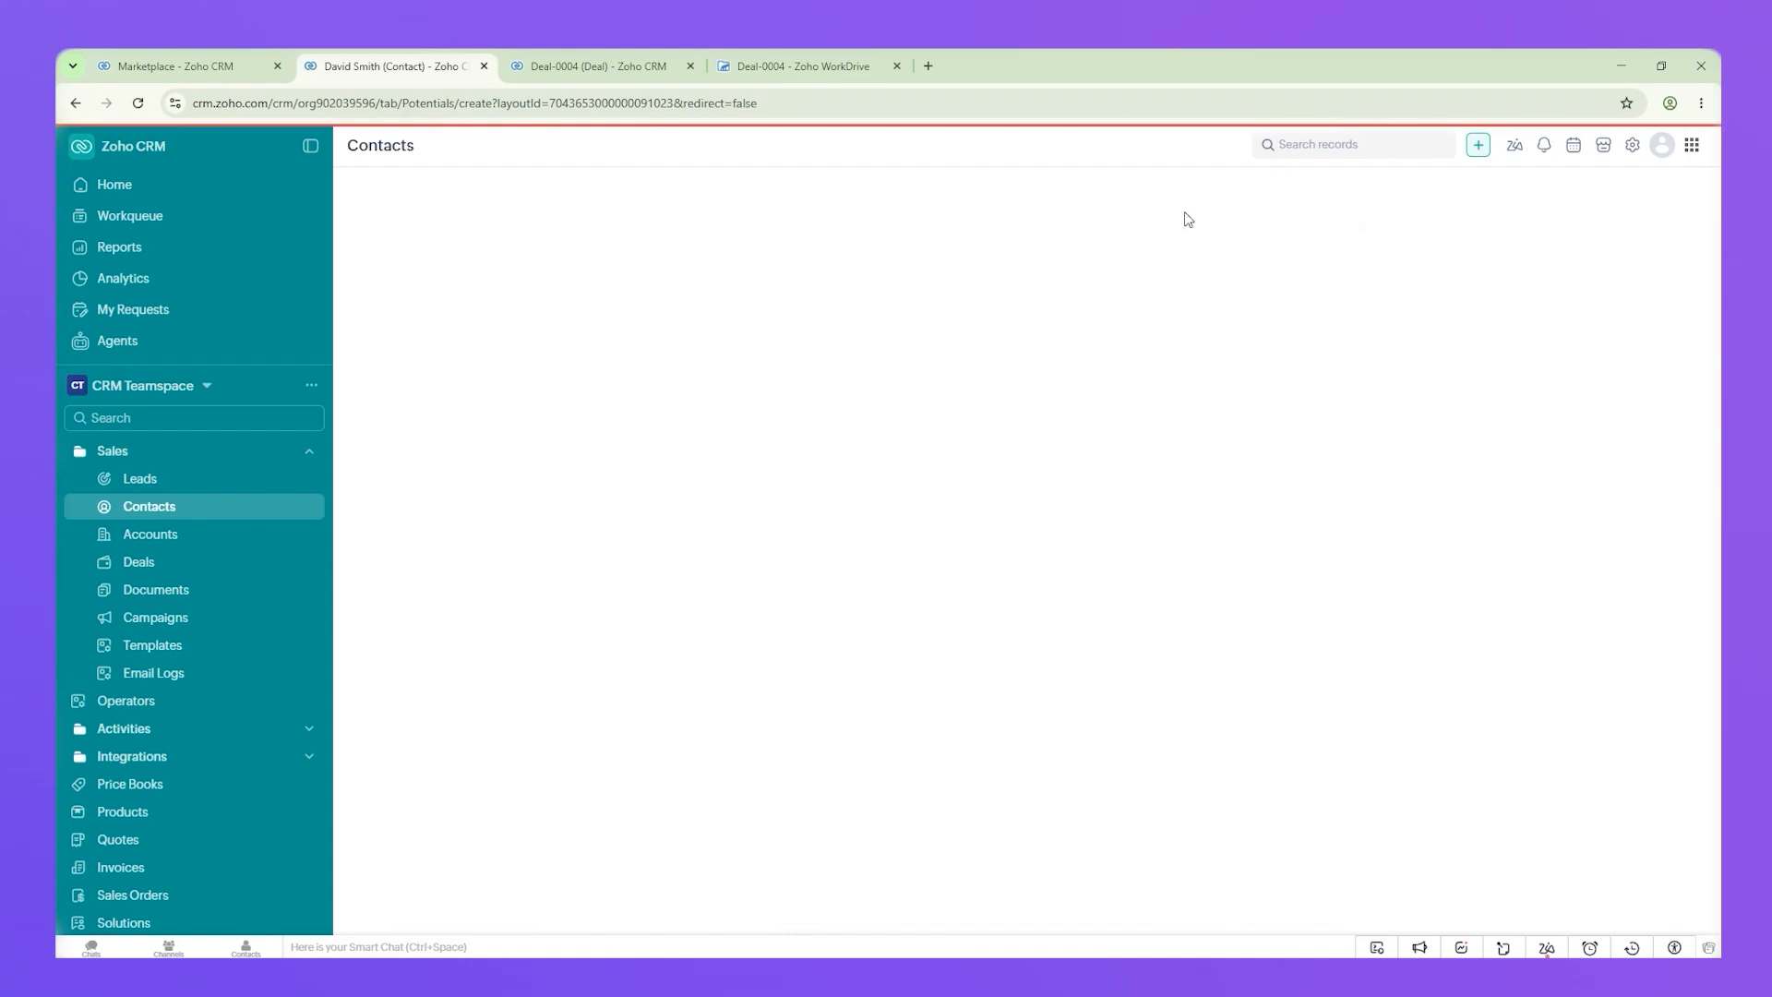
pyautogui.scroll(-7, 859, 554)
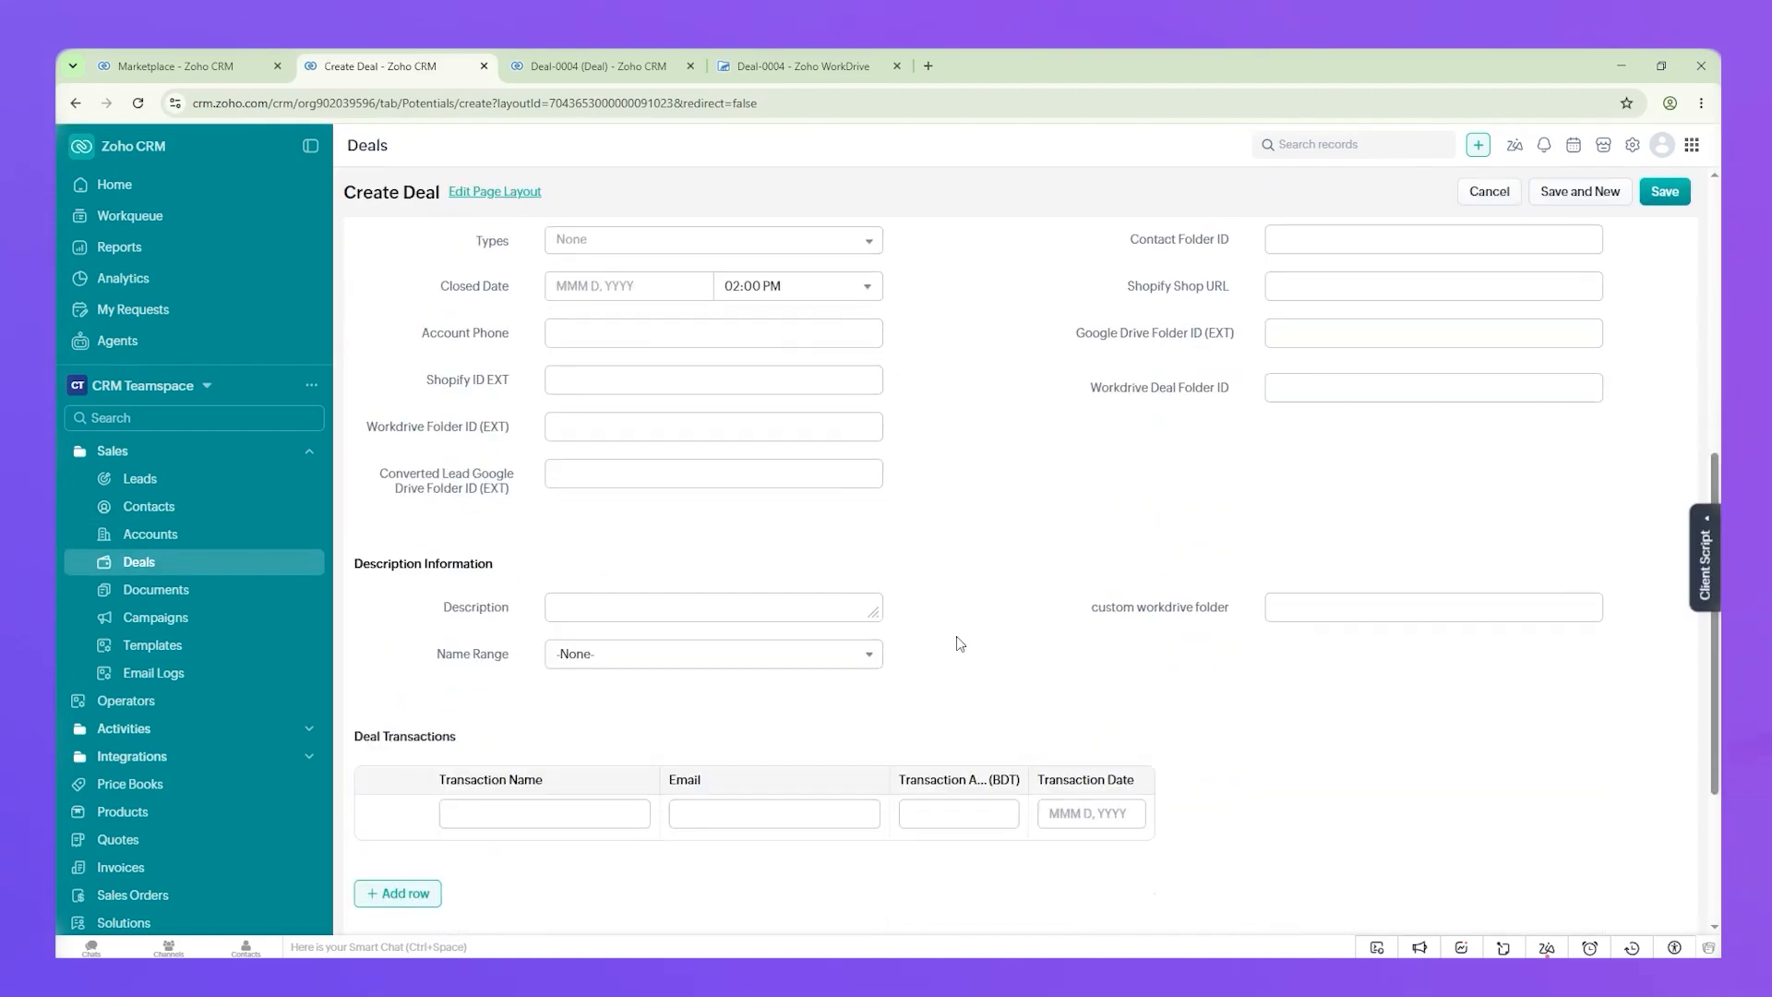
pyautogui.scroll(6, 831, 462)
pyautogui.click(618, 246)
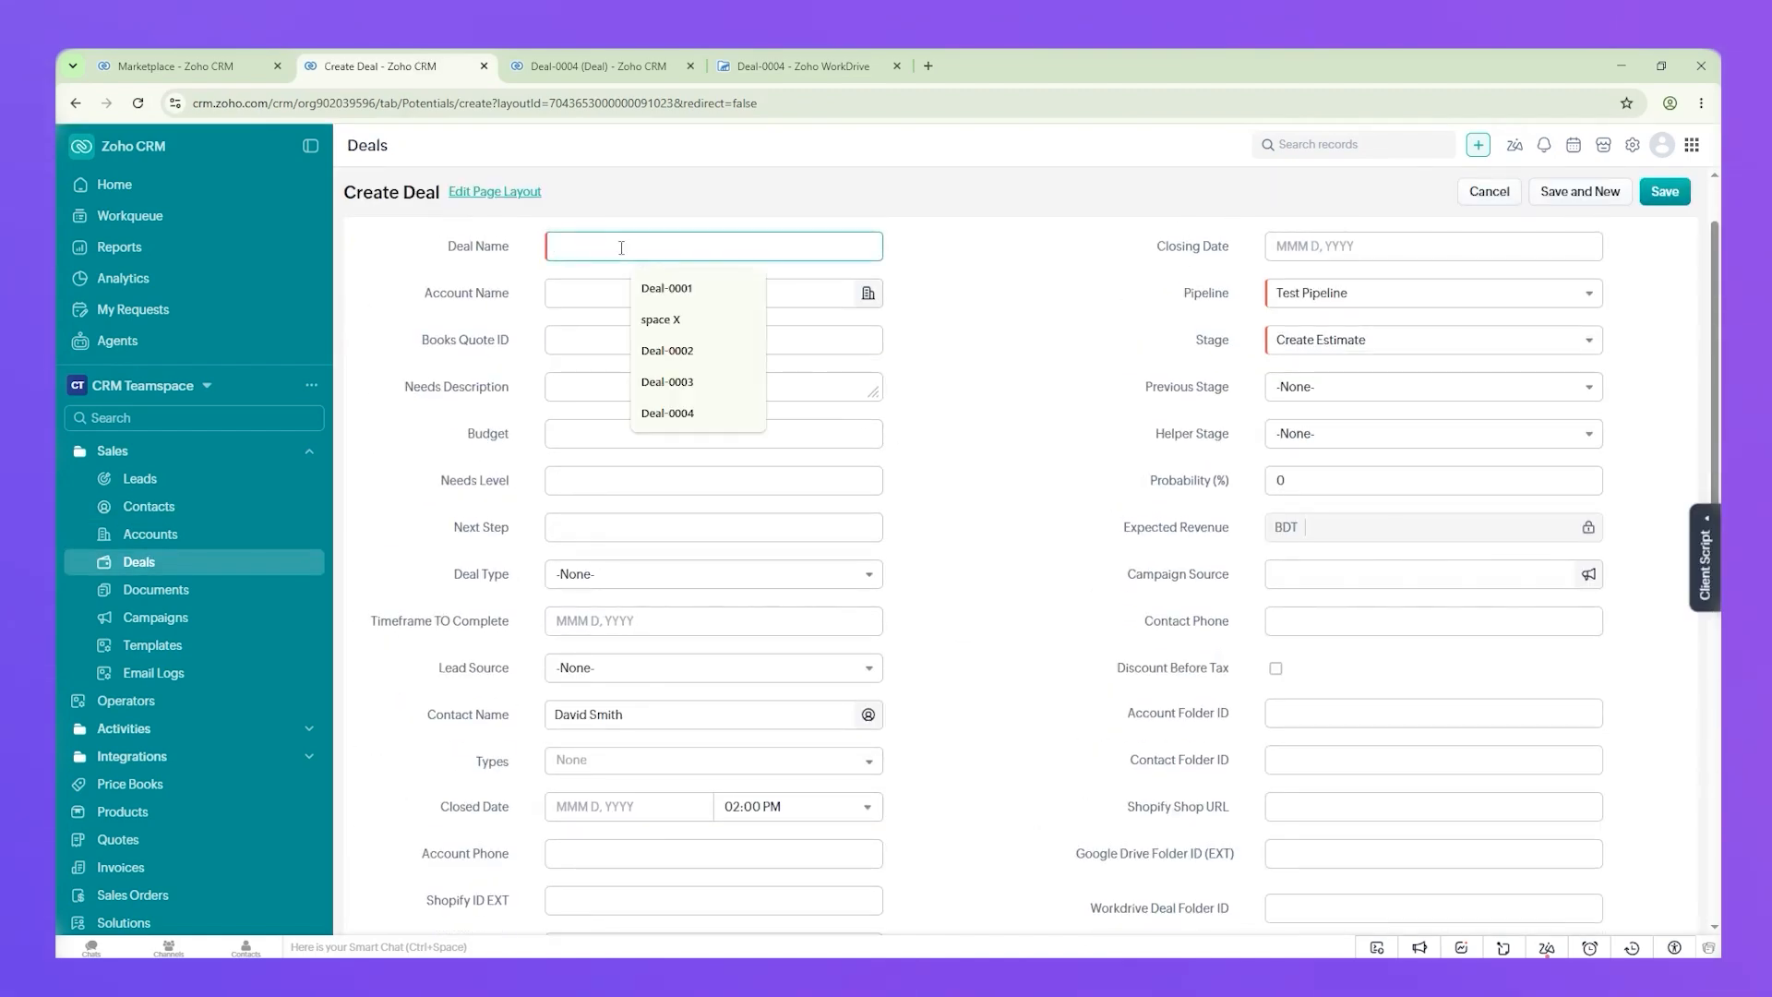
pyautogui.click(729, 412)
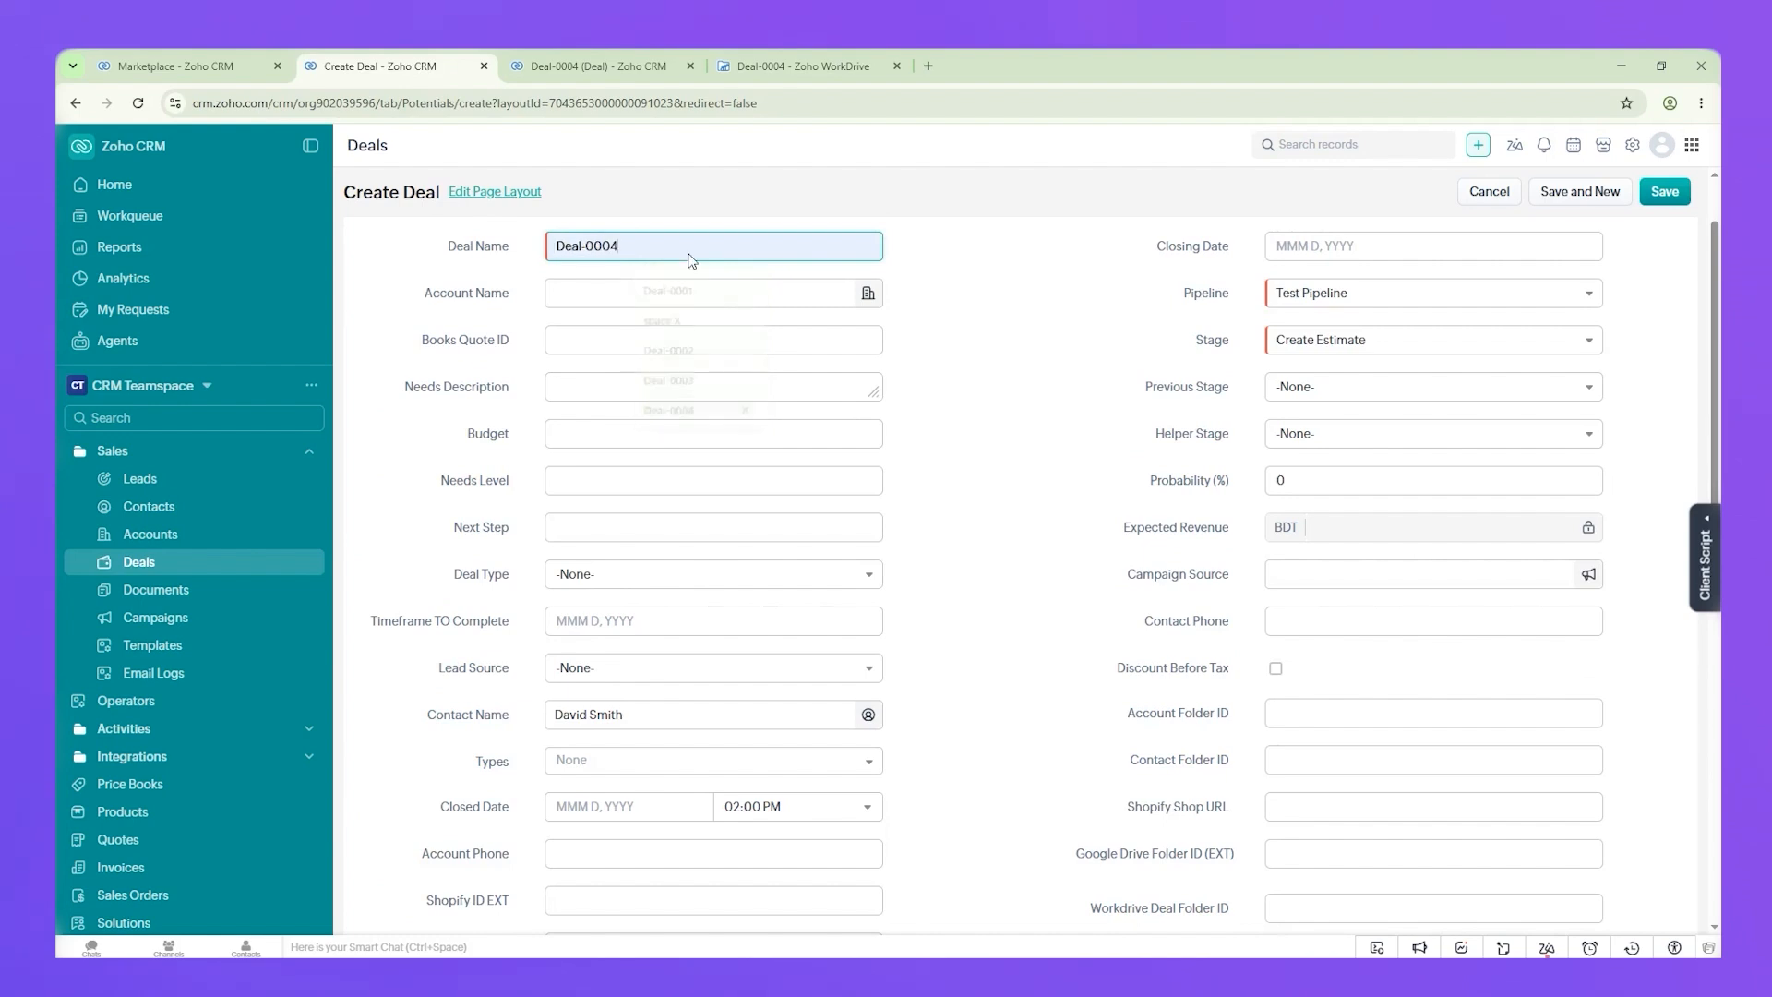
pyautogui.press('BackSpace')
pyautogui.write('5')
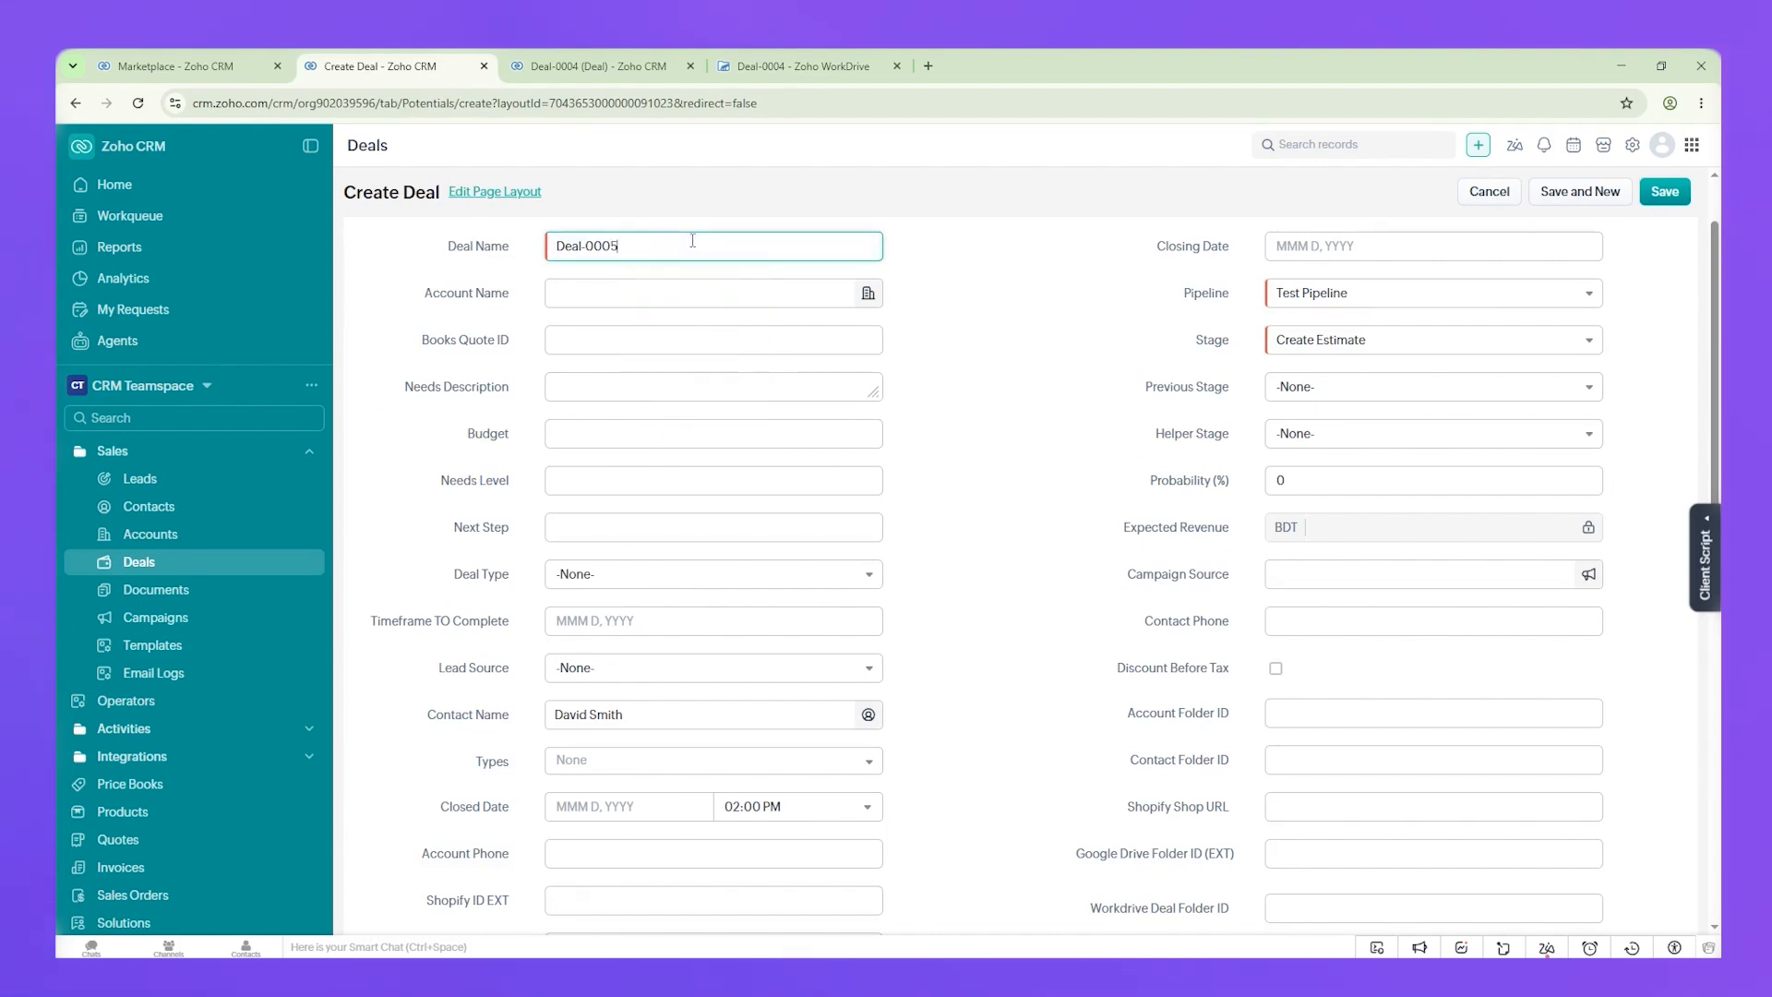
pyautogui.click(1661, 192)
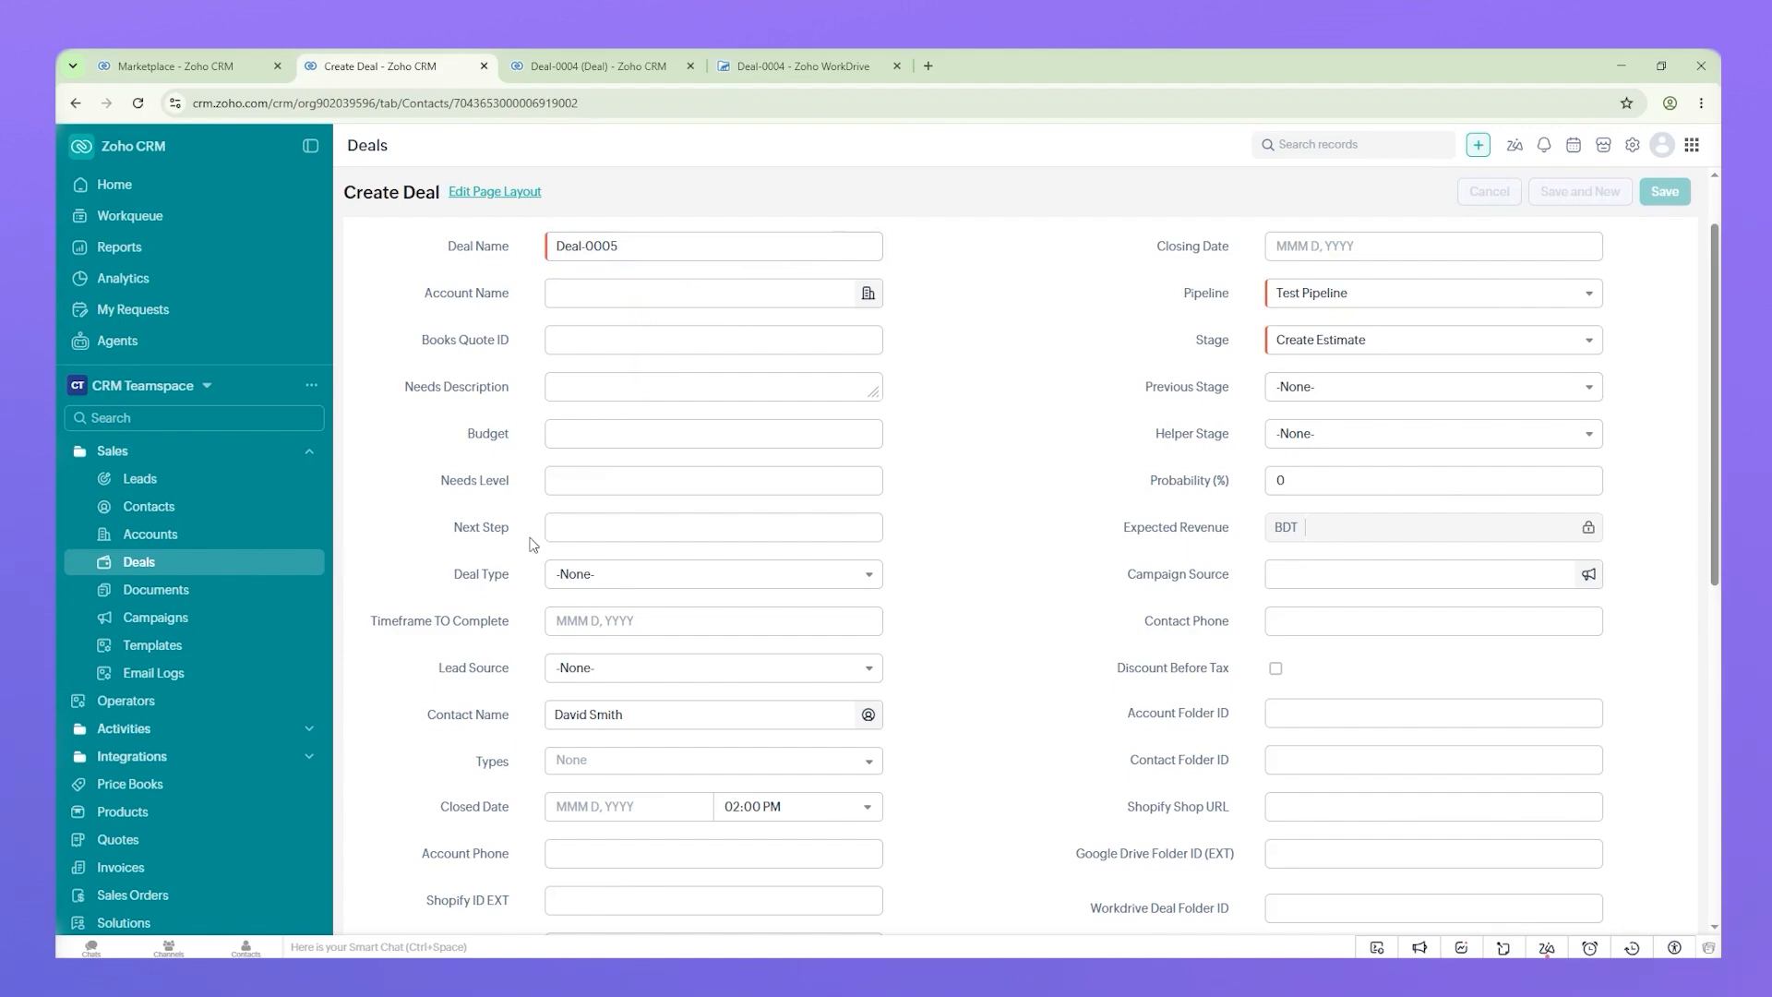
# Step: Open Deal-0005 in a new tab from the contact's Deals related list and check its timeline for the Workdrive Folder ID (EXT) update
pyautogui.scroll(-10, 791, 566)
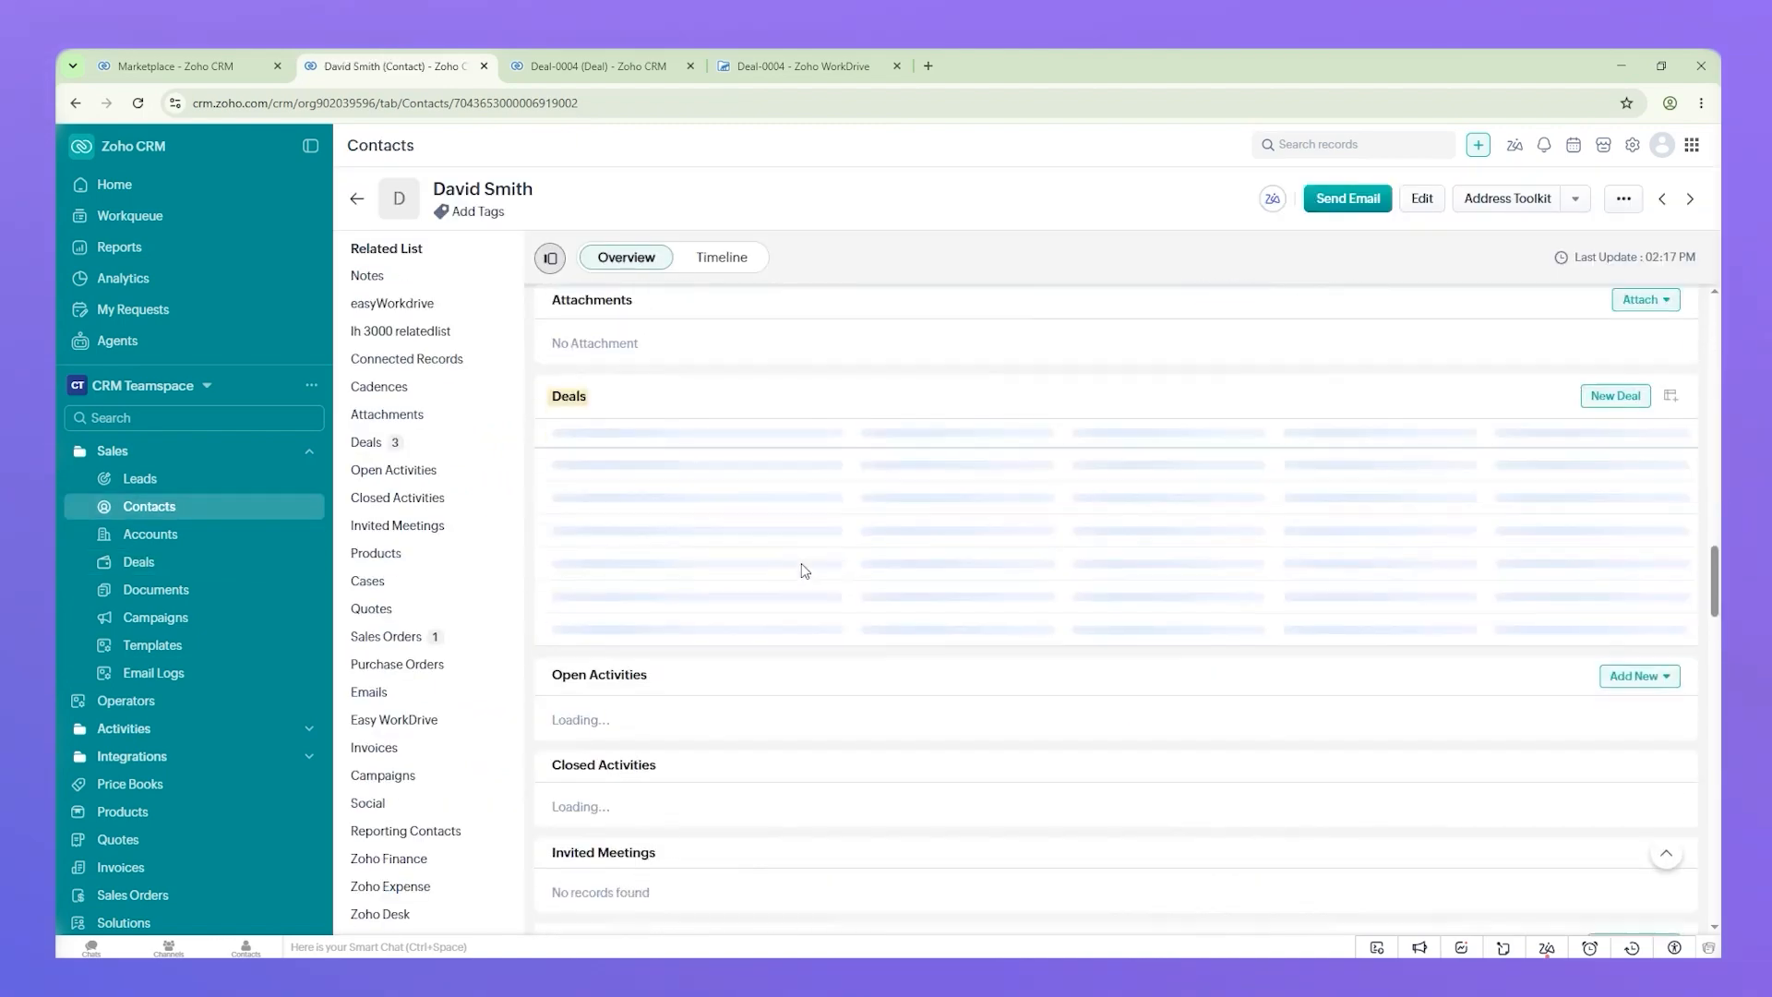
pyautogui.hotkey('ctrl', 'f')
pyautogui.rightClick(664, 375)
pyautogui.click(738, 396)
pyautogui.click(646, 66)
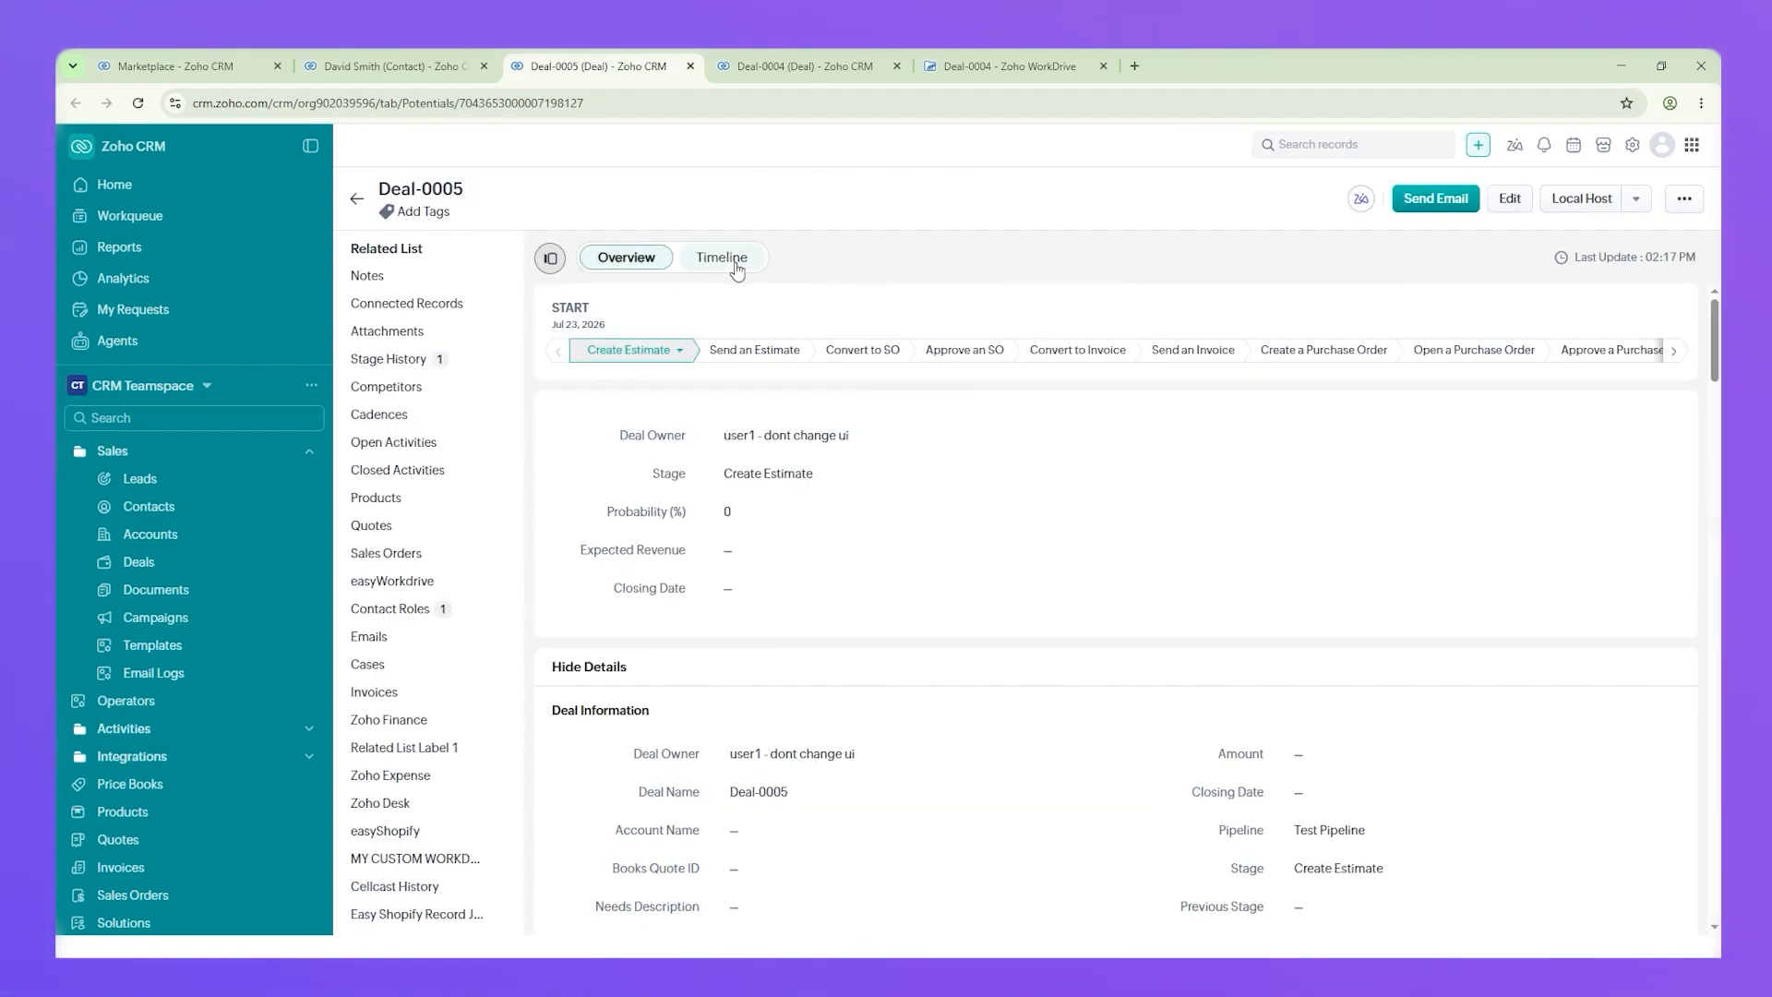
pyautogui.click(737, 265)
pyautogui.moveTo(802, 522); pyautogui.dragTo(936, 509)
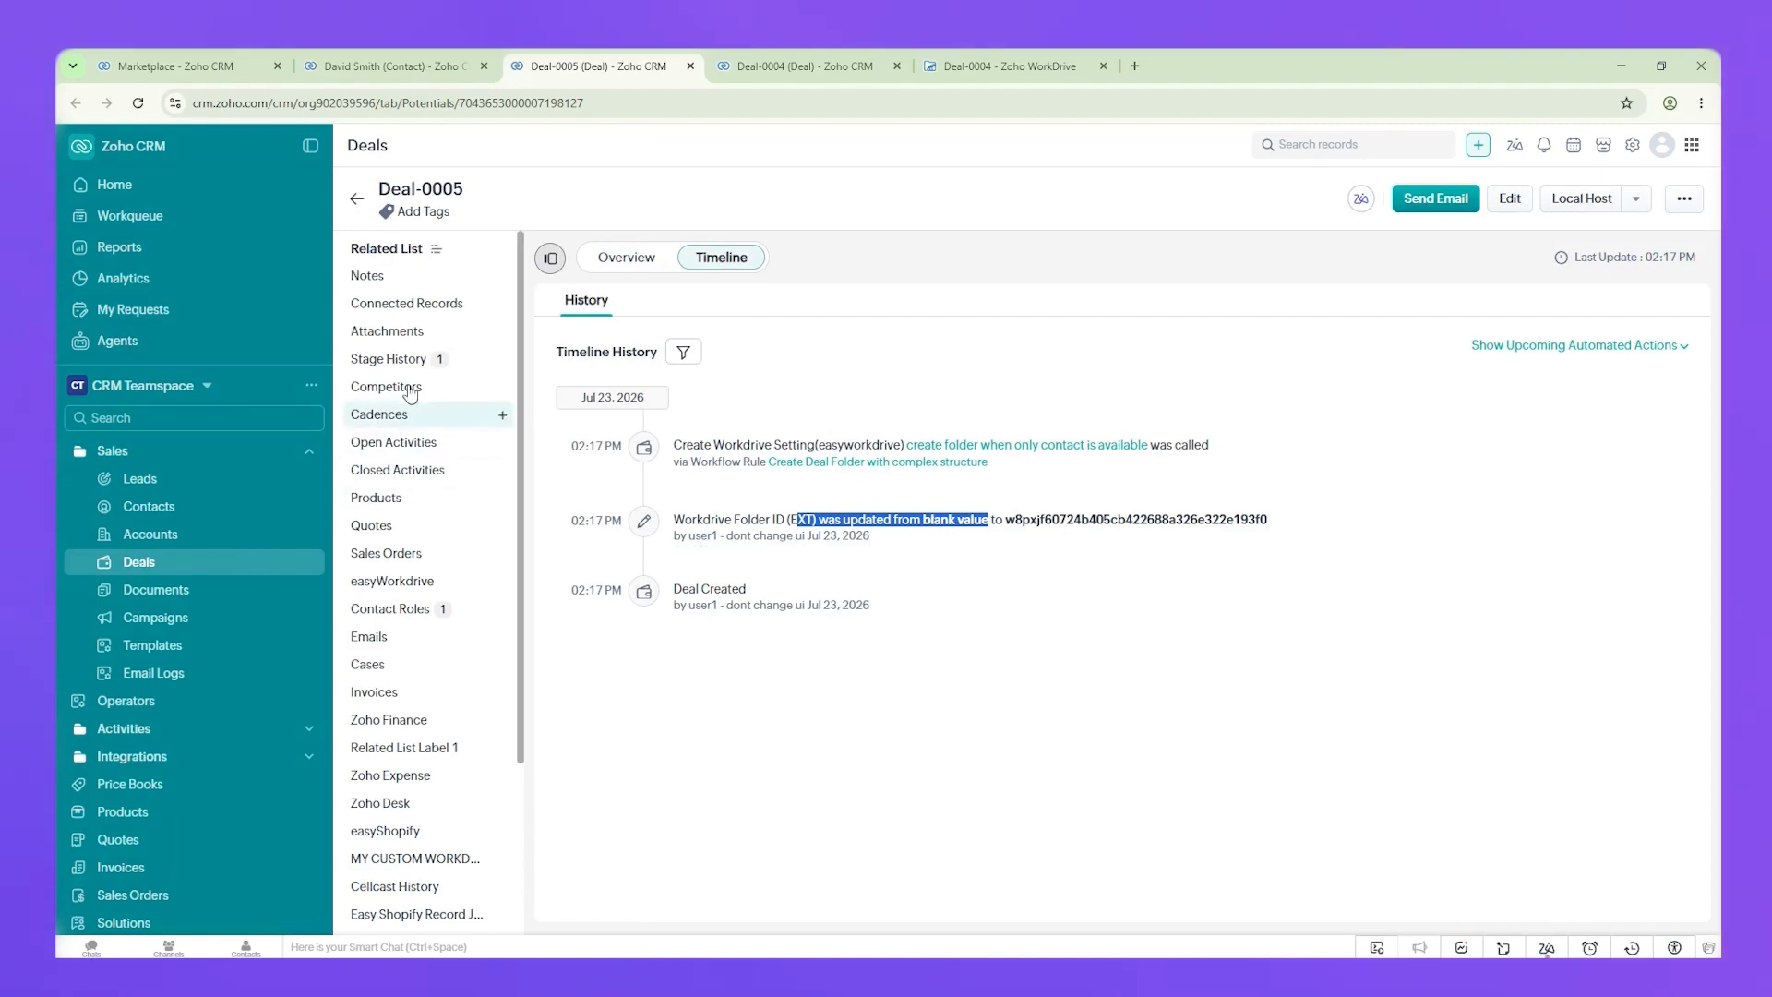
# Step: Open Deal-0005's WorkDrive folder from its easyWorkdrive related list and compare its path with the Contacts branch in the crm_folder_structure diagram
pyautogui.click(423, 583)
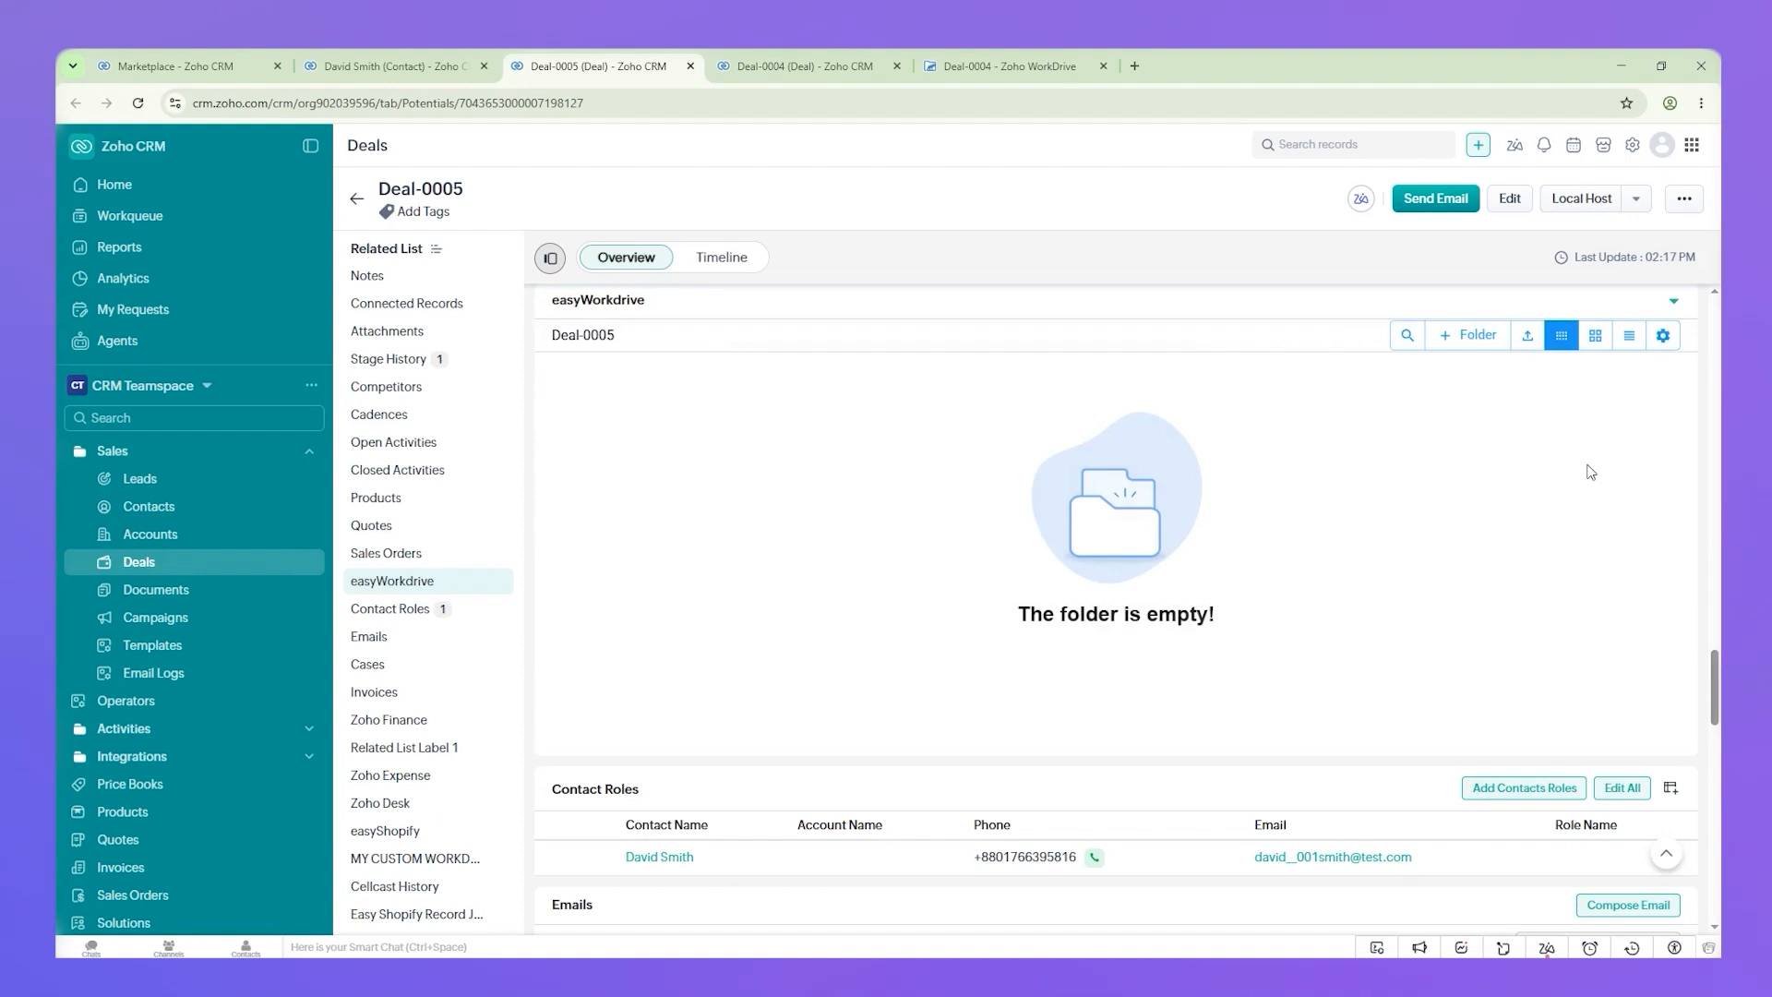
pyautogui.click(1664, 335)
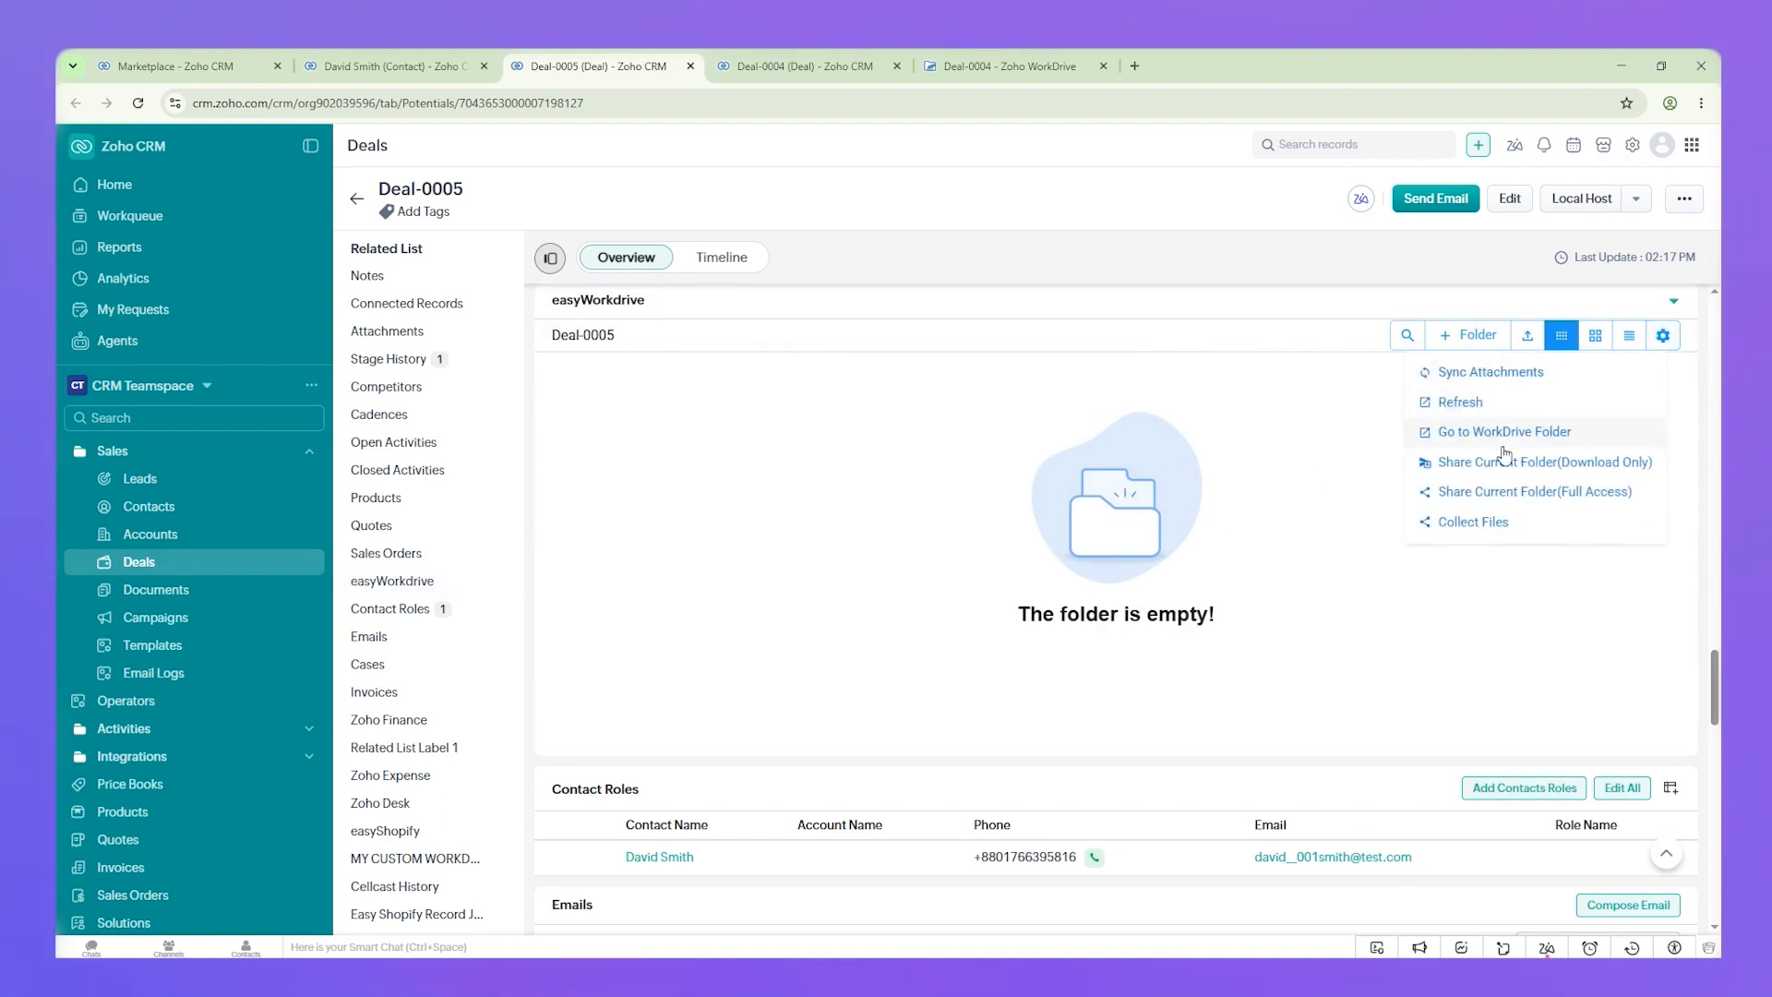
pyautogui.click(1507, 441)
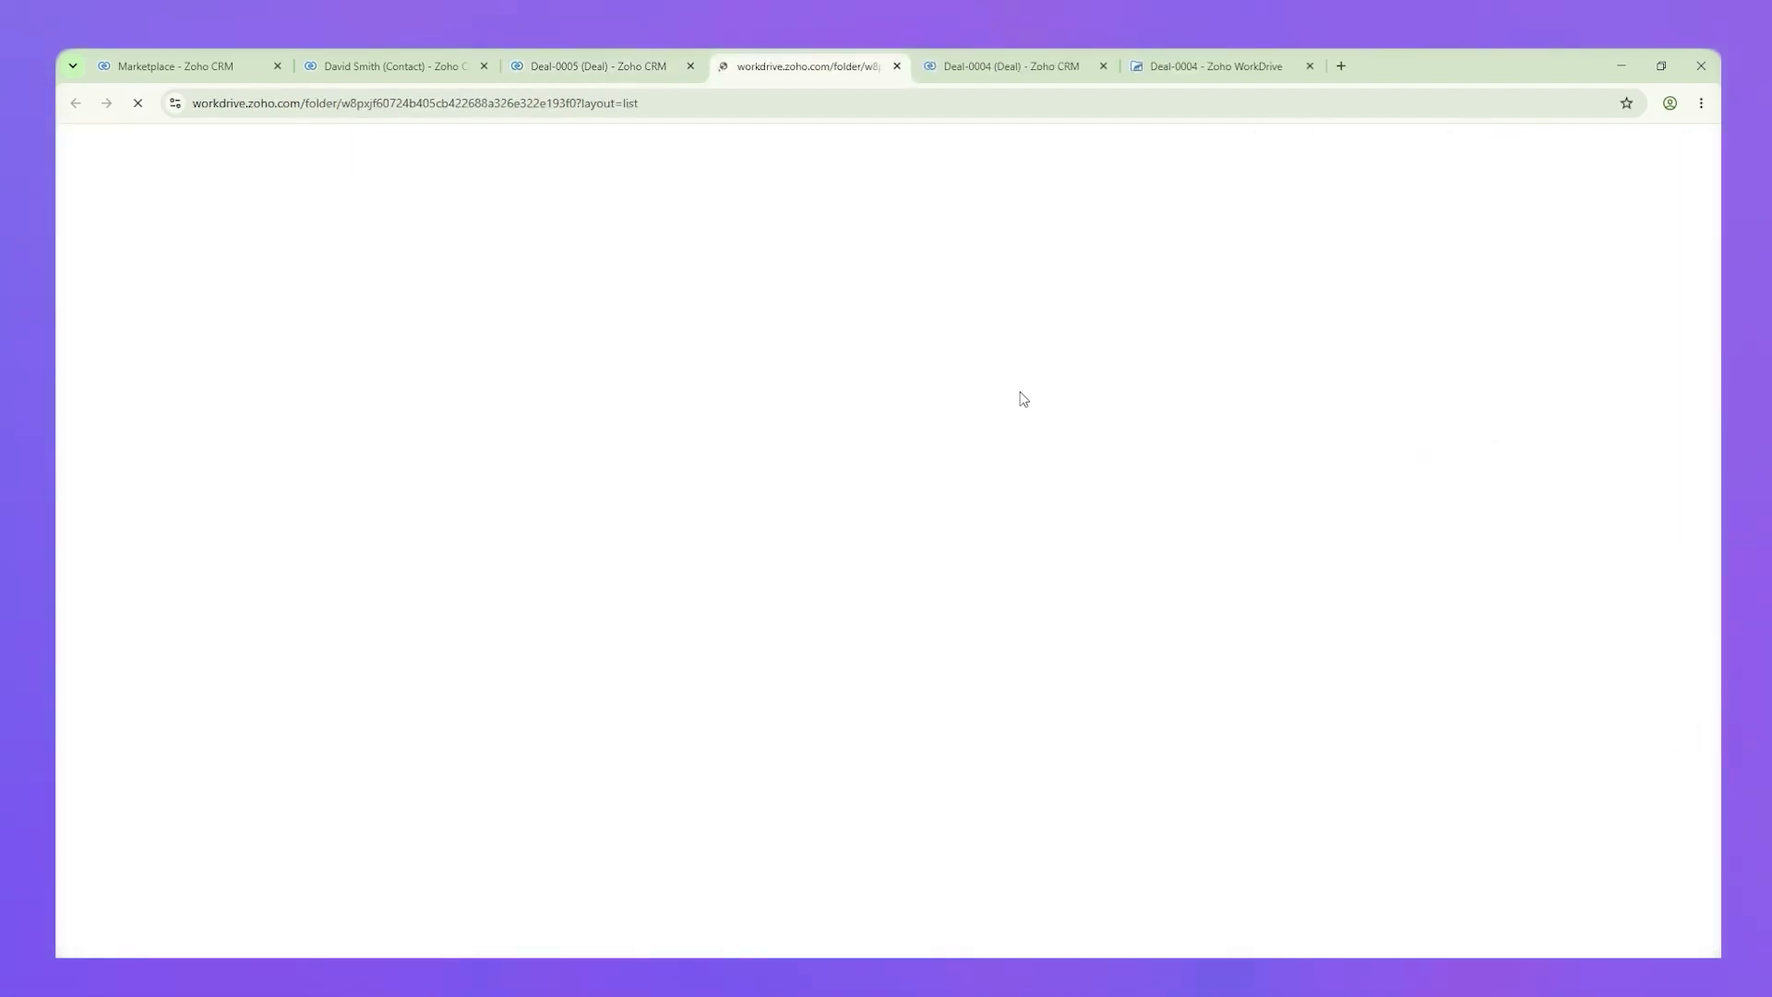
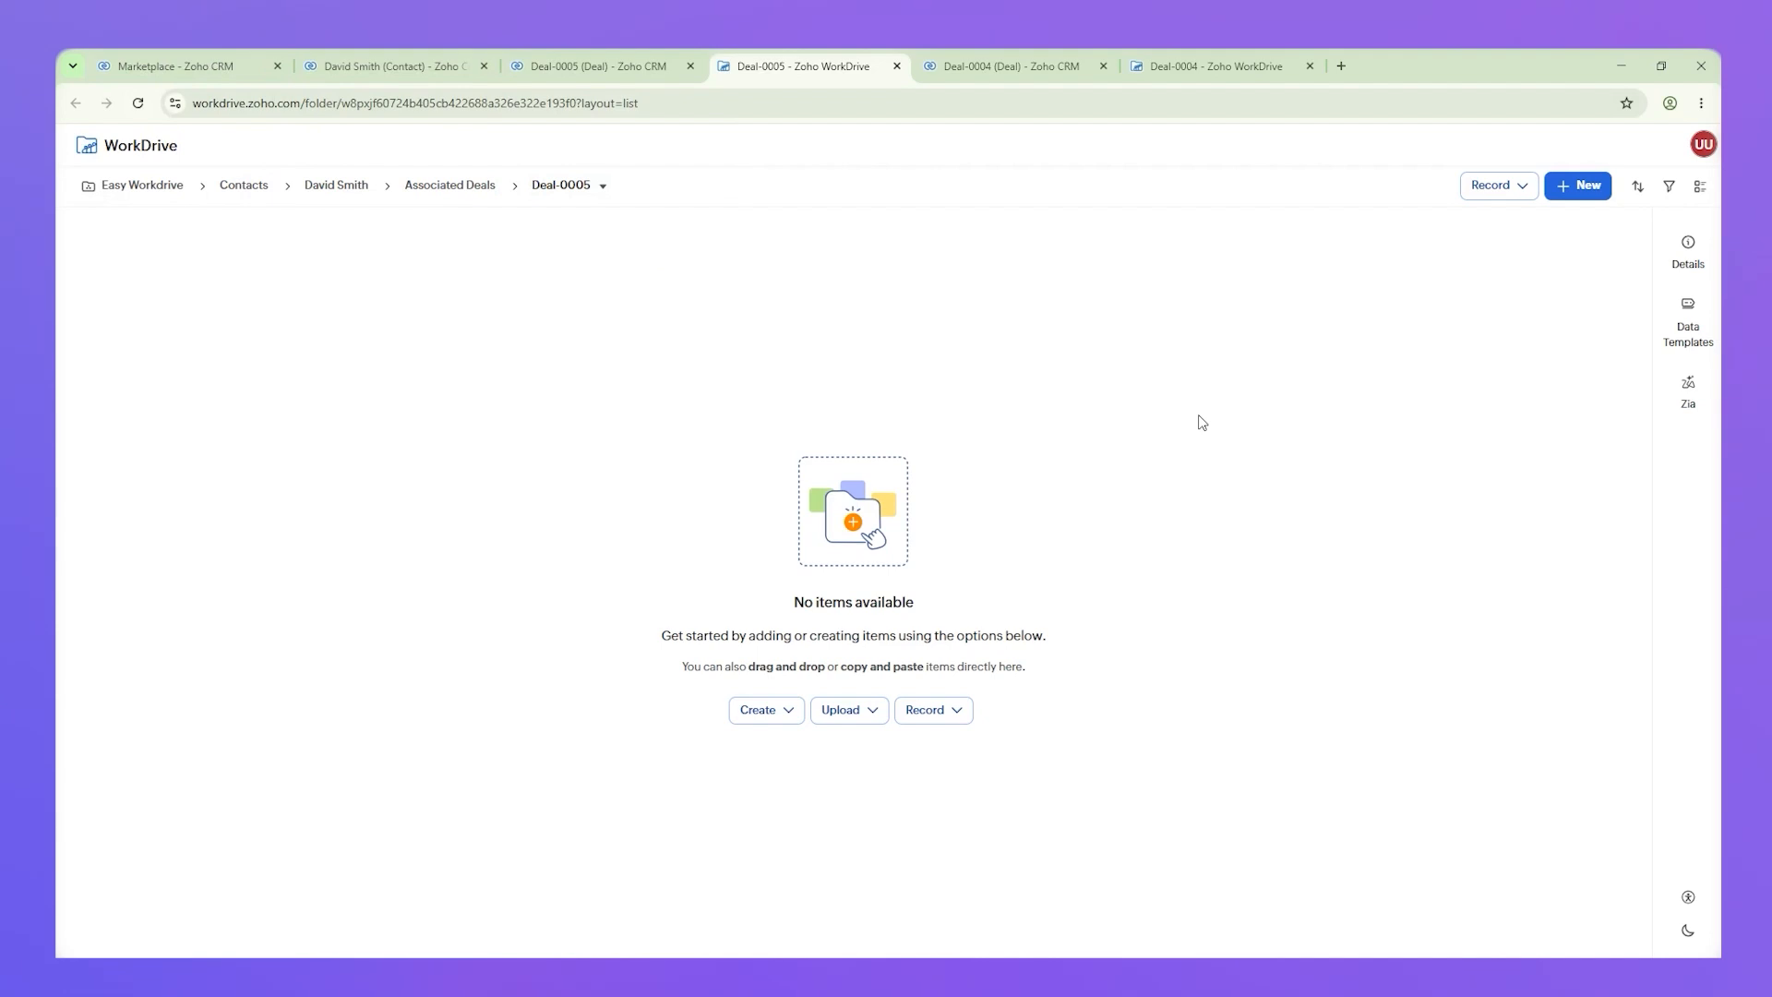
pyautogui.click(559, 975)
pyautogui.click(1302, 420)
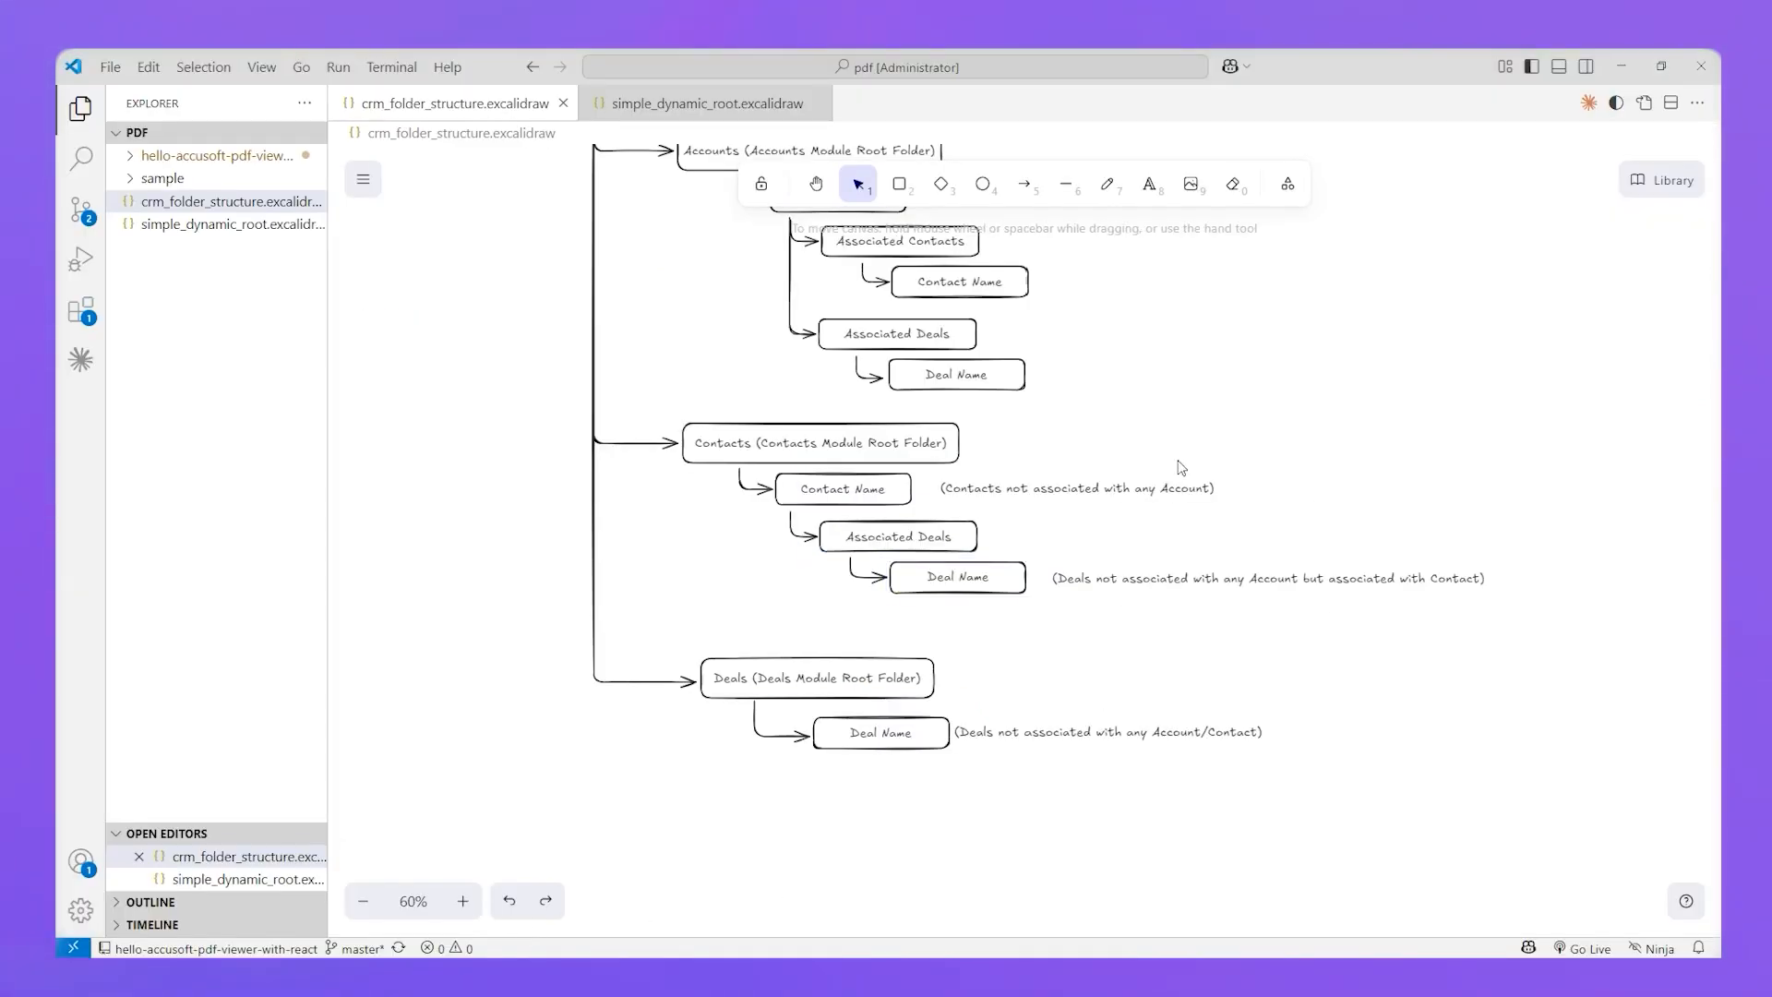
pyautogui.scroll(2, 1061, 503)
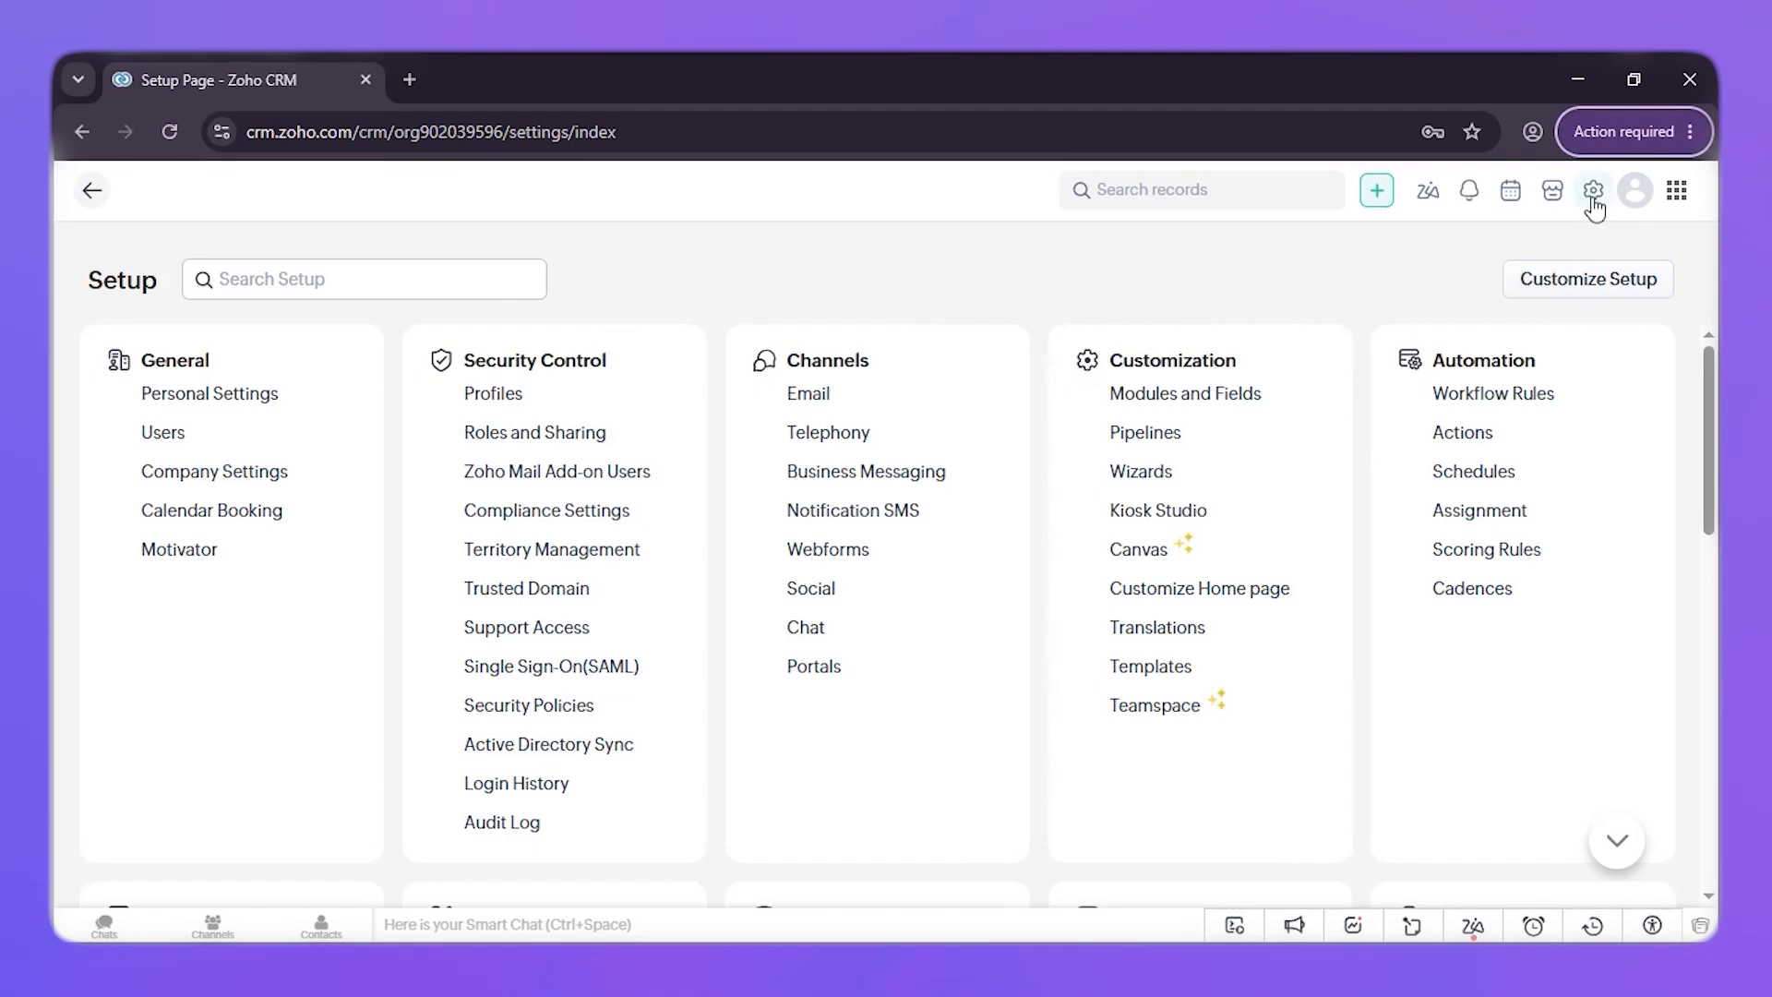
# Step: Start a new workflow rule in the CRM setup and choose Contacts as its module
pyautogui.click(1500, 397)
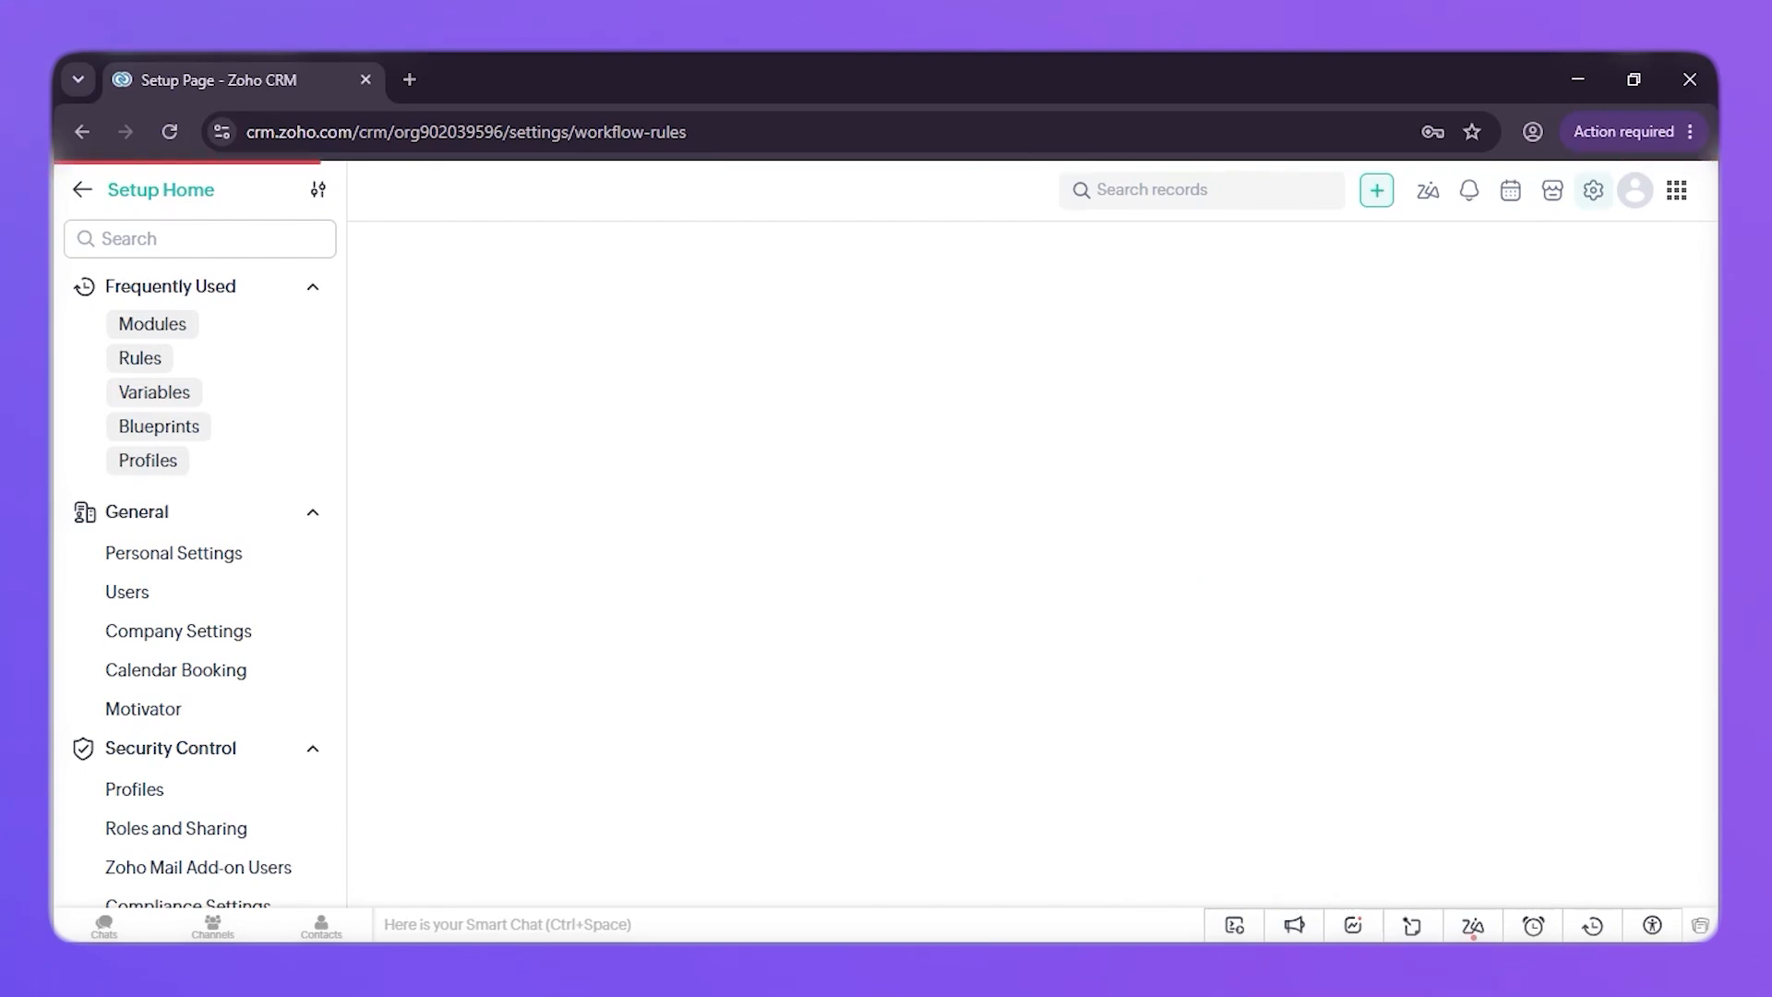
pyautogui.click(1490, 554)
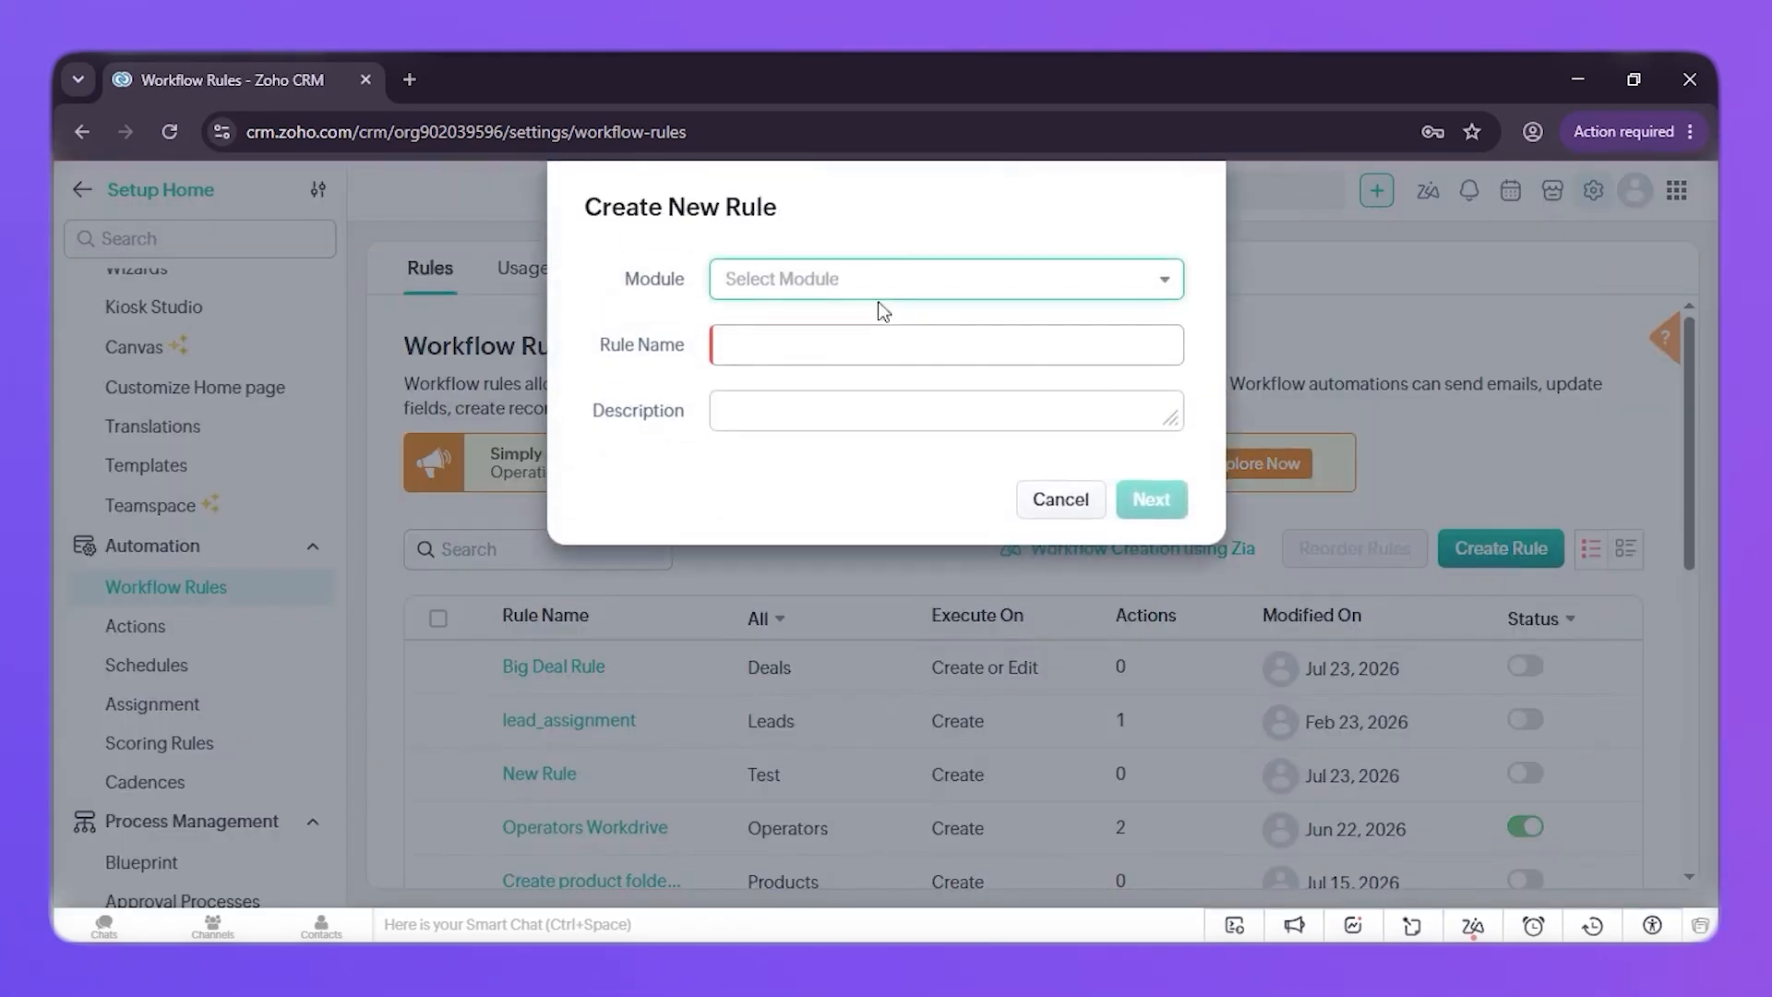
pyautogui.click(873, 280)
pyautogui.write('co')
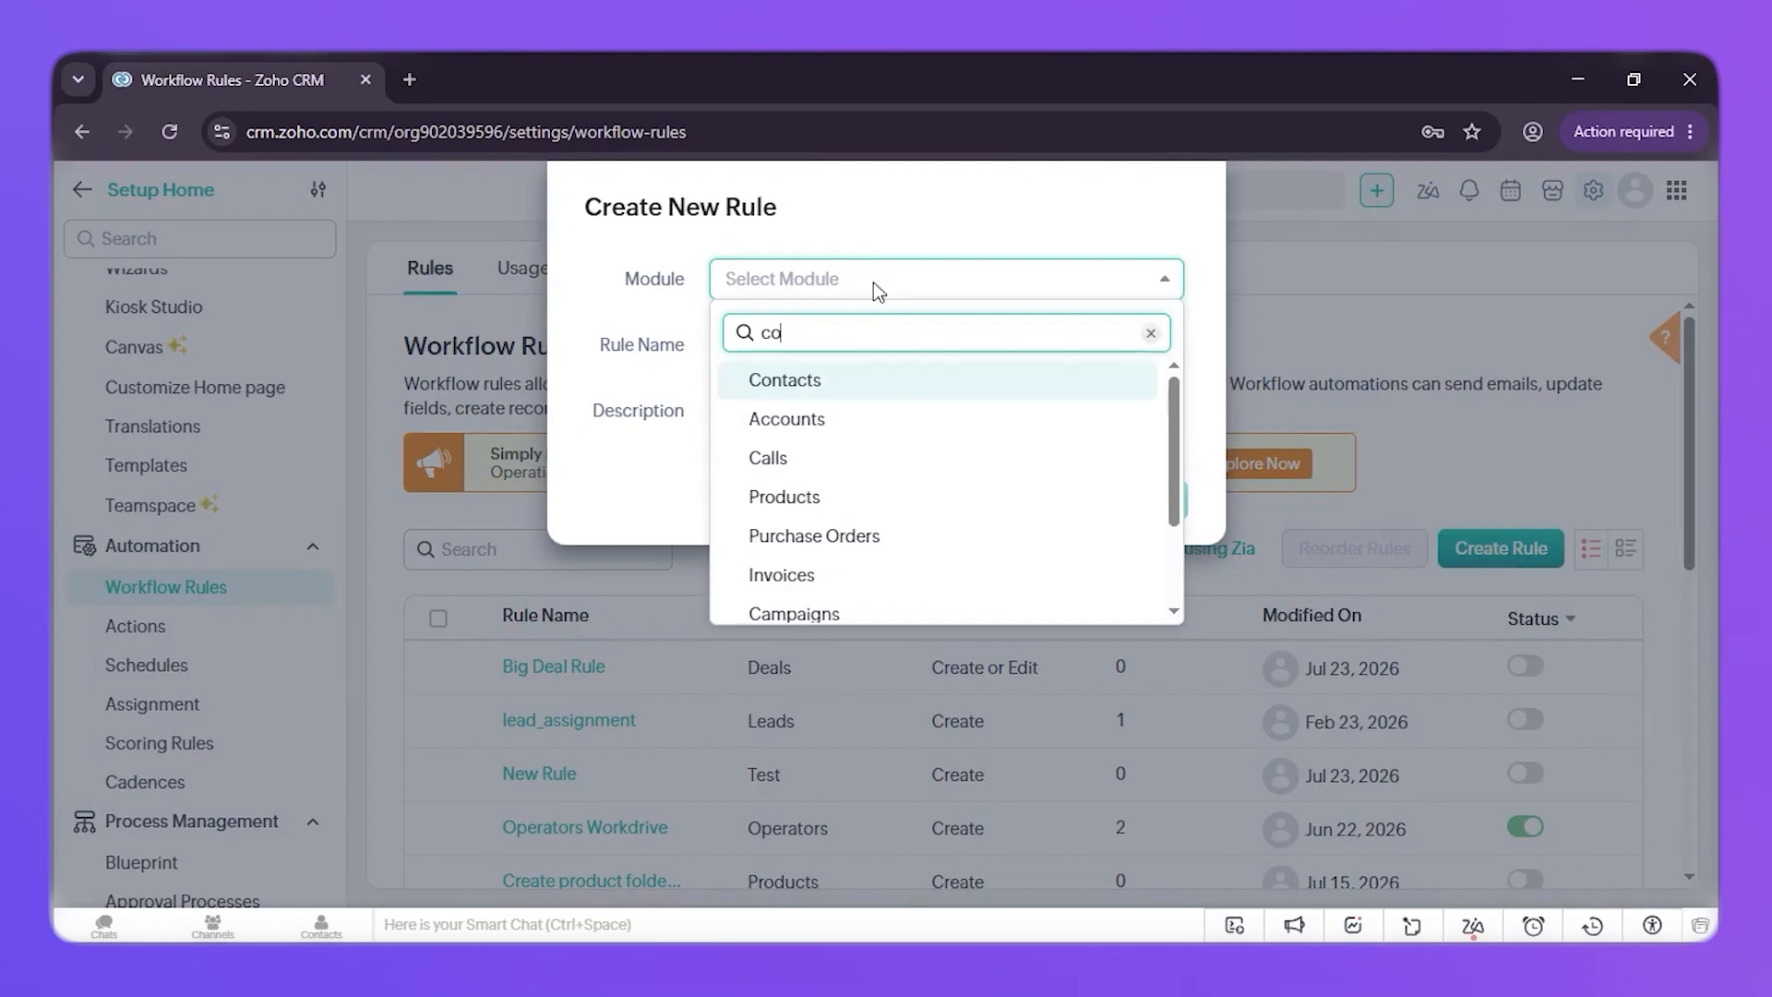
pyautogui.write('n')
pyautogui.press('Return')
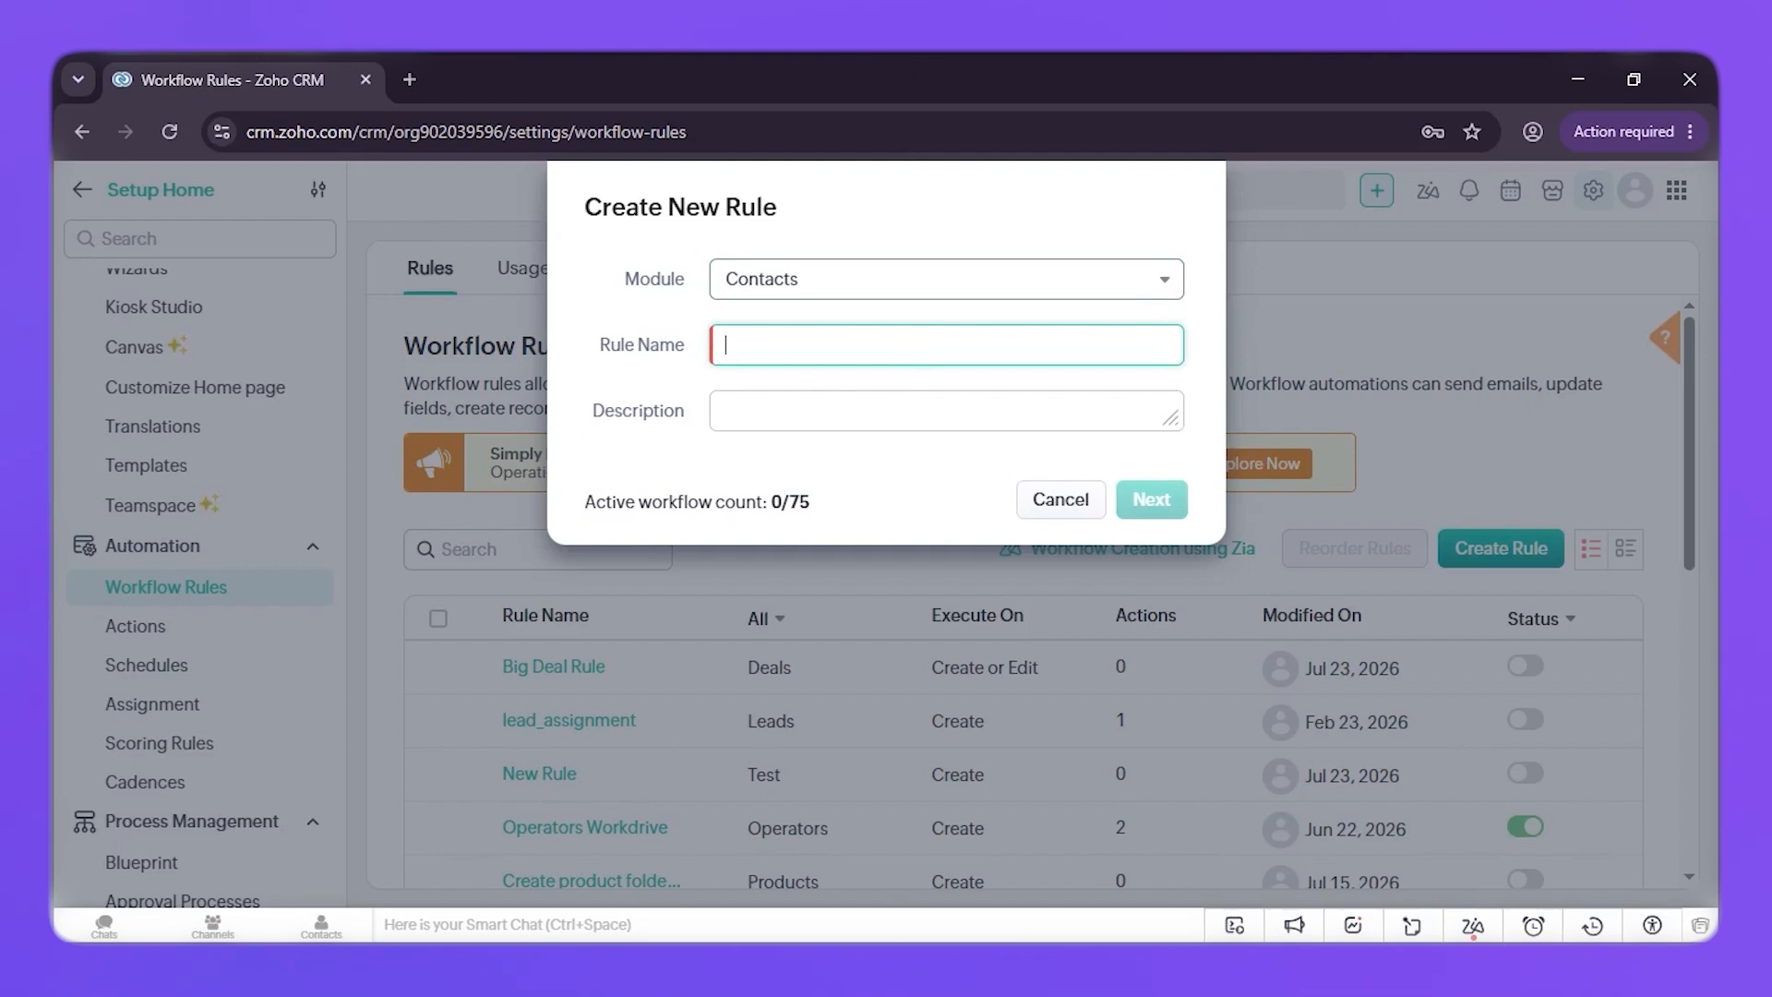
# Step: Name the rule "Create Contact Folder using Easy workdrive for zcrm", describe it as "complex structure - used by zoho", and continue to its editor
pyautogui.write('Create Conta')
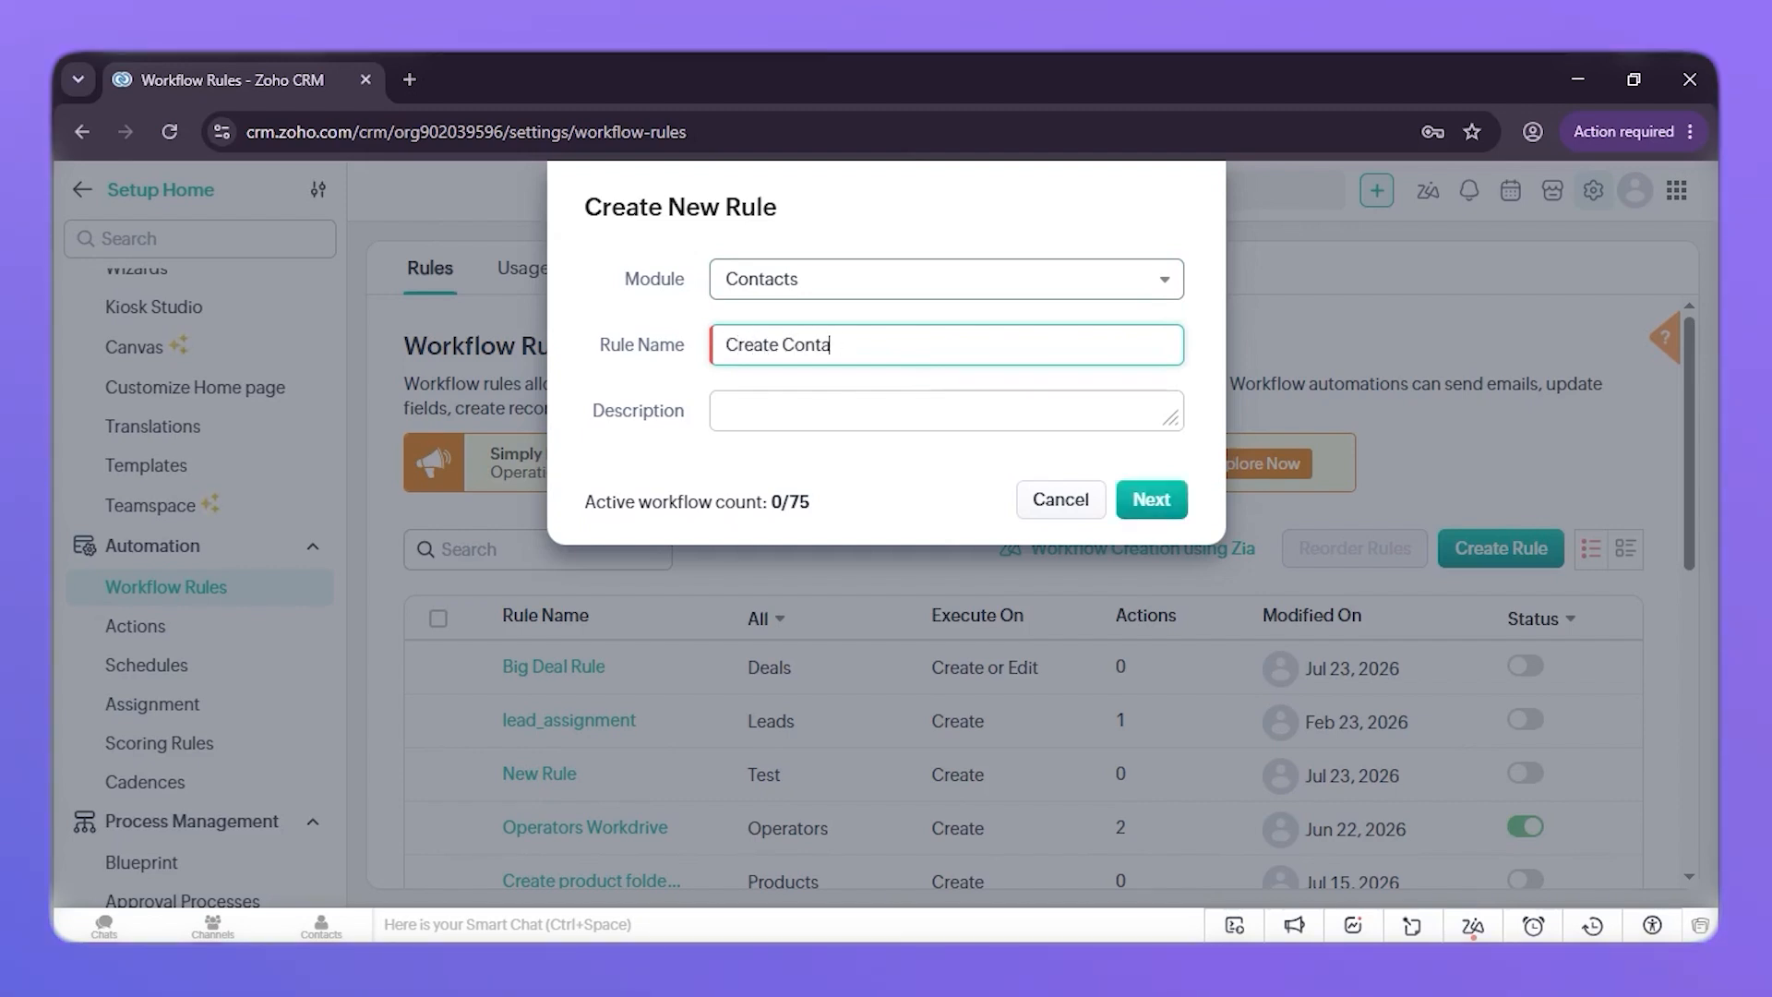
pyautogui.write('ct Folder using')
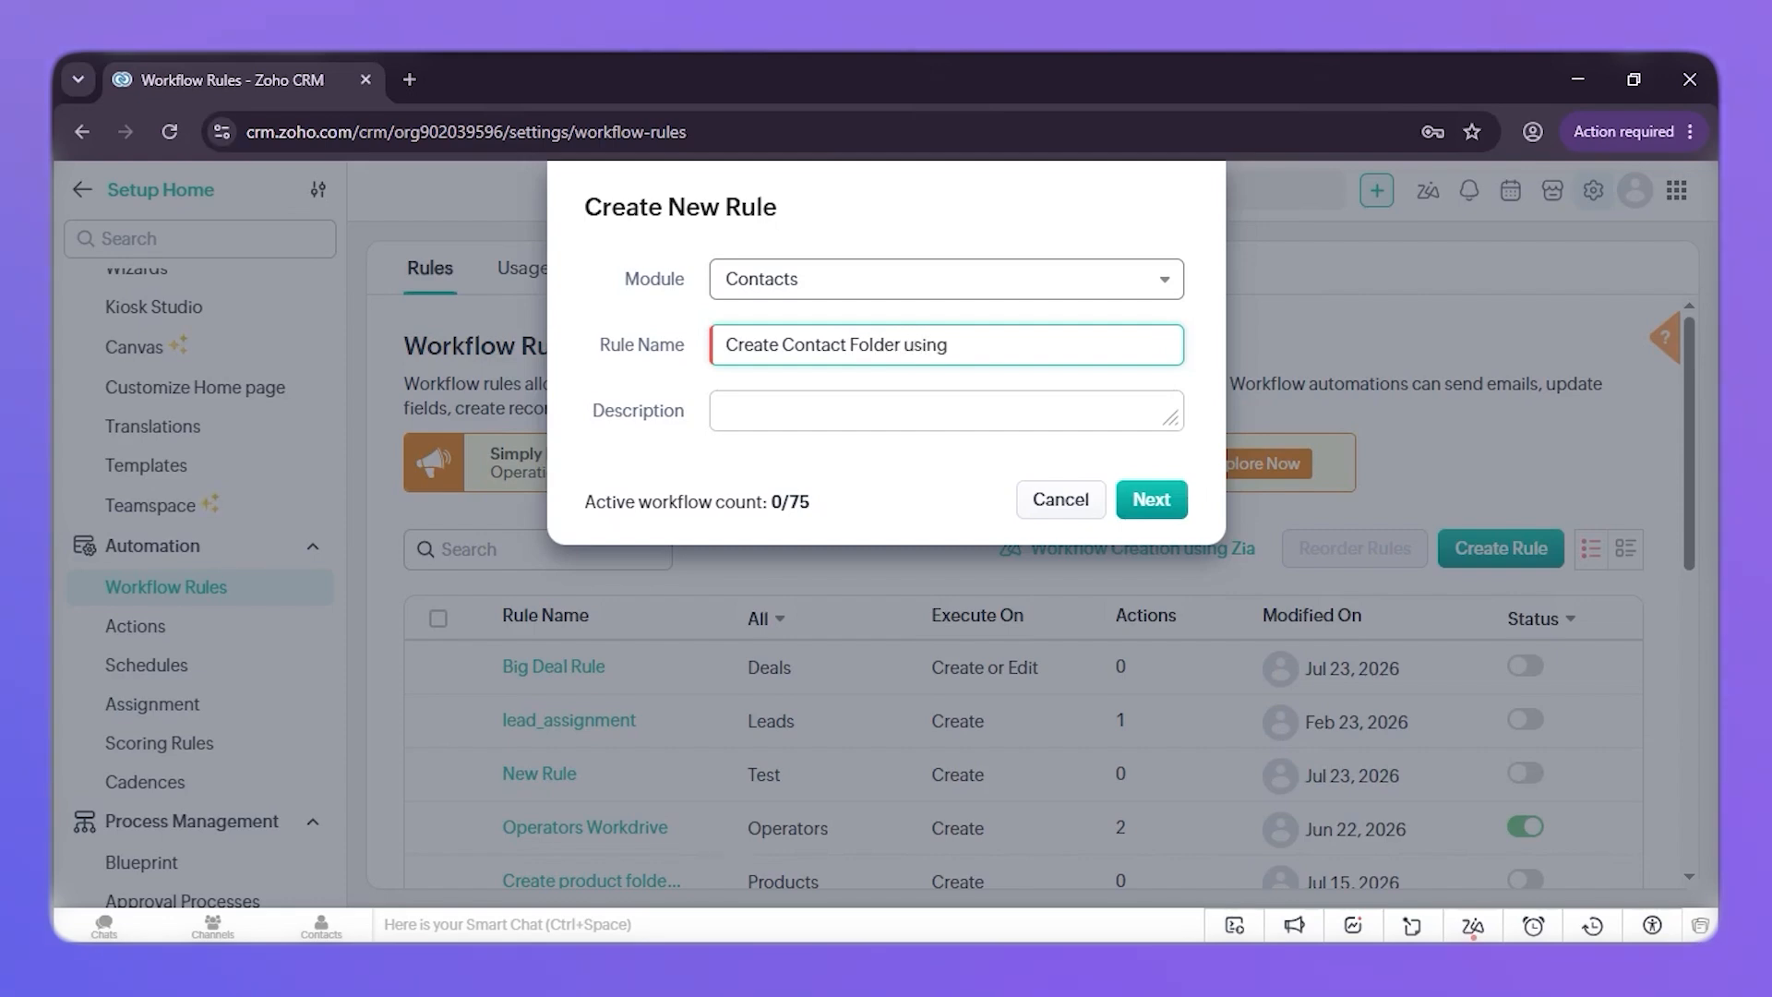
pyautogui.write(' Easy workdrive f')
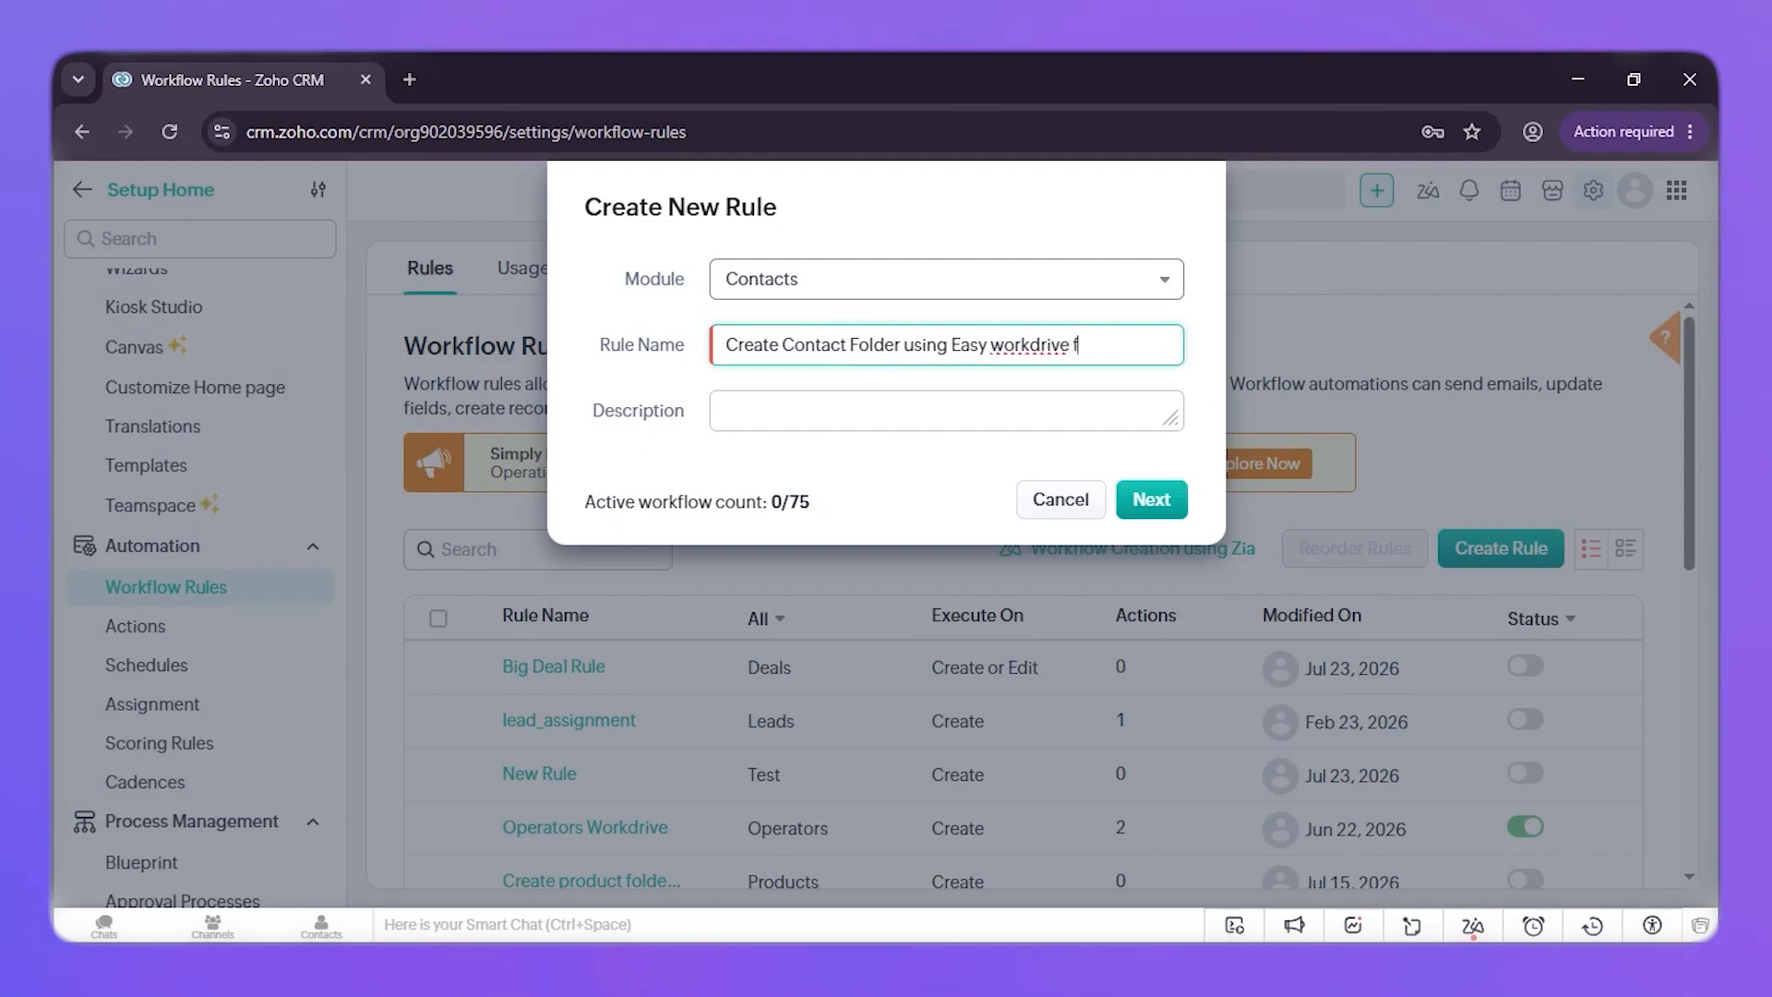
pyautogui.write('or zcrm')
pyautogui.click(895, 405)
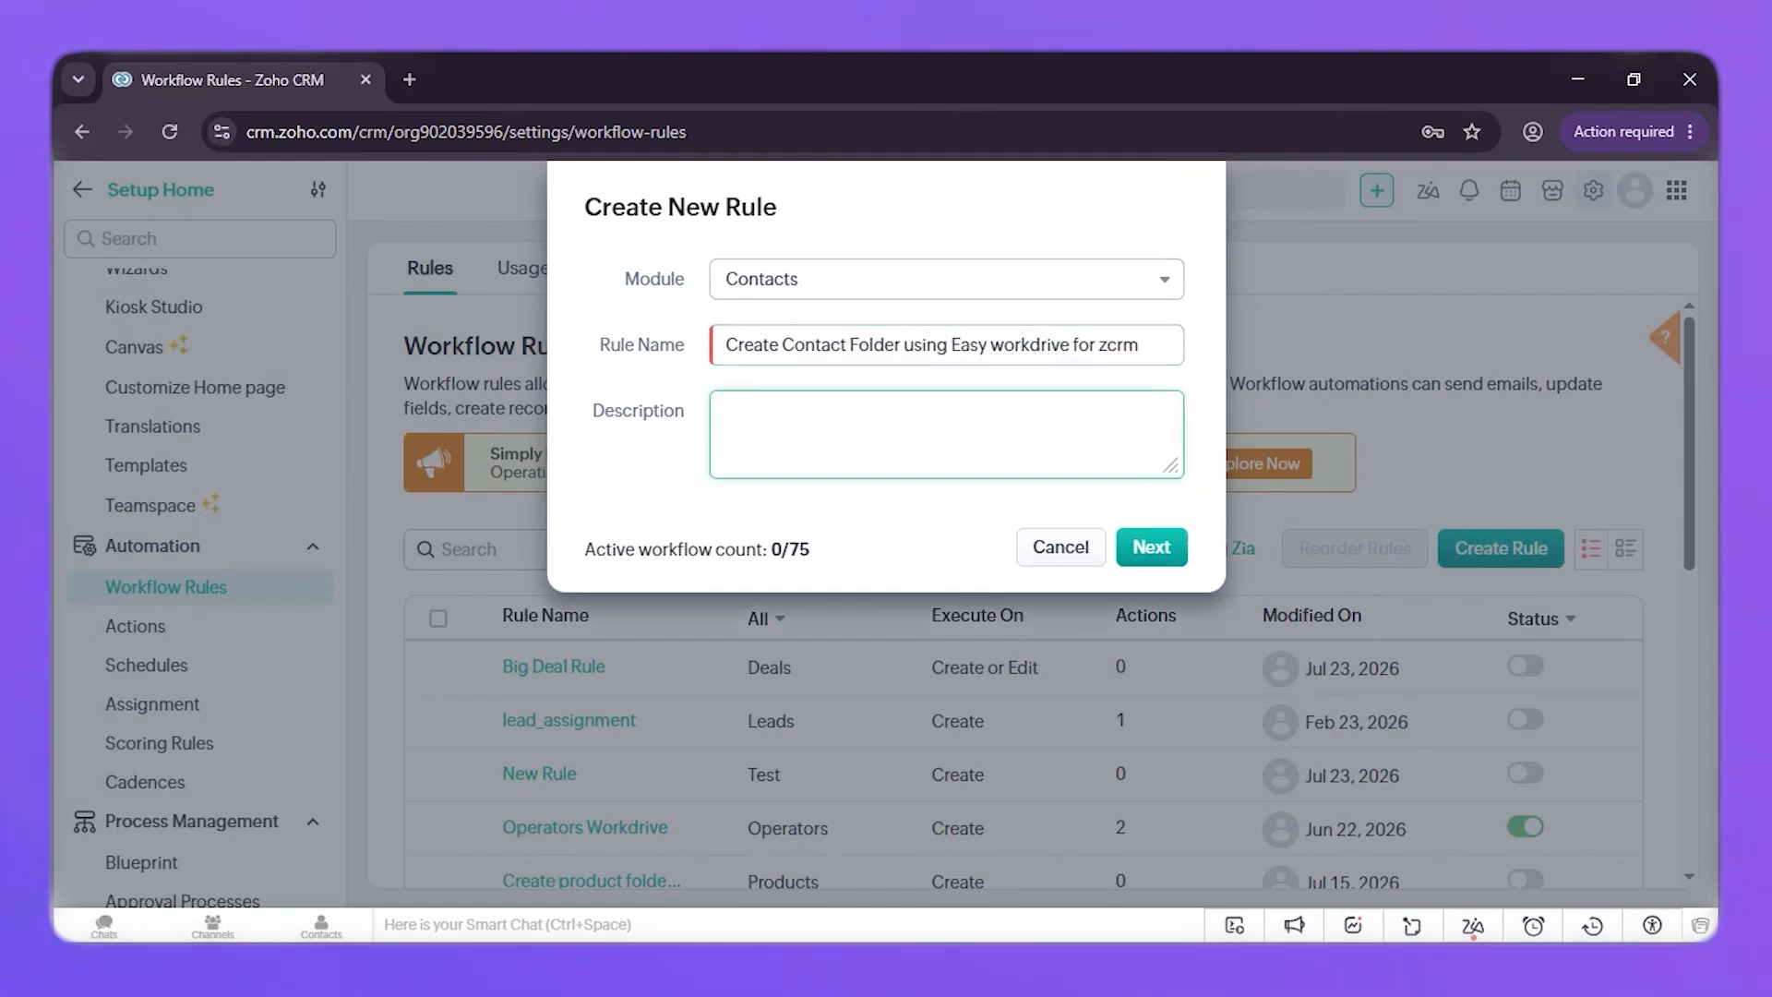
pyautogui.write('complex structure')
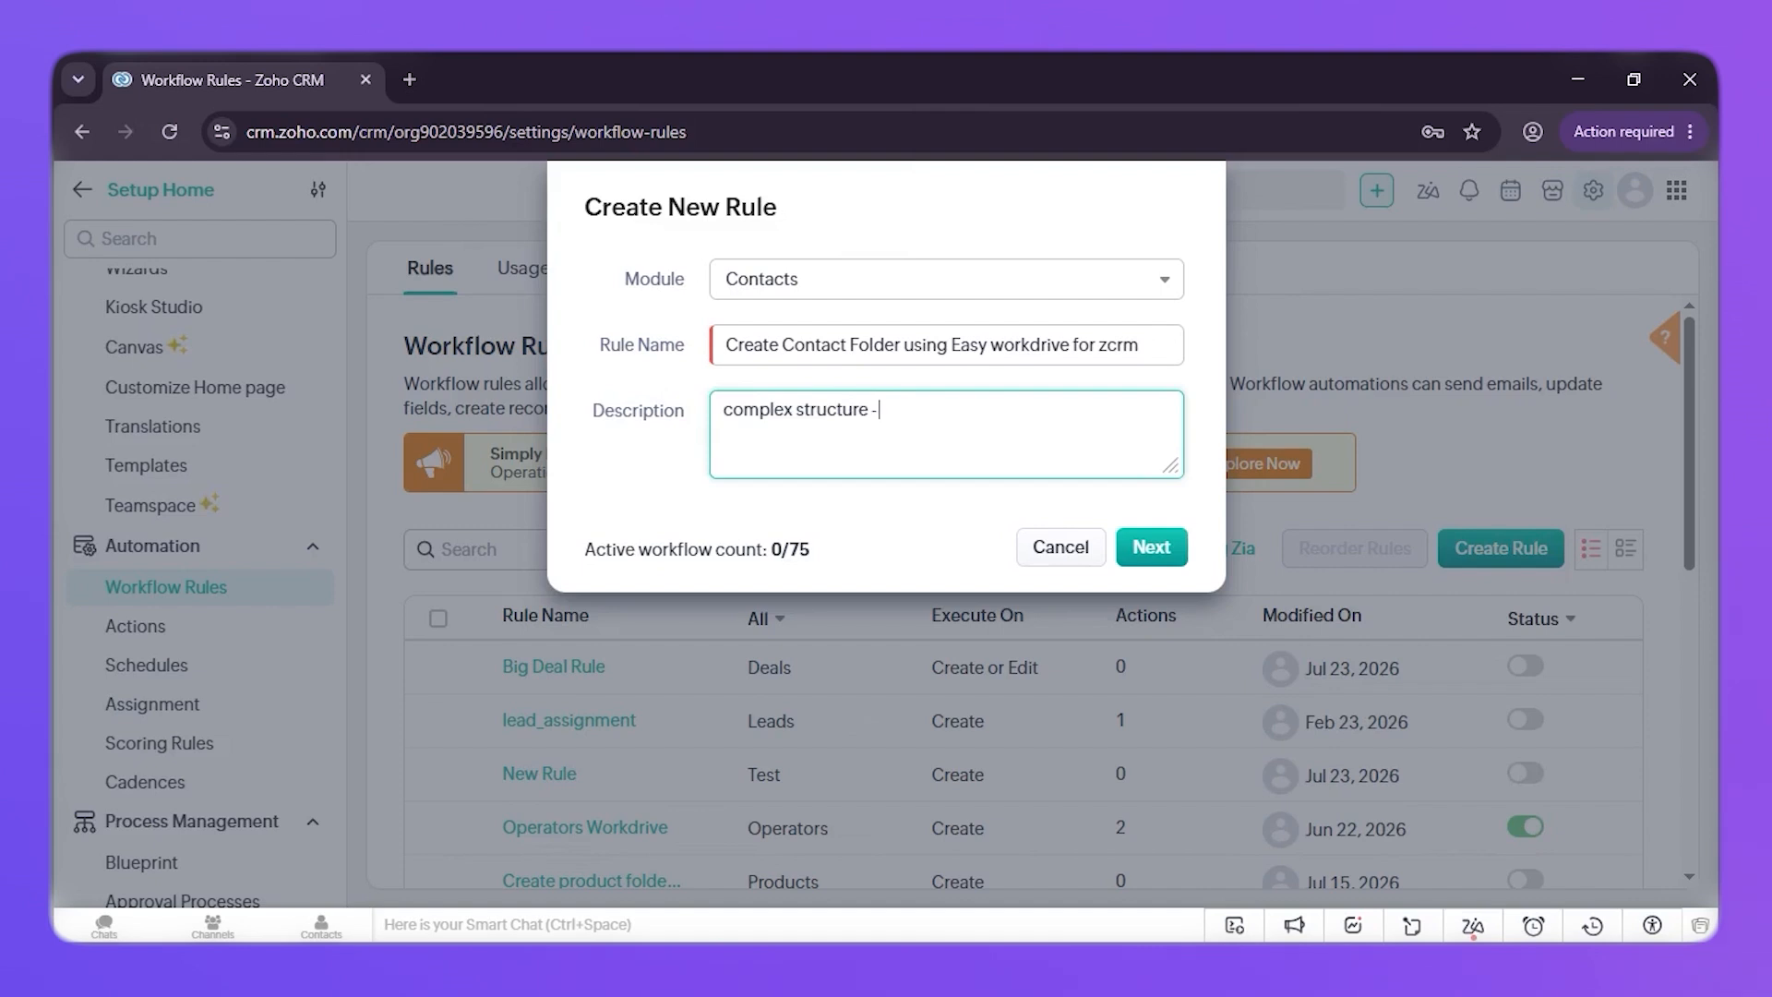
pyautogui.write(' - used by zoho')
pyautogui.click(1163, 556)
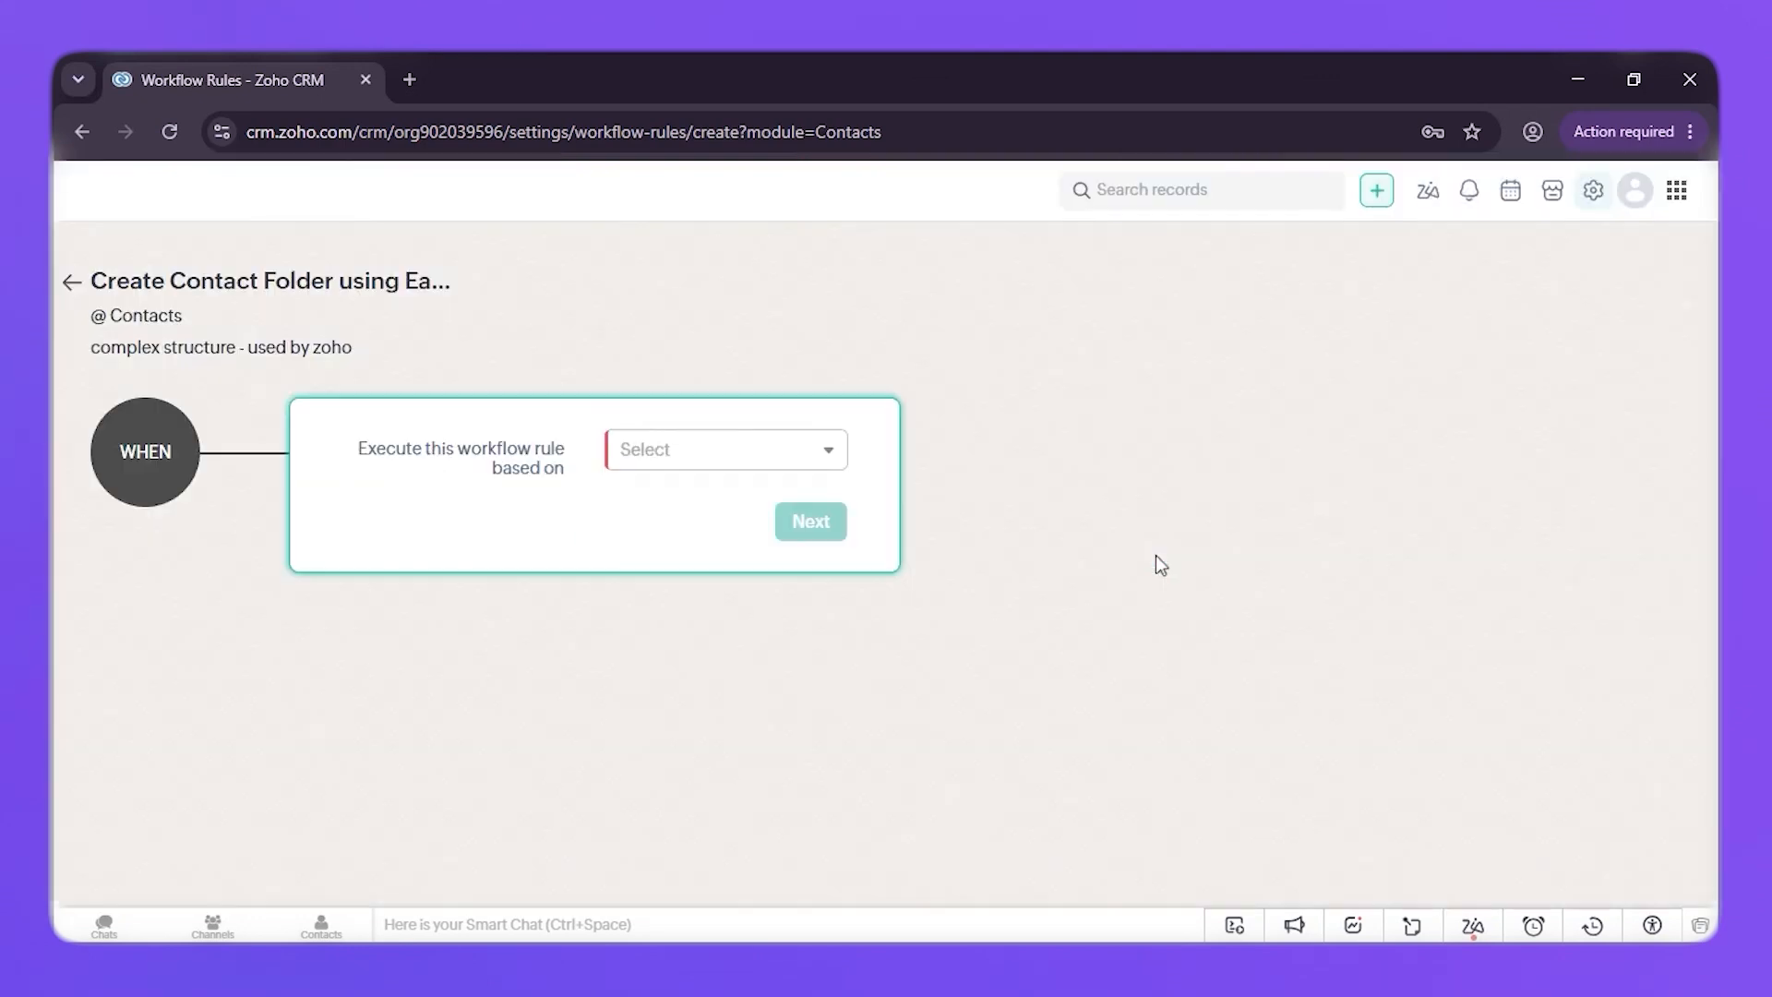
# Step: Set the rule to execute on a record action when a contact is created
pyautogui.click(716, 462)
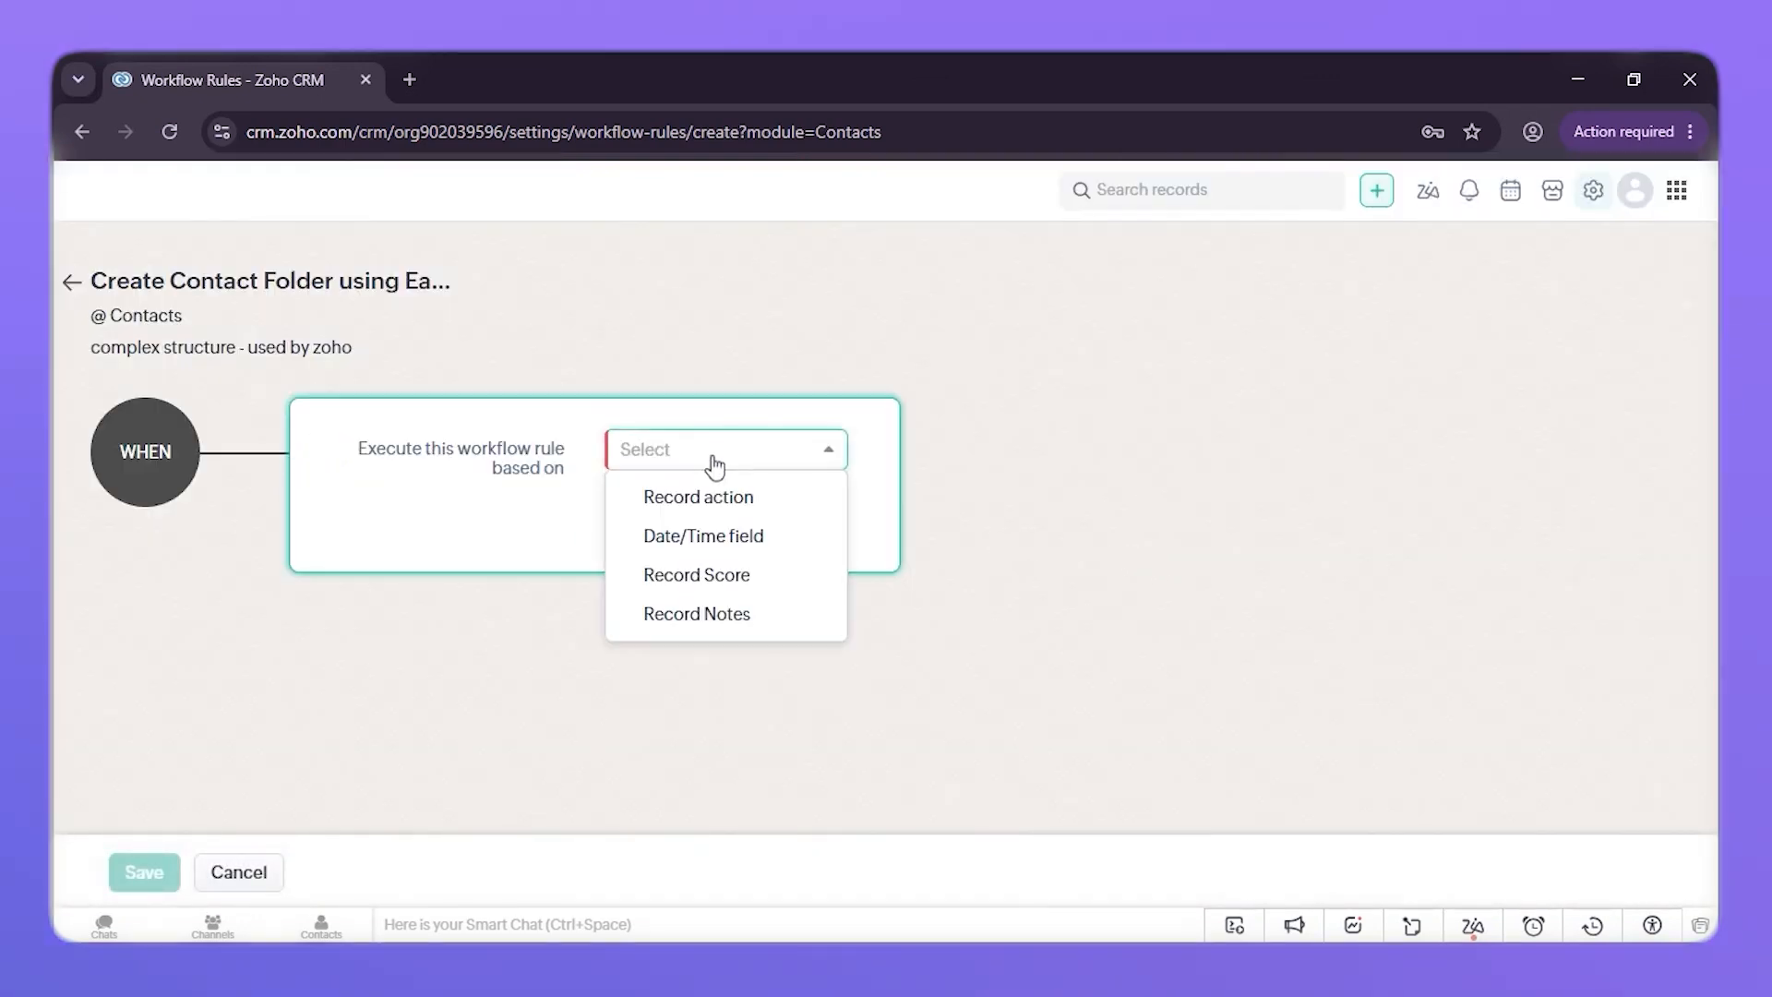
pyautogui.click(716, 504)
pyautogui.click(716, 510)
pyautogui.click(716, 509)
pyautogui.click(709, 561)
pyautogui.click(812, 574)
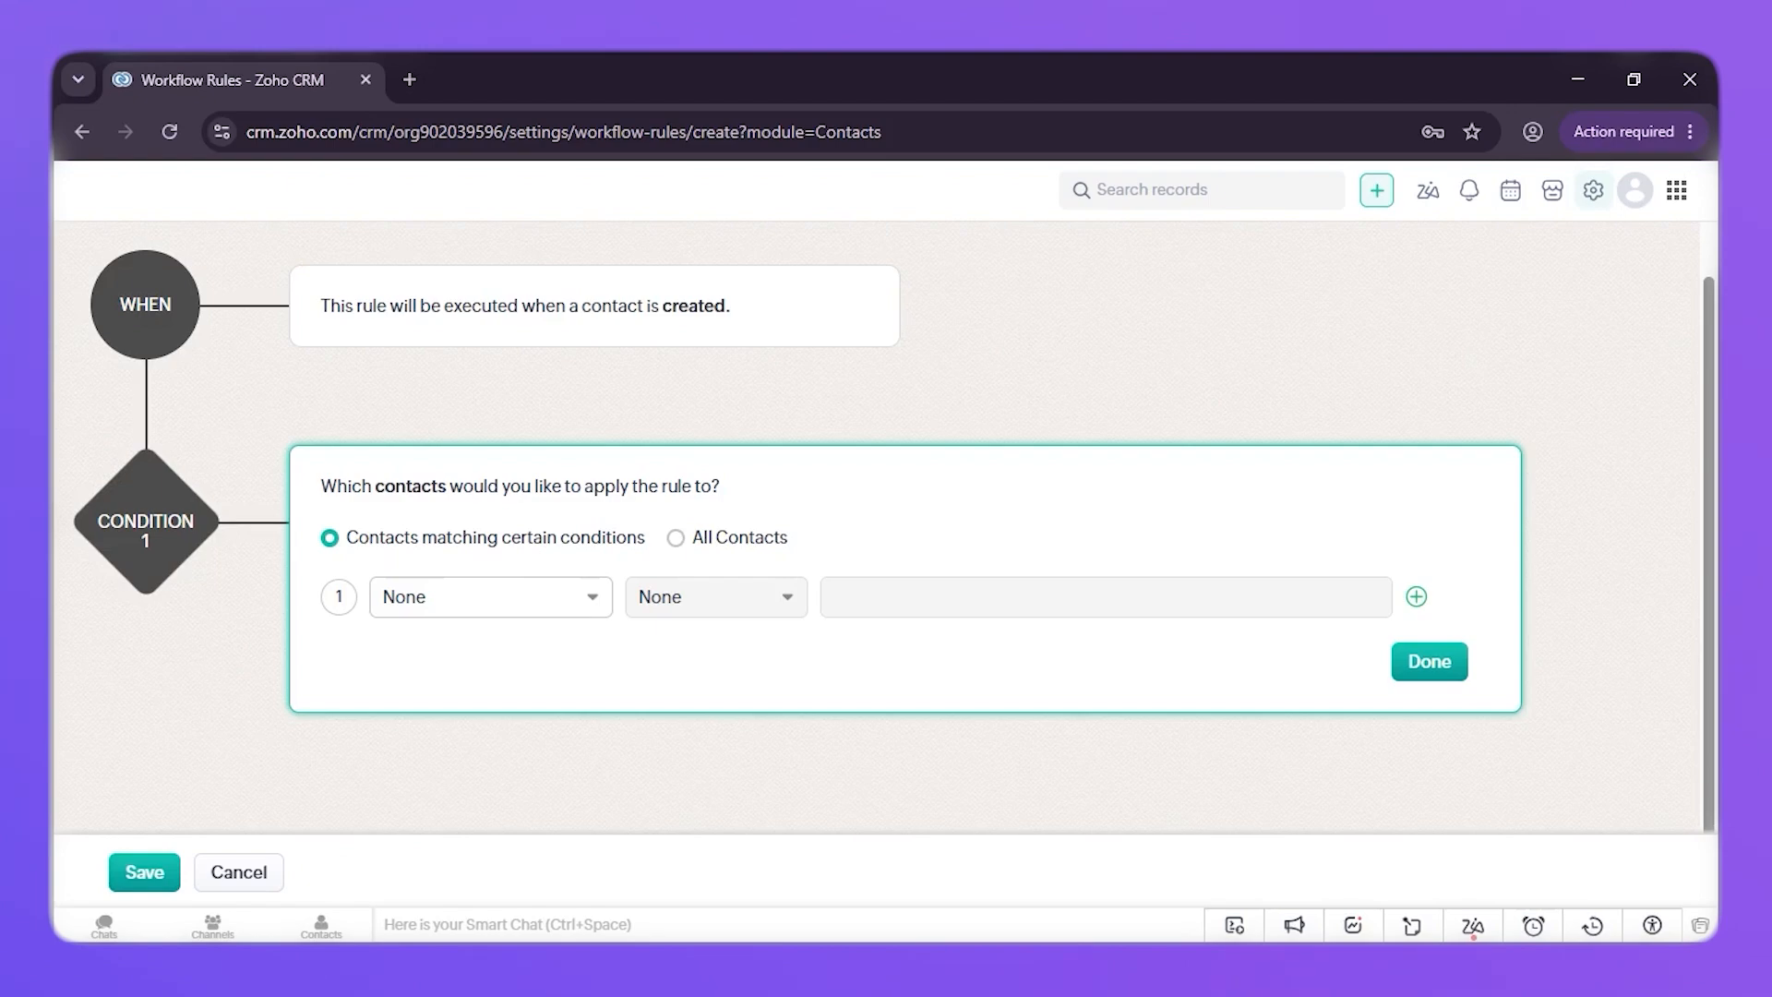
# Step: Limit the rule's first condition to contacts whose Account Name is not empty
pyautogui.click(489, 600)
pyautogui.write('acc')
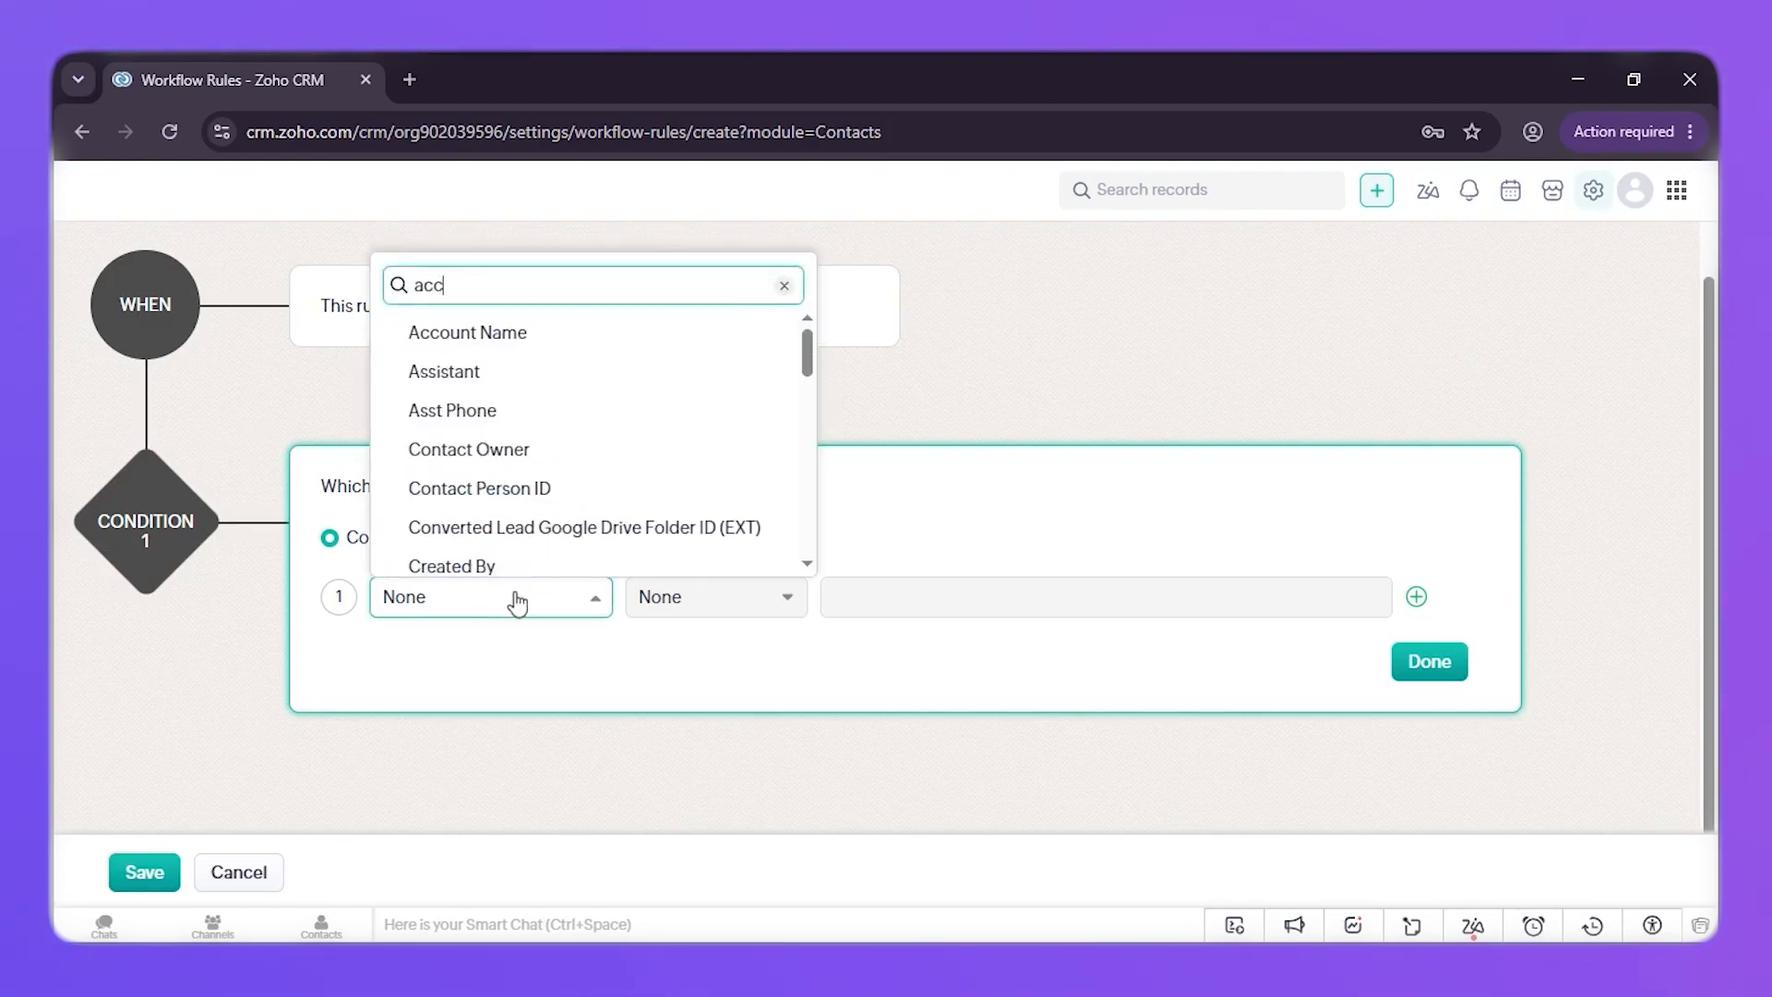
pyautogui.click(683, 598)
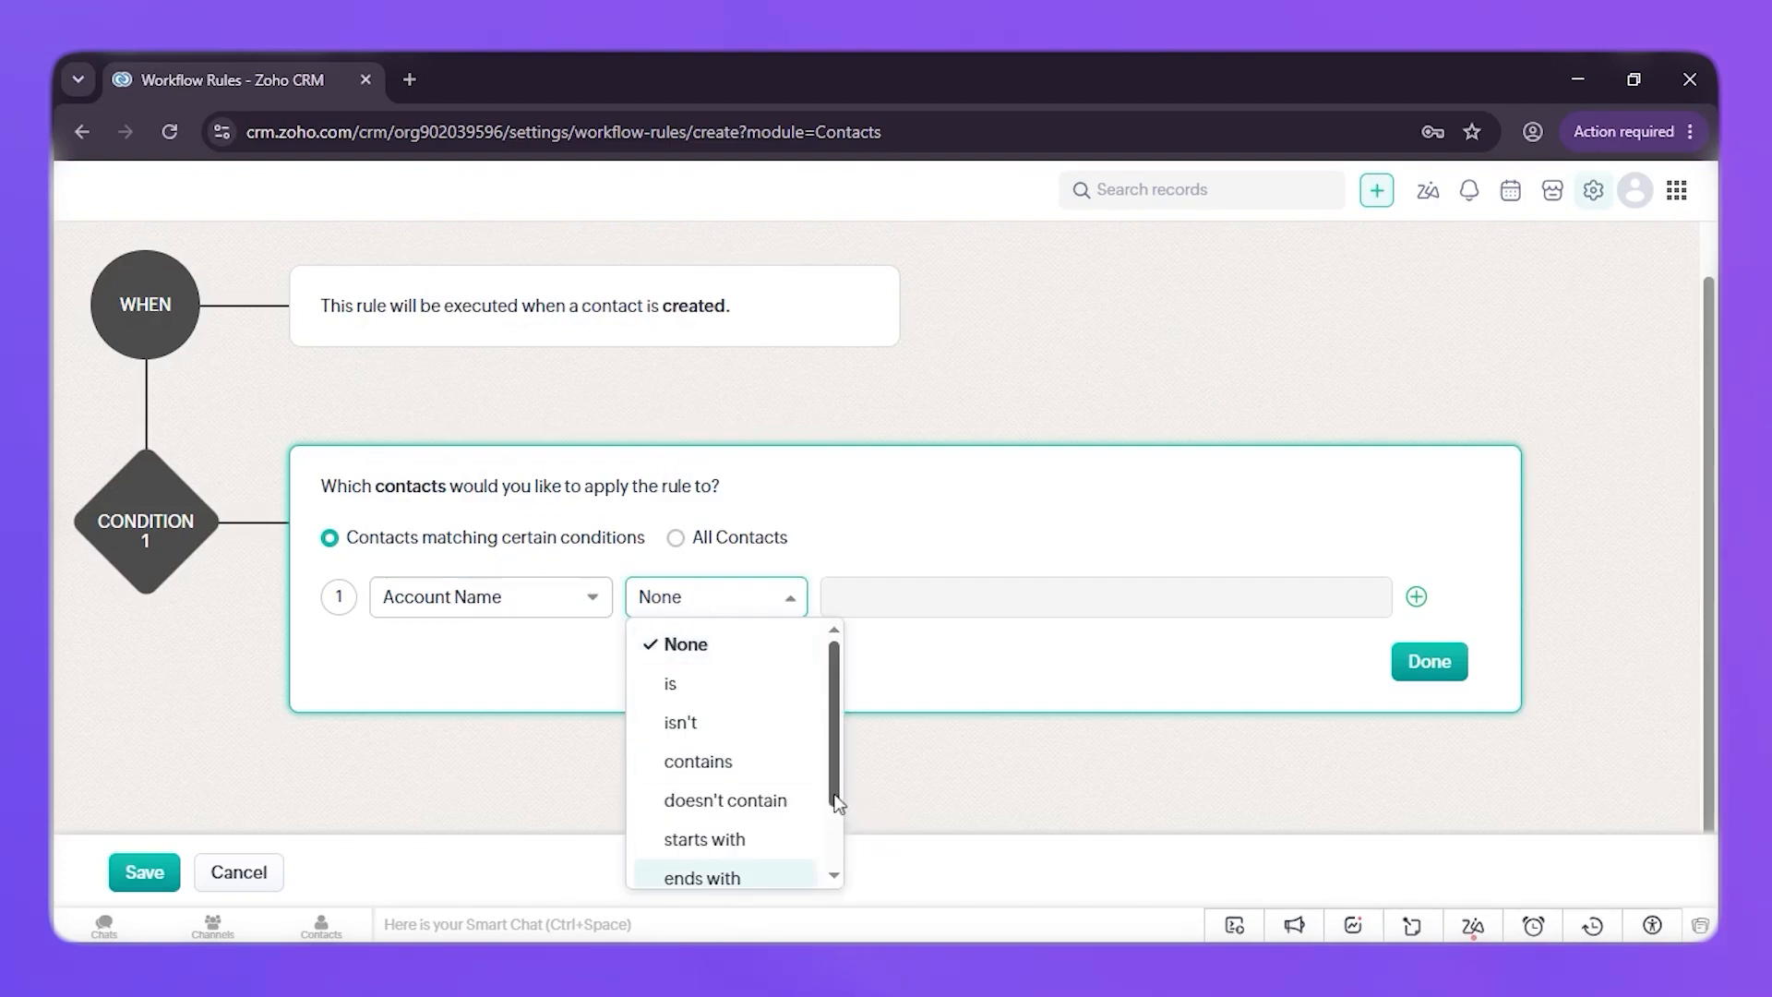
pyautogui.scroll(-2, 739, 813)
pyautogui.click(744, 866)
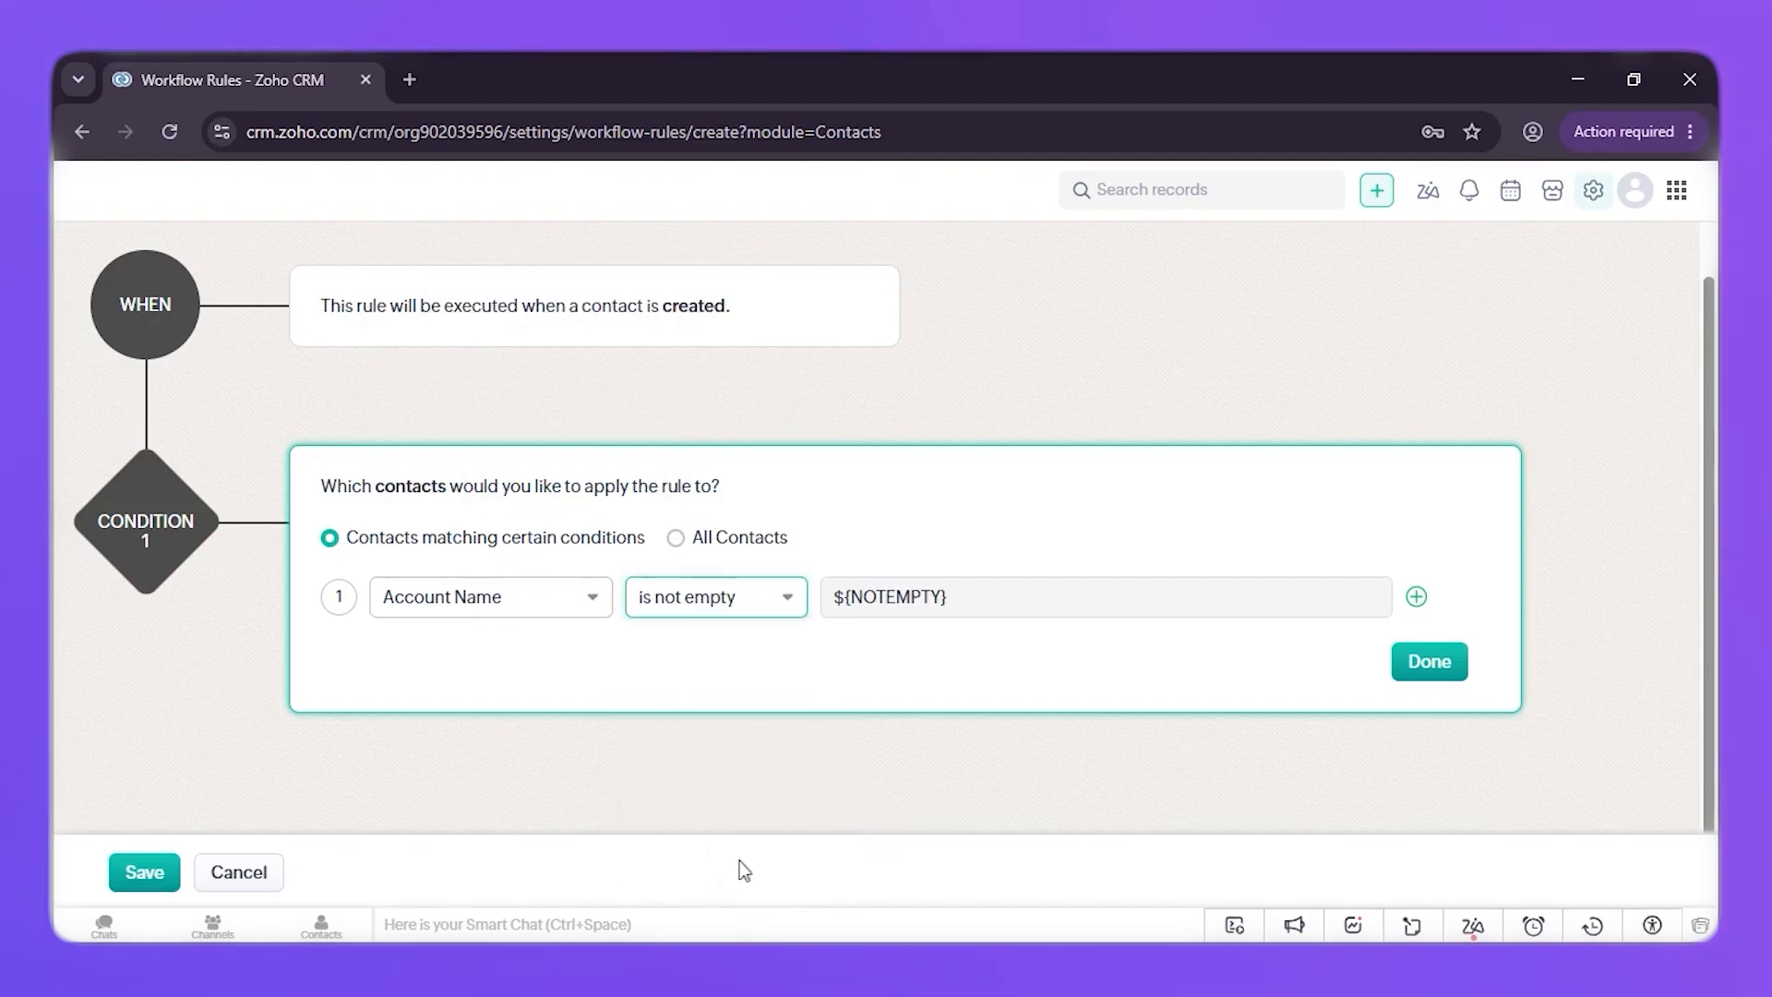
pyautogui.click(1402, 659)
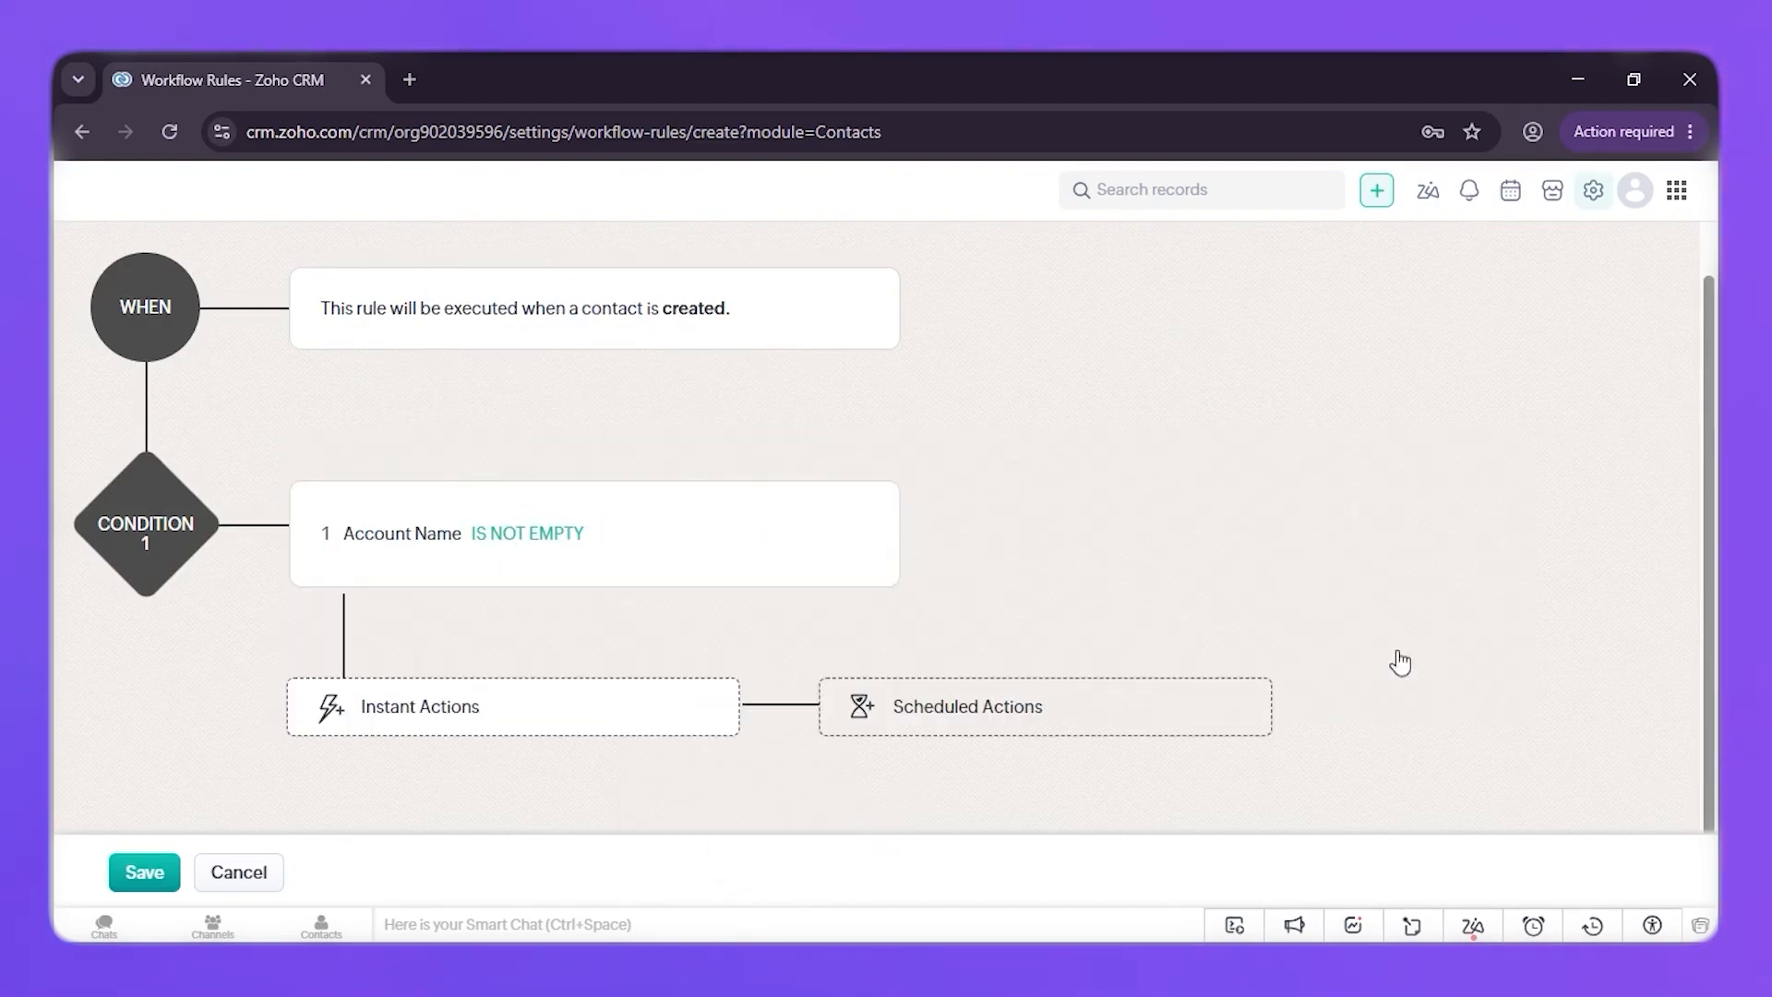
# Step: Add an instant Create Workdrive Setting(easyworkdrive) custom action to the first condition, using its Create Workdrive Folder option
pyautogui.click(504, 718)
pyautogui.moveTo(479, 646)
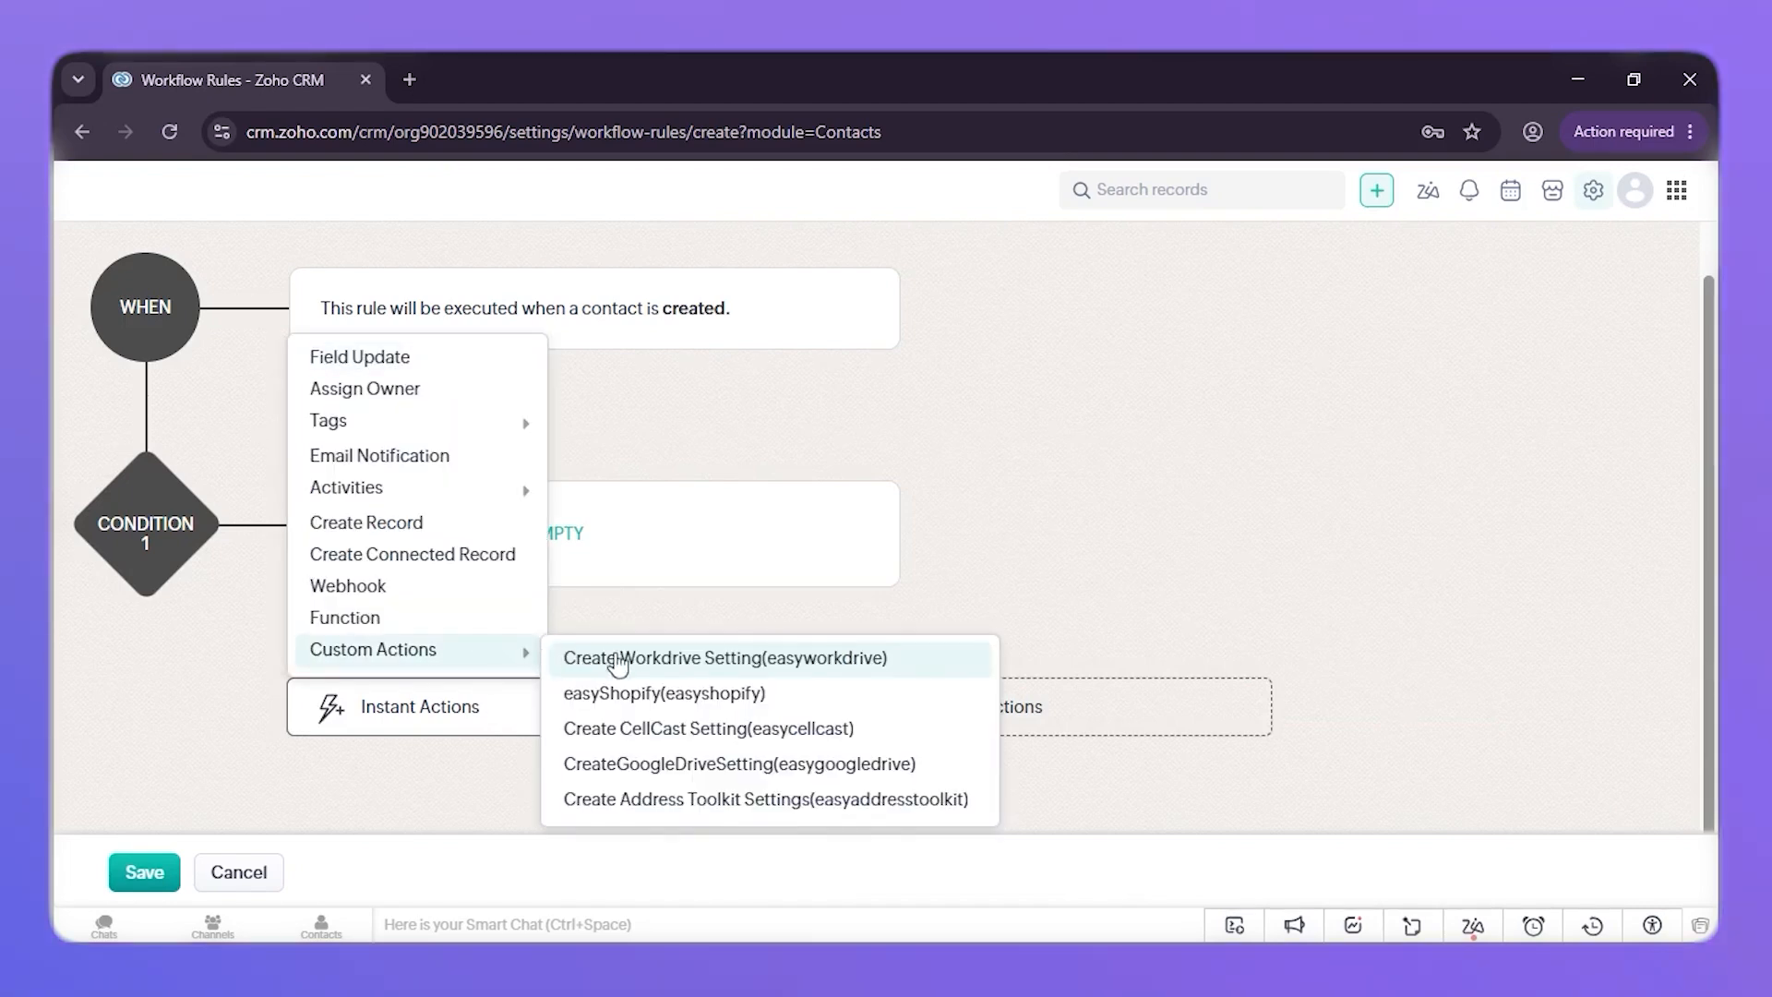
pyautogui.click(663, 658)
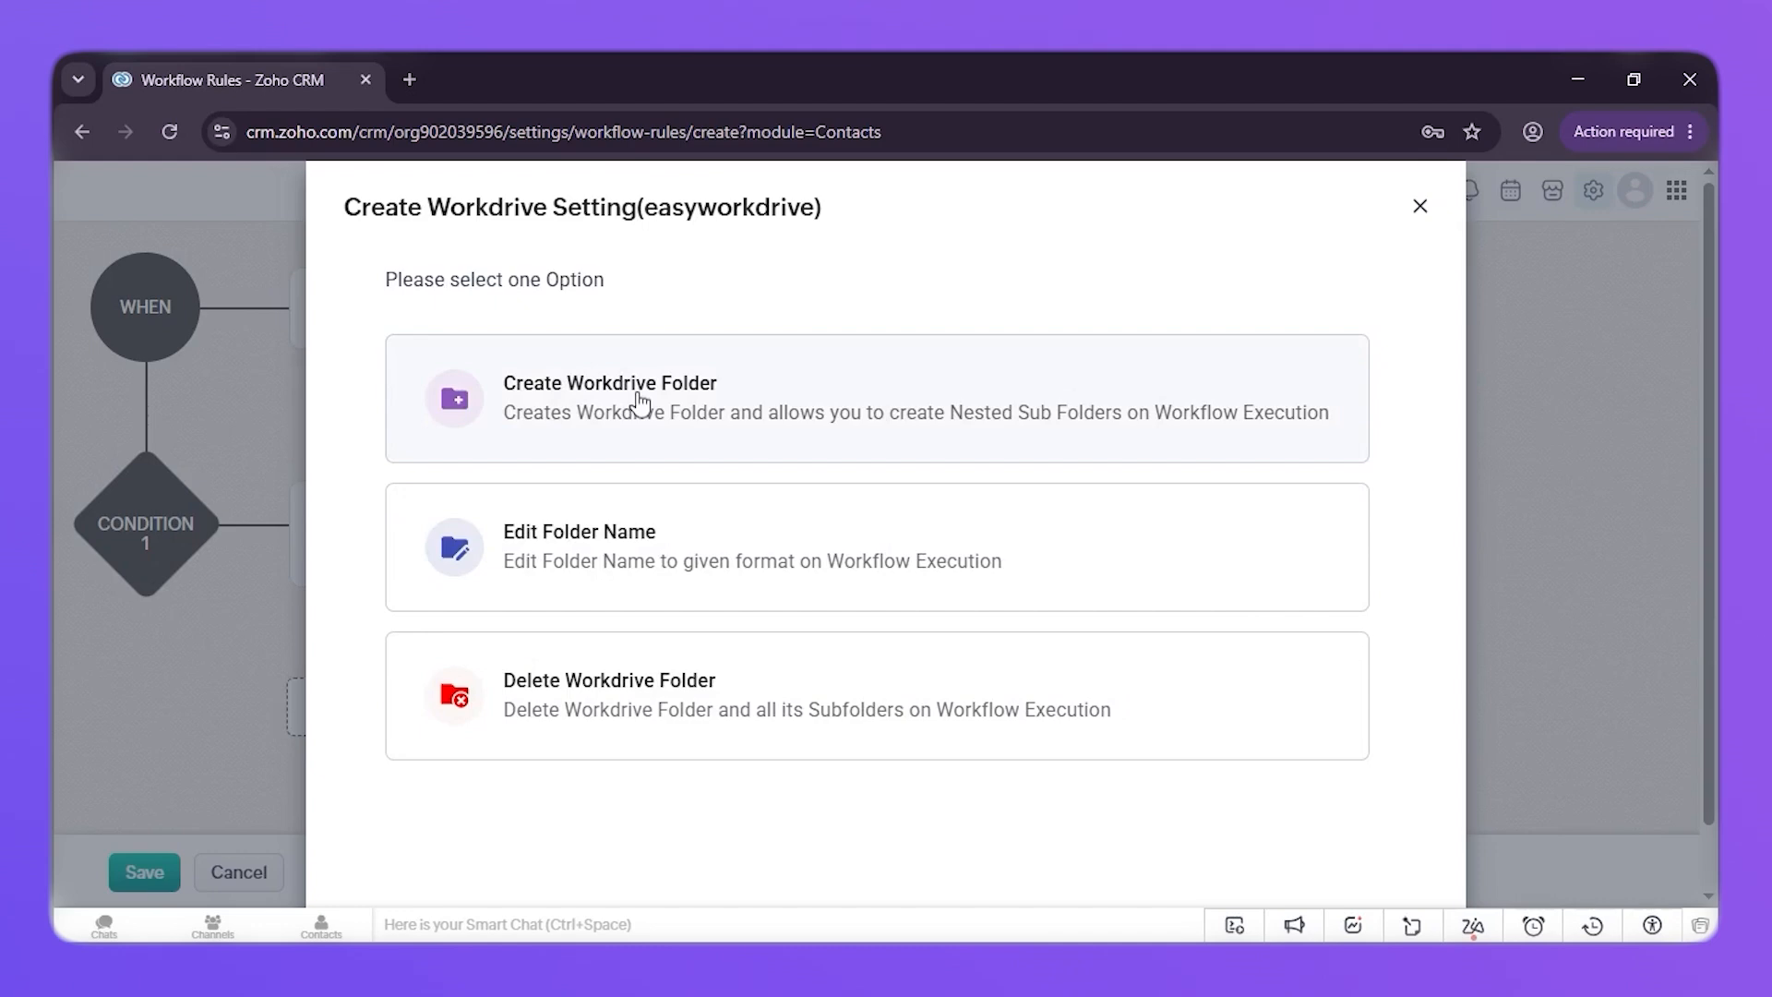
pyautogui.click(640, 402)
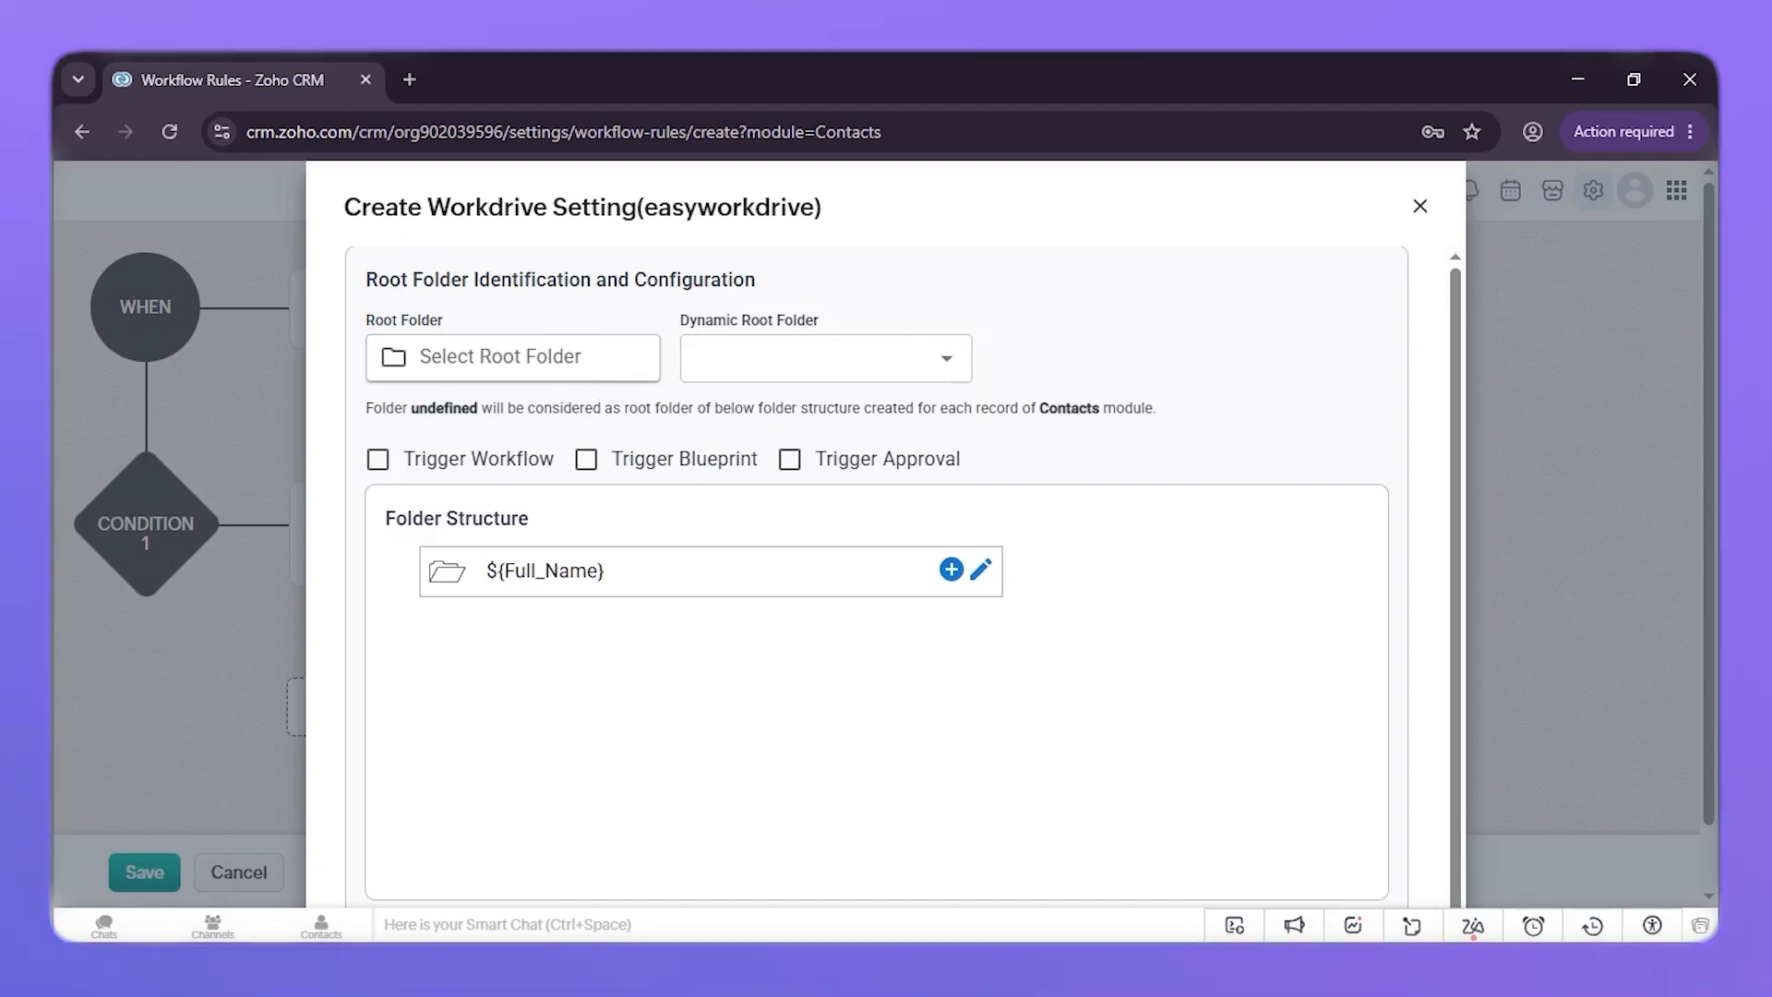
# Step: Set the root folder to Accounts in the Easy Workdrive team folder of the demo14instawebworkscom workspace
pyautogui.click(580, 369)
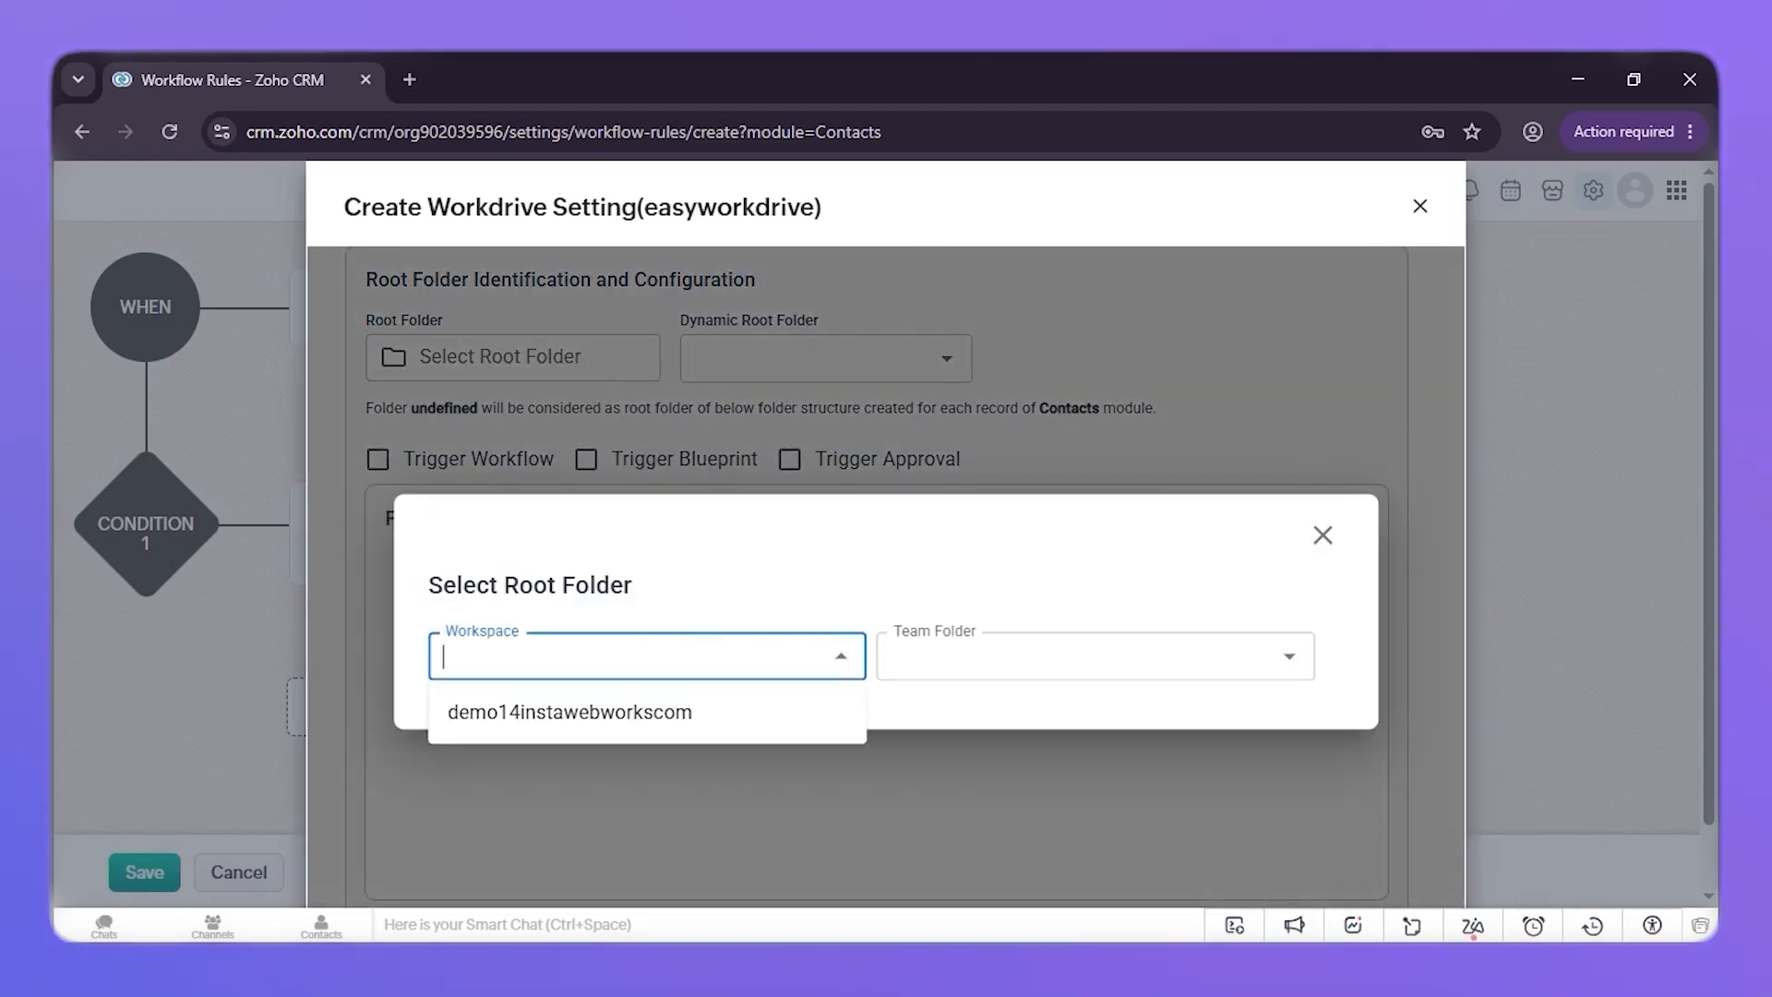
pyautogui.click(582, 714)
pyautogui.click(1096, 656)
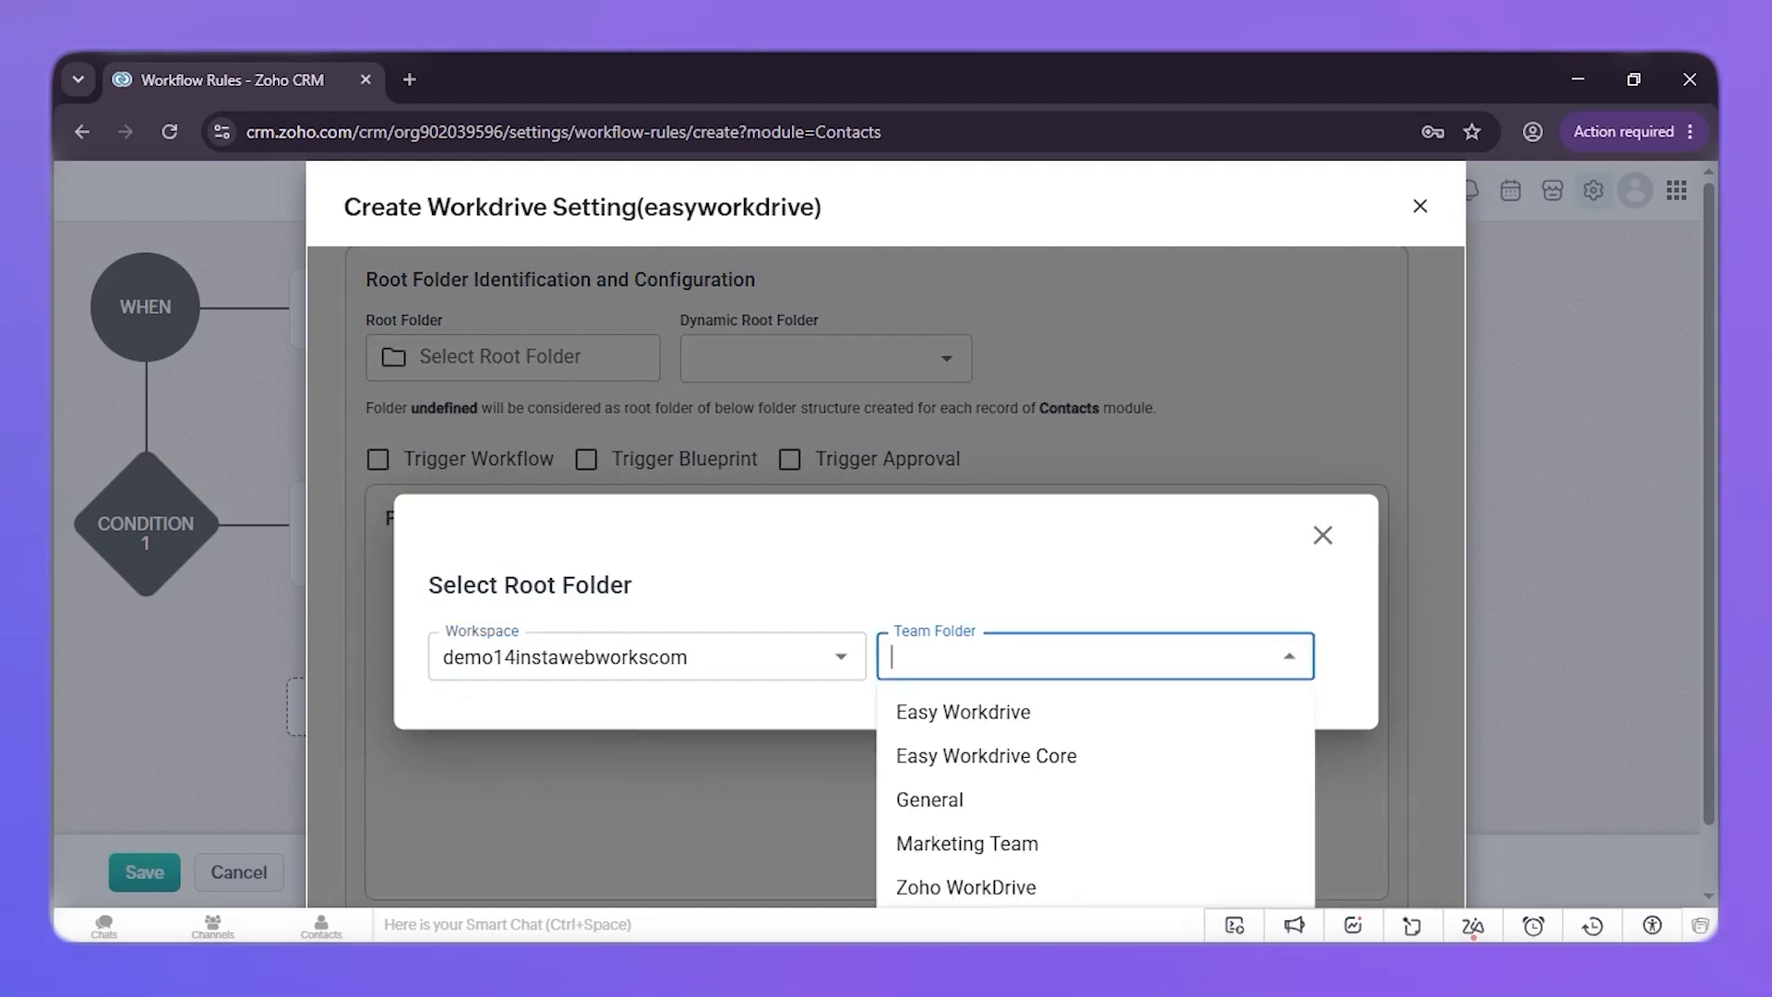
pyautogui.click(1024, 718)
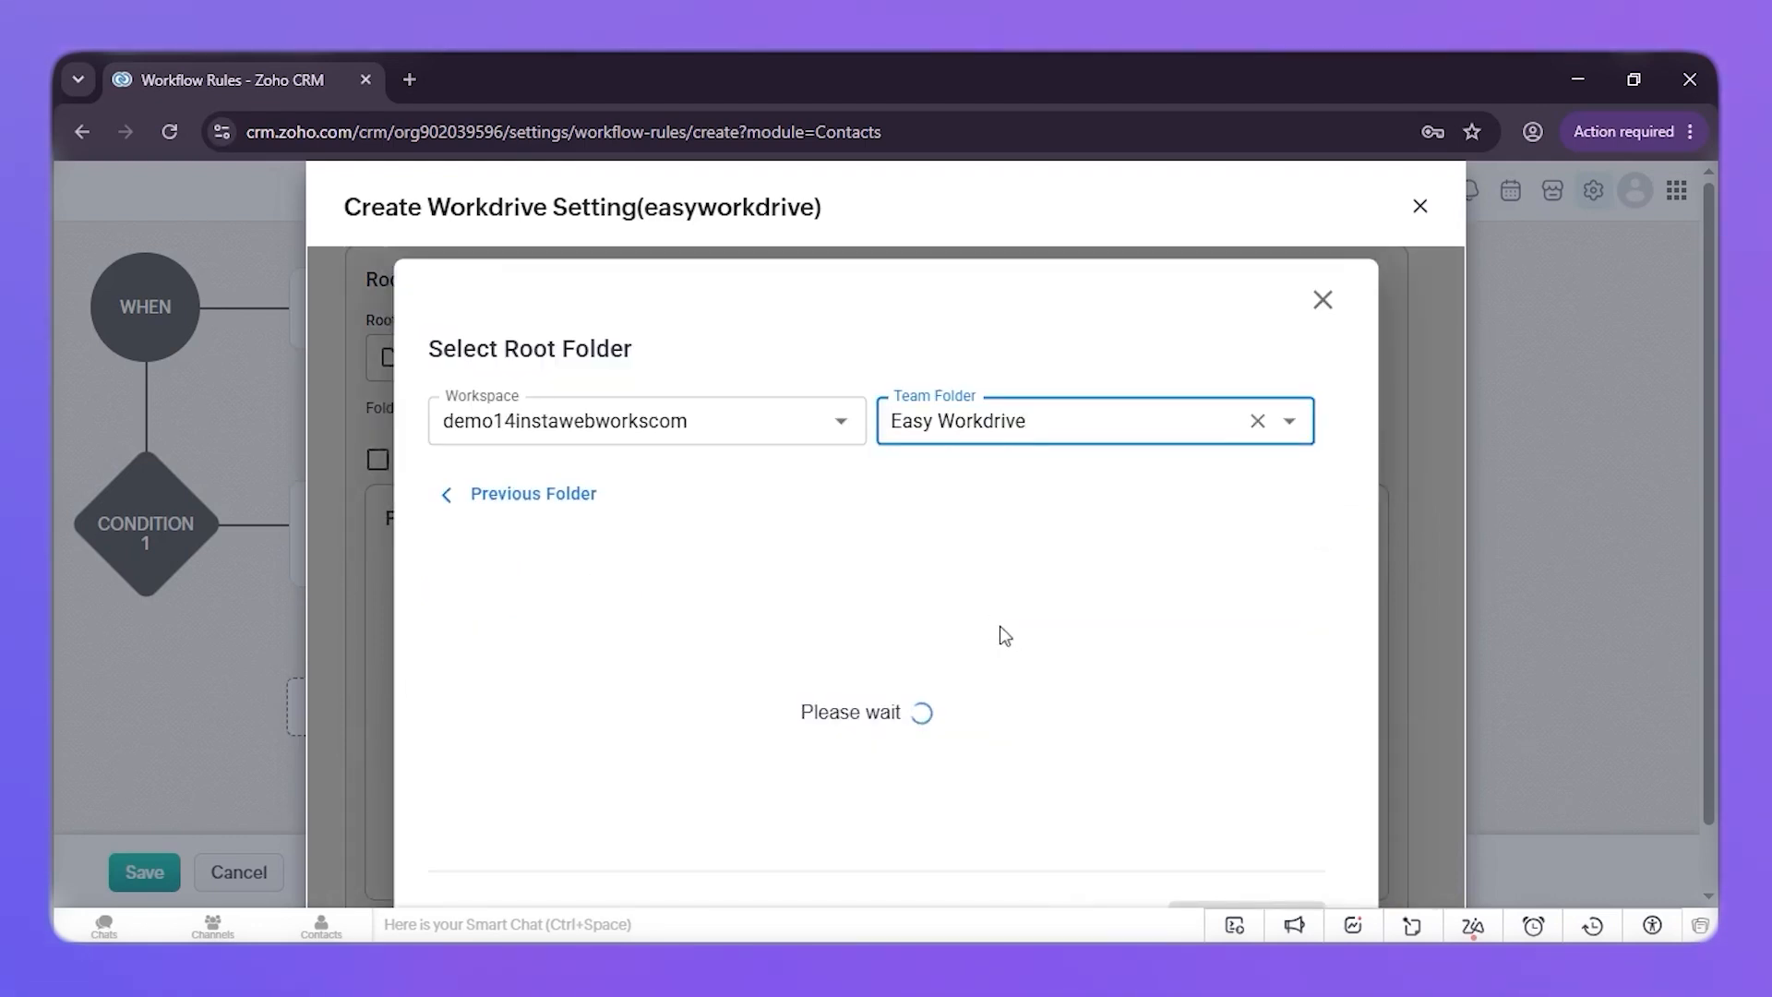
pyautogui.click(623, 584)
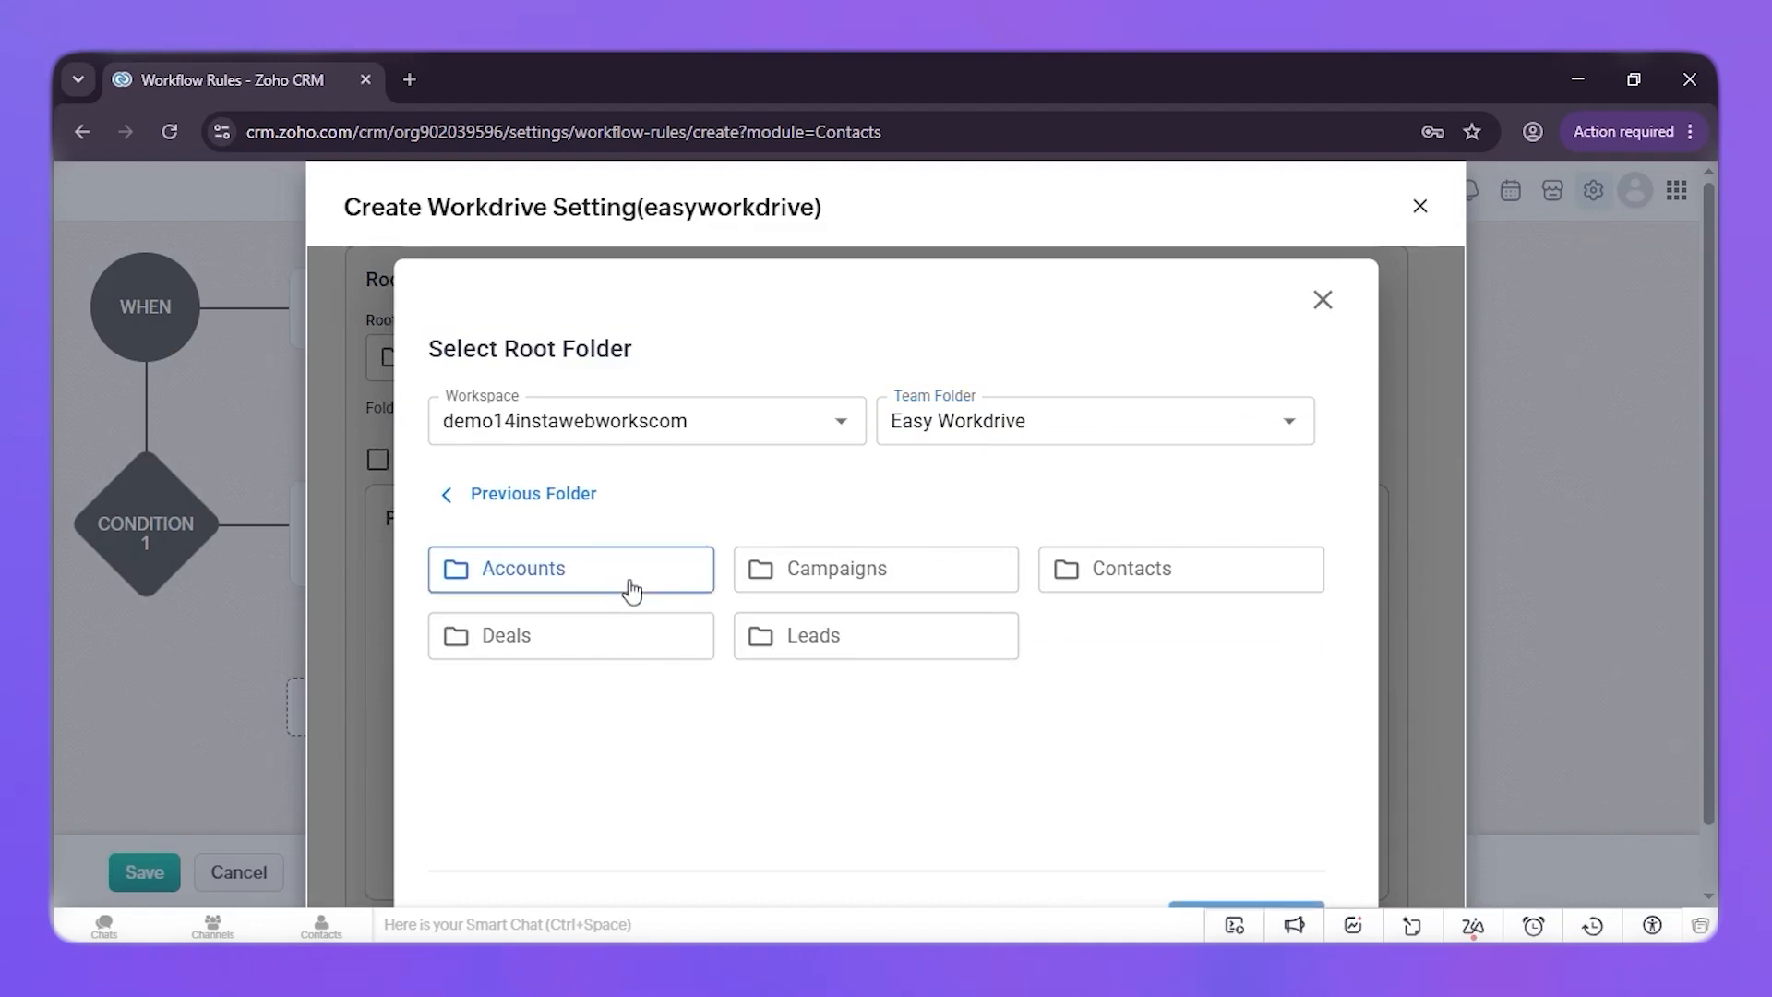
pyautogui.click(1263, 914)
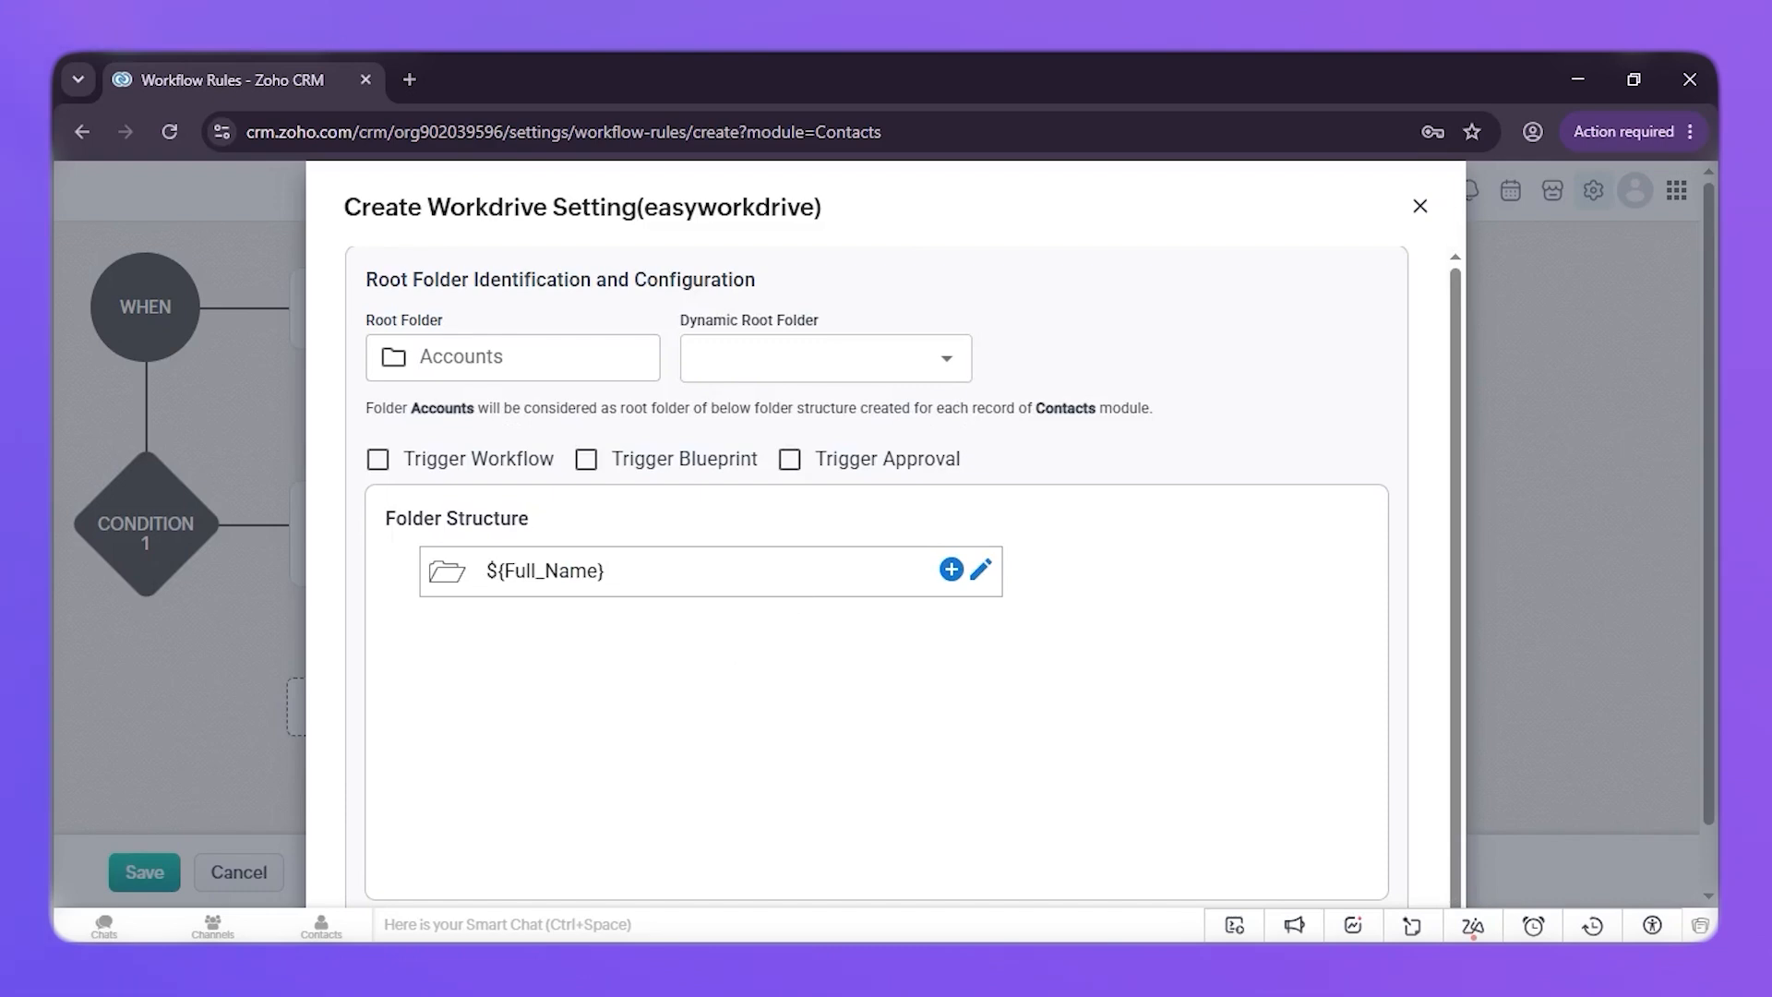
# Step: Replace the top folder's name with the Account Name field of the contact's related account
pyautogui.moveTo(607, 577); pyautogui.dragTo(486, 602)
pyautogui.press('BackSpace')
pyautogui.click(464, 617)
pyautogui.write('acco')
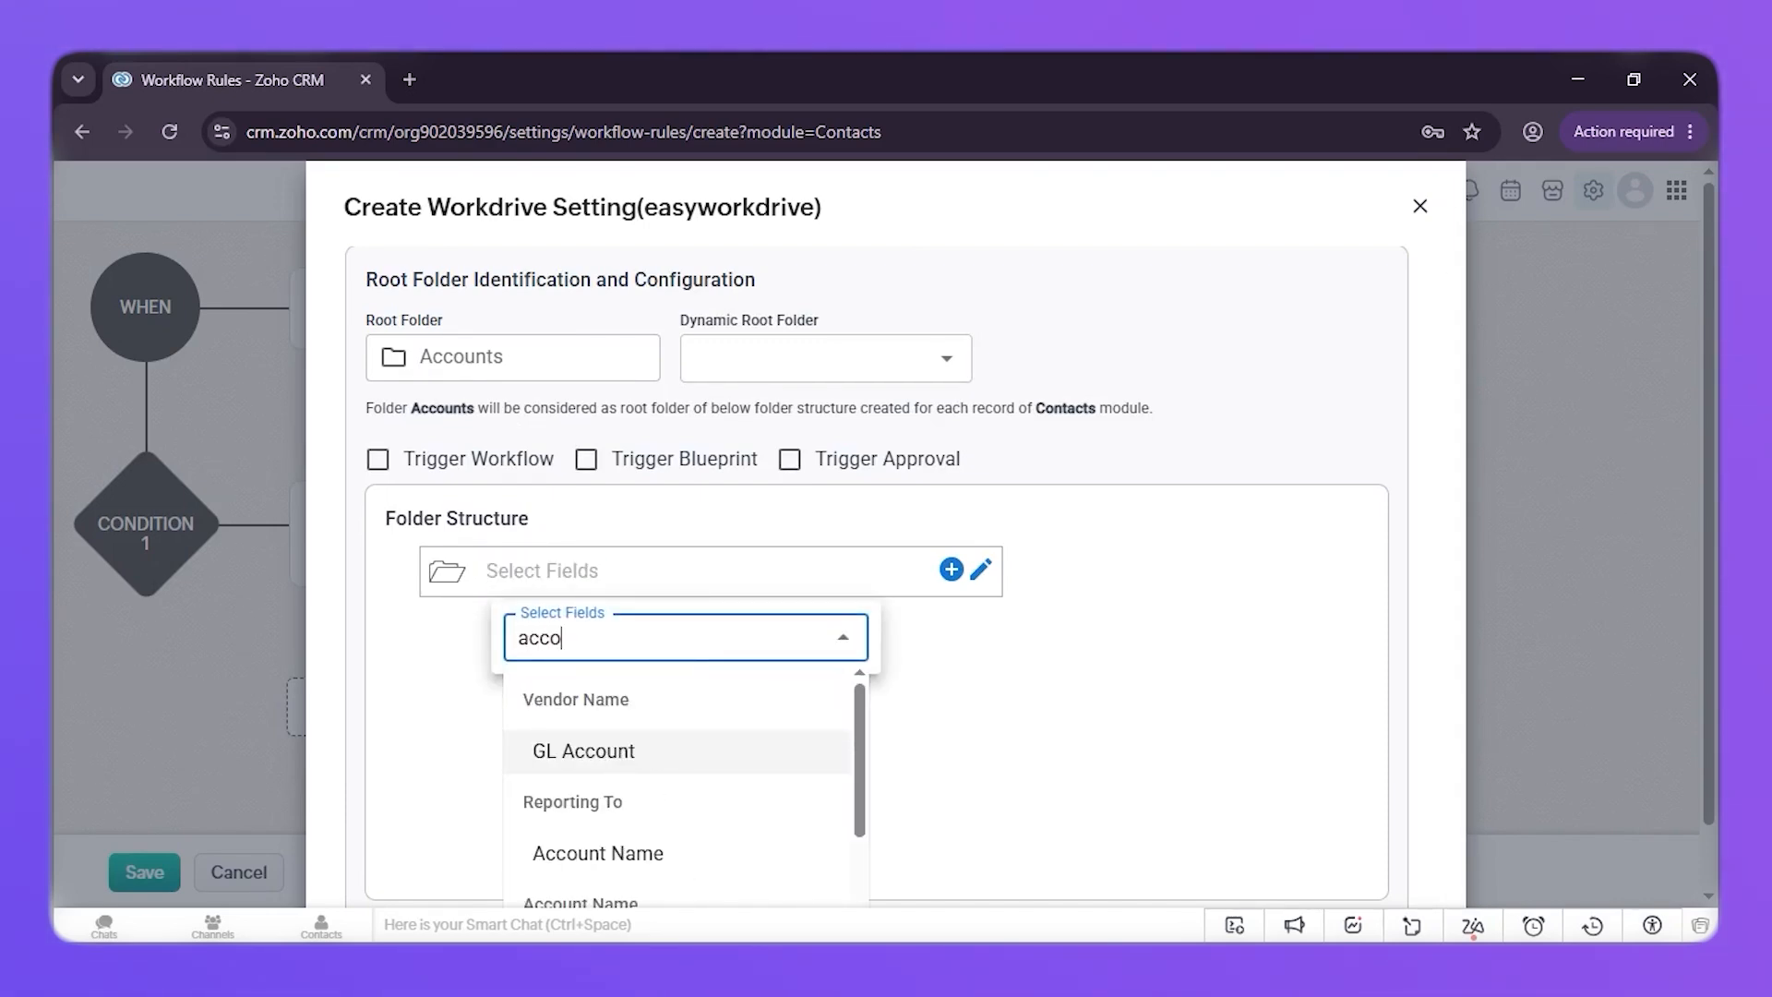
pyautogui.write('unt name')
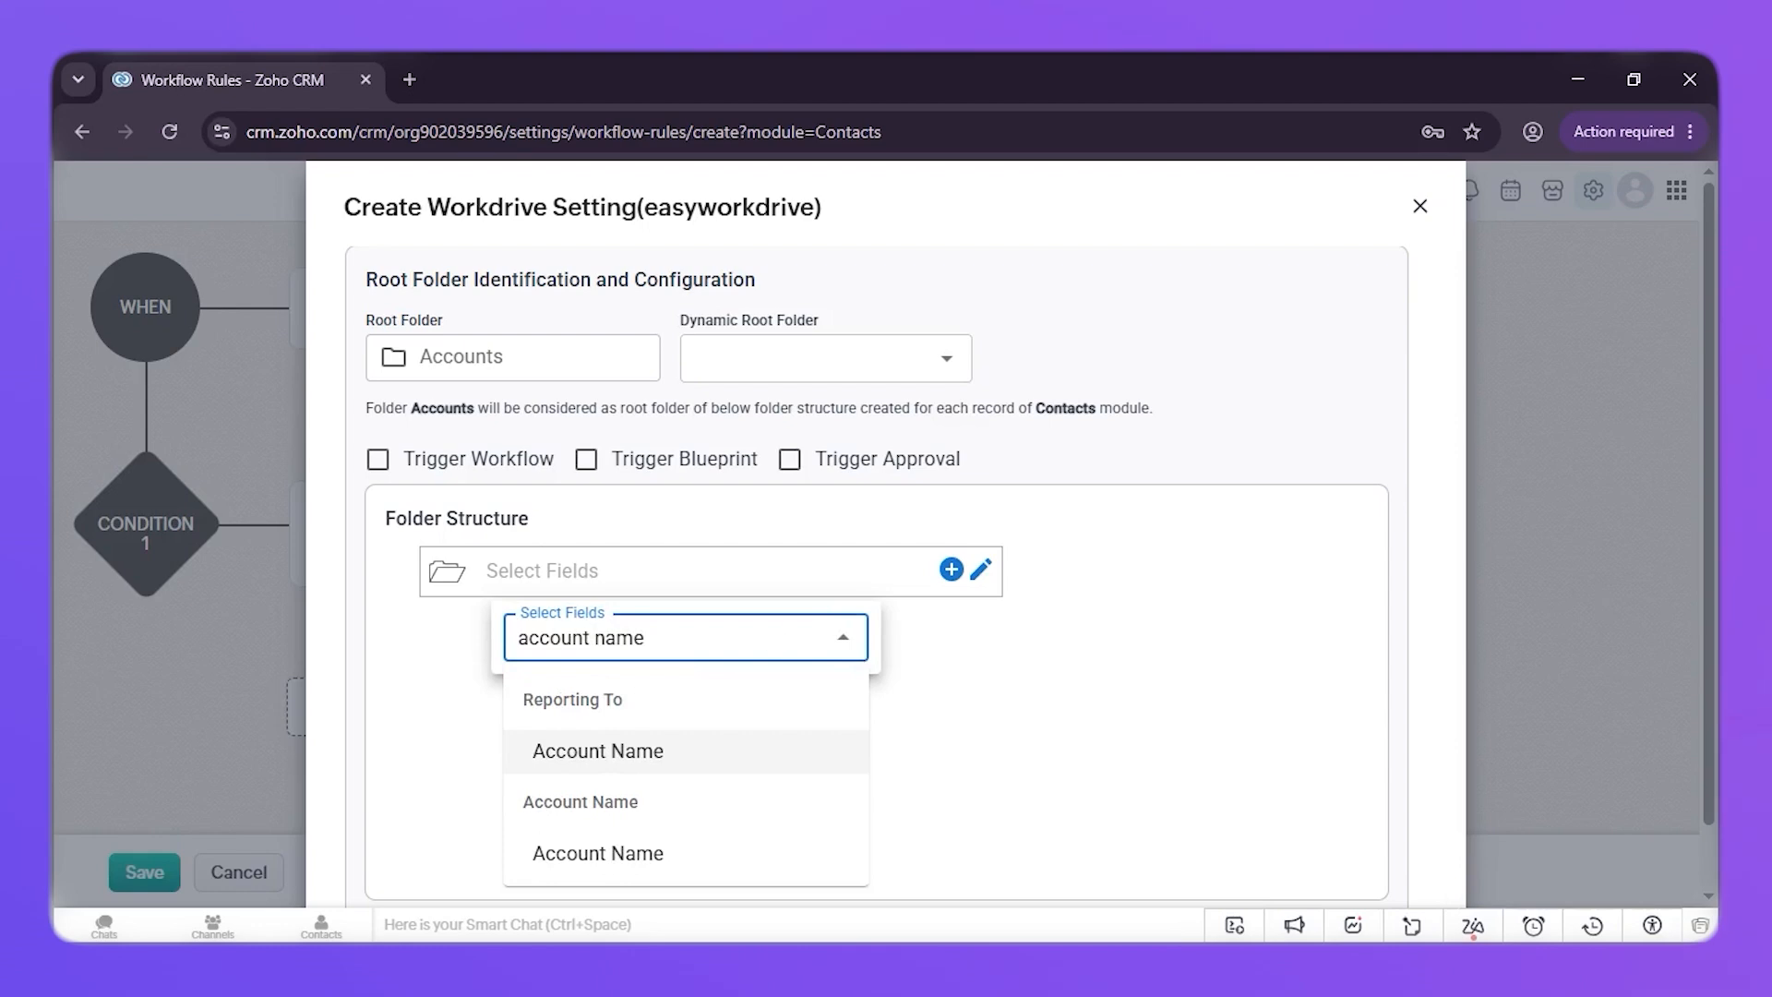
pyautogui.click(665, 863)
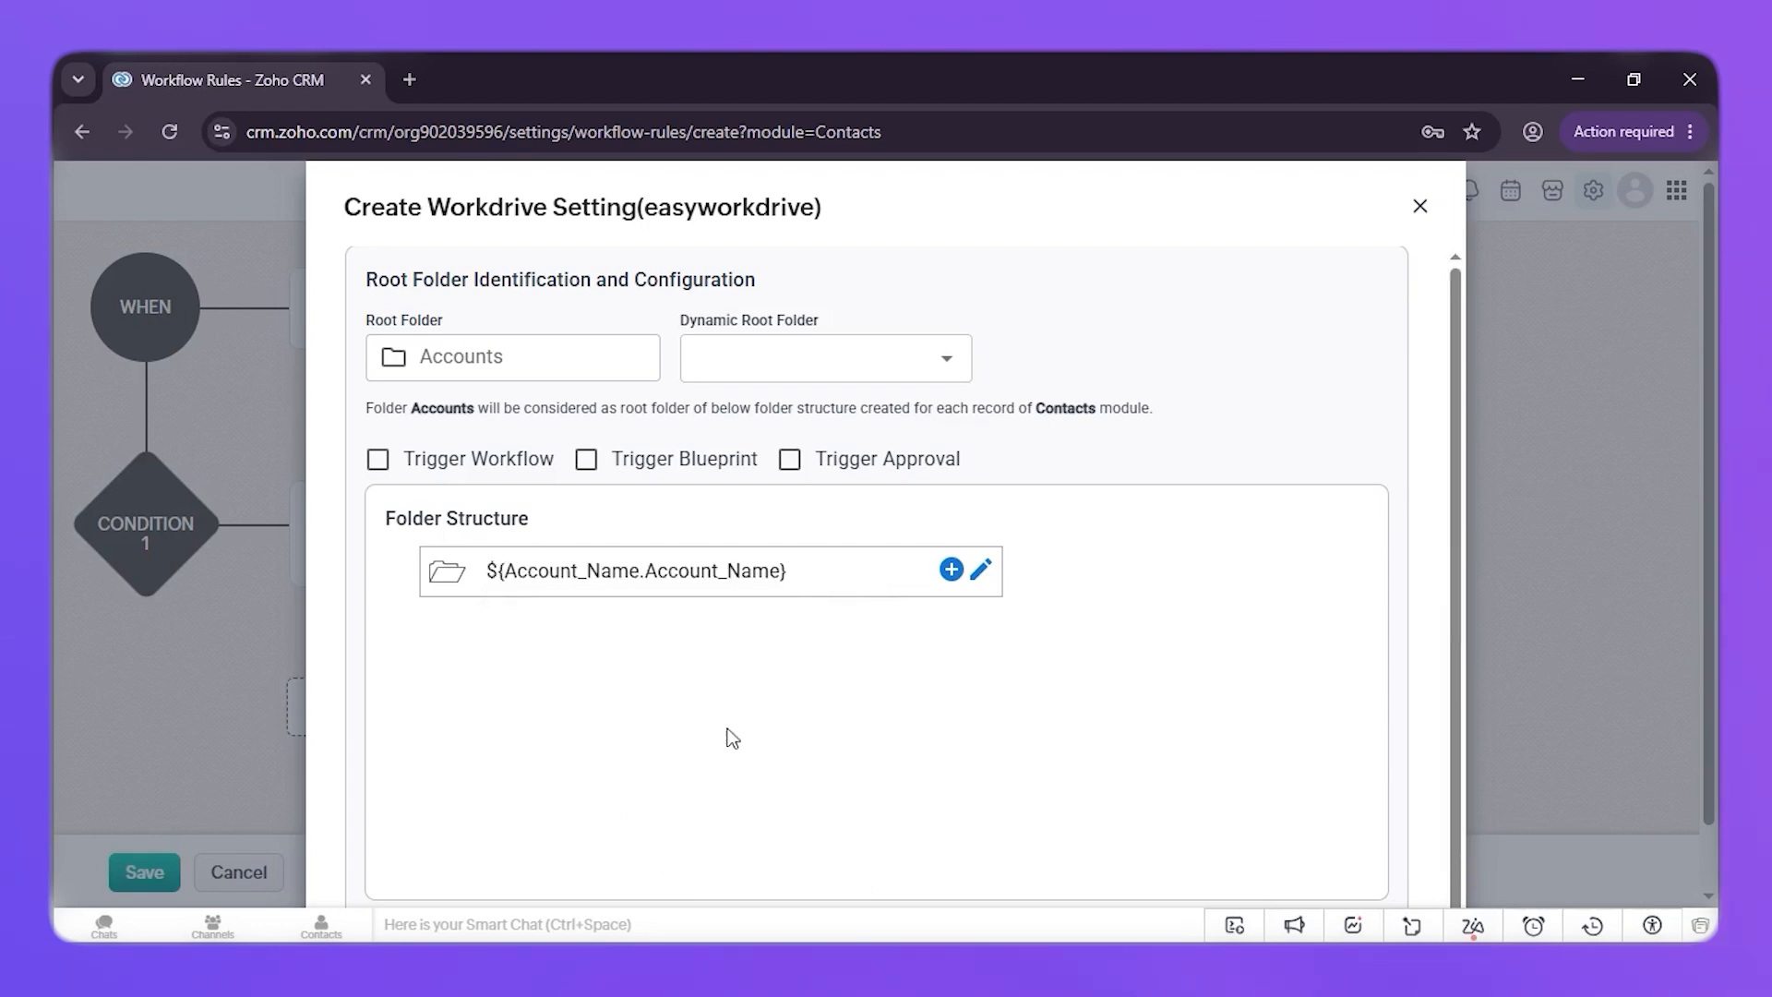
# Step: Enable Use Existing Folder for the top account-named folder and save its folder settings
pyautogui.click(978, 577)
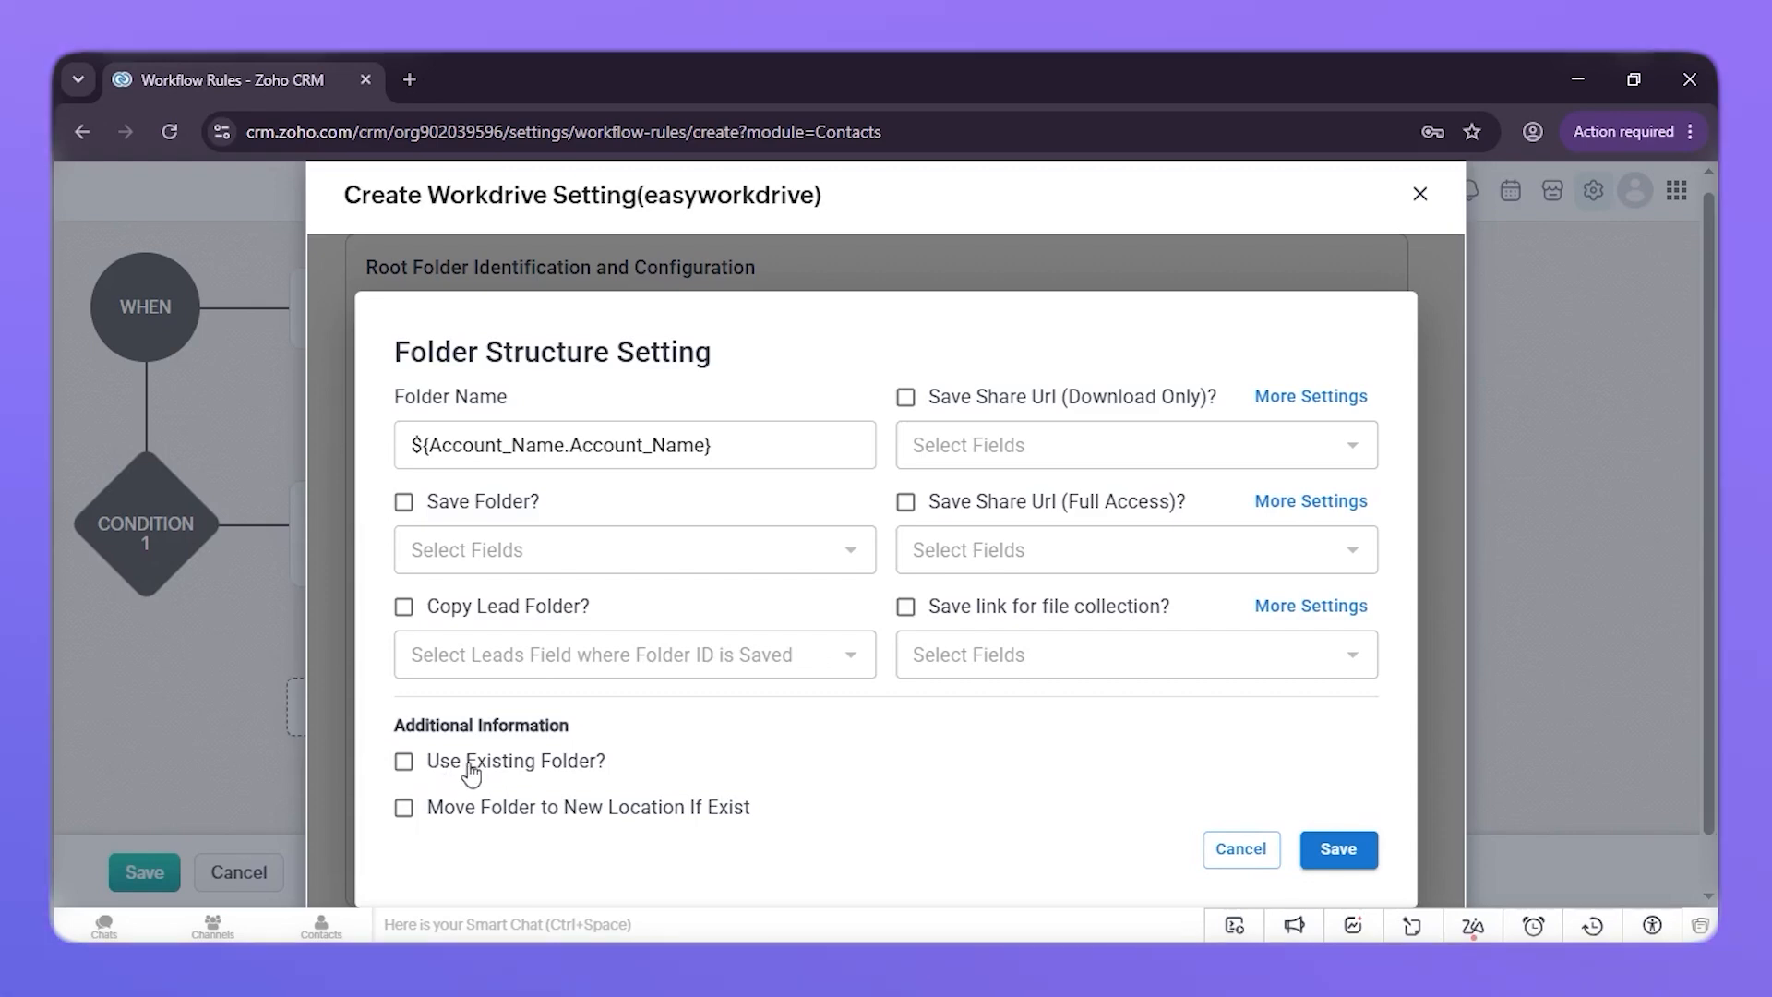
pyautogui.doubleClick(471, 766)
pyautogui.click(403, 762)
pyautogui.click(1338, 849)
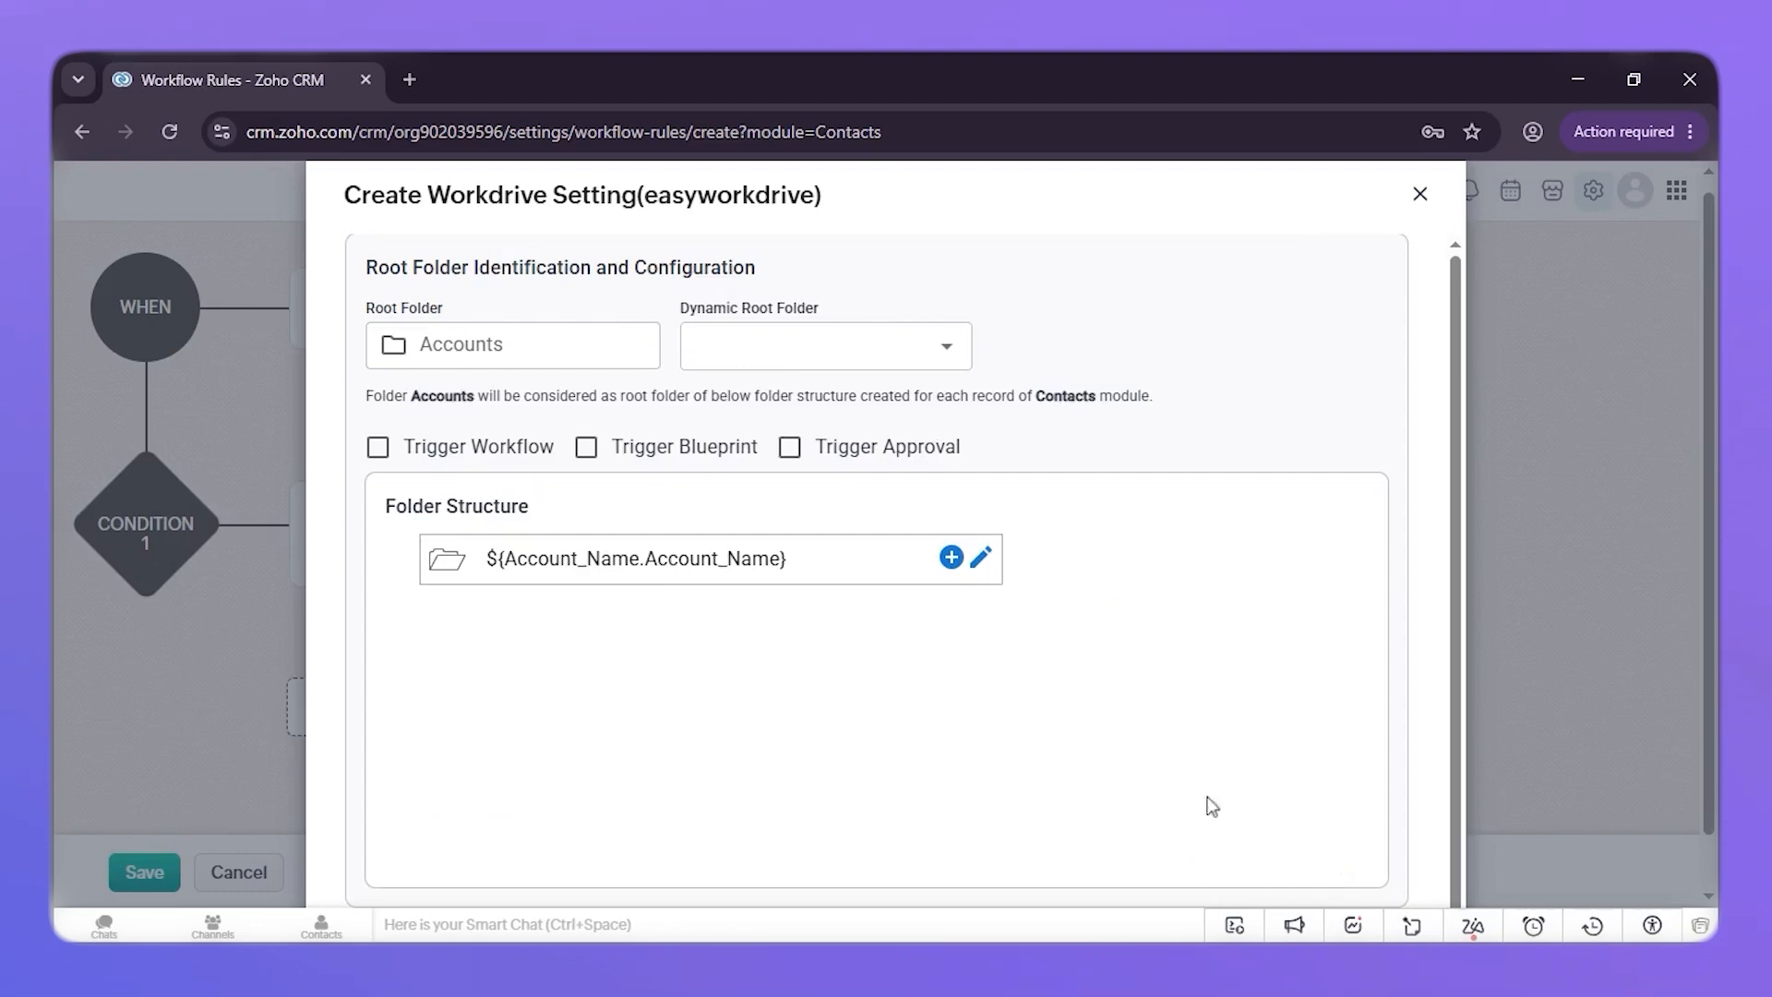
# Step: Add a subfolder named "Associated Contacts" under the account folder, with Use Existing Folder enabled
pyautogui.click(951, 558)
pyautogui.click(530, 445)
pyautogui.moveTo(531, 445); pyautogui.dragTo(412, 445)
pyautogui.press('BackSpace')
pyautogui.write('A')
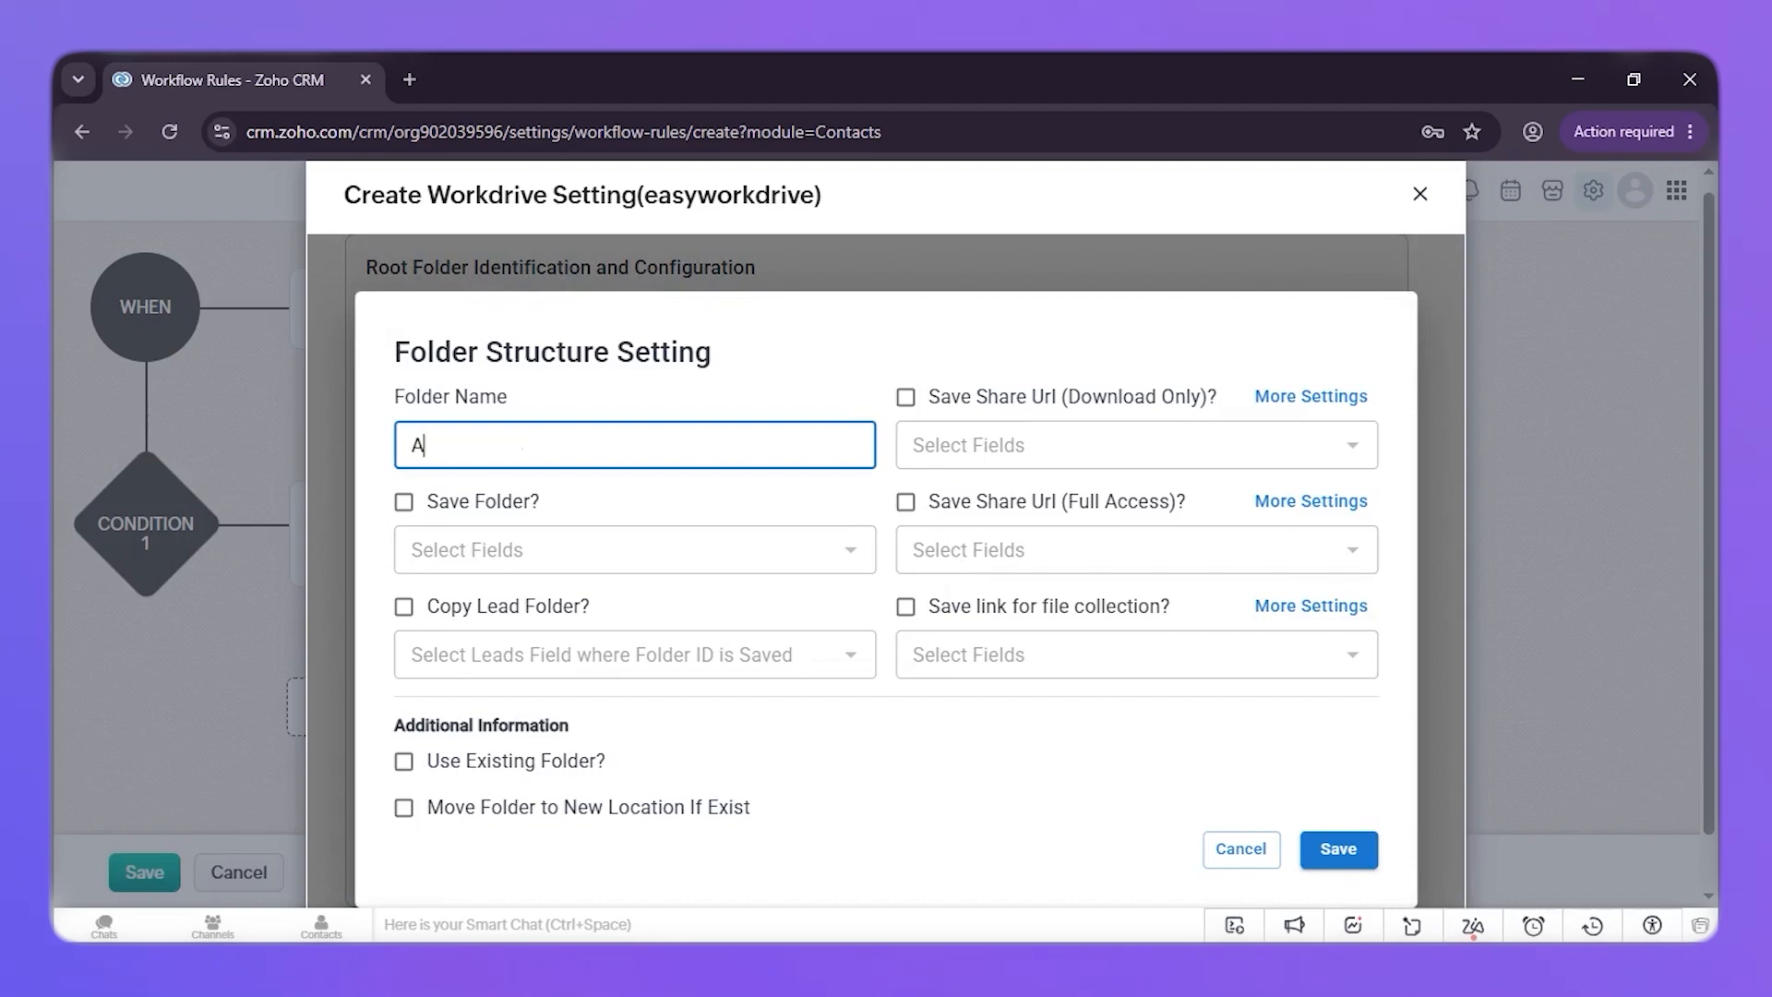
pyautogui.write('ssociated Contacts')
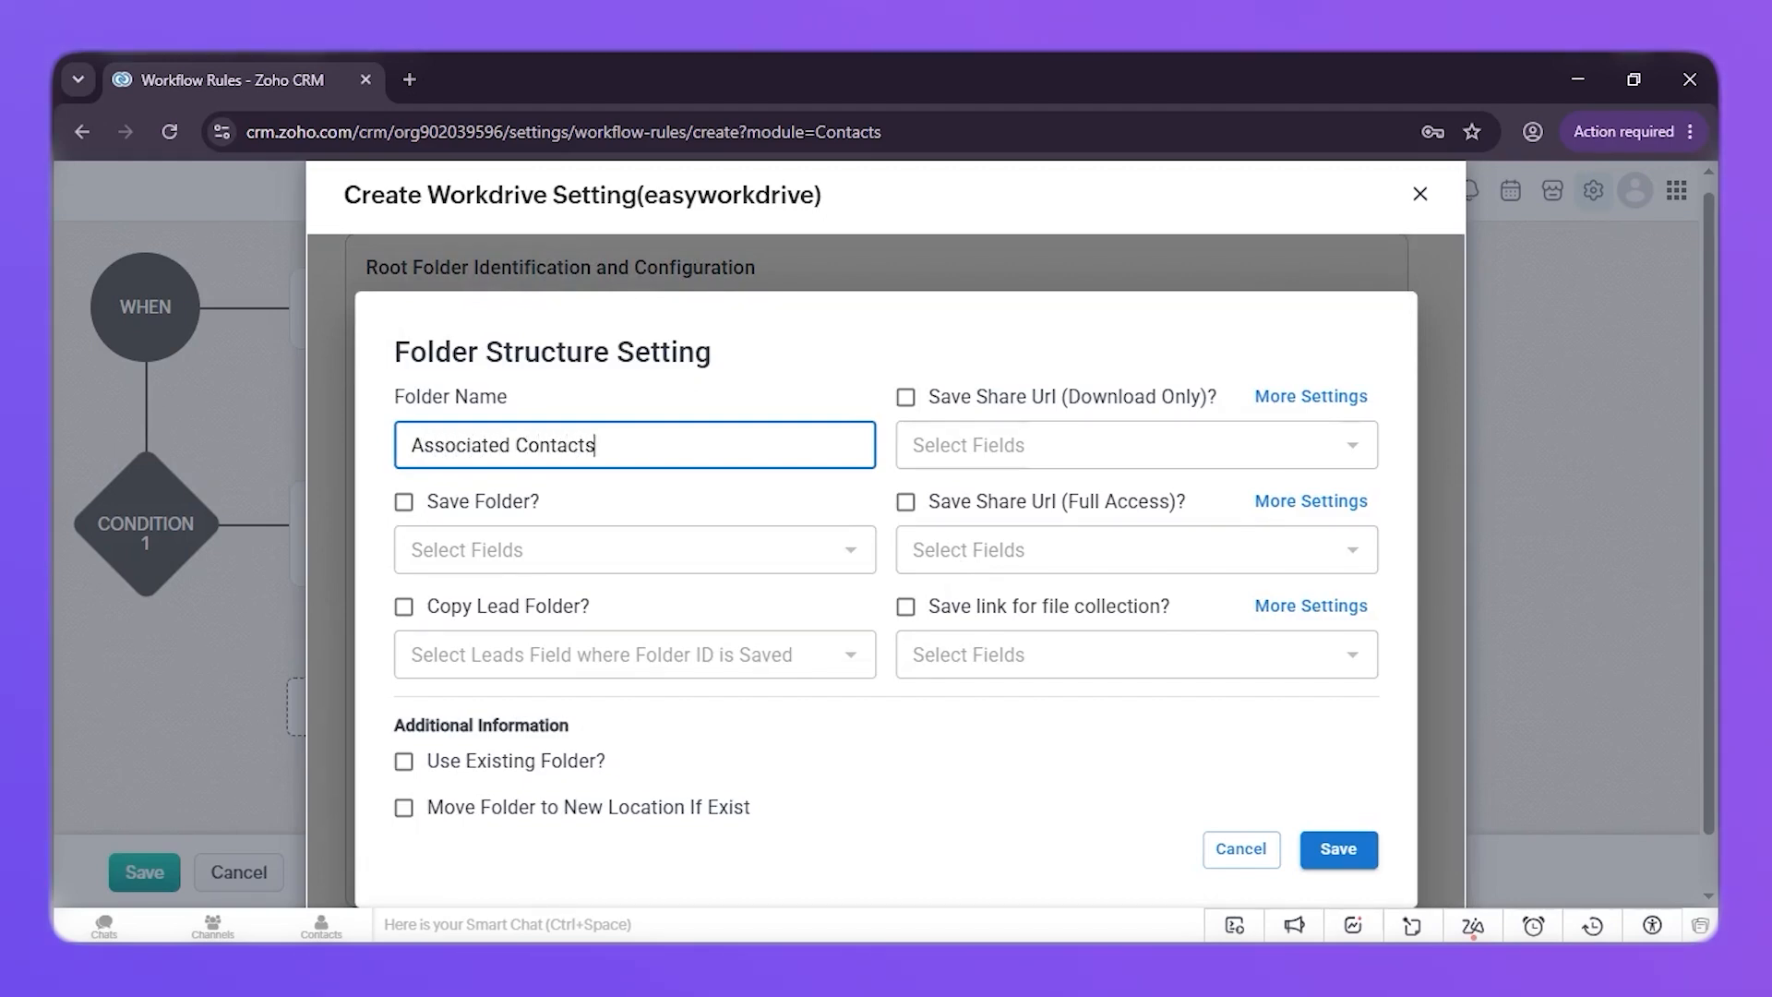
pyautogui.click(403, 778)
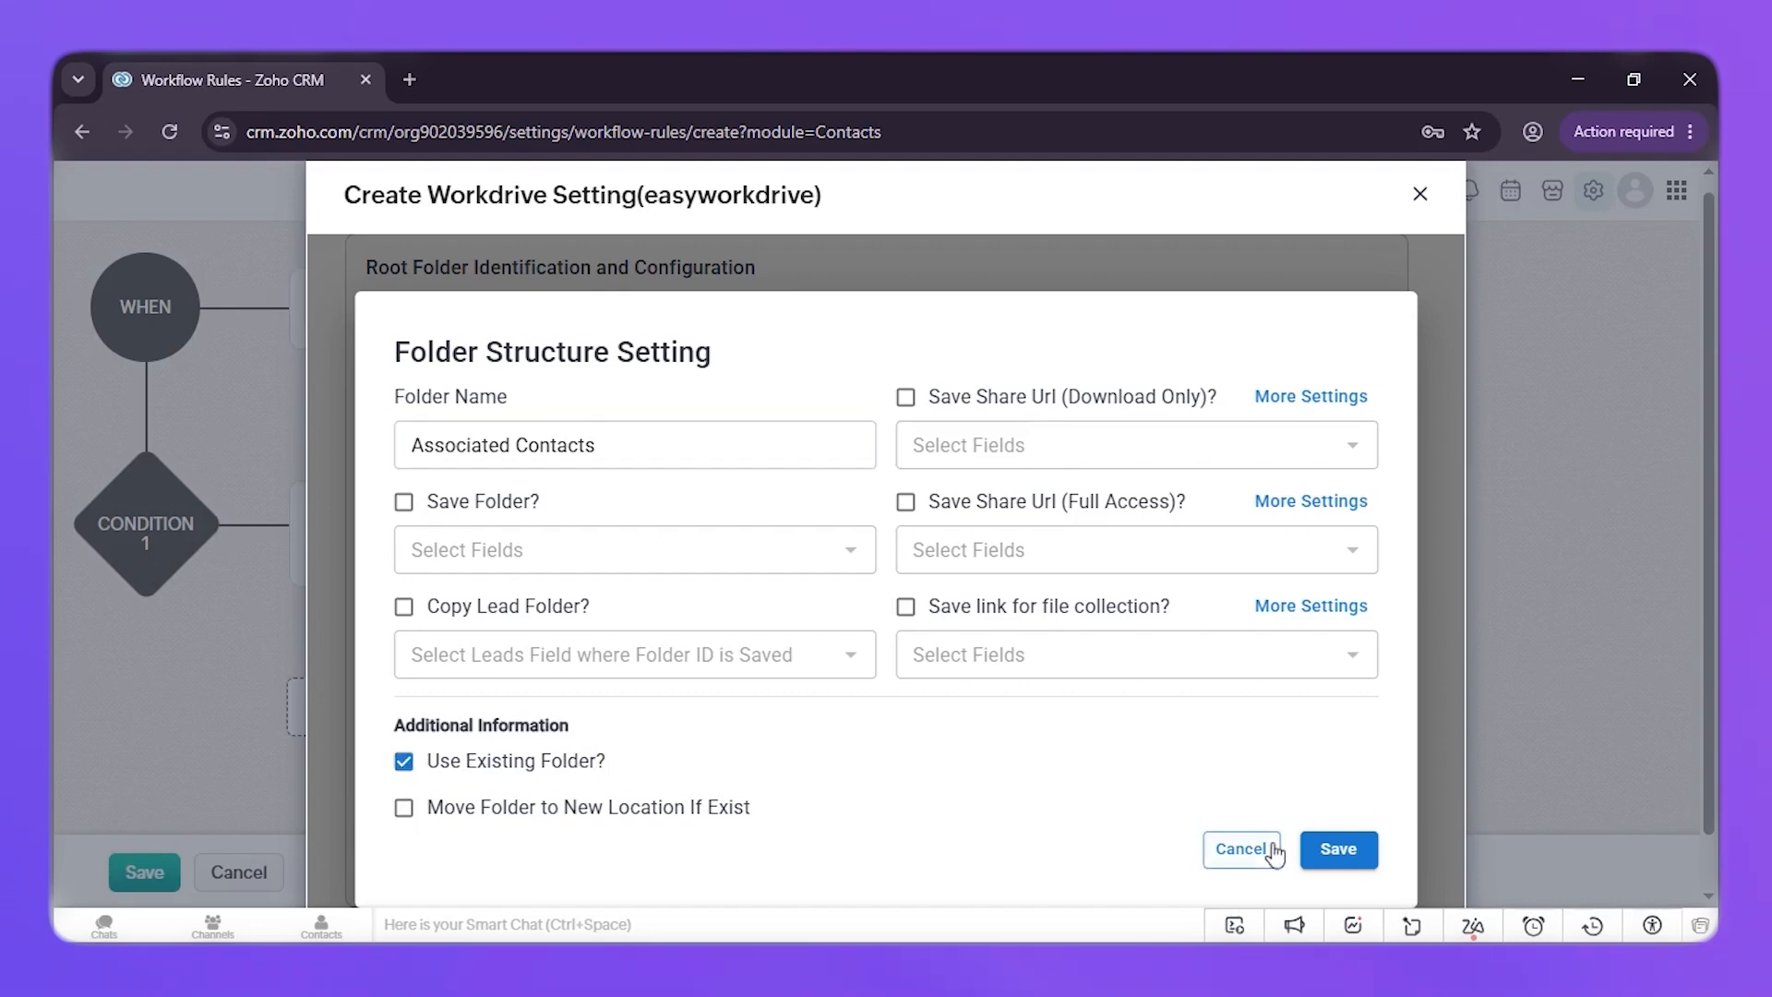
pyautogui.click(1335, 852)
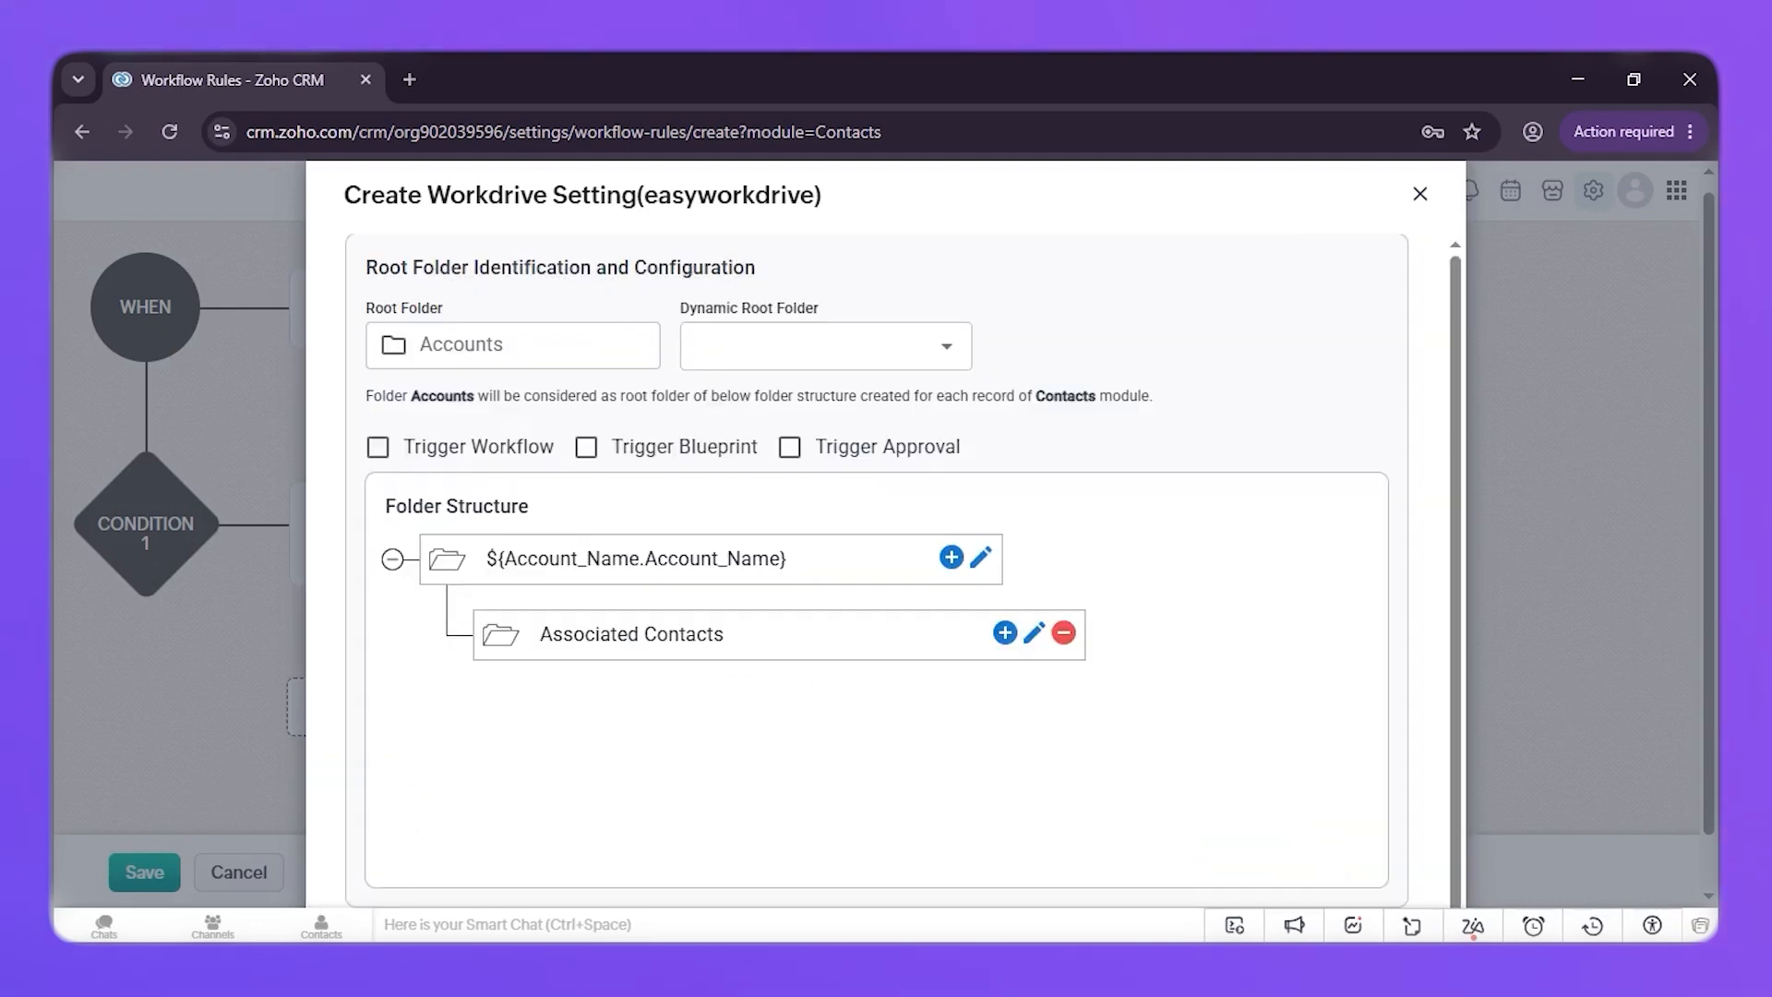
# Step: Add a ${Full_Name} subfolder under Associated Contacts and save its folder in the Workdrive Folder ID (EXT) field
pyautogui.click(1005, 633)
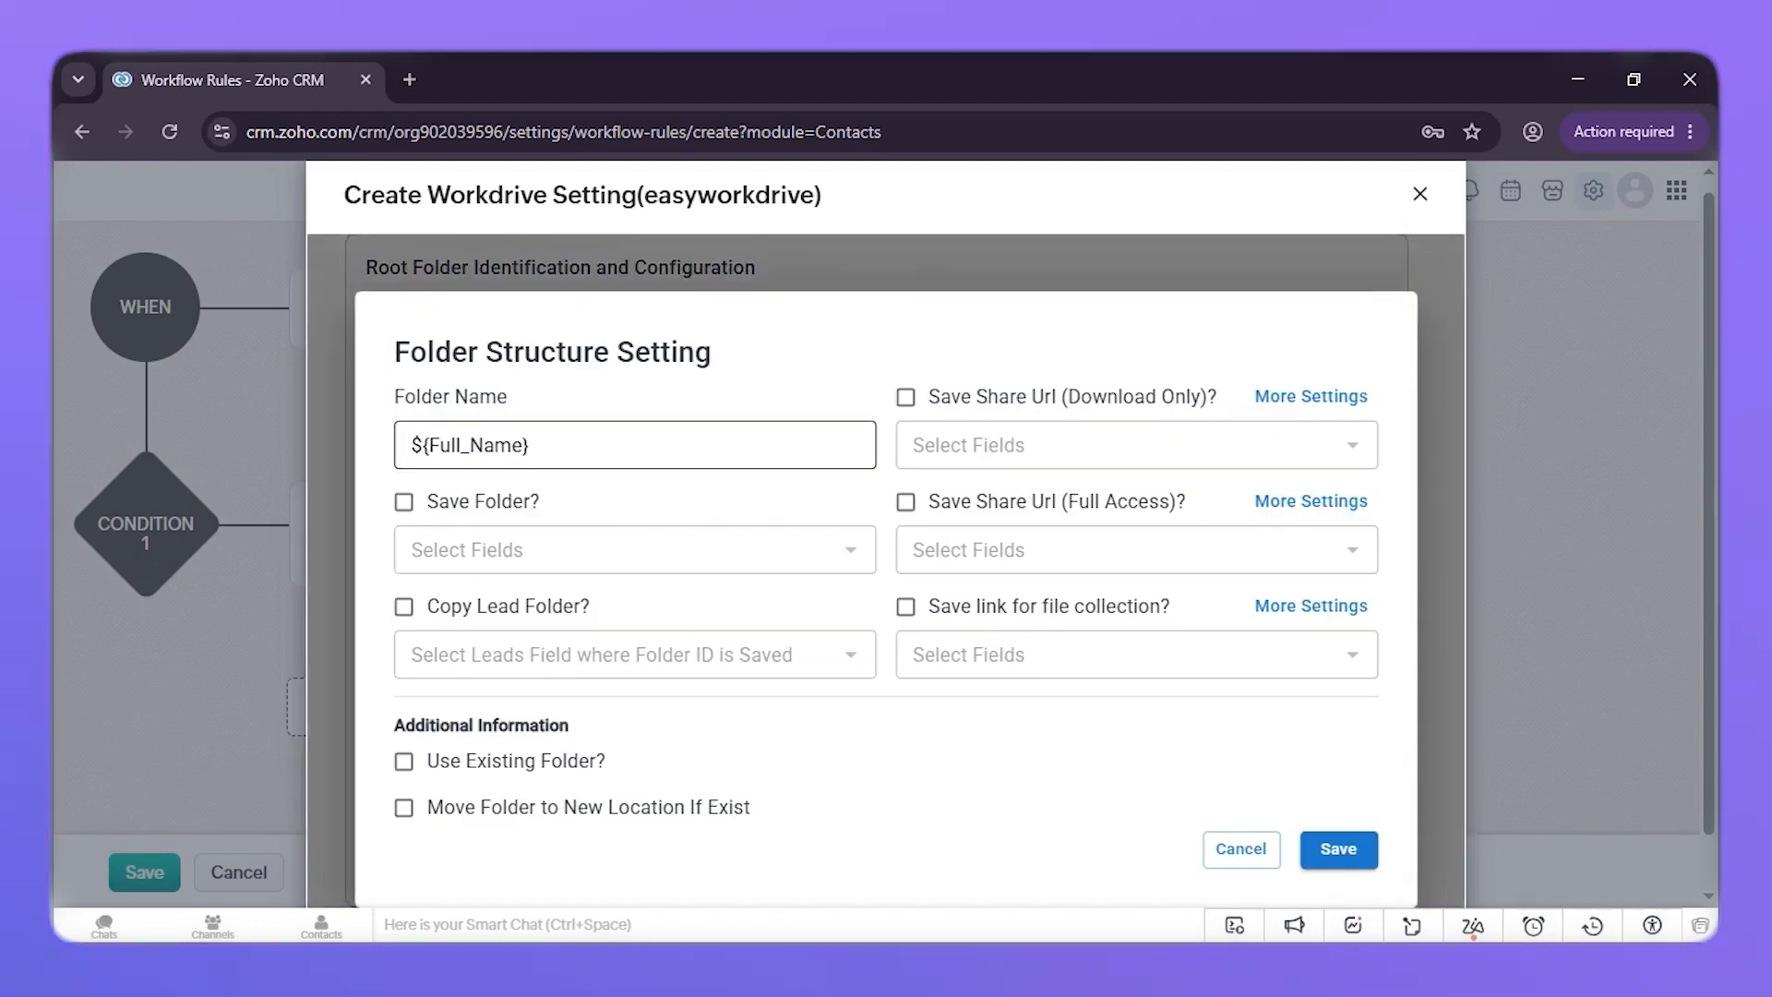
pyautogui.doubleClick(525, 445)
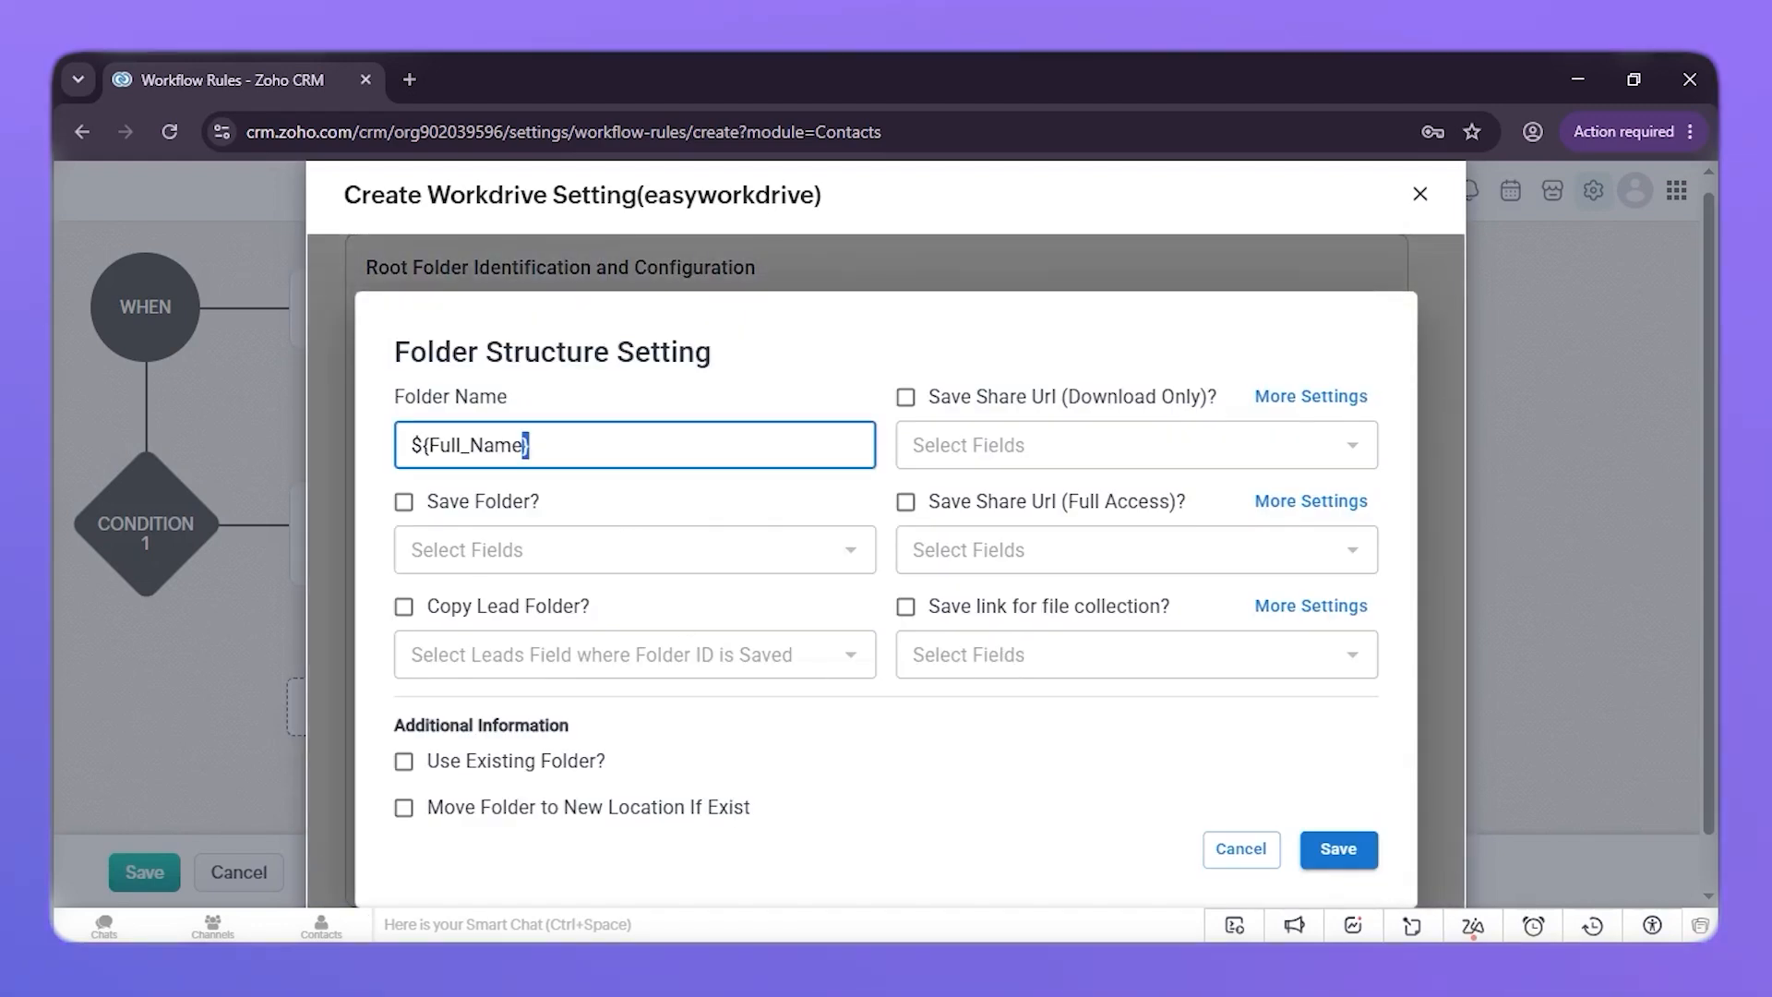
pyautogui.click(404, 506)
pyautogui.click(405, 503)
pyautogui.click(480, 552)
pyautogui.write('wor')
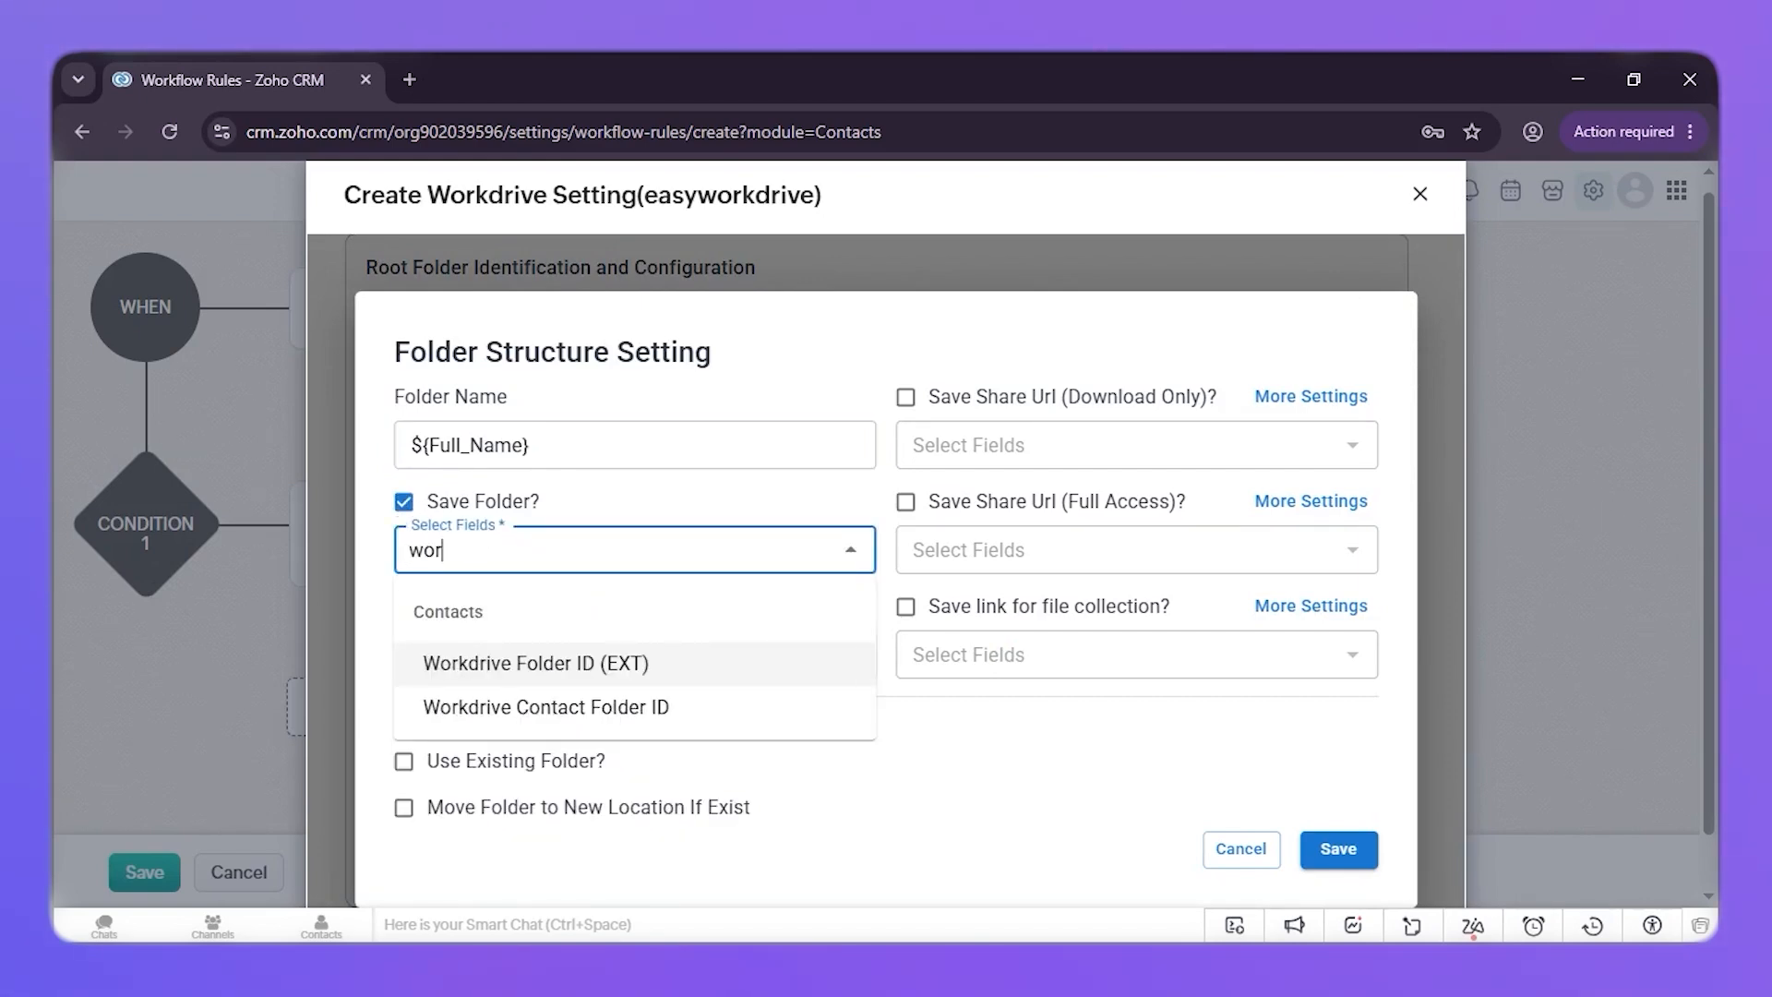
pyautogui.click(602, 674)
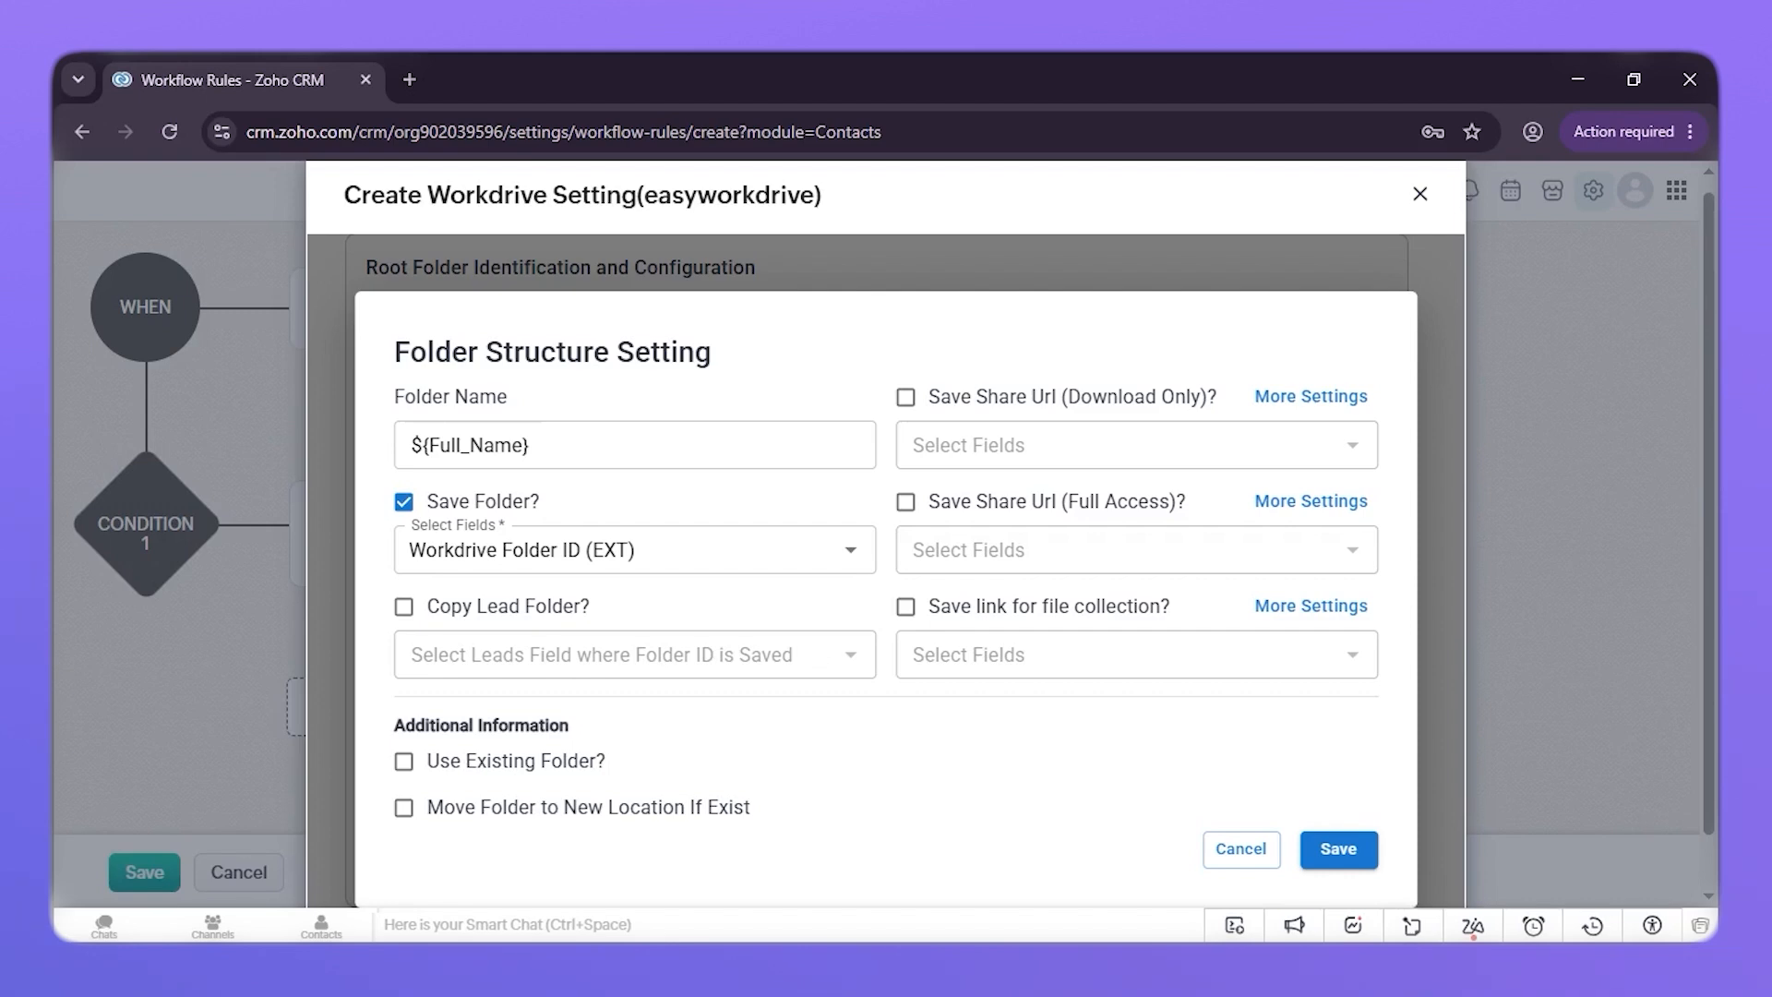
pyautogui.click(1339, 849)
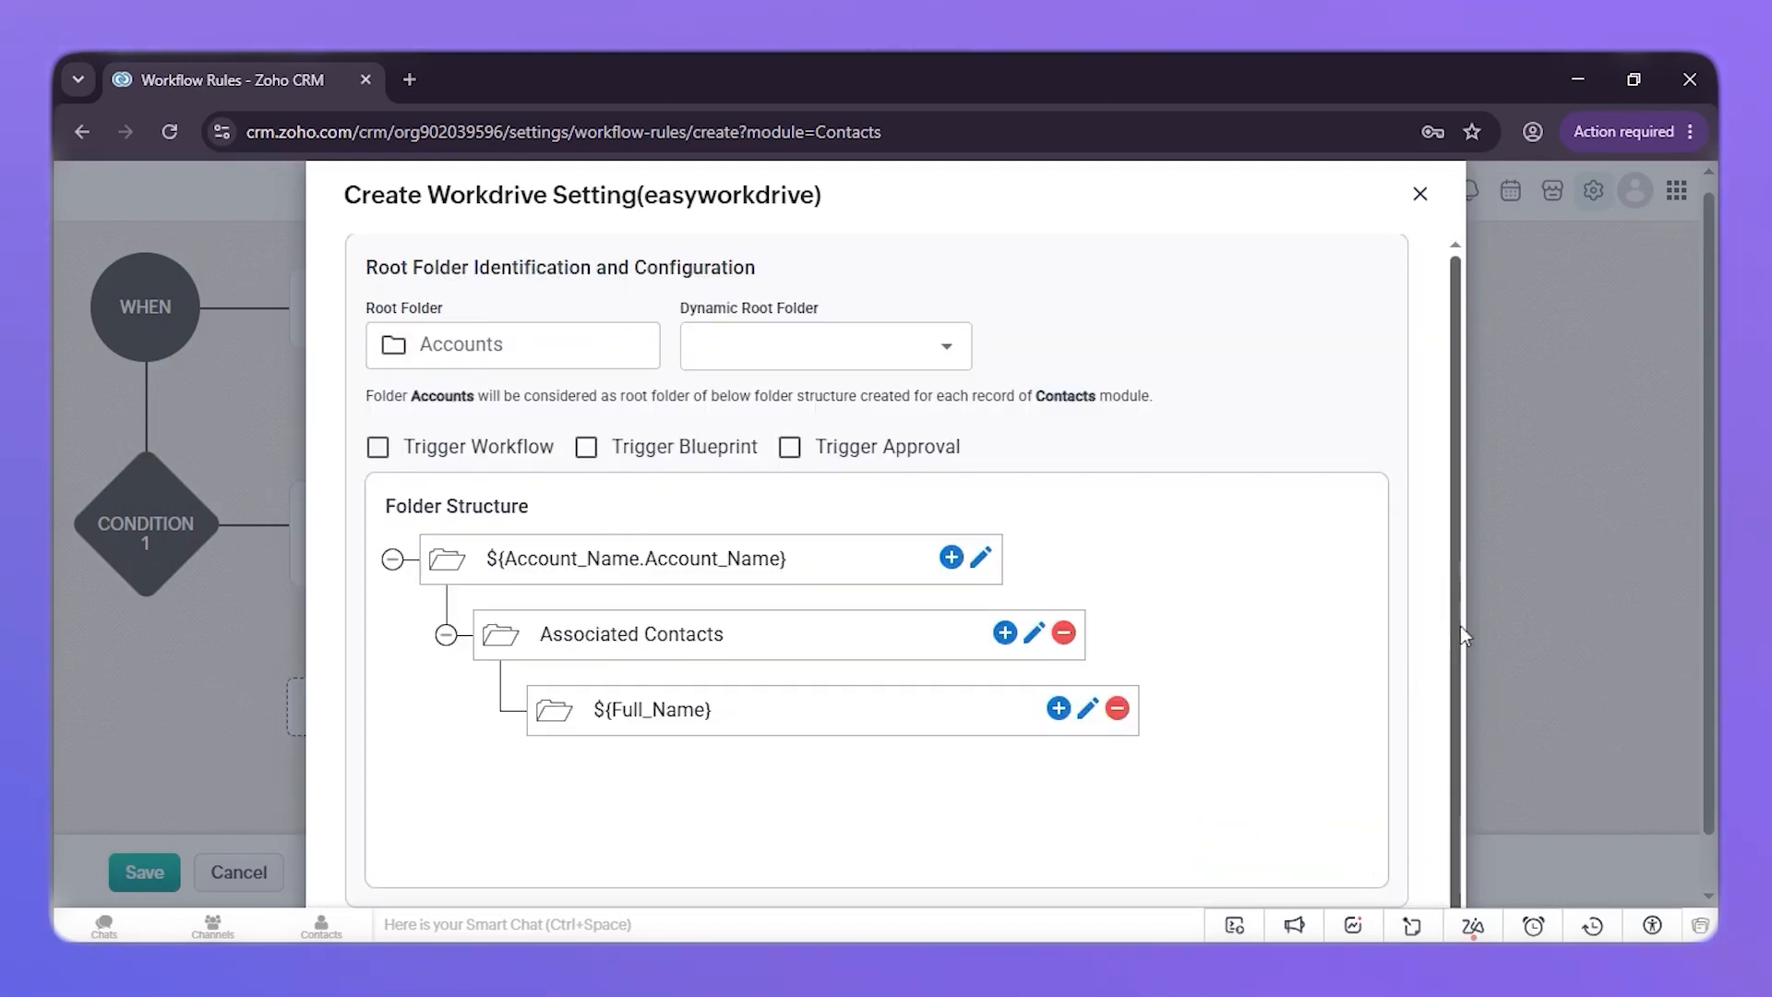
# Step: Upsert the folder setting and associate it with the rule under the name "create contact under account folder"
pyautogui.hotkey('ctrl', '-')
pyautogui.hotkey('ctrl', '-')
pyautogui.hotkey('ctrl', '-')
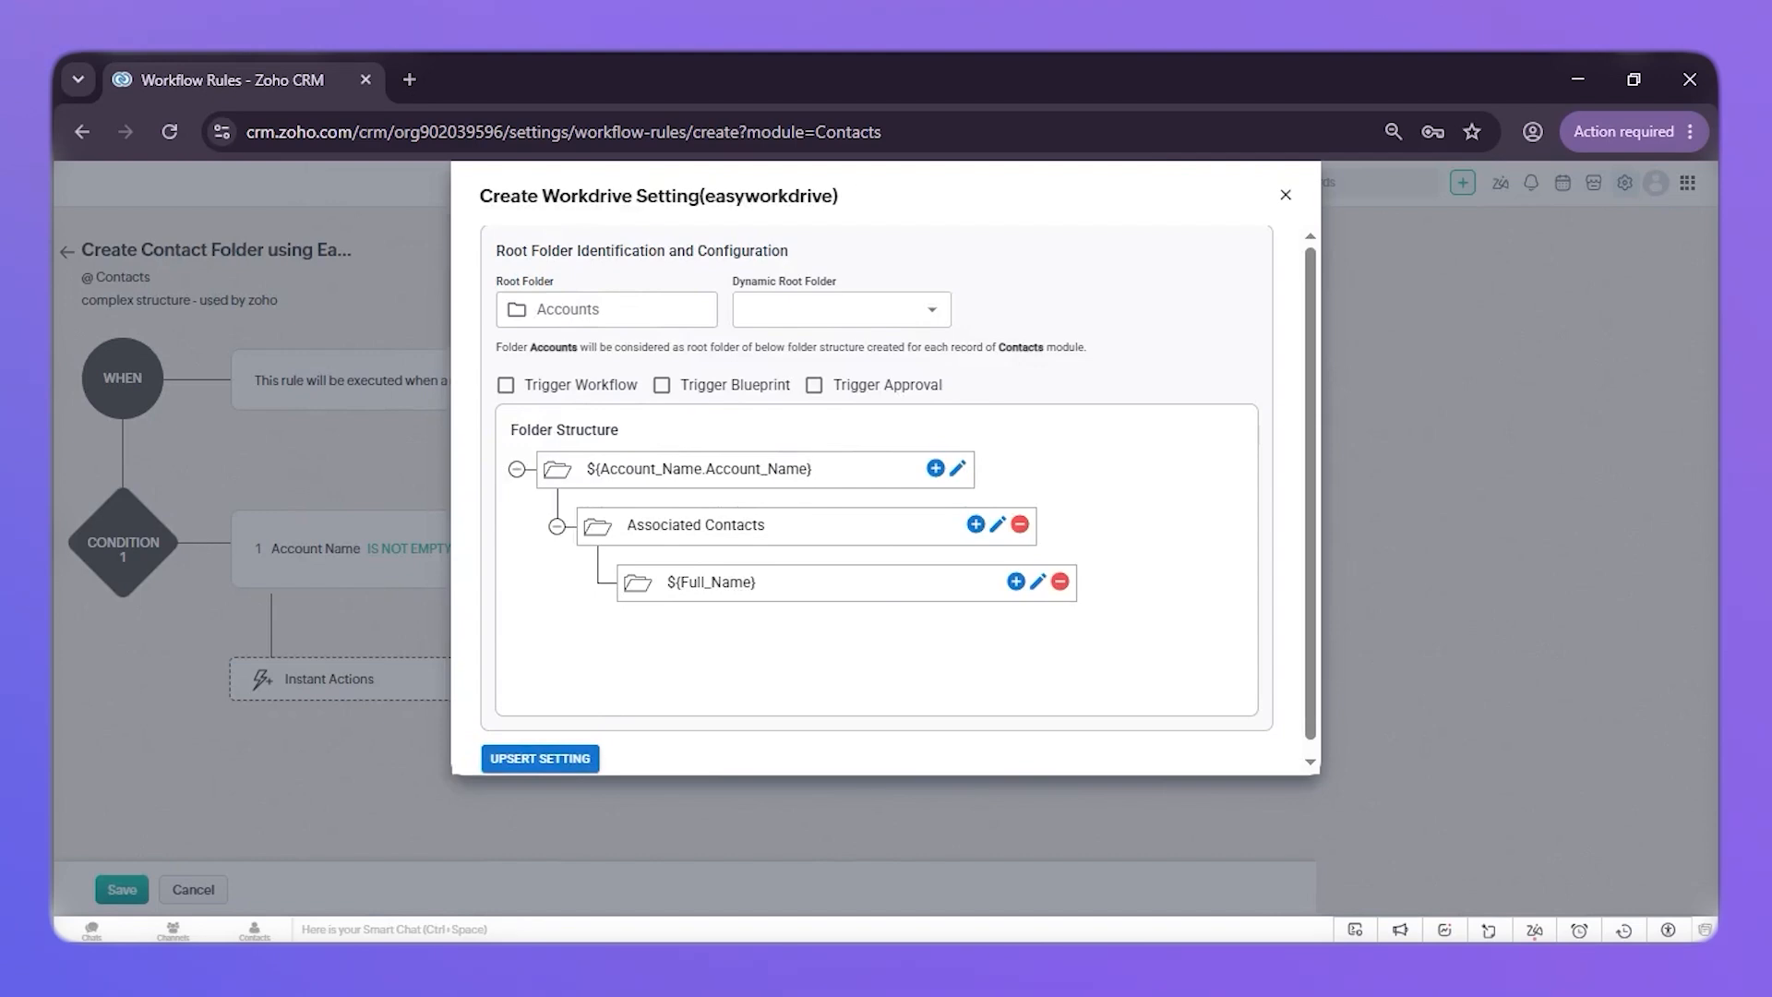
pyautogui.hotkey('ctrl', '+')
pyautogui.hotkey('ctrl', '+')
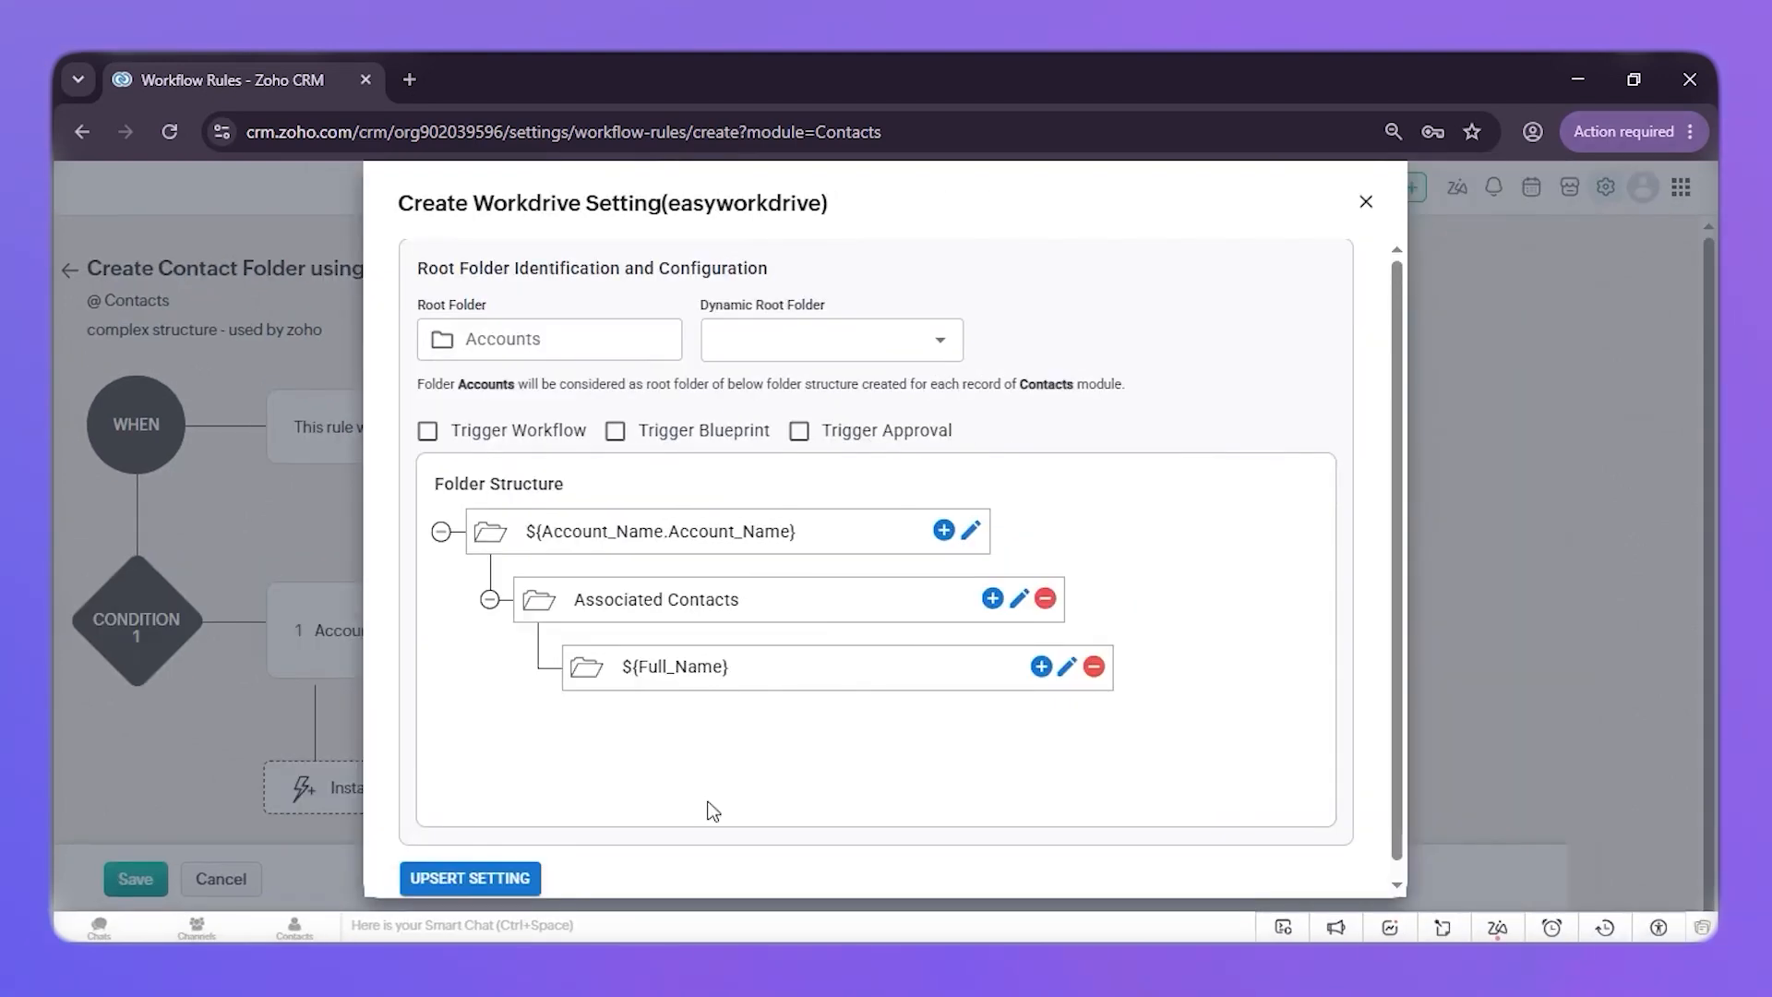
pyautogui.click(483, 883)
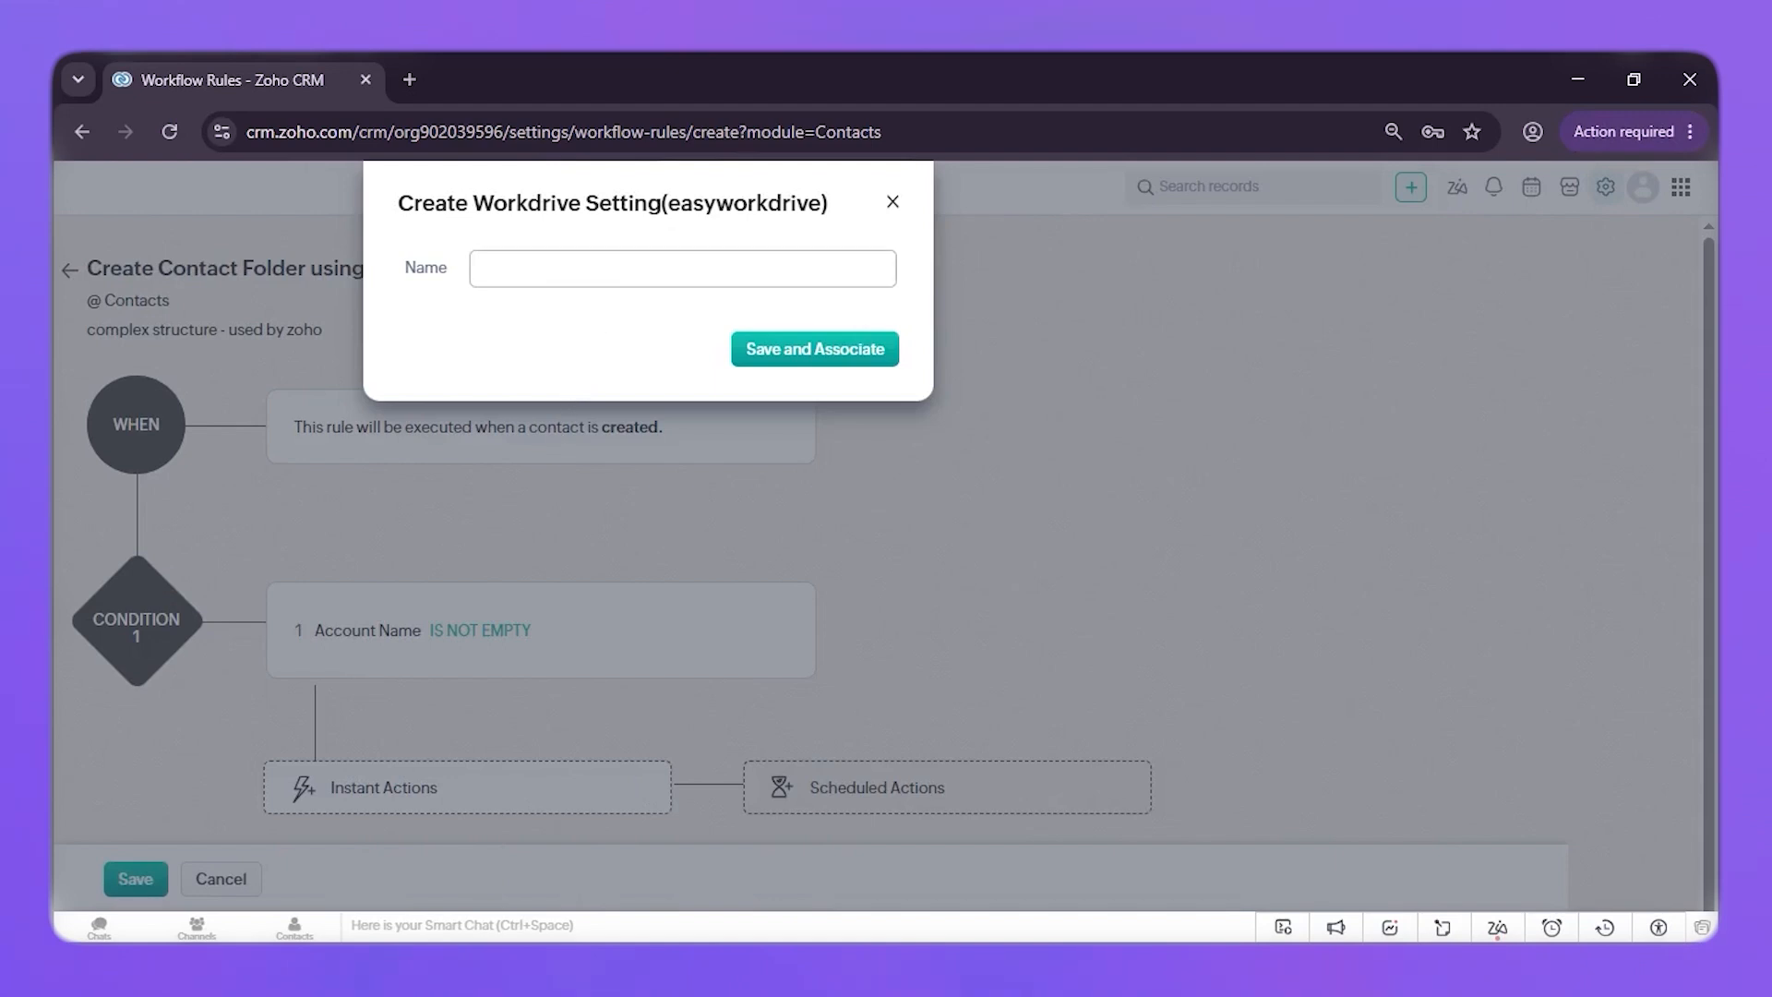
pyautogui.write('create contact under account folder')
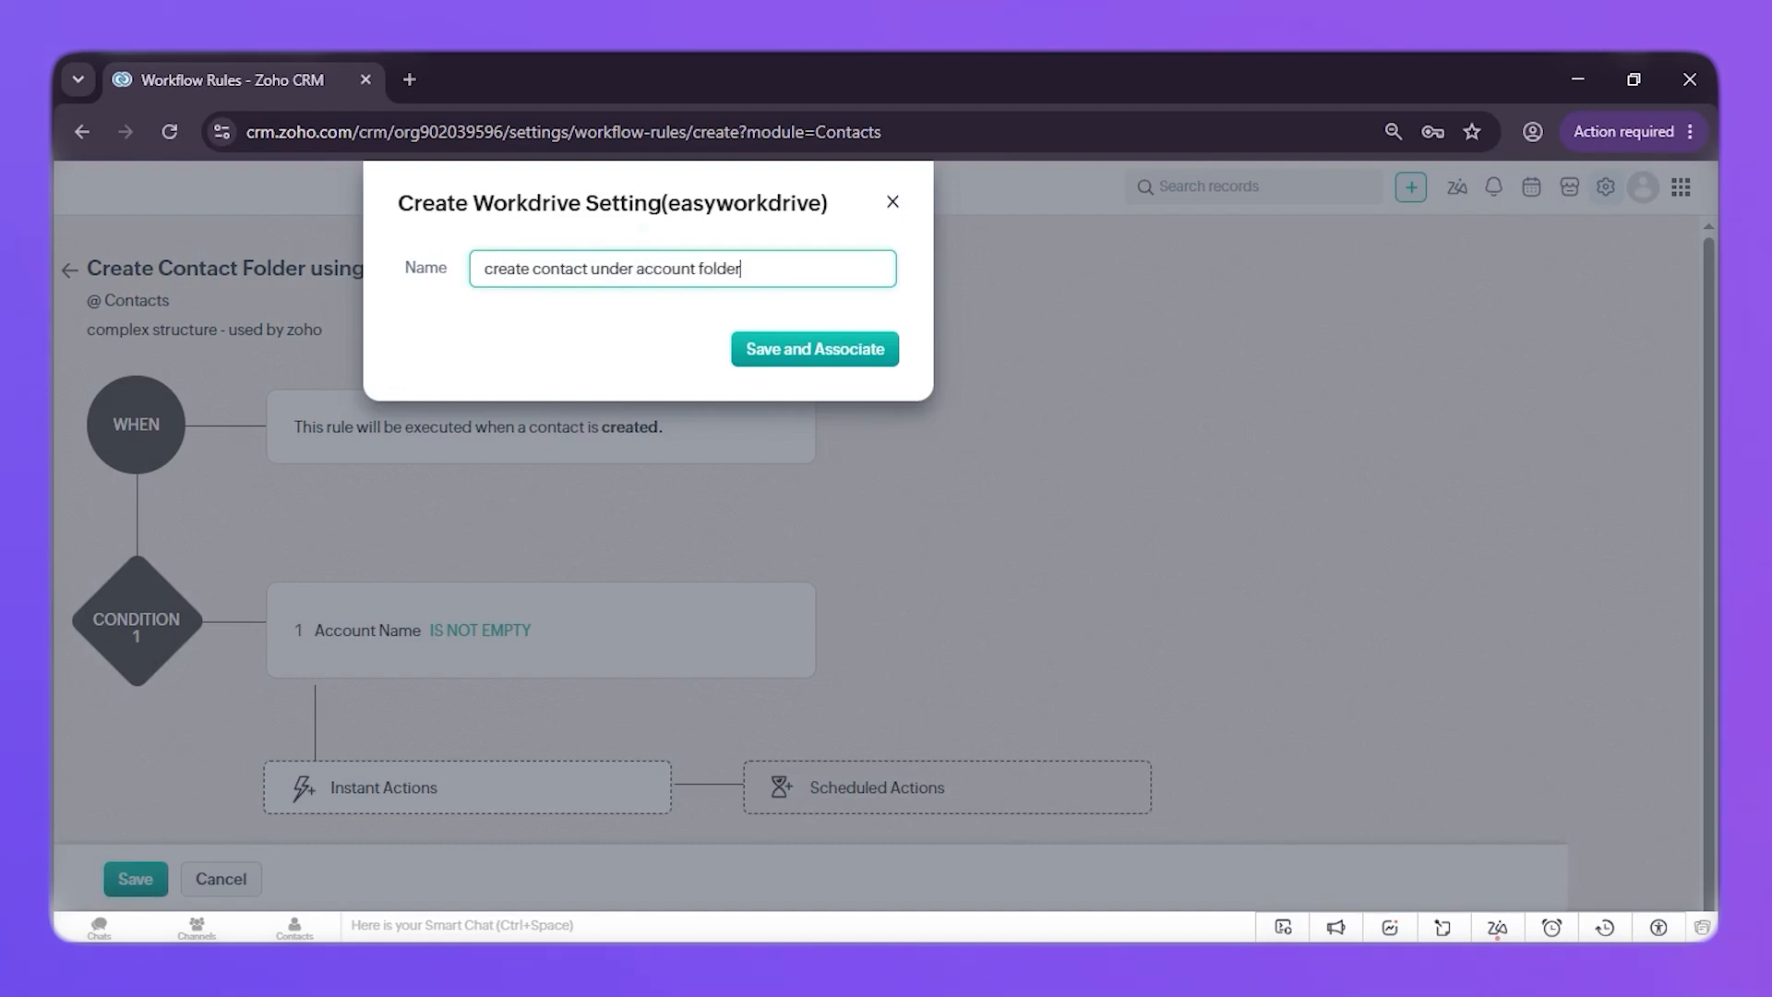
pyautogui.click(845, 349)
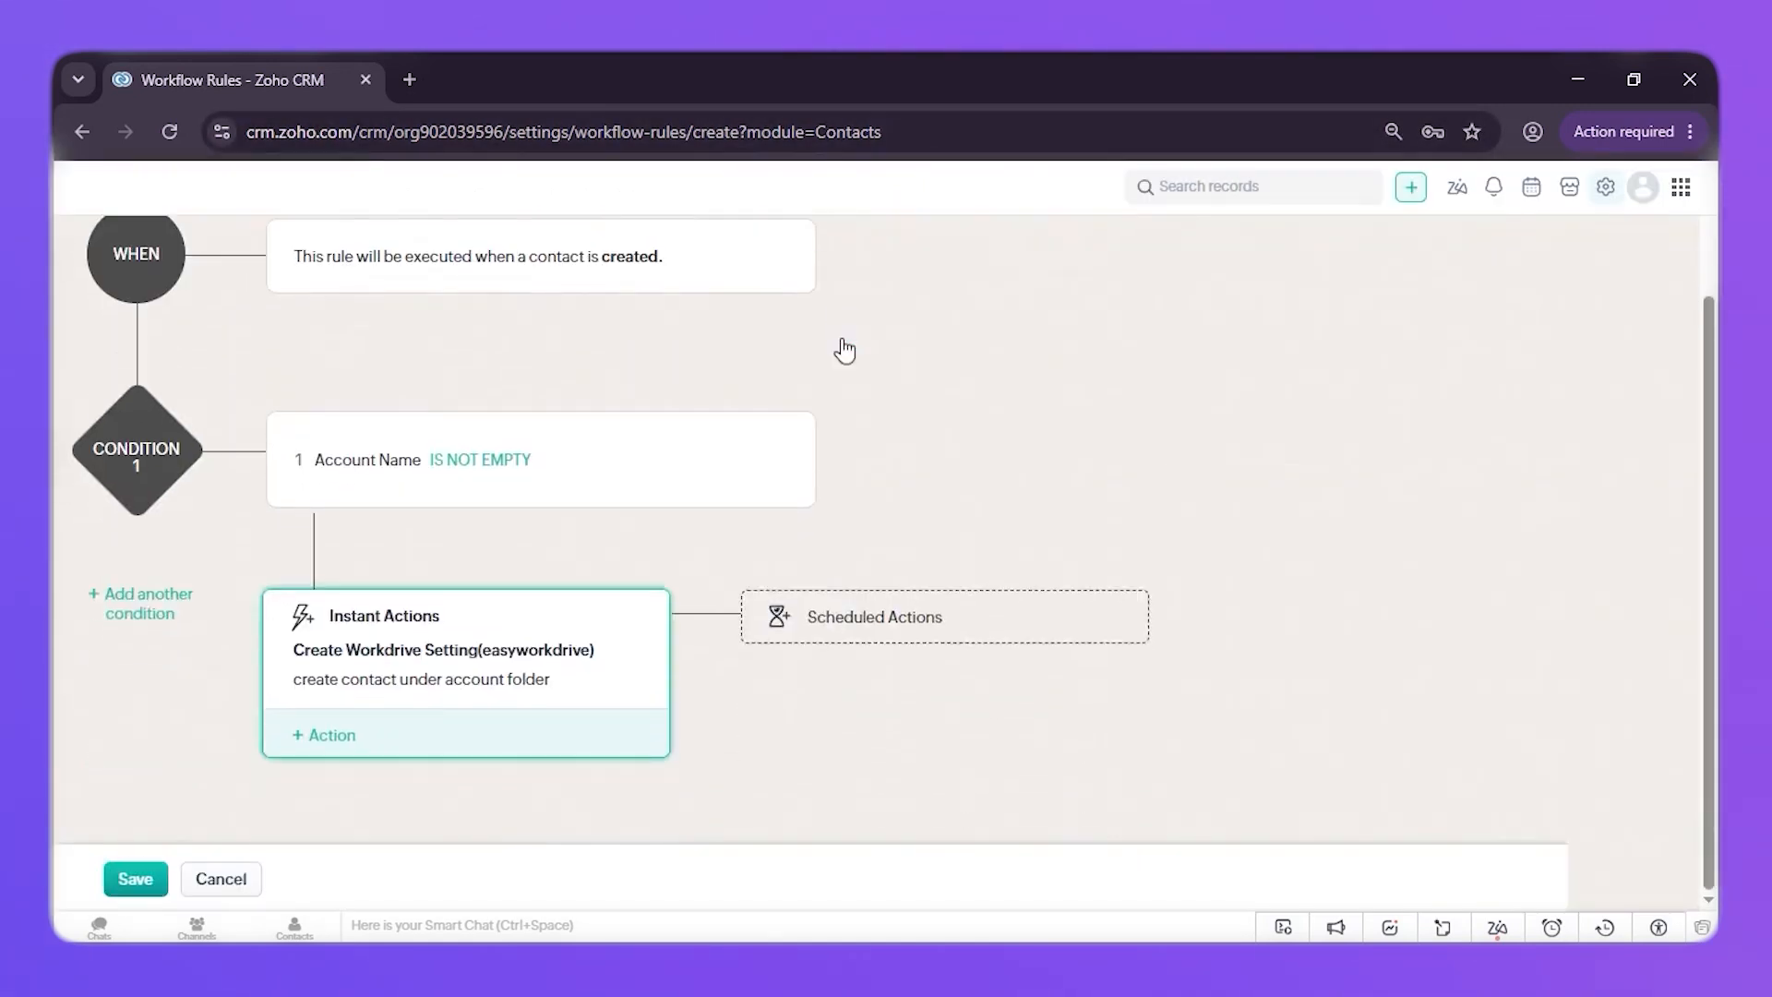
# Step: Add another condition to the rule for contacts that do not meet any of the above conditions
pyautogui.click(126, 617)
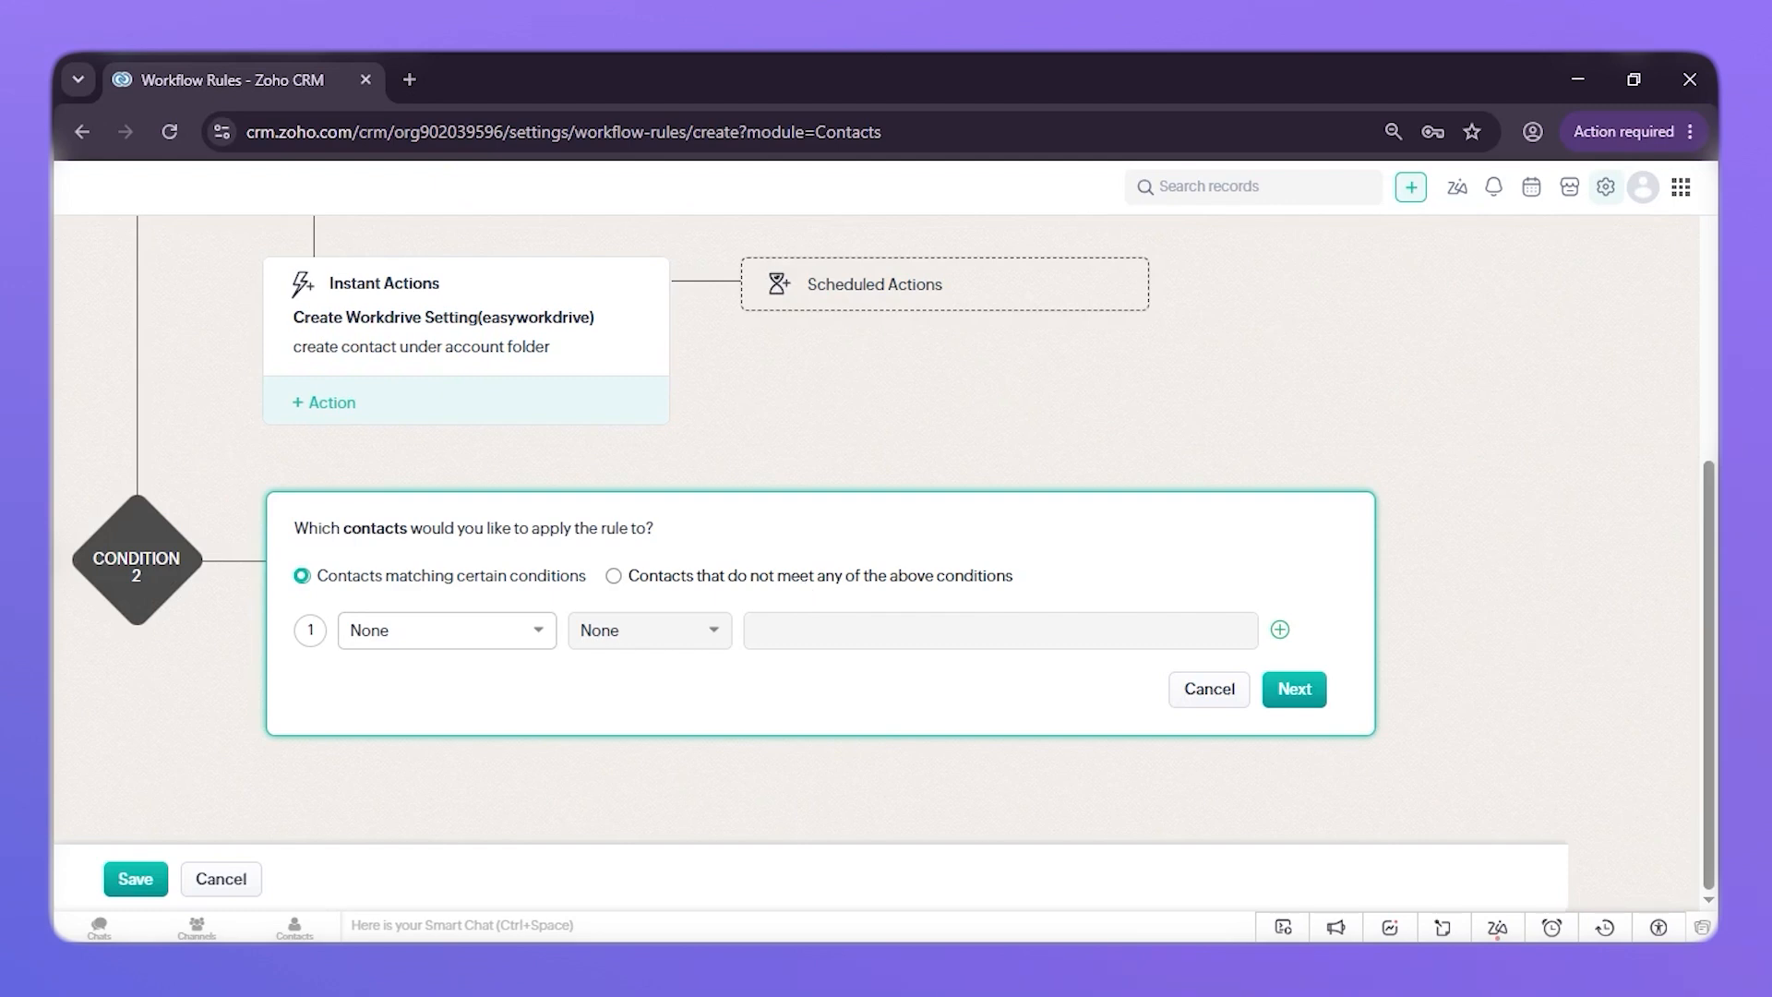
pyautogui.click(805, 576)
pyautogui.click(987, 691)
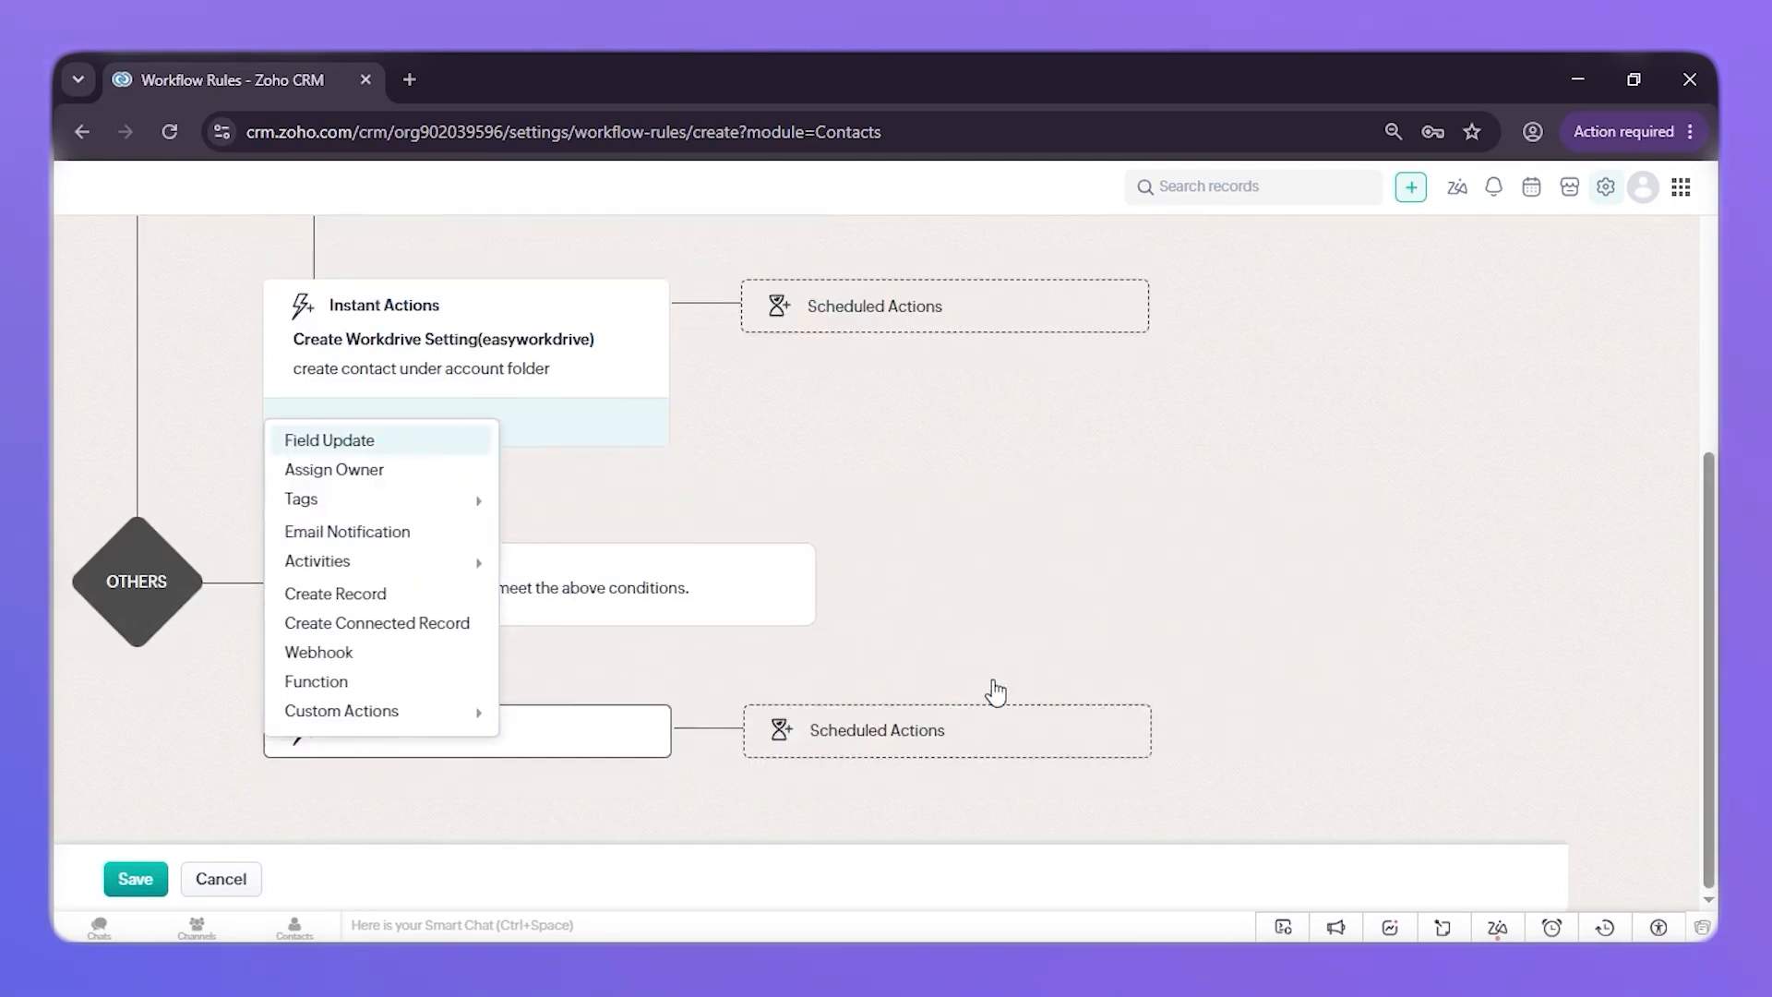
# Step: Add a Create Workdrive Setting(easyworkdrive) custom action to the Others branch, using its Create Workdrive Folder option
pyautogui.moveTo(446, 720)
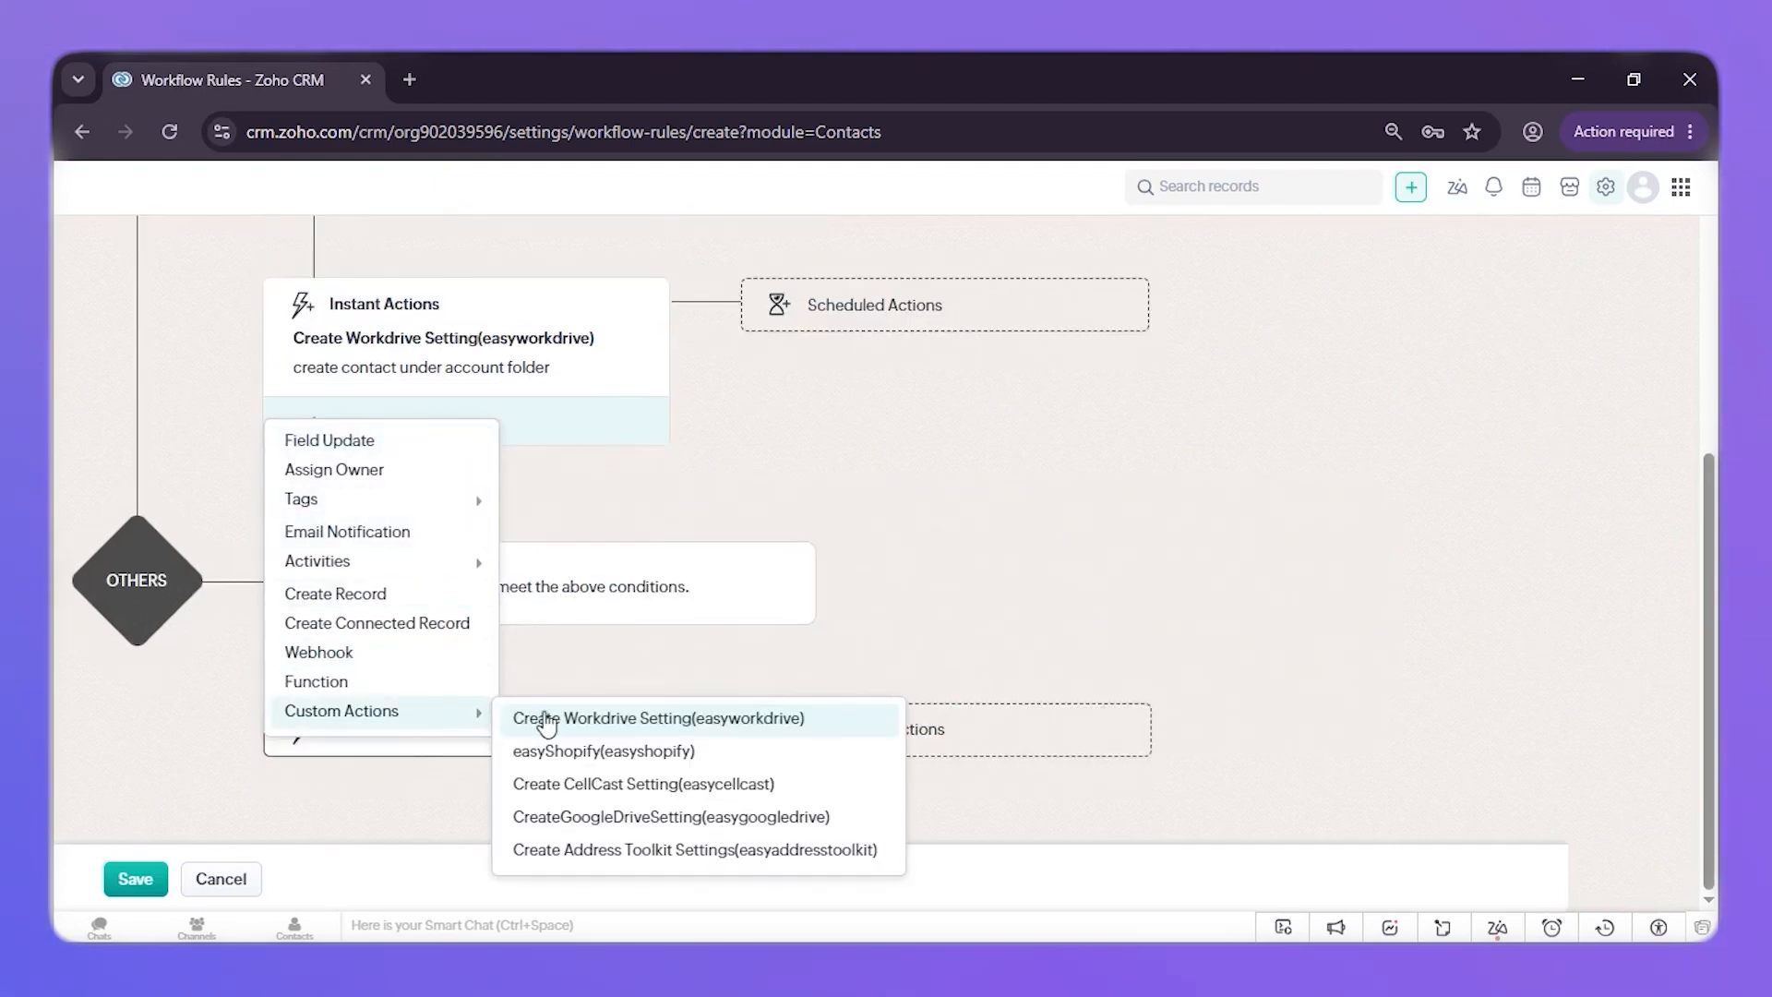
pyautogui.click(595, 720)
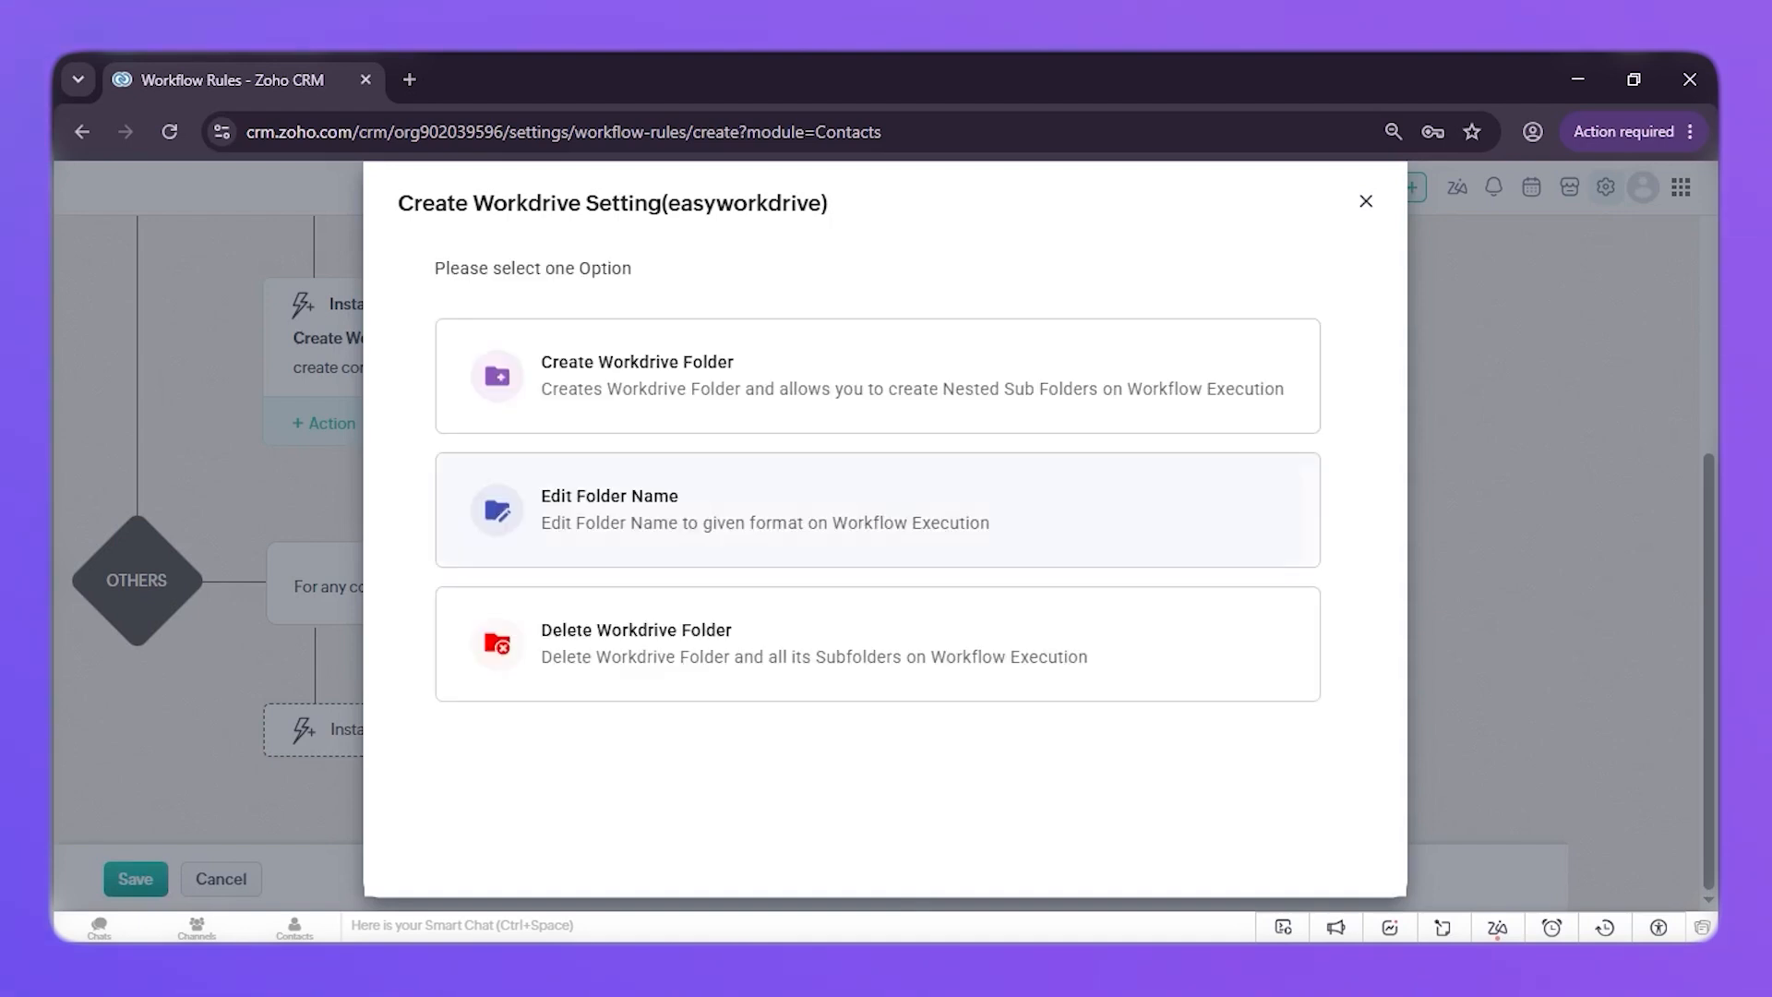
pyautogui.click(760, 384)
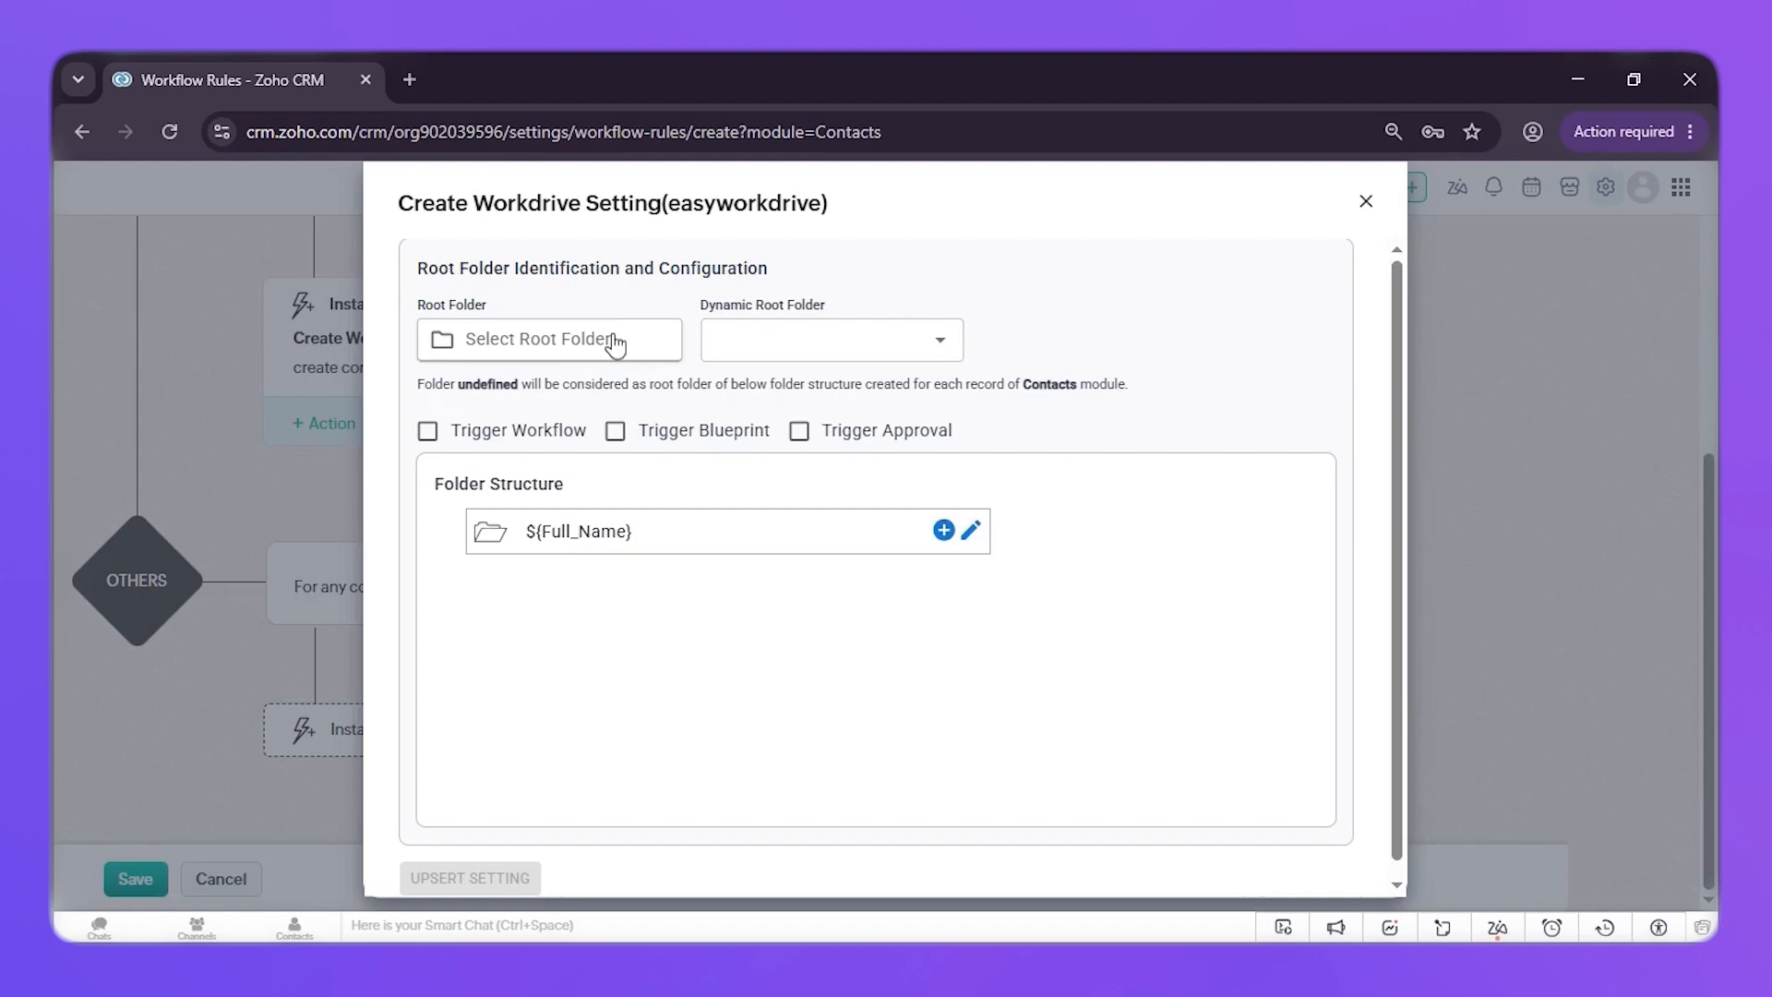
# Step: Set the root folder to Contacts in the Easy Workdrive team folder of the demo14instawebworkscom workspace
pyautogui.click(614, 344)
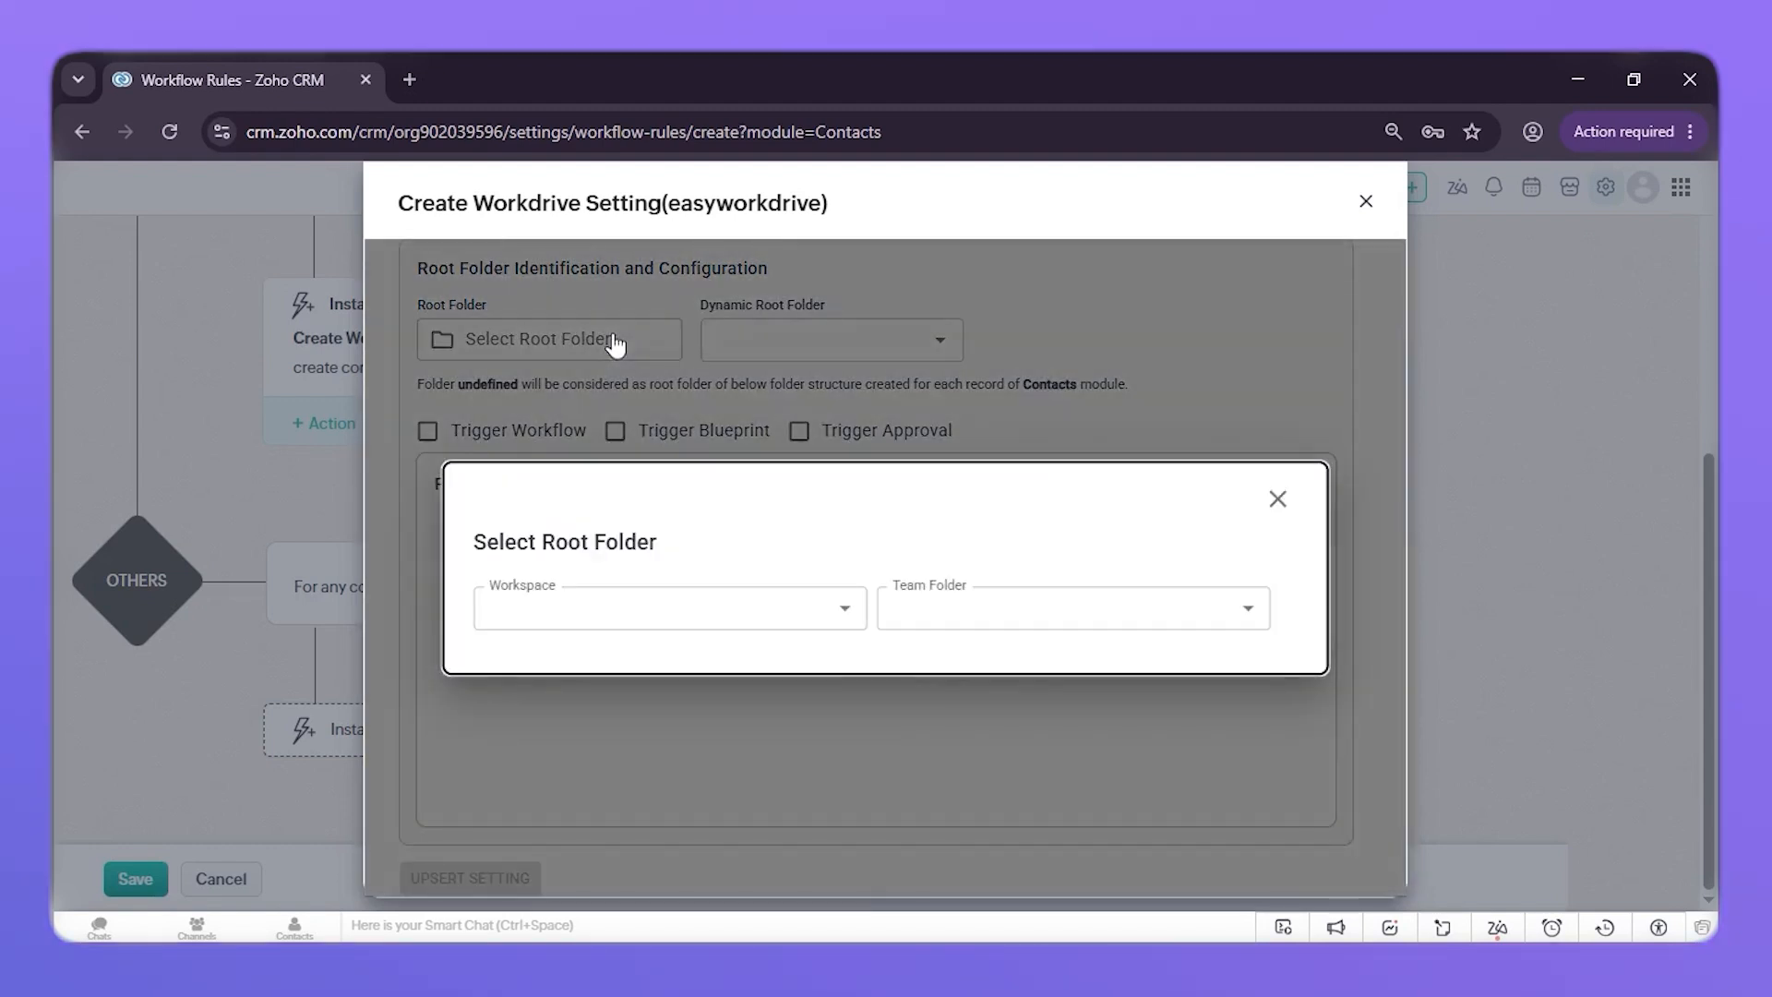
pyautogui.click(634, 600)
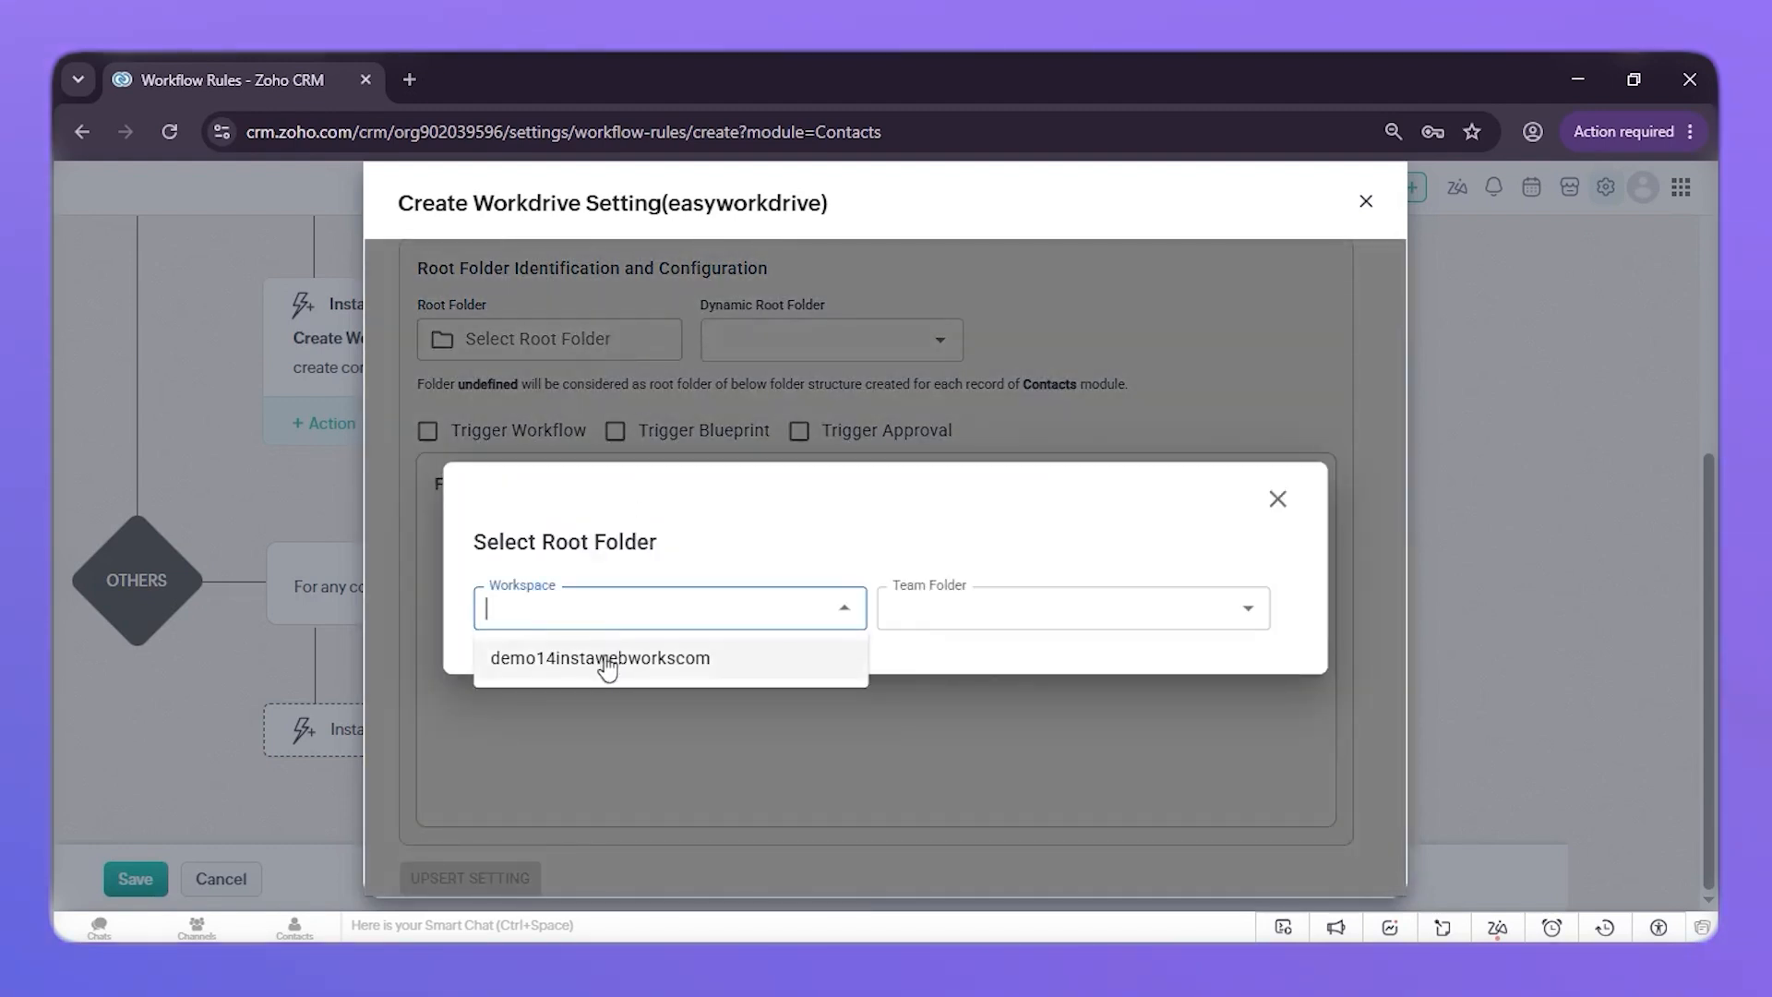
pyautogui.click(605, 658)
pyautogui.click(1062, 608)
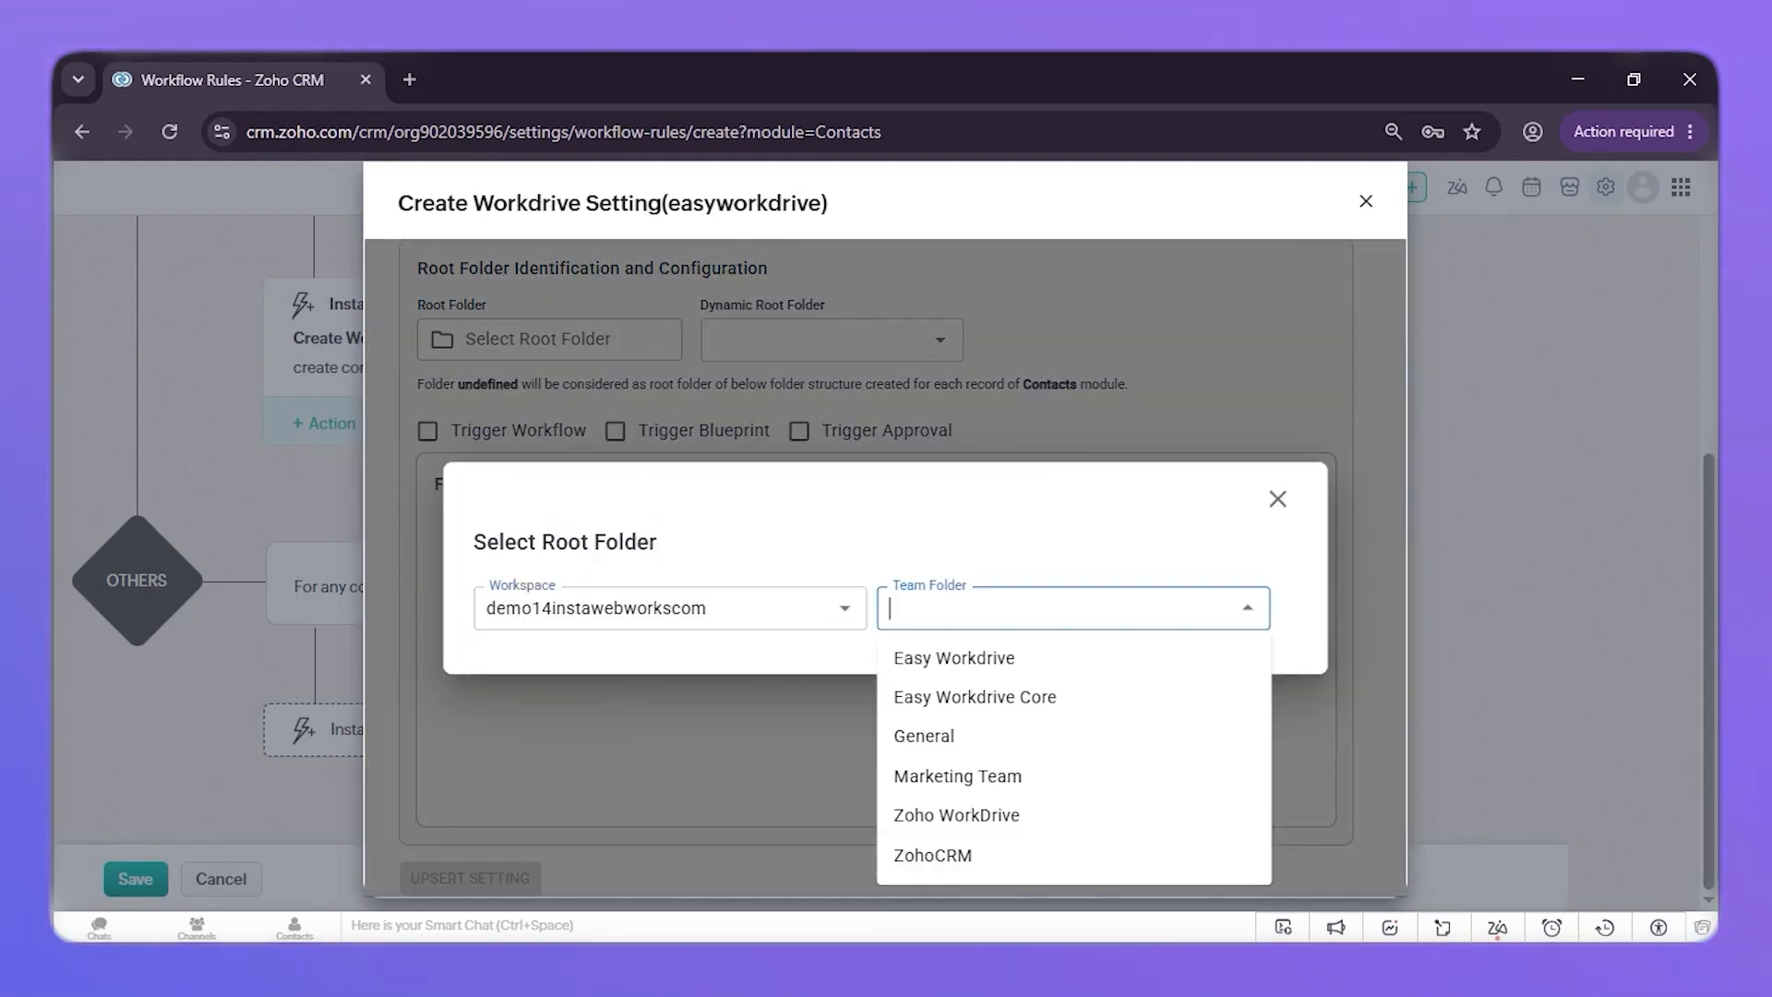
pyautogui.click(966, 658)
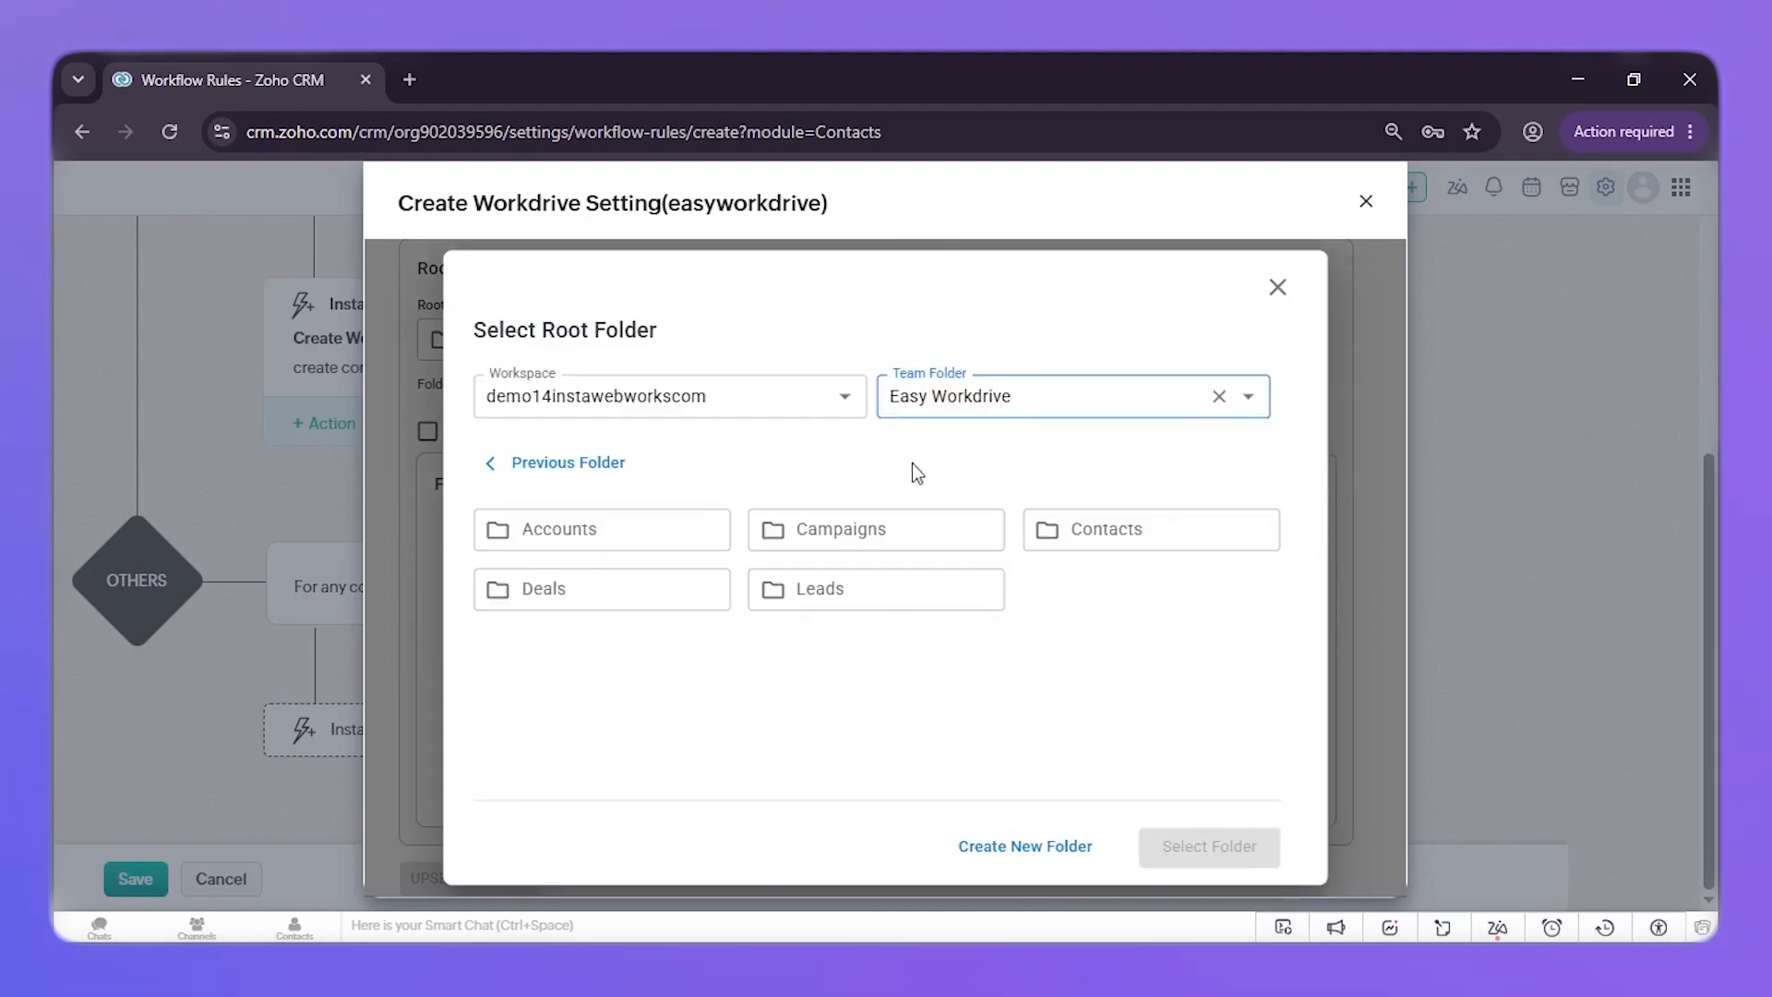
pyautogui.click(1108, 534)
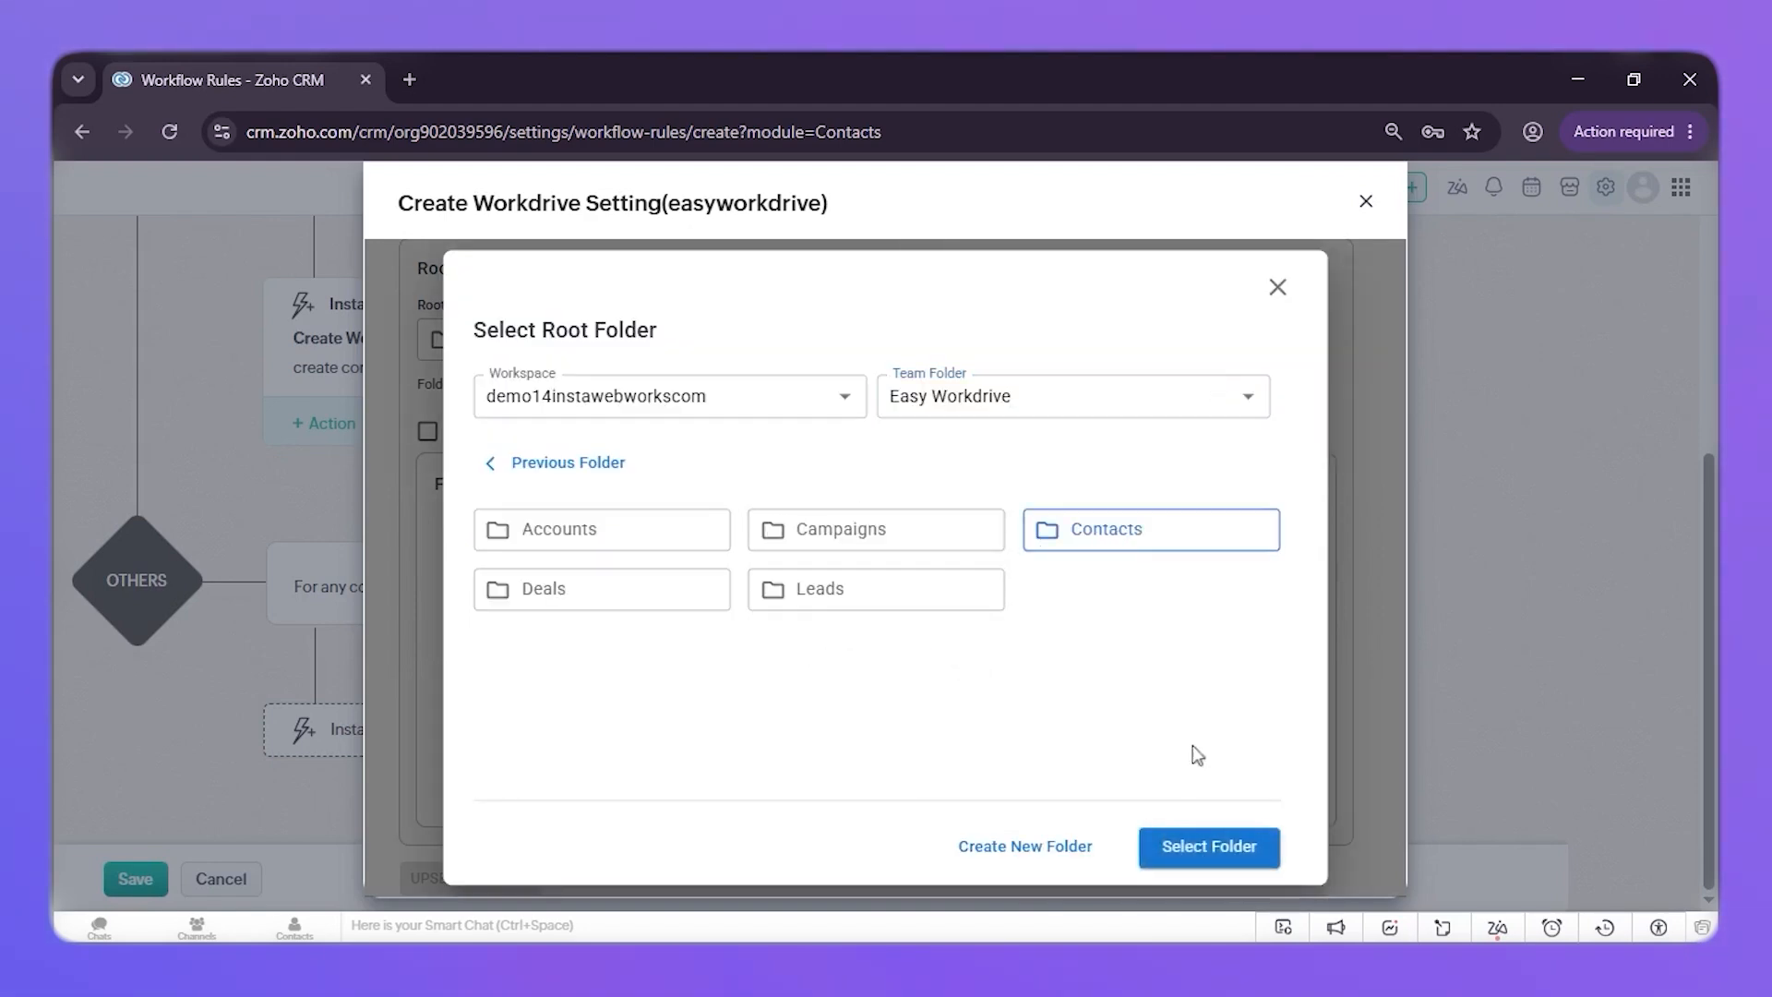
pyautogui.click(1211, 851)
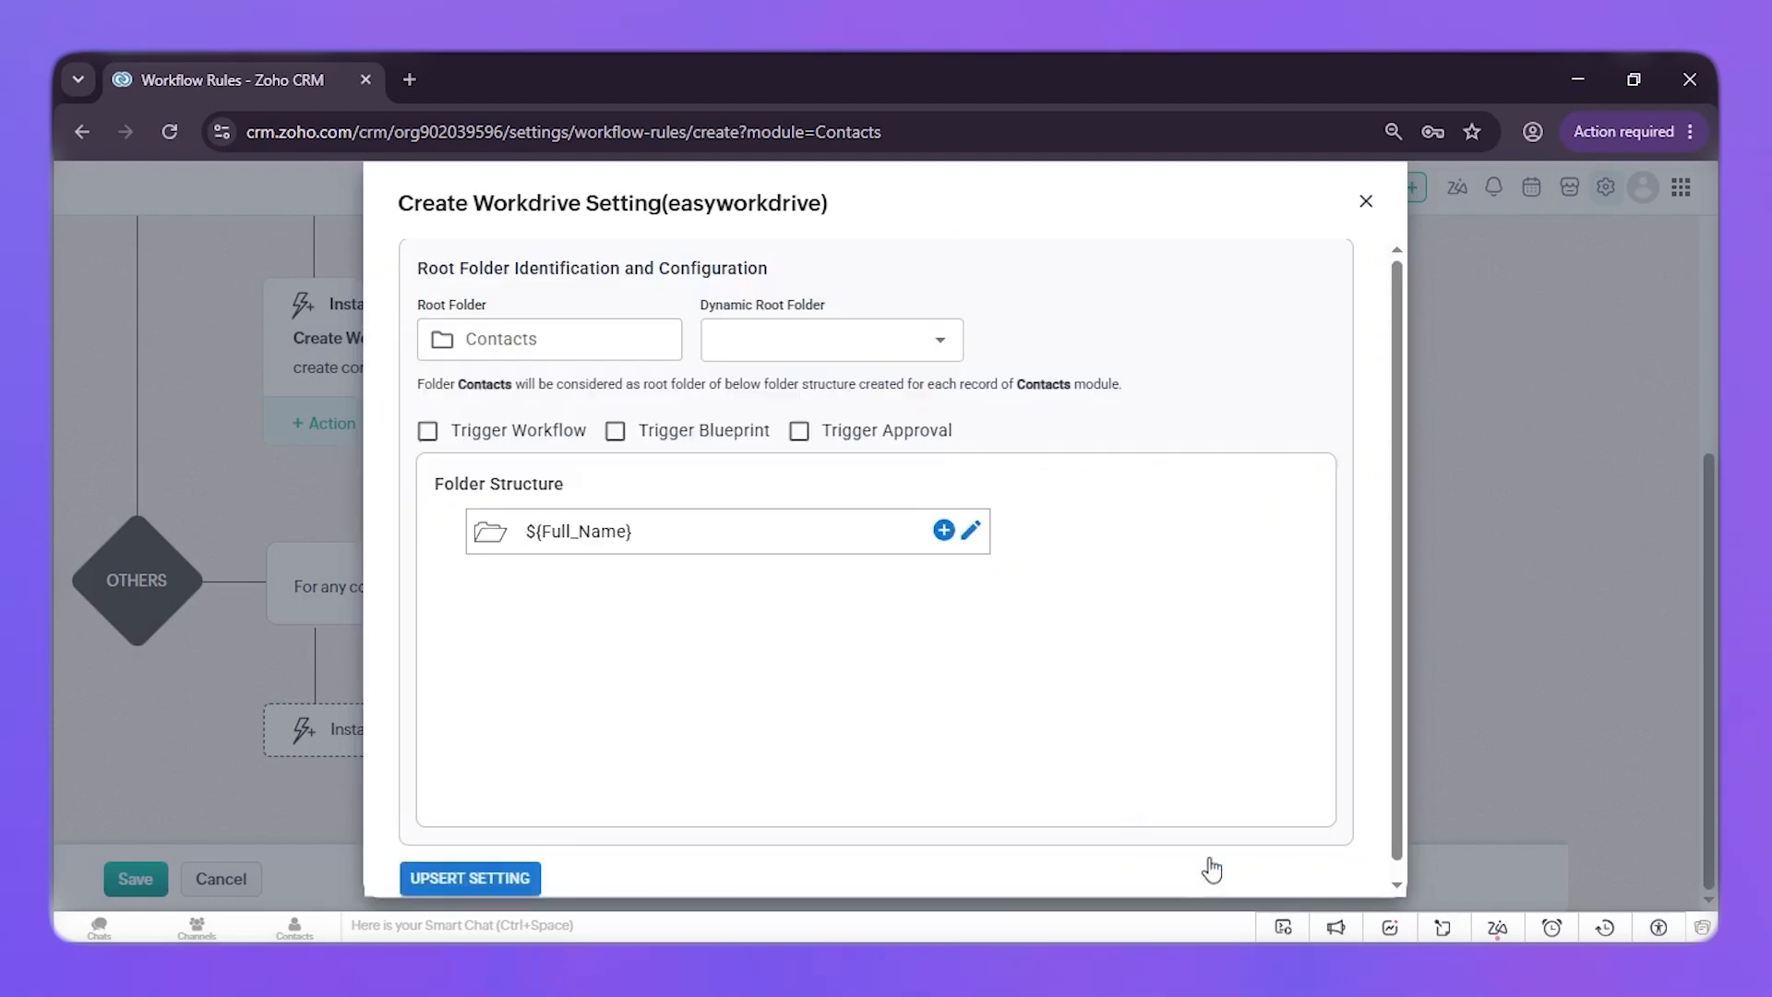
# Step: Configure the ${Full_Name} folder to save its folder in the Workdrive Folder ID (EXT) field
pyautogui.click(973, 534)
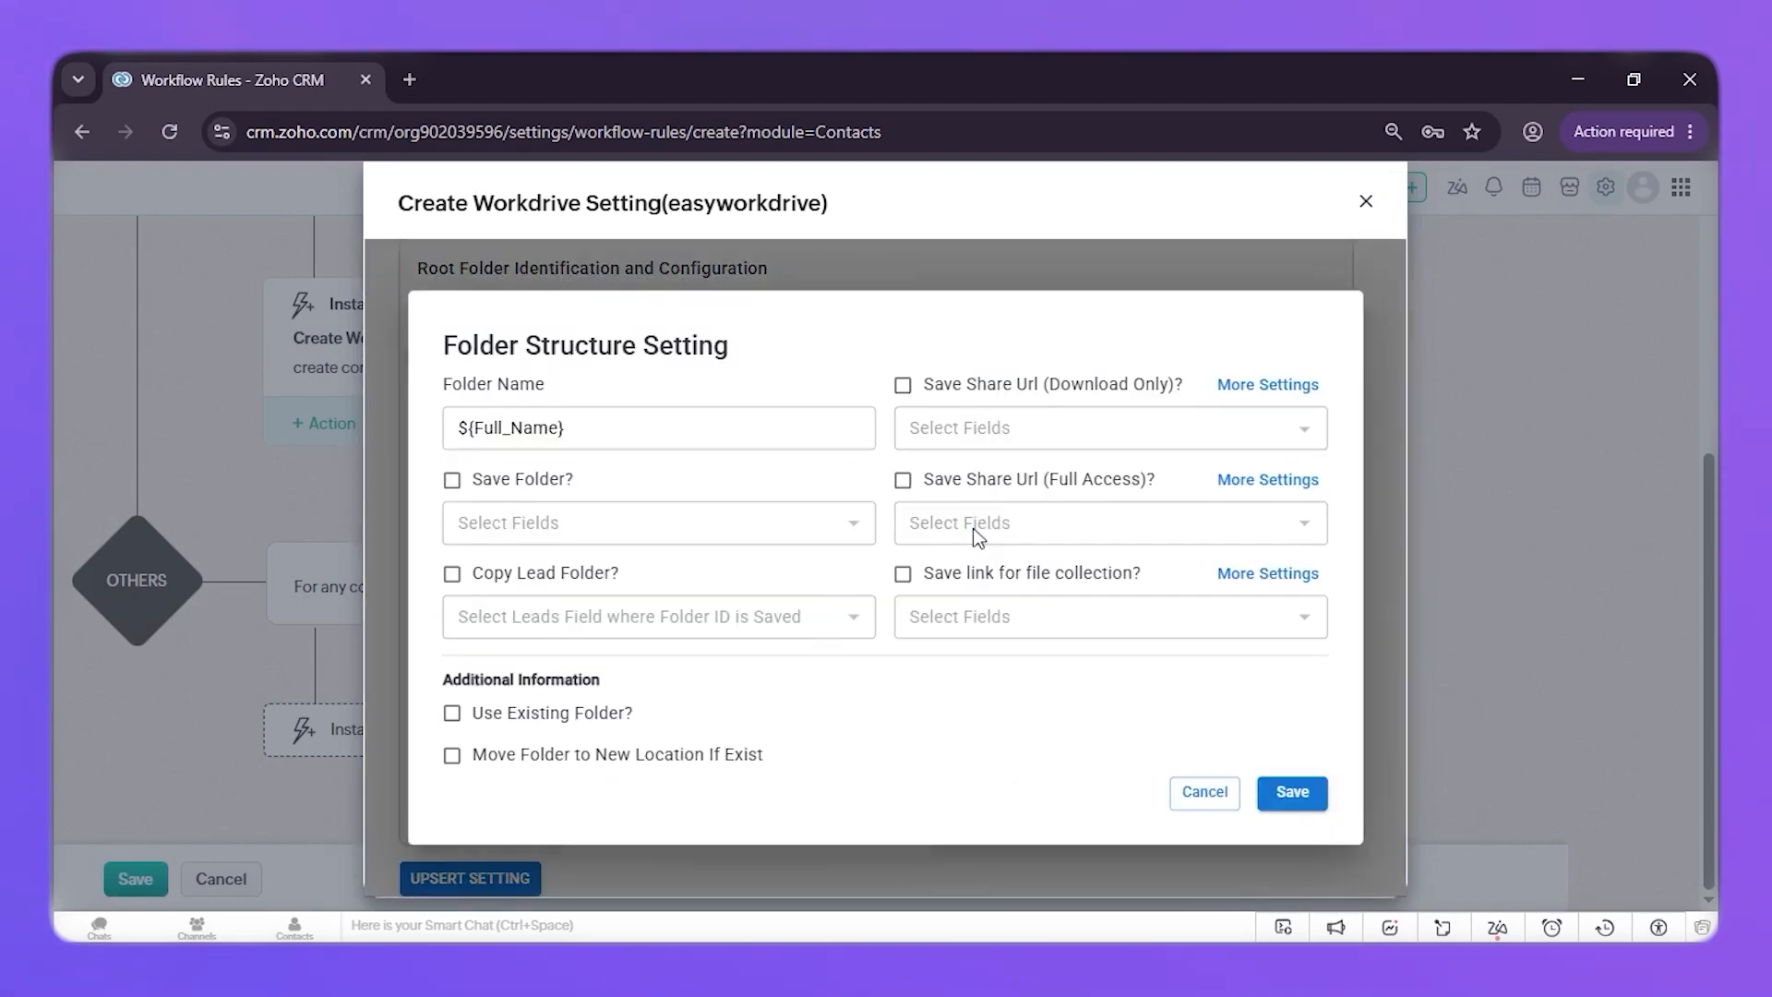
pyautogui.click(453, 481)
pyautogui.click(659, 523)
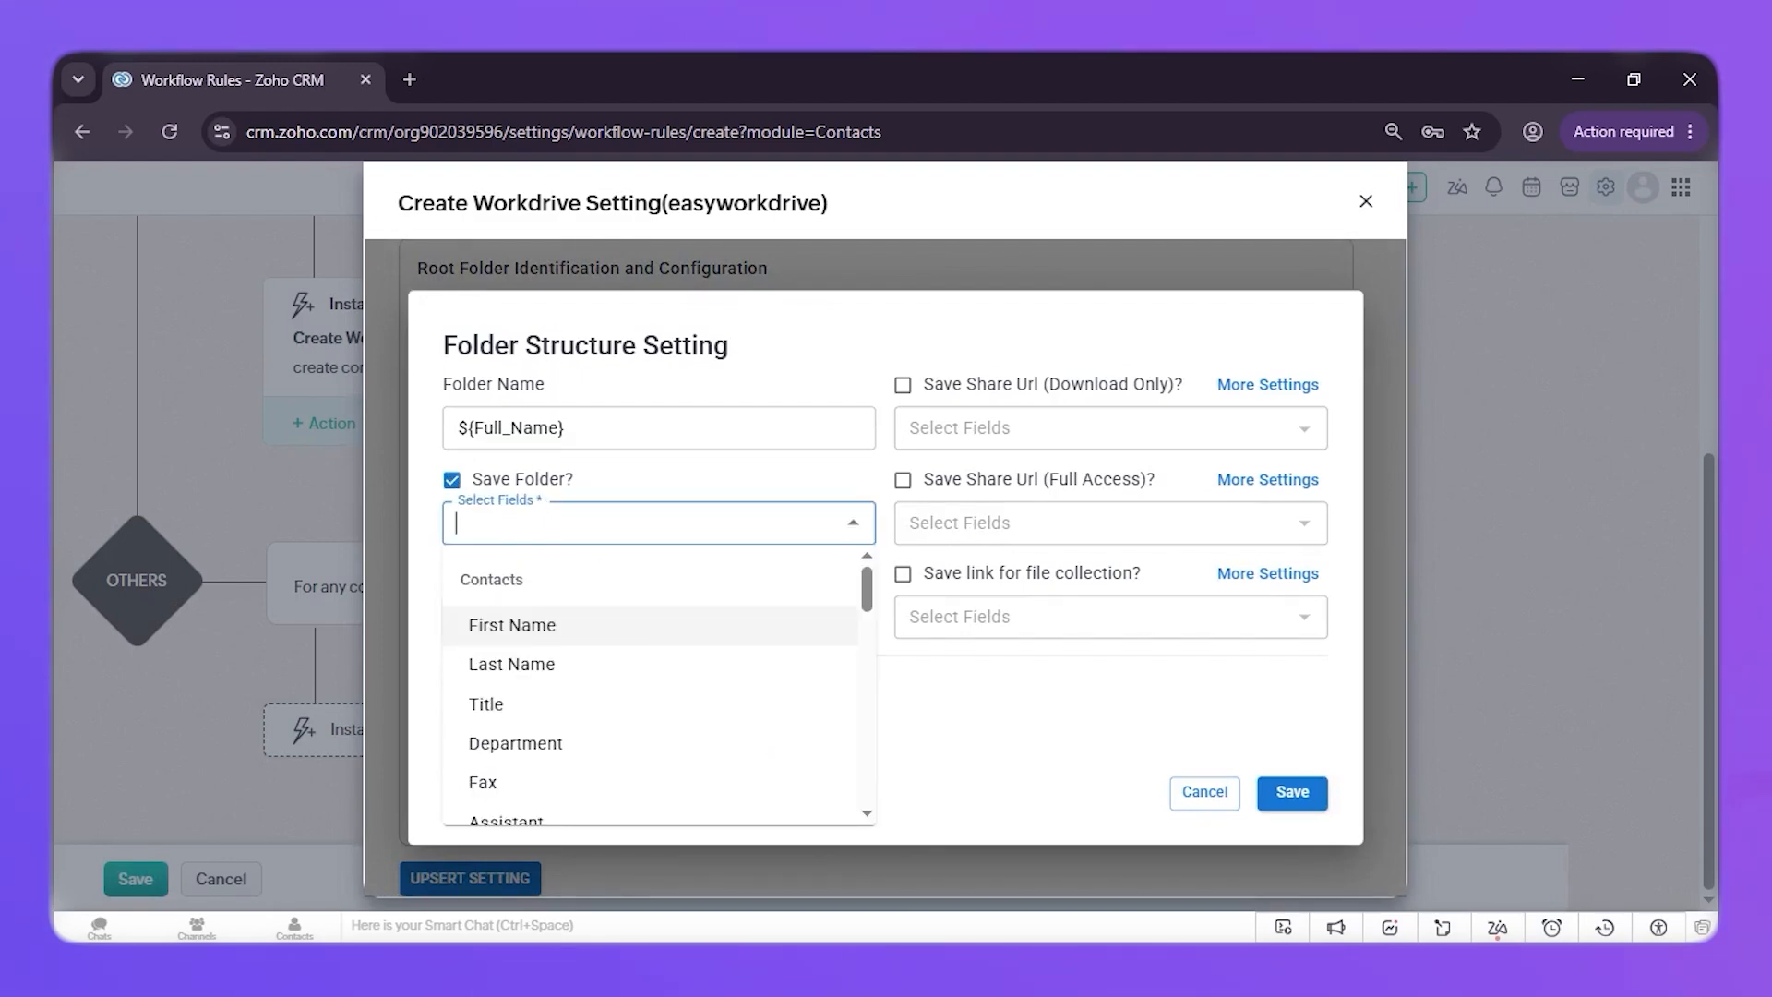
pyautogui.write('wor')
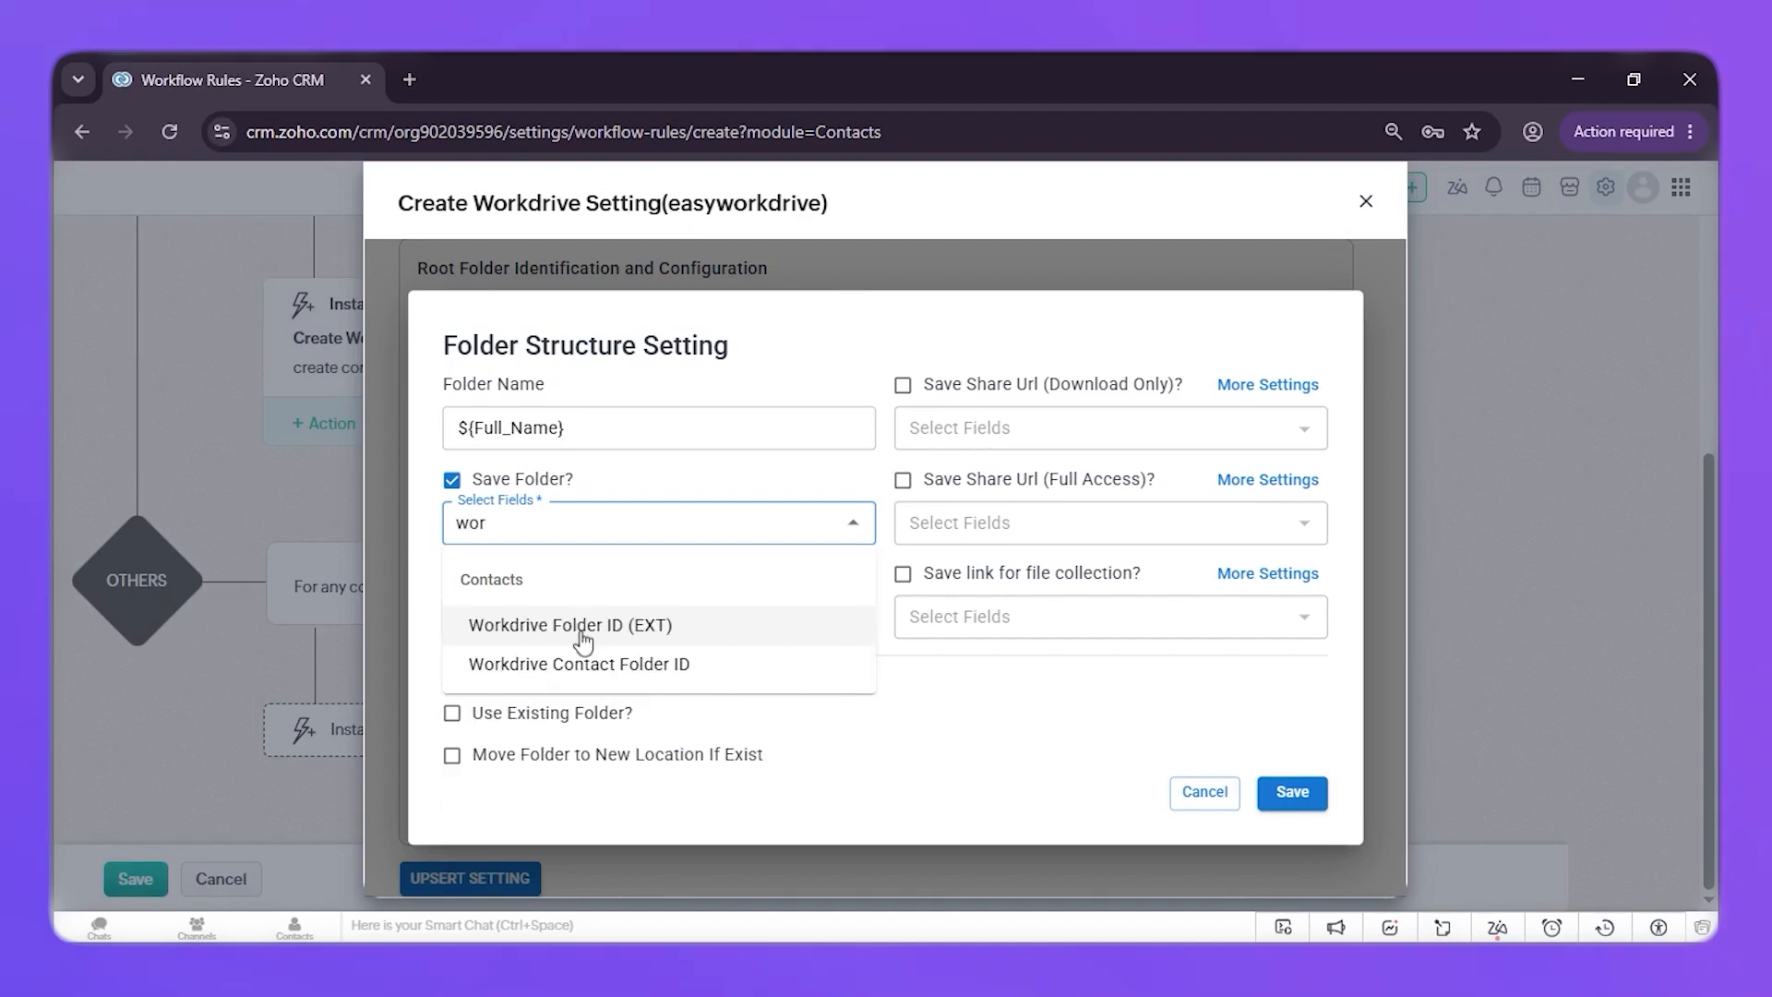
pyautogui.click(582, 637)
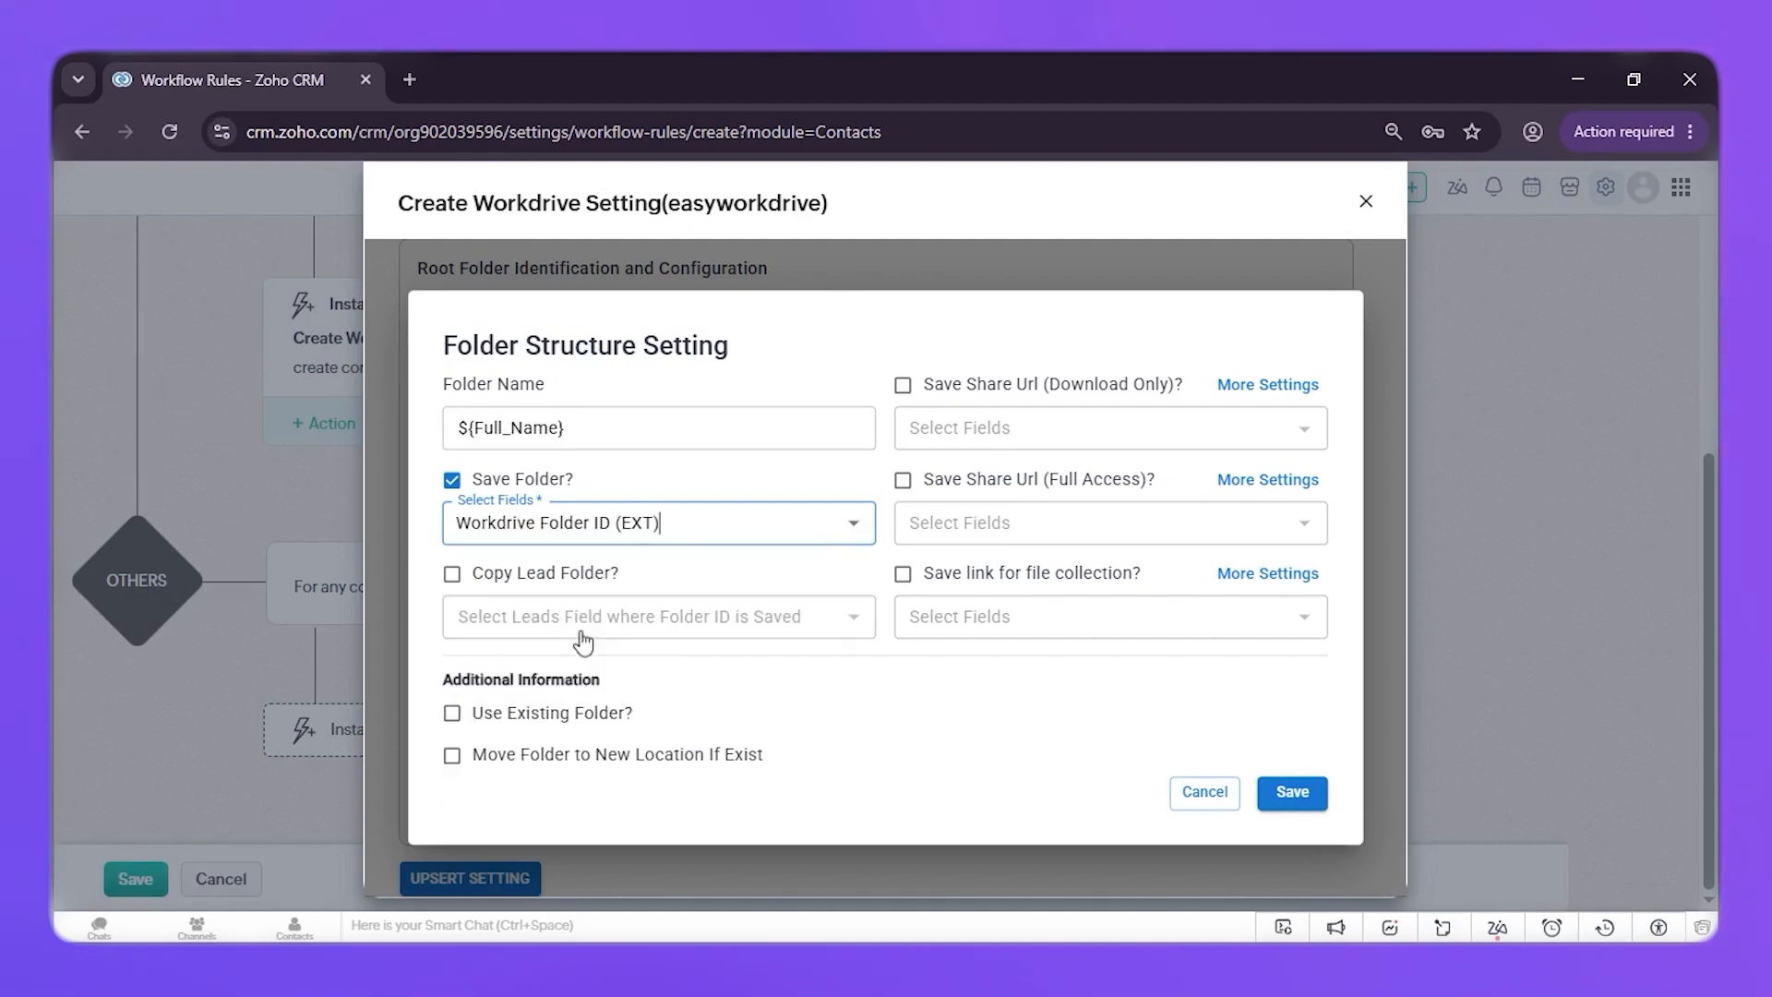
pyautogui.click(1296, 792)
# Step: Upsert the setting, associate it under the name "create contact folder in contact module", and save the workflow rule
pyautogui.click(480, 880)
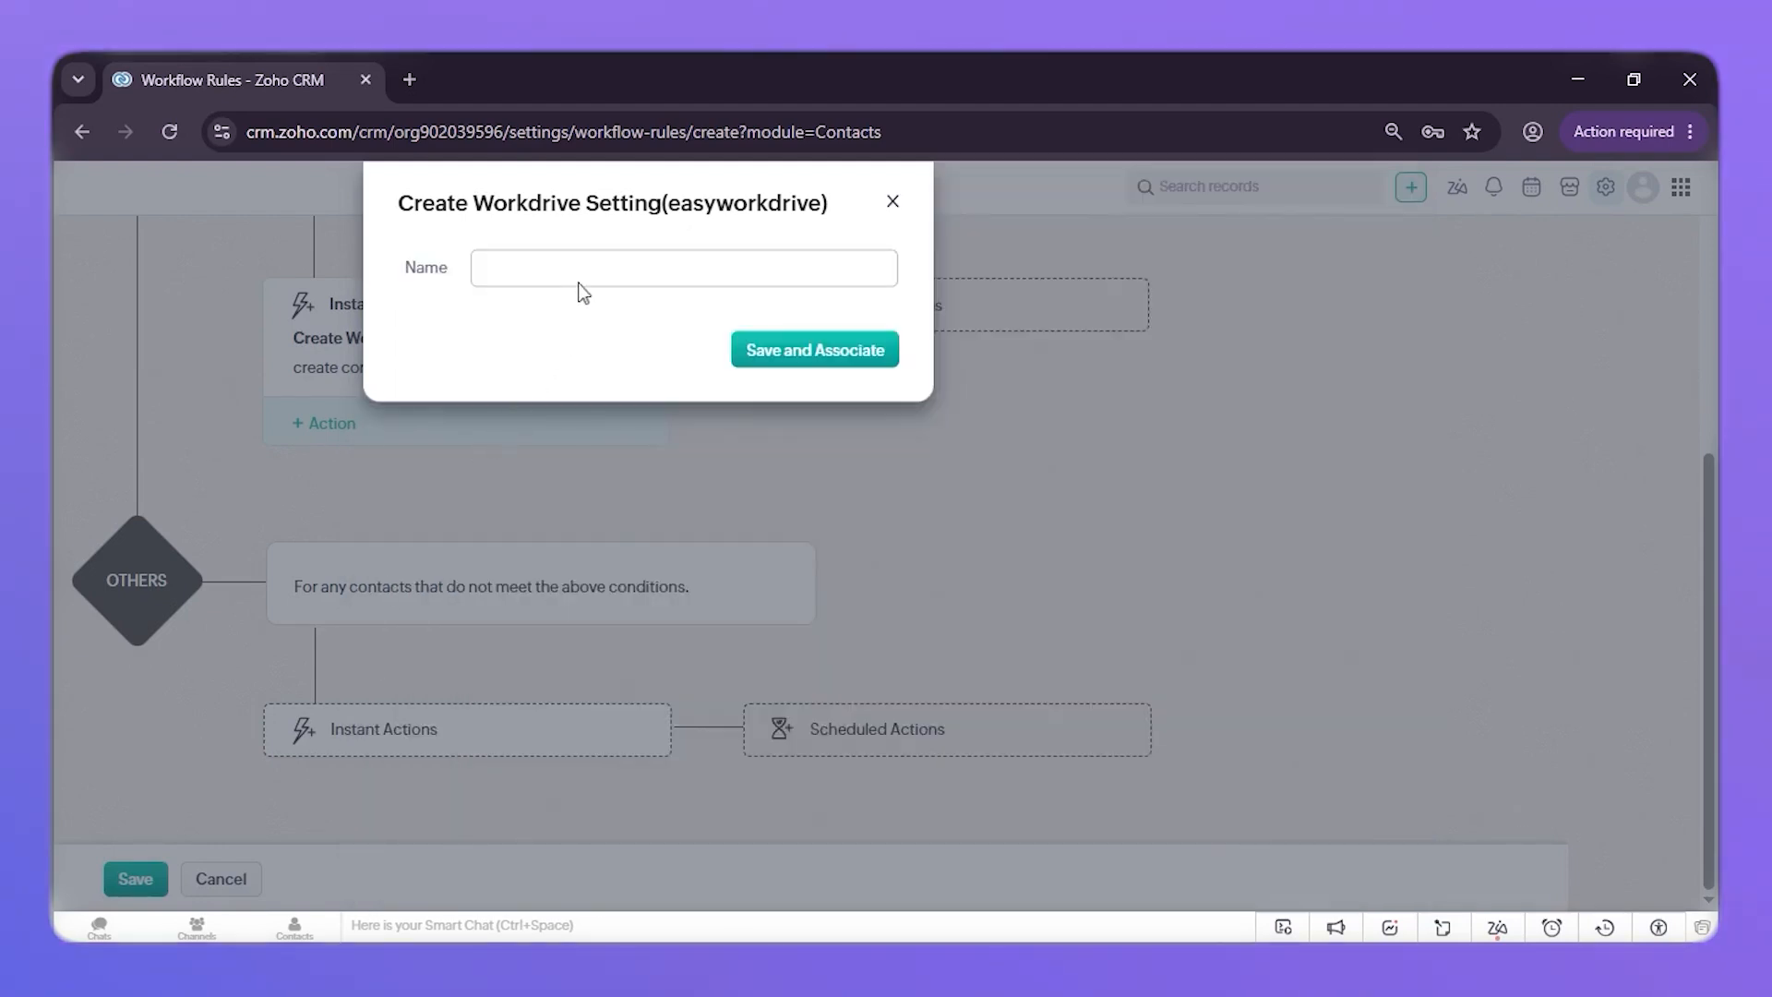
pyautogui.click(583, 281)
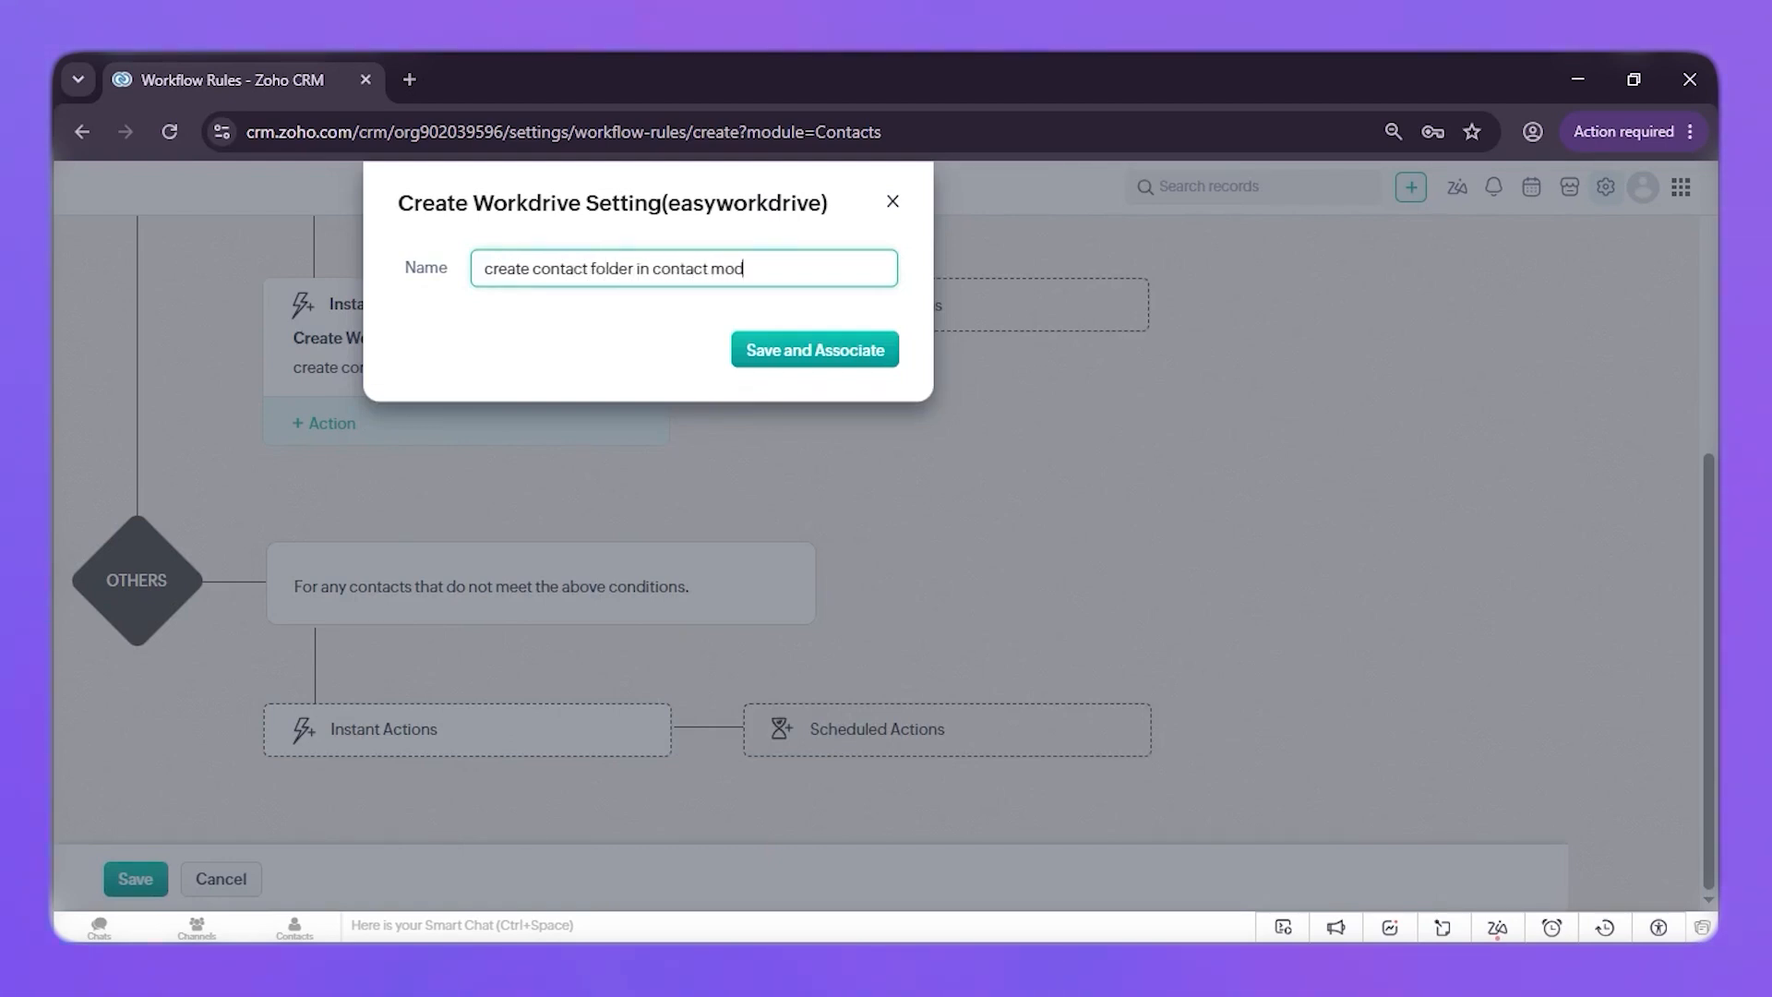
pyautogui.click(763, 349)
pyautogui.click(136, 879)
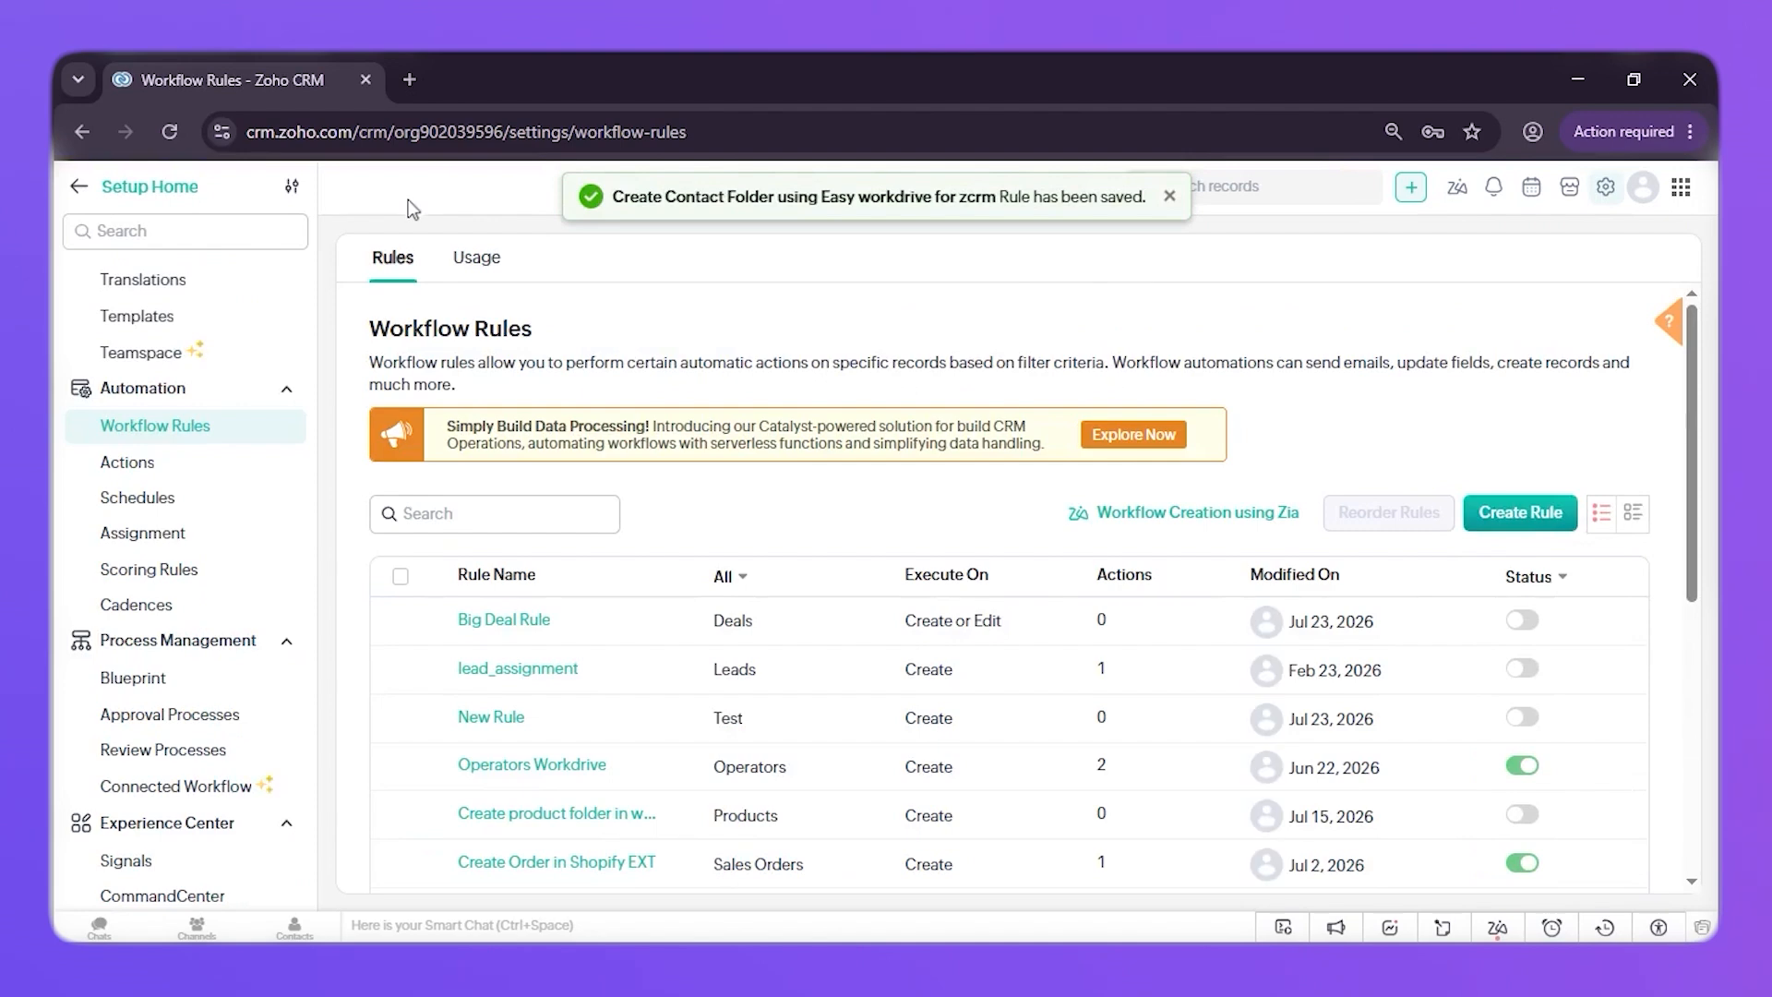
# Step: Open the Contacts module in a new tab and create a contact with last name "Contact 001" and no account
pyautogui.click(85, 191)
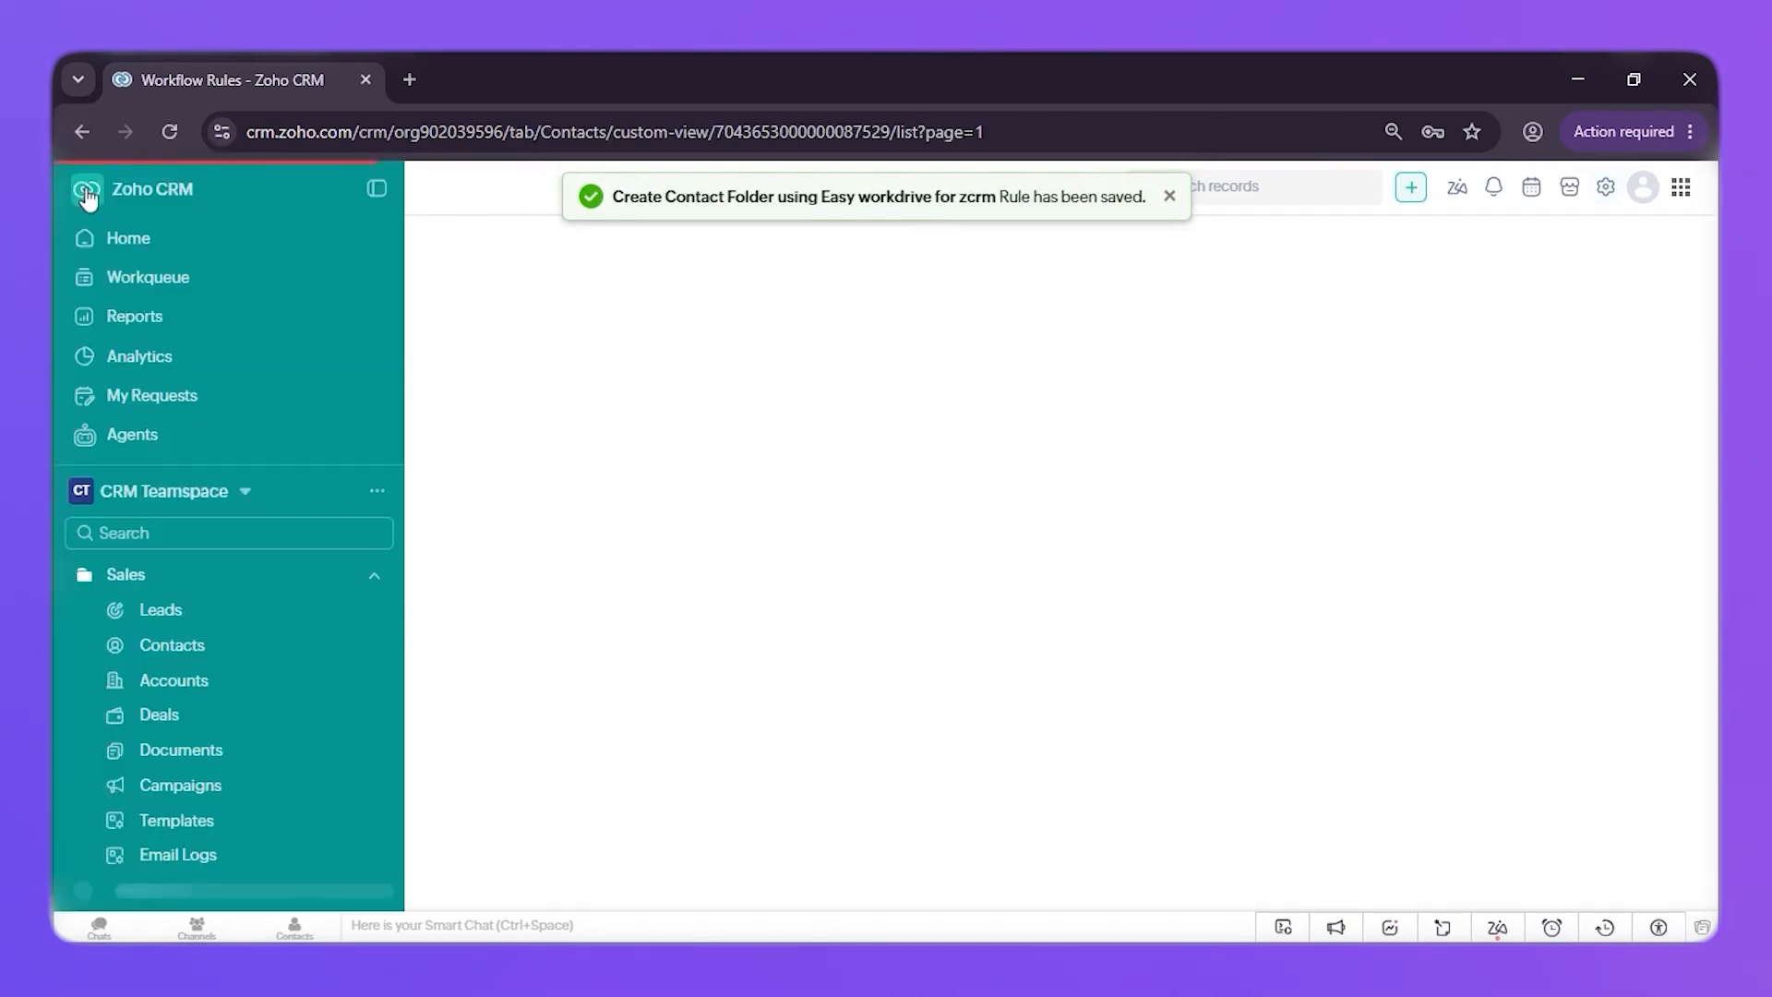
pyautogui.middleClick(215, 654)
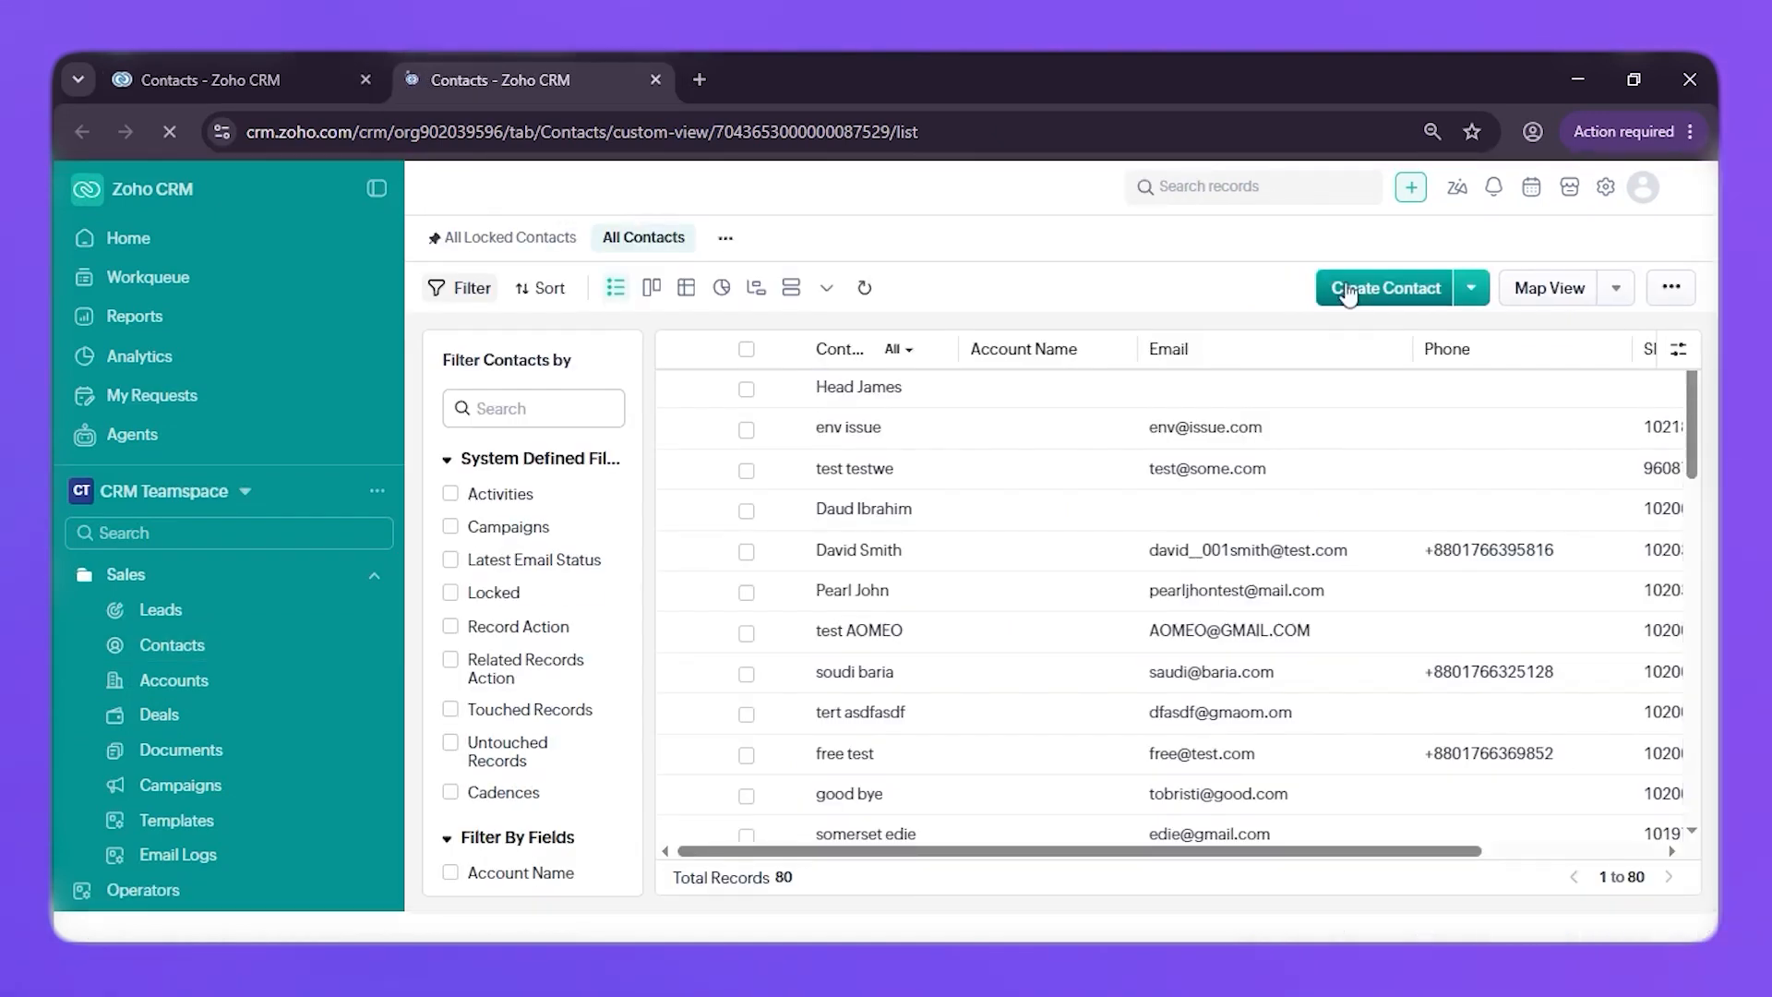
pyautogui.click(1348, 292)
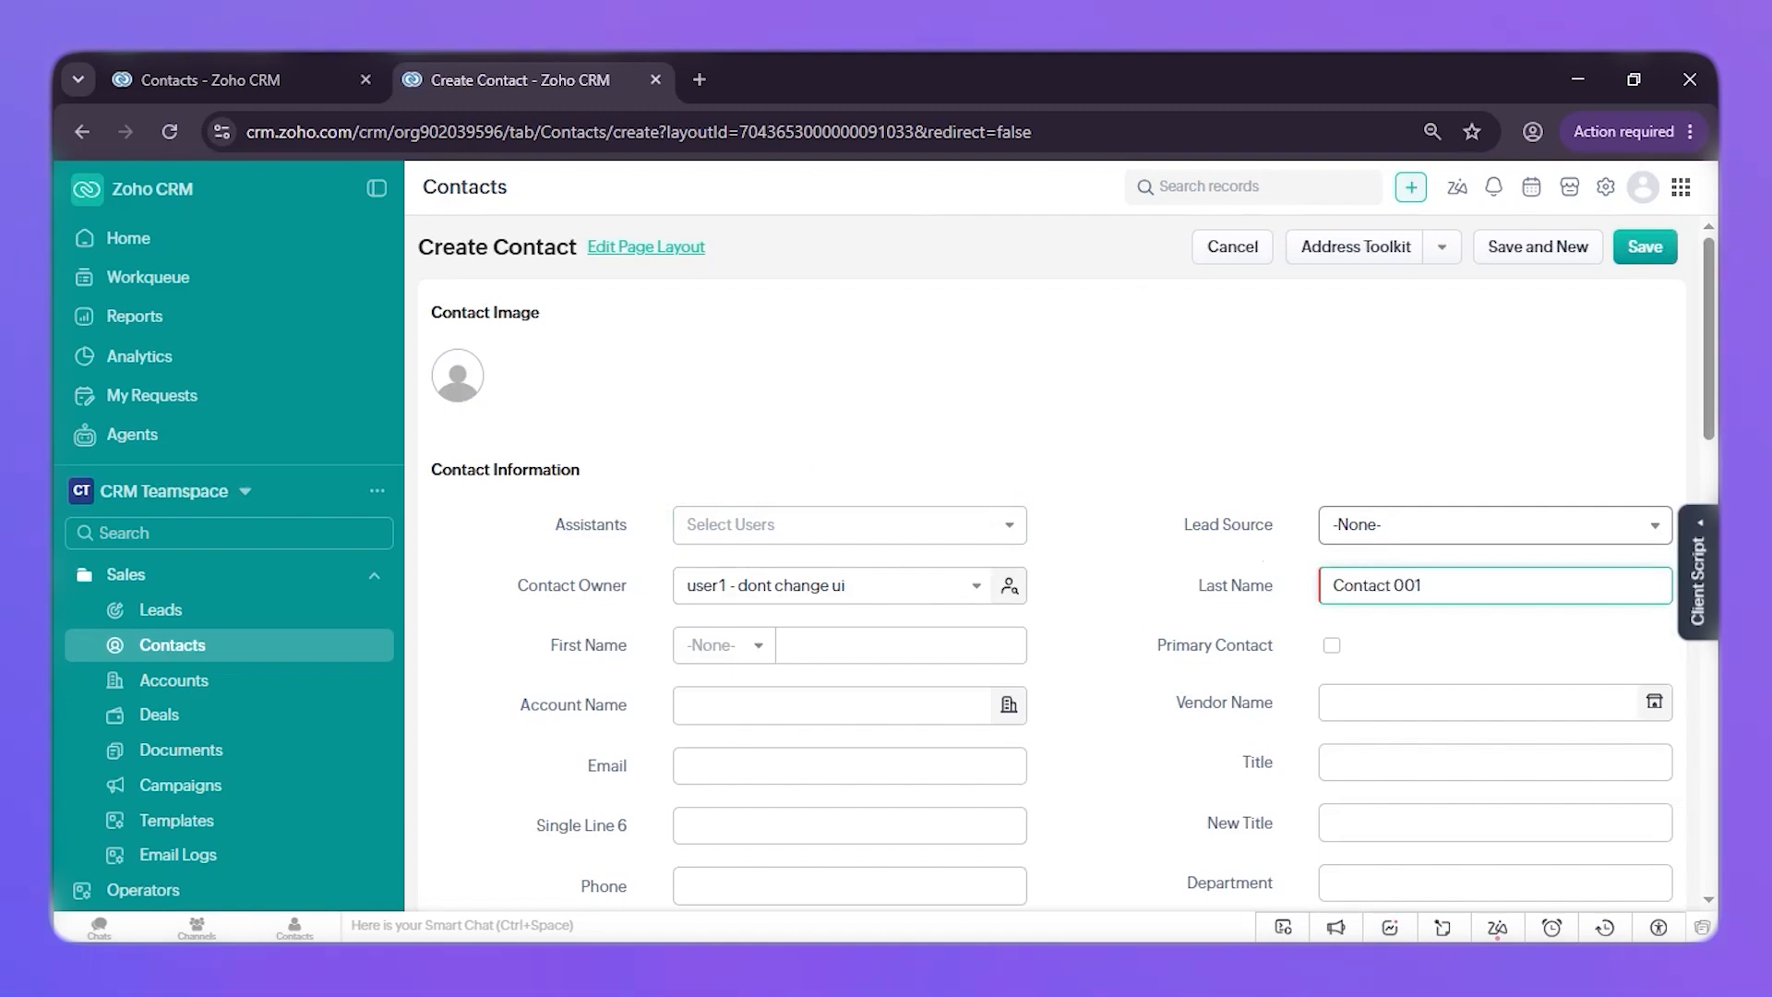
pyautogui.click(1645, 248)
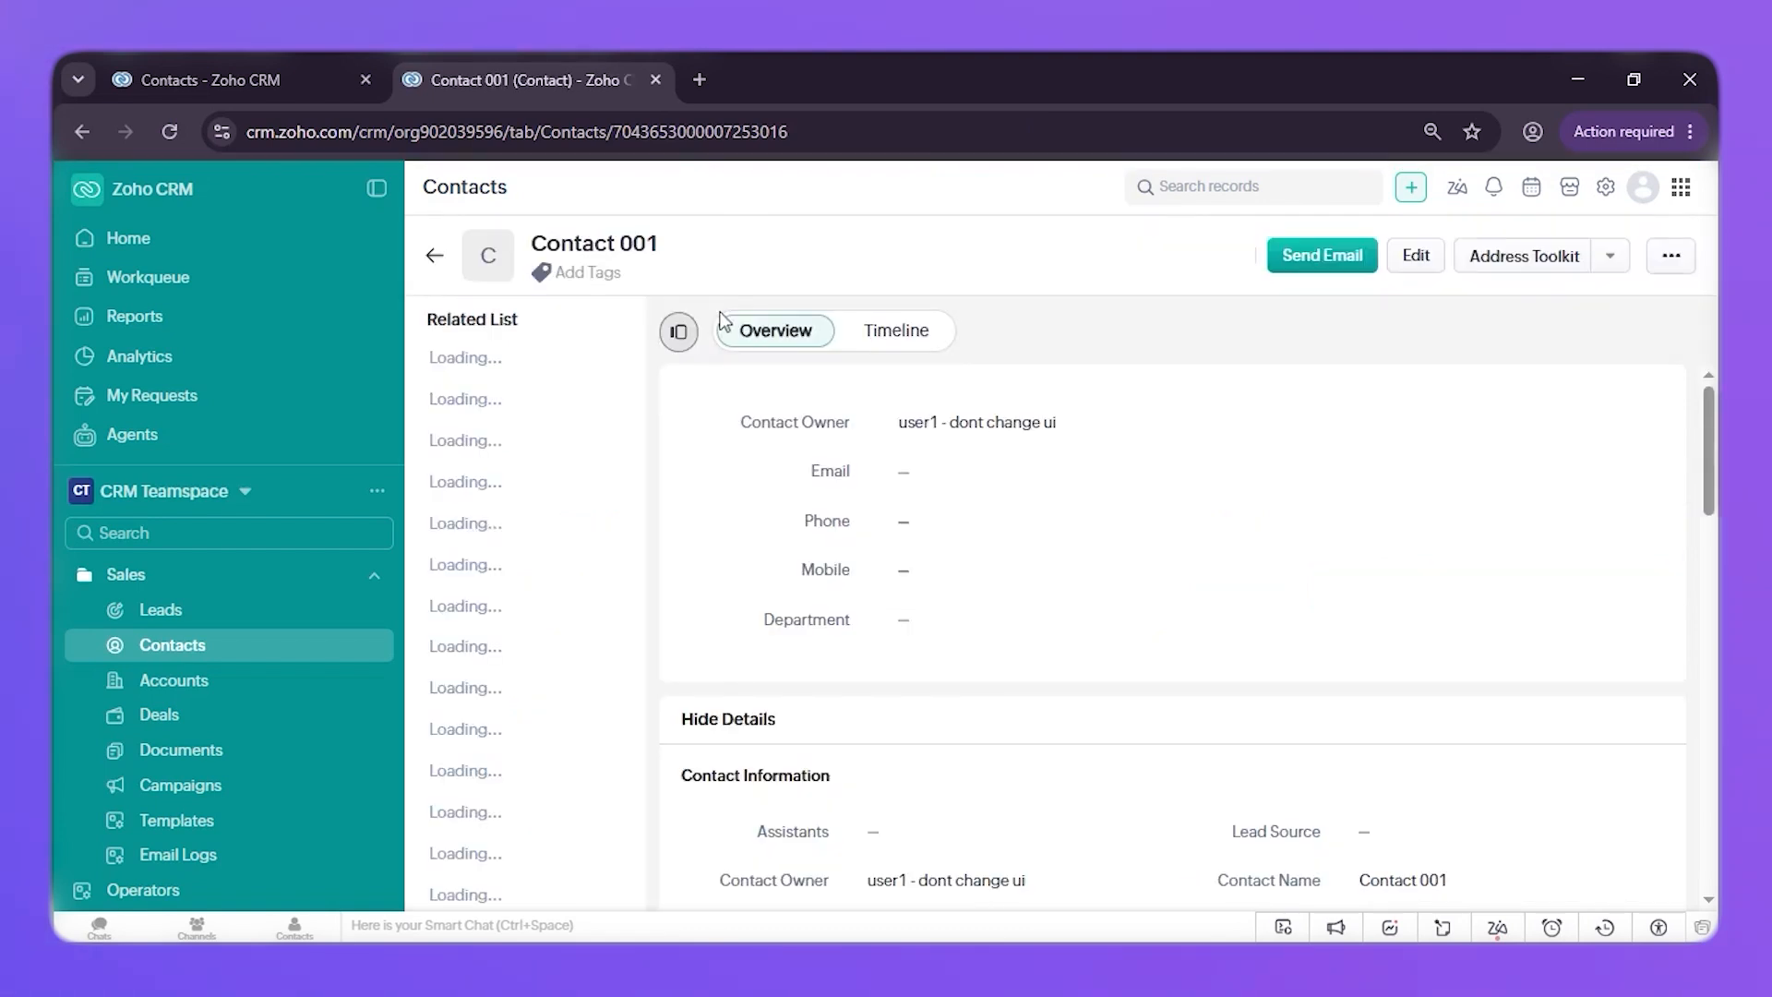
# Step: Check Contact 001's timeline and easyWorkdrive related list, and go to its WorkDrive folder to examine its location
pyautogui.click(901, 332)
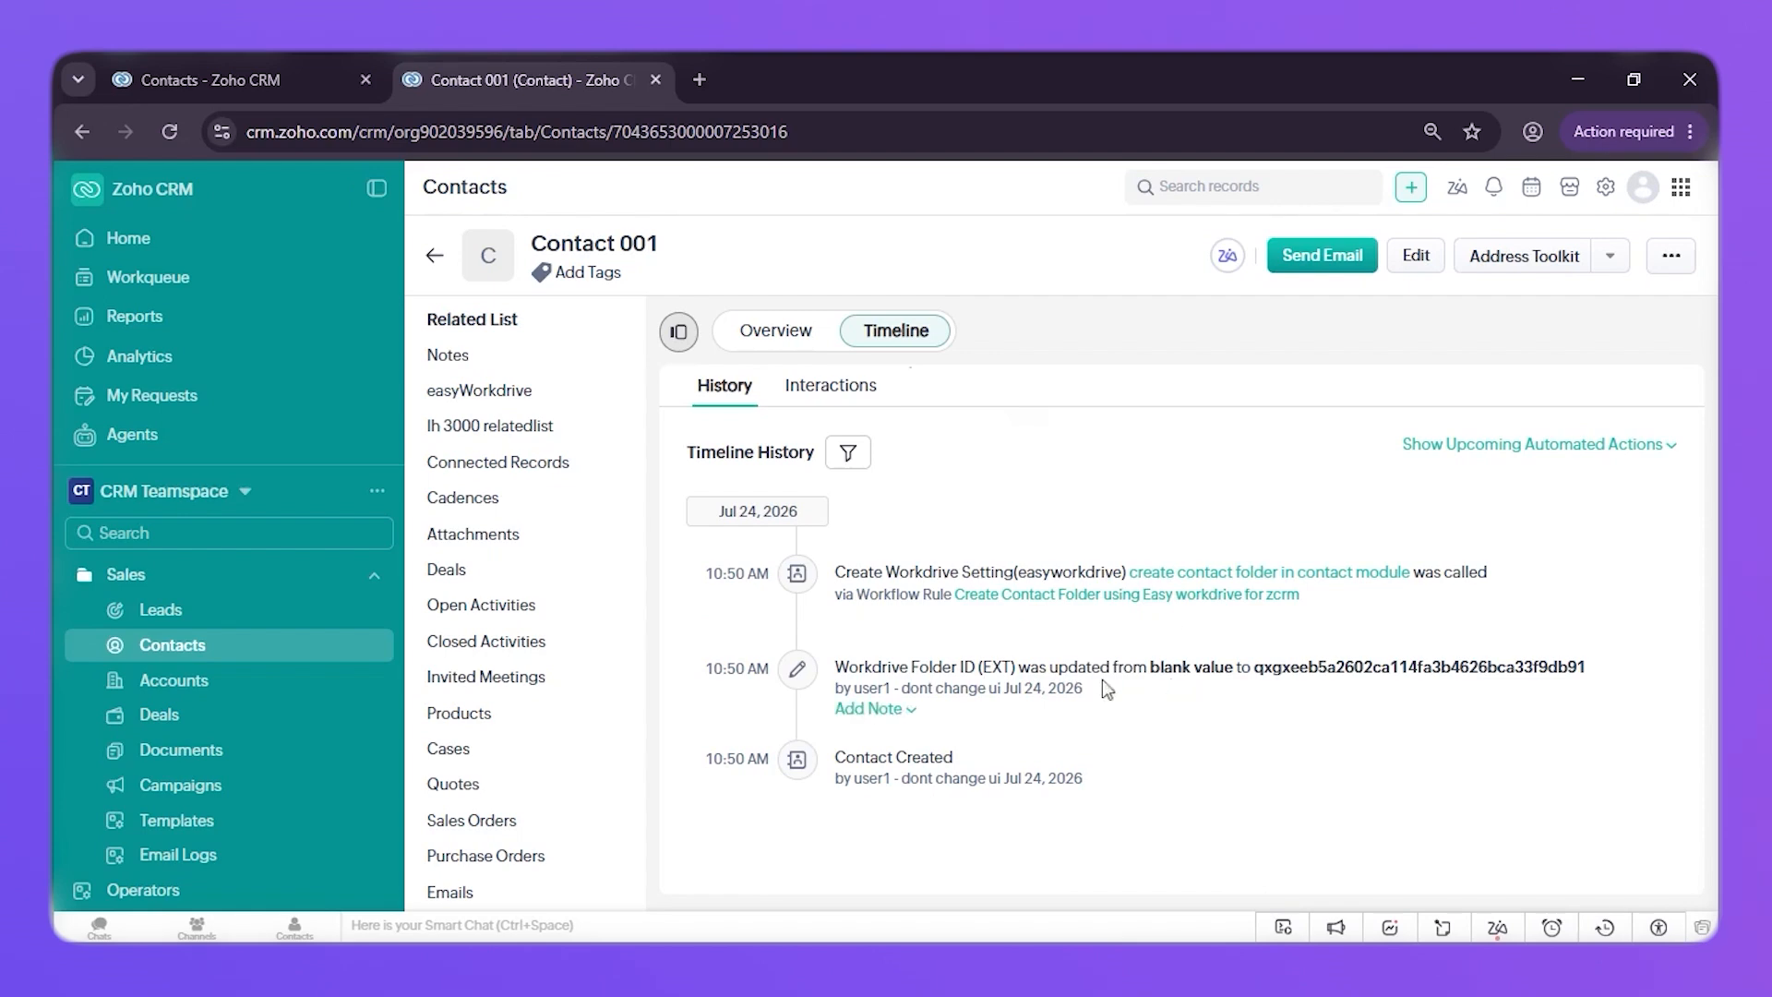
pyautogui.click(521, 397)
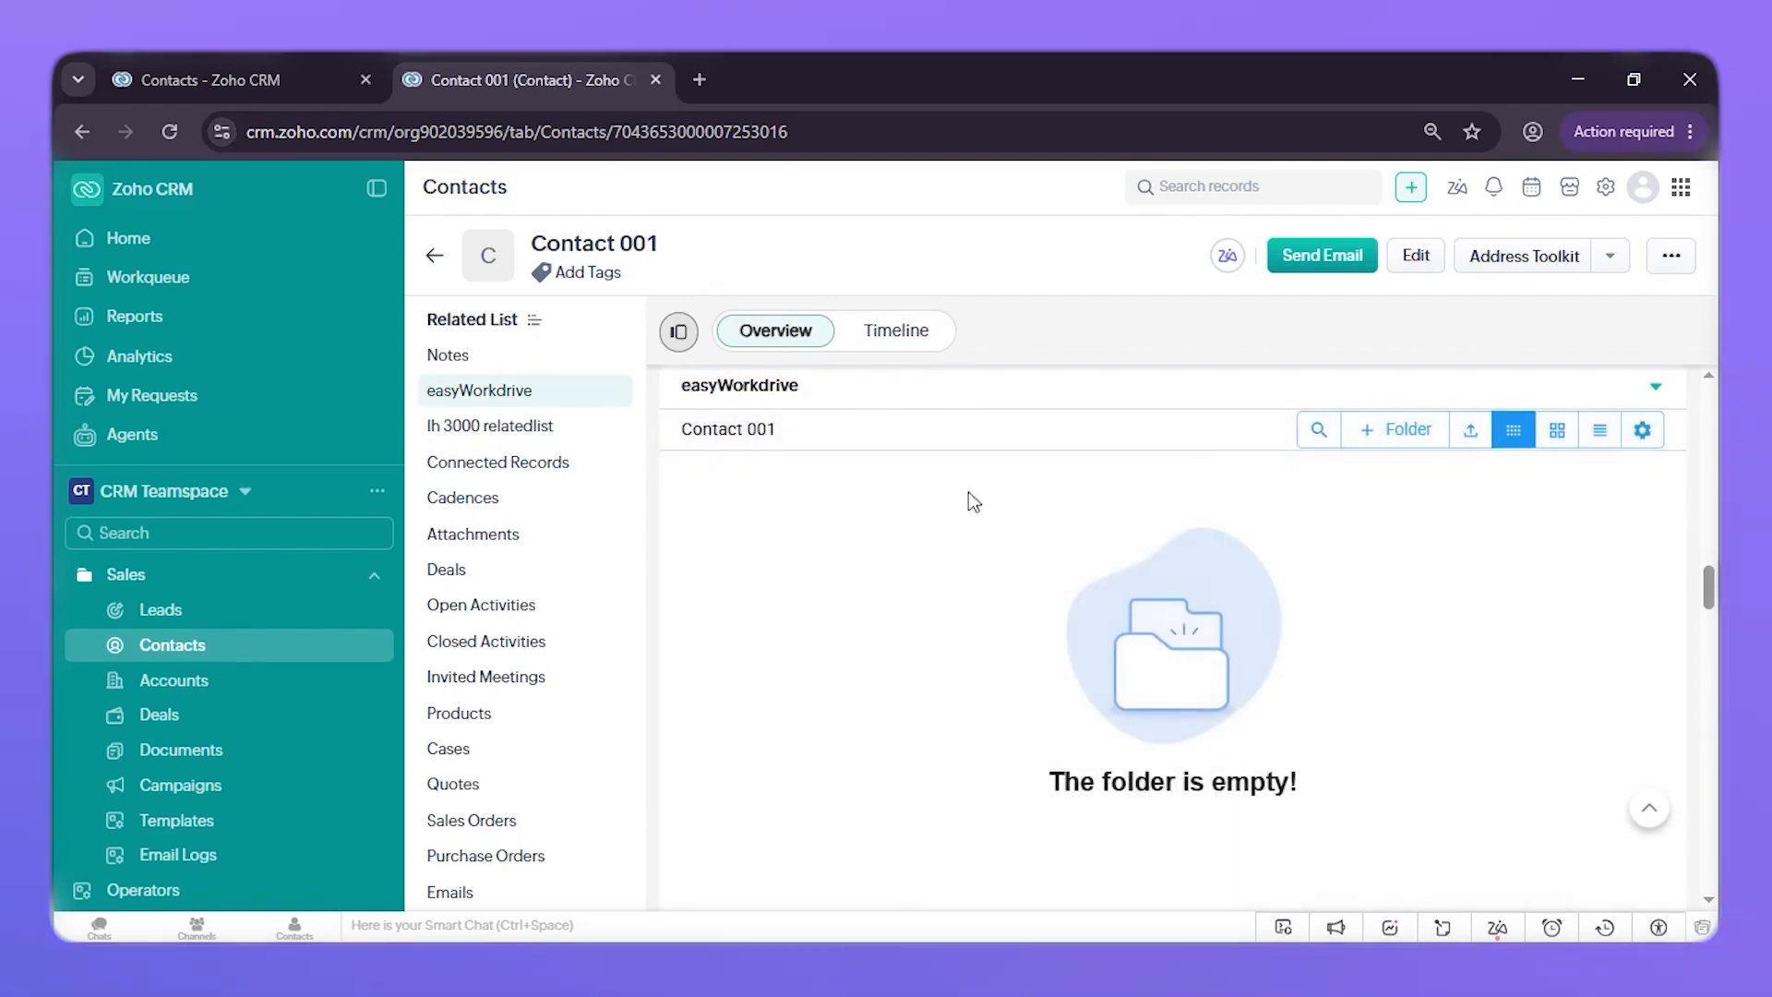
pyautogui.click(1643, 431)
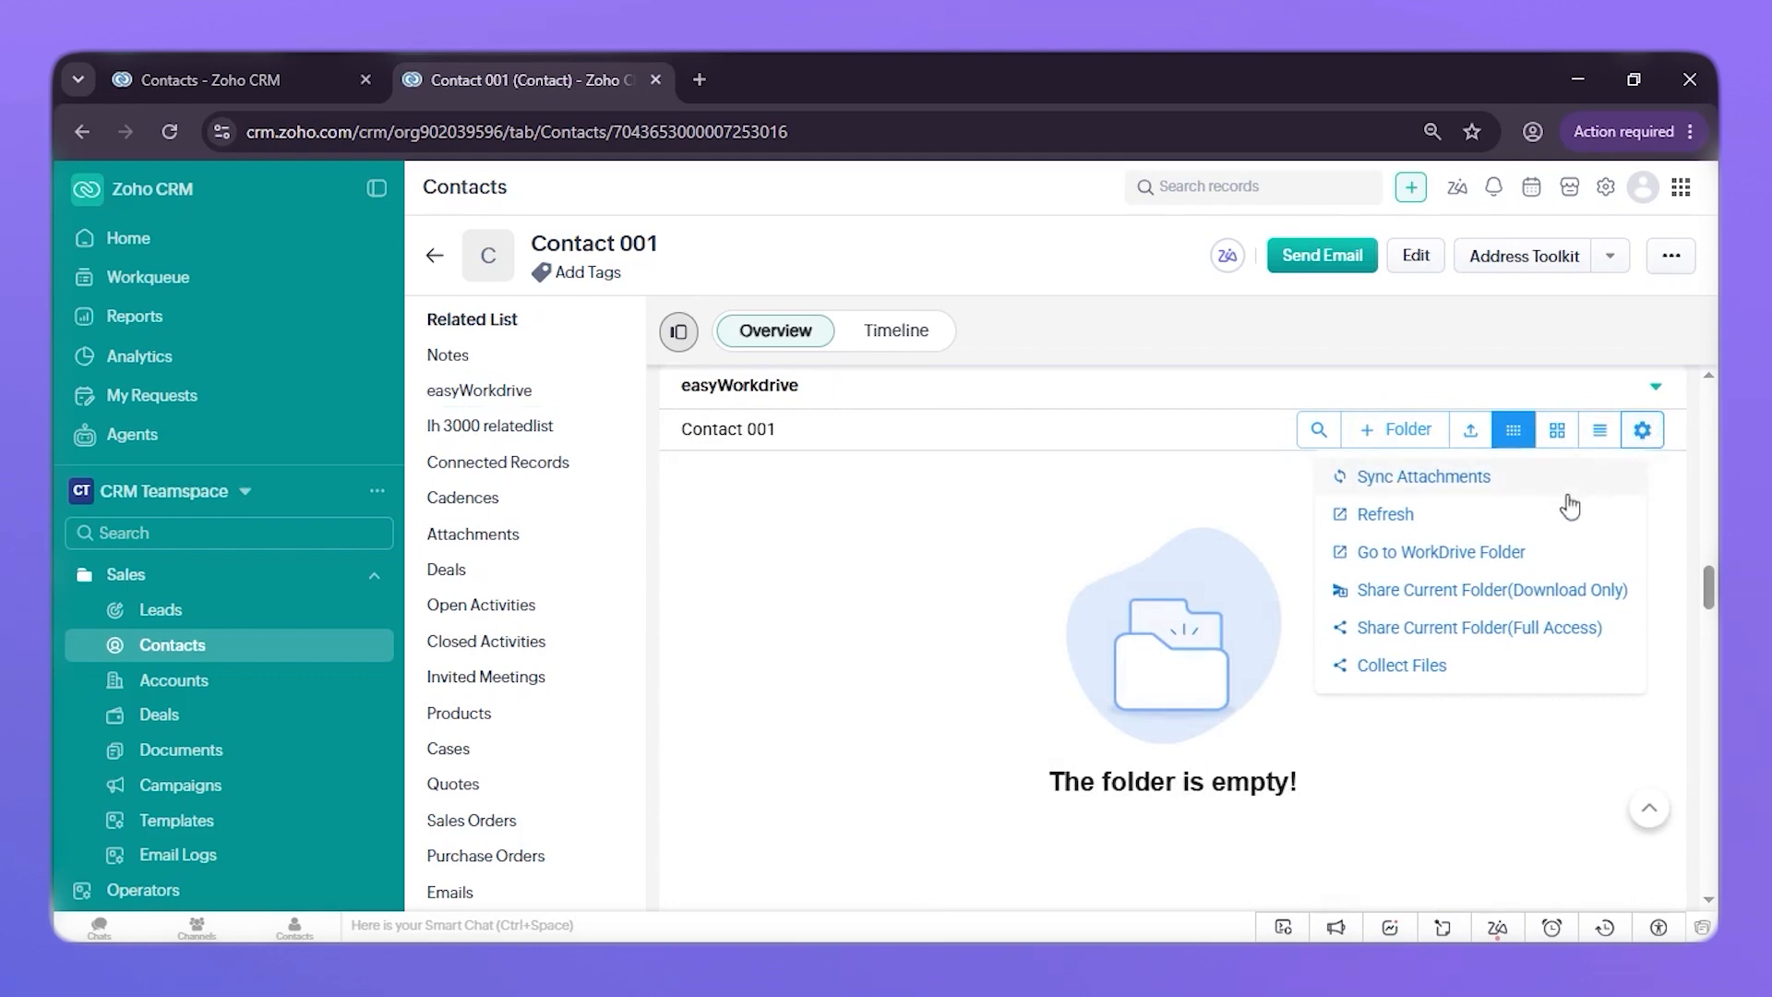
pyautogui.click(1481, 554)
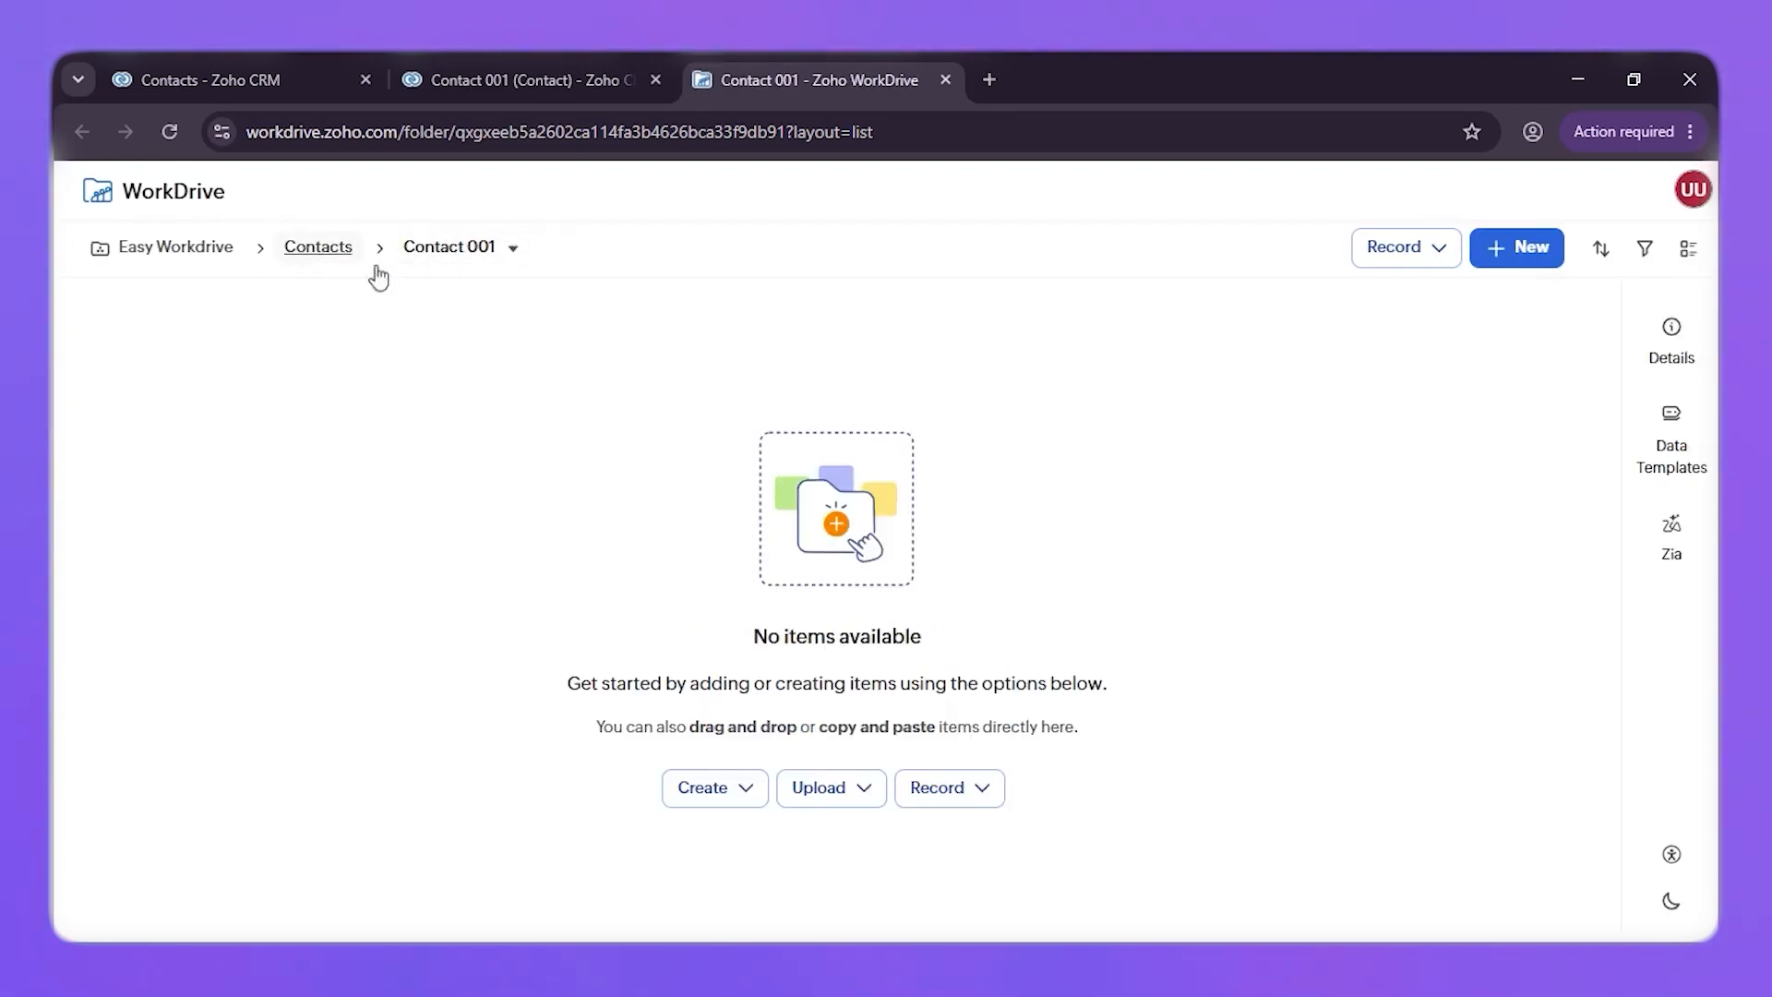
# Step: Open the Test Account record that has a phone number but no website, and search its page for "workdrive"
pyautogui.click(484, 65)
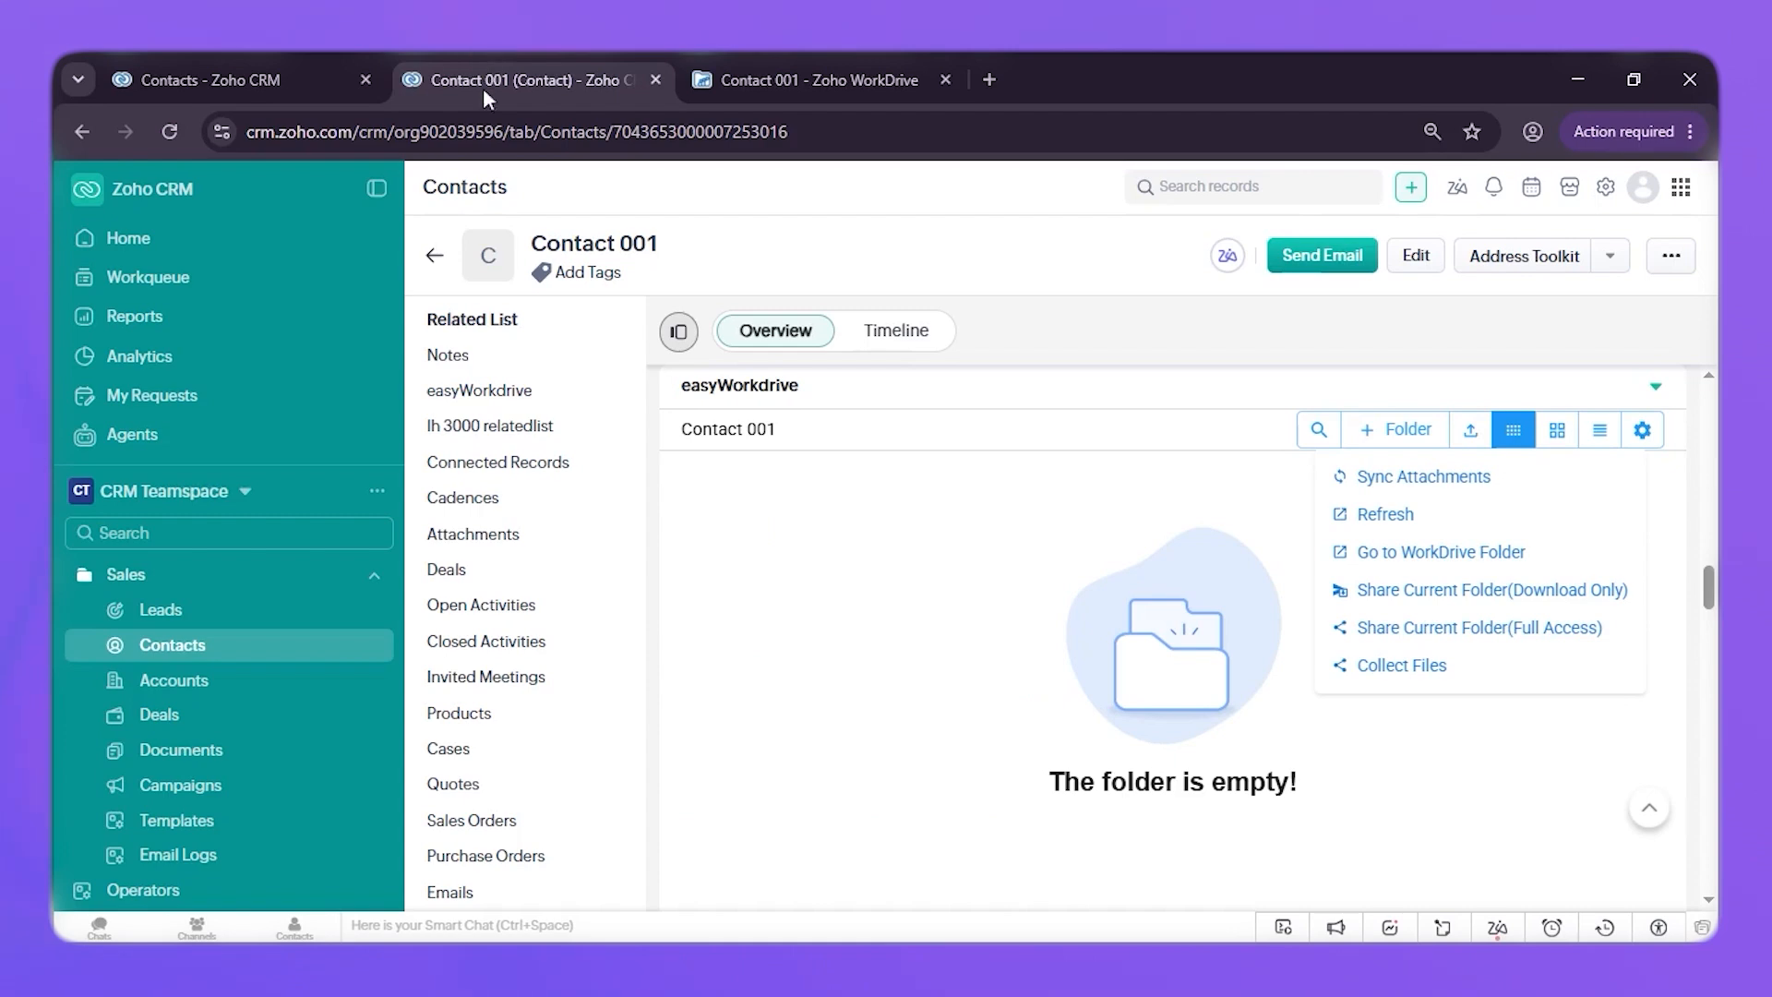
pyautogui.middleClick(210, 690)
pyautogui.moveTo(983, 74); pyautogui.dragTo(605, 70)
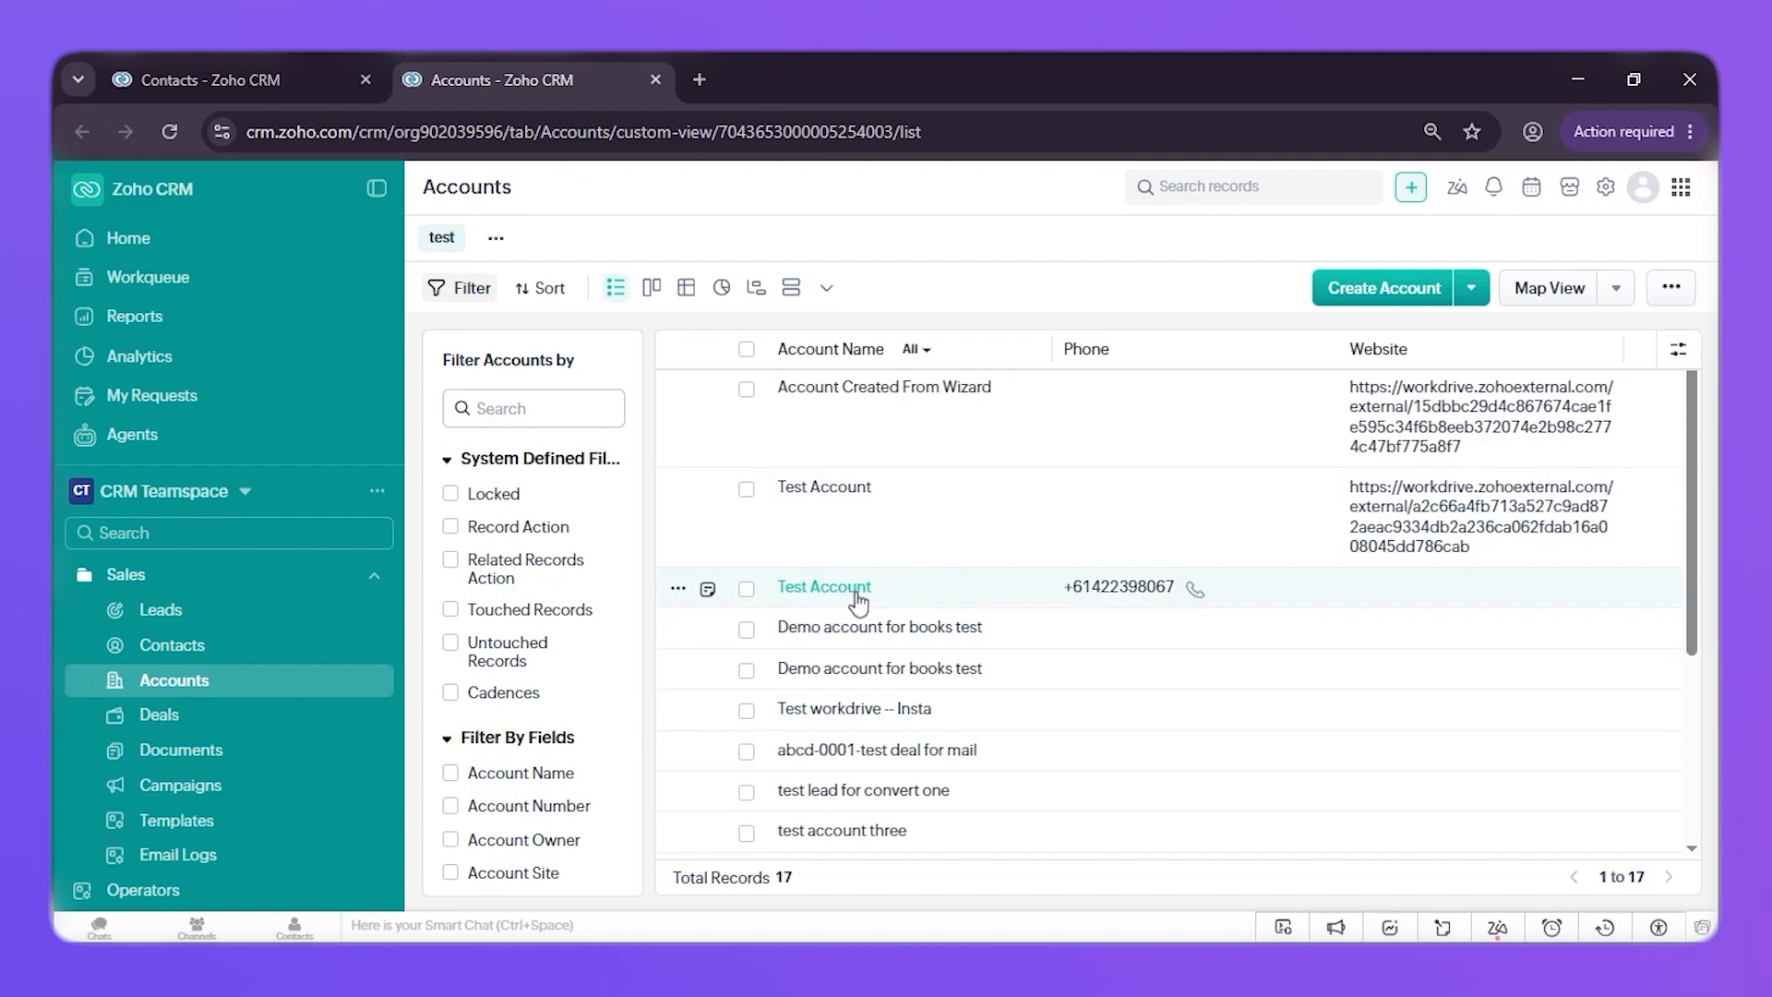
pyautogui.click(858, 598)
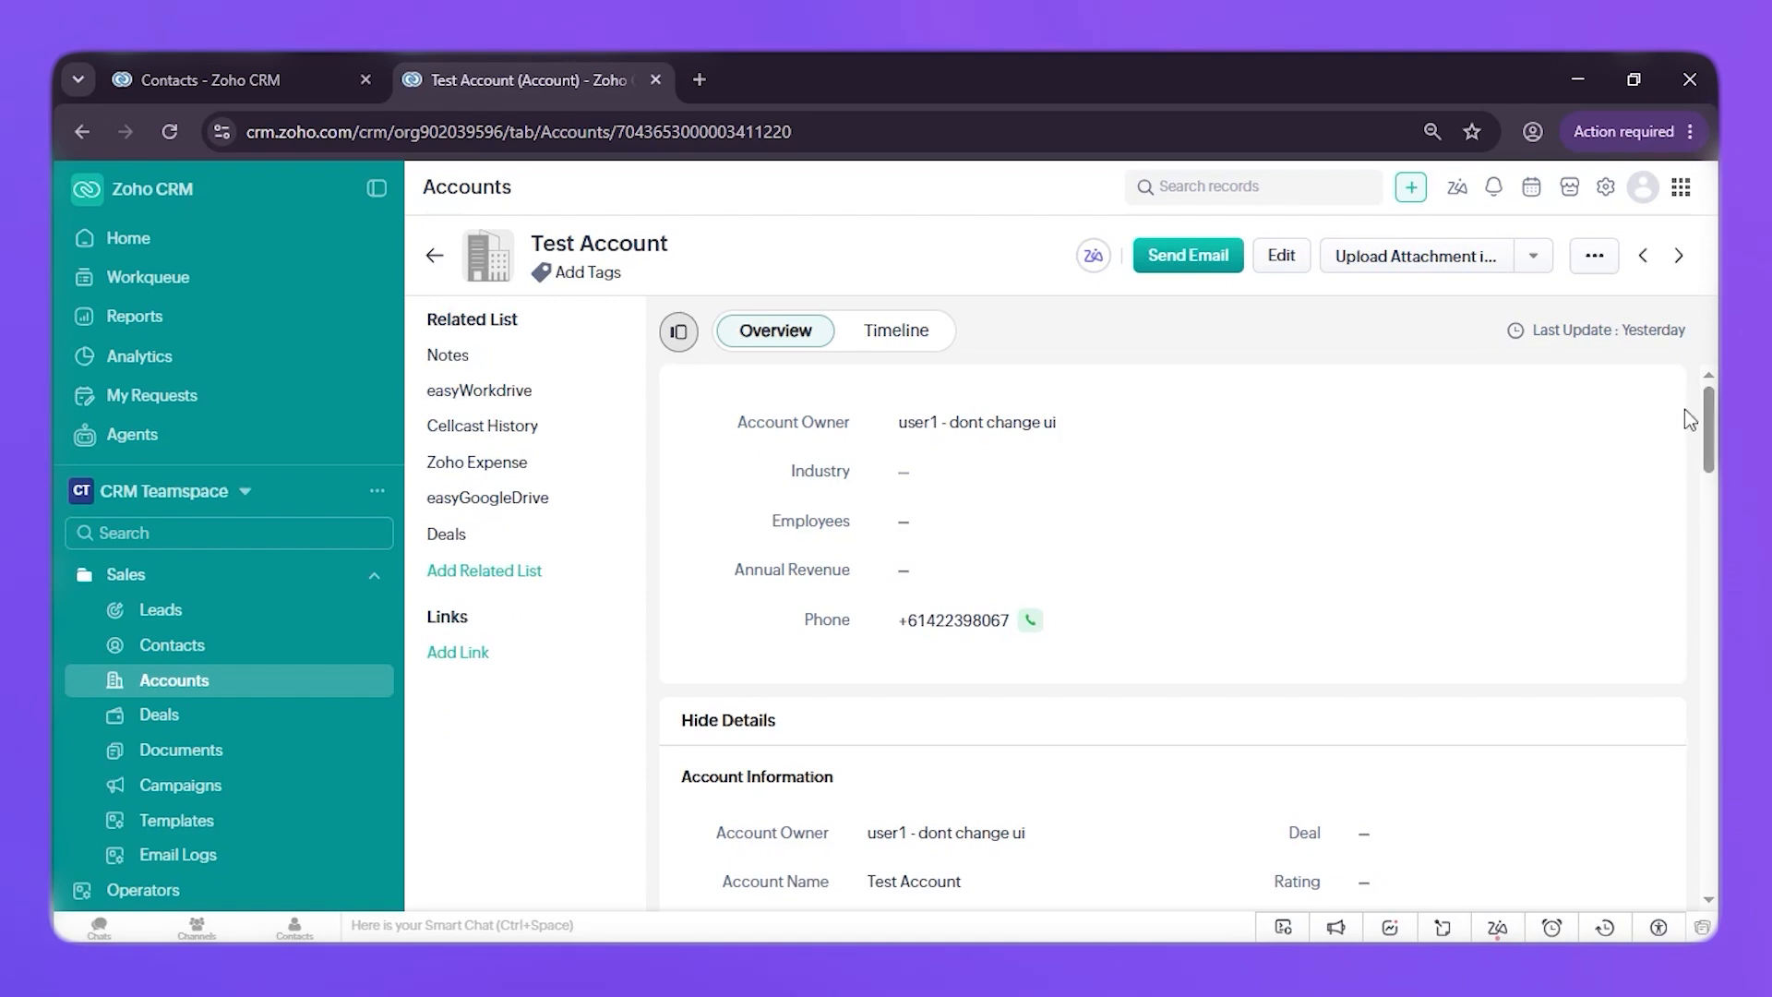
pyautogui.hotkey('ctrl', 'f')
pyautogui.write('wo')
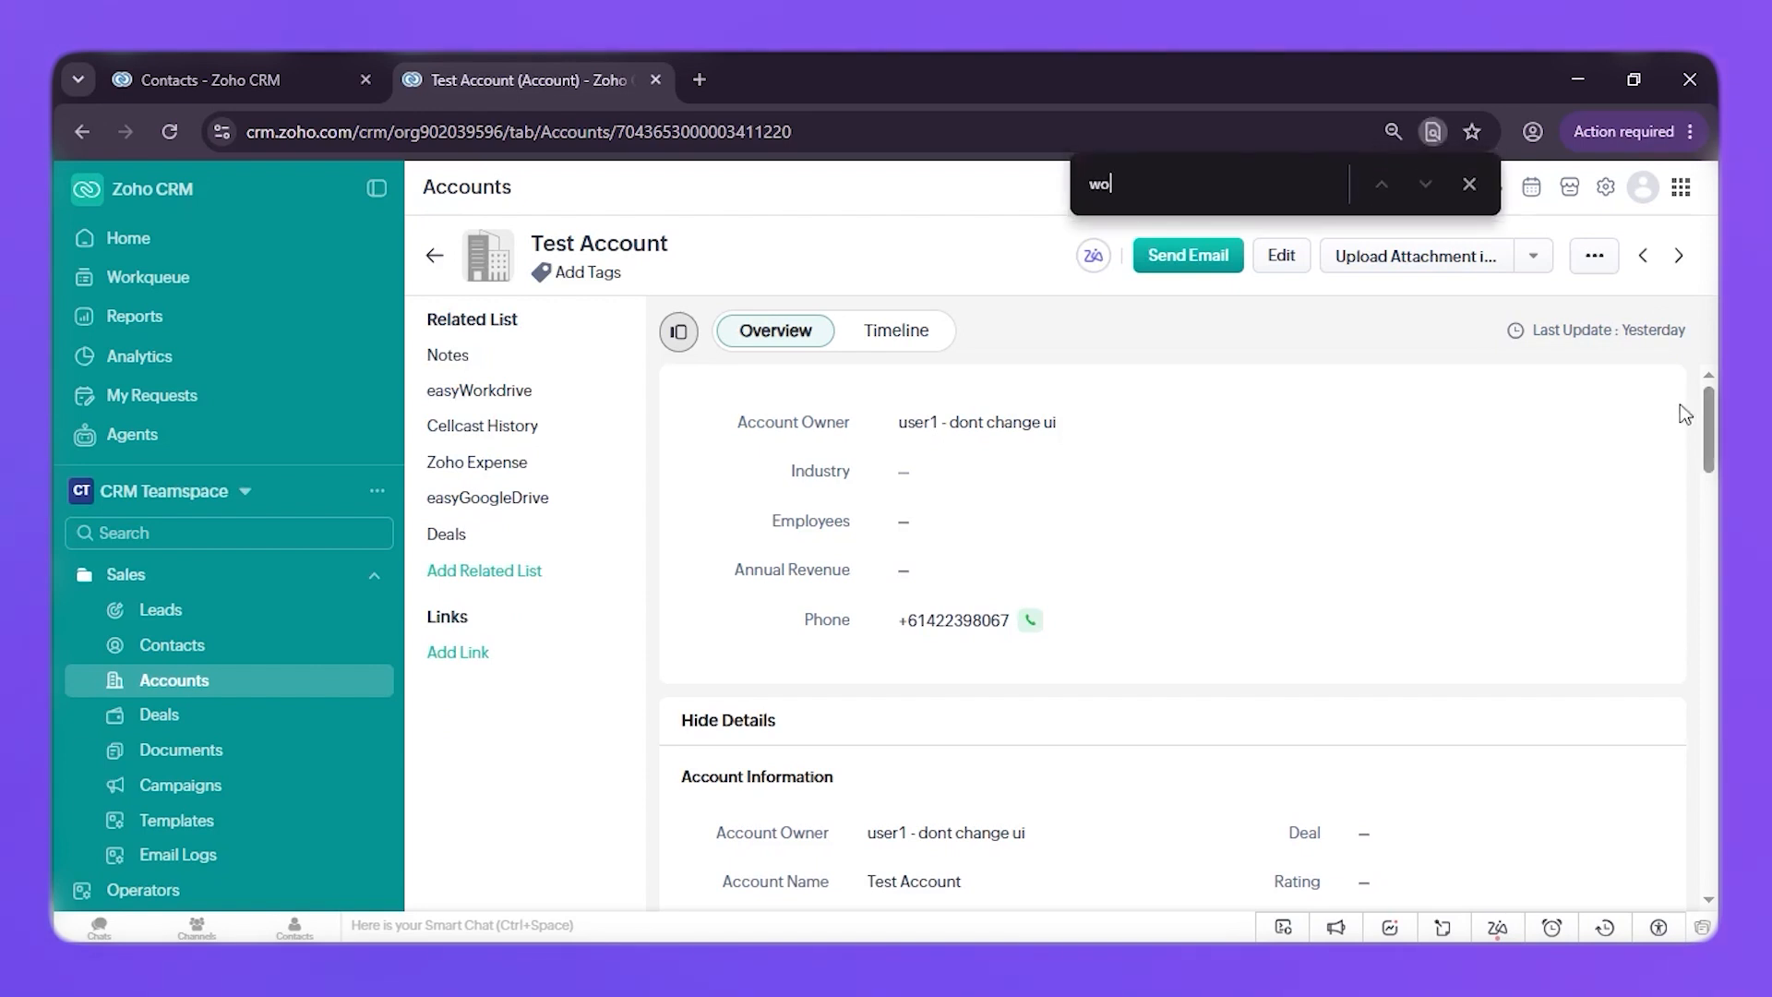
pyautogui.write('rkdrive')
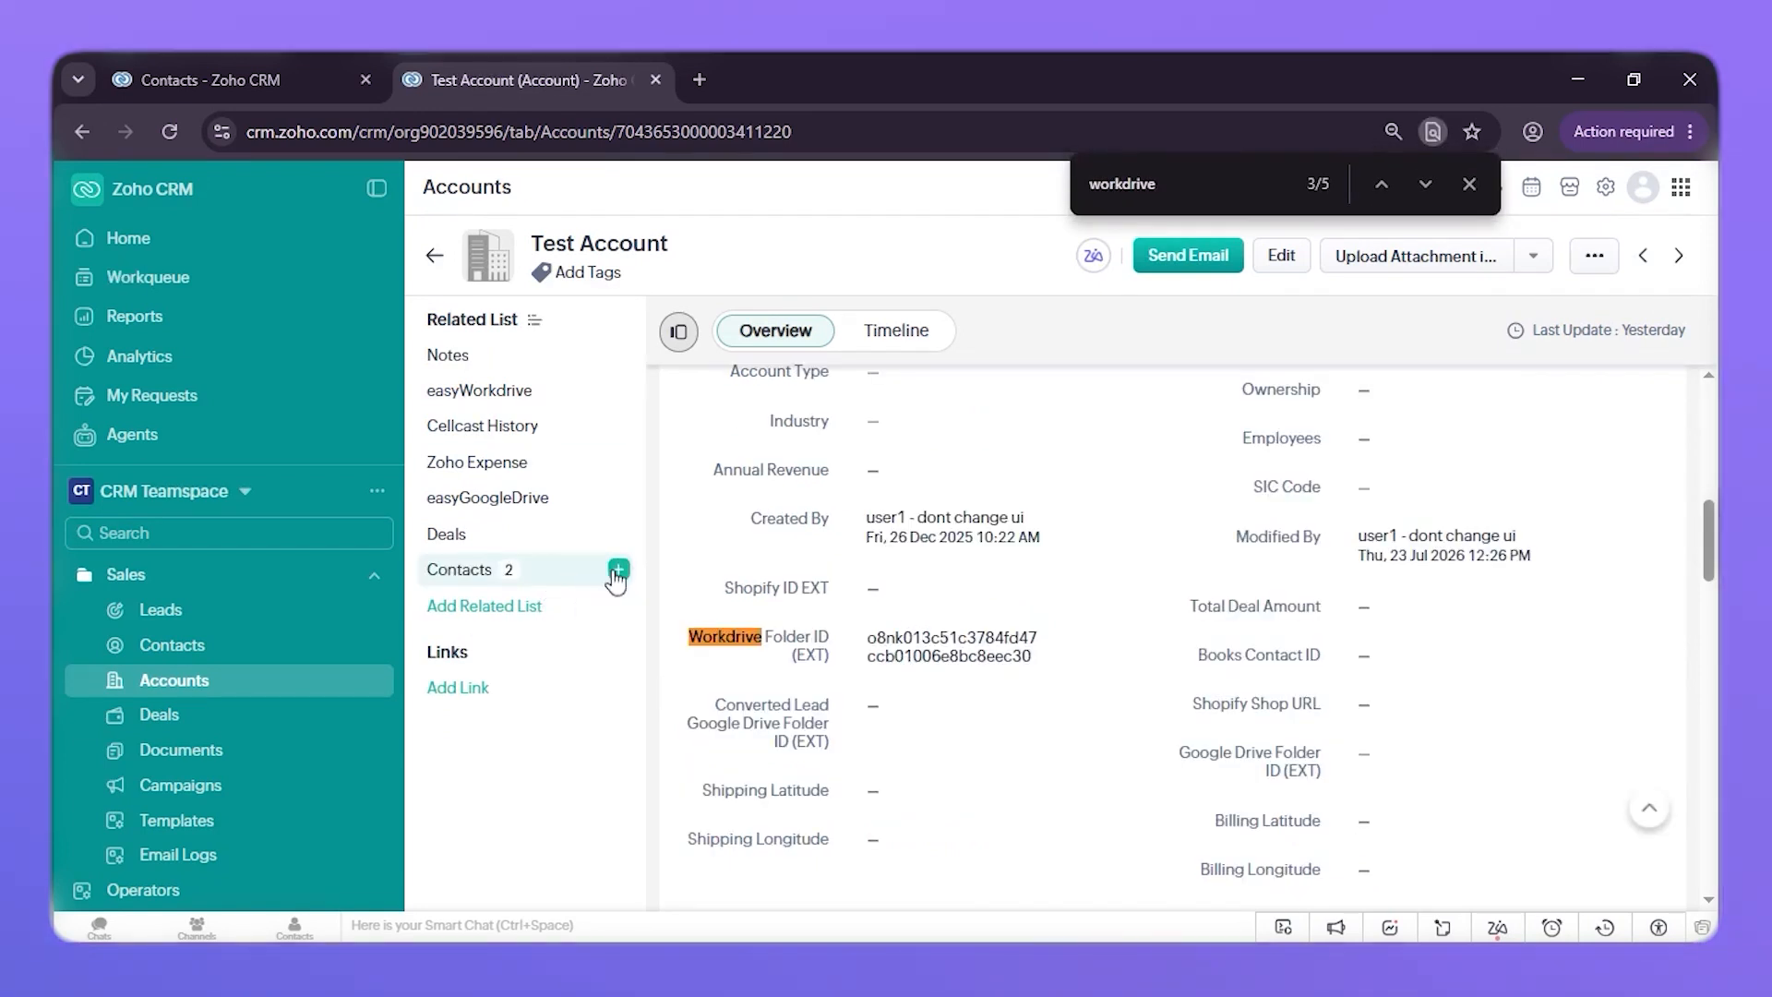
# Step: Create a contact with last name "Contact 002" from the Contacts related list of Test Account
pyautogui.click(617, 569)
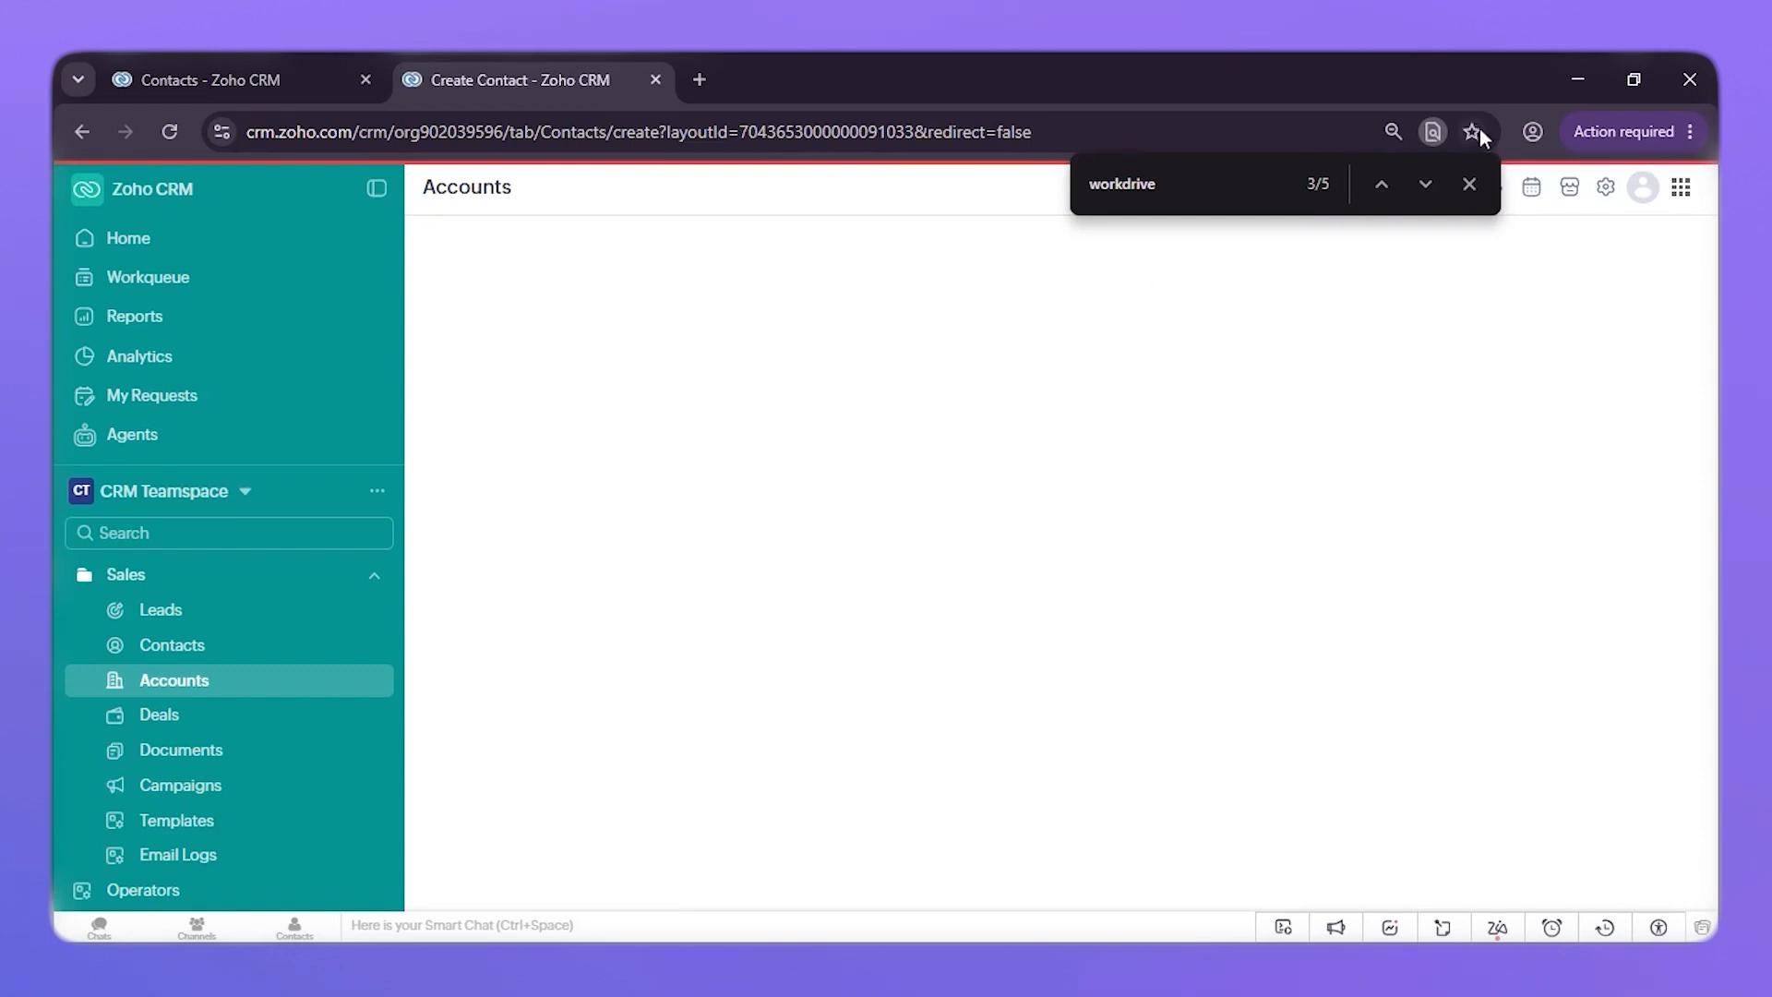
pyautogui.click(1468, 184)
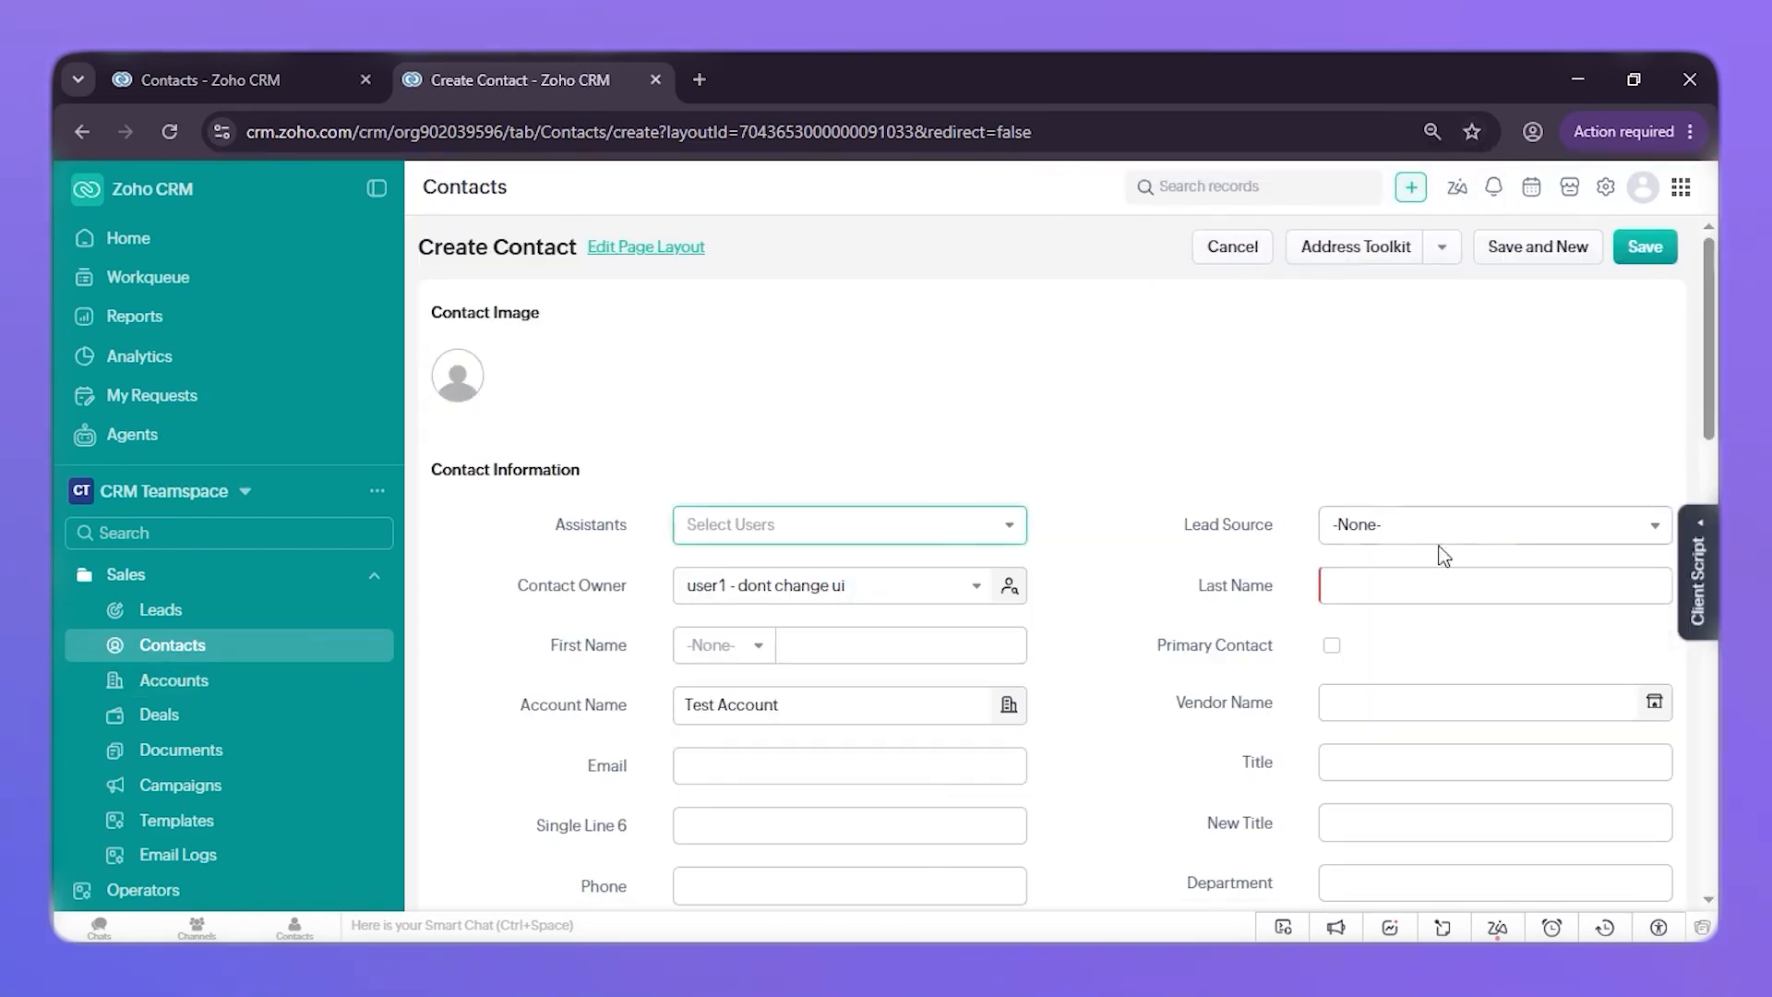
pyautogui.click(1433, 585)
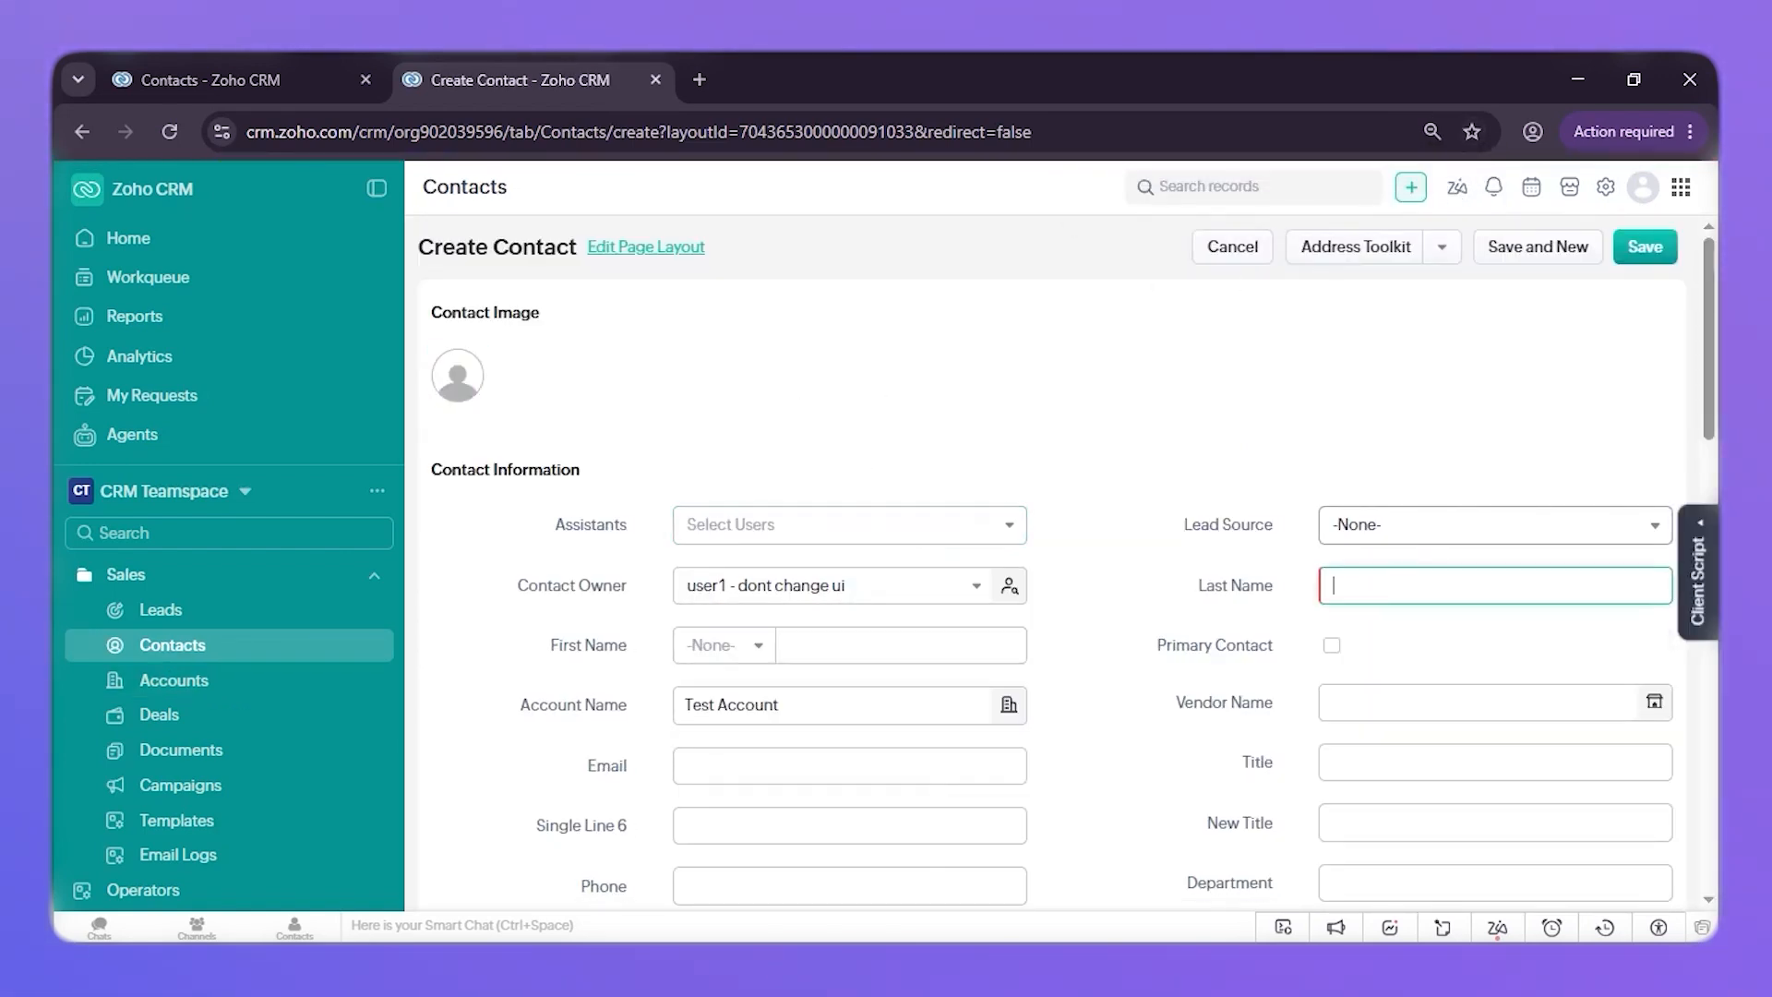
pyautogui.write('Contact 001')
pyautogui.press('BackSpace')
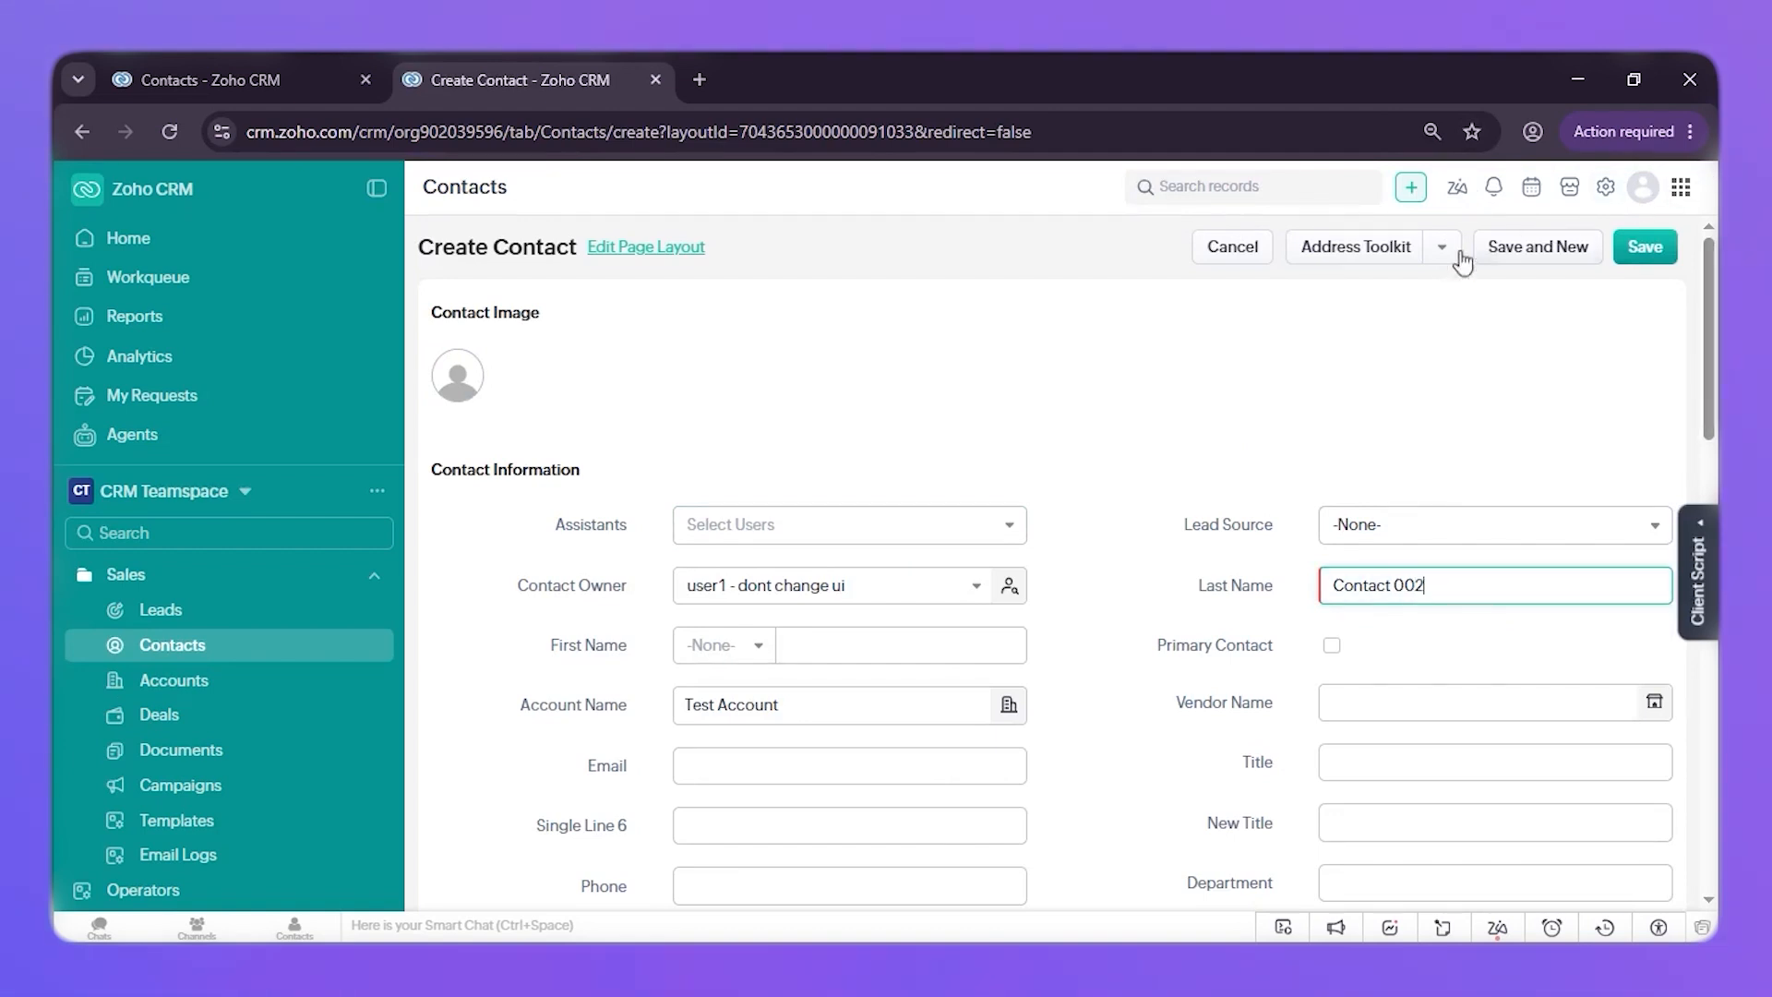
pyautogui.click(1649, 259)
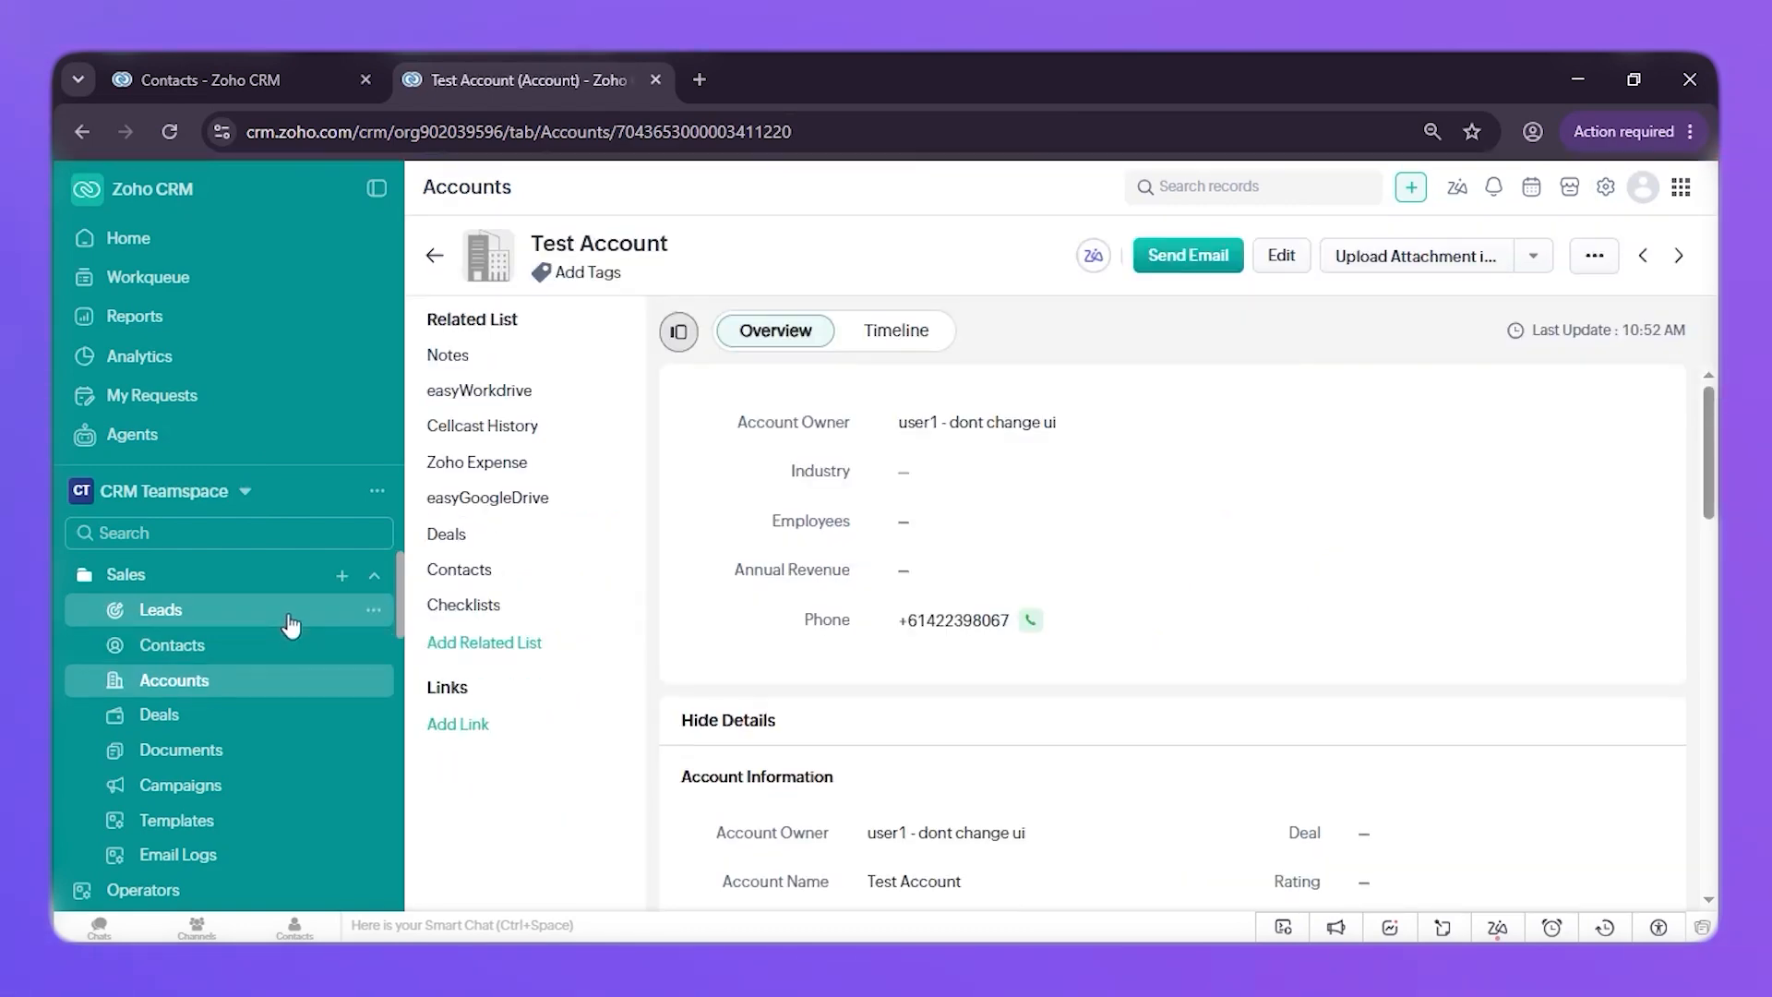
# Step: Open Contact 002 from Test Account's related contacts and examine the workflow entries in its timeline
pyautogui.click(482, 572)
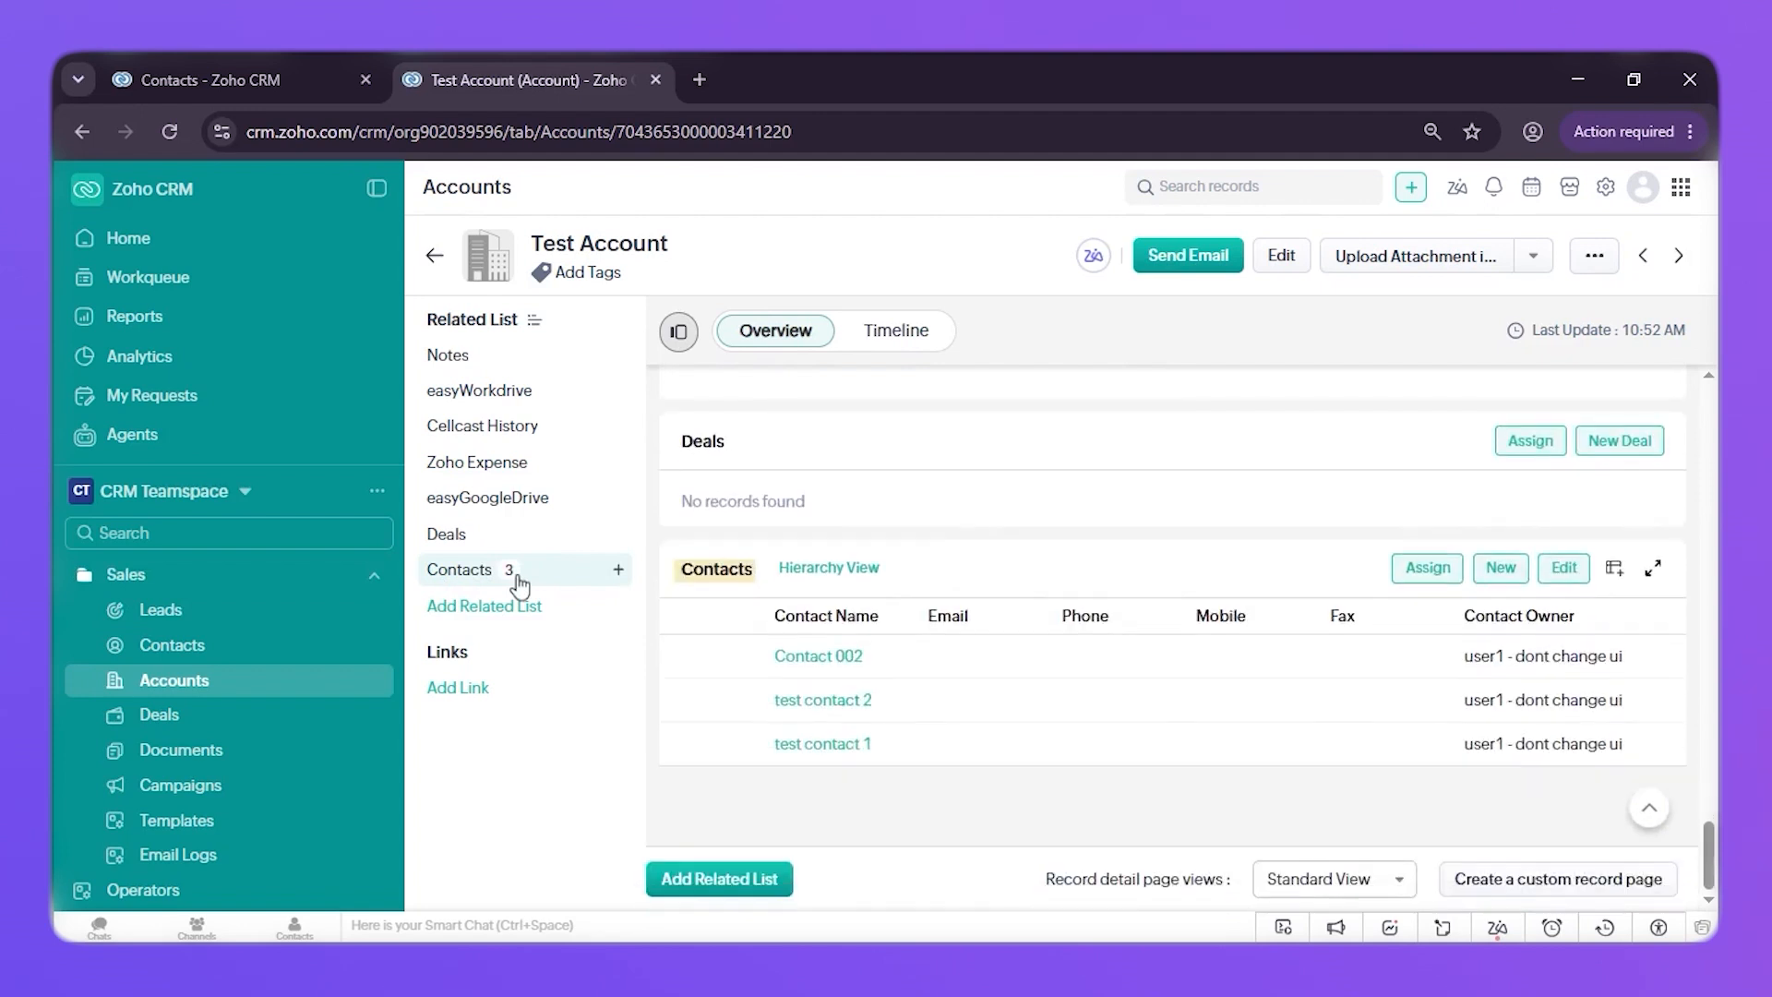
pyautogui.click(845, 662)
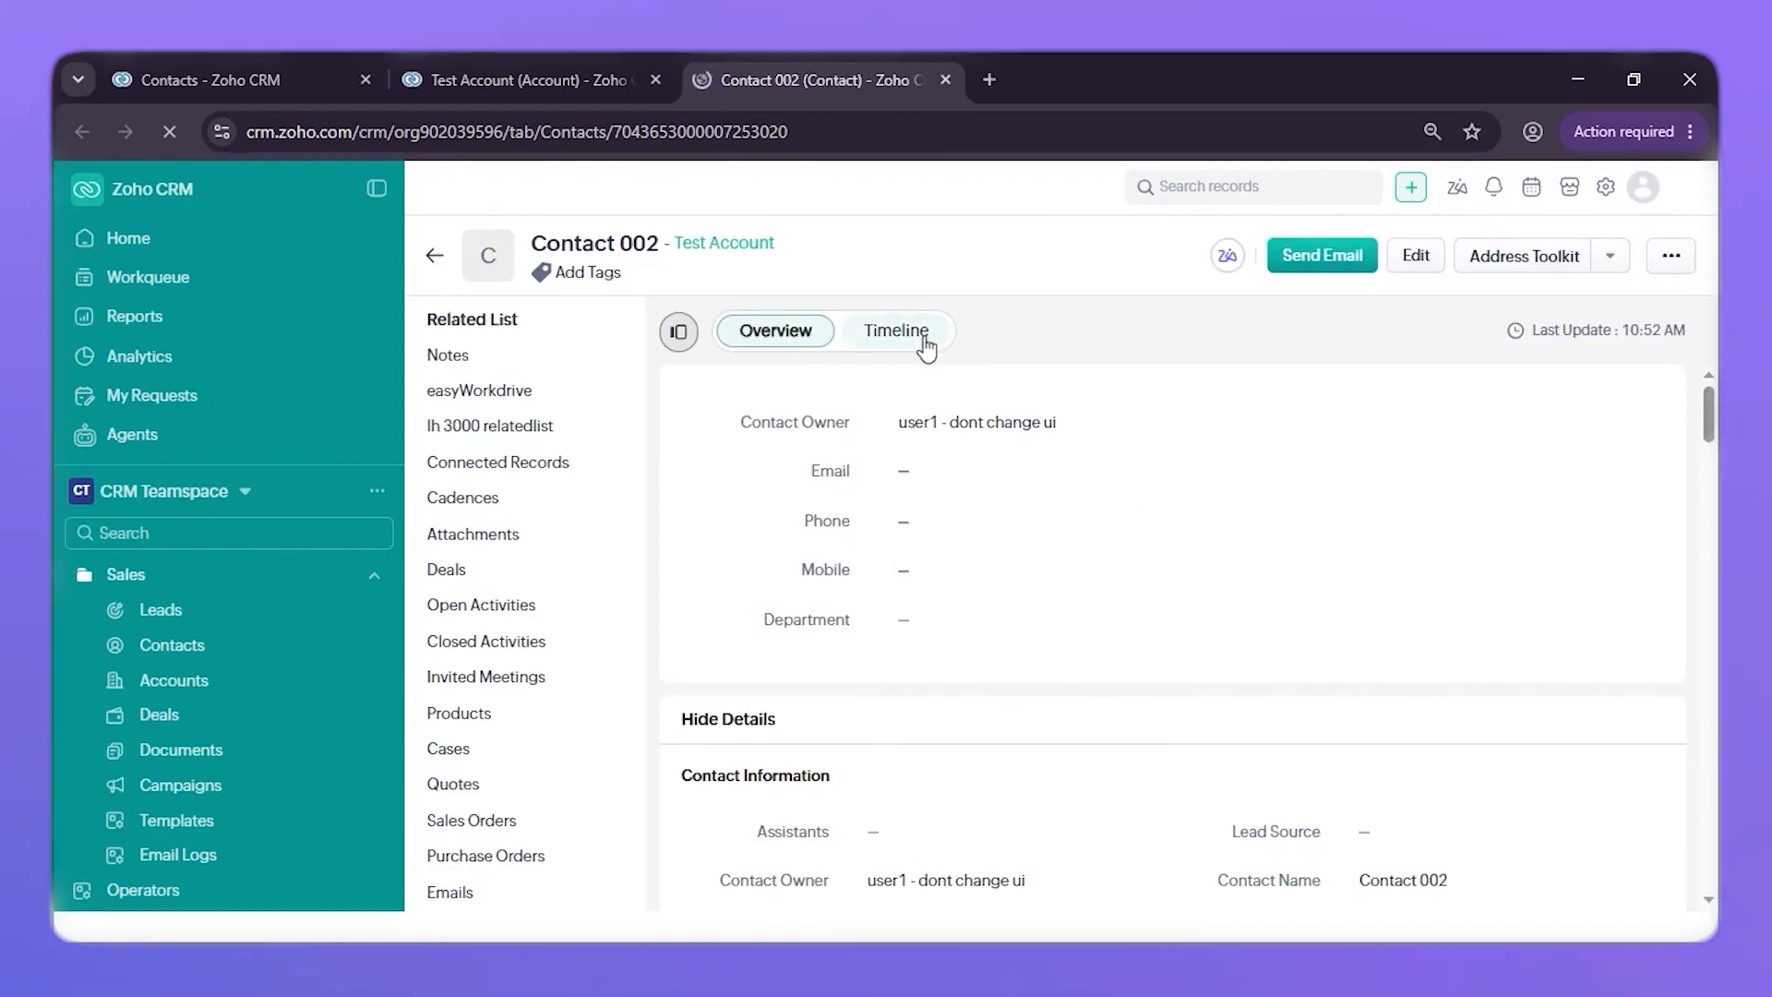
pyautogui.click(923, 343)
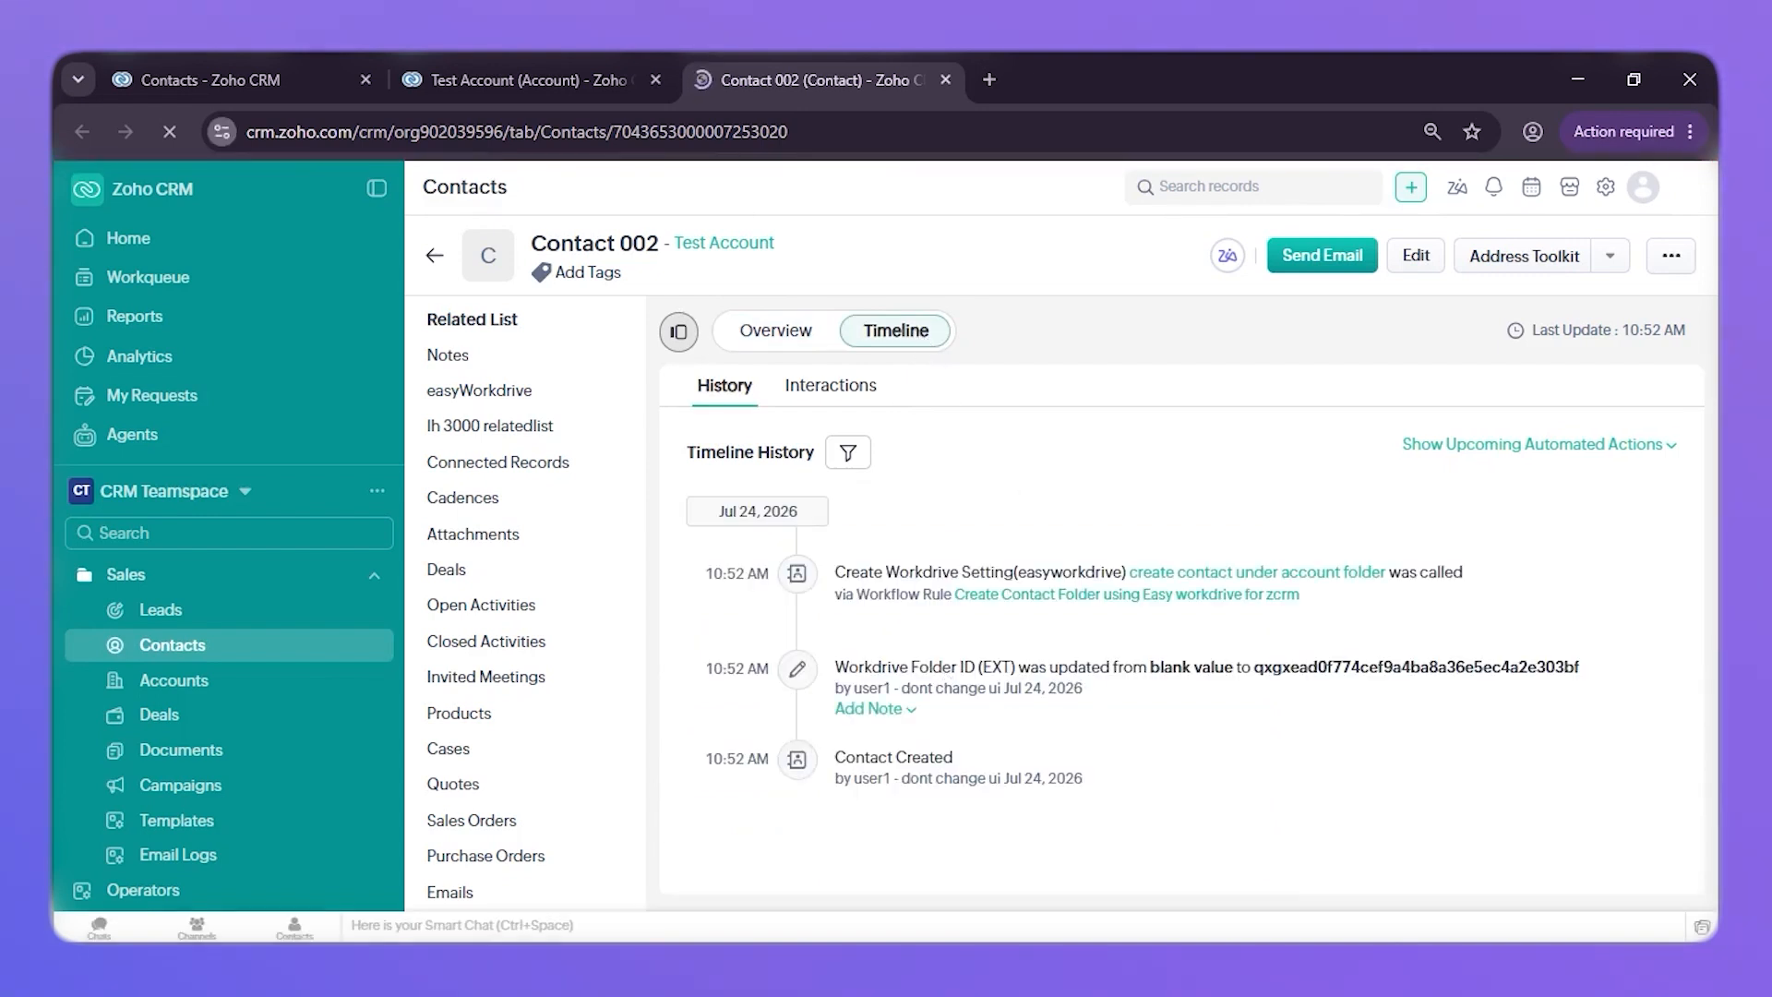
pyautogui.moveTo(942, 672); pyautogui.dragTo(957, 672)
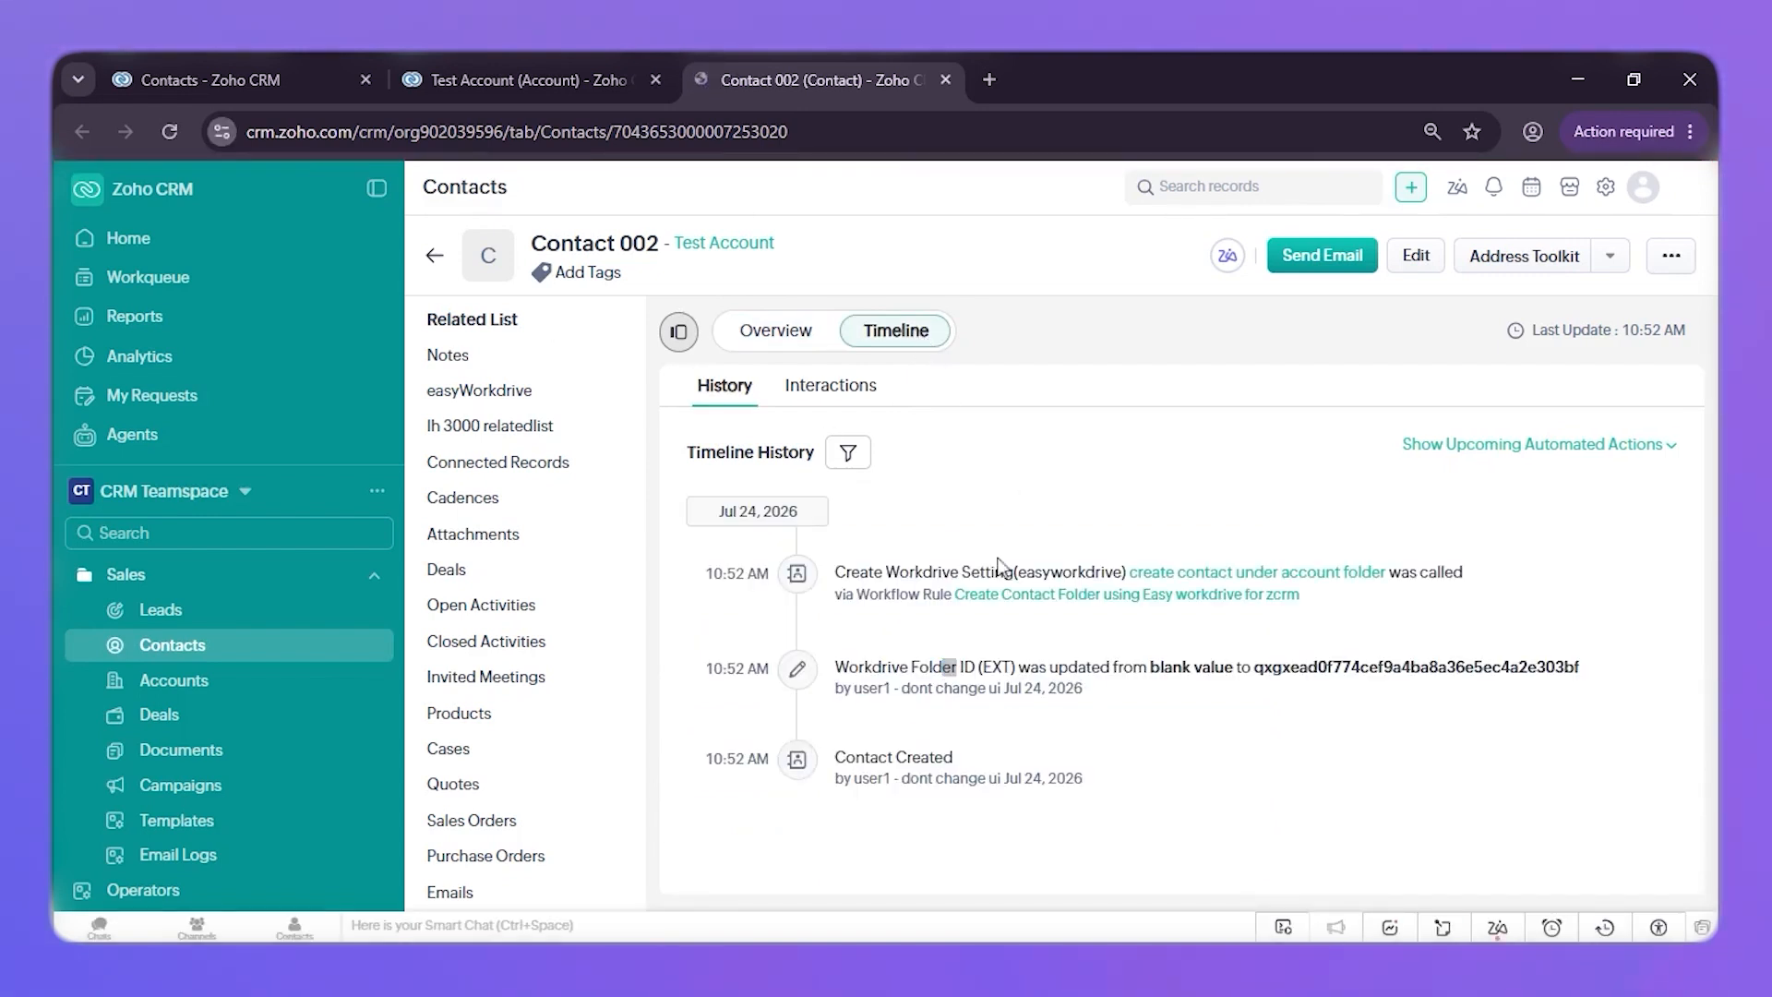
# Step: Examine Contact 002's folder ID entry in the timeline and its folder within Associated Contacts in Test Account's easyWorkdrive related list
pyautogui.moveTo(1132, 666); pyautogui.dragTo(1322, 667)
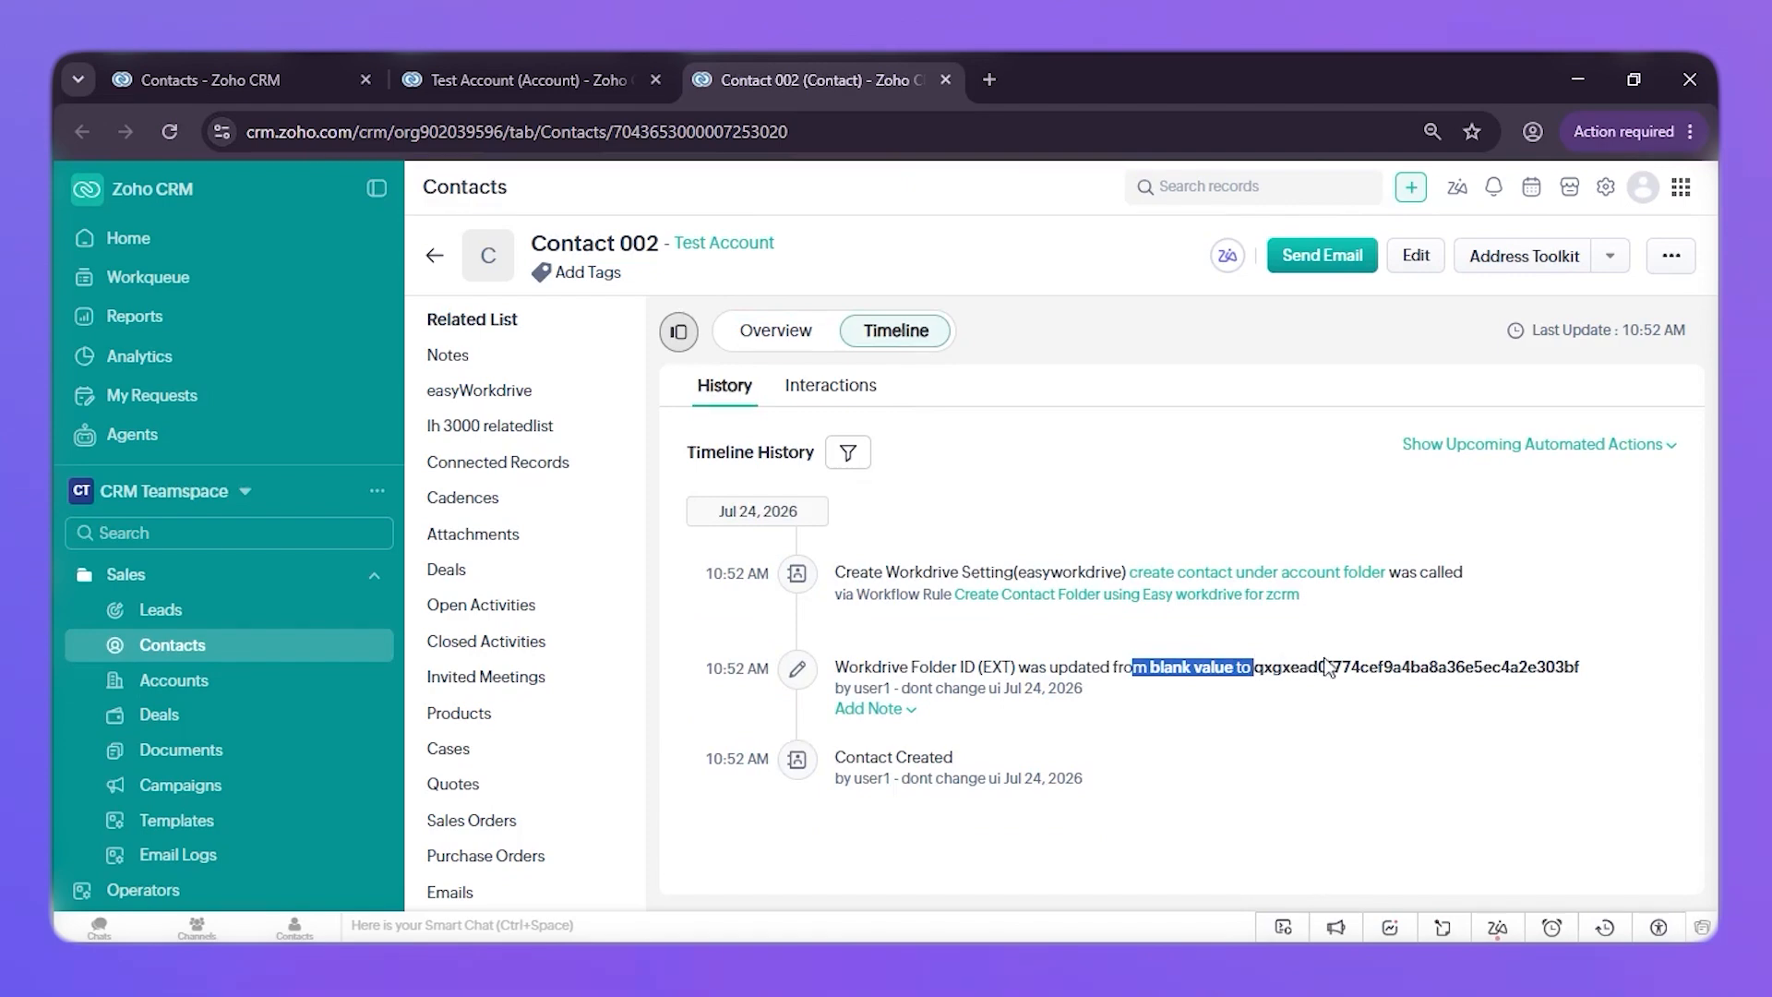
pyautogui.tripleClick(1292, 667)
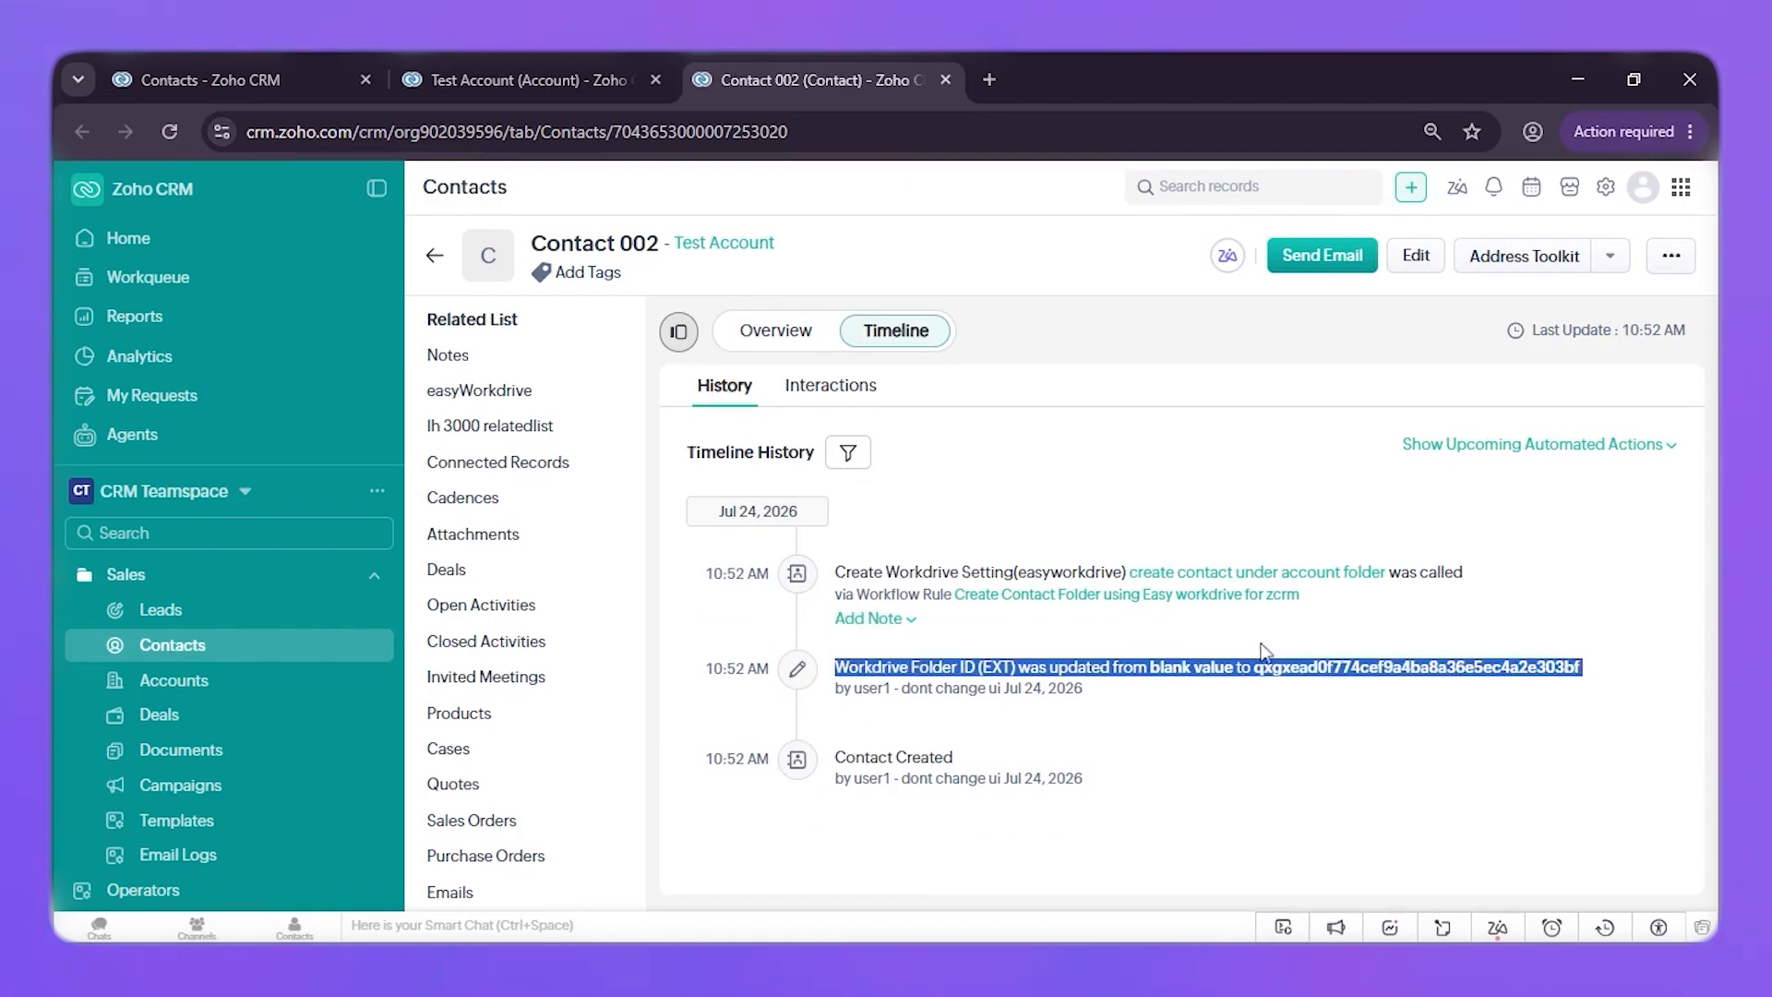
pyautogui.click(563, 82)
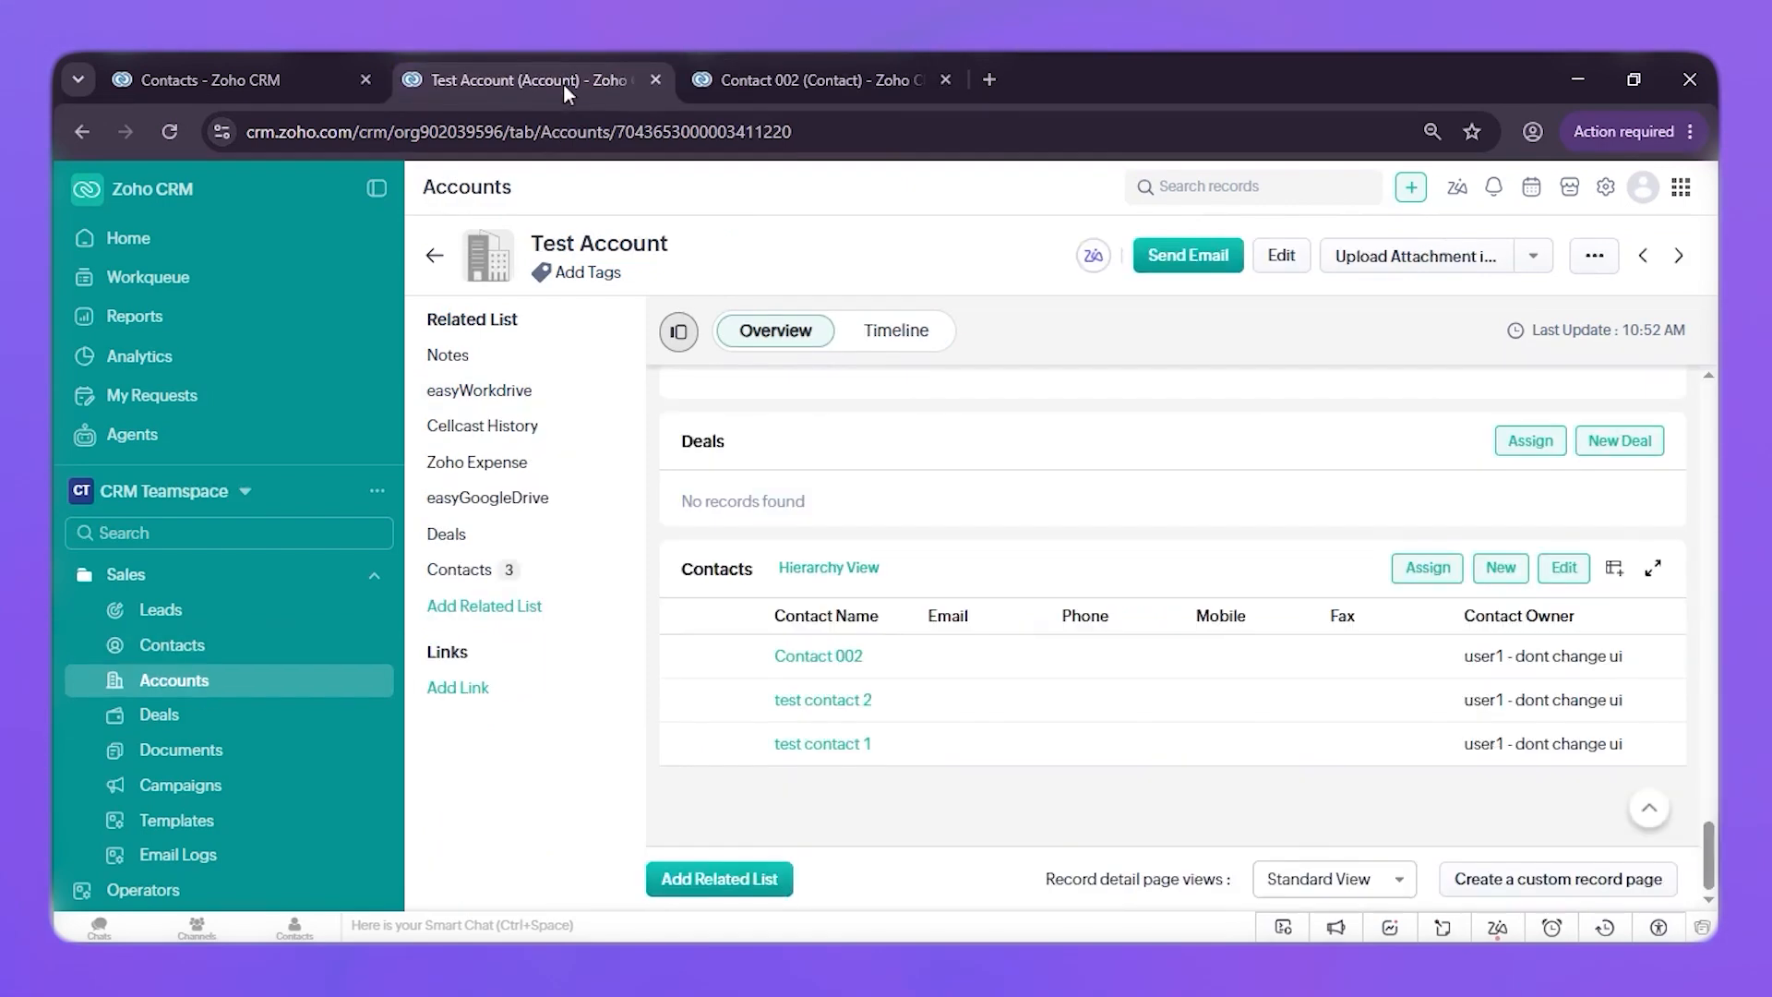
pyautogui.click(512, 395)
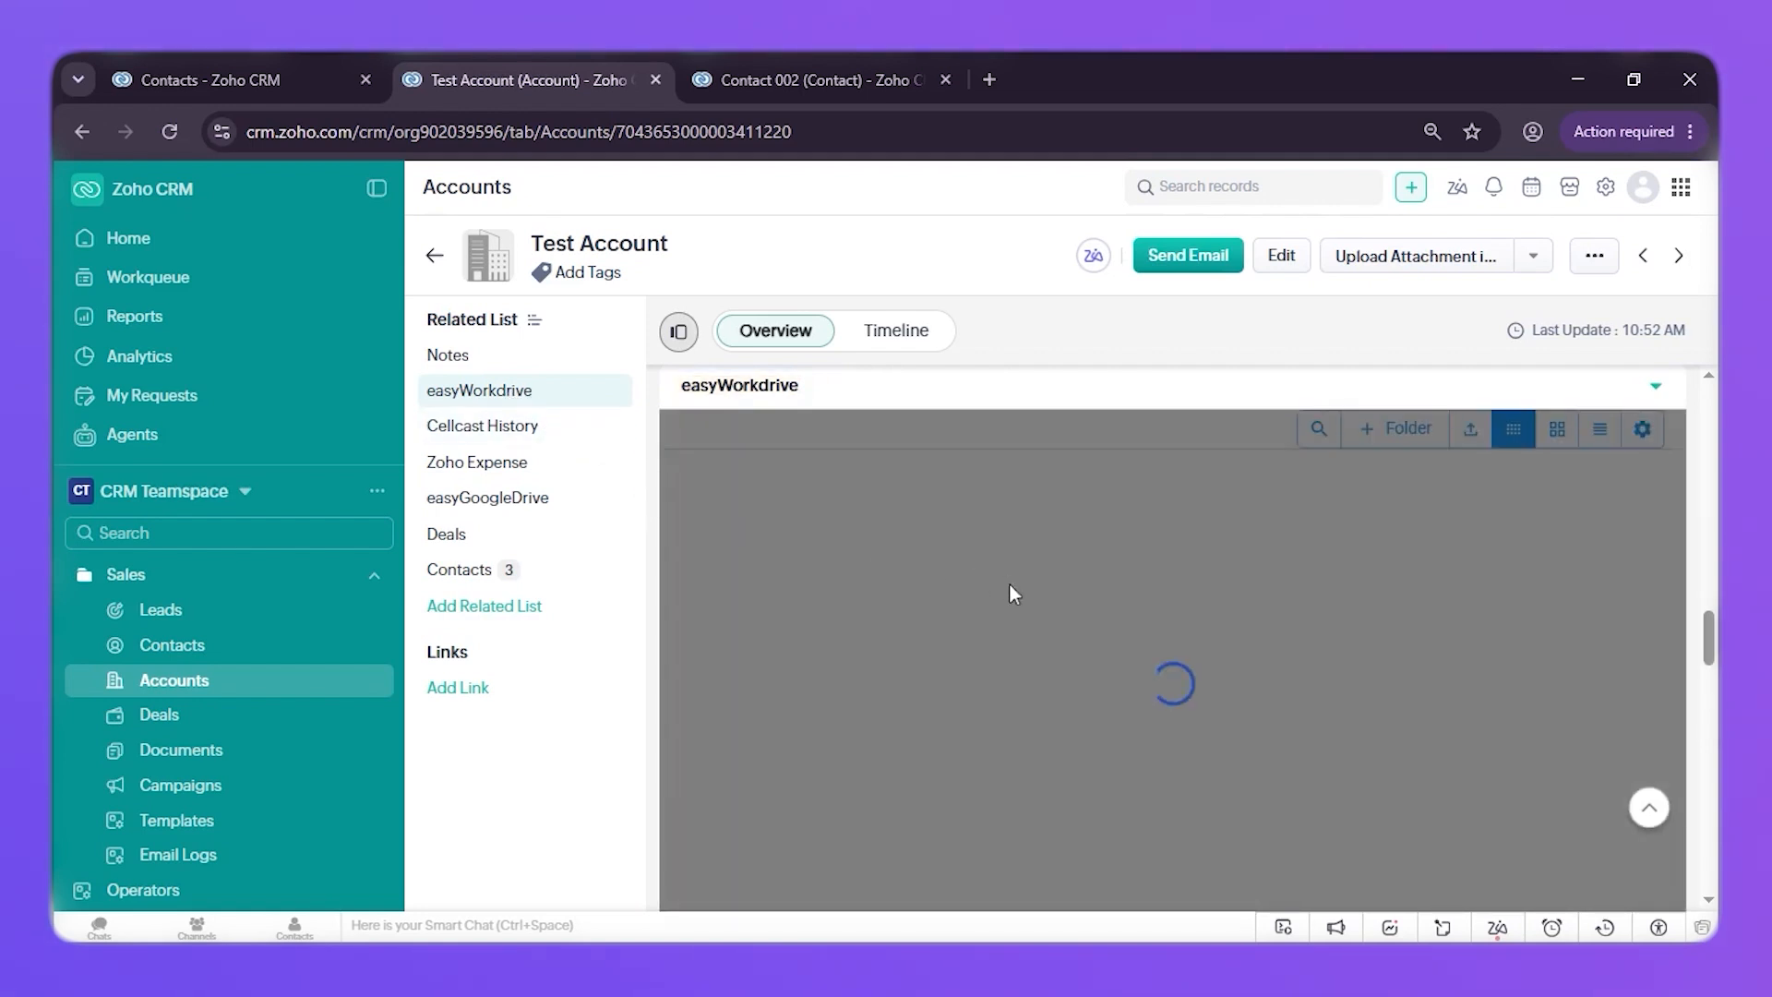
pyautogui.moveTo(732, 429); pyautogui.dragTo(786, 429)
pyautogui.click(842, 540)
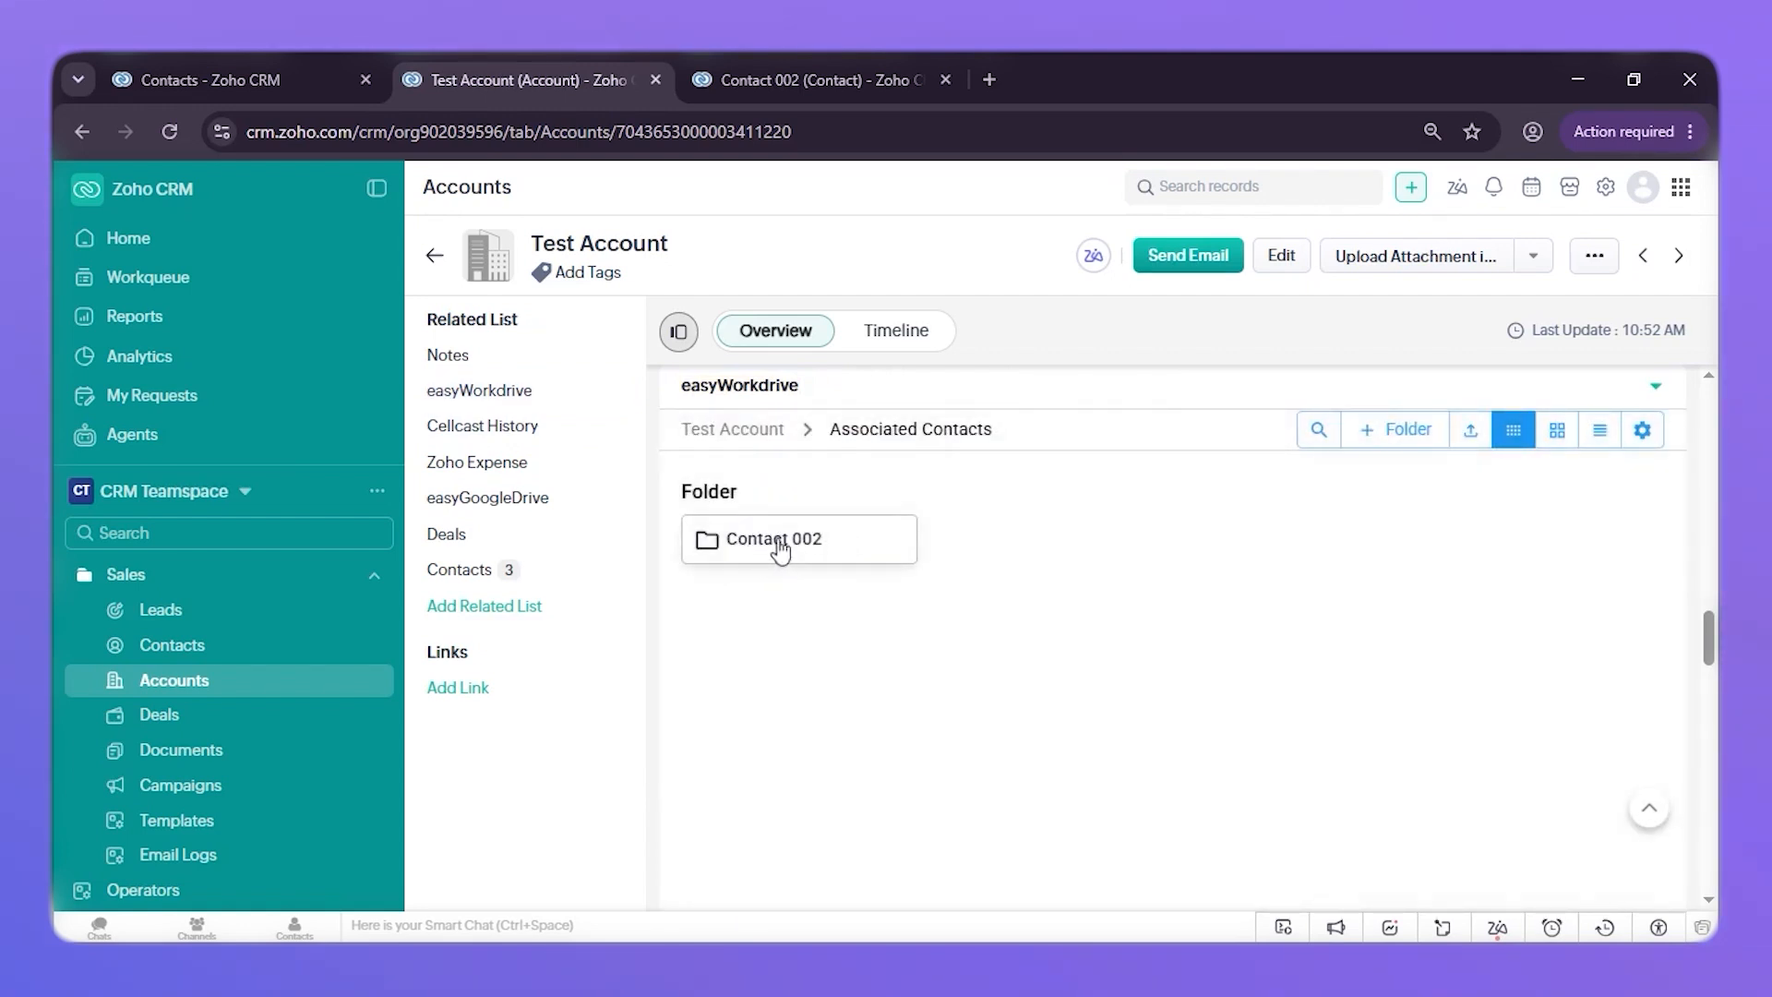
pyautogui.moveTo(892, 430); pyautogui.dragTo(1019, 434)
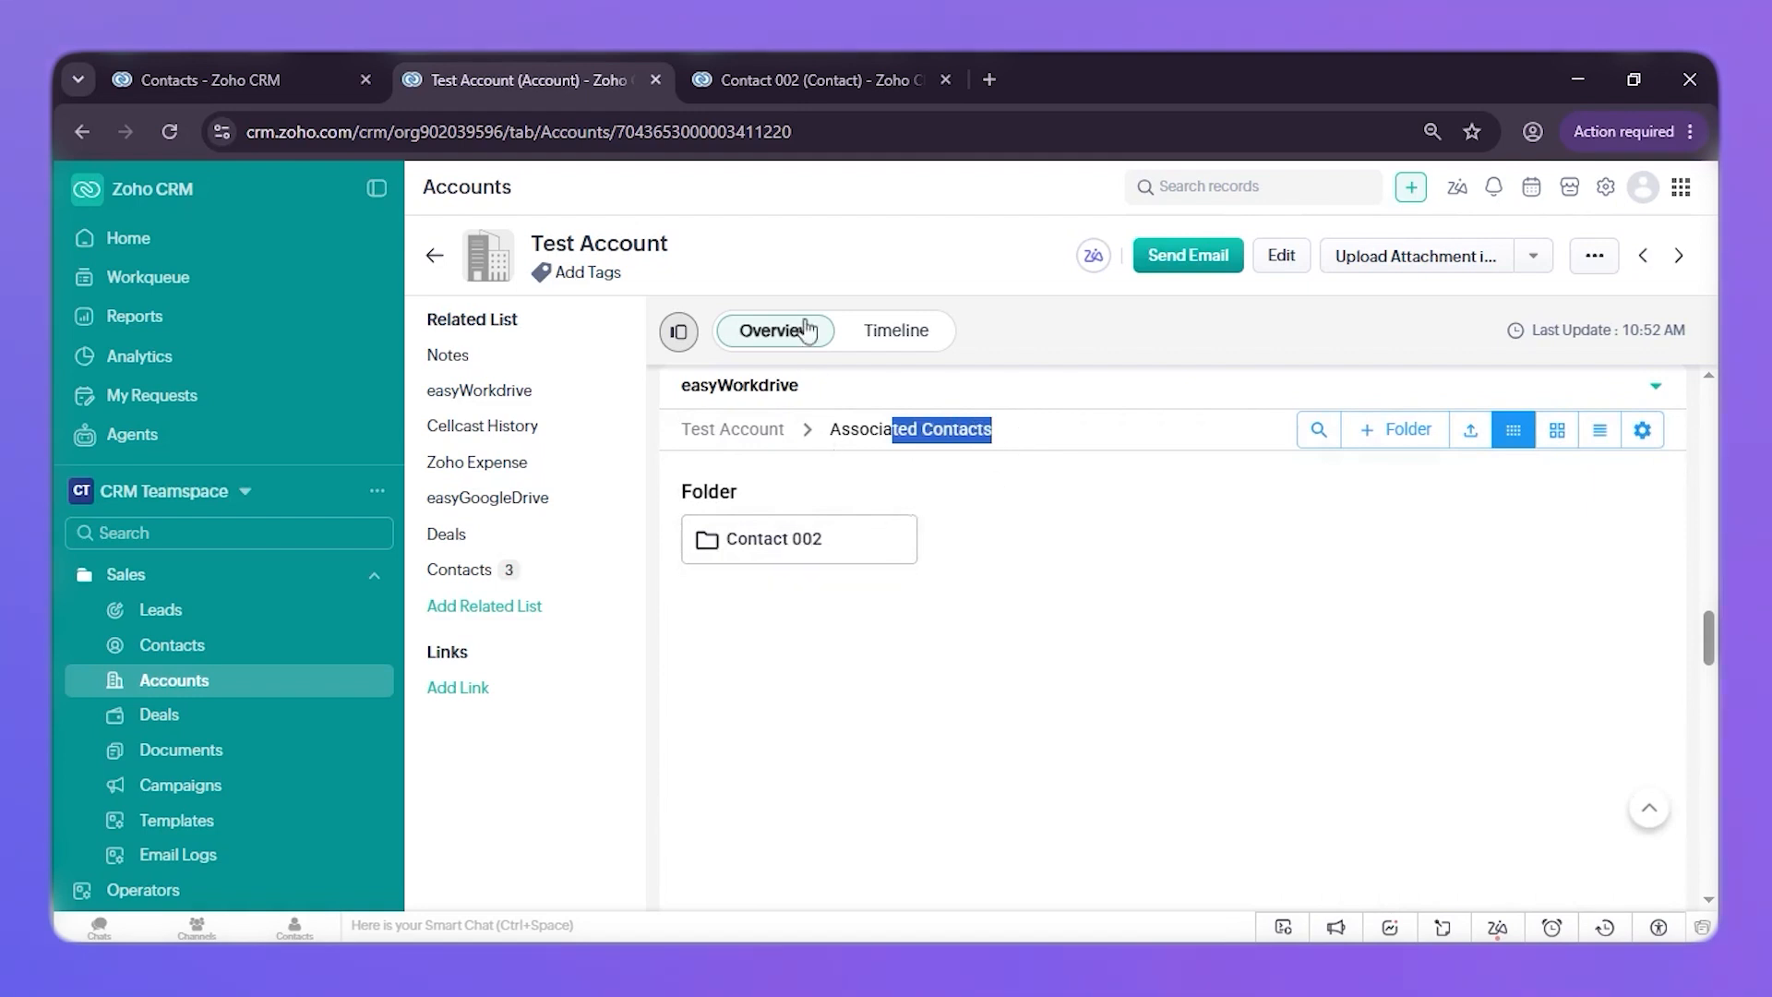
pyautogui.click(829, 80)
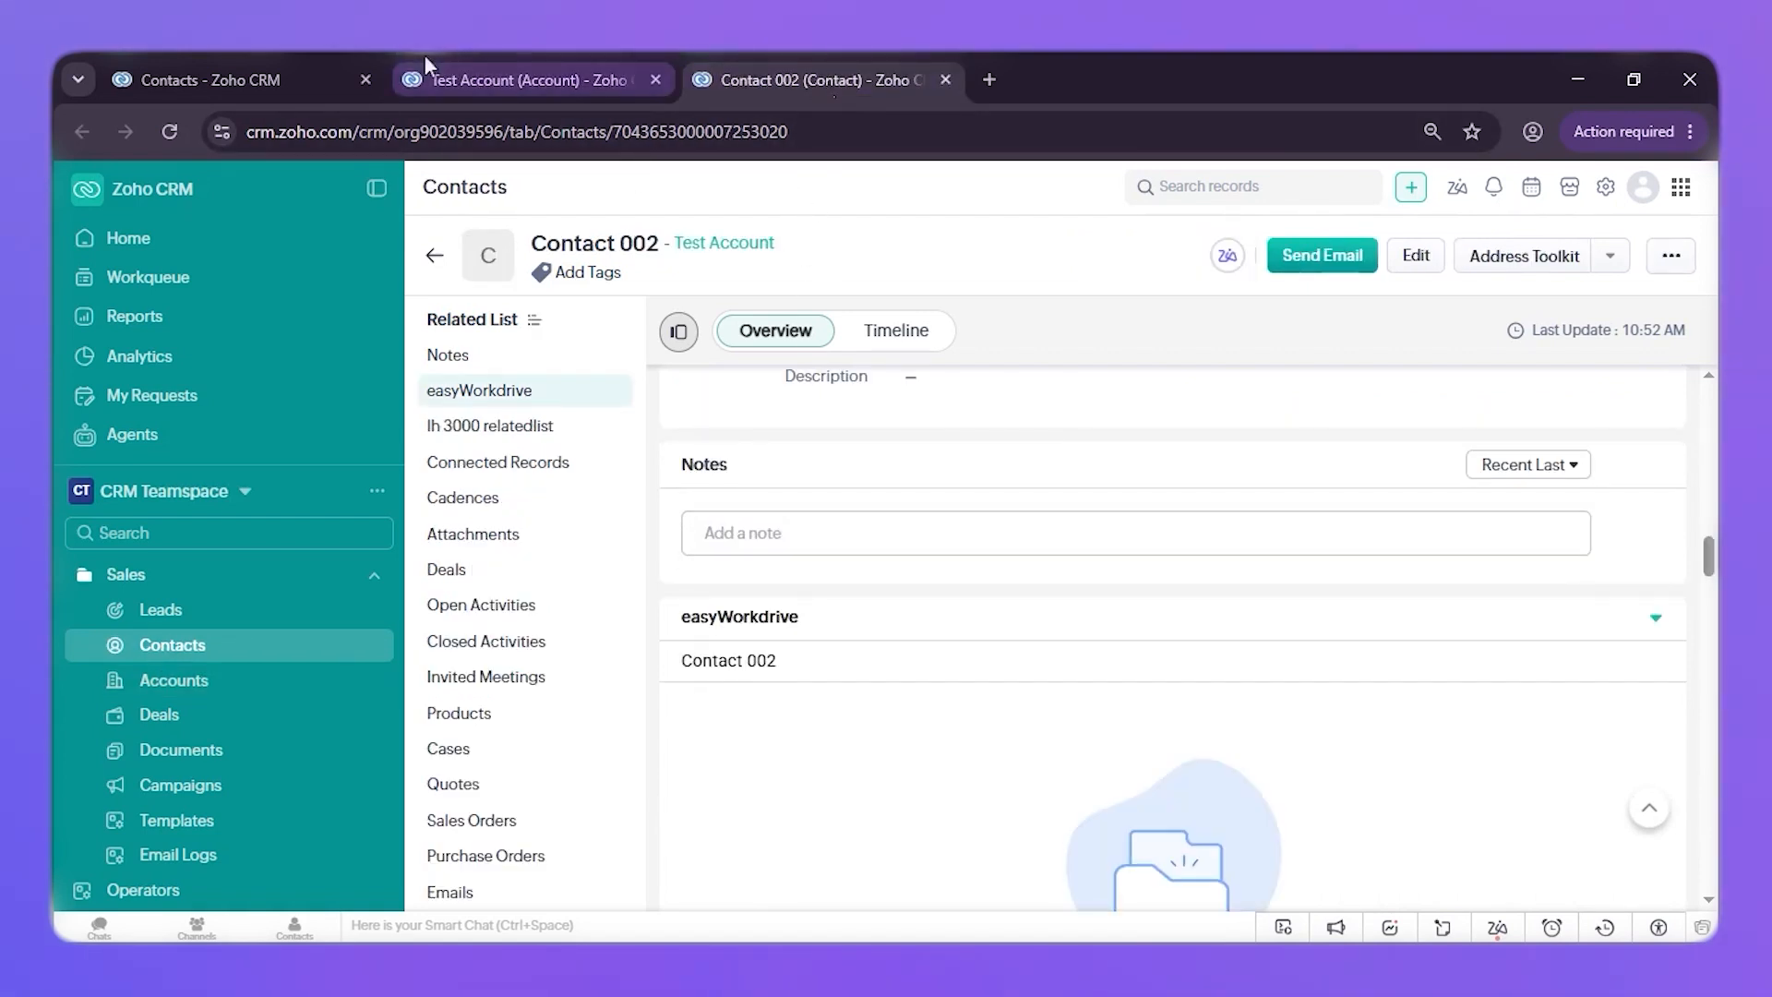
pyautogui.click(489, 67)
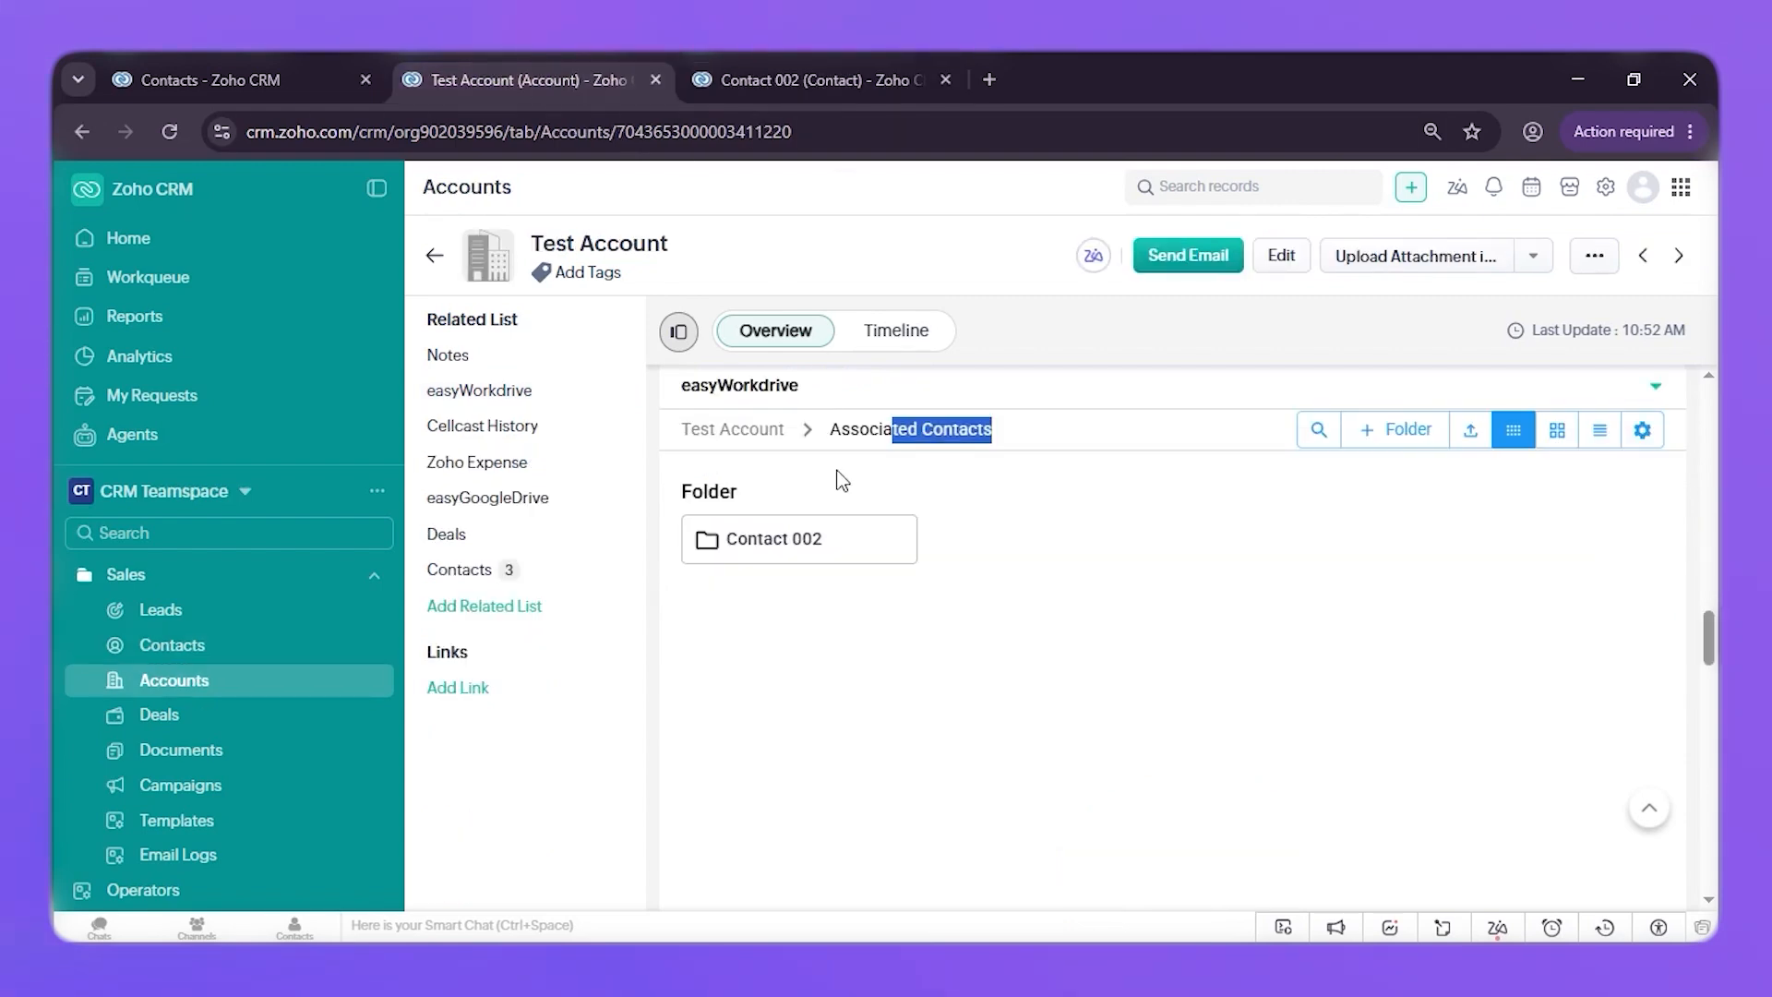
# Step: Open the account "test account three" from the Accounts list and clear its Workdrive Folder ID (EXT) field
pyautogui.click(436, 258)
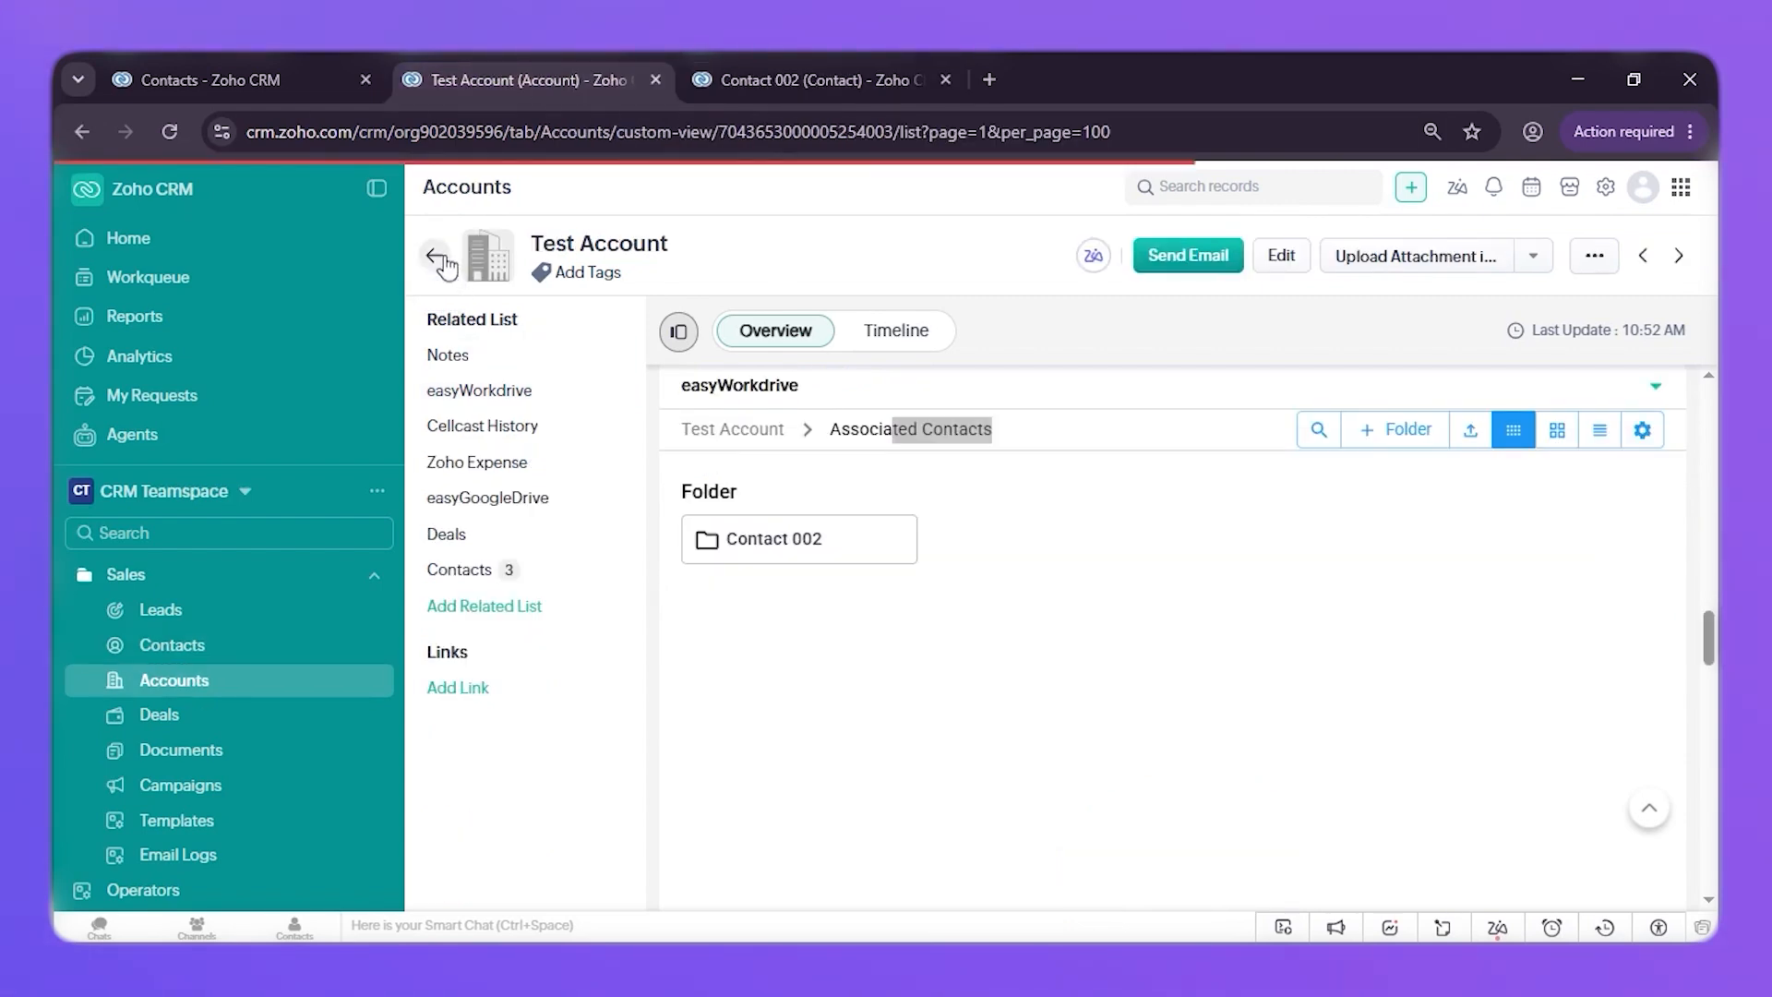
pyautogui.scroll(-3, 822, 672)
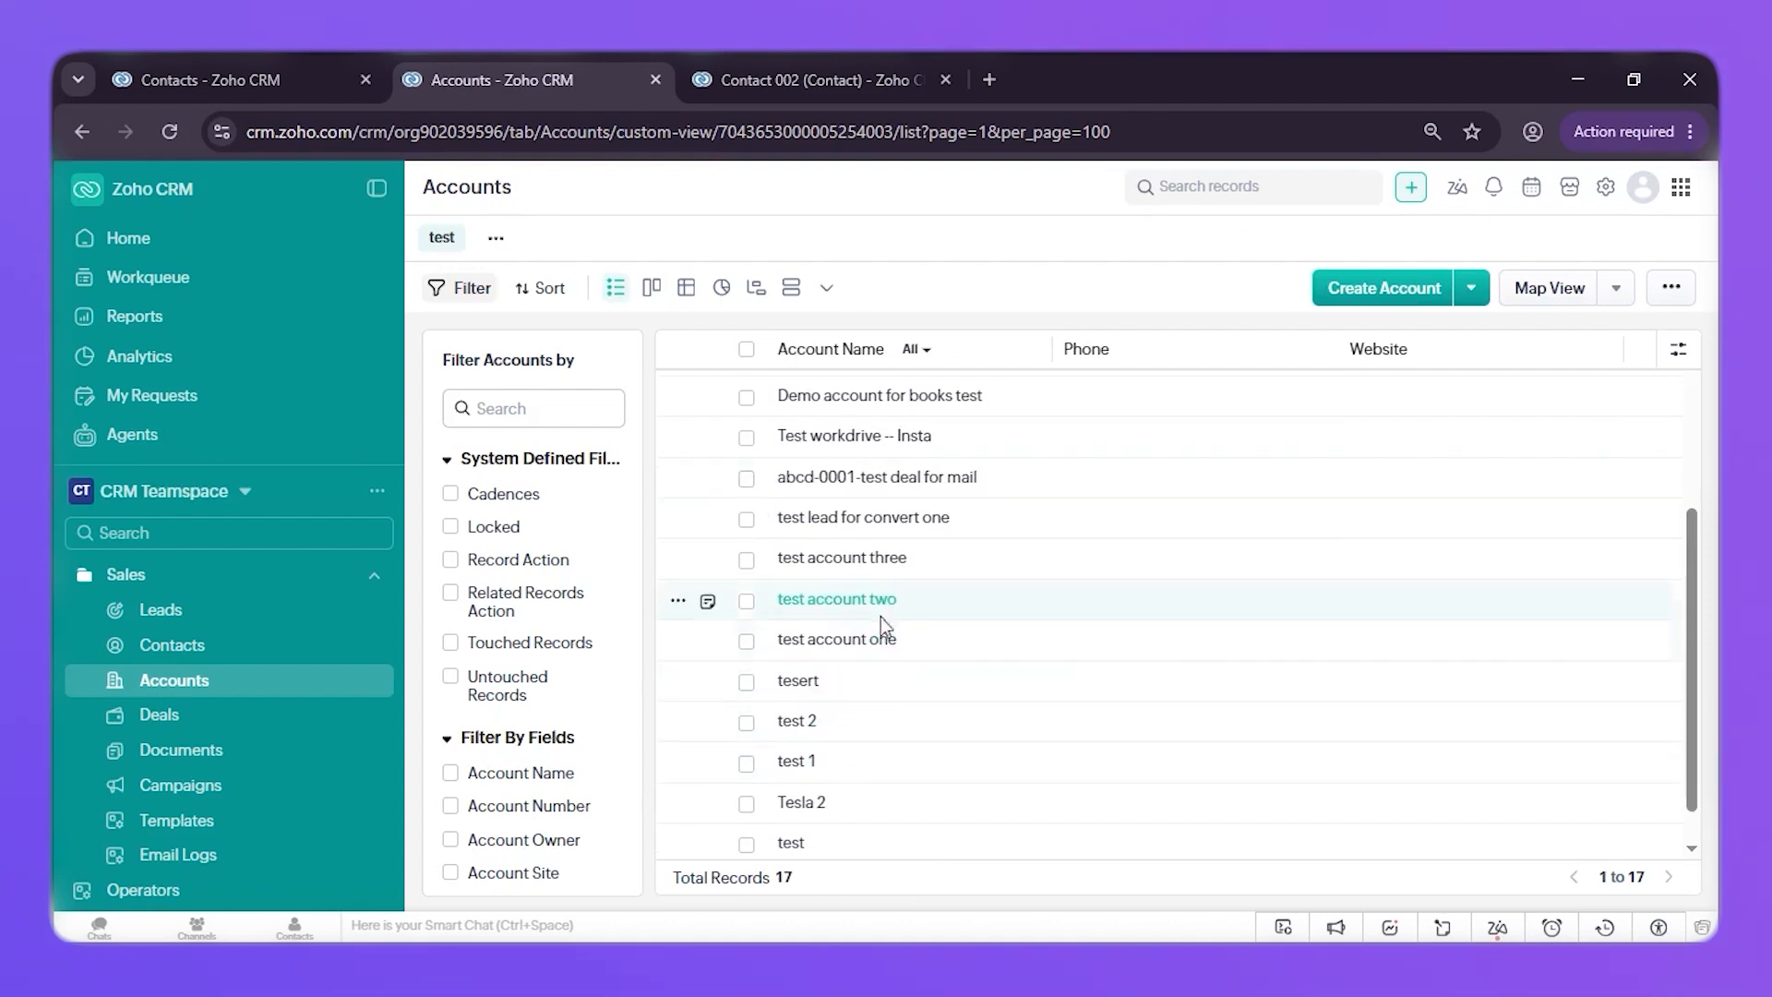
pyautogui.click(868, 563)
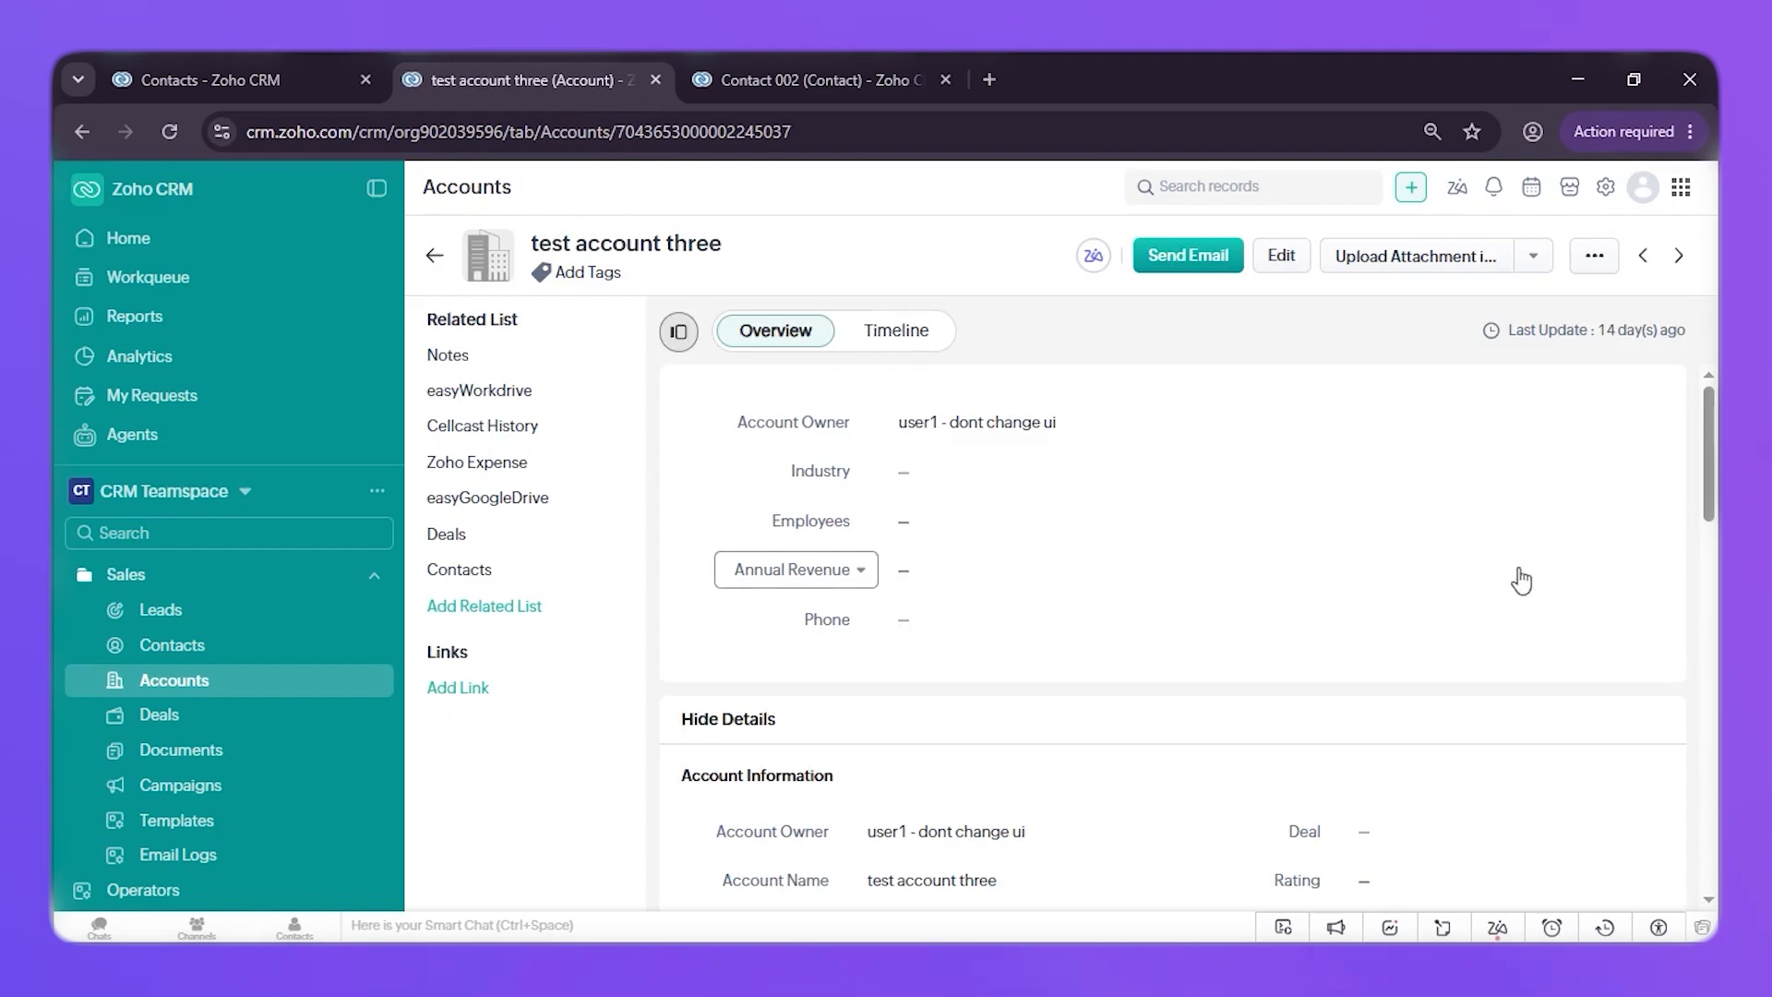
pyautogui.scroll(-3, 1709, 485)
pyautogui.moveTo(1709, 484); pyautogui.dragTo(1708, 565)
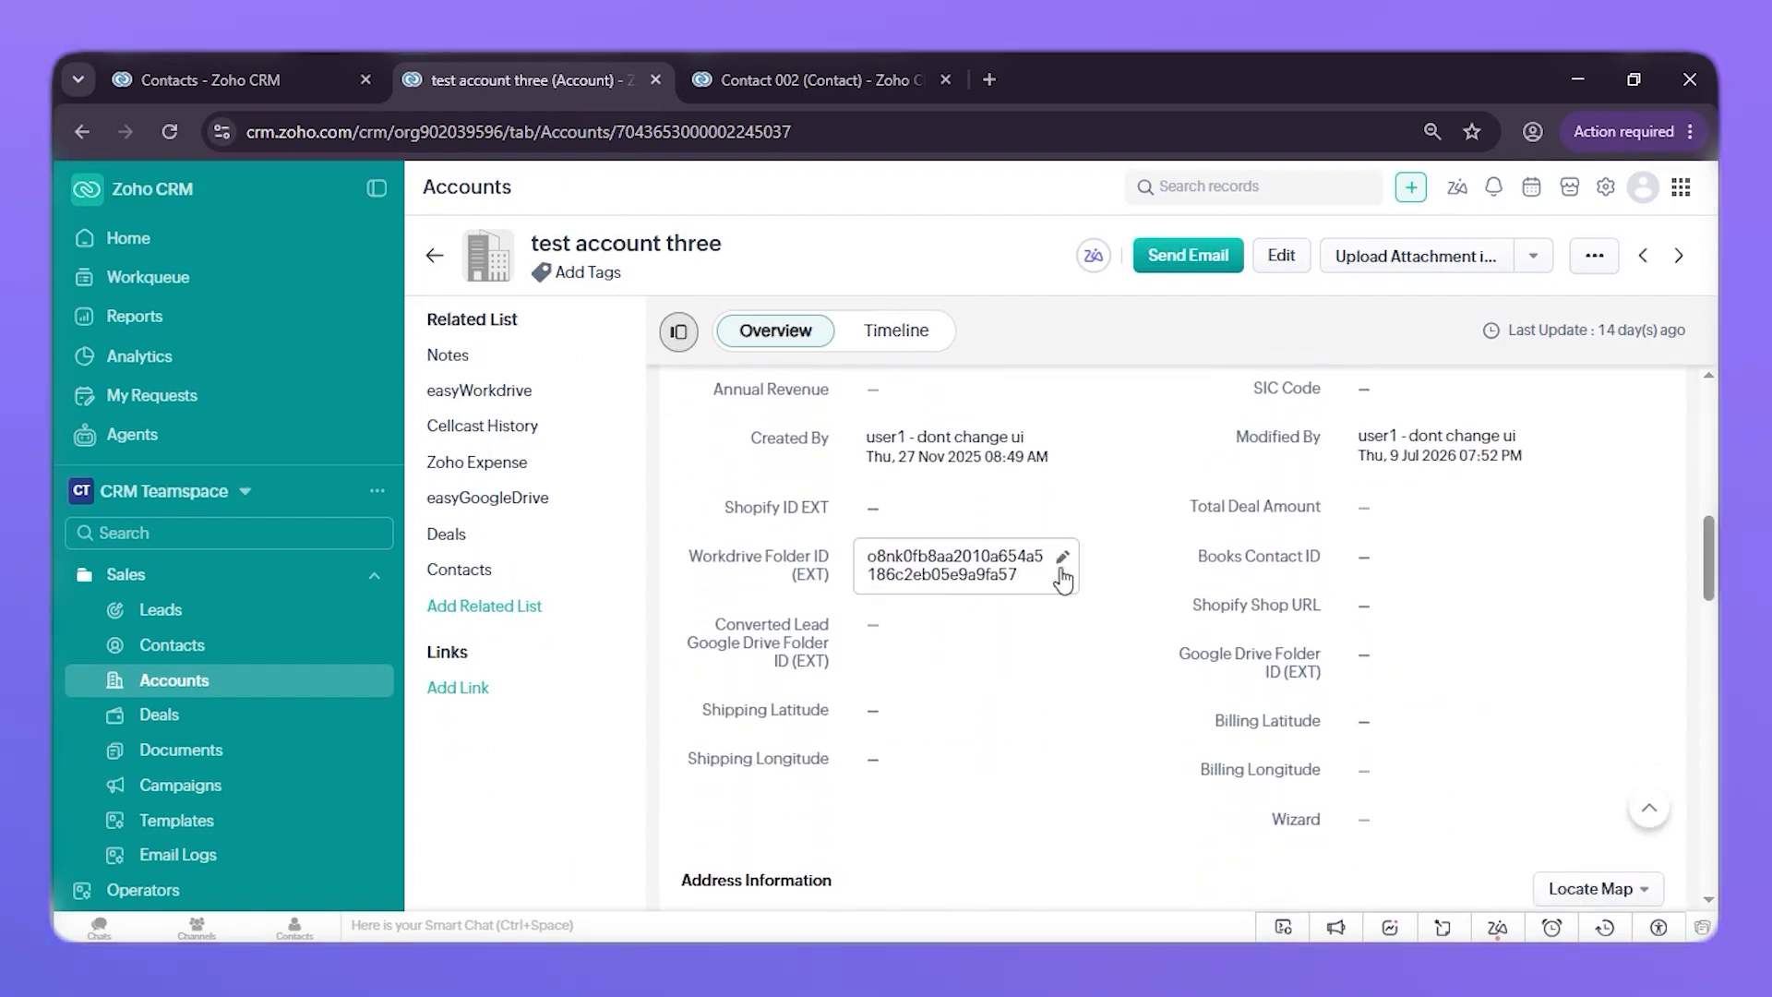
pyautogui.click(1064, 559)
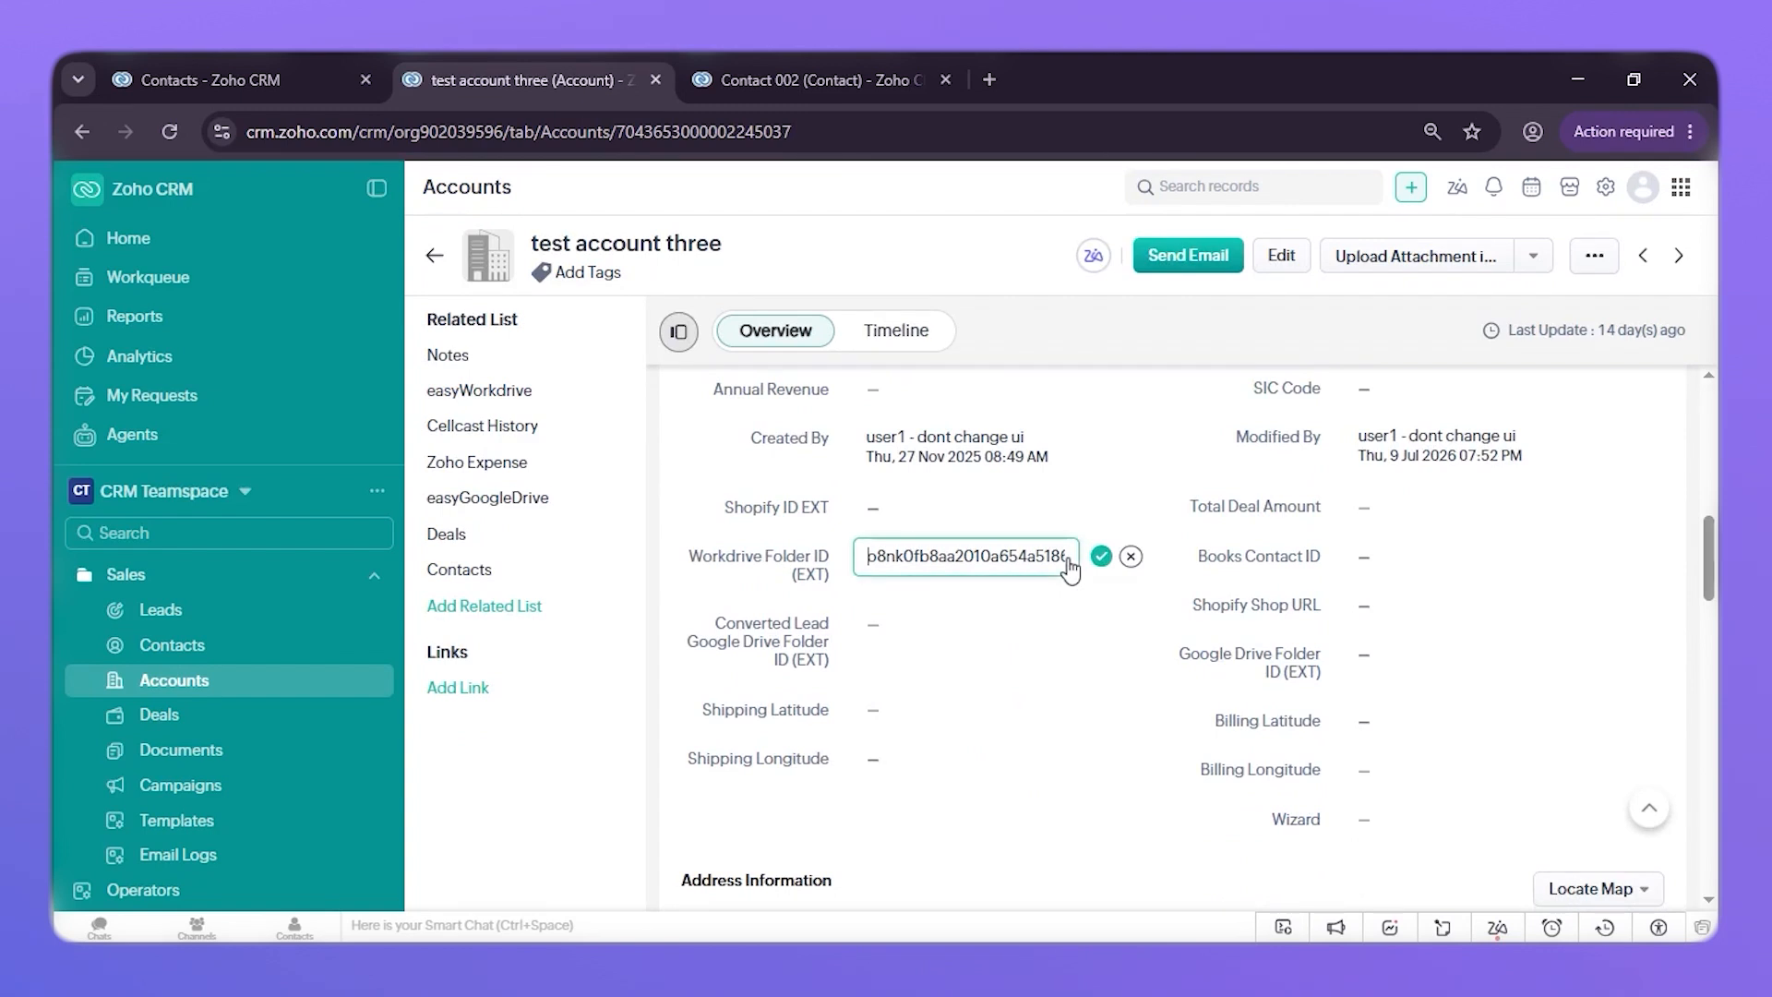
pyautogui.hotkey('ctrl', 'a')
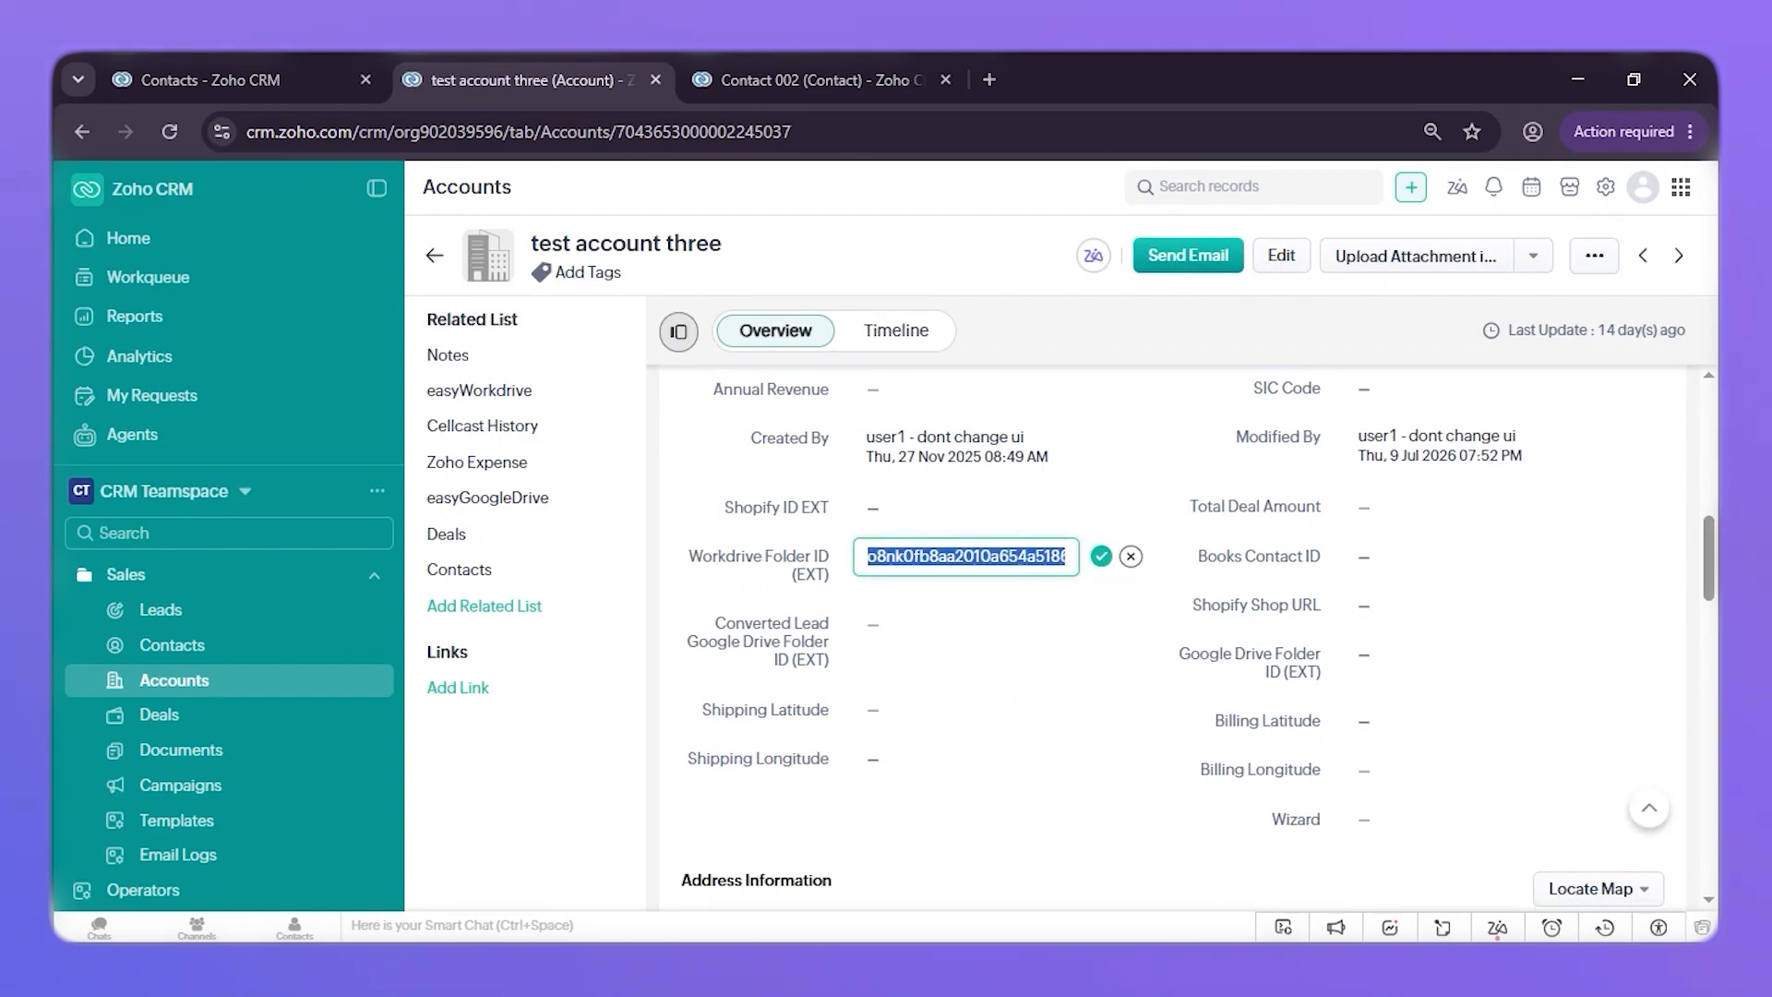
pyautogui.press('BackSpace')
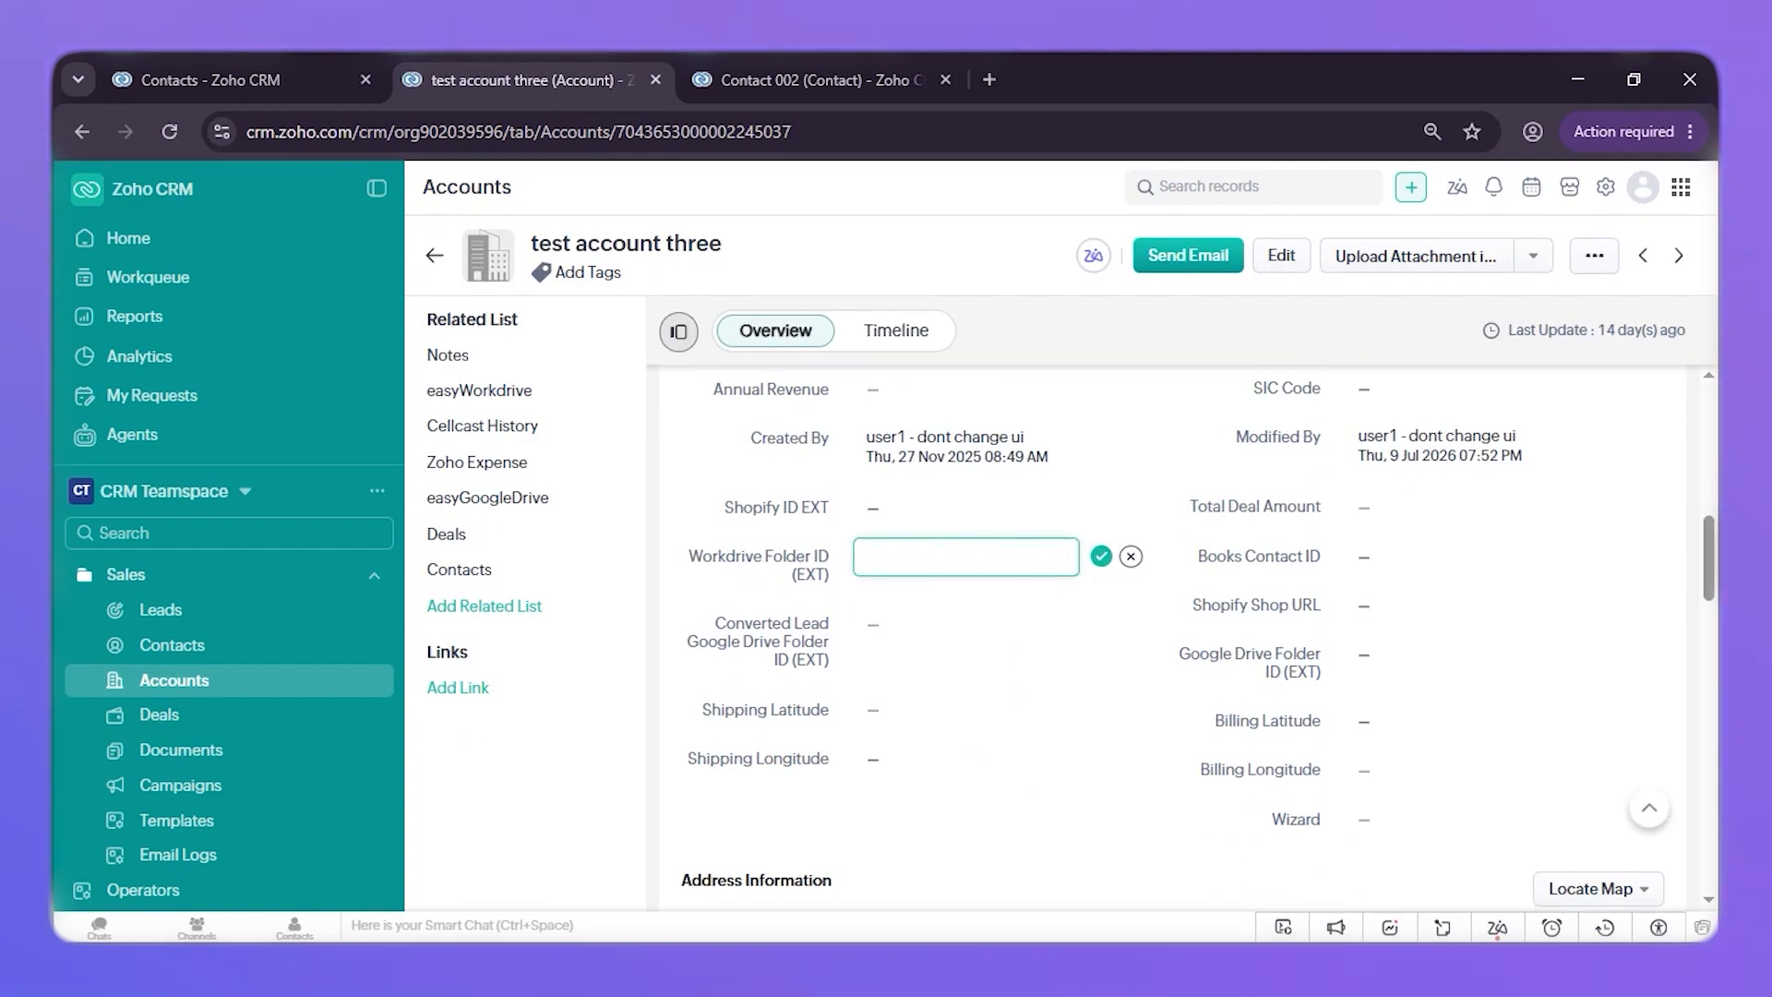
pyautogui.click(1103, 558)
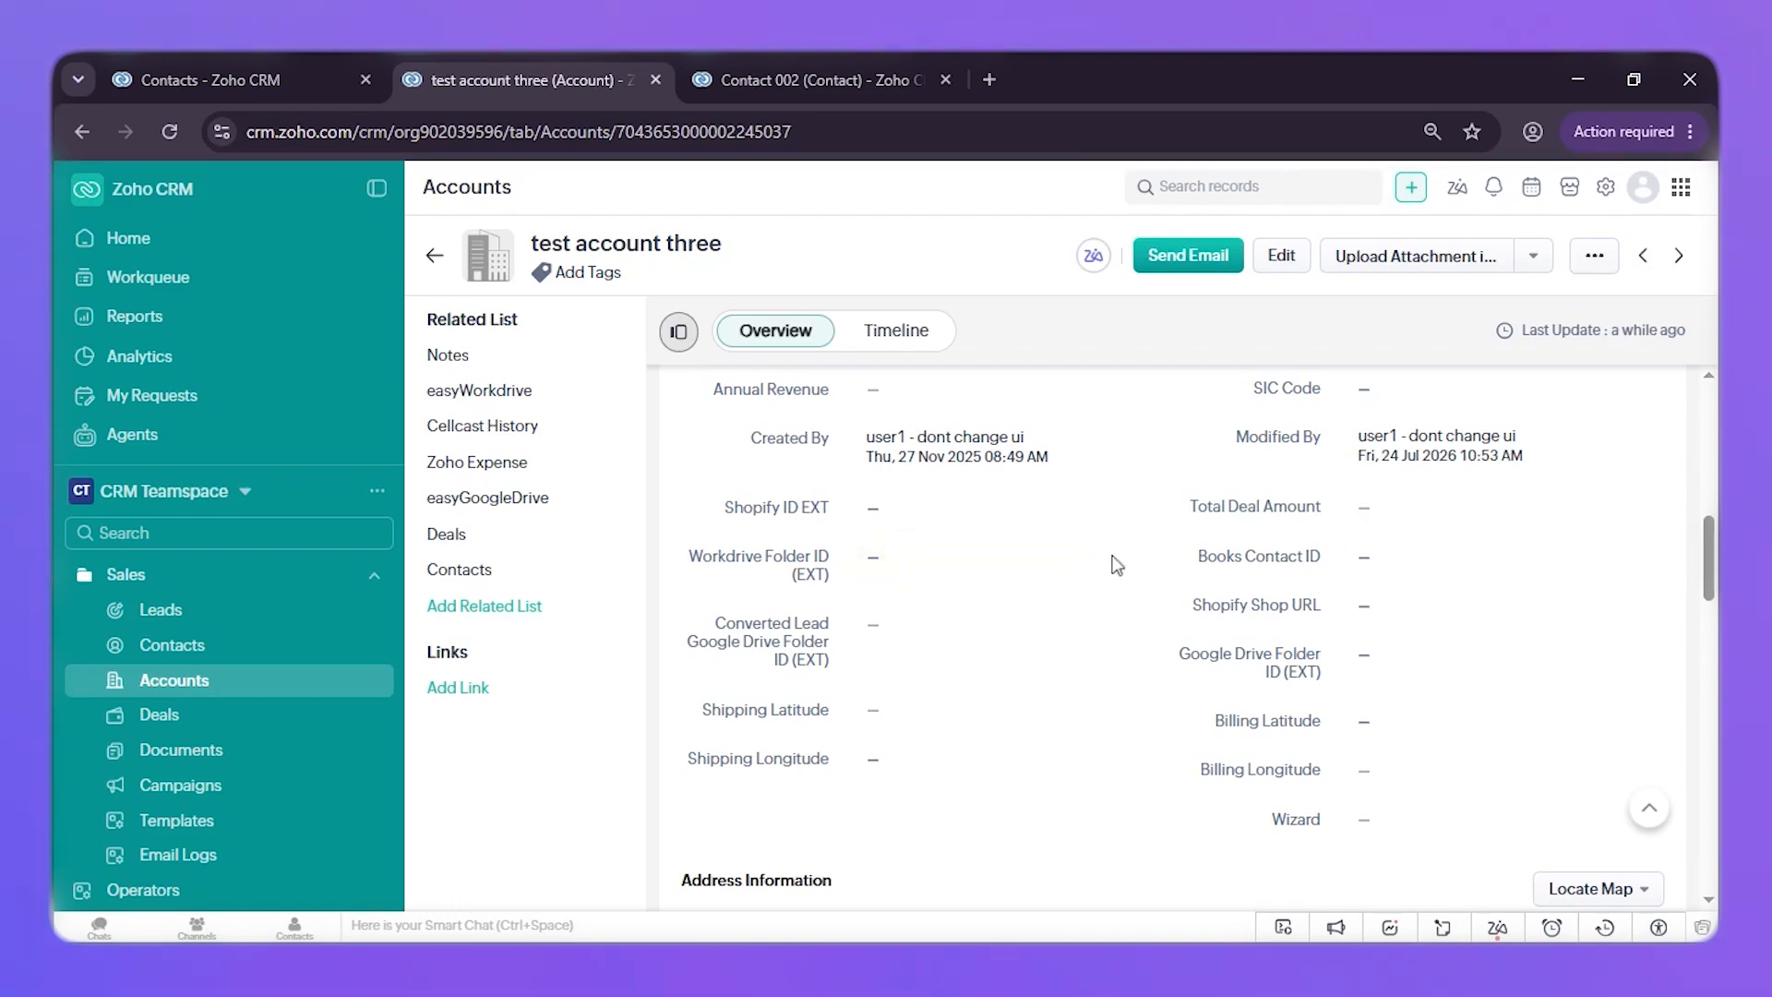
# Step: Check the easyWorkdrive related list of test account three for a linked folder
pyautogui.click(489, 396)
pyautogui.doubleClick(489, 397)
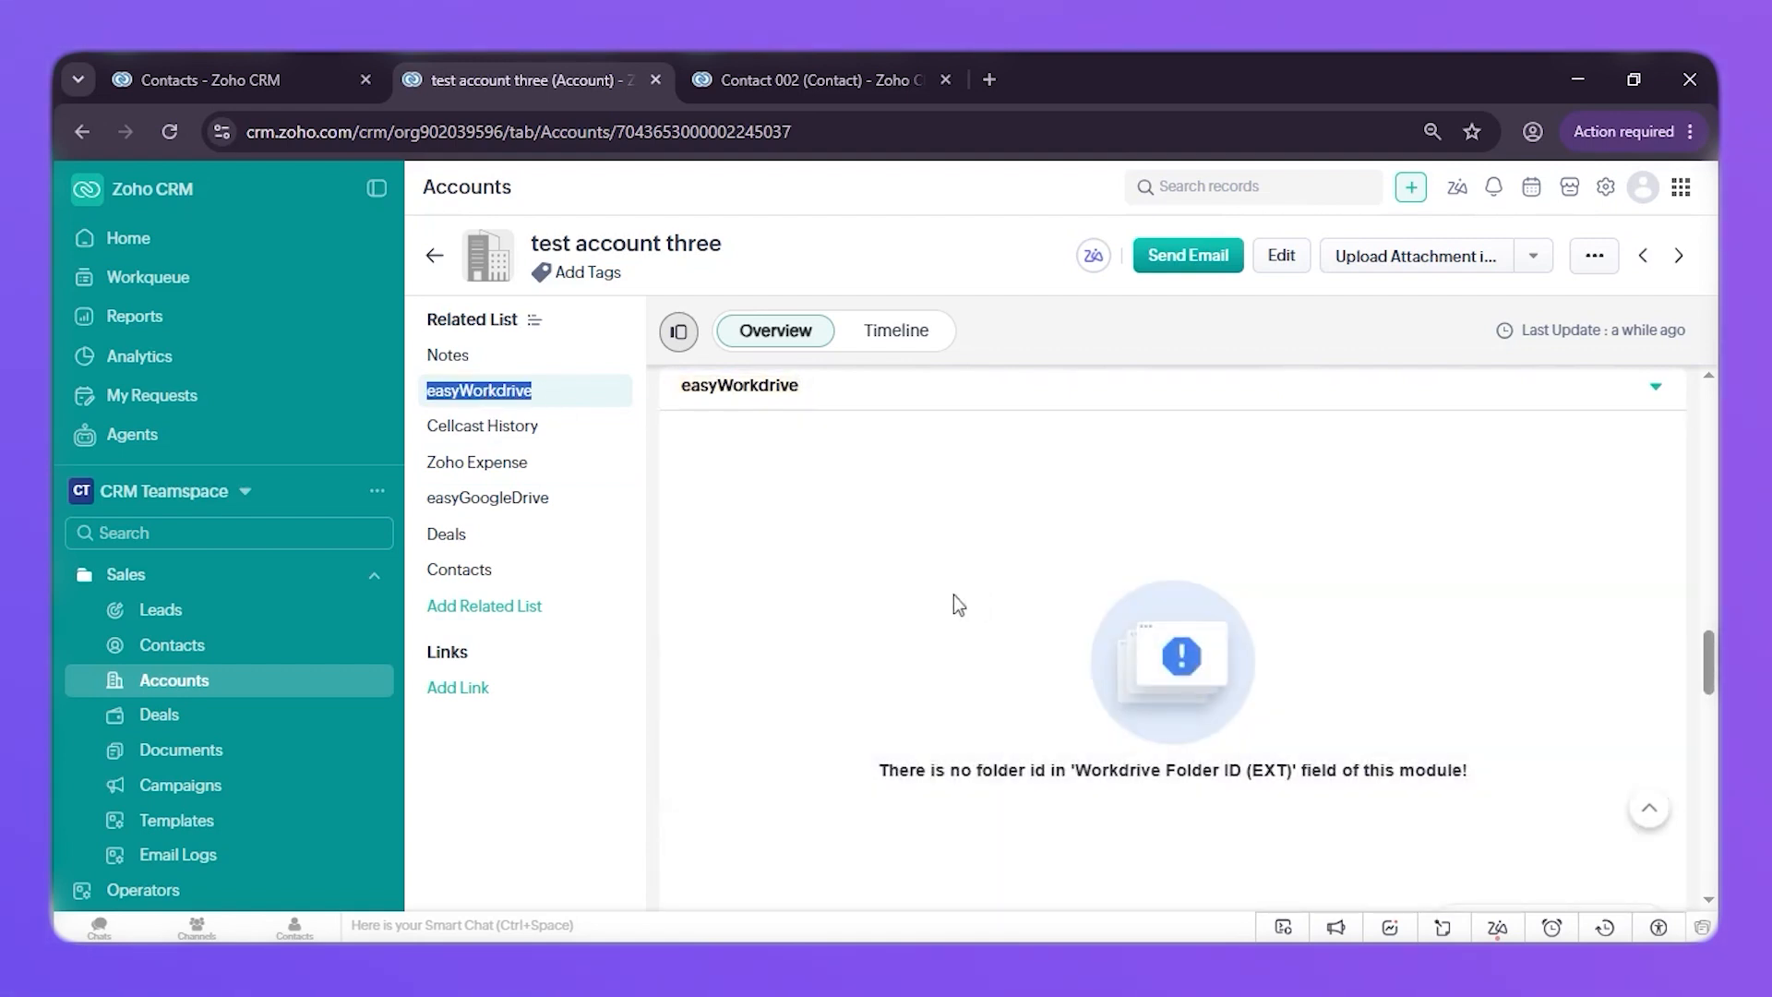
pyautogui.moveTo(974, 771); pyautogui.dragTo(1219, 771)
pyautogui.moveTo(1336, 771); pyautogui.dragTo(1386, 771)
pyautogui.doubleClick(1380, 771)
pyautogui.click(1380, 771)
# Step: Create a contact with last name "Contact 003" from the Contacts related list of test account three
pyautogui.click(618, 572)
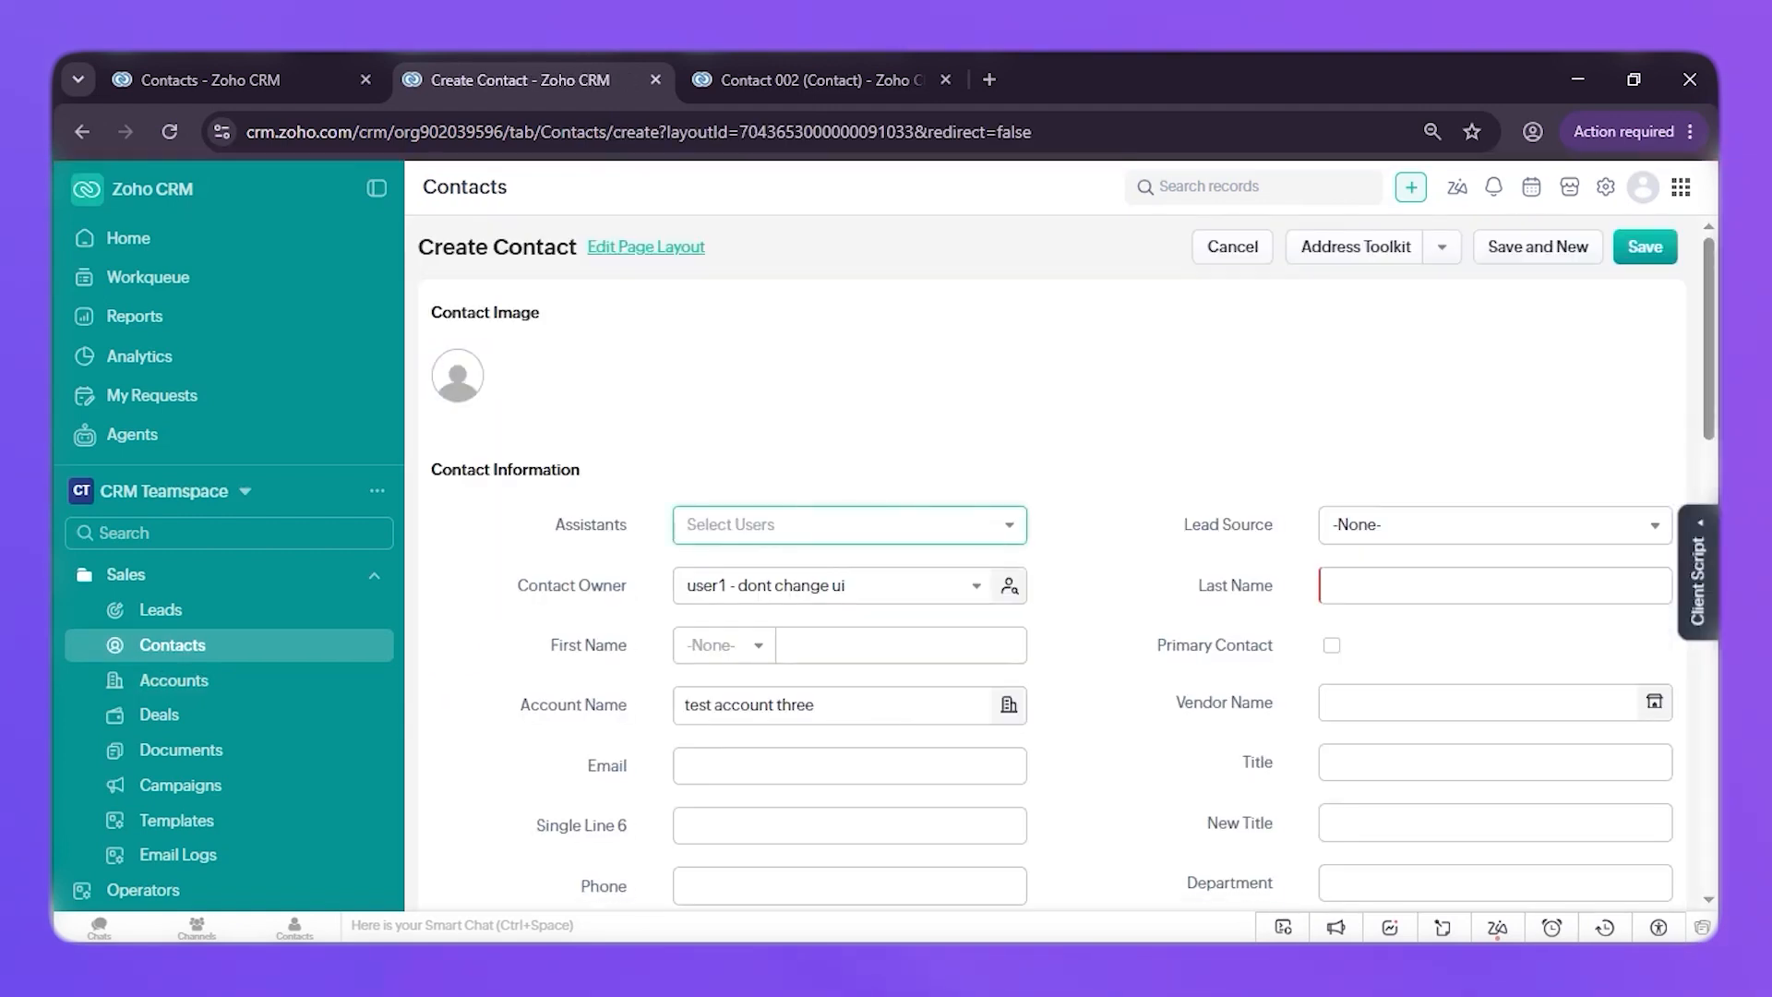
pyautogui.click(1436, 587)
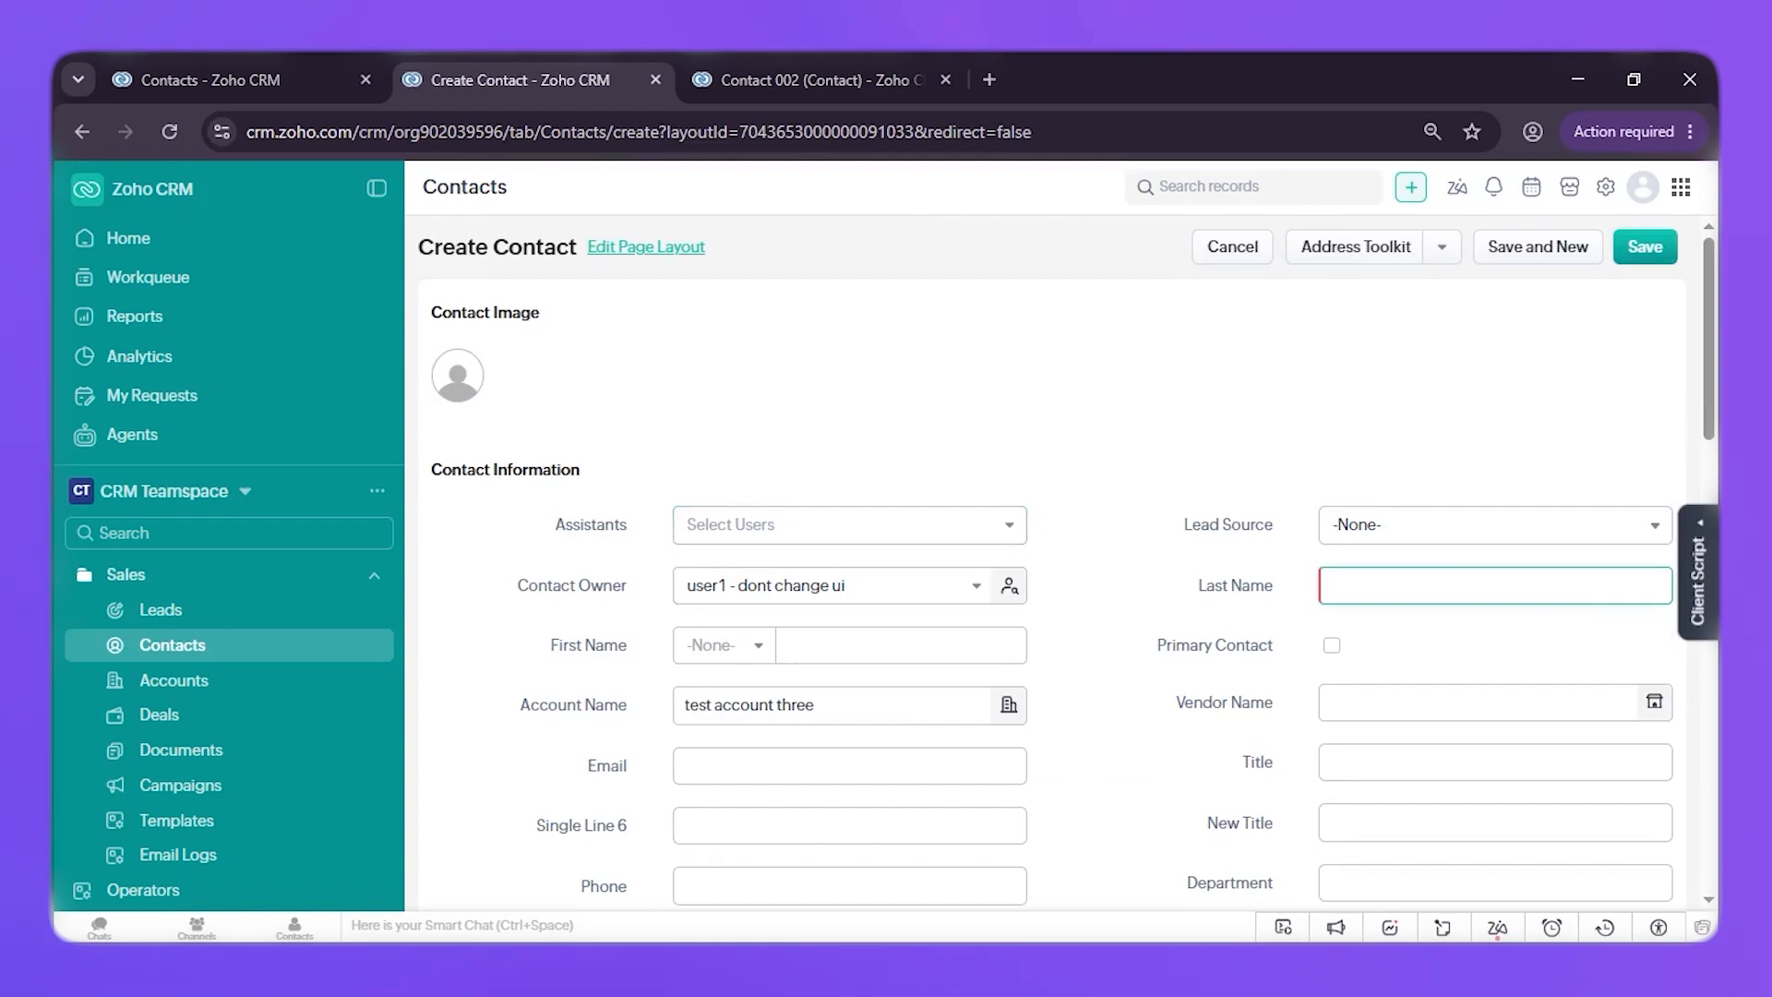
pyautogui.click(1436, 617)
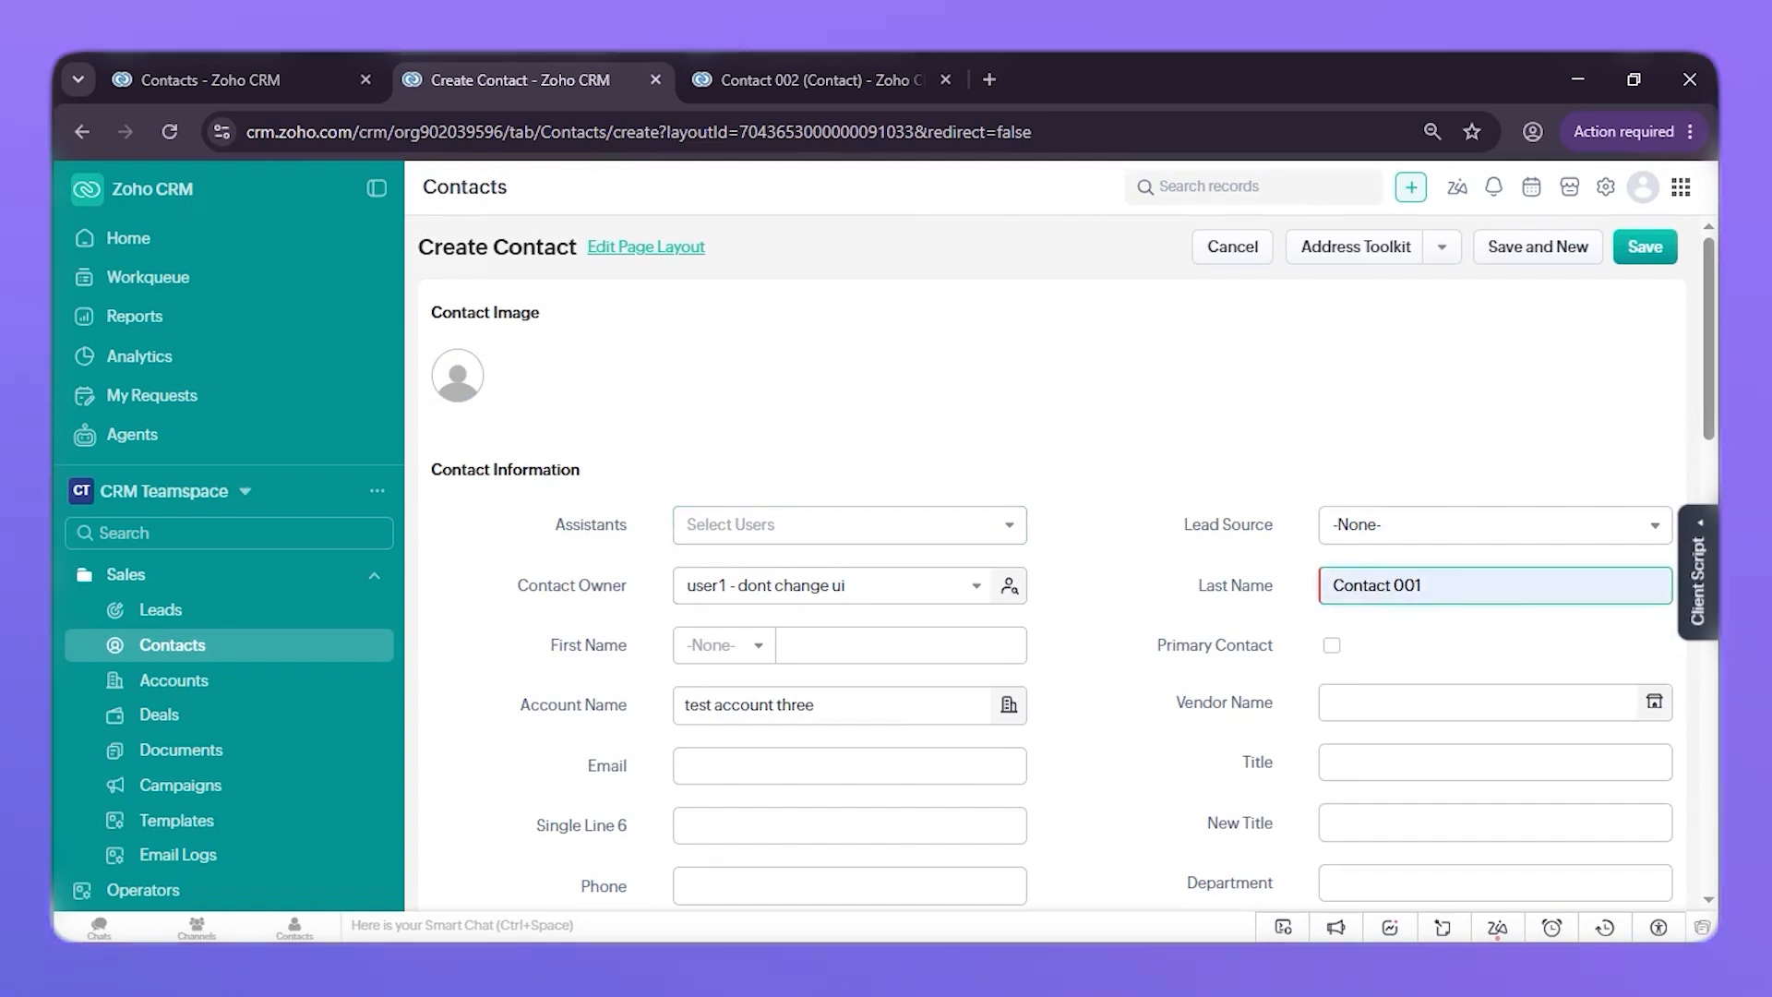
pyautogui.press('BackSpace')
pyautogui.click(1348, 443)
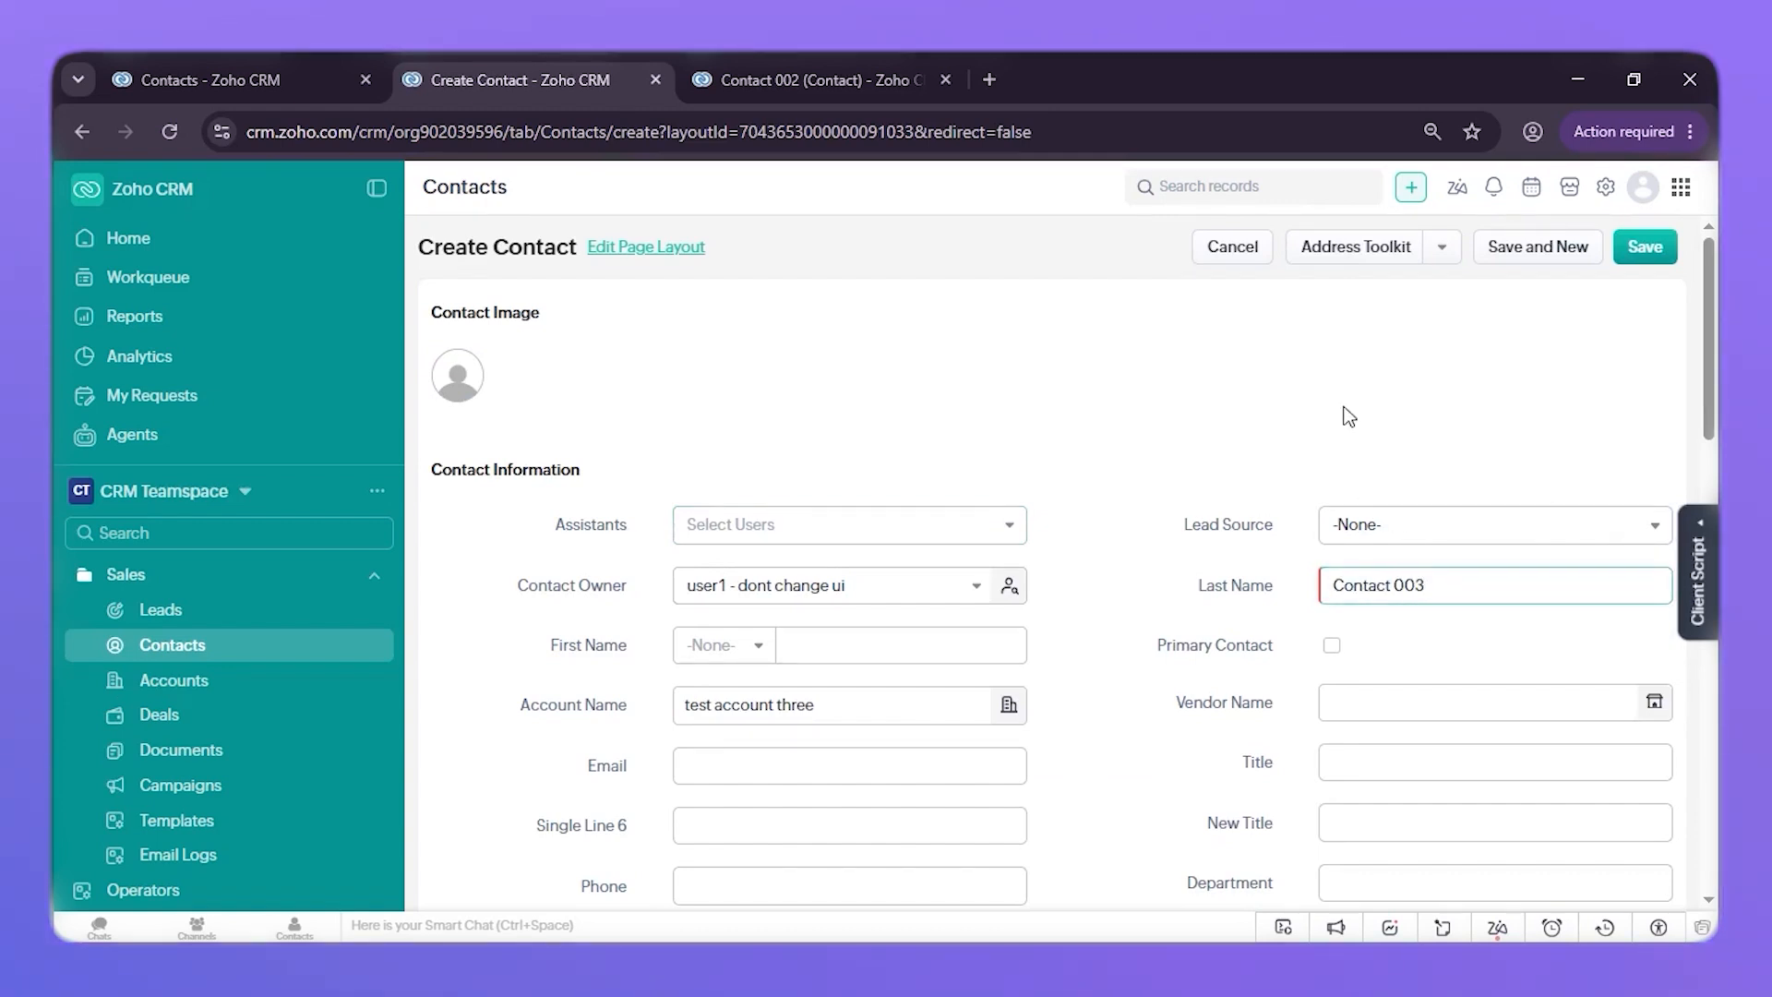
pyautogui.click(1637, 249)
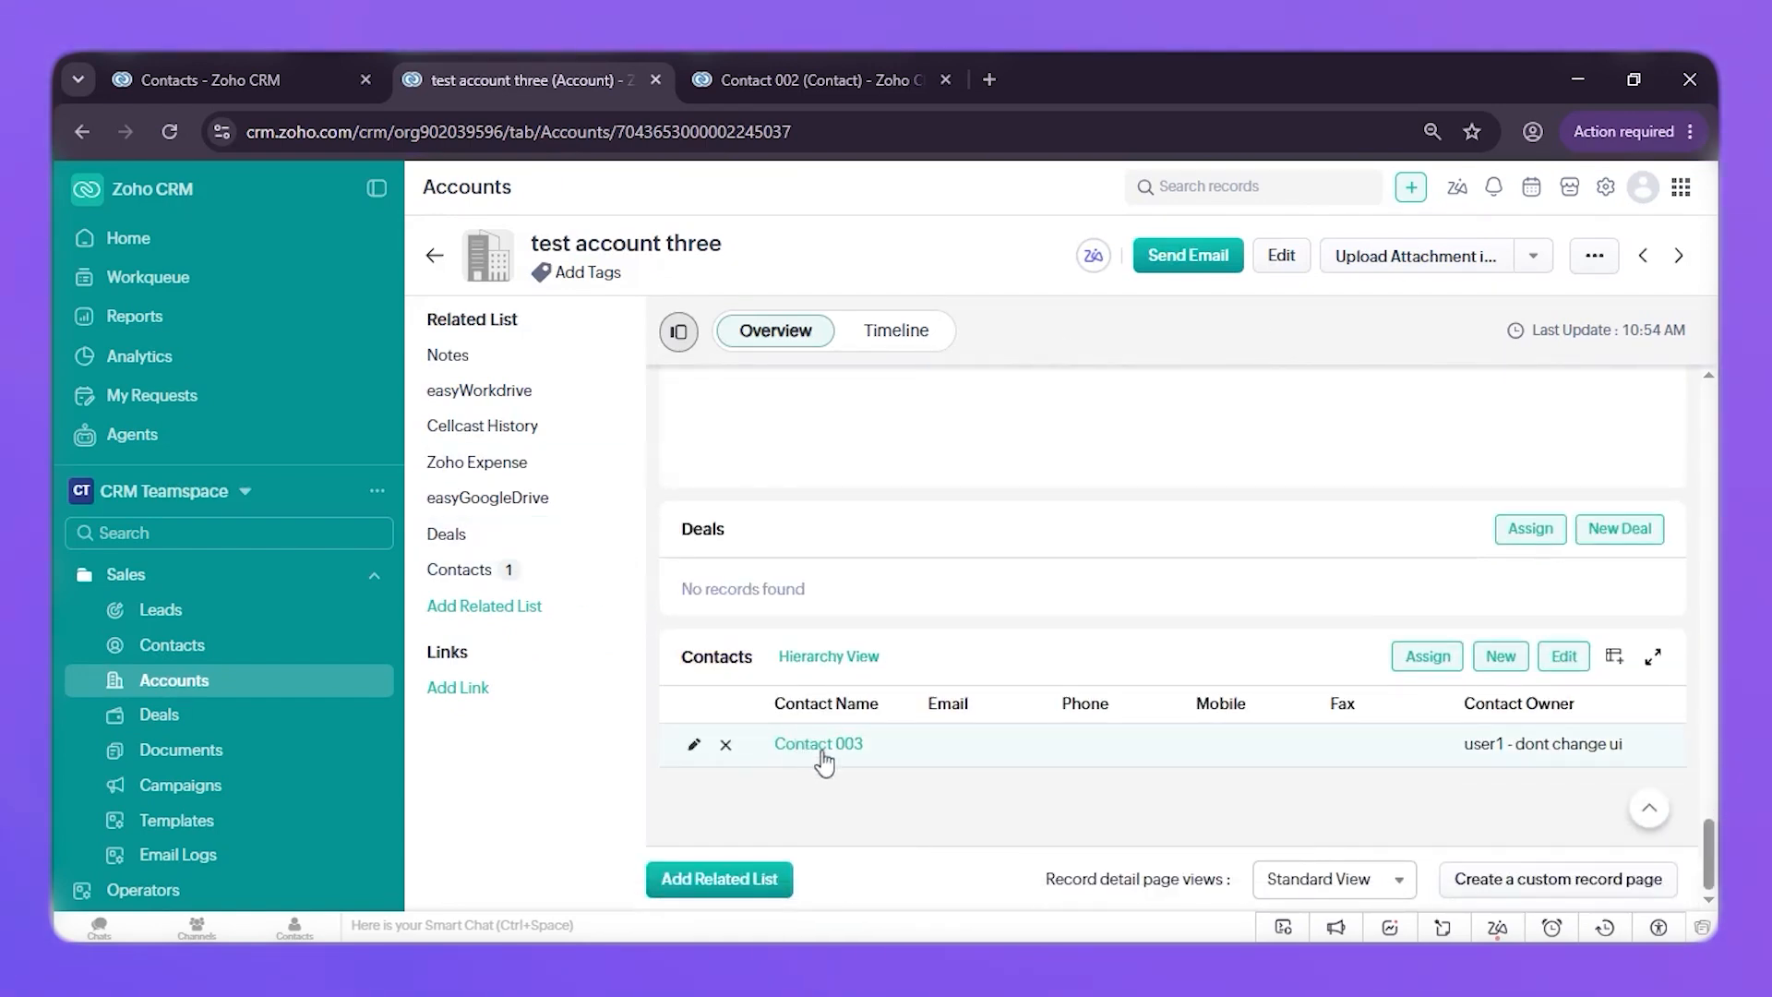
# Step: Open Contact 003 from test account three's related contacts and examine the workflow entries in its timeline
pyautogui.middleClick(819, 744)
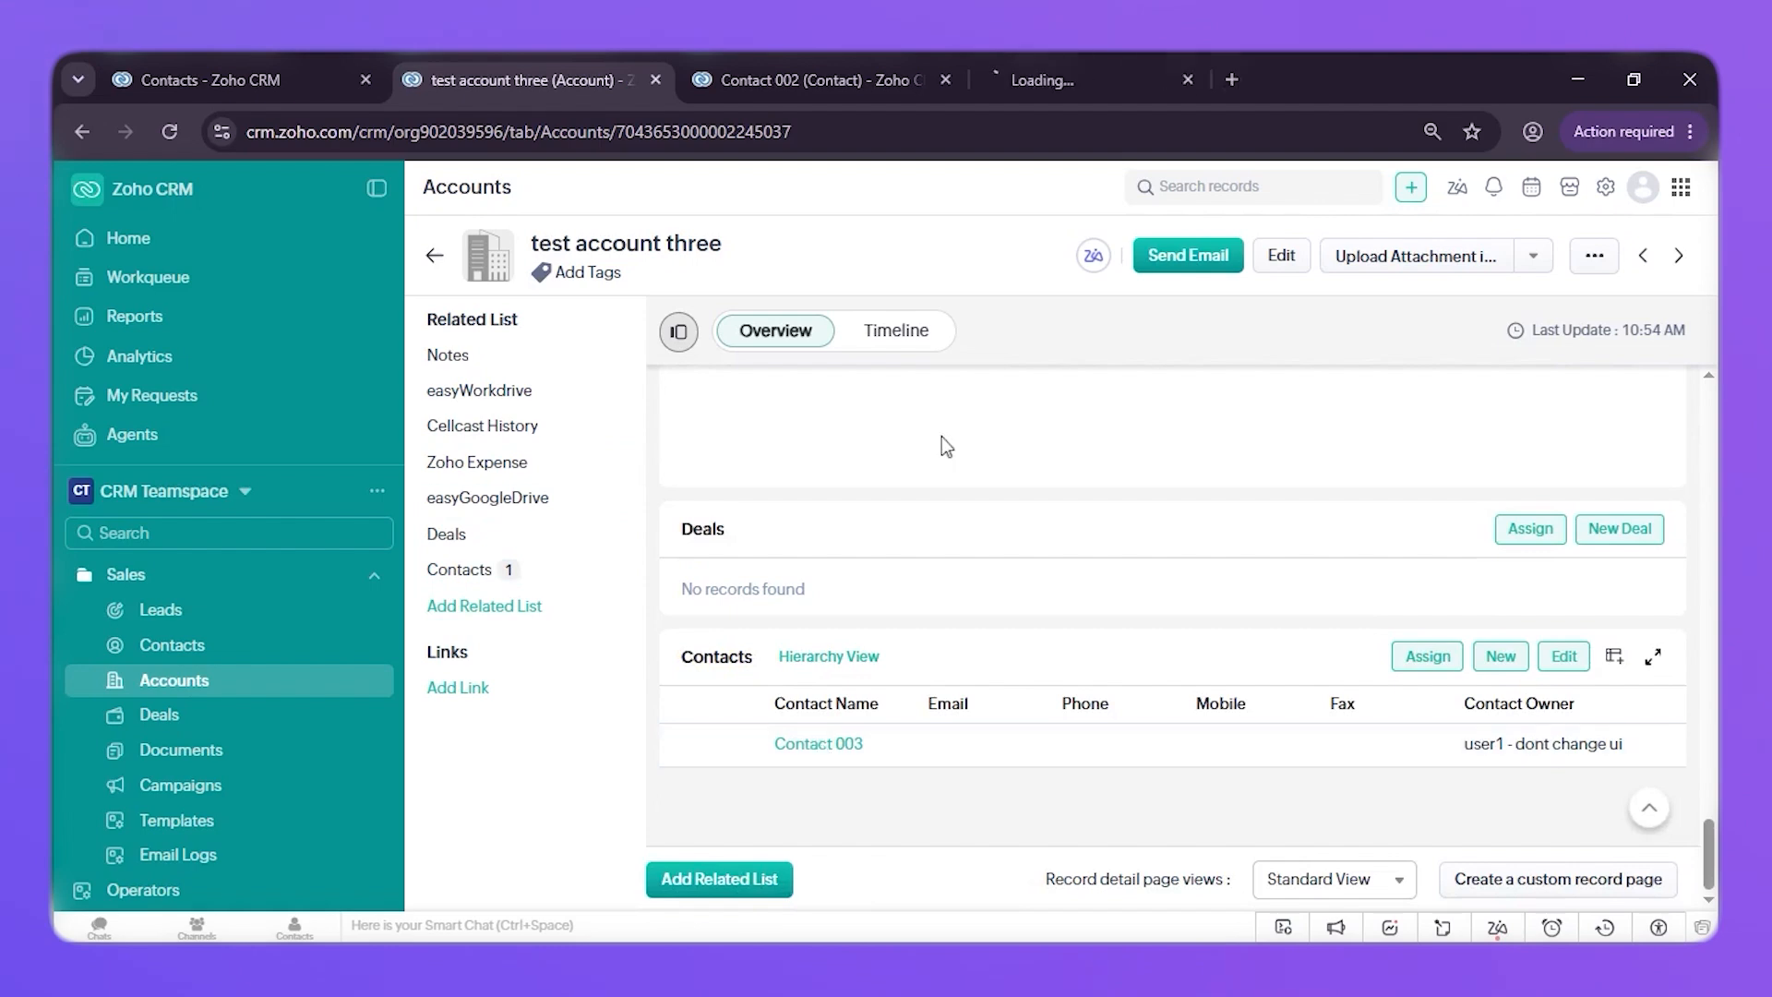
pyautogui.click(1049, 73)
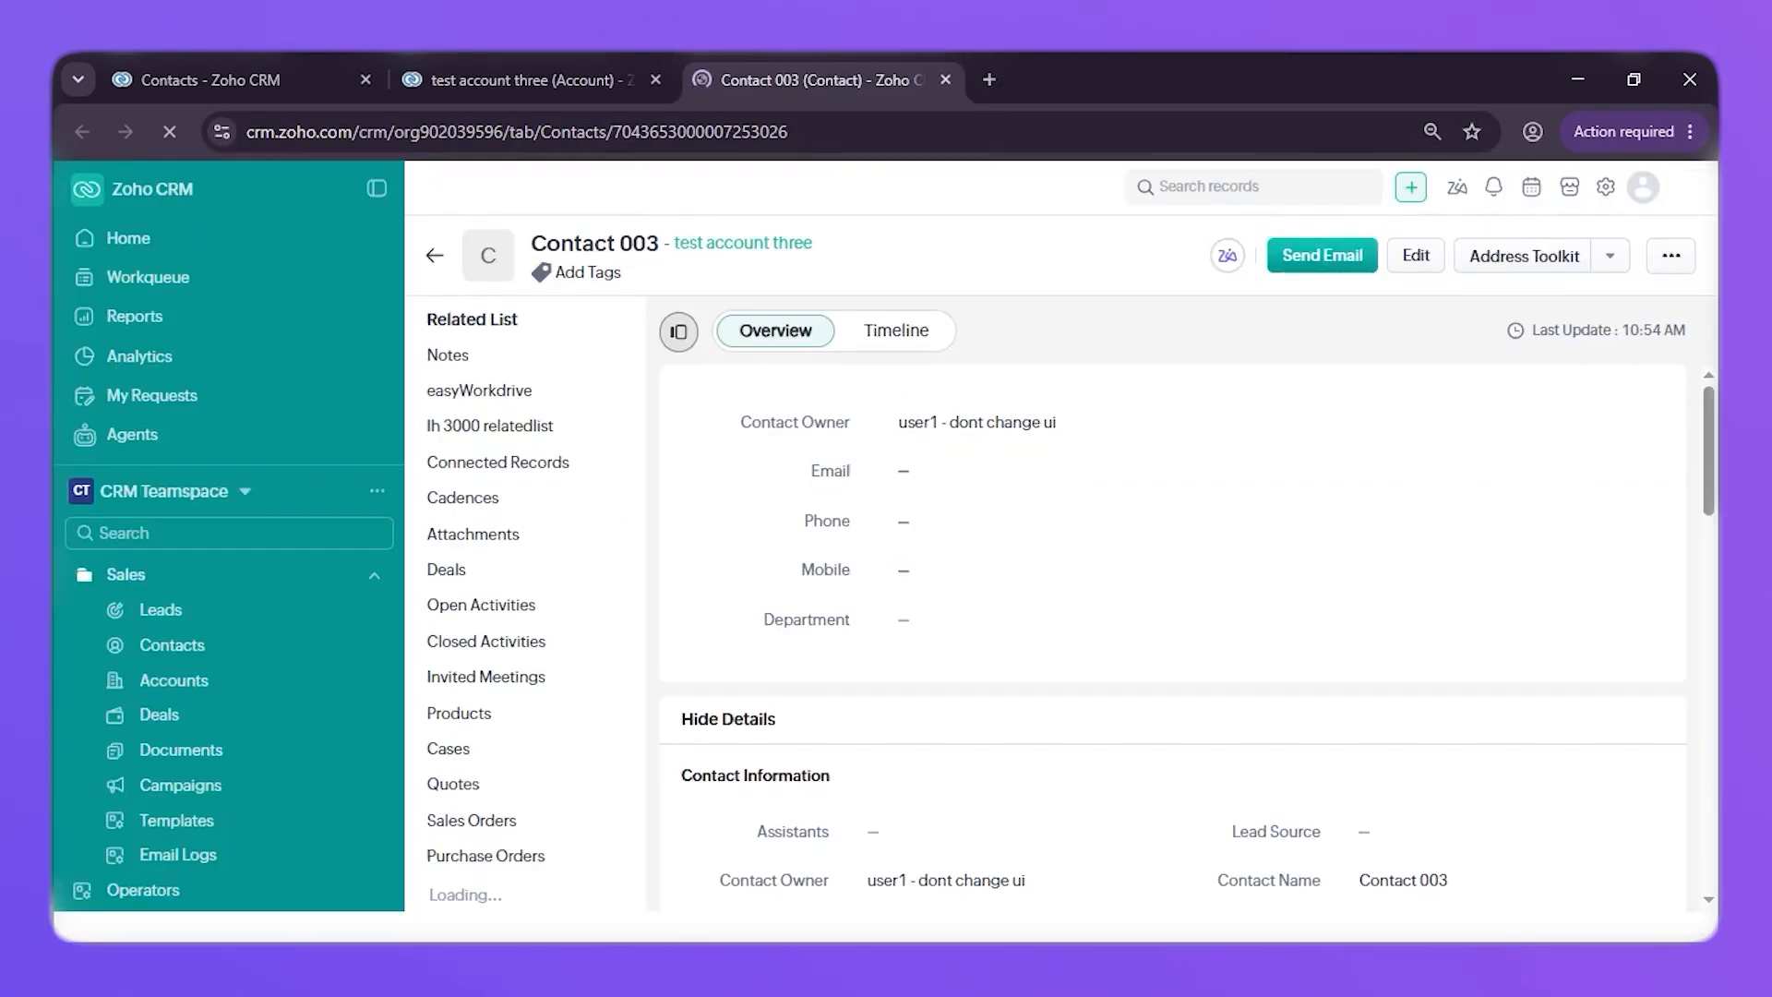
pyautogui.click(889, 334)
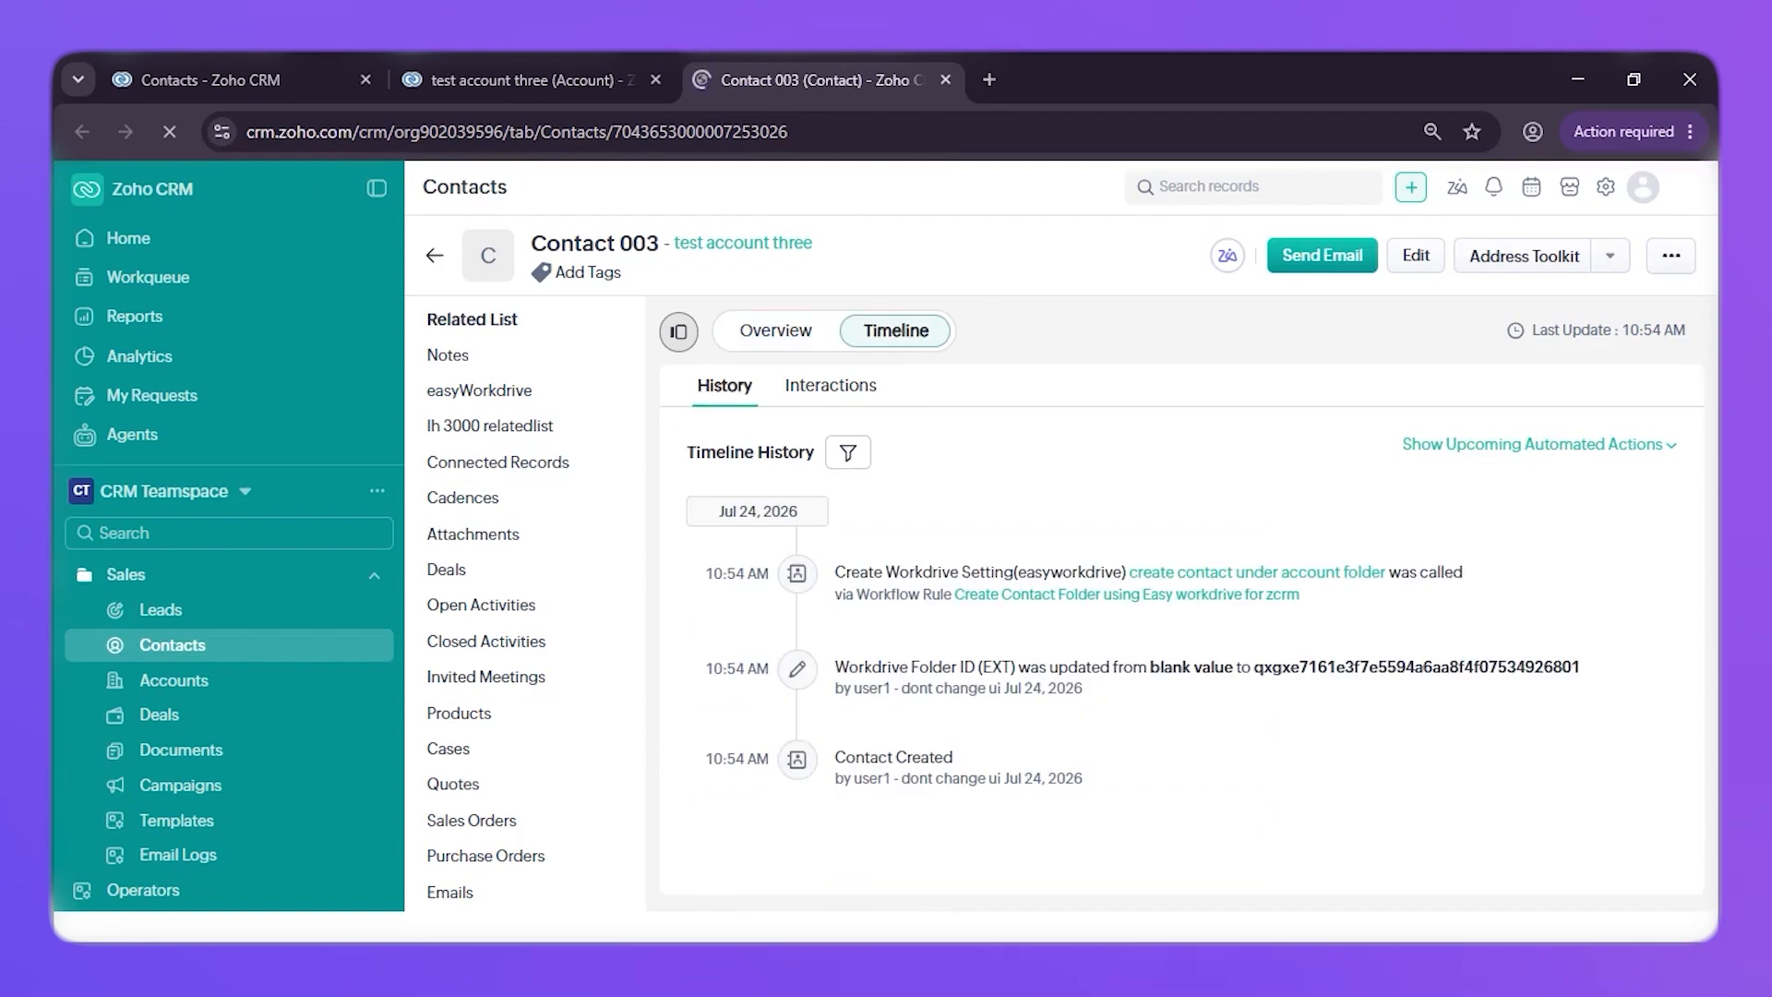
# Step: Check Contact 003's easyWorkdrive related list, examine its folder path in WorkDrive, and return to the contact record
pyautogui.click(562, 398)
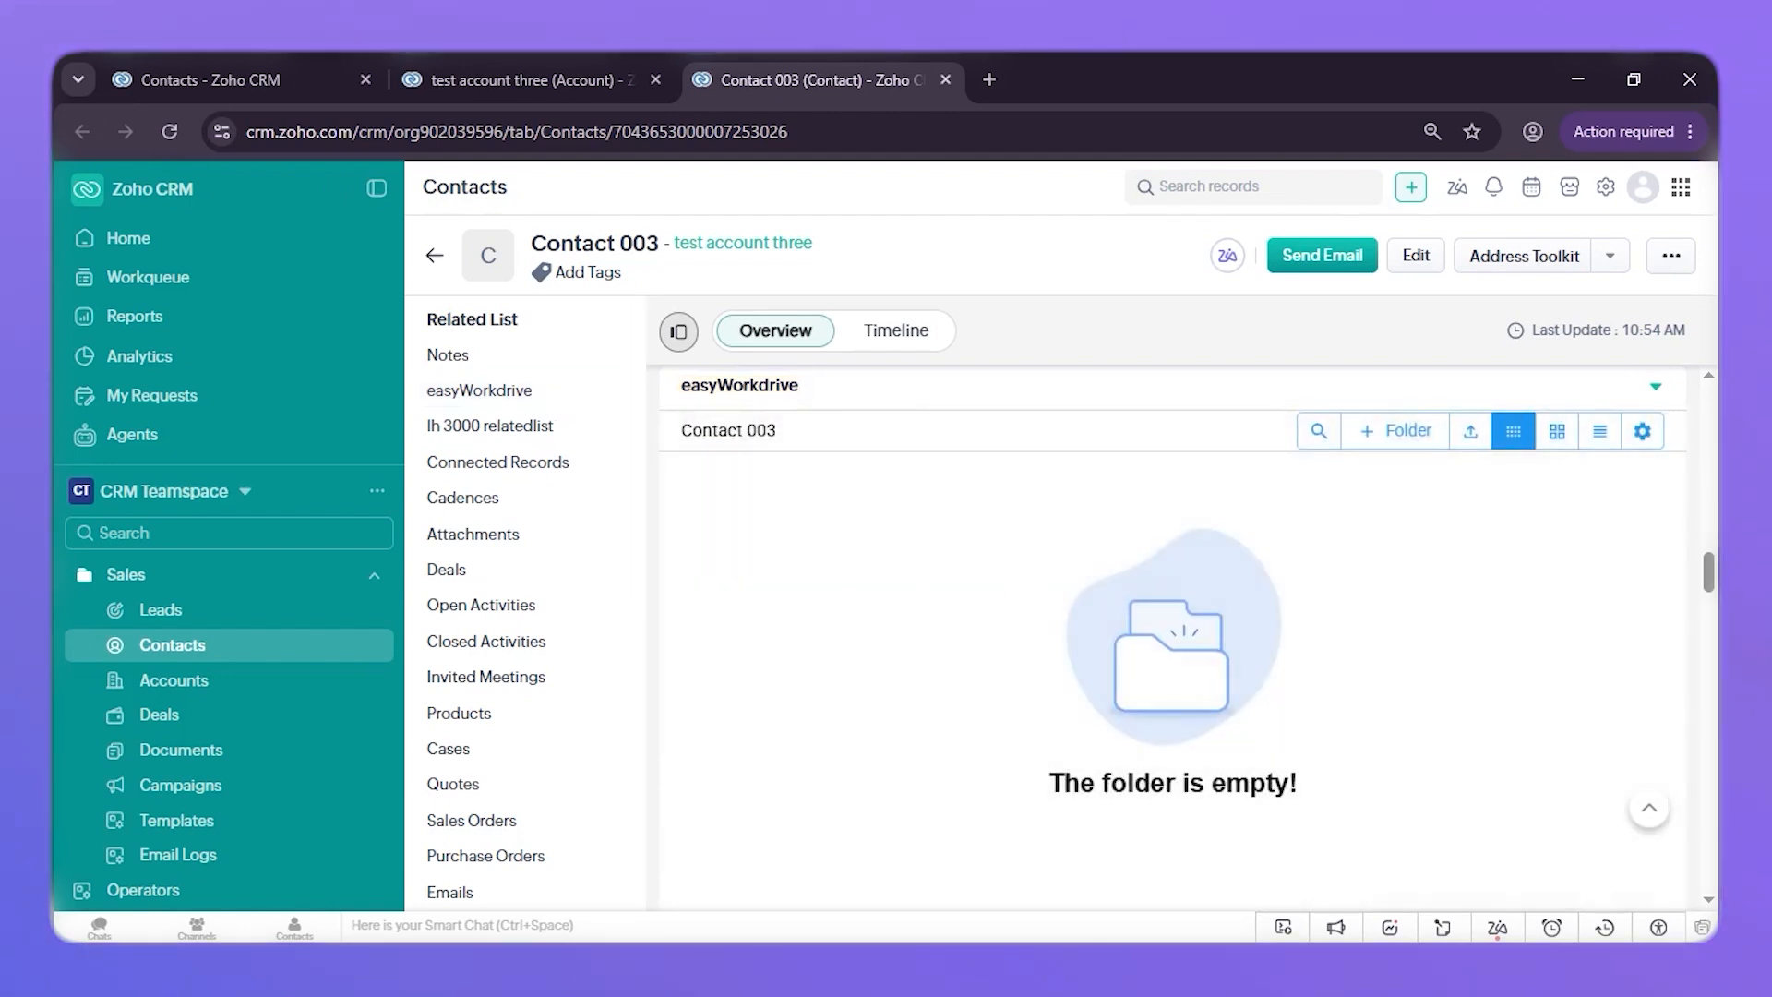
pyautogui.moveTo(1080, 782); pyautogui.dragTo(1211, 783)
pyautogui.click(1641, 434)
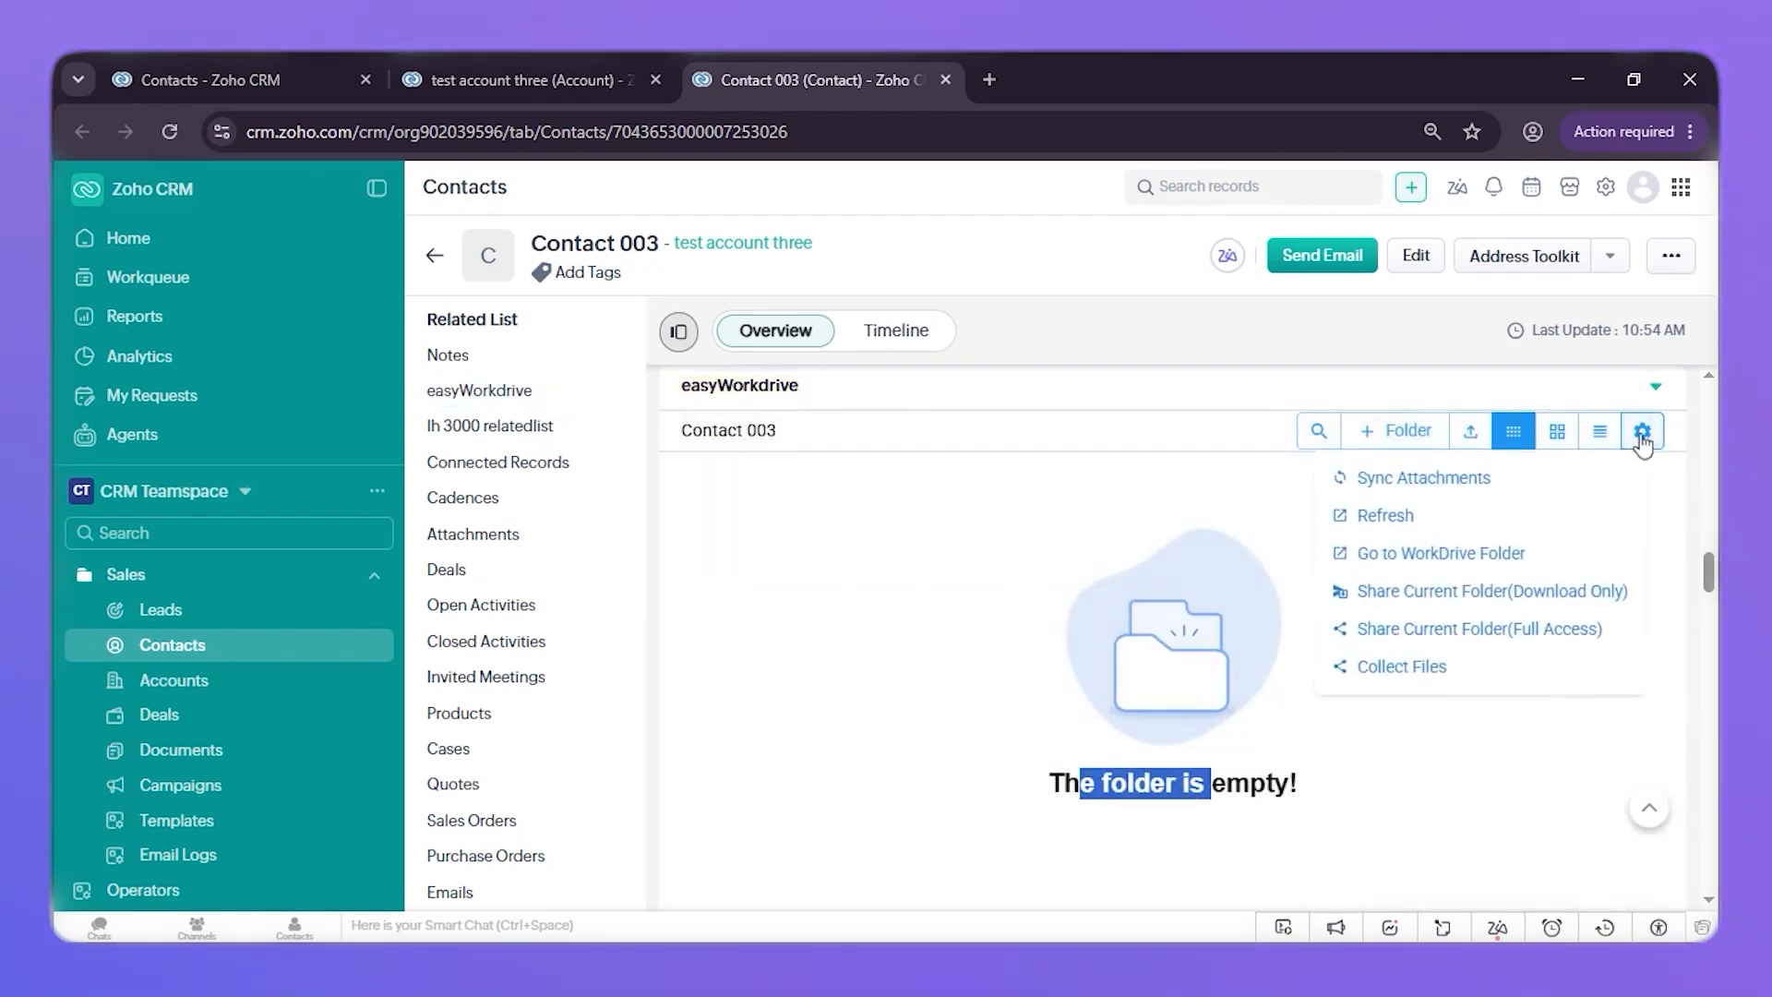
pyautogui.click(1435, 553)
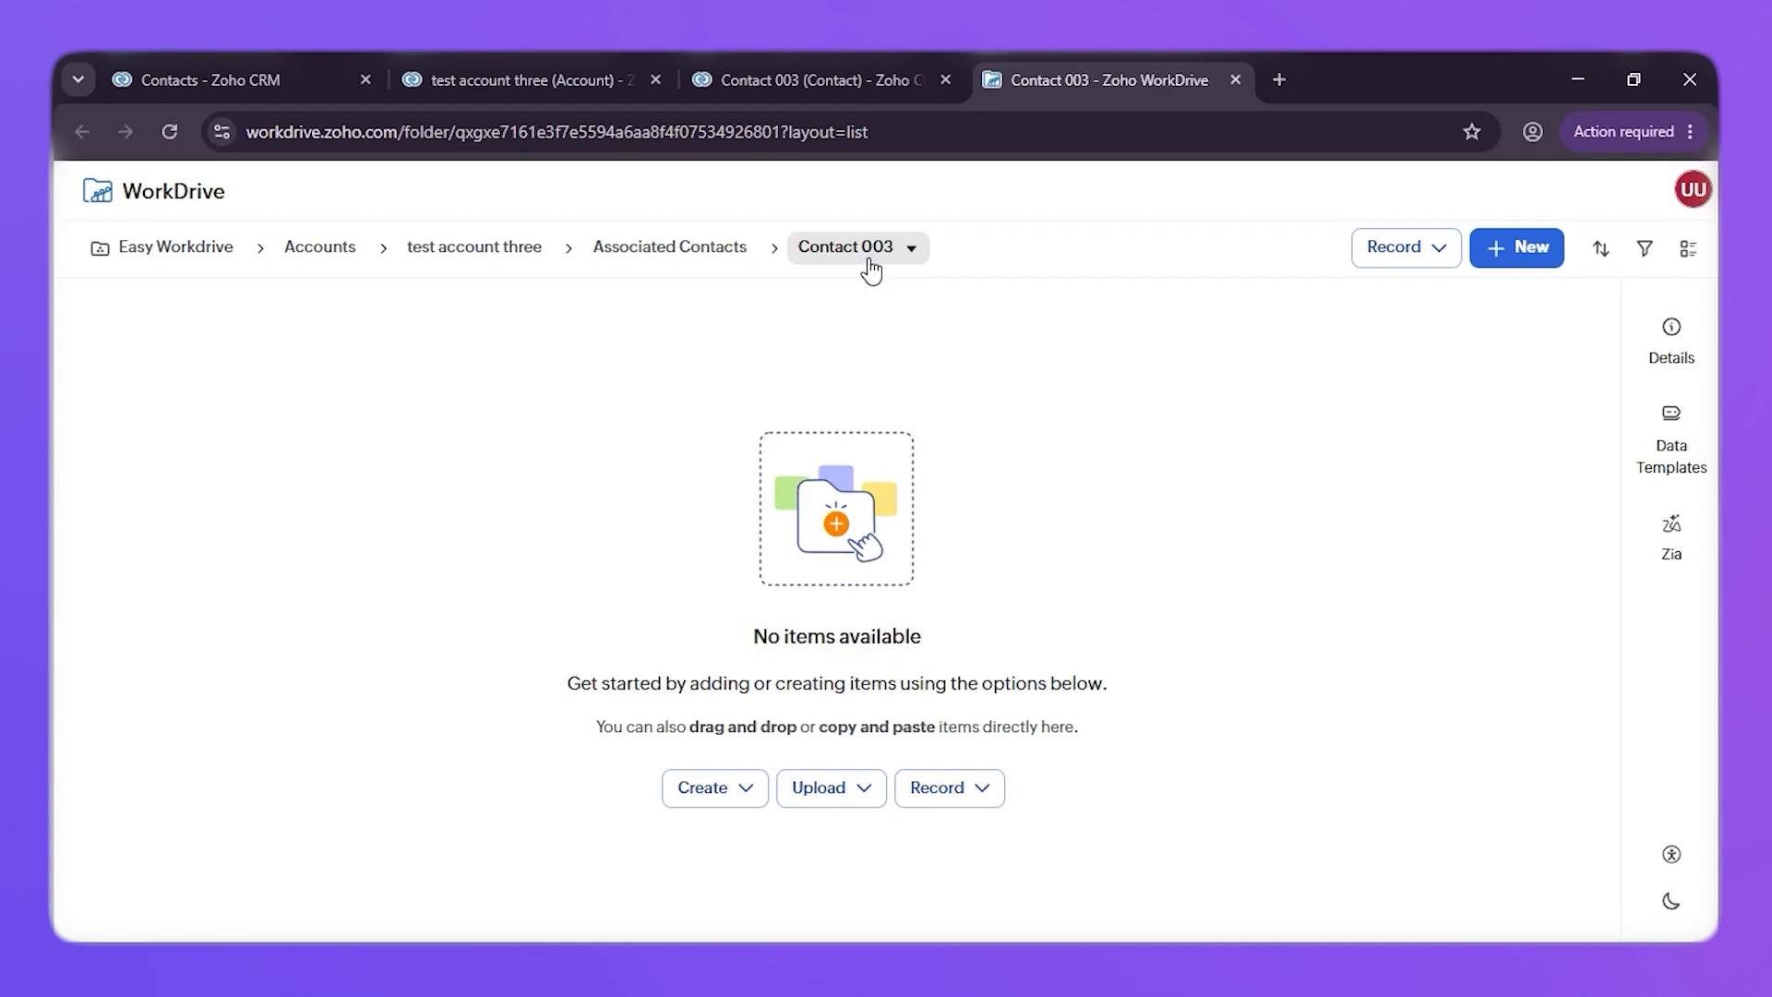
pyautogui.click(781, 61)
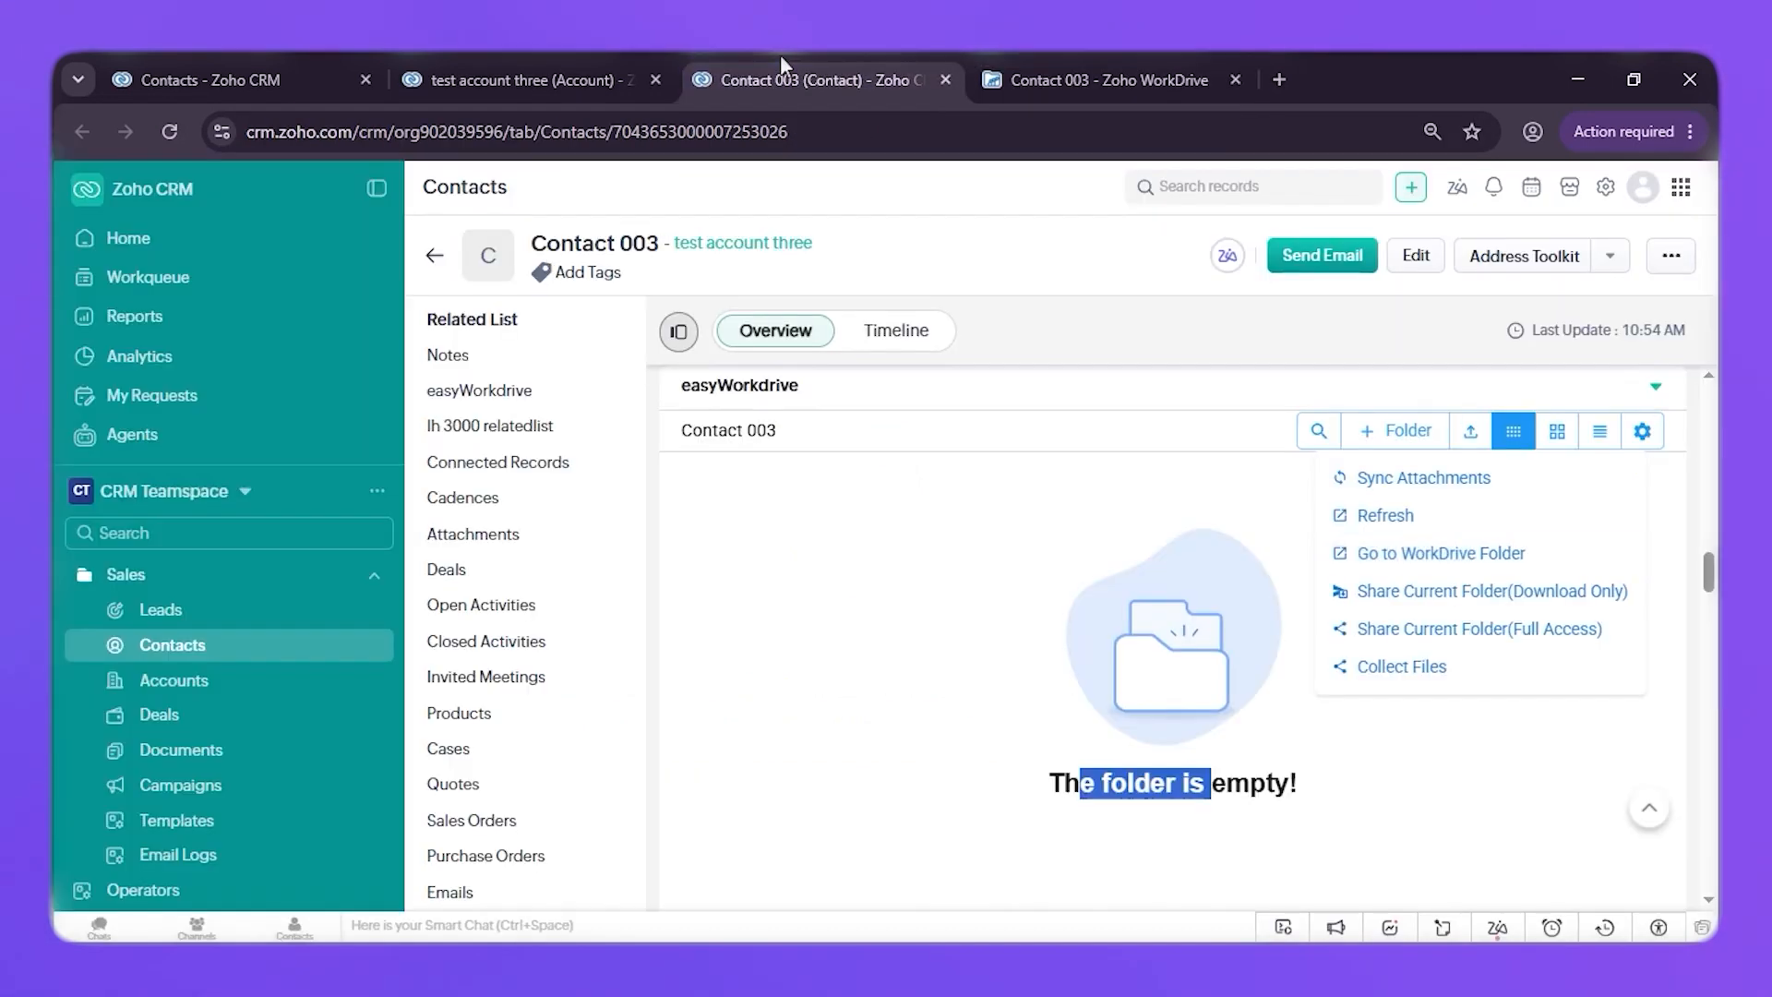